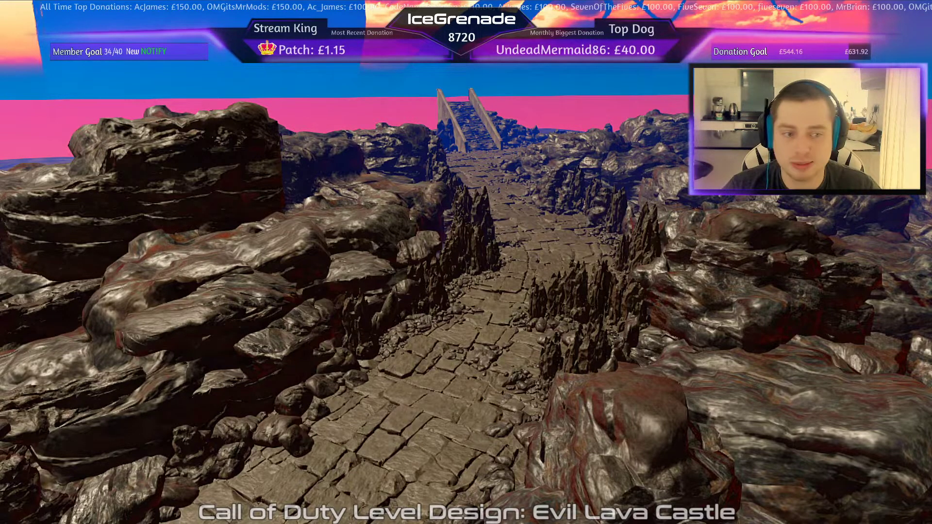
- Look over the level along the rocky stone path, across the lava landscape and up the steps towards the large island
{"action": "key", "text": "w"}
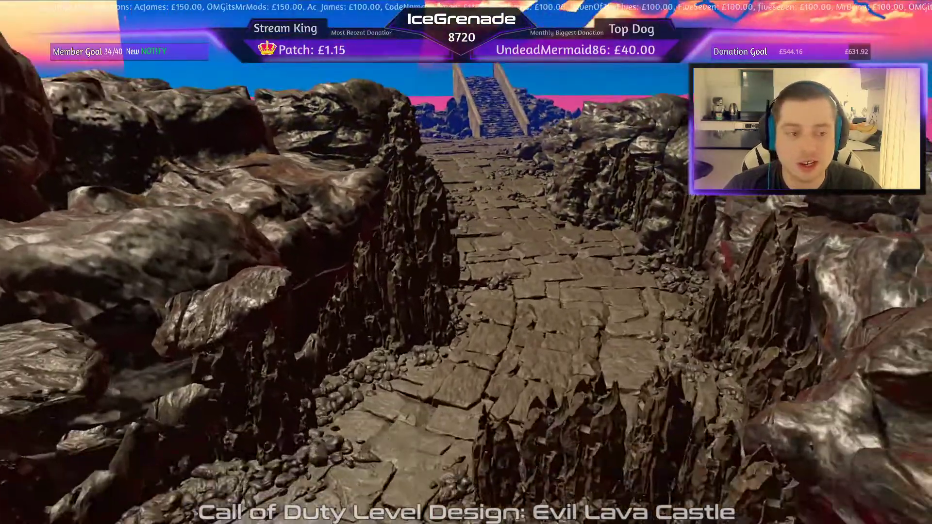
{"action": "key", "text": "w"}
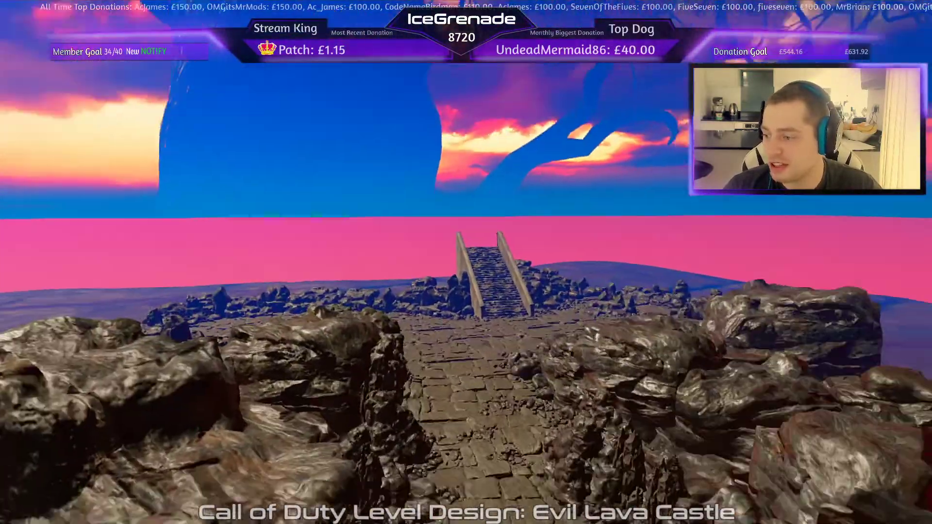
{"action": "key", "text": "w"}
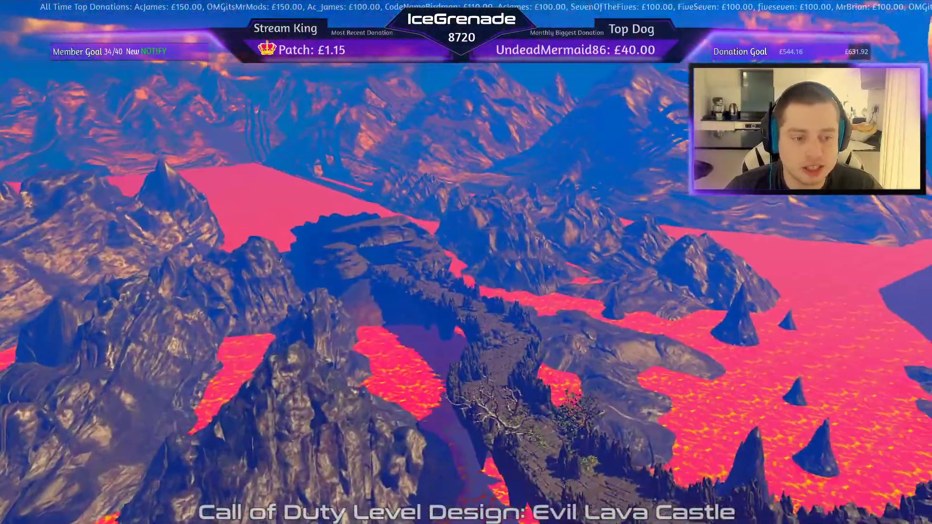
{"action": "key", "text": "w"}
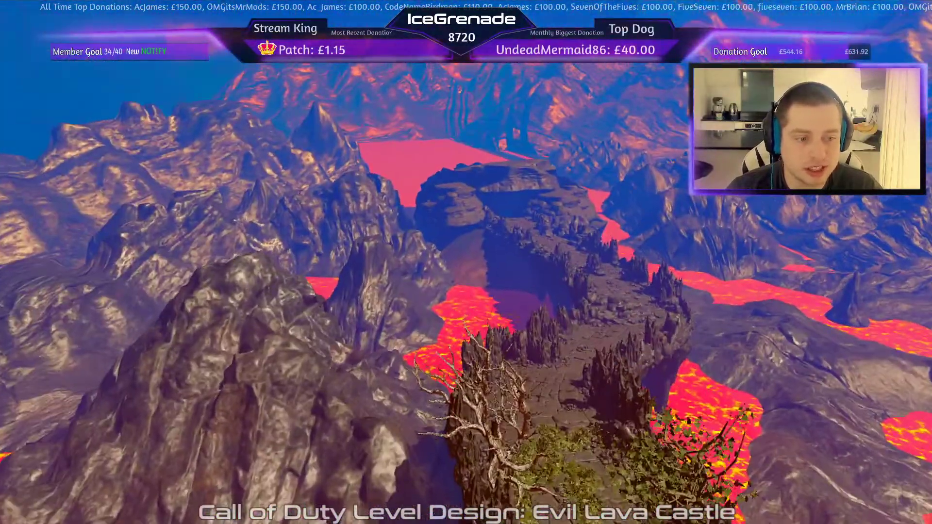
{"action": "key", "text": "w"}
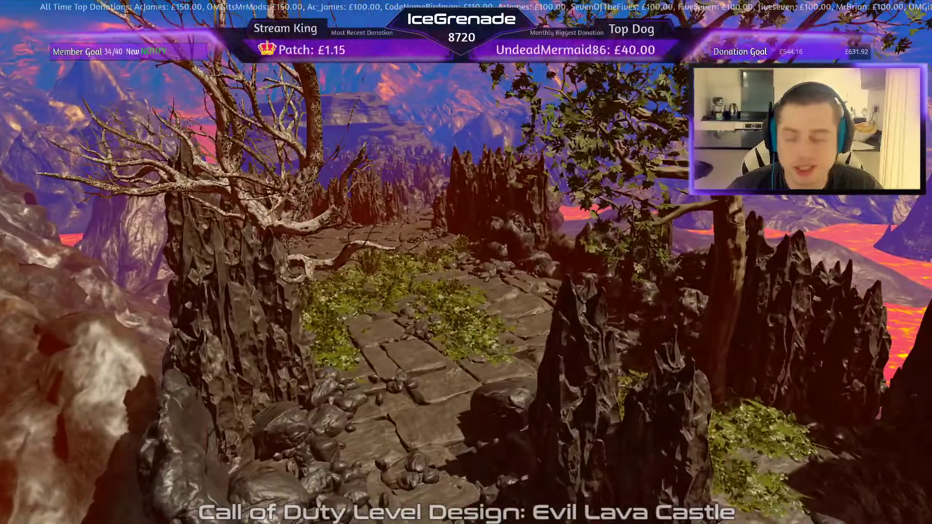
{"action": "key", "text": "s"}
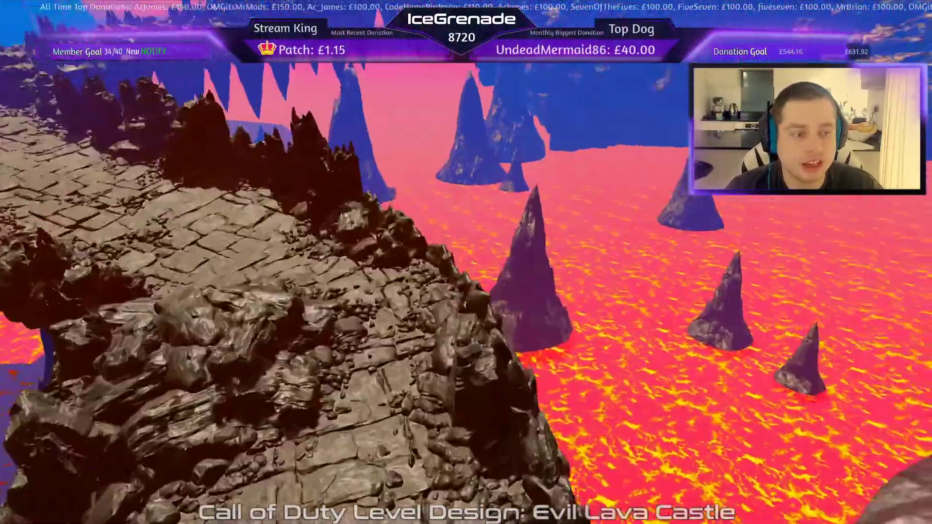
{"action": "key", "text": "w"}
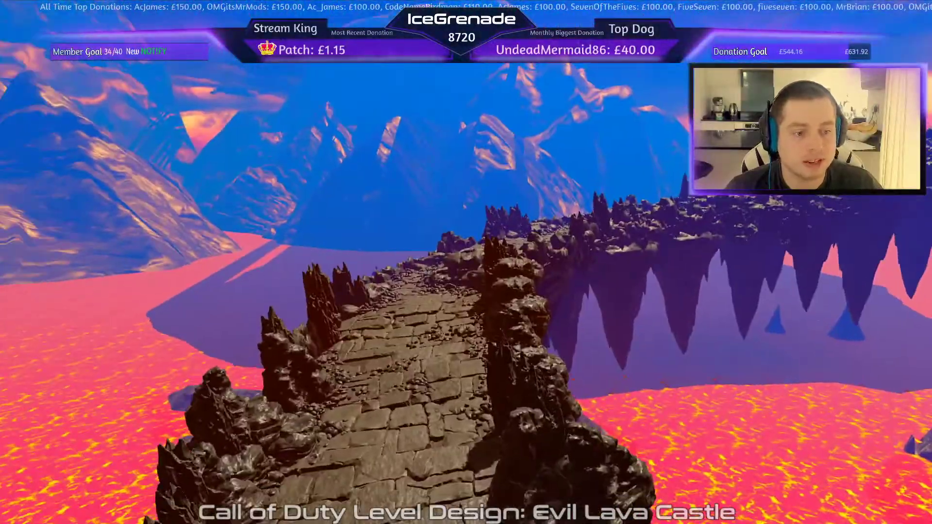
{"action": "key", "text": "w"}
{"action": "key", "text": "w"}
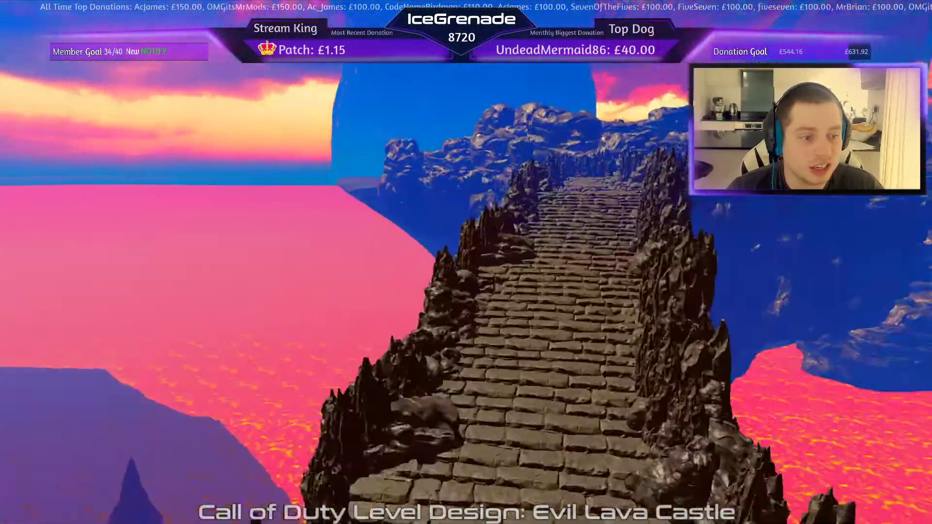
{"action": "key", "text": "w"}
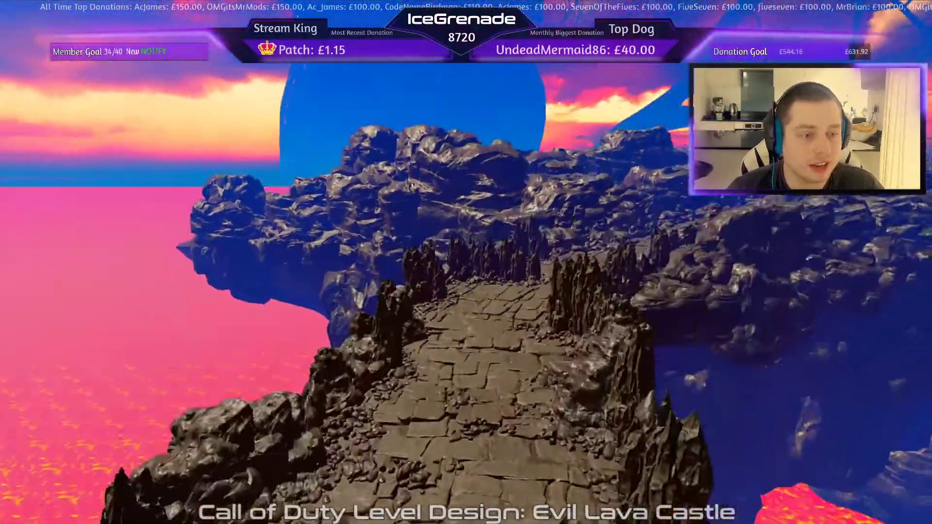
{"action": "right_click_drag", "start_coordinate": [577, 296], "coordinate": [625, 296]}
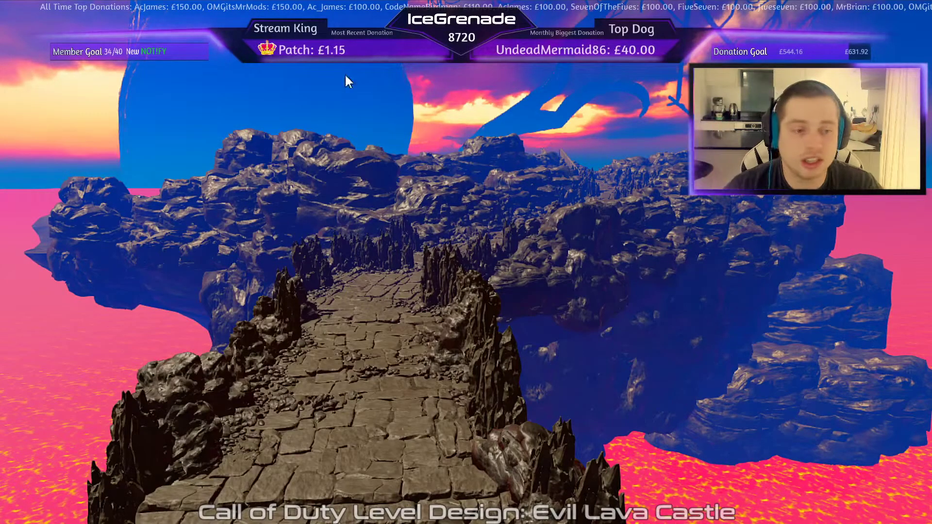
- Examine the large island's terrain mesh from lava level and from above, highlighting it to check its extent
{"action": "key", "text": "q"}
{"action": "right_click_drag", "start_coordinate": [403, 345], "coordinate": [342, 301]}
{"action": "left_click", "coordinate": [433, 321]}
{"action": "key", "text": "a"}
{"action": "right_click_drag", "start_coordinate": [402, 327], "coordinate": [397, 328]}
{"action": "key", "text": "h"}
{"action": "left_click", "coordinate": [391, 284]}
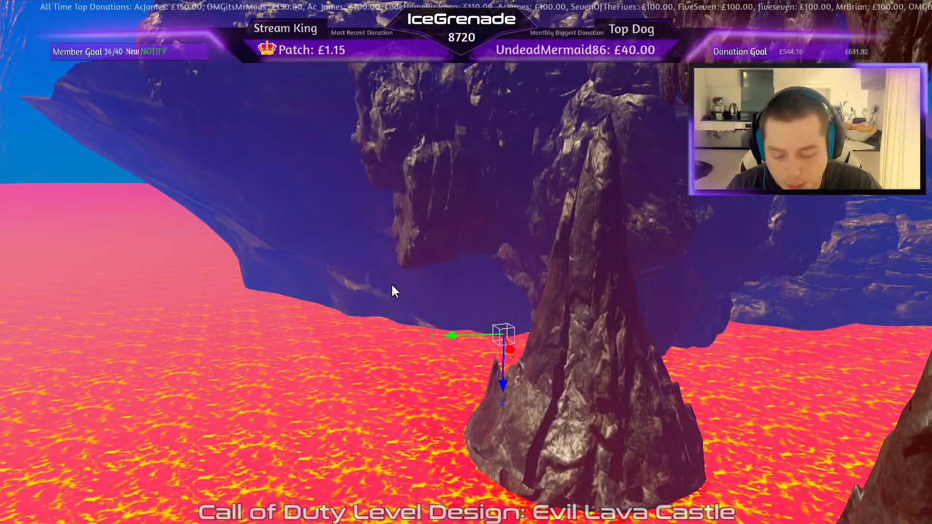
{"action": "right_click_drag", "start_coordinate": [475, 288], "coordinate": [507, 291]}
{"action": "key", "text": "e"}
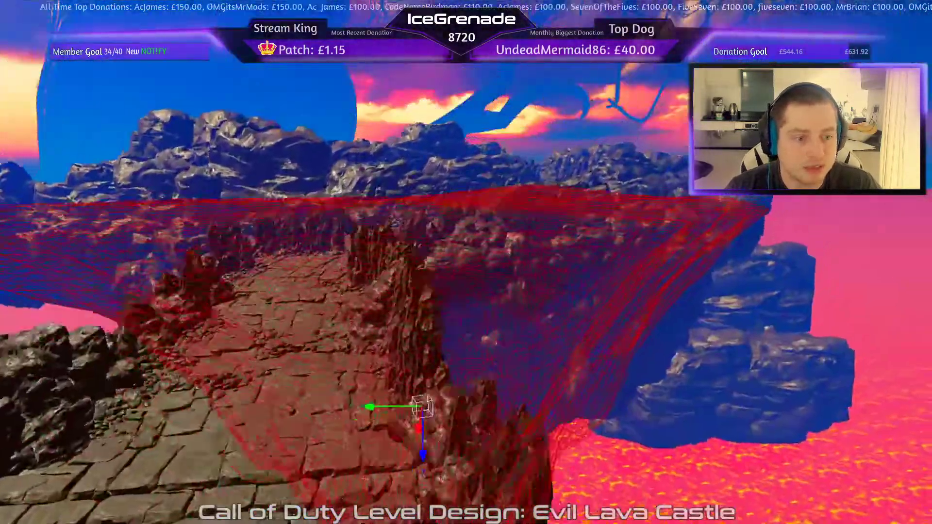
{"action": "key", "text": "s"}
{"action": "key", "text": "a"}
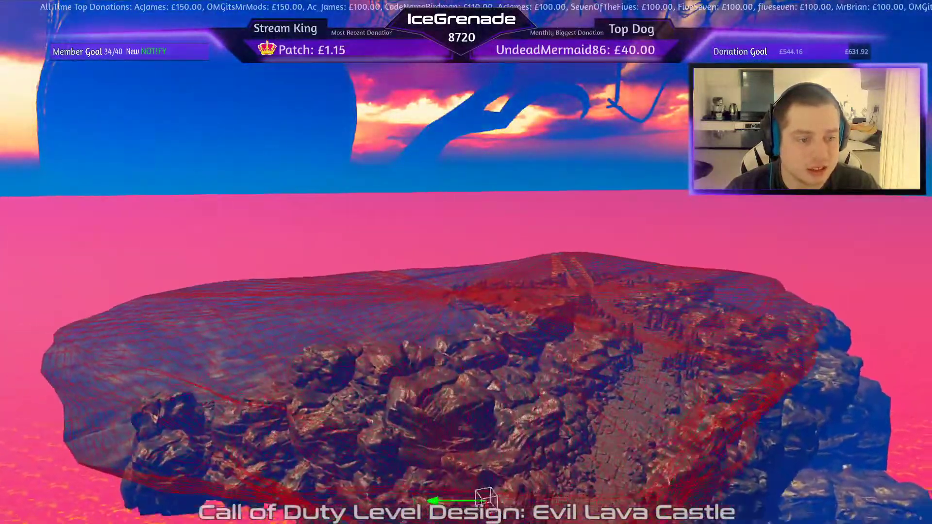
{"action": "key", "text": "e"}
{"action": "right_click_drag", "start_coordinate": [475, 291], "coordinate": [476, 356]}
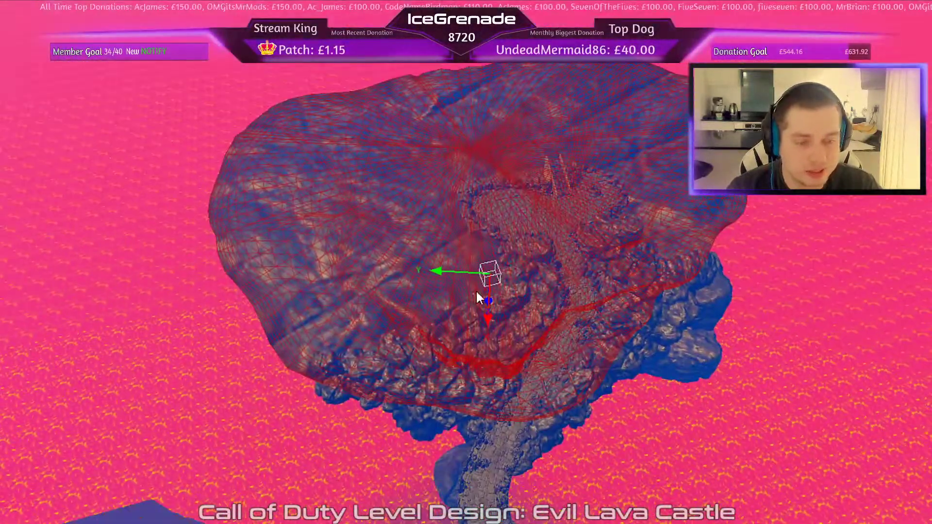
{"action": "key", "text": "Escape"}
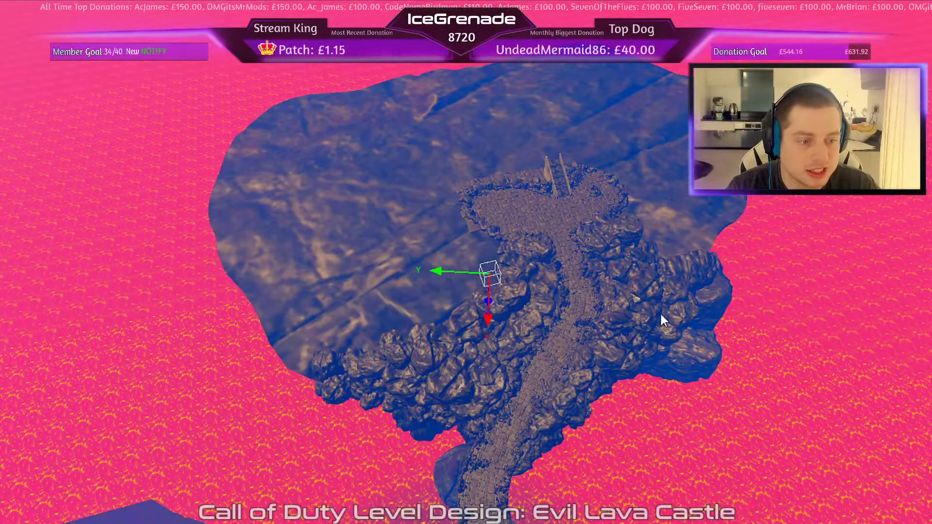
- Inspect the rocks and spiky formations where the stone path meets the island
{"action": "key", "text": "w"}
{"action": "key", "text": "q"}
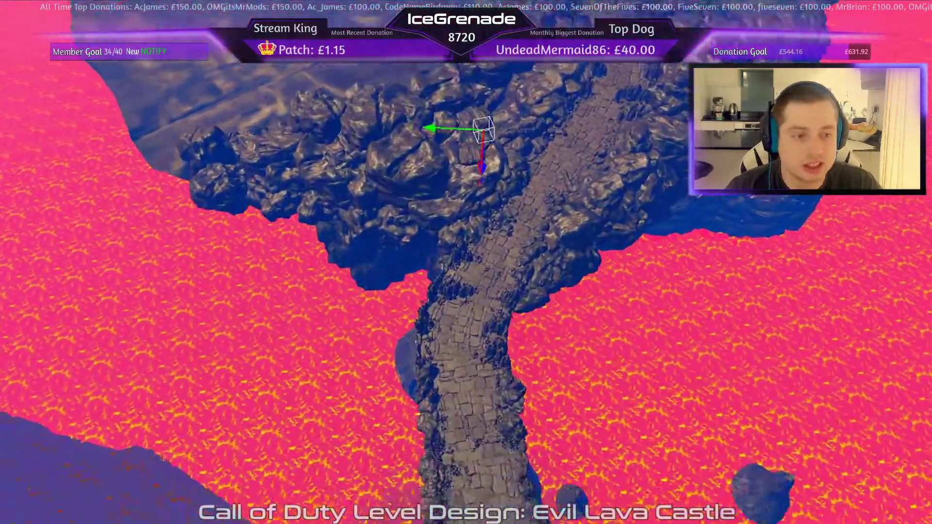
{"action": "right_click_drag", "start_coordinate": [556, 456], "coordinate": [490, 407]}
{"action": "key", "text": "w"}
{"action": "key", "text": "d"}
{"action": "key", "text": "Escape"}
{"action": "left_click", "coordinate": [355, 147]}
{"action": "right_click_drag", "start_coordinate": [408, 179], "coordinate": [391, 180]}
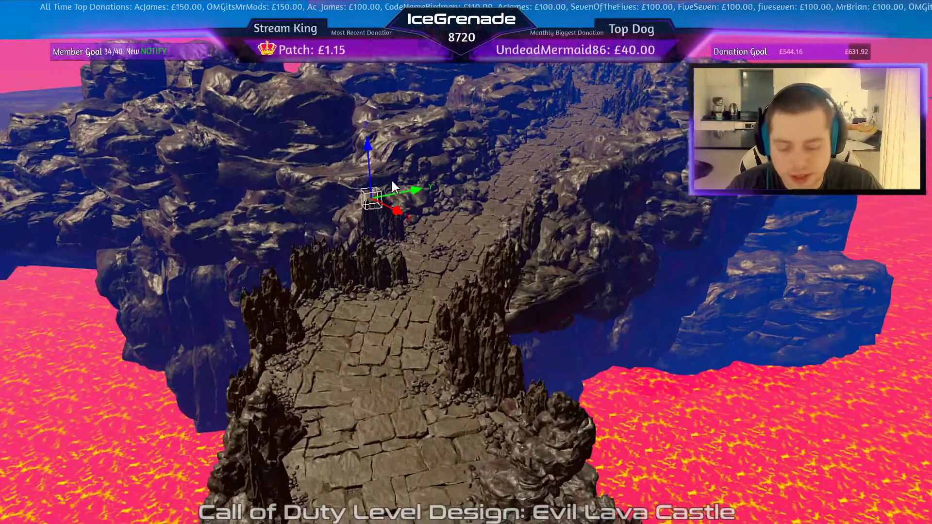
{"action": "right_click_drag", "start_coordinate": [415, 226], "coordinate": [393, 219]}
{"action": "key", "text": "w"}
{"action": "key", "text": "Escape"}
{"action": "left_click", "coordinate": [237, 186]}
{"action": "key", "text": "Escape"}
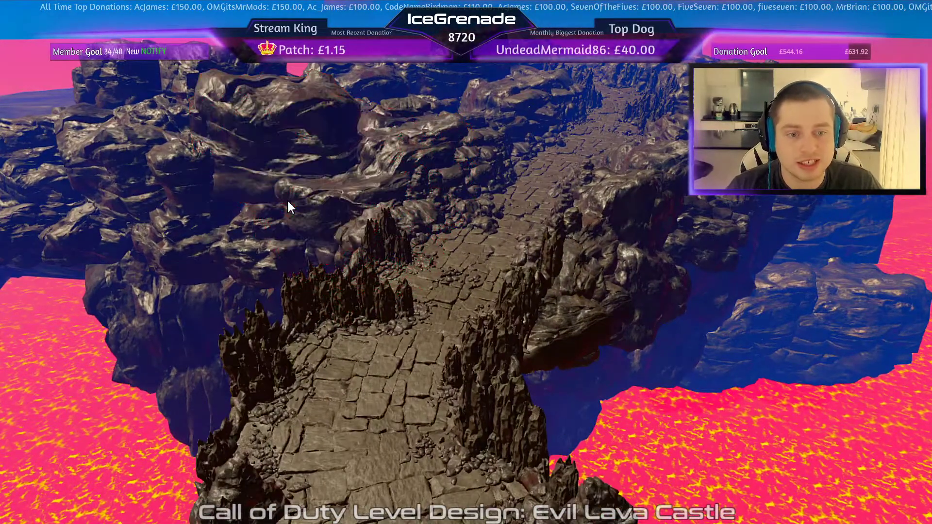
- Examine the island's underside and the rock-lined paved plateau on top of it
{"action": "key", "text": "w"}
{"action": "right_click_drag", "start_coordinate": [220, 301], "coordinate": [189, 243]}
{"action": "key", "text": "w"}
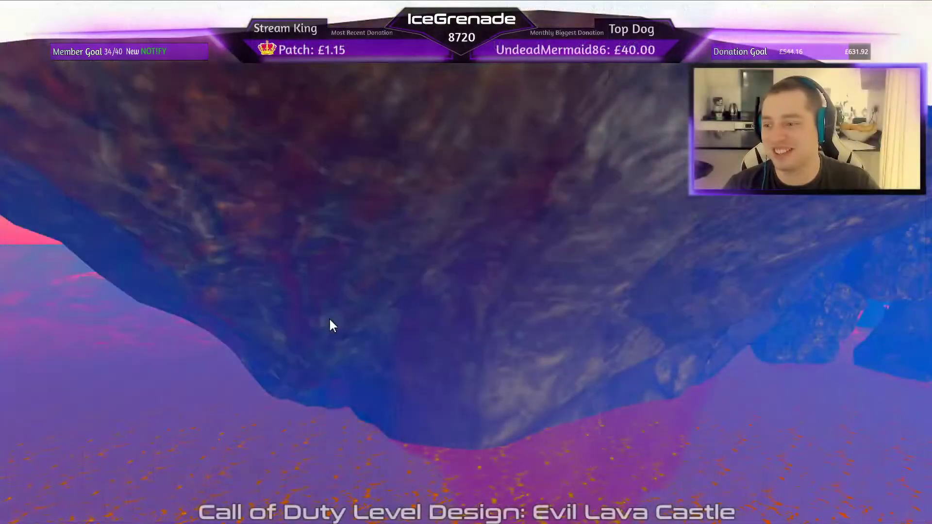
{"action": "right_click_drag", "start_coordinate": [513, 278], "coordinate": [660, 304]}
{"action": "right_click_drag", "start_coordinate": [322, 387], "coordinate": [288, 371]}
{"action": "left_click", "coordinate": [333, 342], "text": "shift"}
{"action": "right_click_drag", "start_coordinate": [333, 343], "coordinate": [418, 469]}
{"action": "key", "text": "Escape"}
{"action": "key", "text": "w"}
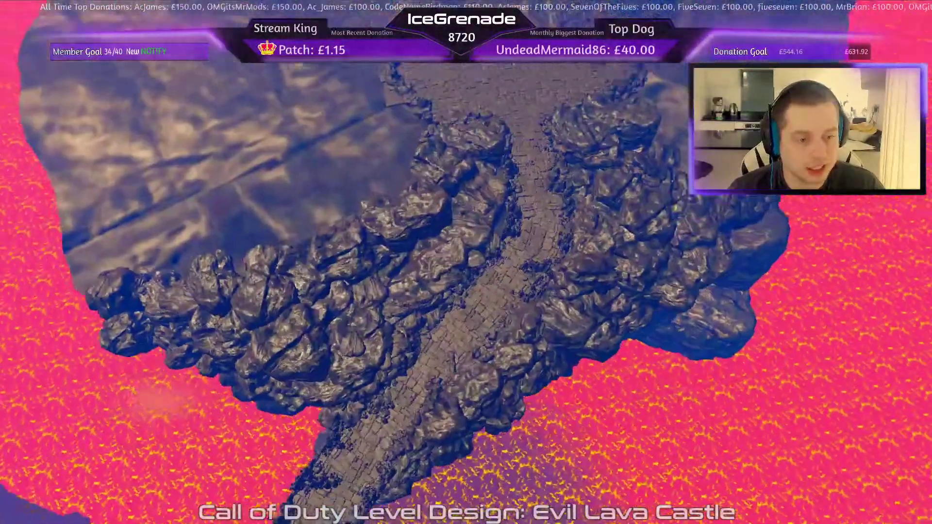
{"action": "scroll", "coordinate": [473, 412], "scroll_direction": "down", "scroll_amount": 10}
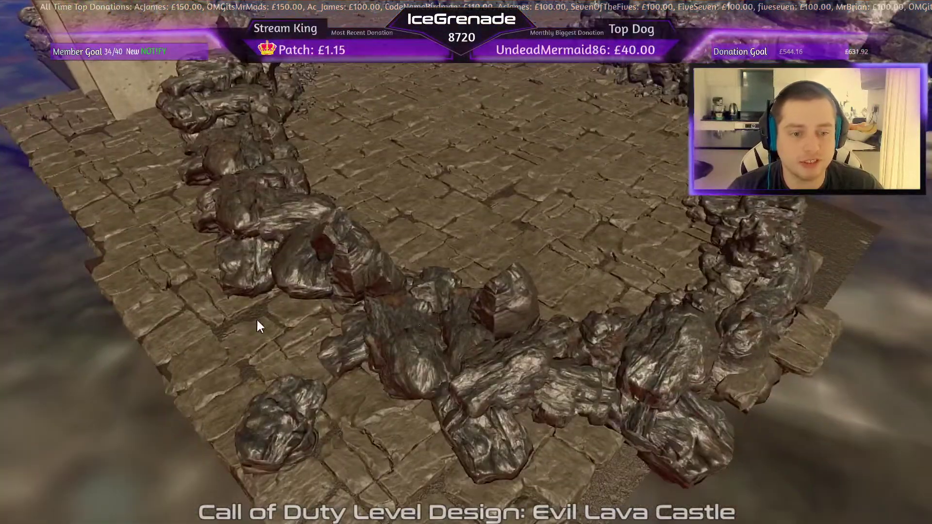
- Delete the paving pieces at the plateau's outer corner, beyond the border of rocks
{"action": "left_click", "coordinate": [365, 282]}
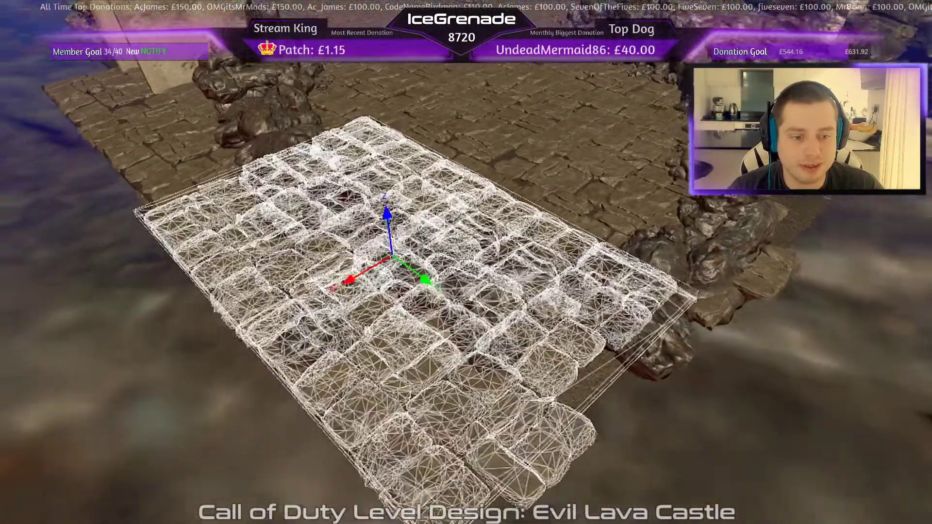
{"action": "key", "text": "Escape"}
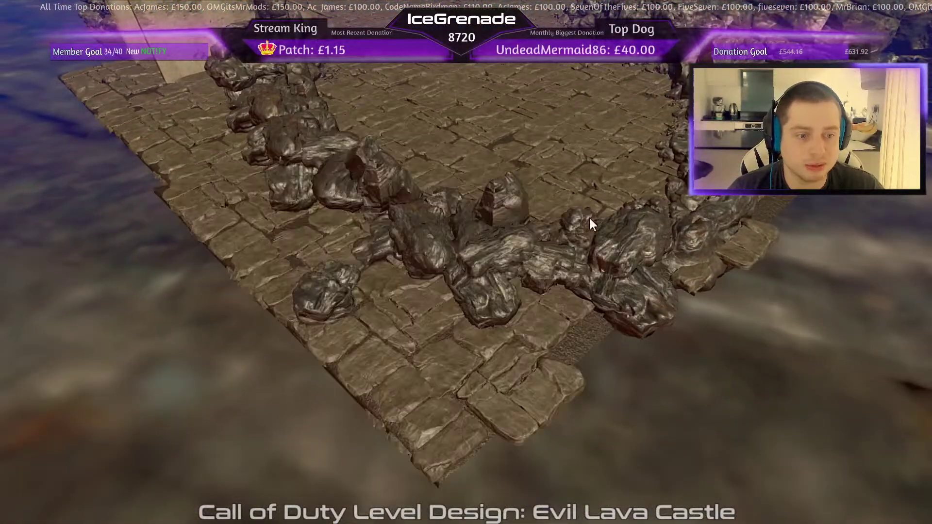
{"action": "left_click", "coordinate": [522, 392]}
{"action": "key", "text": "BackSpace"}
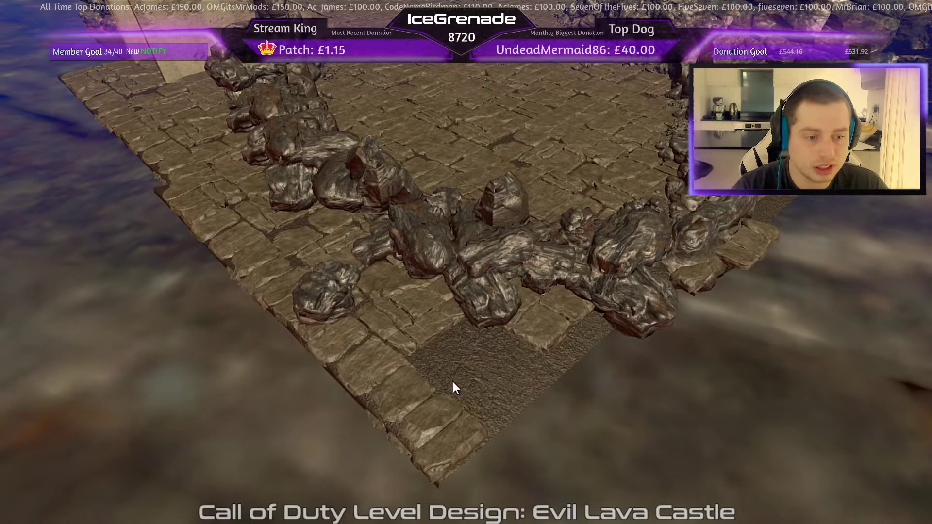
{"action": "left_click", "coordinate": [447, 430], "text": "shift"}
{"action": "left_click", "coordinate": [390, 364], "text": "shift"}
{"action": "key", "text": "BackSpace"}
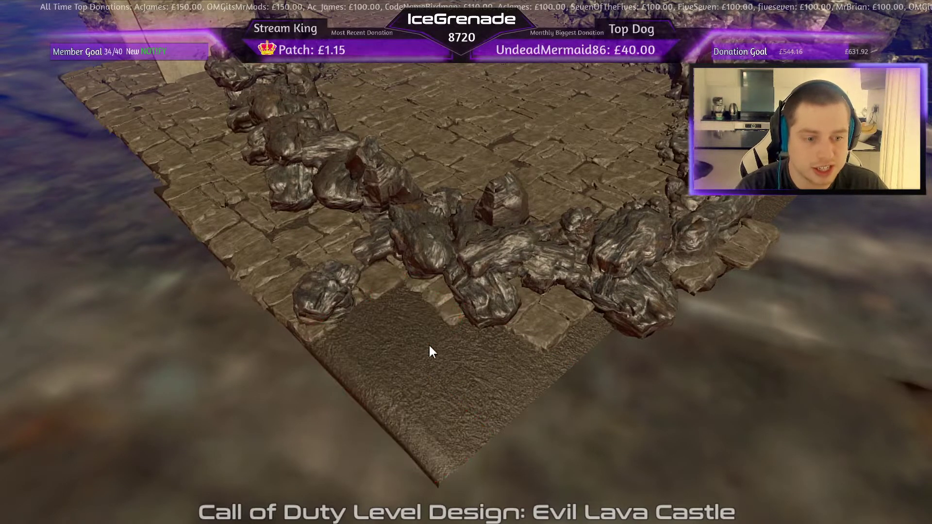
- Delete the next paving pieces along the plateau's outer edge, beside the cleared corner
{"action": "right_click_drag", "start_coordinate": [429, 344], "coordinate": [408, 238]}
{"action": "left_click", "coordinate": [404, 243], "text": "shift"}
{"action": "key", "text": "BackSpace"}
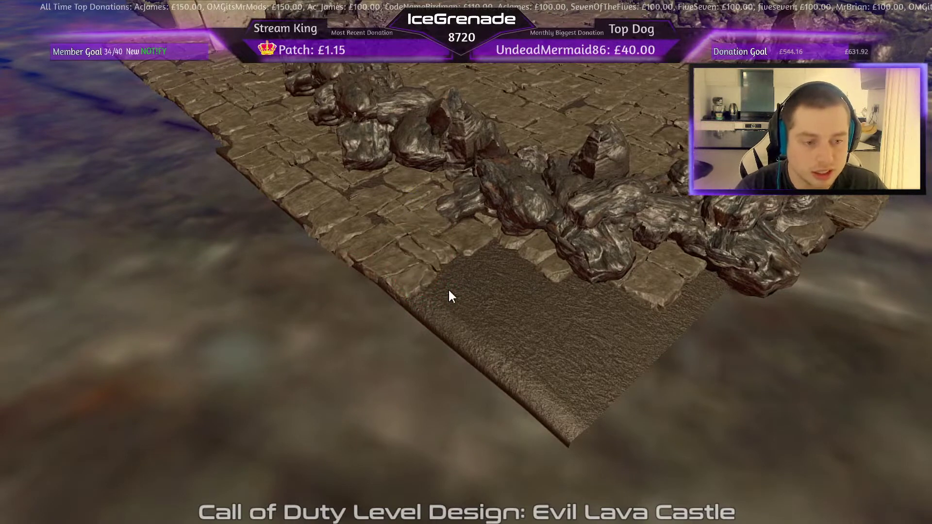
{"action": "right_click_drag", "start_coordinate": [447, 289], "coordinate": [438, 308]}
{"action": "left_click", "coordinate": [437, 310], "text": "shift"}
{"action": "left_click", "coordinate": [352, 267], "text": "shift"}
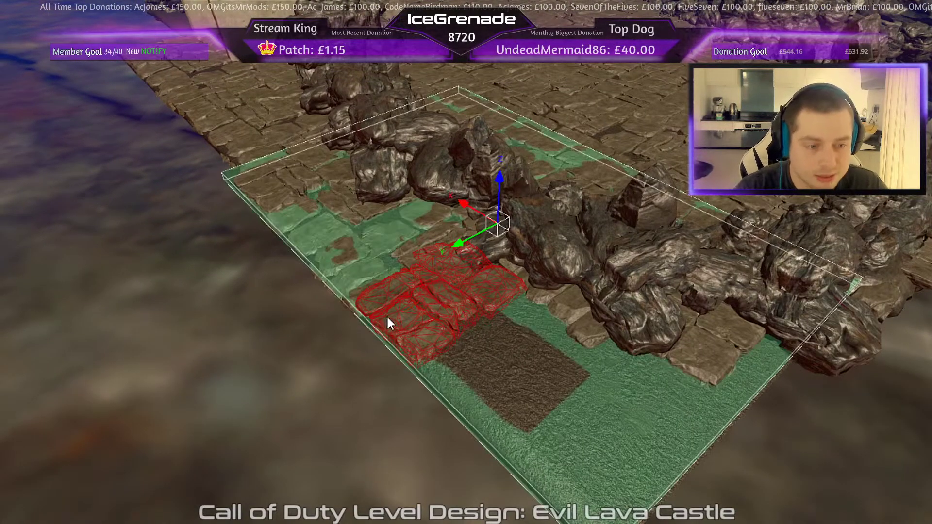
{"action": "key", "text": "BackSpace"}
{"action": "left_click", "coordinate": [440, 343], "text": "shift"}
{"action": "key", "text": "BackSpace"}
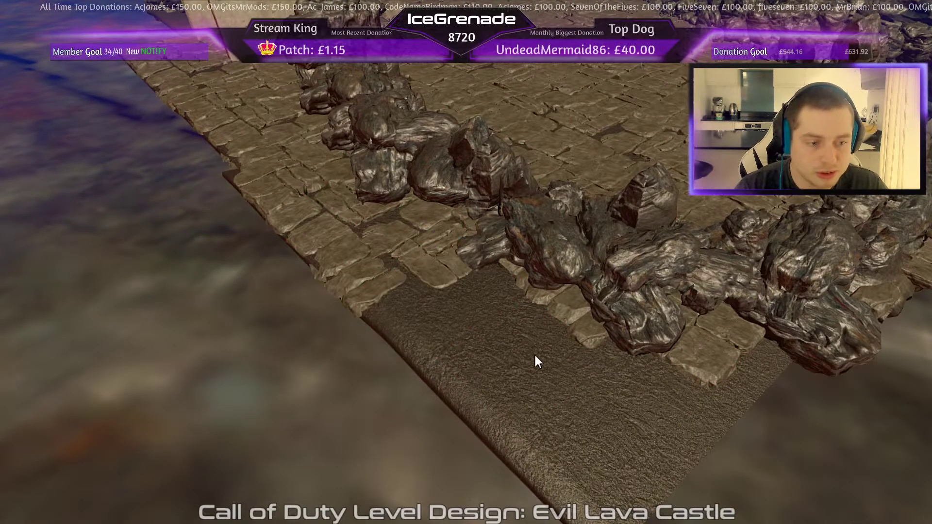
{"action": "left_click", "coordinate": [519, 341], "text": "shift"}
{"action": "key", "text": "BackSpace"}
- Remove further paving pieces outside the rock border, extending the cleared strip along the plateau's edge
{"action": "right_click_drag", "start_coordinate": [497, 340], "coordinate": [389, 340]}
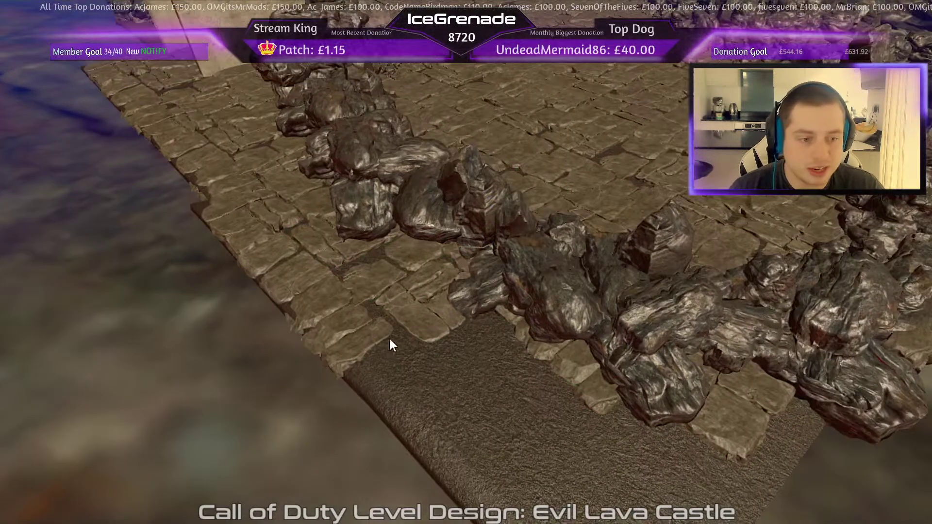
{"action": "left_click", "coordinate": [390, 335], "text": "shift"}
{"action": "left_click", "coordinate": [394, 316], "text": "shift"}
{"action": "key", "text": "BackSpace"}
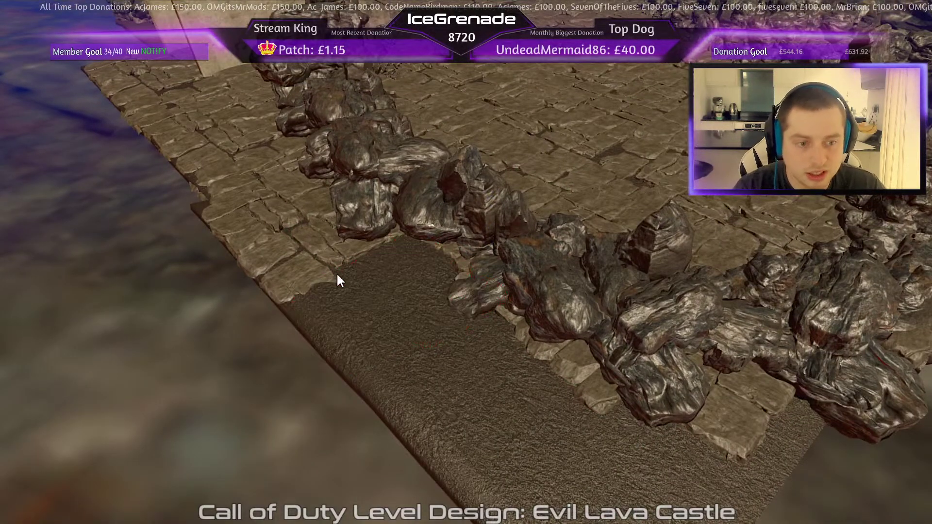
{"action": "left_click", "coordinate": [317, 260], "text": "shift"}
{"action": "key", "text": "BackSpace"}
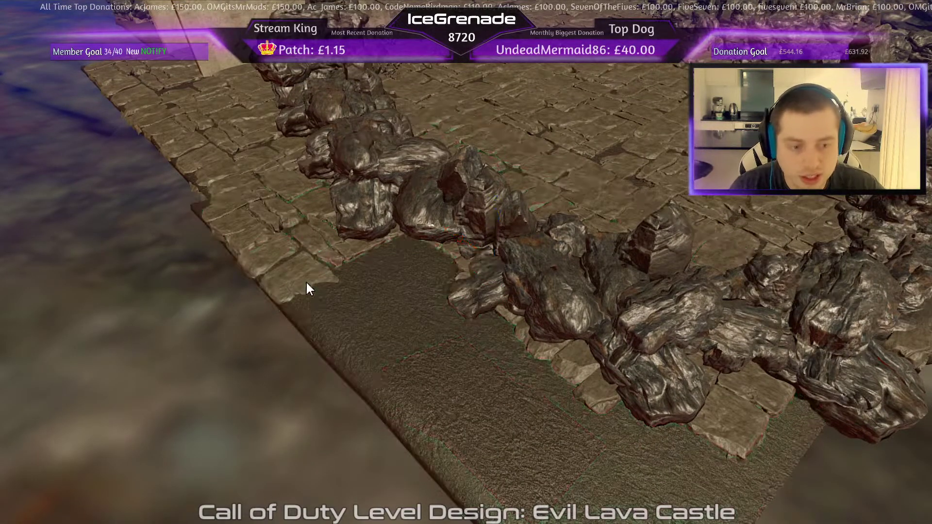
{"action": "left_click", "coordinate": [308, 281], "text": "shift"}
{"action": "left_click", "coordinate": [307, 283], "text": "shift"}
{"action": "left_click", "coordinate": [306, 285], "text": "shift"}
{"action": "key", "text": "BackSpace"}
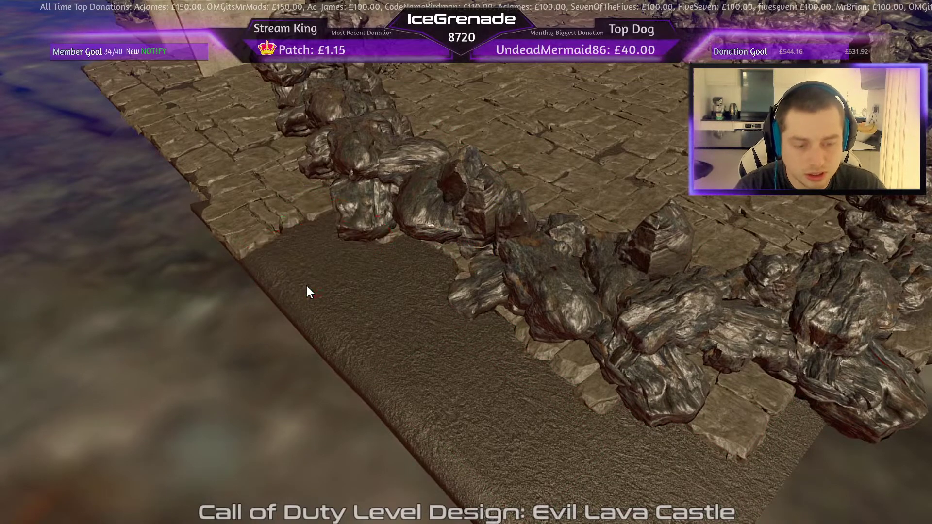
- Delete the paving pieces on the plateau's outer edge where the paved strip meets the cleared ground outside the rocks
{"action": "right_click_drag", "start_coordinate": [306, 284], "coordinate": [372, 290]}
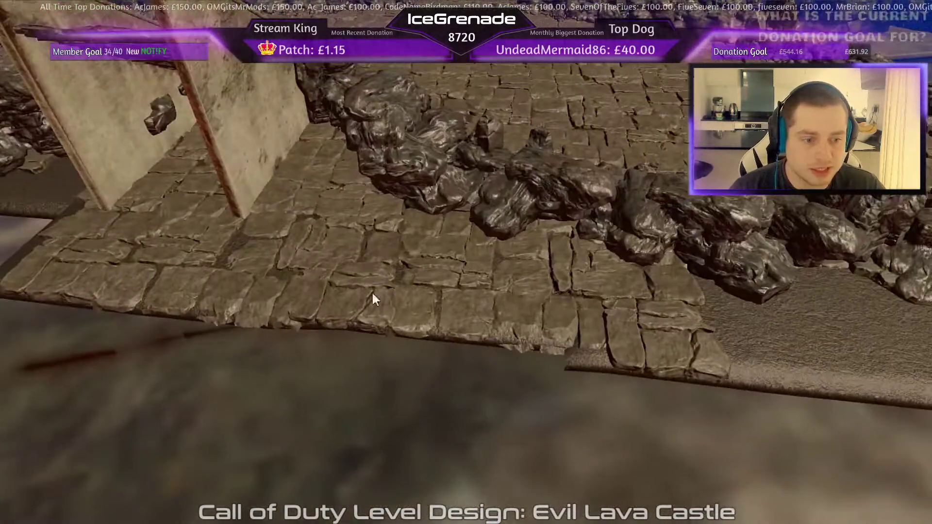
{"action": "left_click", "coordinate": [312, 274], "text": "shift"}
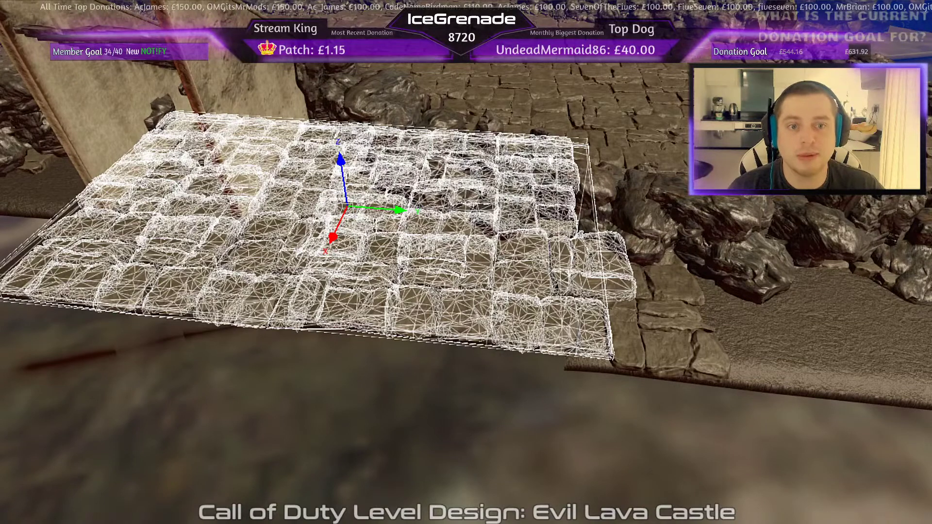
{"action": "key", "text": "Escape"}
{"action": "left_click", "coordinate": [519, 305], "text": "shift"}
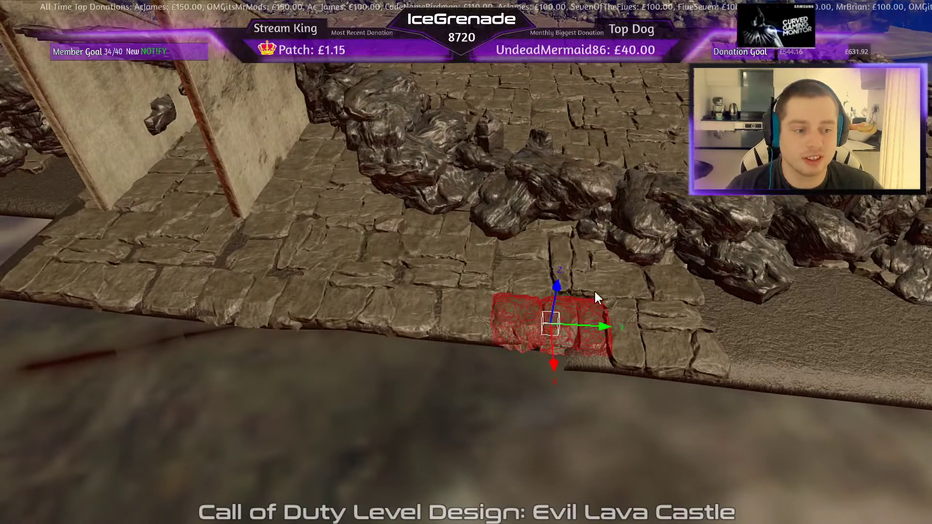
{"action": "key", "text": "BackSpace"}
{"action": "left_click", "coordinate": [578, 272], "text": "shift"}
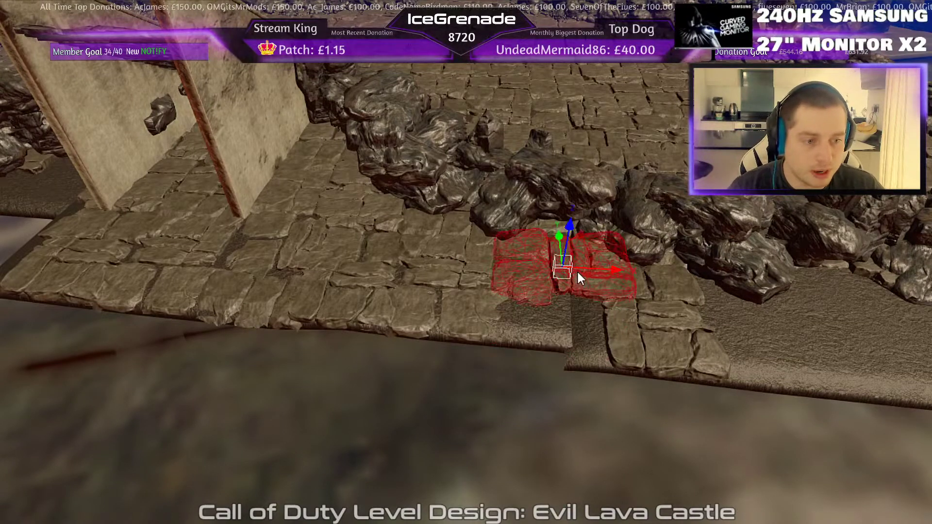
{"action": "left_click", "coordinate": [629, 321], "text": "shift"}
{"action": "key", "text": "BackSpace"}
- Delete further paving pieces outside the rock border, clearing a path up to the base of the nearer wall
{"action": "left_click", "coordinate": [447, 260], "text": "shift"}
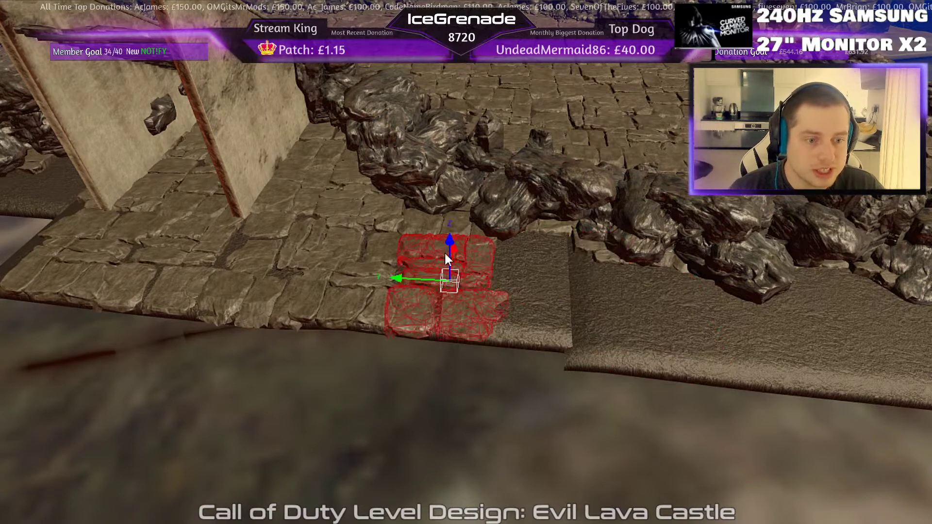
{"action": "key", "text": "BackSpace"}
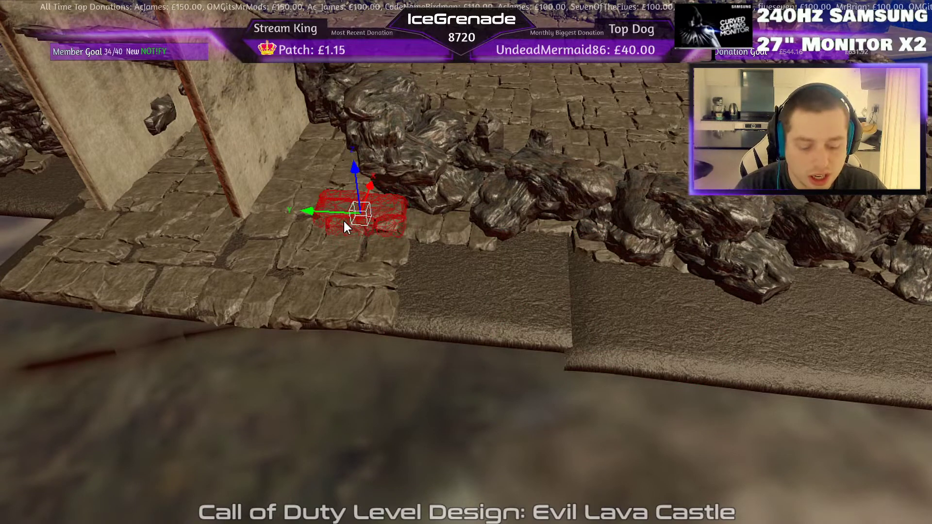
{"action": "key", "text": "BackSpace"}
{"action": "left_click", "coordinate": [313, 172], "text": "shift"}
{"action": "key", "text": "BackSpace"}
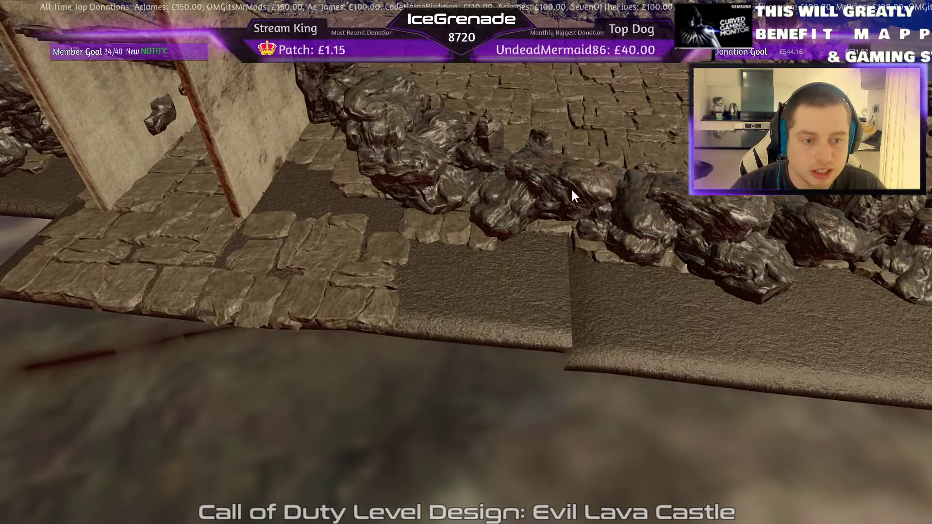
- Delete the paving pieces in front of the opening between the two walls, out to the plateau's edge
{"action": "right_click_drag", "start_coordinate": [570, 194], "coordinate": [514, 201]}
{"action": "left_click", "coordinate": [554, 180], "text": "shift"}
{"action": "key", "text": "Escape"}
{"action": "left_click", "coordinate": [331, 302], "text": "shift"}
{"action": "left_click", "coordinate": [335, 307], "text": "shift"}
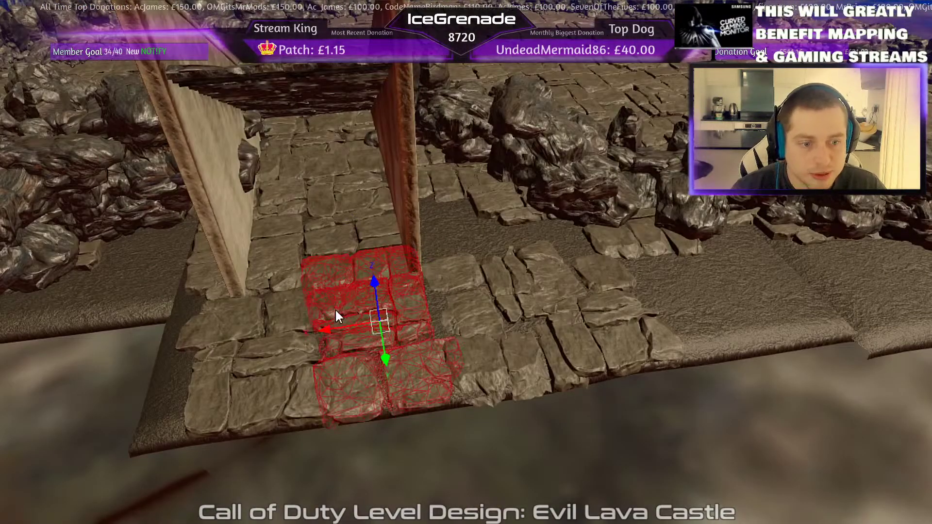
{"action": "key", "text": "BackSpace"}
{"action": "left_click", "coordinate": [281, 310], "text": "shift"}
{"action": "key", "text": "BackSpace"}
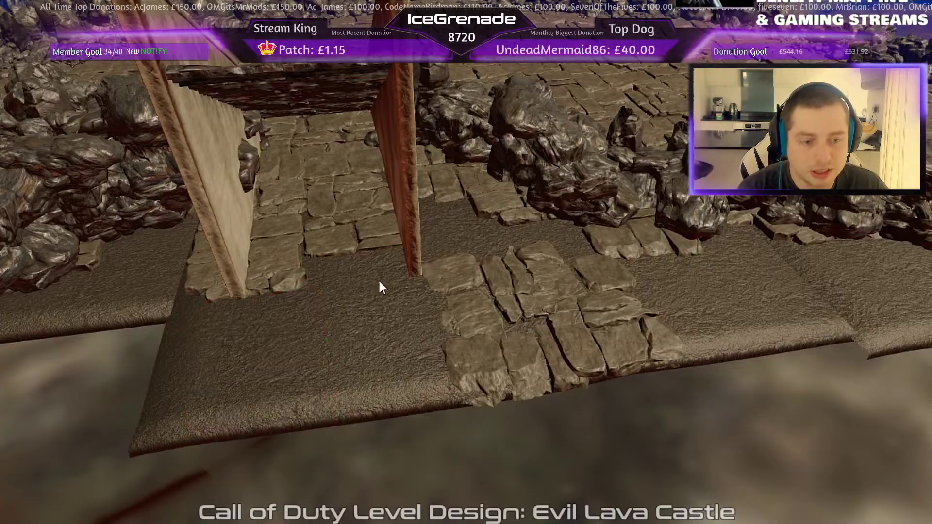
- Delete the paving pieces between the outer ends of the two walls
{"action": "left_click", "coordinate": [281, 291], "text": "shift"}
{"action": "key", "text": "BackSpace"}
{"action": "left_click", "coordinate": [365, 237], "text": "shift"}
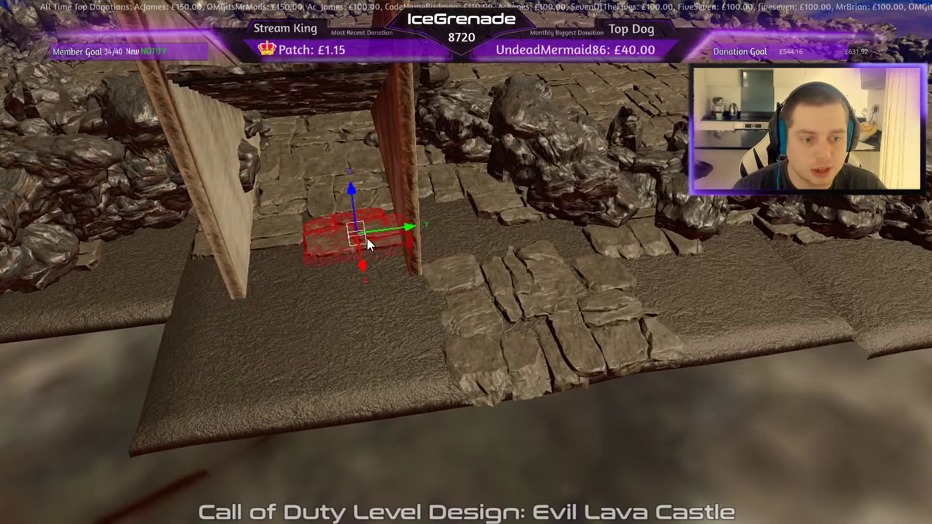
{"action": "key", "text": "BackSpace"}
- Delete the remaining block of paving on the plateau's edge, outside the rocks and beside the wall
{"action": "right_click_drag", "start_coordinate": [419, 255], "coordinate": [499, 277]}
{"action": "left_click", "coordinate": [449, 287], "text": "shift"}
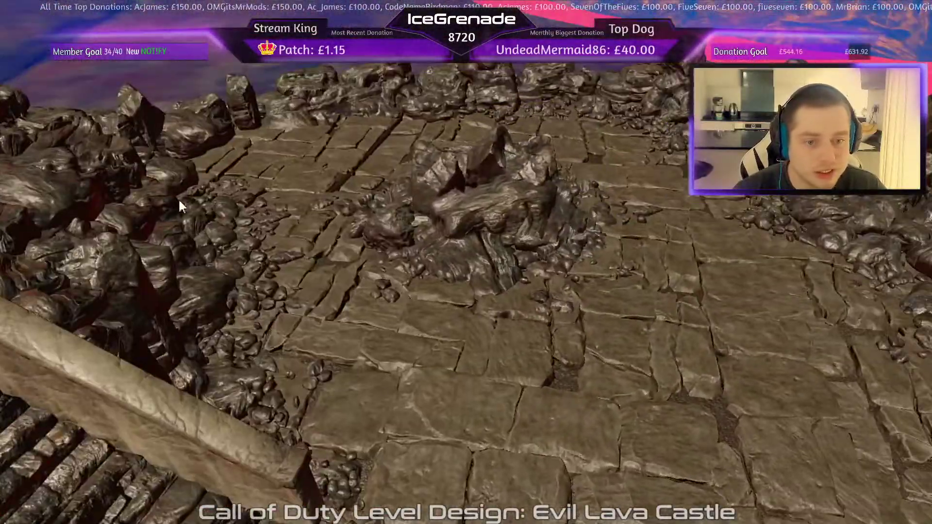
{"action": "right_click_drag", "start_coordinate": [179, 206], "coordinate": [527, 398]}
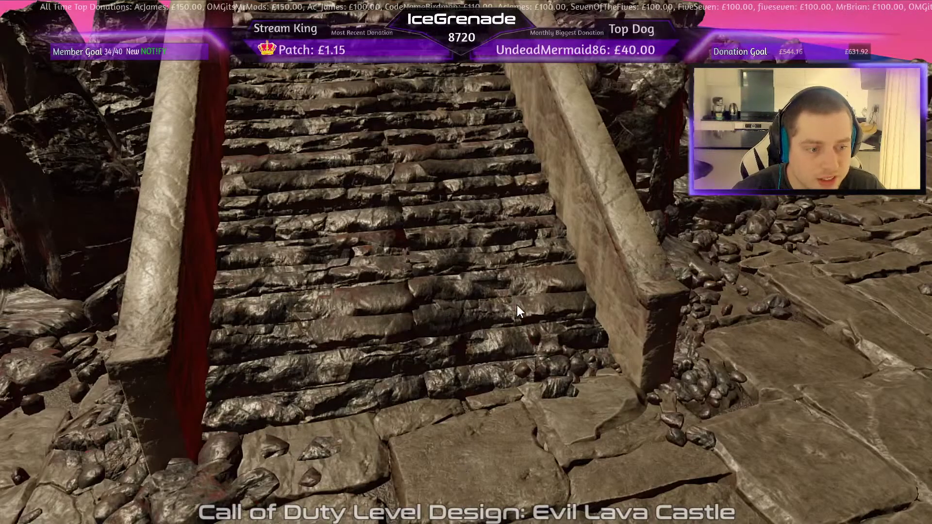
{"action": "right_click_drag", "start_coordinate": [458, 337], "coordinate": [503, 358]}
{"action": "left_click", "coordinate": [354, 419]}
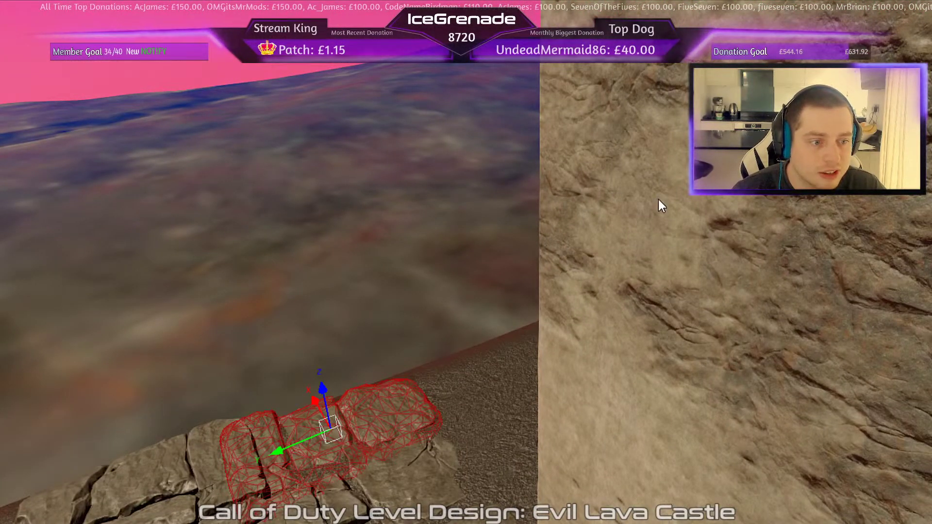
{"action": "right_click_drag", "start_coordinate": [595, 280], "coordinate": [610, 251]}
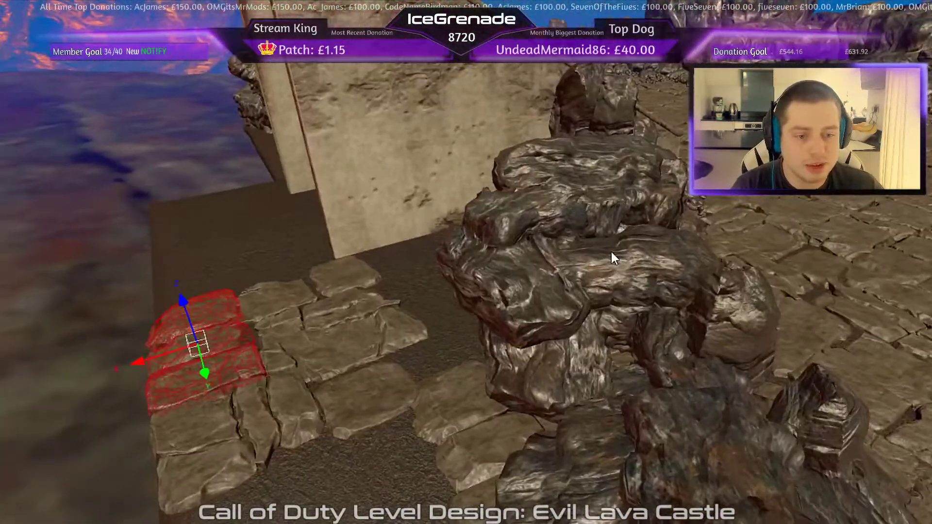
{"action": "key", "text": "BackSpace"}
{"action": "left_click", "coordinate": [342, 279], "text": "shift"}
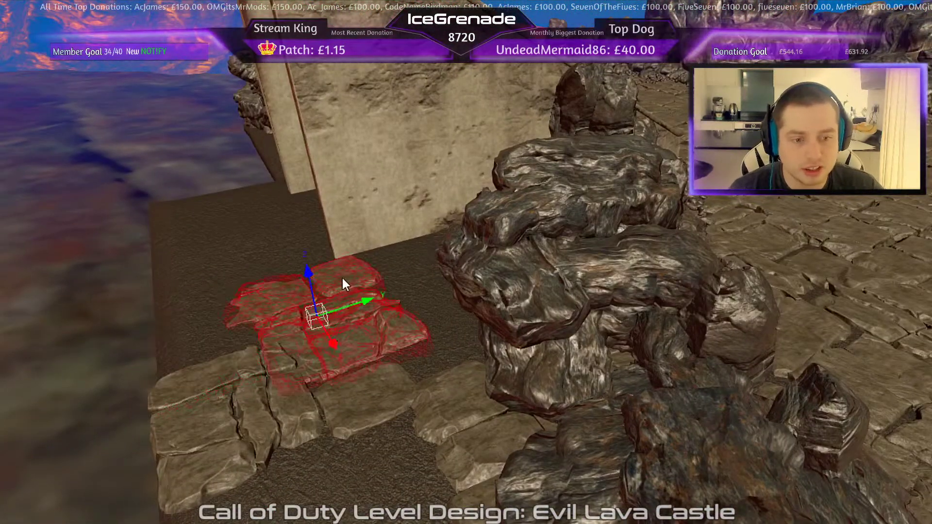
{"action": "key", "text": "BackSpace"}
{"action": "left_click", "coordinate": [274, 392]}
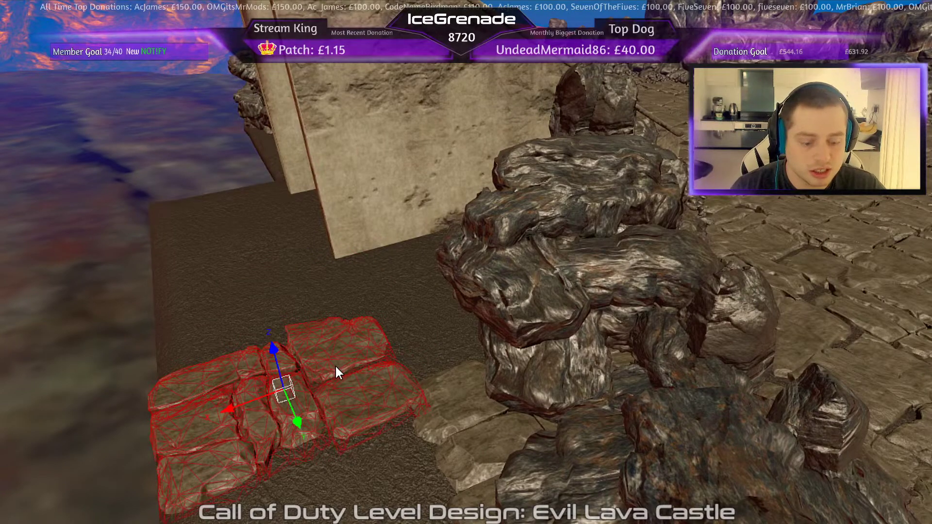
{"action": "key", "text": "BackSpace"}
- Delete the leftover paving slabs protruding from the foot of the rocks near the wall
{"action": "right_click_drag", "start_coordinate": [421, 302], "coordinate": [437, 241]}
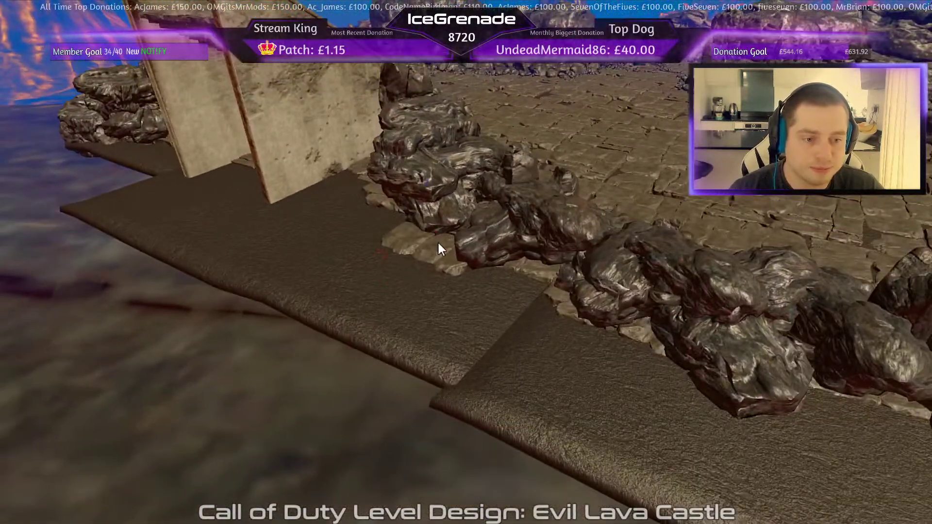
{"action": "left_click", "coordinate": [441, 246]}
{"action": "key", "text": "BackSpace"}
{"action": "right_click_drag", "start_coordinate": [495, 214], "coordinate": [506, 237]}
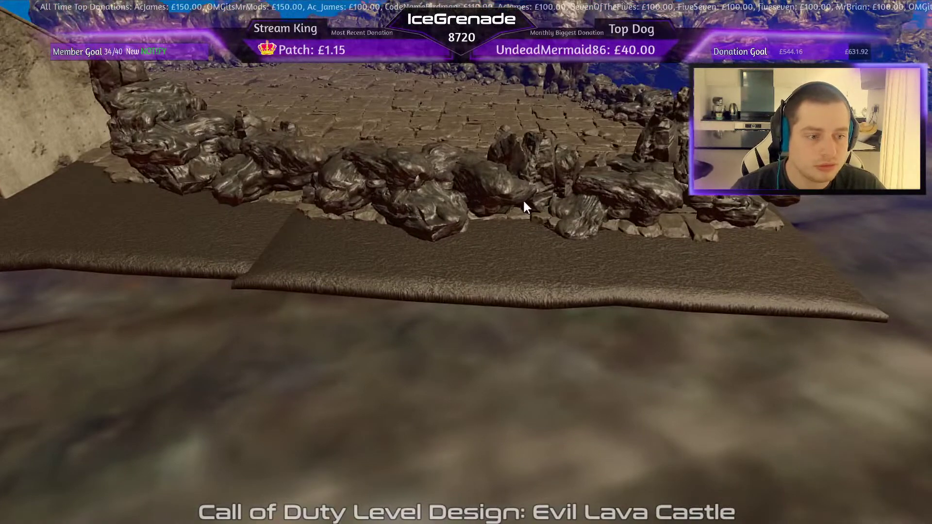
- Delete the leftover paving slabs sticking out beneath the rocks at the plateau's outer corner
{"action": "right_click_drag", "start_coordinate": [524, 204], "coordinate": [456, 378]}
{"action": "left_click", "coordinate": [540, 448]}
{"action": "right_click_drag", "start_coordinate": [540, 448], "coordinate": [557, 389]}
{"action": "key", "text": "BackSpace"}
{"action": "left_click", "coordinate": [631, 306]}
{"action": "right_click_drag", "start_coordinate": [631, 307], "coordinate": [402, 220]}
{"action": "key", "text": "BackSpace"}
{"action": "left_click", "coordinate": [402, 220]}
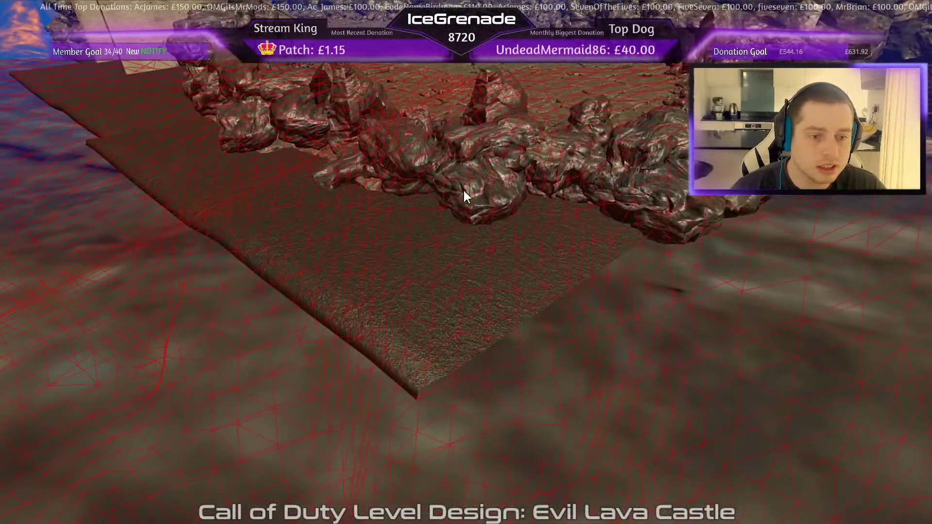
- Show the hidden level geometry, and hide the red FULL brushes covering the two cleared ground sections
{"action": "left_click", "coordinate": [467, 240]}
{"action": "mouse_move", "coordinate": [463, 188]}
{"action": "right_mouse_down"}
{"action": "mouse_move", "coordinate": [467, 240]}
{"action": "mouse_move", "coordinate": [437, 243]}
{"action": "mouse_move", "coordinate": [431, 231]}
{"action": "right_mouse_up"}
{"action": "left_click", "coordinate": [471, 253]}
{"action": "left_click", "coordinate": [463, 242]}
{"action": "key", "text": "shift+h"}
{"action": "left_click", "coordinate": [307, 226]}
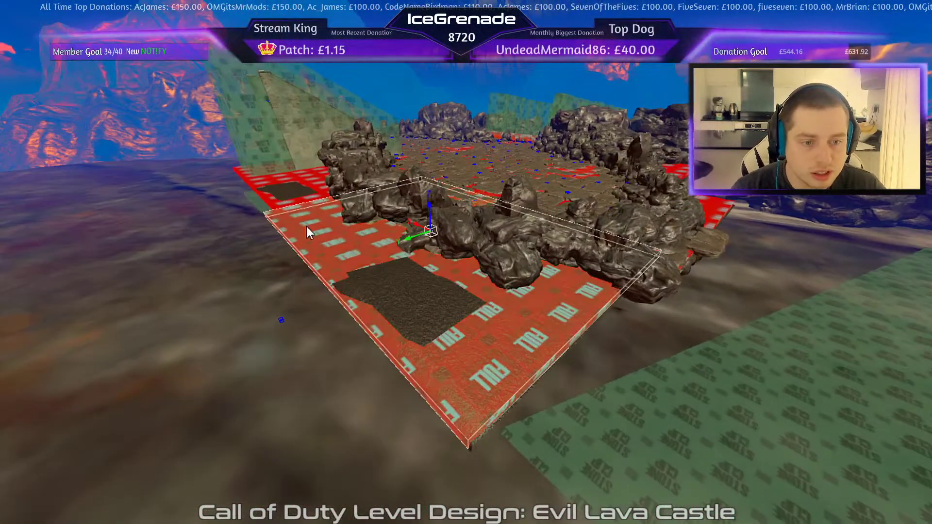
{"action": "left_click", "coordinate": [254, 185], "text": "shift"}
{"action": "key", "text": "h"}
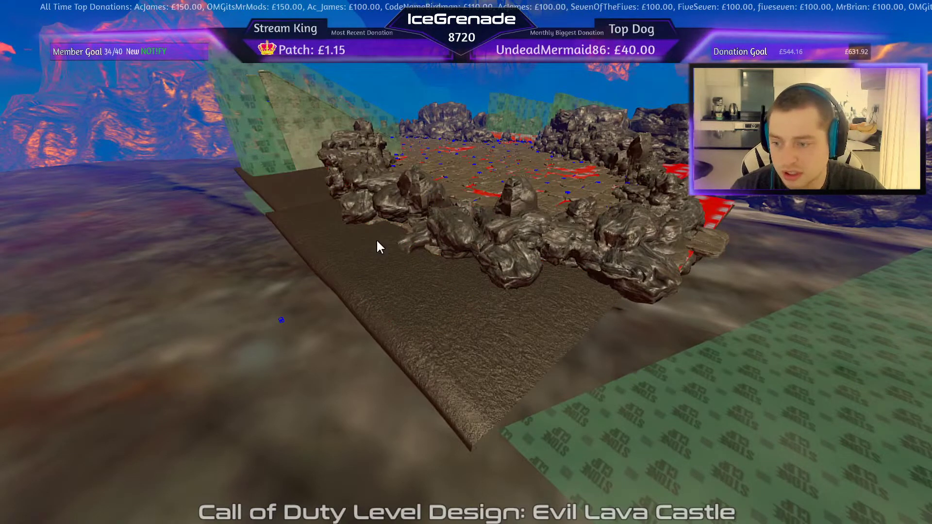
- Pull the outer edge vertices of the two cleared ground patches inward to the rock border
{"action": "left_click", "coordinate": [503, 332]}
{"action": "key", "text": "v"}
{"action": "right_click_drag", "start_coordinate": [504, 333], "coordinate": [473, 286]}
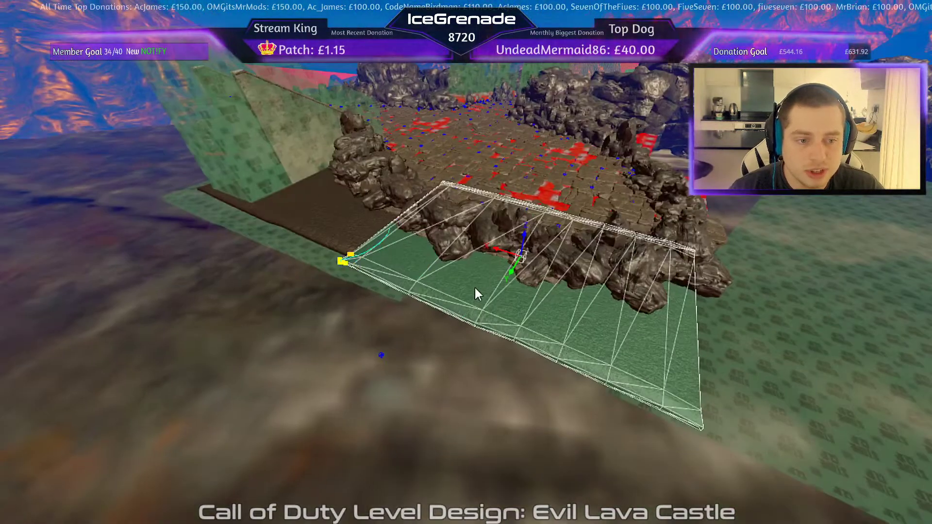
{"action": "left_click", "coordinate": [345, 233], "text": "shift"}
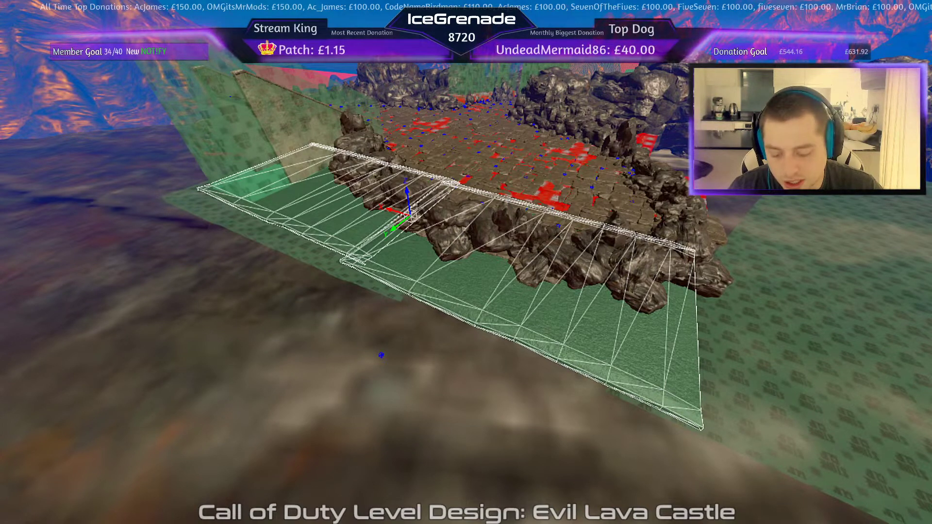
{"action": "key", "text": "v"}
{"action": "left_click", "coordinate": [350, 259]}
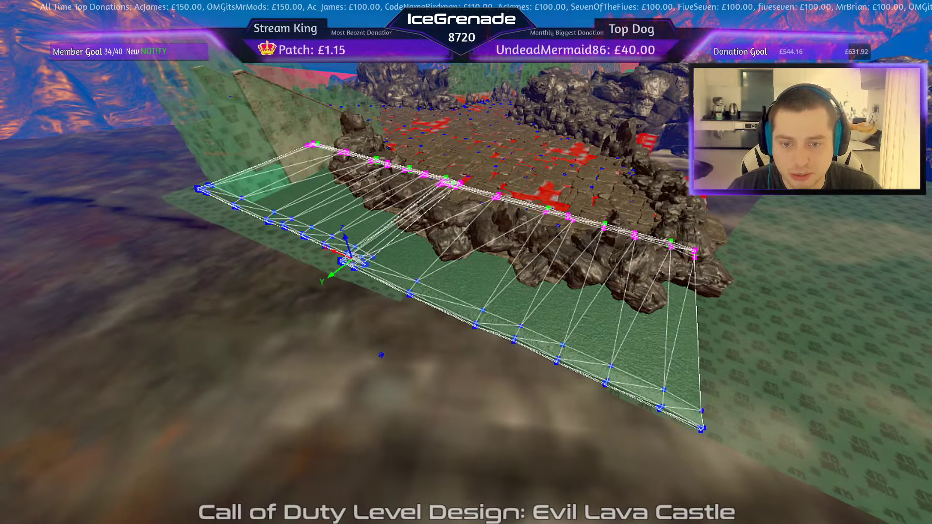
{"action": "left_click_drag", "start_coordinate": [351, 260], "coordinate": [403, 220]}
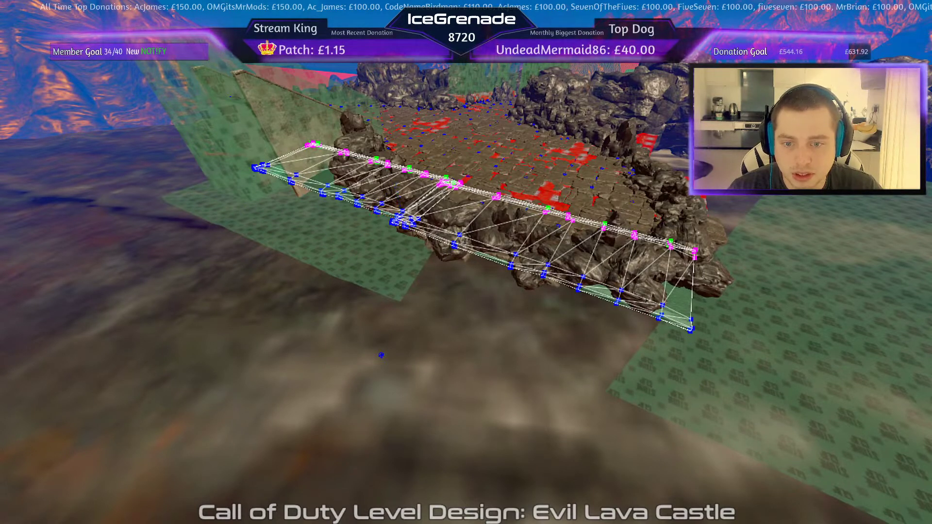
- Move the ground patch's vertices near the outer corner further inward so its edge curves beneath the rocks
{"action": "left_click_drag", "start_coordinate": [691, 330], "coordinate": [510, 266]}
{"action": "left_click_drag", "start_coordinate": [596, 292], "coordinate": [601, 286]}
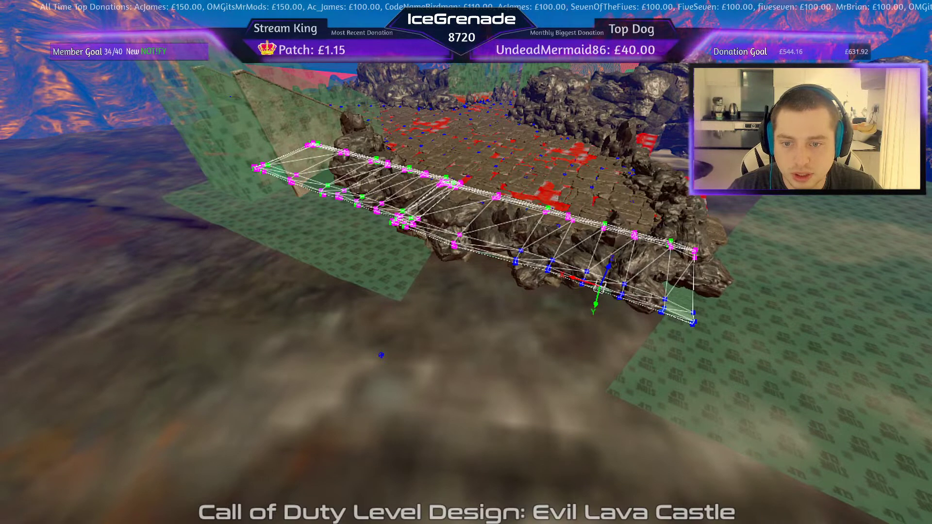
{"action": "left_click_drag", "start_coordinate": [693, 323], "coordinate": [583, 277]}
{"action": "left_click_drag", "start_coordinate": [638, 300], "coordinate": [633, 286]}
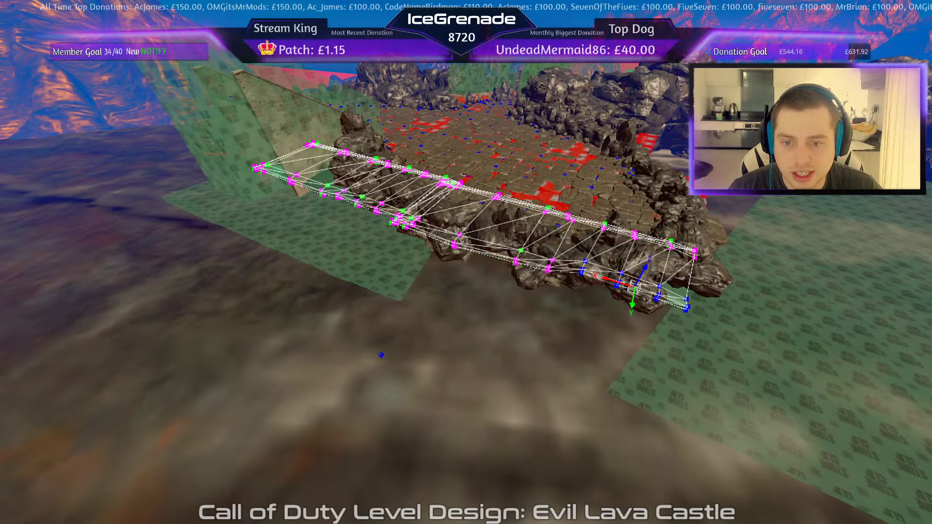
{"action": "left_click_drag", "start_coordinate": [692, 329], "coordinate": [676, 274]}
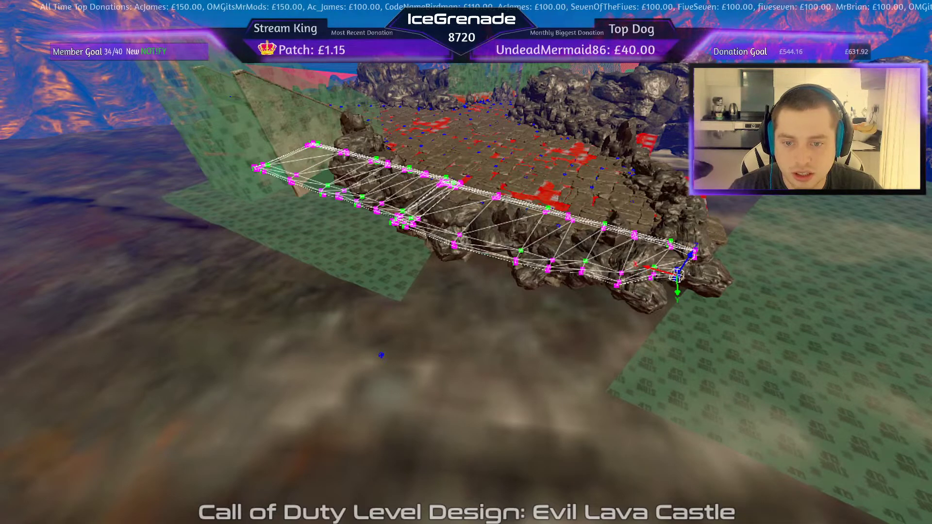
{"action": "left_click_drag", "start_coordinate": [631, 303], "coordinate": [604, 267]}
{"action": "left_click_drag", "start_coordinate": [617, 284], "coordinate": [619, 273]}
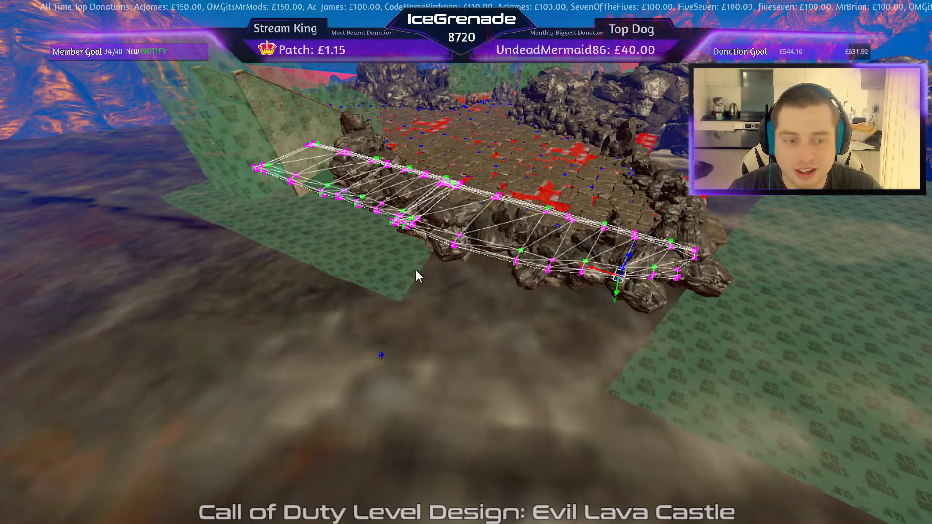
- Pull the ground patch's outer vertices between the two walls inward to the edge of the remaining paving
{"action": "right_click_drag", "start_coordinate": [415, 268], "coordinate": [373, 270]}
{"action": "right_click_drag", "start_coordinate": [539, 310], "coordinate": [567, 313]}
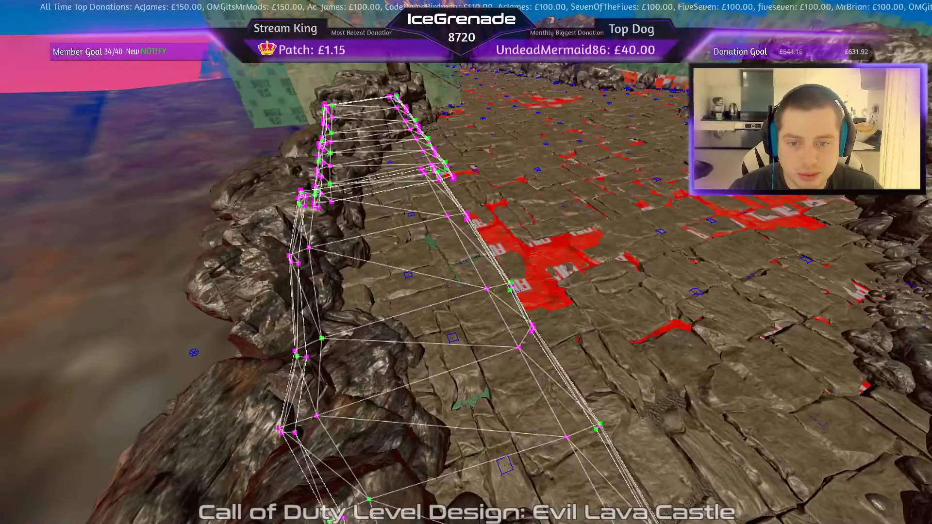
{"action": "right_click_drag", "start_coordinate": [277, 246], "coordinate": [192, 250]}
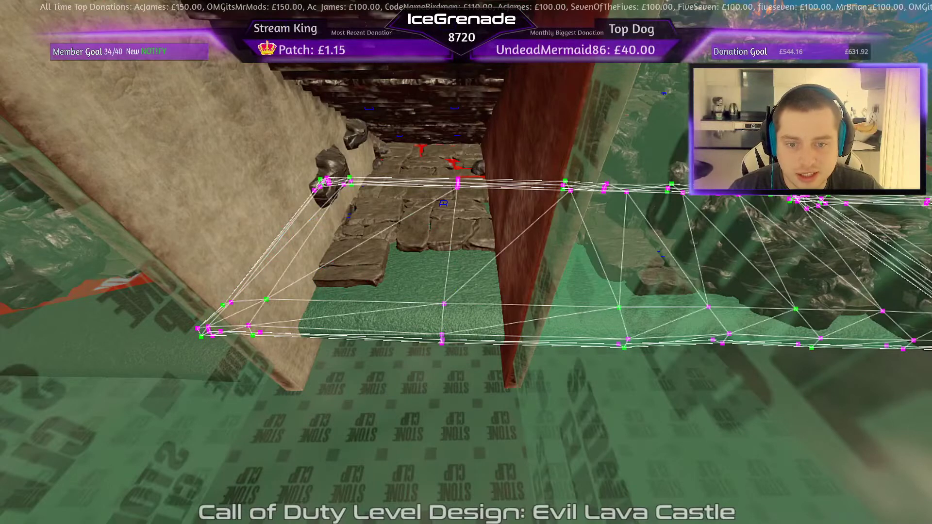
{"action": "left_click_drag", "start_coordinate": [182, 281], "coordinate": [478, 359]}
{"action": "left_click_drag", "start_coordinate": [272, 344], "coordinate": [328, 237]}
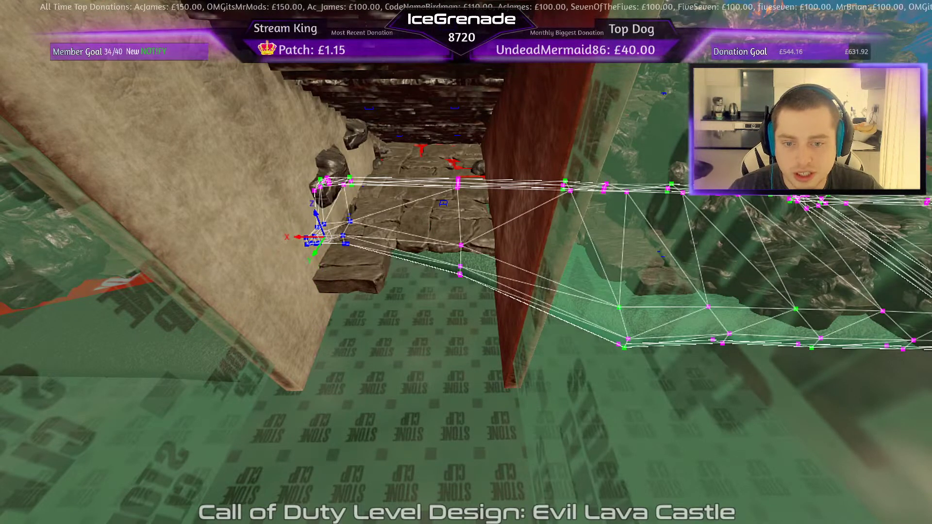
- Move the ground patch's outer vertices beside the wall inward so the edge tapers along the rocks
{"action": "left_click_drag", "start_coordinate": [600, 293], "coordinate": [643, 362]}
{"action": "left_click_drag", "start_coordinate": [633, 358], "coordinate": [610, 313]}
{"action": "left_click_drag", "start_coordinate": [692, 293], "coordinate": [741, 334]}
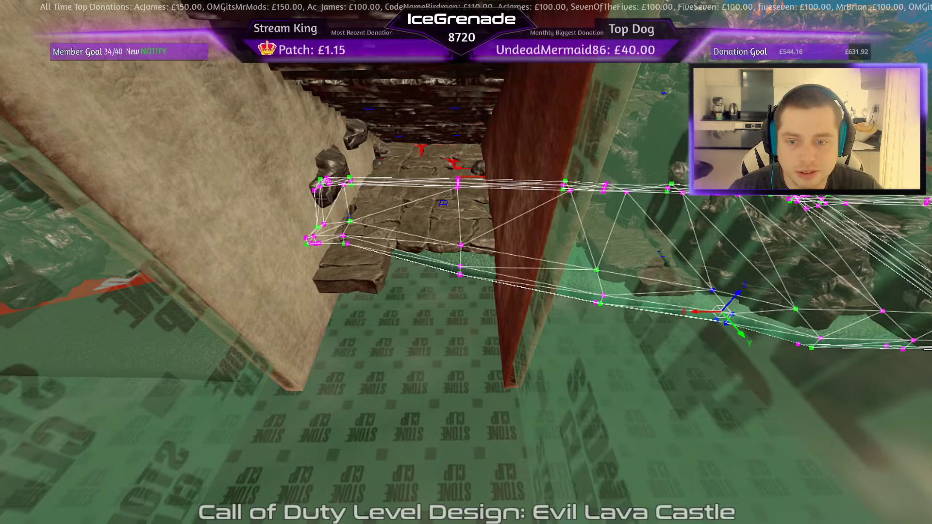
{"action": "left_click_drag", "start_coordinate": [577, 255], "coordinate": [837, 363]}
{"action": "left_click_drag", "start_coordinate": [726, 334], "coordinate": [706, 315]}
{"action": "left_click_drag", "start_coordinate": [863, 296], "coordinate": [924, 361]}
{"action": "left_click_drag", "start_coordinate": [928, 360], "coordinate": [911, 347]}
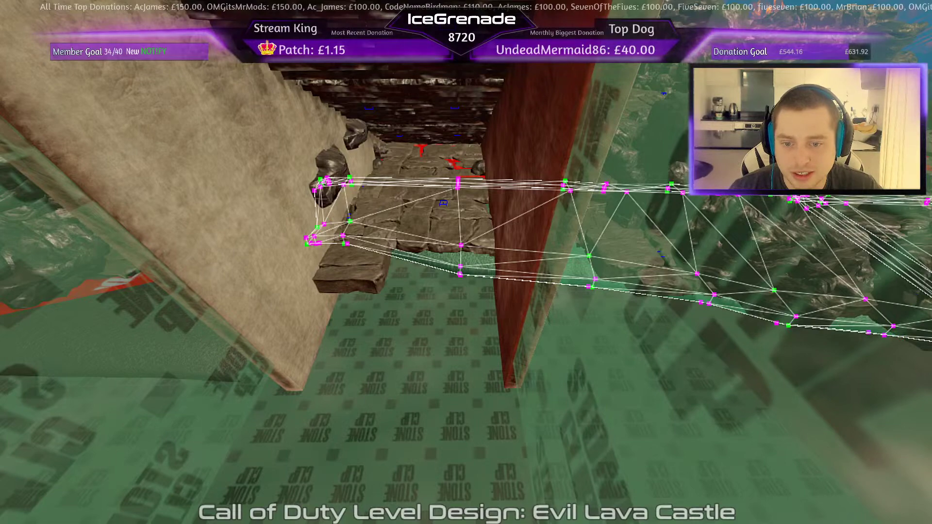
{"action": "left_click_drag", "start_coordinate": [929, 322], "coordinate": [849, 283]}
- Pull the ground patch's outer vertices beside the red wall inward so its edge curves along the rock border
{"action": "right_click_drag", "start_coordinate": [478, 340], "coordinate": [527, 291]}
{"action": "right_click_drag", "start_coordinate": [498, 361], "coordinate": [426, 333]}
{"action": "key", "text": "Escape"}
{"action": "left_click", "coordinate": [448, 264], "text": "shift"}
{"action": "key", "text": "v"}
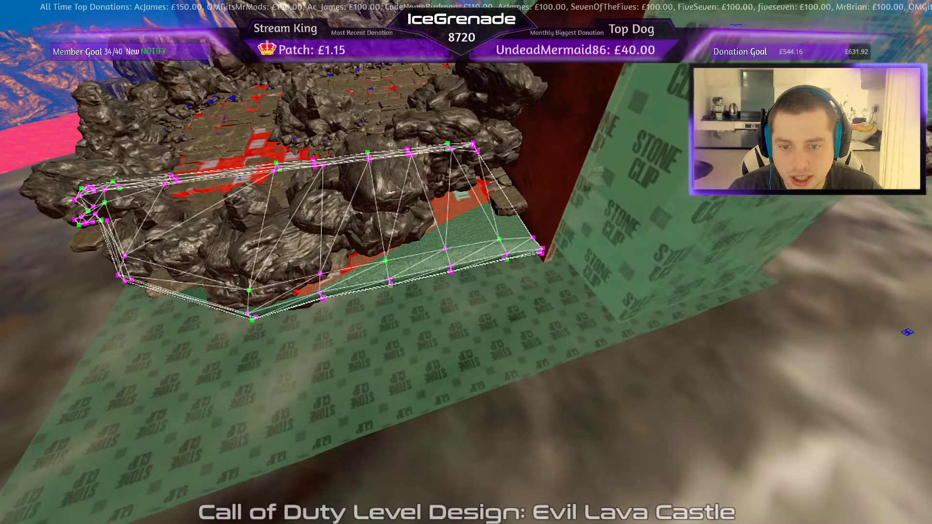
{"action": "left_click_drag", "start_coordinate": [432, 227], "coordinate": [489, 248]}
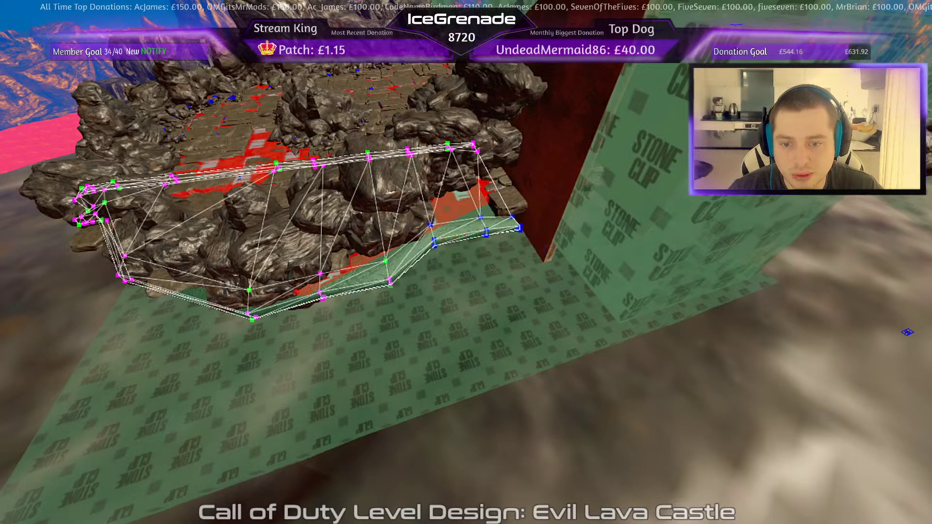
{"action": "left_click_drag", "start_coordinate": [461, 206], "coordinate": [541, 253]}
{"action": "left_click_drag", "start_coordinate": [503, 206], "coordinate": [537, 230]}
{"action": "left_click_drag", "start_coordinate": [529, 224], "coordinate": [511, 204]}
{"action": "left_click_drag", "start_coordinate": [392, 291], "coordinate": [388, 277]}
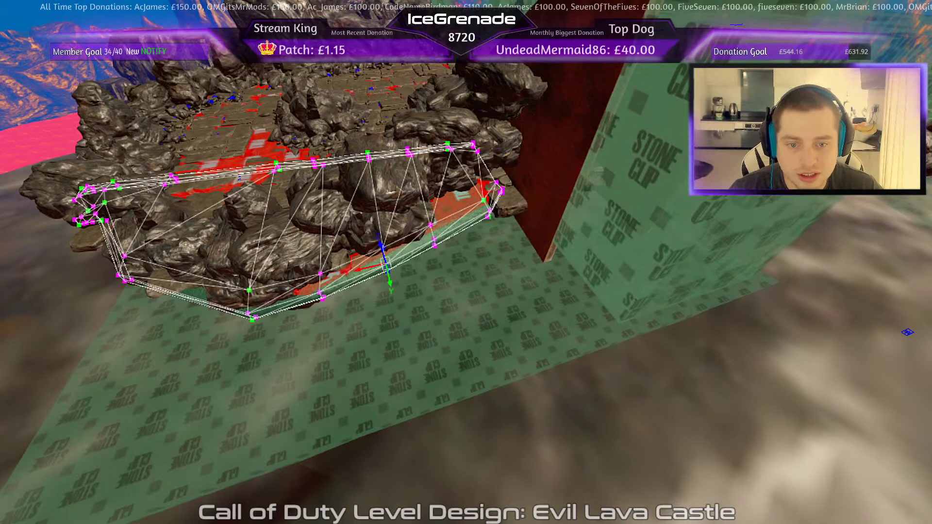
{"action": "key", "text": "Escape"}
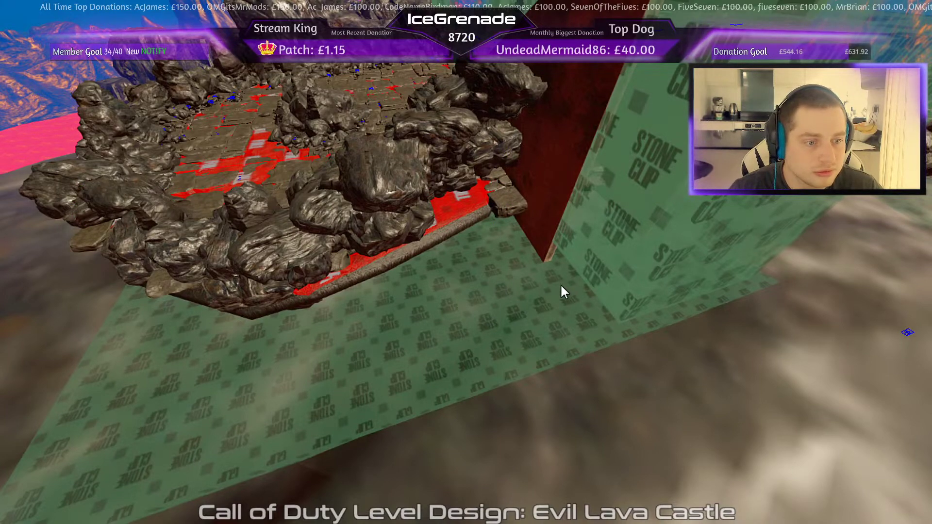
- Delete the two outermost paving pieces overhanging the ground patch between the two walls
{"action": "right_click_drag", "start_coordinate": [560, 284], "coordinate": [480, 281]}
{"action": "left_click", "coordinate": [453, 255], "text": "shift"}
{"action": "key", "text": "Escape"}
{"action": "left_click", "coordinate": [428, 238], "text": "shift"}
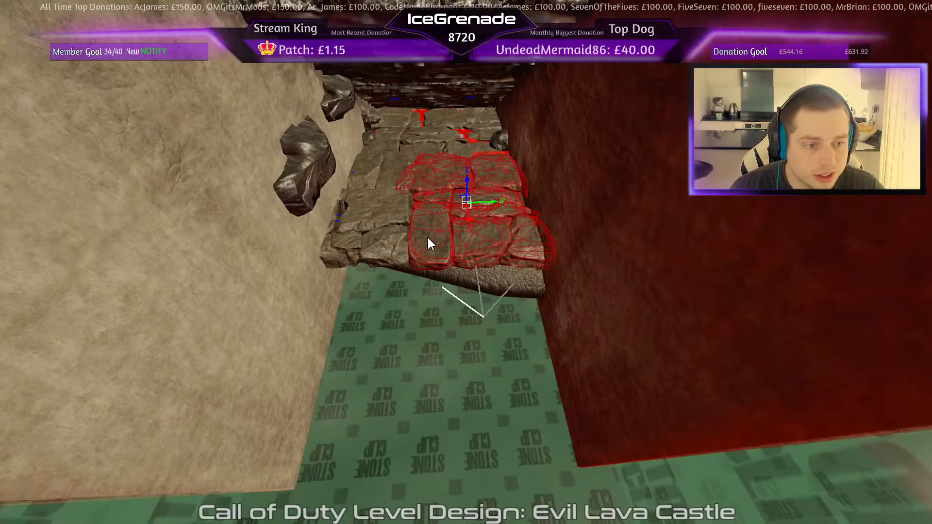
{"action": "key", "text": "Escape"}
{"action": "right_click_drag", "start_coordinate": [429, 237], "coordinate": [426, 253]}
{"action": "left_click", "coordinate": [403, 233], "text": "shift"}
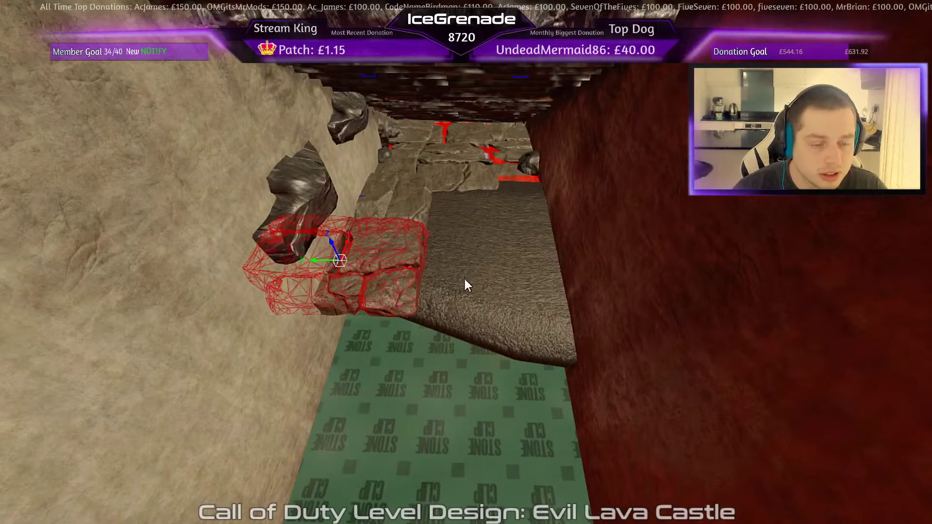
{"action": "right_click_drag", "start_coordinate": [465, 278], "coordinate": [448, 221]}
{"action": "key", "text": "BackSpace"}
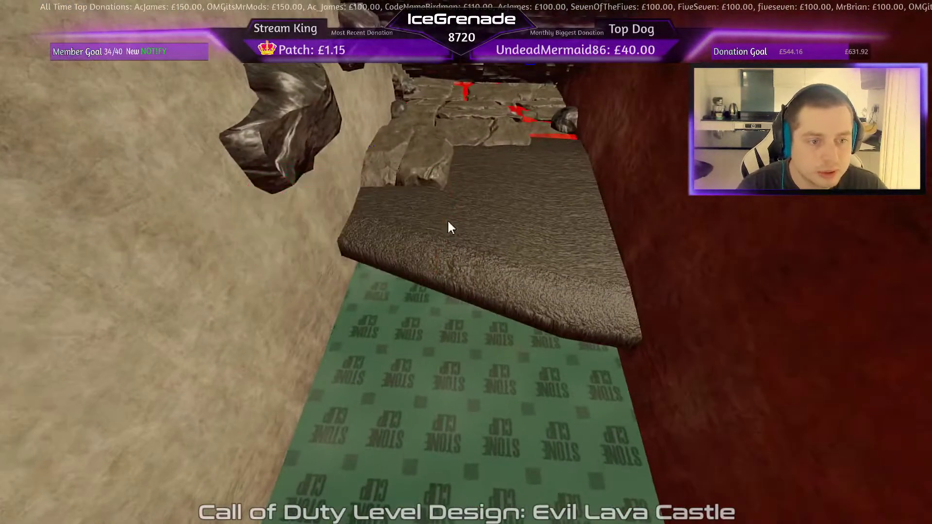
- Delete the remaining protruding paving piece beside the pale wall
{"action": "left_click", "coordinate": [430, 169], "text": "shift"}
{"action": "left_click", "coordinate": [478, 139], "text": "shift"}
{"action": "key", "text": "Escape"}
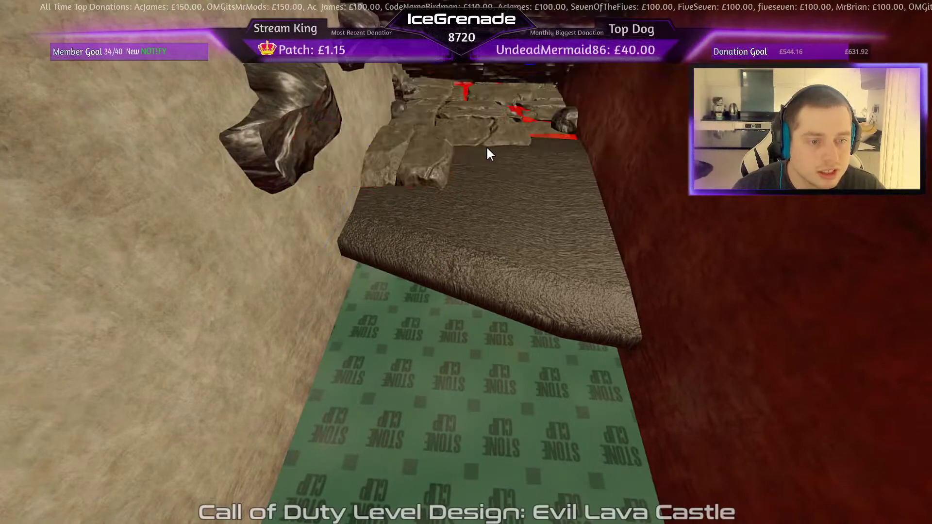
{"action": "left_click", "coordinate": [429, 163], "text": "shift"}
{"action": "right_click_drag", "start_coordinate": [429, 162], "coordinate": [384, 145]}
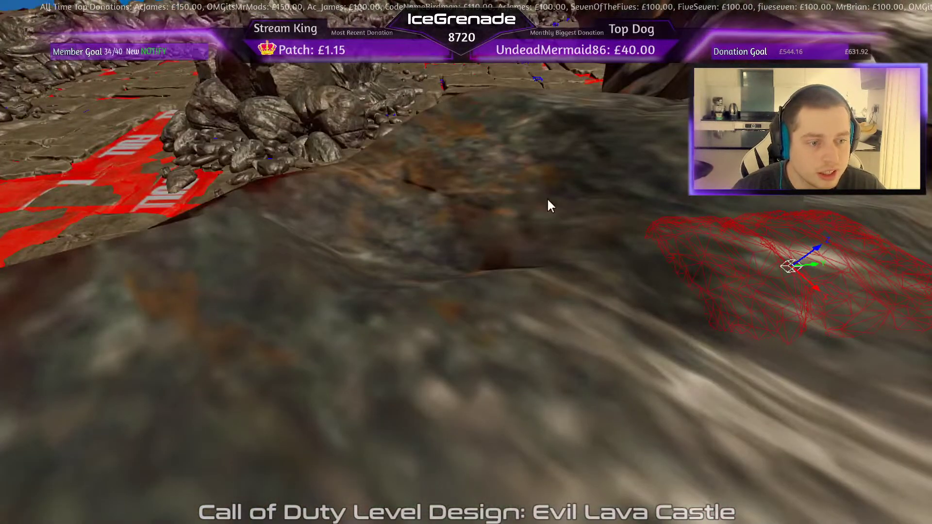
{"action": "right_click_drag", "start_coordinate": [558, 274], "coordinate": [558, 282]}
{"action": "key", "text": "BackSpace"}
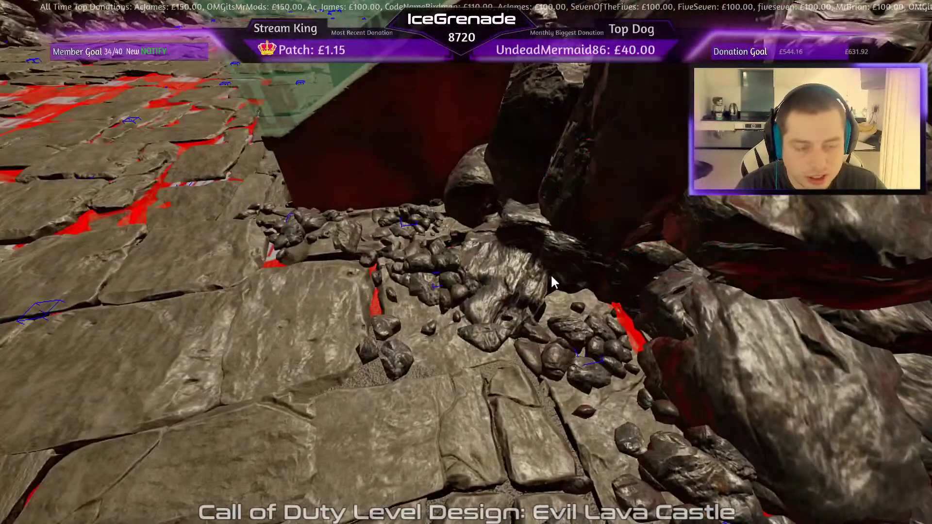
- Duplicate the plateau's central paving section with its ground base and raise the copy high above the plateau
{"action": "right_click_drag", "start_coordinate": [485, 320], "coordinate": [502, 332]}
{"action": "left_click", "coordinate": [487, 278], "text": "shift"}
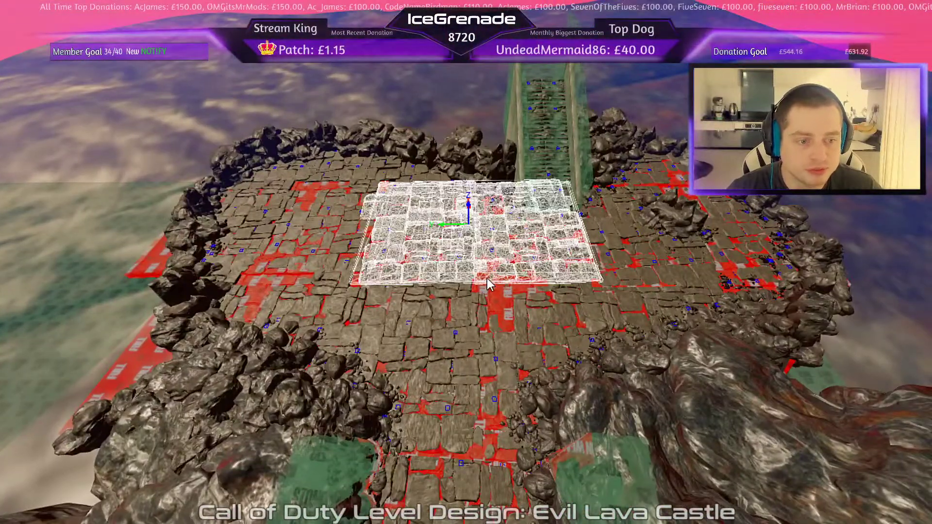
{"action": "scroll", "coordinate": [491, 244], "scroll_direction": "down", "scroll_amount": 1}
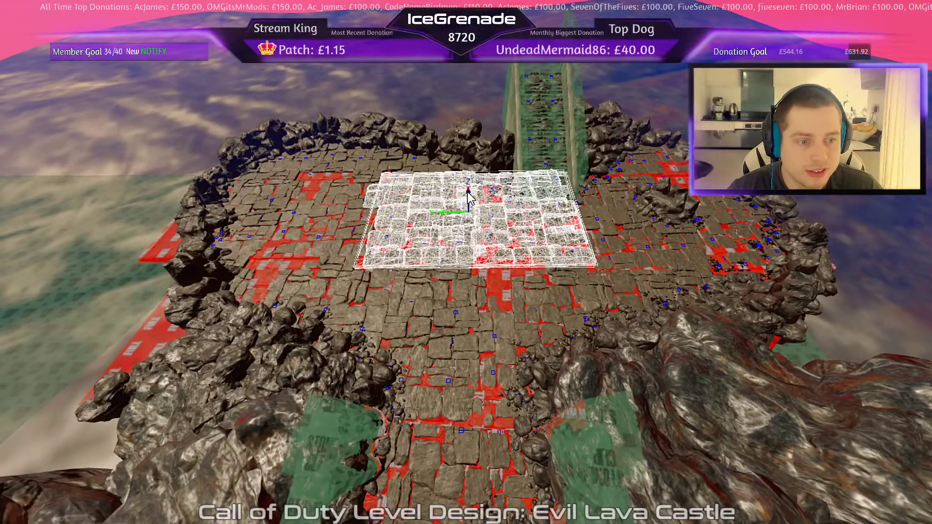
{"action": "left_click_drag", "start_coordinate": [467, 195], "coordinate": [468, 73]}
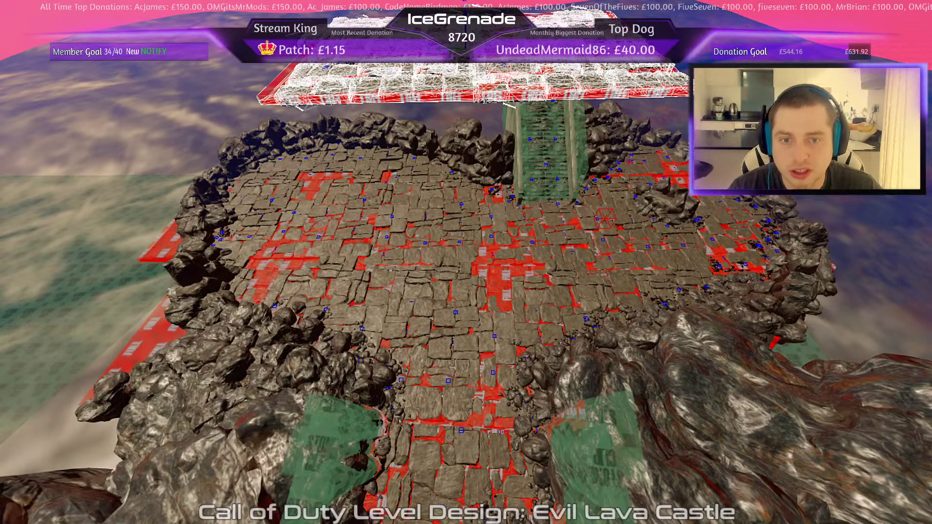
{"action": "left_click_drag", "start_coordinate": [465, 30], "coordinate": [469, 4]}
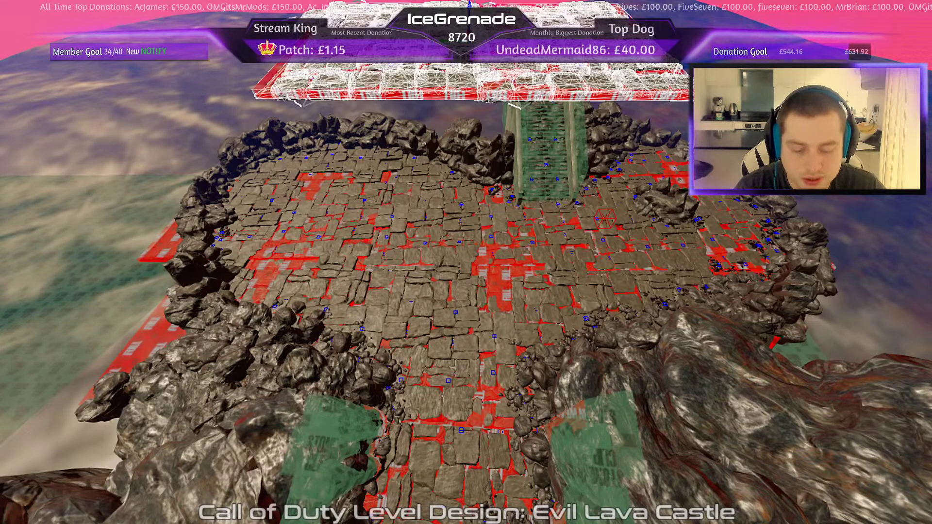
{"action": "key", "text": "ctrl+g"}
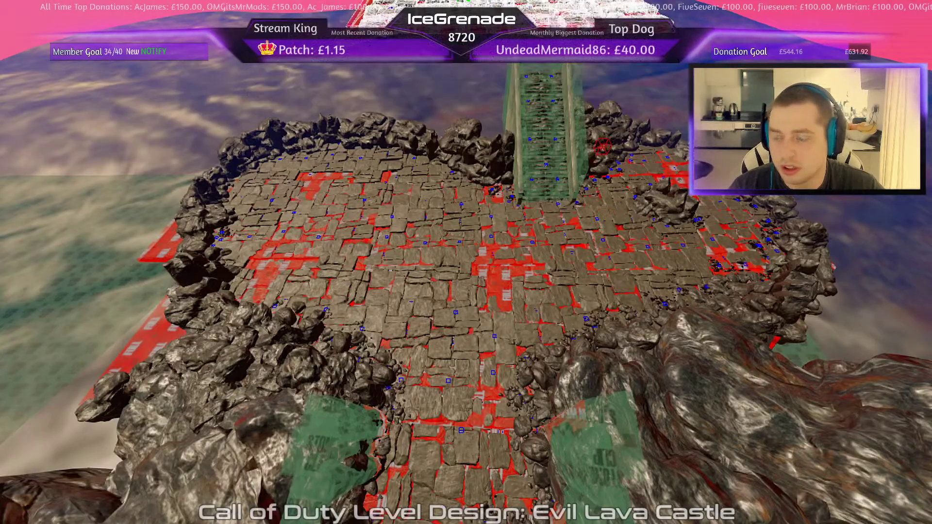
- Move the raised paving section beyond the rock border so it forms a platform at the head of the stairs
{"action": "right_click_drag", "start_coordinate": [466, 262], "coordinate": [582, 252]}
{"action": "right_click_drag", "start_coordinate": [379, 309], "coordinate": [410, 291]}
{"action": "mouse_move", "coordinate": [508, 13]}
{"action": "left_mouse_down"}
{"action": "mouse_move", "coordinate": [446, 52]}
{"action": "mouse_move", "coordinate": [424, 131]}
{"action": "left_mouse_up"}
{"action": "right_click_drag", "start_coordinate": [208, 439], "coordinate": [479, 392]}
{"action": "key", "text": "Escape"}
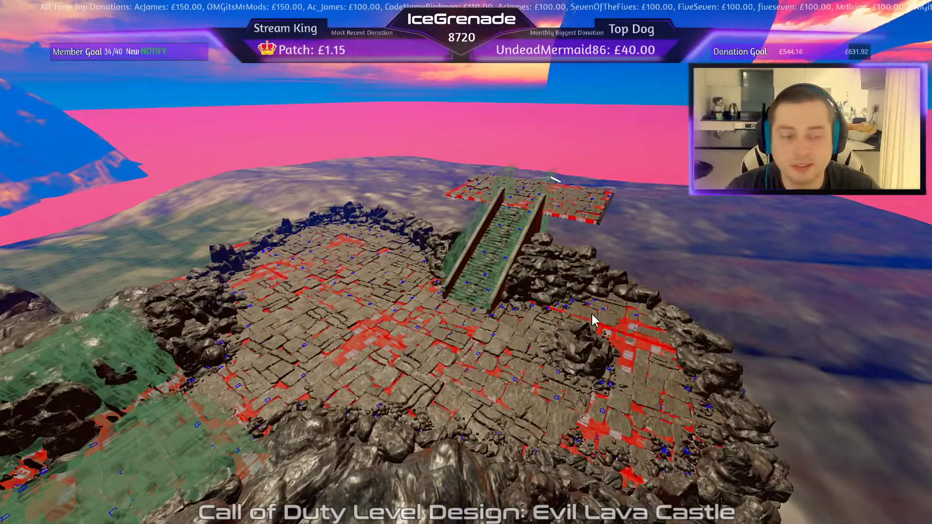
- Examine how the lowest steps meet the plateau paving at the foot of the stairs
{"action": "right_click_drag", "start_coordinate": [592, 314], "coordinate": [655, 313]}
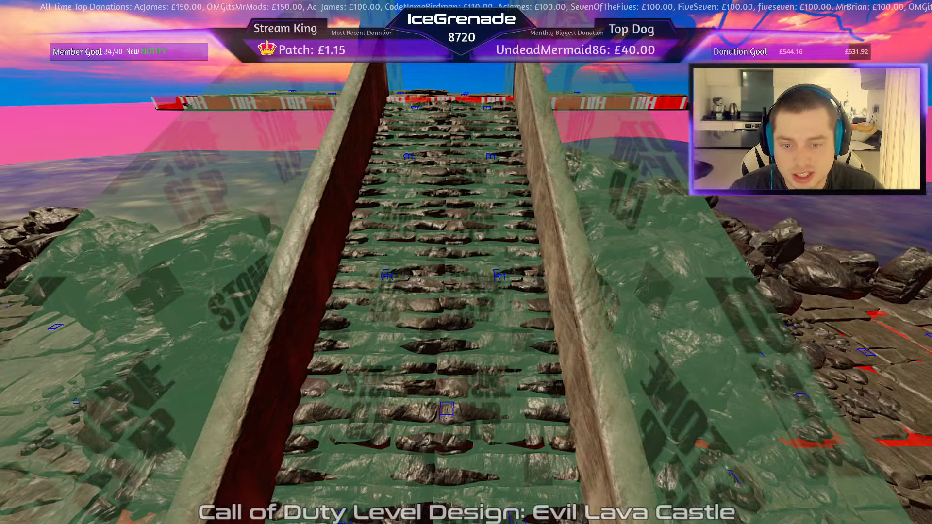
{"action": "right_click_drag", "start_coordinate": [458, 322], "coordinate": [524, 250]}
{"action": "scroll", "coordinate": [532, 232], "scroll_direction": "up", "scroll_amount": 4}
{"action": "left_click", "coordinate": [407, 426], "text": "shift"}
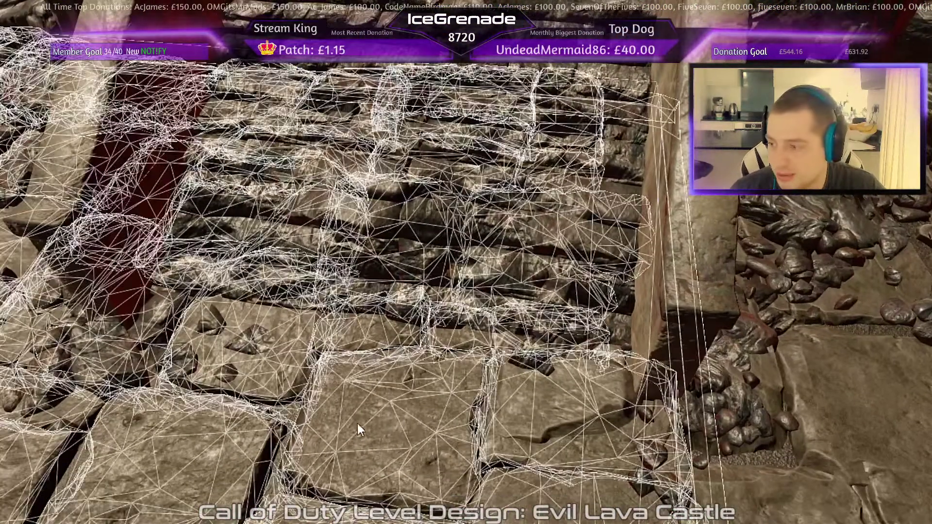
{"action": "key", "text": "Escape"}
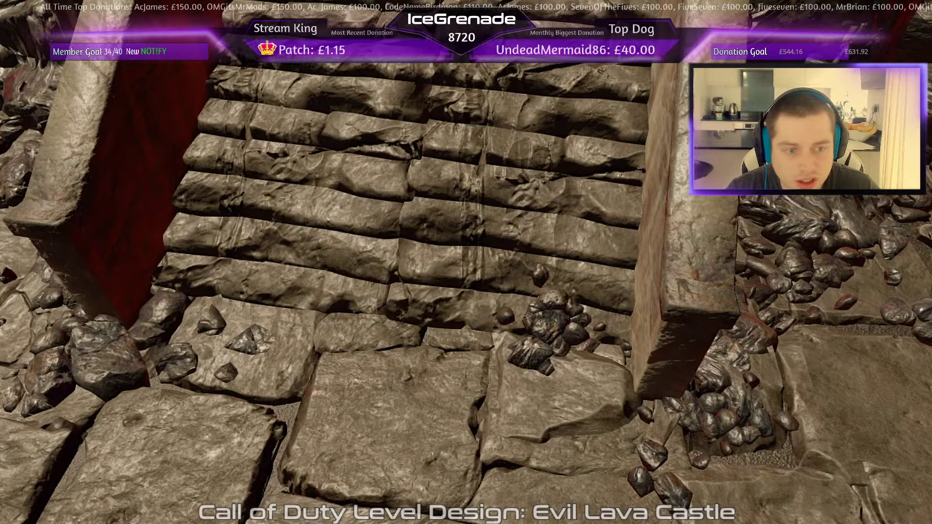
{"action": "right_click_drag", "start_coordinate": [531, 329], "coordinate": [592, 364]}
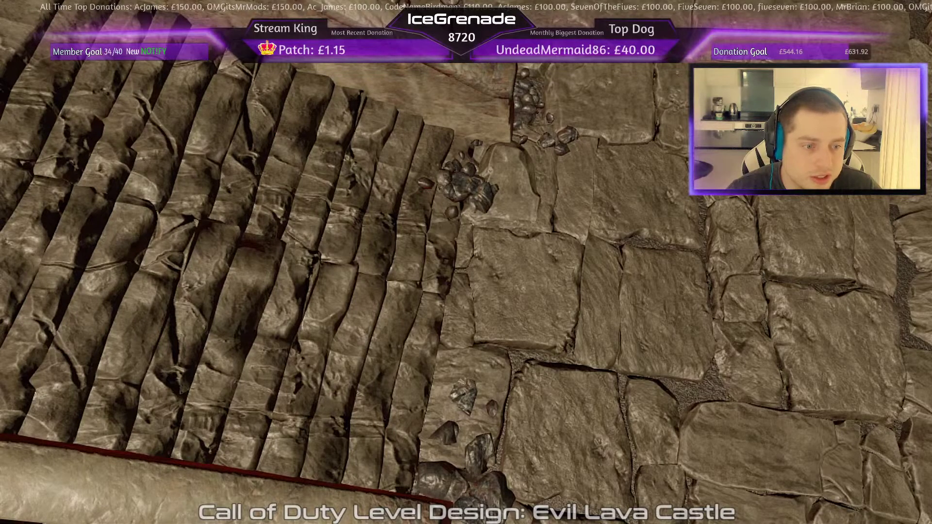
- Check the joint between the stairs and the upper platform, and undo the last change to the top steps
{"action": "right_click_drag", "start_coordinate": [815, 340], "coordinate": [587, 257]}
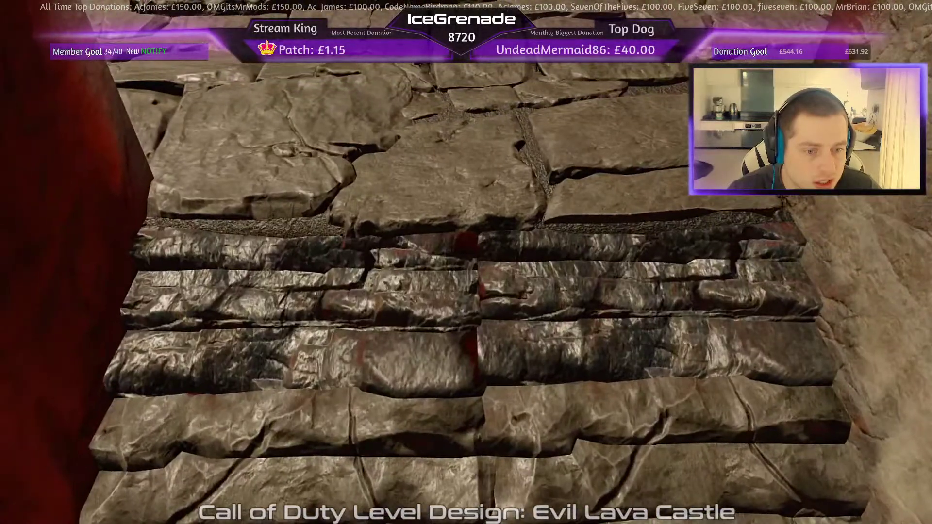
{"action": "right_click_drag", "start_coordinate": [786, 315], "coordinate": [831, 333]}
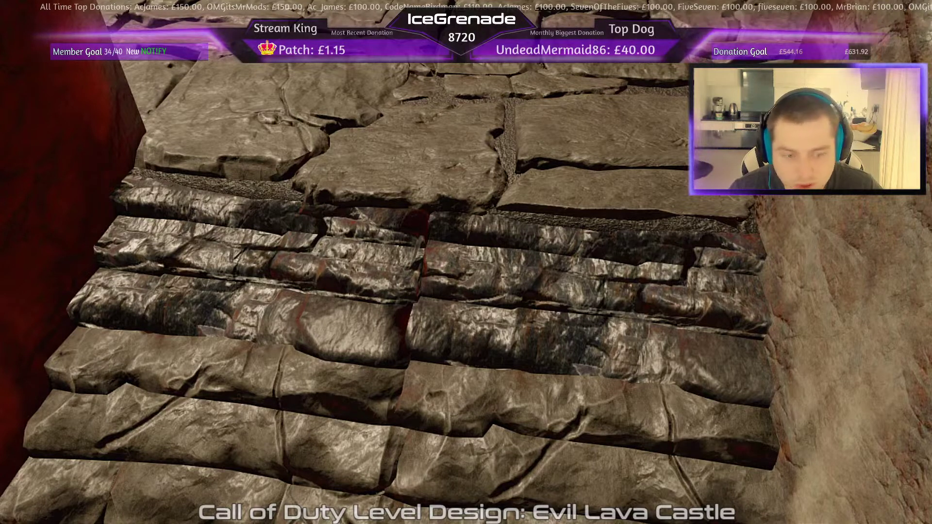
{"action": "key", "text": "ctrl+z"}
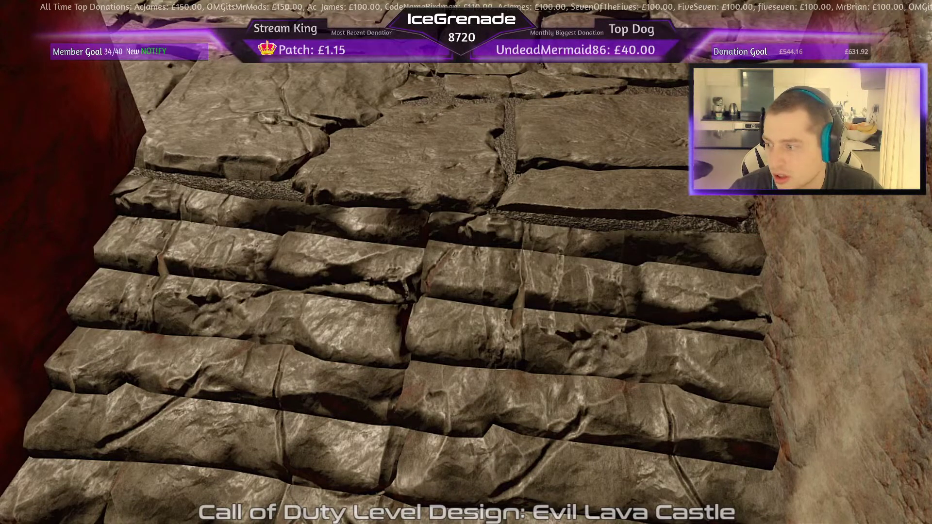
{"action": "mouse_move", "coordinate": [469, 218]}
{"action": "right_mouse_down"}
{"action": "mouse_move", "coordinate": [469, 344]}
{"action": "mouse_move", "coordinate": [477, 234]}
{"action": "right_mouse_up"}
- Adjust the height of the upper paving platform against the stairs' top step in small increments
{"action": "left_click", "coordinate": [295, 188], "text": "shift"}
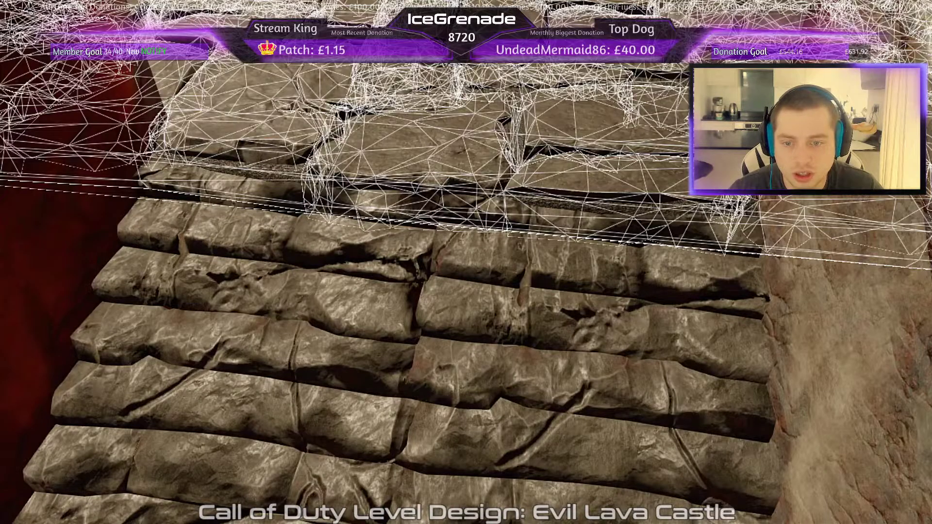
{"action": "key", "text": "KP_Subtract"}
{"action": "key", "text": "KP_Subtract"}
{"action": "key", "text": "KP_Subtract"}
{"action": "key", "text": "KP_Subtract"}
{"action": "key", "text": "KP_Subtract"}
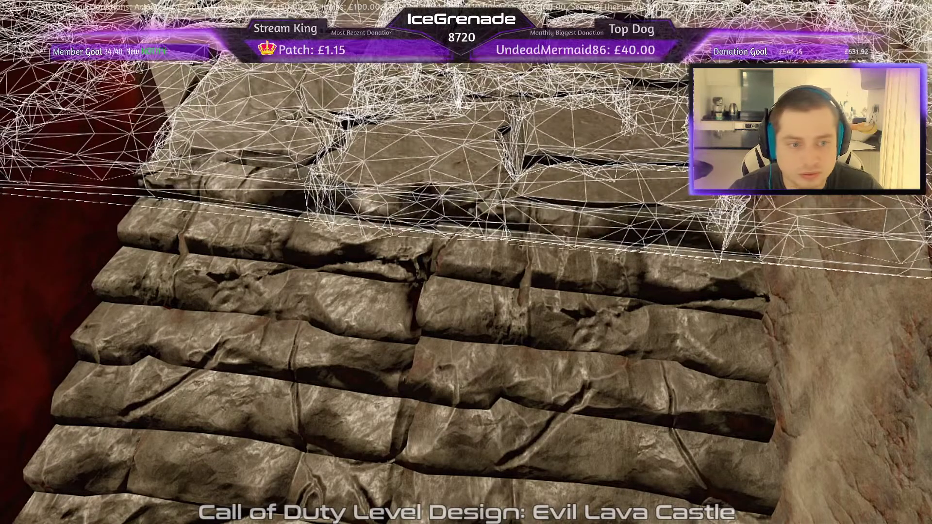
{"action": "key", "text": "Escape"}
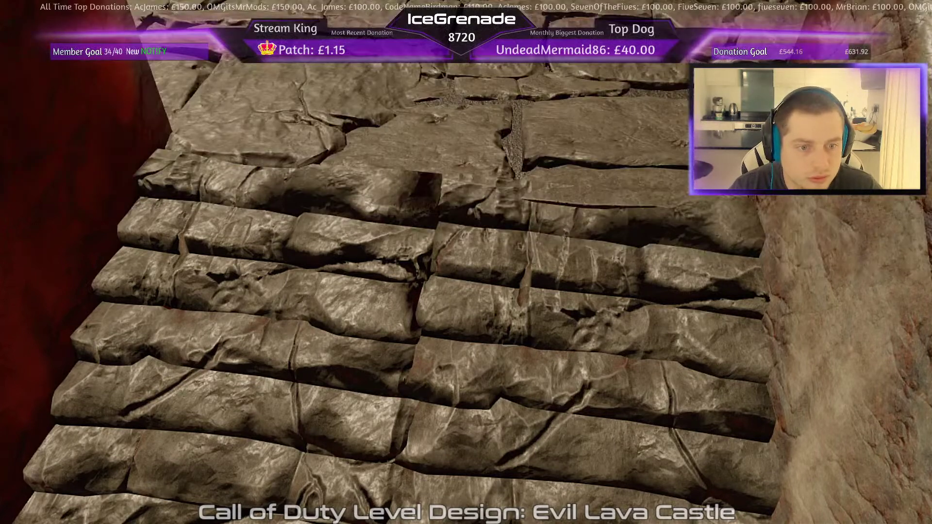
{"action": "key", "text": "KP_Add"}
{"action": "key", "text": "KP_Add"}
{"action": "key", "text": "KP_Add"}
{"action": "key", "text": "KP_Add"}
{"action": "key", "text": "KP_Add"}
{"action": "key", "text": "KP_Add"}
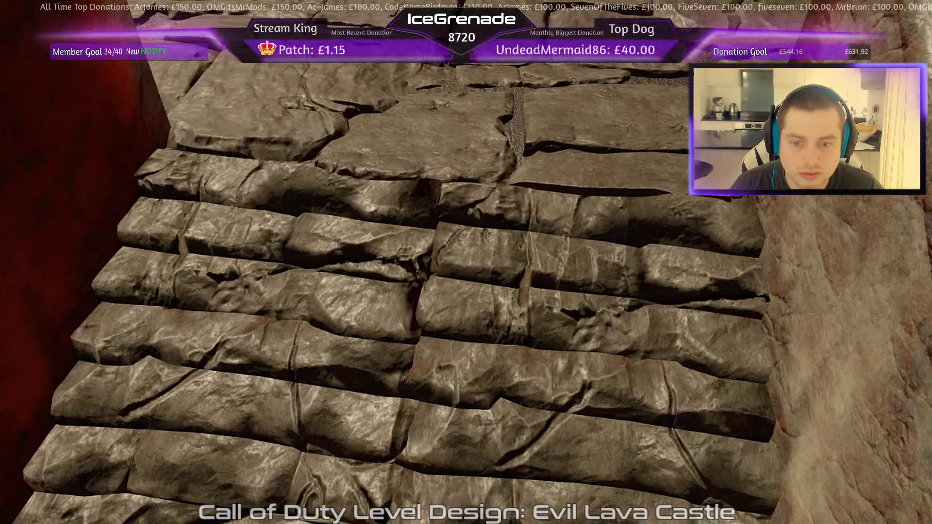
- Nudge the upper paving platform in small increments until its front edge overlaps the stairs' top step
{"action": "key", "text": "alt+Down"}
{"action": "key", "text": "alt+Down"}
{"action": "key", "text": "alt+Down"}
{"action": "key", "text": "alt+Down"}
{"action": "key", "text": "alt+Down"}
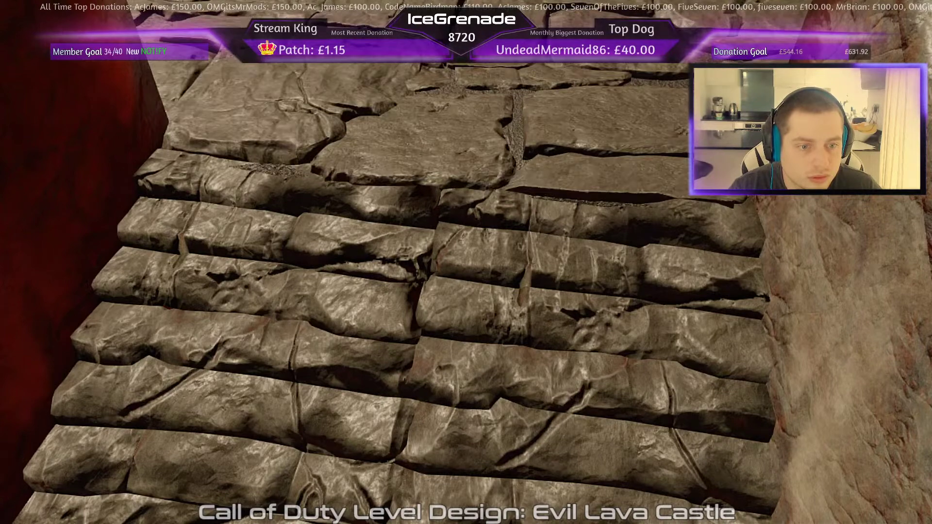
{"action": "key", "text": "alt+Up"}
{"action": "key", "text": "alt+Up"}
{"action": "key", "text": "alt+Up"}
{"action": "key", "text": "alt+Up"}
{"action": "key", "text": "alt+Up"}
{"action": "key", "text": "alt+Up"}
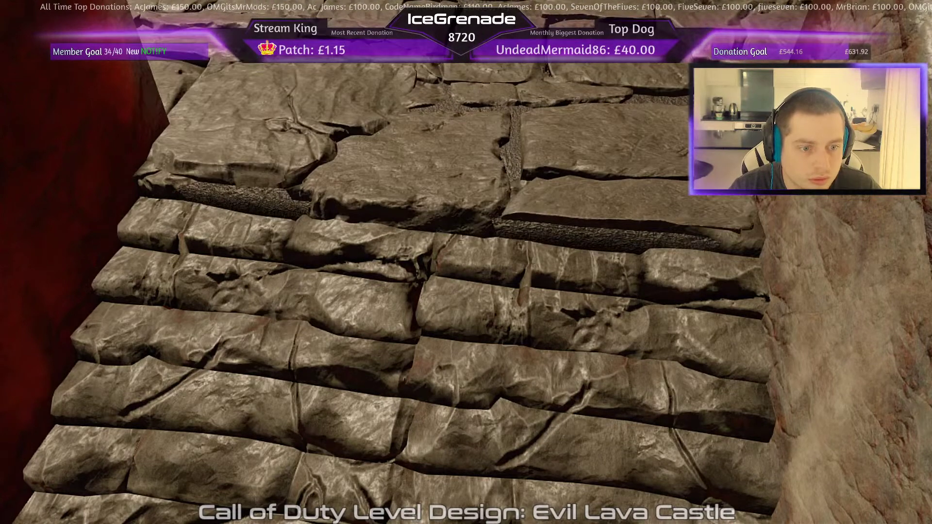
{"action": "key", "text": "alt+Down"}
{"action": "key", "text": "alt+Down"}
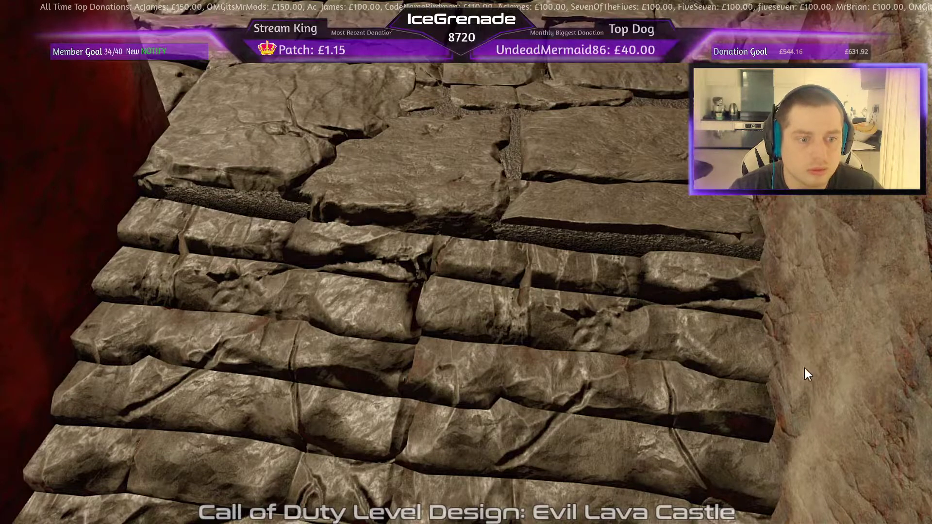
{"action": "mouse_move", "coordinate": [611, 336]}
{"action": "right_mouse_down"}
{"action": "mouse_move", "coordinate": [611, 359]}
{"action": "mouse_move", "coordinate": [612, 337]}
{"action": "right_mouse_up"}
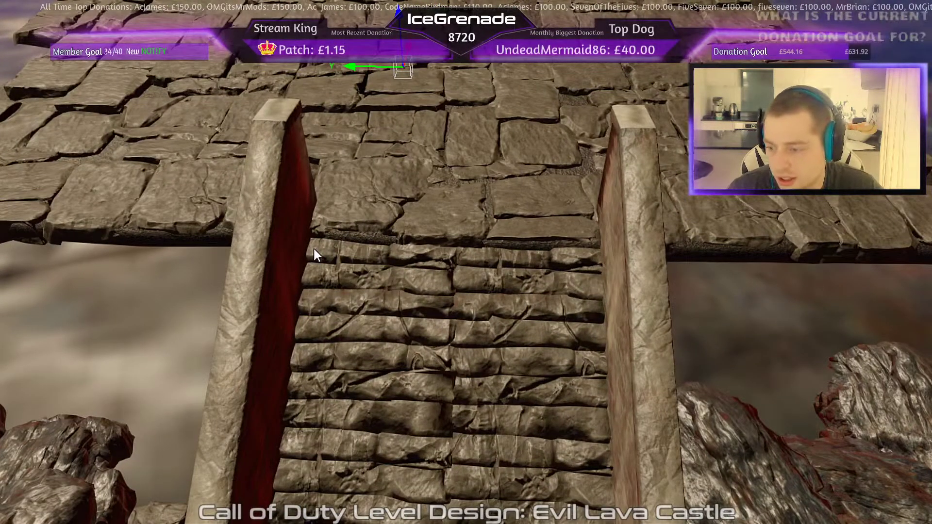
{"action": "right_click_drag", "start_coordinate": [314, 249], "coordinate": [450, 203]}
{"action": "key", "text": "Escape"}
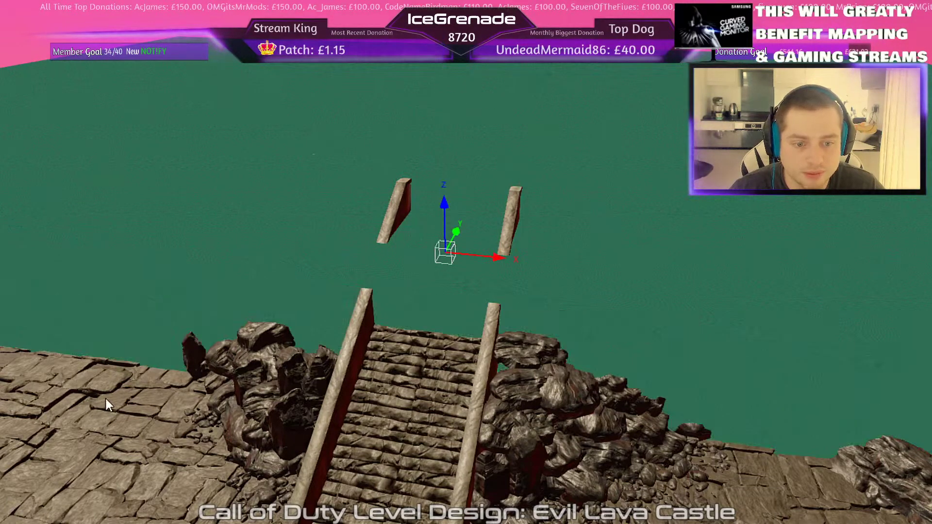
- Inspect the large box volume enclosing the area around the stairs and the upper platform
{"action": "left_click", "coordinate": [105, 399]}
{"action": "right_click_drag", "start_coordinate": [205, 308], "coordinate": [145, 308]}
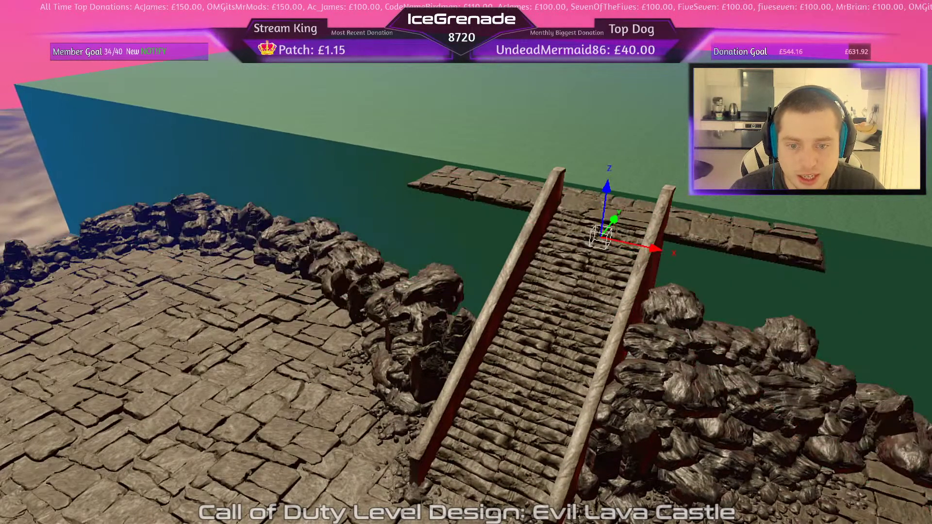
{"action": "key", "text": "s"}
{"action": "mouse_move", "coordinate": [204, 309]}
{"action": "right_mouse_down"}
{"action": "mouse_move", "coordinate": [258, 306]}
{"action": "mouse_move", "coordinate": [193, 310]}
{"action": "right_mouse_up"}
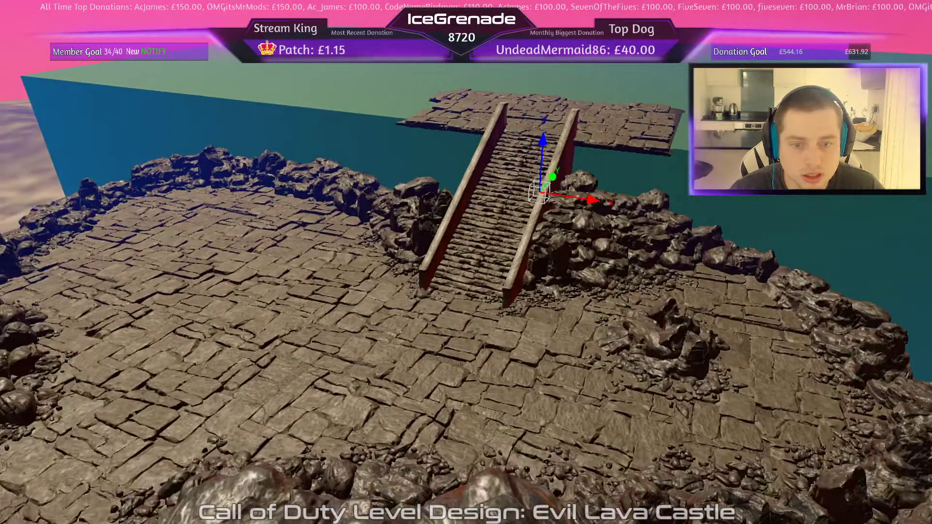
{"action": "key", "text": "Escape"}
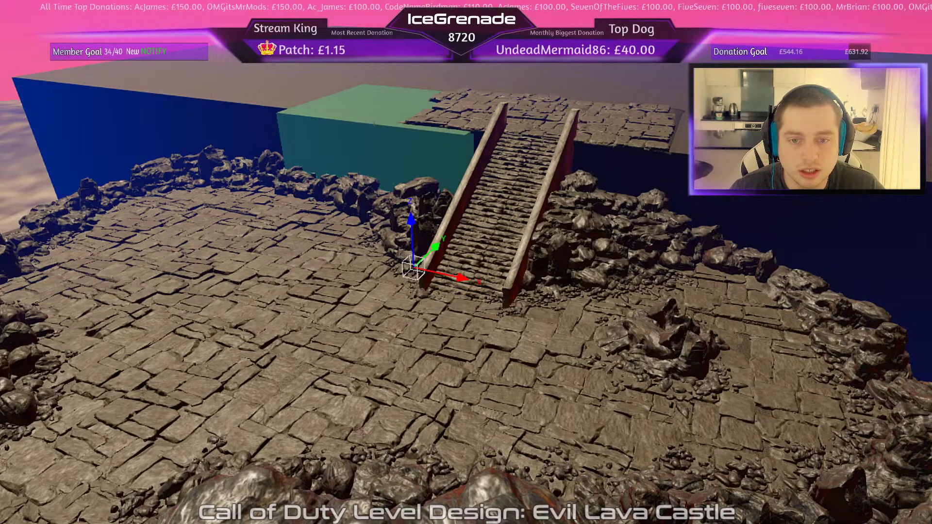
- Raise and narrow the block left of the stairs above the upper platform, and place a copy on the stairs' right side
{"action": "mouse_move", "coordinate": [278, 172]}
{"action": "left_mouse_down"}
{"action": "mouse_move", "coordinate": [278, 107]}
{"action": "mouse_move", "coordinate": [278, 159]}
{"action": "left_mouse_up"}
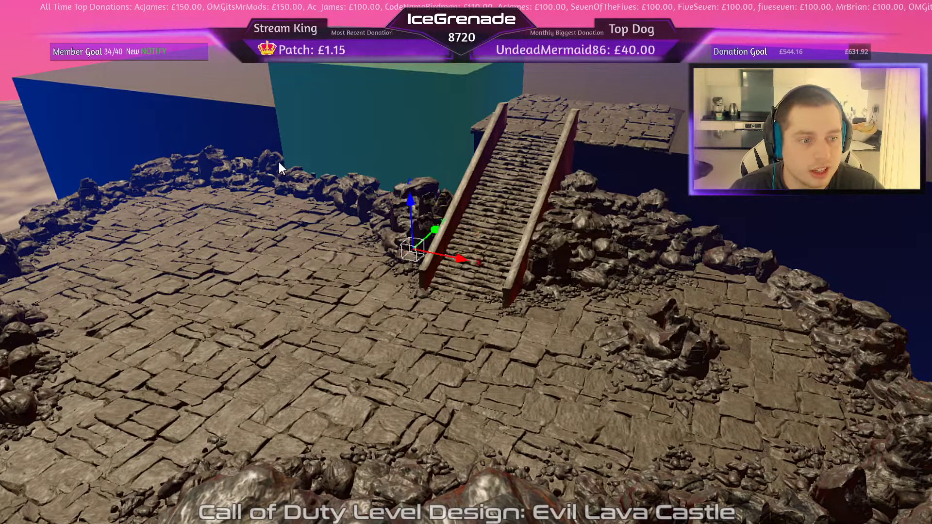
{"action": "mouse_move", "coordinate": [278, 159]}
{"action": "right_mouse_down"}
{"action": "mouse_move", "coordinate": [340, 97]}
{"action": "mouse_move", "coordinate": [354, 97]}
{"action": "right_mouse_up"}
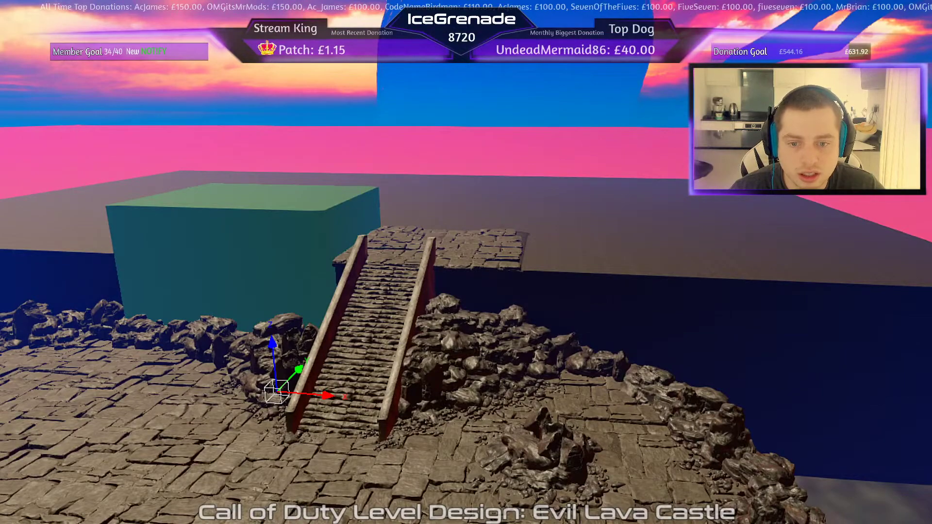
{"action": "left_click_drag", "start_coordinate": [293, 184], "coordinate": [265, 196]}
{"action": "key", "text": "space"}
{"action": "left_click_drag", "start_coordinate": [308, 415], "coordinate": [608, 440]}
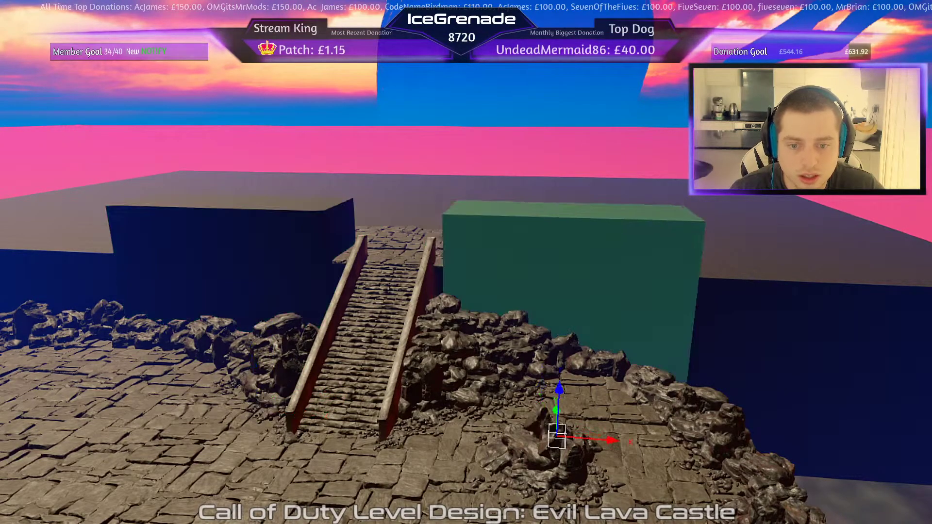
{"action": "key", "text": "Escape"}
- Duplicate the block left of the stairs and reshape the copy into a tall, narrow column at its outer end
{"action": "mouse_move", "coordinate": [434, 271]}
{"action": "right_mouse_down"}
{"action": "mouse_move", "coordinate": [5, 271]}
{"action": "mouse_move", "coordinate": [38, 273]}
{"action": "right_mouse_up"}
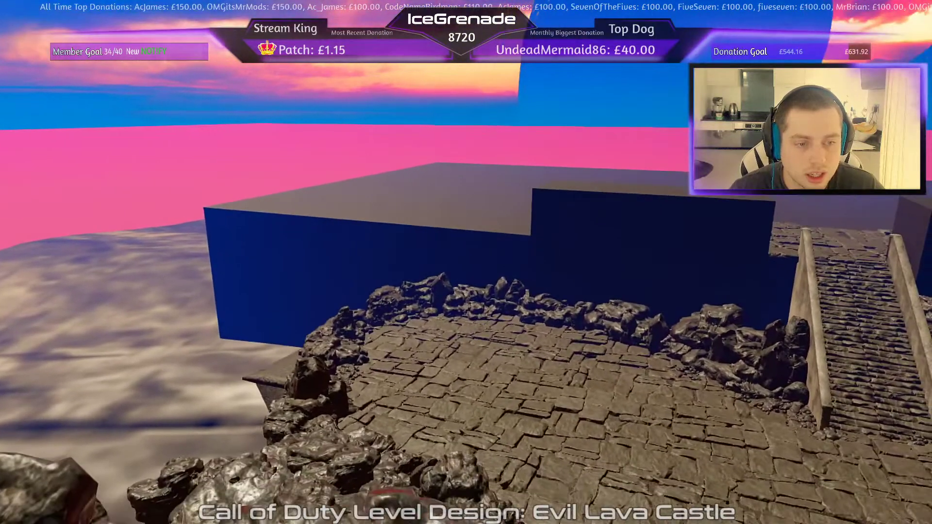
{"action": "left_click", "coordinate": [572, 242], "text": "shift"}
{"action": "key", "text": "space"}
{"action": "left_click_drag", "start_coordinate": [624, 389], "coordinate": [605, 386]}
{"action": "mouse_move", "coordinate": [561, 358]}
{"action": "left_mouse_down"}
{"action": "mouse_move", "coordinate": [551, 129]}
{"action": "mouse_move", "coordinate": [544, 185]}
{"action": "left_mouse_up"}
{"action": "right_click_drag", "start_coordinate": [420, 175], "coordinate": [400, 170]}
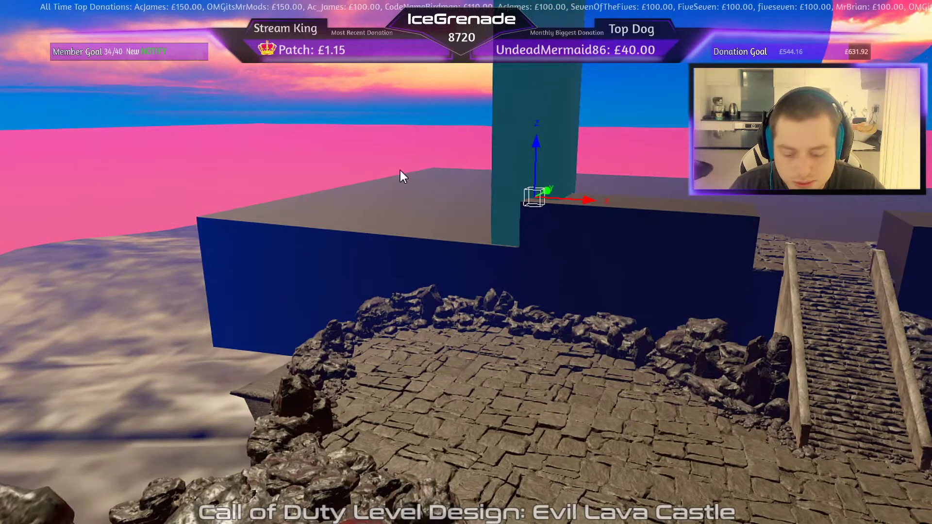
- Convert the tall square column into a round cylinder tower
{"action": "key", "text": "j"}
{"action": "mouse_move", "coordinate": [436, 217]}
{"action": "right_mouse_down"}
{"action": "mouse_move", "coordinate": [458, 119]}
{"action": "mouse_move", "coordinate": [465, 140]}
{"action": "right_mouse_up"}
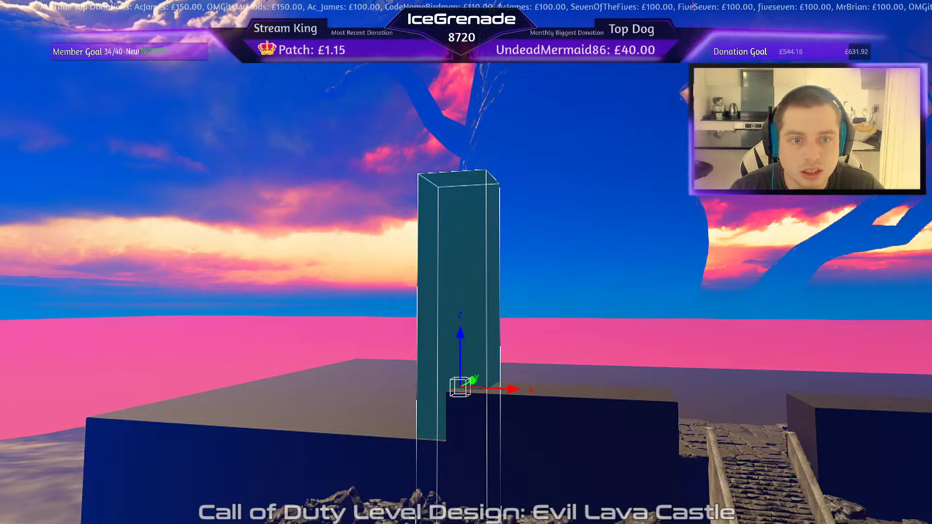
{"action": "key", "text": "Return"}
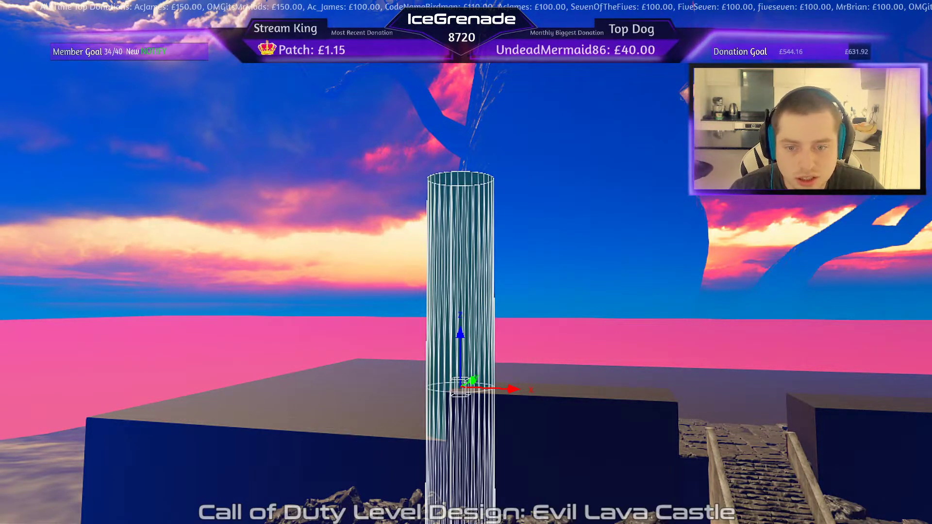
- Place copies of the cylinder tower around the plateau, and fit a shorter one against the stairs' left side
{"action": "mouse_move", "coordinate": [460, 386]}
{"action": "left_mouse_down"}
{"action": "mouse_move", "coordinate": [101, 430]}
{"action": "mouse_move", "coordinate": [319, 383]}
{"action": "mouse_move", "coordinate": [649, 404]}
{"action": "left_mouse_up"}
{"action": "key", "text": "space"}
{"action": "key", "text": "space"}
{"action": "key", "text": "s"}
{"action": "right_click_drag", "start_coordinate": [649, 404], "coordinate": [729, 468]}
{"action": "right_click_drag", "start_coordinate": [440, 298], "coordinate": [476, 339]}
{"action": "key", "text": "w"}
{"action": "left_click_drag", "start_coordinate": [473, 304], "coordinate": [462, 490]}
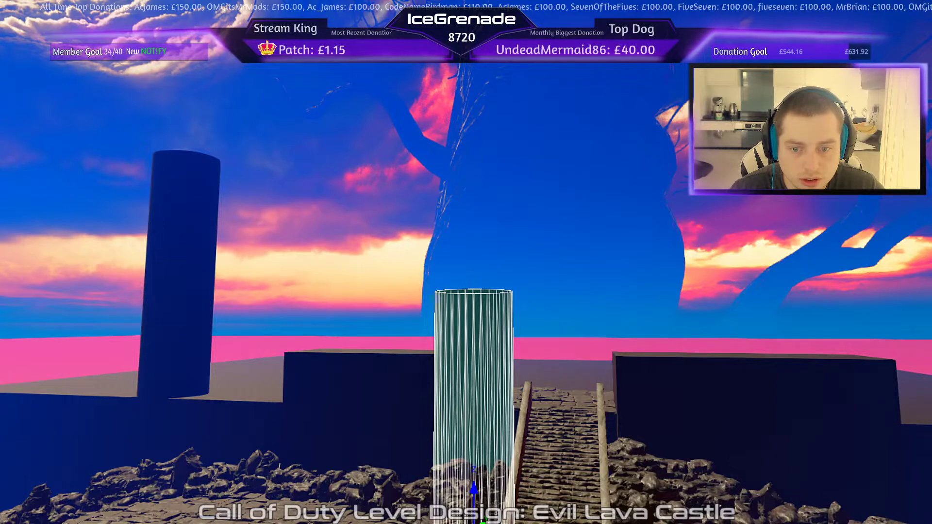
- Duplicate the short tower beside the stairs and position the copy against the stairs' right side
{"action": "key", "text": "space"}
{"action": "right_click_drag", "start_coordinate": [47, 282], "coordinate": [203, 291]}
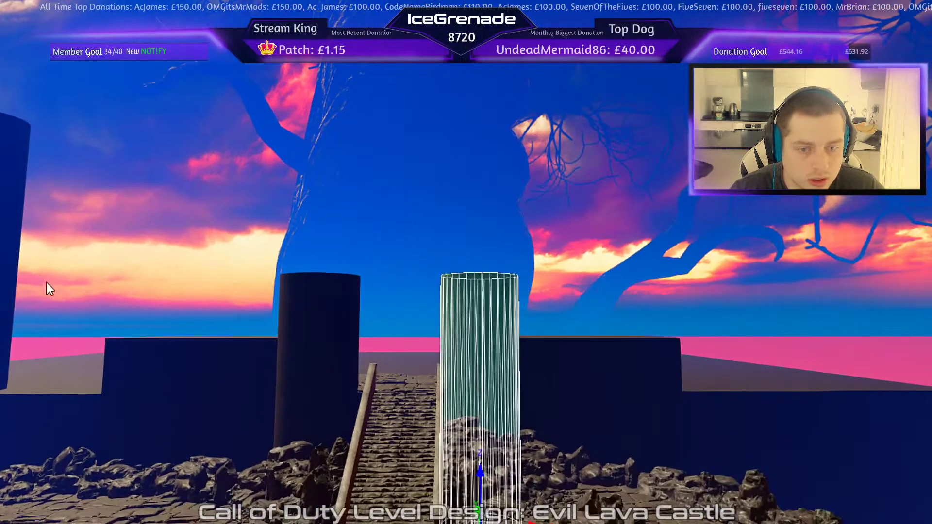
{"action": "left_click_drag", "start_coordinate": [470, 276], "coordinate": [485, 276]}
{"action": "key", "text": "Escape"}
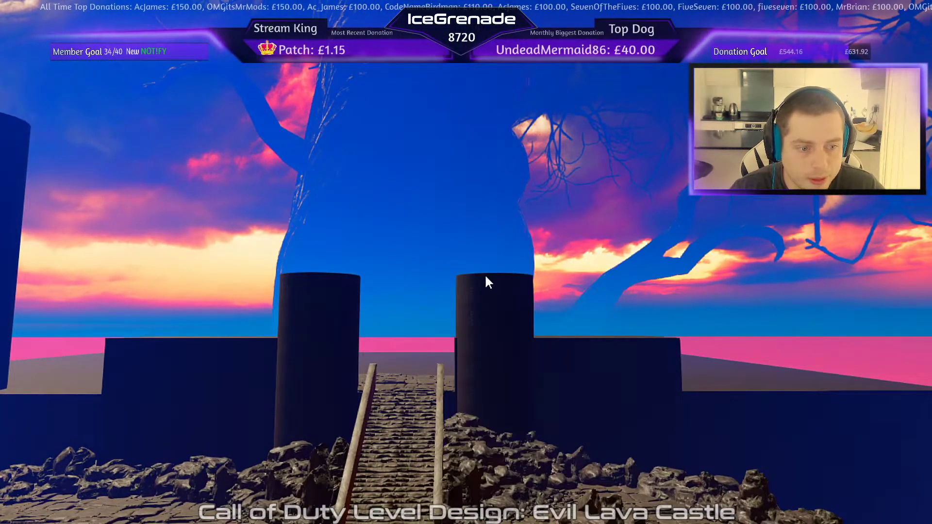
- Fill the gap between the two tall towers on the plateau's left with a tall wall block fitted to both
{"action": "right_click_drag", "start_coordinate": [486, 276], "coordinate": [364, 235]}
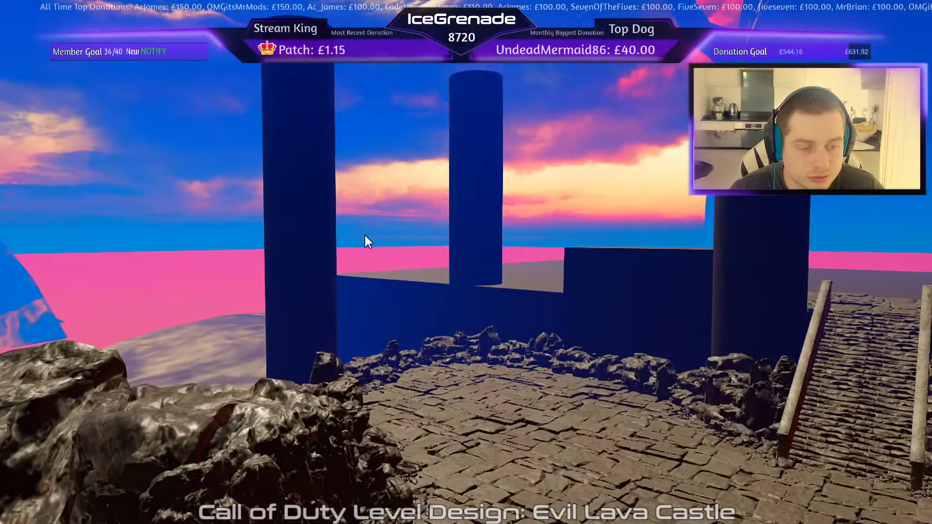
{"action": "left_click", "coordinate": [299, 239]}
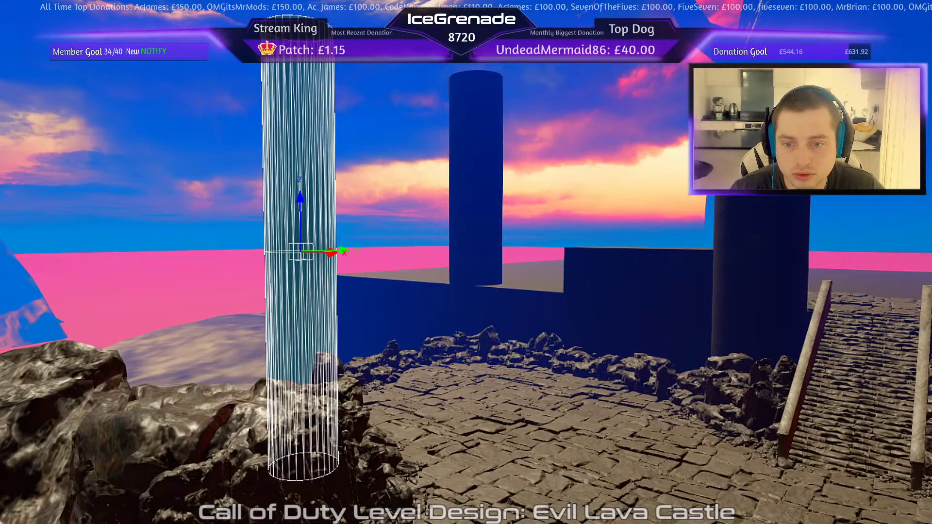
{"action": "key", "text": "Escape"}
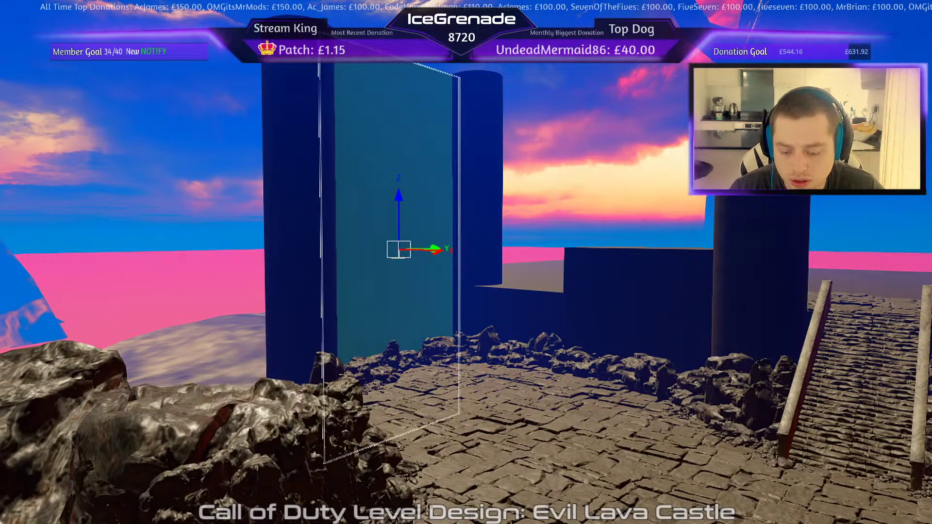
{"action": "key", "text": "ctrl+z"}
{"action": "key", "text": "ctrl+z"}
{"action": "key", "text": "ctrl+z"}
{"action": "key", "text": "ctrl+z"}
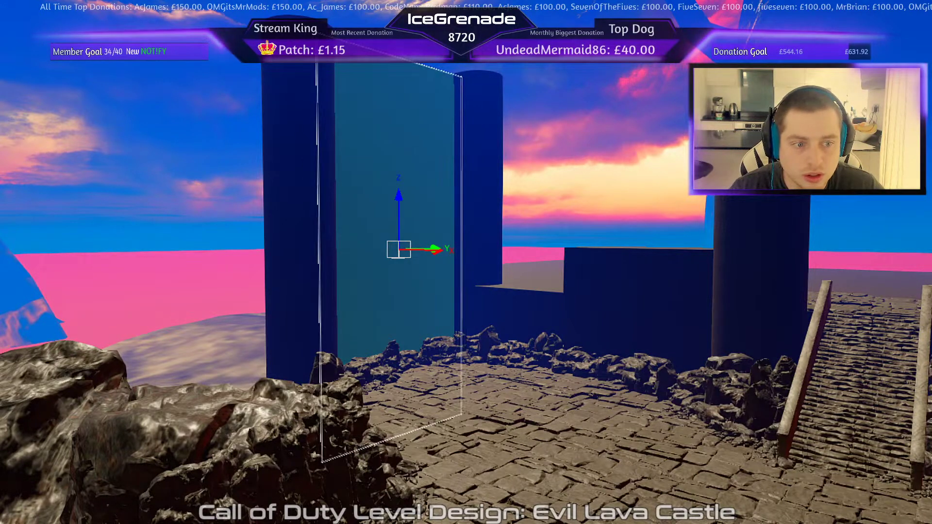
{"action": "key", "text": "ctrl+z"}
{"action": "left_click", "coordinate": [364, 121], "text": "shift"}
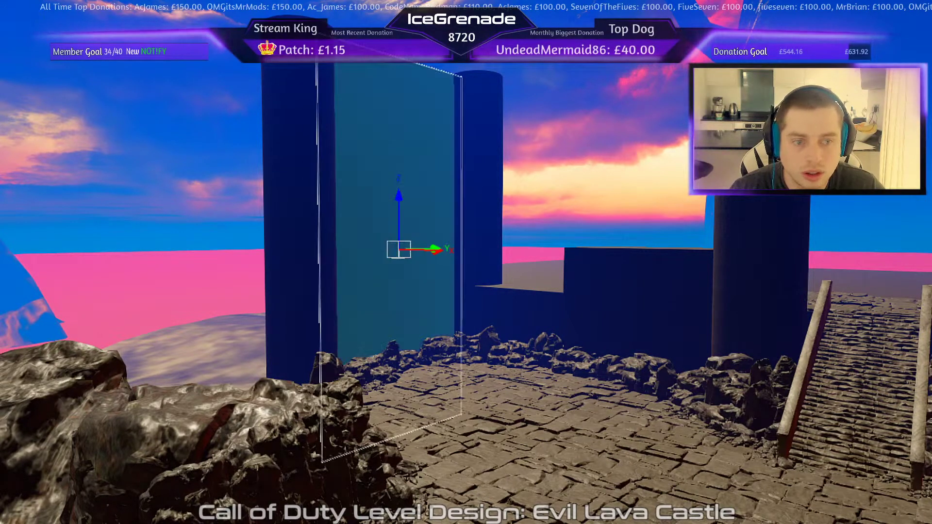
{"action": "left_click_drag", "start_coordinate": [433, 248], "coordinate": [442, 249]}
{"action": "key", "text": "Escape"}
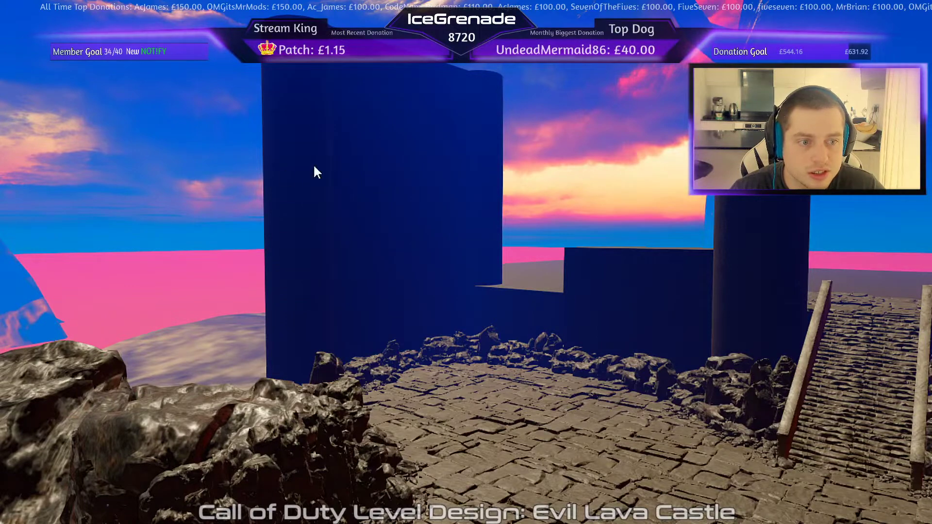
- Paste another wall block, extend it outward from the front tower, and lower its top below the tower's height
{"action": "mouse_move", "coordinate": [313, 166]}
{"action": "right_mouse_down"}
{"action": "mouse_move", "coordinate": [359, 194]}
{"action": "mouse_move", "coordinate": [313, 166]}
{"action": "right_mouse_up"}
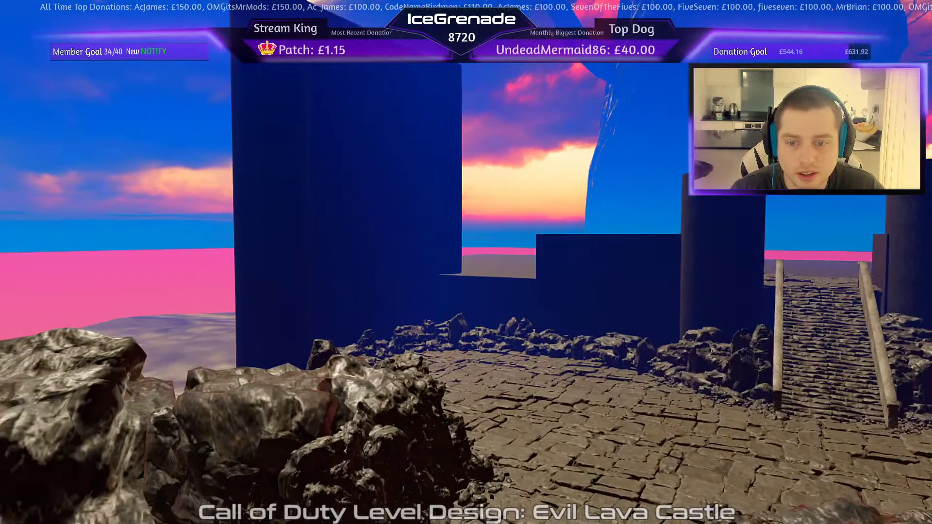
{"action": "key", "text": "ctrl+v"}
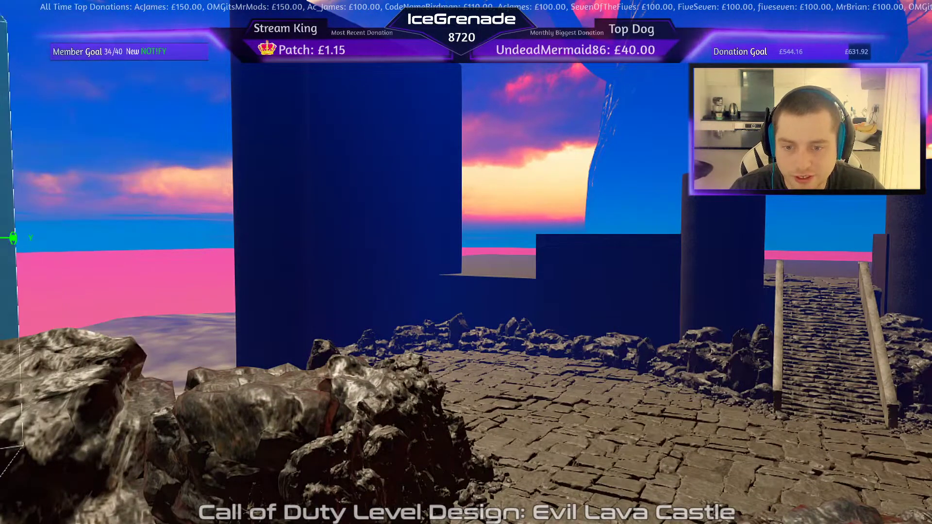
{"action": "key", "text": "w"}
{"action": "left_click_drag", "start_coordinate": [14, 237], "coordinate": [140, 237]}
{"action": "right_click_drag", "start_coordinate": [451, 219], "coordinate": [344, 138]}
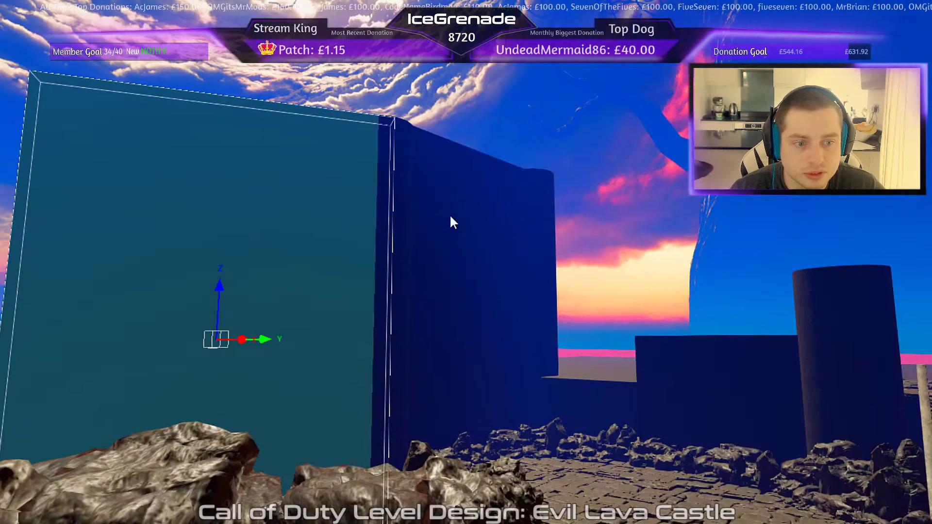
{"action": "left_click_drag", "start_coordinate": [219, 285], "coordinate": [214, 355]}
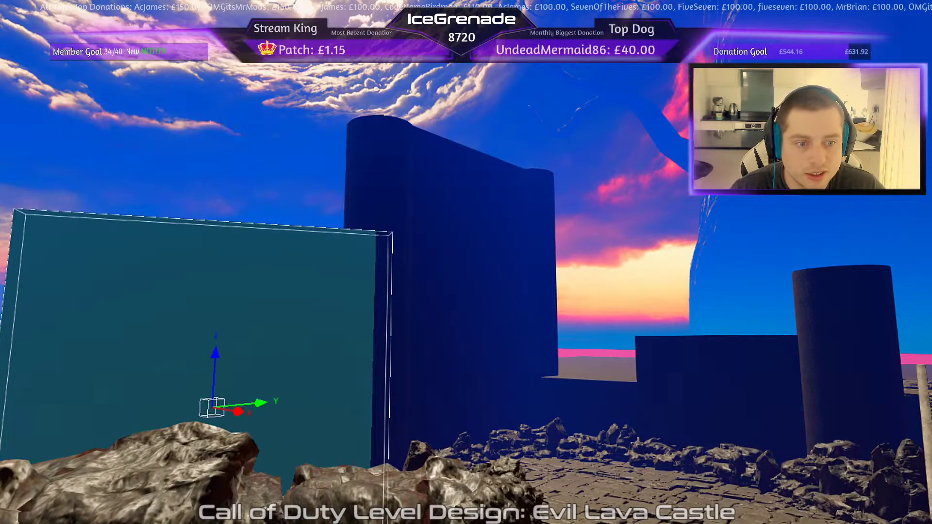
{"action": "key", "text": "Escape"}
- Duplicate the front tower and place the copy at the far end of the lower wall
{"action": "left_click", "coordinate": [345, 209], "text": "shift"}
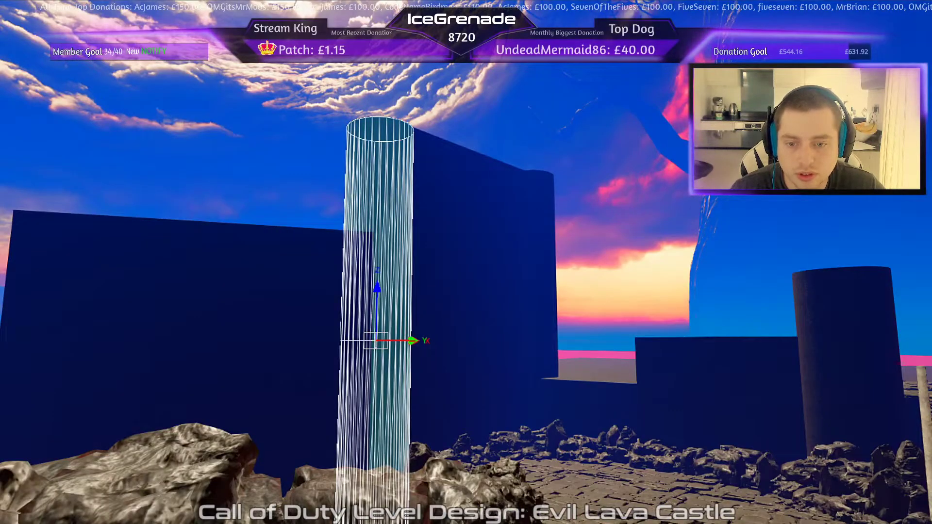
{"action": "key", "text": "space"}
{"action": "mouse_move", "coordinate": [411, 341]}
{"action": "left_mouse_down"}
{"action": "mouse_move", "coordinate": [22, 340]}
{"action": "mouse_move", "coordinate": [31, 341]}
{"action": "left_mouse_up"}
{"action": "key", "text": "Escape"}
- Continue the enclosure past the new tower with another tall wall section ending in a tower
{"action": "left_click", "coordinate": [9, 291], "text": "shift"}
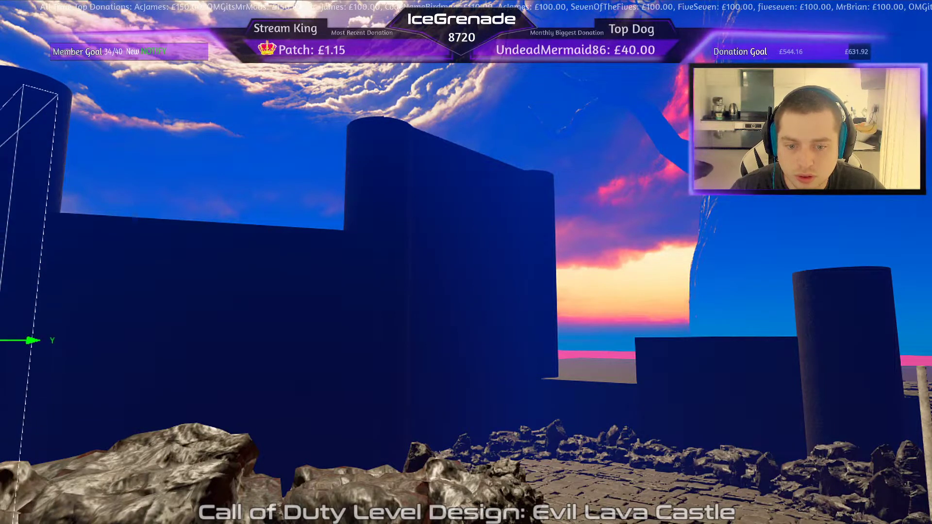
{"action": "key", "text": "Escape"}
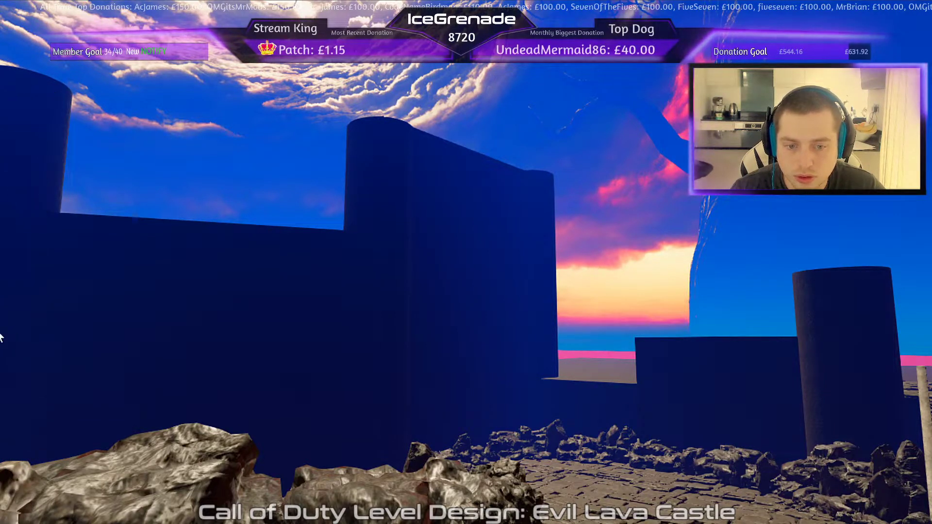
{"action": "left_click", "coordinate": [38, 180], "text": "shift"}
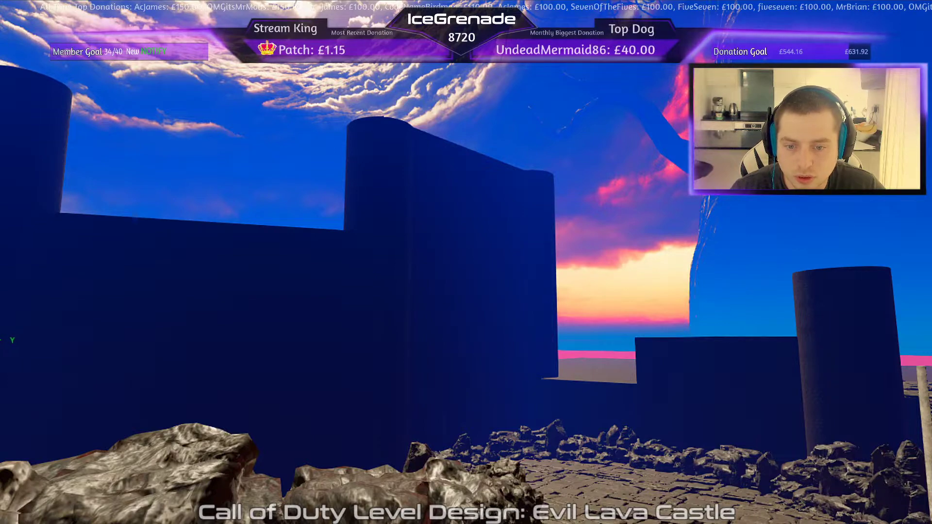
{"action": "right_click_drag", "start_coordinate": [466, 262], "coordinate": [359, 335]}
{"action": "right_click_drag", "start_coordinate": [234, 230], "coordinate": [321, 255]}
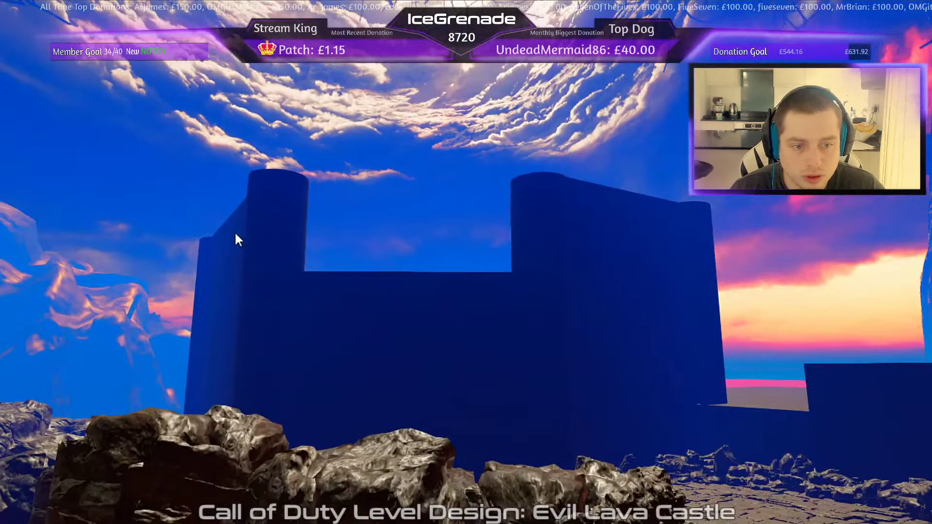
- Lower the tops of the far-left wall section and the two towers at its ends
{"action": "left_click", "coordinate": [235, 231], "text": "shift"}
{"action": "left_click_drag", "start_coordinate": [234, 231], "coordinate": [234, 340]}
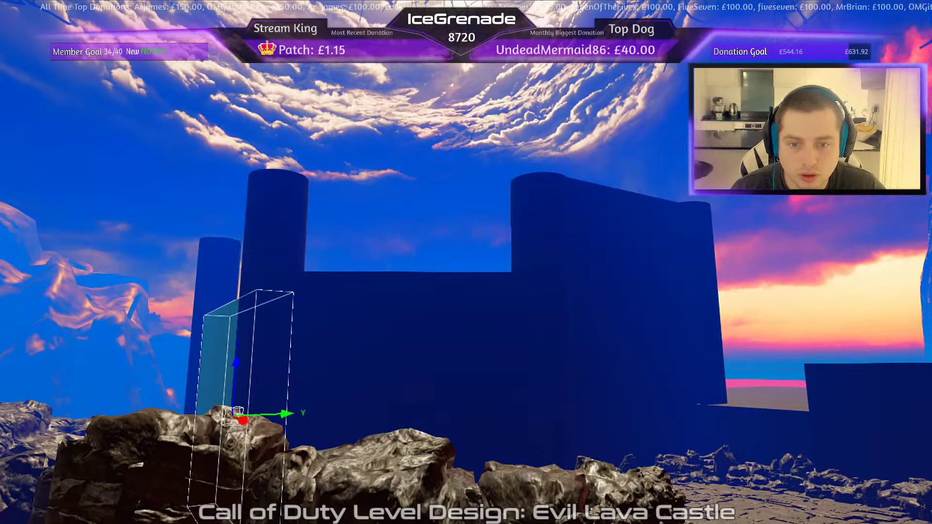
{"action": "key", "text": "Escape"}
{"action": "left_click", "coordinate": [271, 241], "text": "shift"}
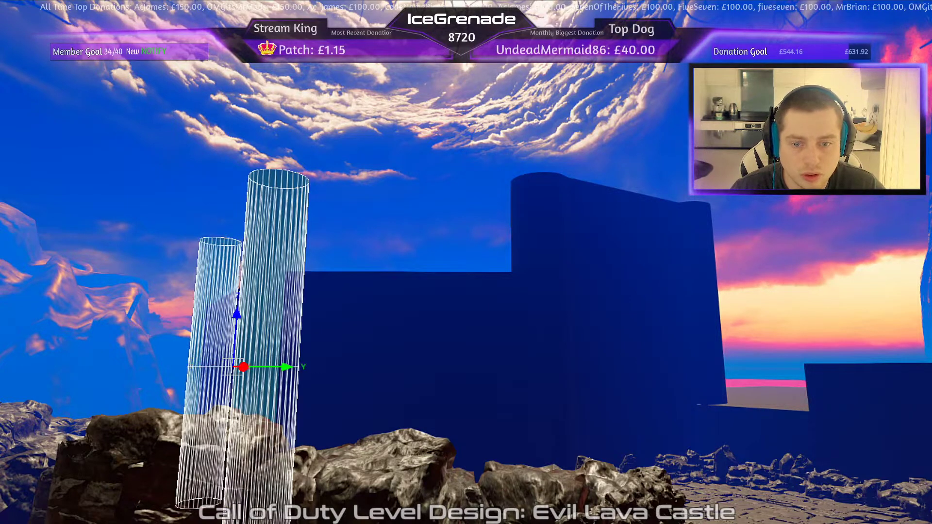
{"action": "left_click_drag", "start_coordinate": [276, 170], "coordinate": [276, 241]}
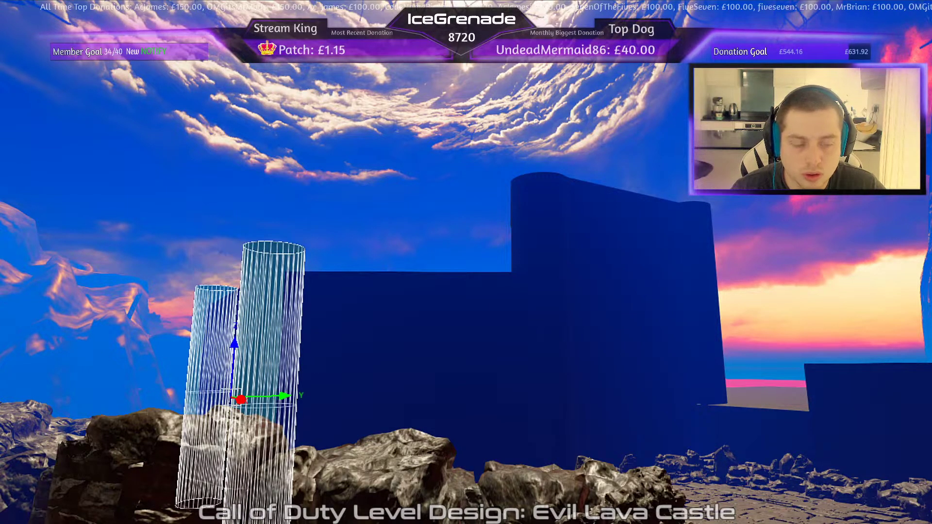
{"action": "key", "text": "Escape"}
- Add a large wall block behind the two stair towers and extend it left toward the corner tower
{"action": "right_click_drag", "start_coordinate": [360, 162], "coordinate": [388, 191]}
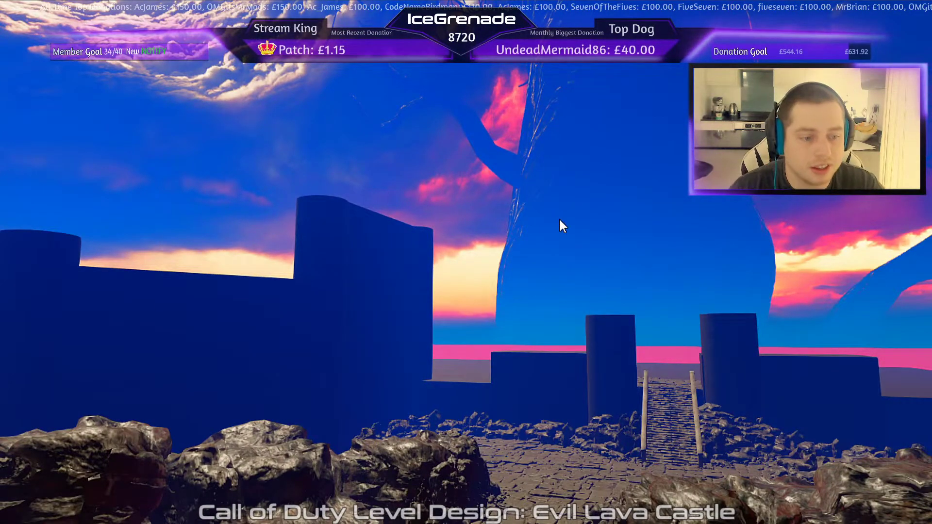
{"action": "right_click_drag", "start_coordinate": [562, 226], "coordinate": [303, 300]}
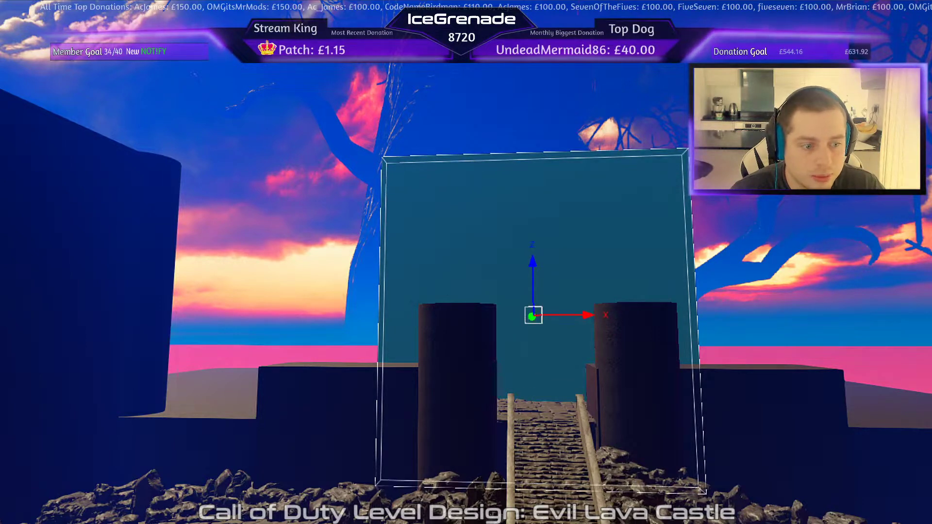
{"action": "right_click_drag", "start_coordinate": [466, 262], "coordinate": [464, 337]}
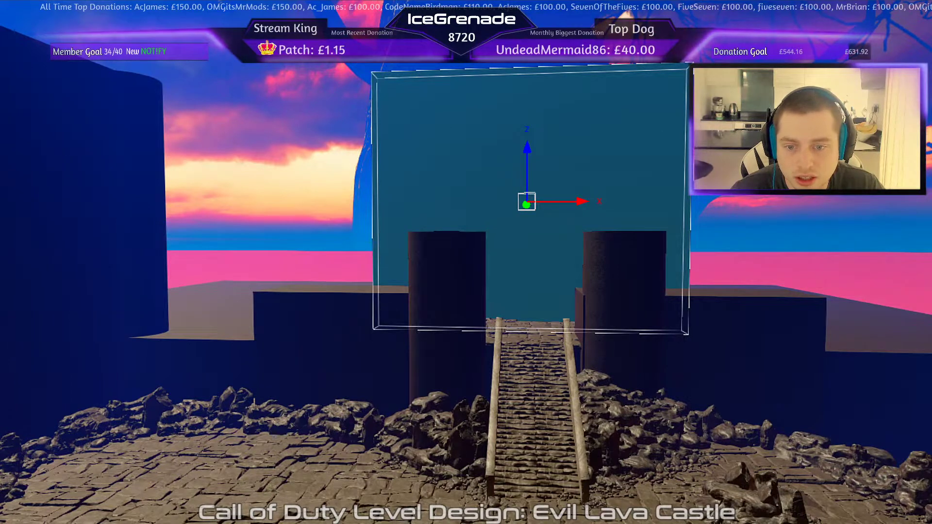
{"action": "left_click_drag", "start_coordinate": [372, 202], "coordinate": [199, 201]}
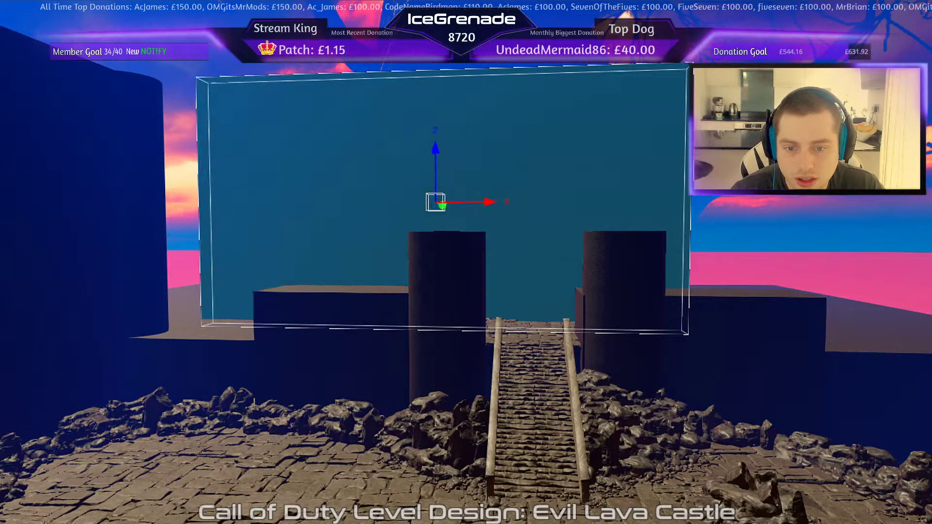
{"action": "key", "text": "Escape"}
- Shift the rear-left corner tower toward the back wall and extend the adjoining side wall to meet it
{"action": "left_click", "coordinate": [130, 228], "text": "shift"}
{"action": "left_click_drag", "start_coordinate": [162, 285], "coordinate": [211, 275]}
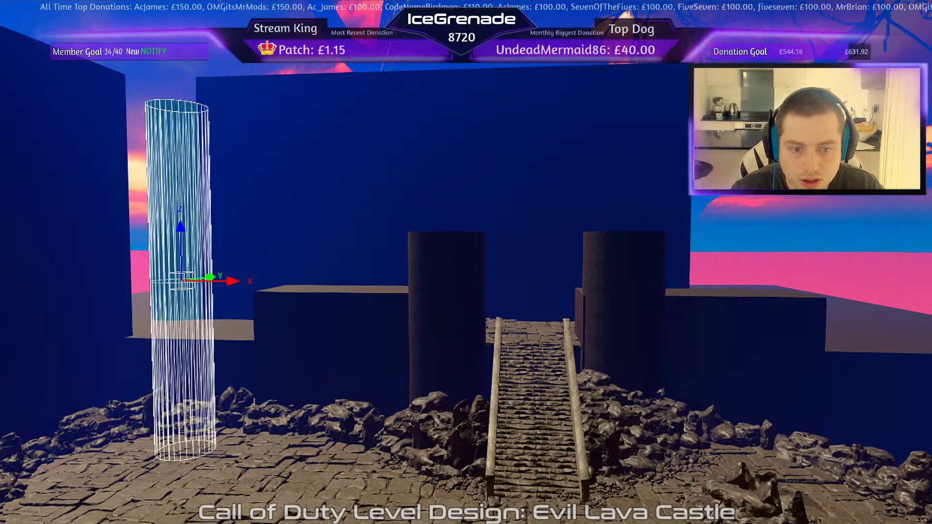
{"action": "key", "text": "Escape"}
{"action": "left_click", "coordinate": [57, 261], "text": "shift"}
{"action": "left_click_drag", "start_coordinate": [66, 297], "coordinate": [120, 291]}
{"action": "key", "text": "Escape"}
{"action": "left_click", "coordinate": [207, 271], "text": "shift"}
{"action": "left_click_drag", "start_coordinate": [210, 277], "coordinate": [223, 277]}
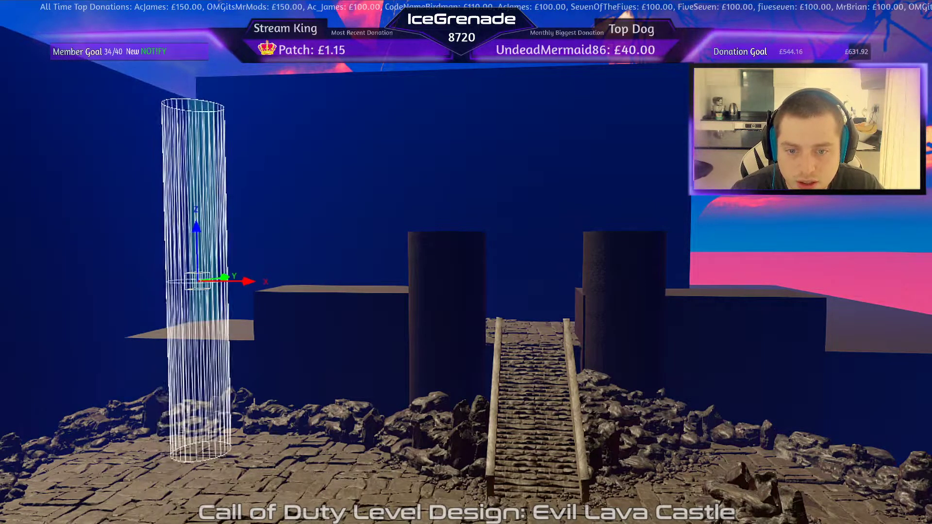
{"action": "key", "text": "Escape"}
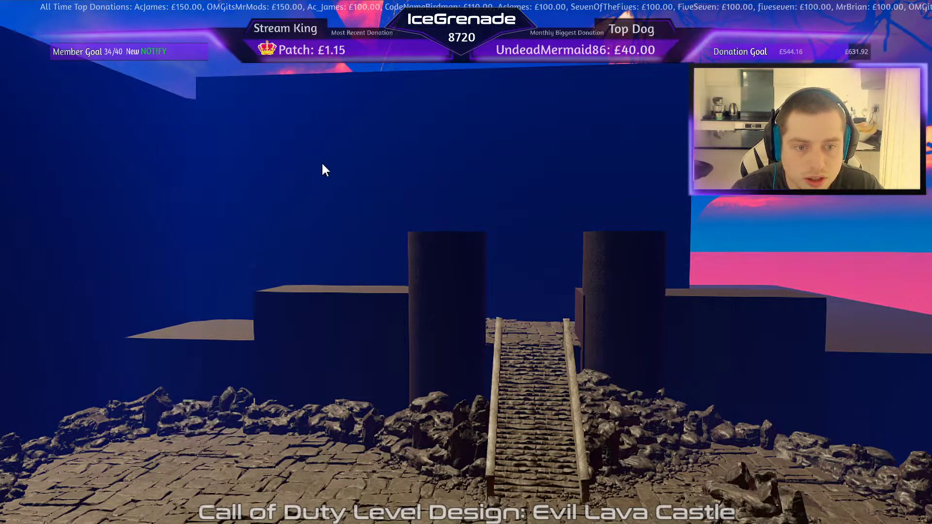
- Lower the top of the large wall behind the stair towers
{"action": "left_click", "coordinate": [322, 166], "text": "shift"}
{"action": "left_click_drag", "start_coordinate": [402, 64], "coordinate": [398, 152]}
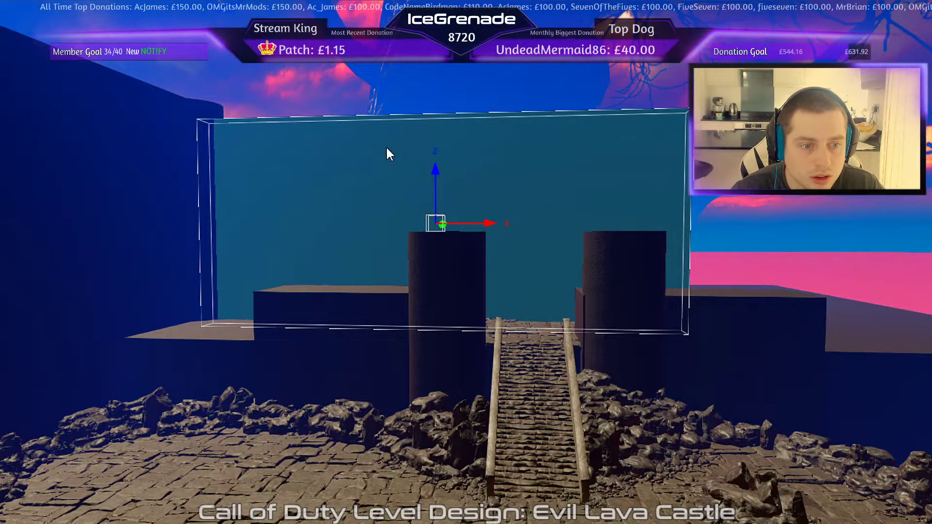
{"action": "key", "text": "Escape"}
- Place two raised copies of the rear-left corner tower along the back wall, one on each side of the stairs
{"action": "left_click", "coordinate": [212, 118]}
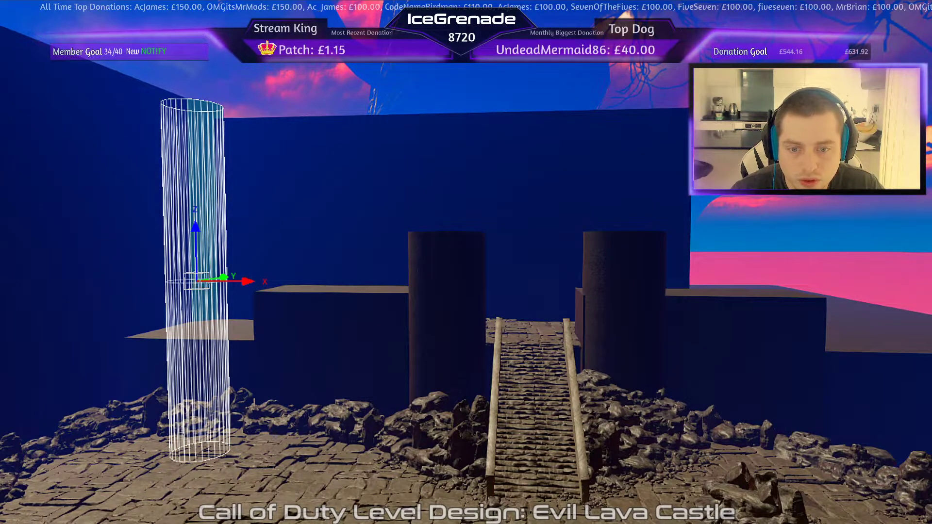
{"action": "left_click_drag", "start_coordinate": [246, 281], "coordinate": [395, 283]}
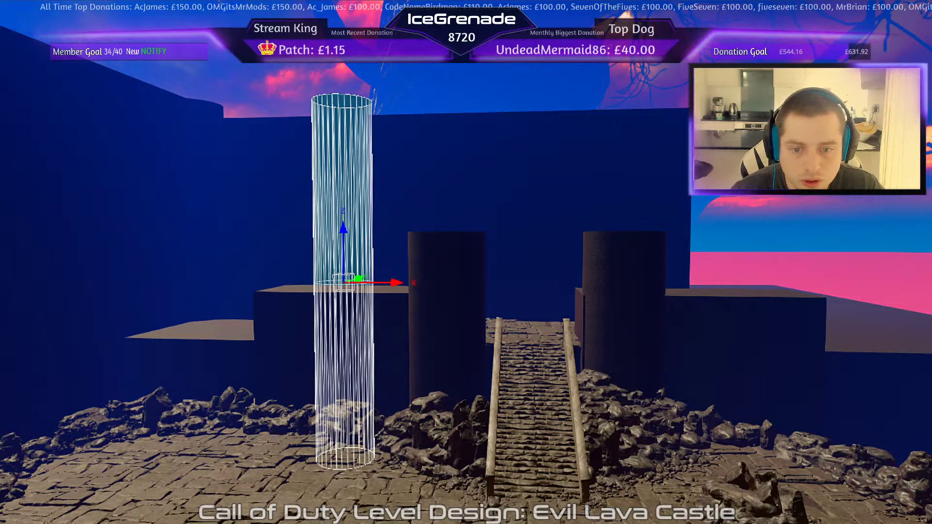
{"action": "left_click_drag", "start_coordinate": [347, 228], "coordinate": [319, 127]}
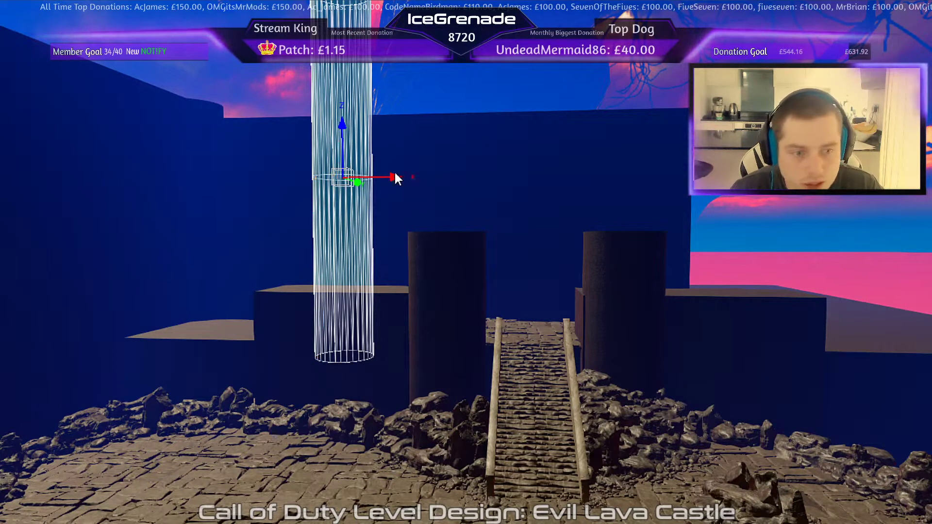
{"action": "left_click_drag", "start_coordinate": [395, 178], "coordinate": [729, 196]}
{"action": "key", "text": "Escape"}
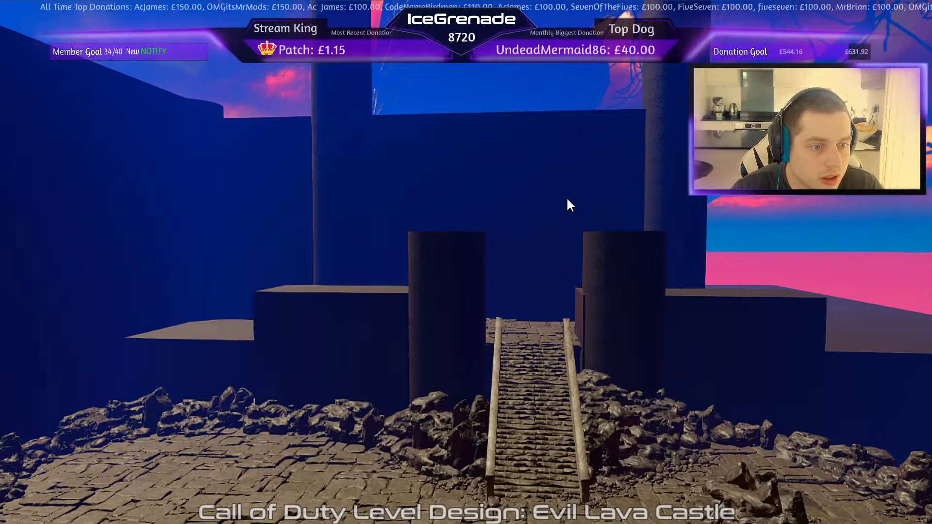
- Duplicate the back wall and rotate the copy into an angled side wall running forward from the rear-right tower
{"action": "right_click_drag", "start_coordinate": [567, 199], "coordinate": [513, 191]}
{"action": "left_click", "coordinate": [500, 183]}
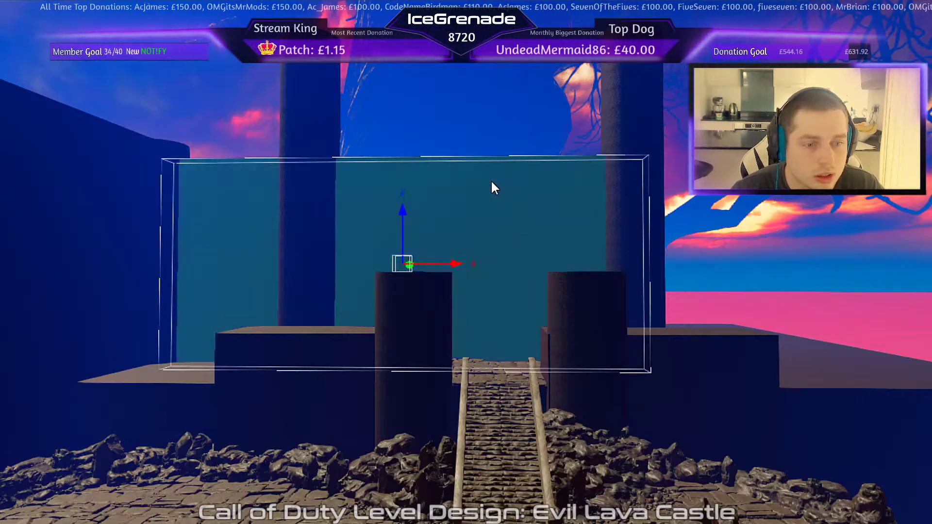
{"action": "right_click_drag", "start_coordinate": [528, 241], "coordinate": [583, 248], "text": "ctrl"}
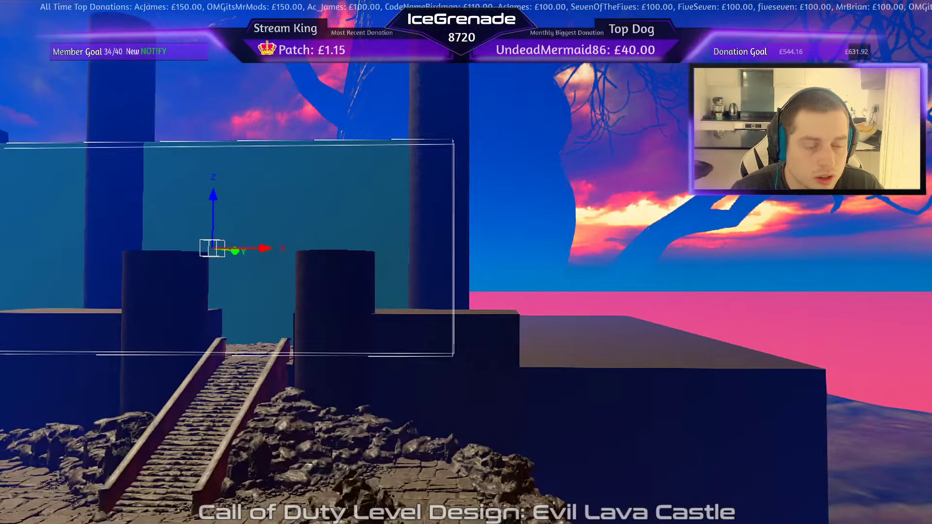
{"action": "key", "text": "Escape"}
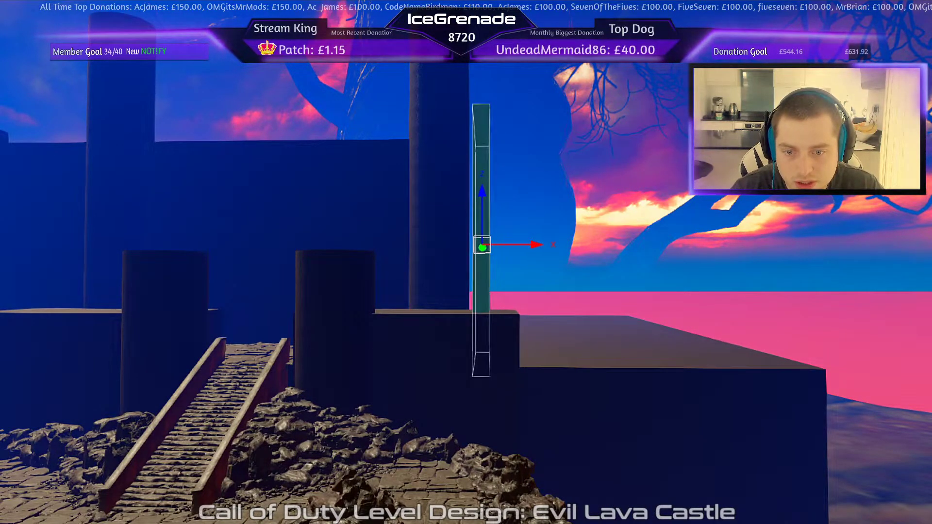
{"action": "key", "text": "r"}
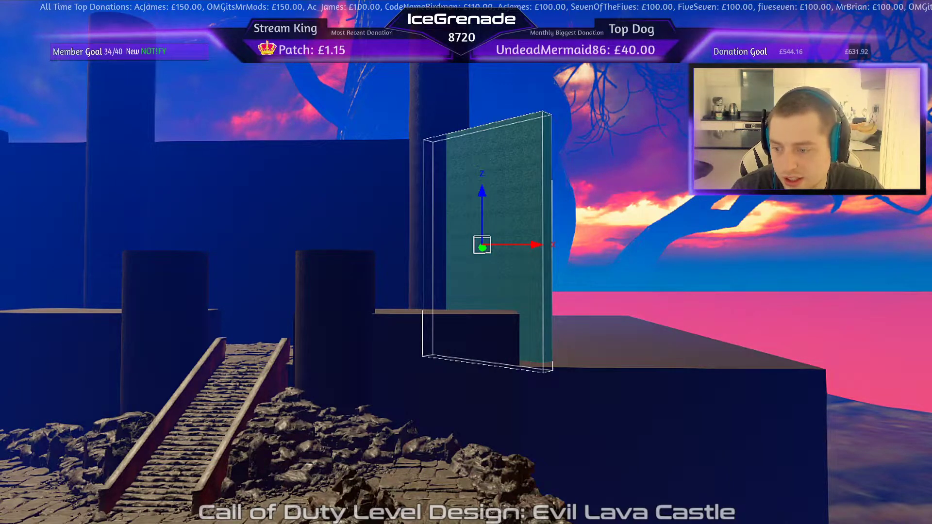
{"action": "key", "text": "Escape"}
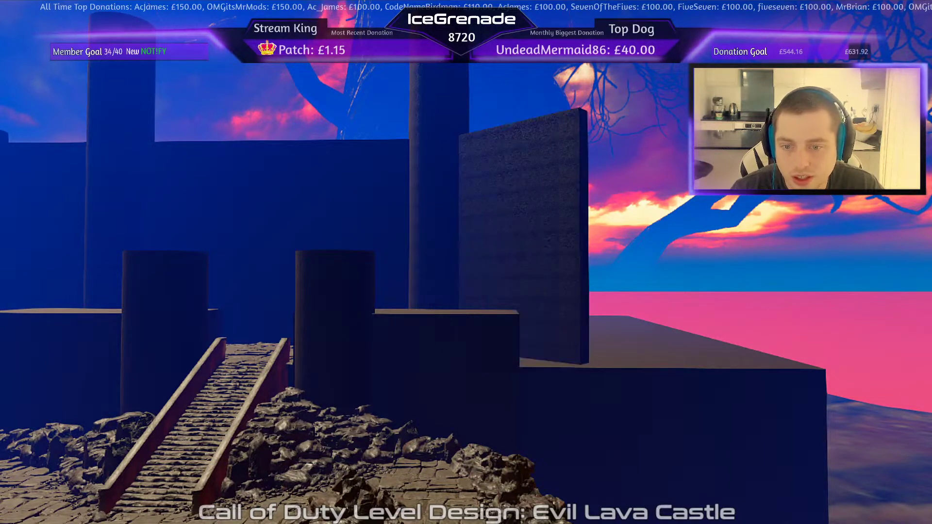
- Shift the rear-right tower slightly outward to cover the joint with the angled side wall
{"action": "left_click", "coordinate": [439, 204], "text": "shift"}
{"action": "left_click_drag", "start_coordinate": [478, 202], "coordinate": [492, 202]}
{"action": "key", "text": "Escape"}
- Extend the low wall right of the stairs outward to the plateau's right side
{"action": "right_click_drag", "start_coordinate": [377, 328], "coordinate": [432, 323]}
{"action": "left_click", "coordinate": [347, 309], "text": "shift"}
{"action": "mouse_move", "coordinate": [347, 309]}
{"action": "right_mouse_down"}
{"action": "mouse_move", "coordinate": [310, 310]}
{"action": "mouse_move", "coordinate": [379, 342]}
{"action": "right_mouse_up"}
{"action": "left_click_drag", "start_coordinate": [402, 326], "coordinate": [652, 325]}
{"action": "key", "text": "Escape"}
{"action": "right_click_drag", "start_coordinate": [402, 325], "coordinate": [295, 312]}
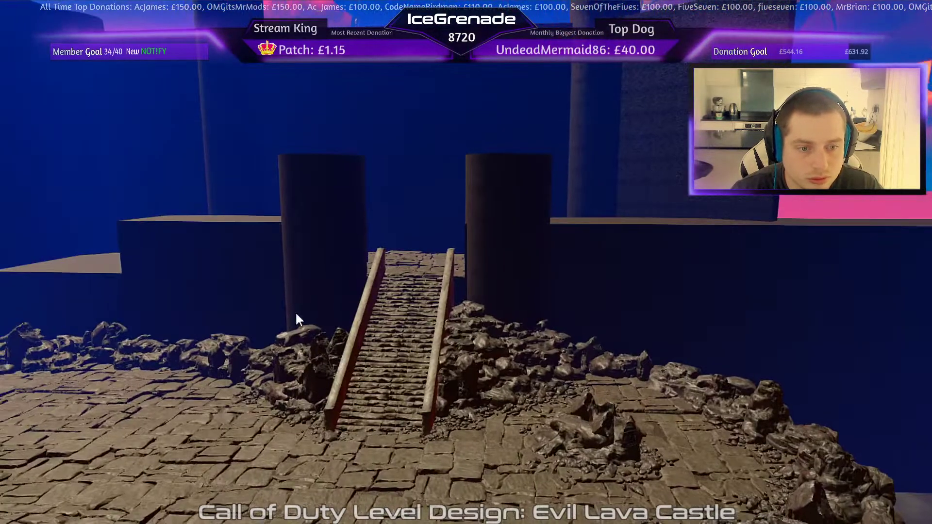
- Extend the low wall left of the stairs outward to the side wall and thin both low walls
{"action": "left_click", "coordinate": [209, 307], "text": "shift"}
{"action": "left_click_drag", "start_coordinate": [125, 311], "coordinate": [24, 310]}
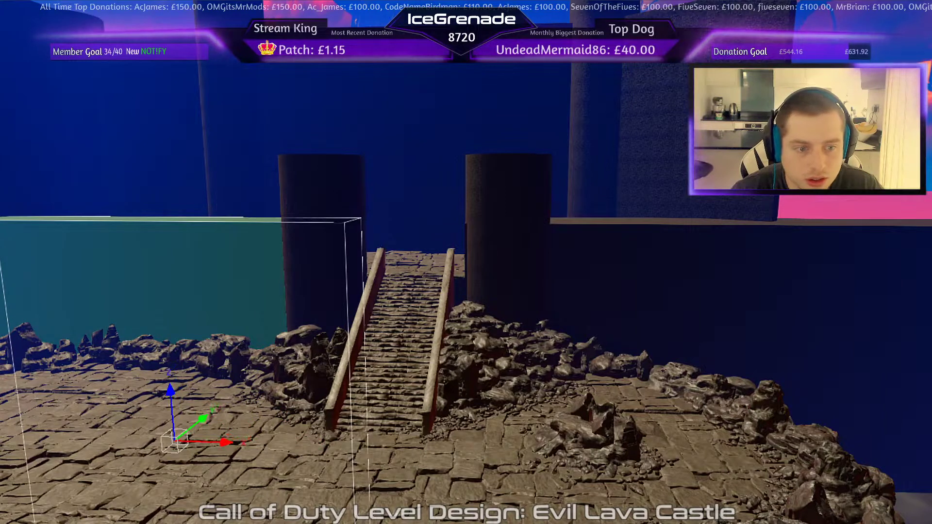
{"action": "key", "text": "Escape"}
{"action": "left_click", "coordinate": [607, 327], "text": "shift"}
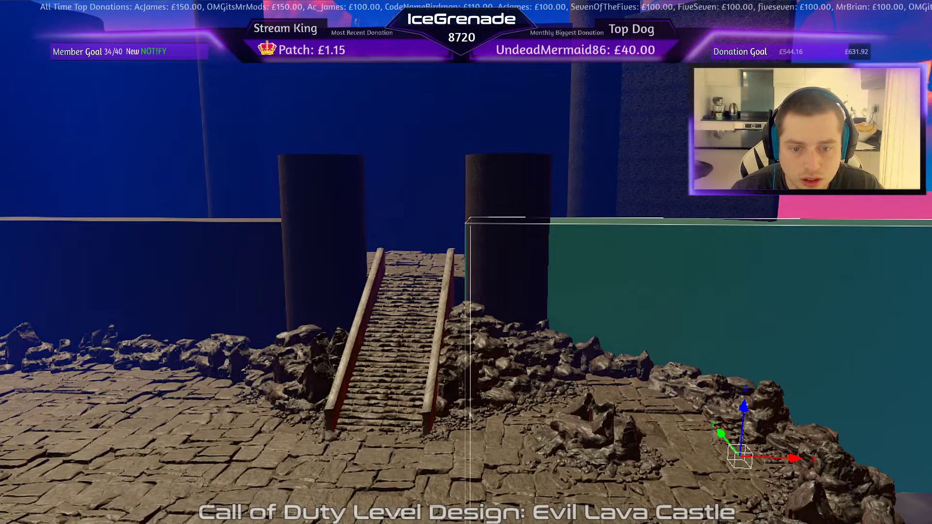
{"action": "key", "text": "Escape"}
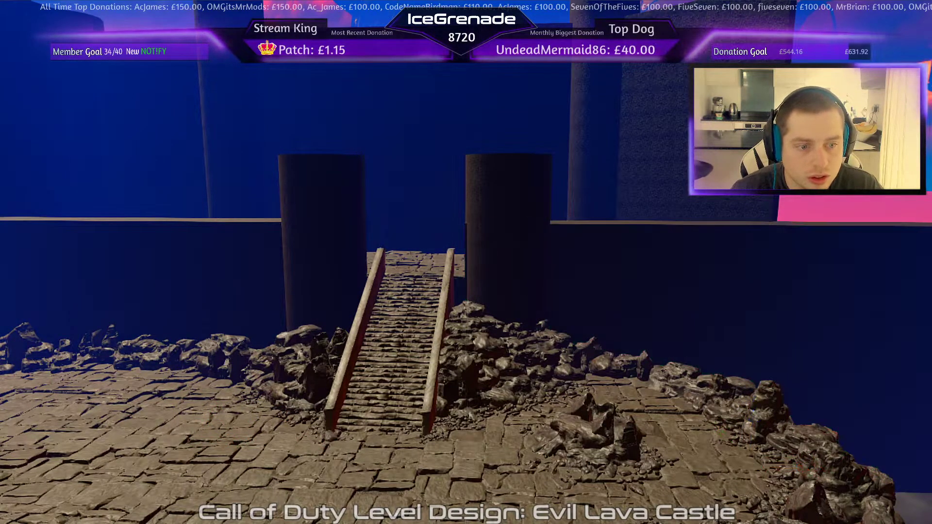
- Copy the tall tower from the left side wall and place it at the outer end of the right low wall
{"action": "mouse_move", "coordinate": [353, 320]}
{"action": "right_mouse_down"}
{"action": "mouse_move", "coordinate": [243, 285]}
{"action": "mouse_move", "coordinate": [208, 321]}
{"action": "mouse_move", "coordinate": [368, 313]}
{"action": "mouse_move", "coordinate": [461, 291]}
{"action": "mouse_move", "coordinate": [252, 264]}
{"action": "right_mouse_up"}
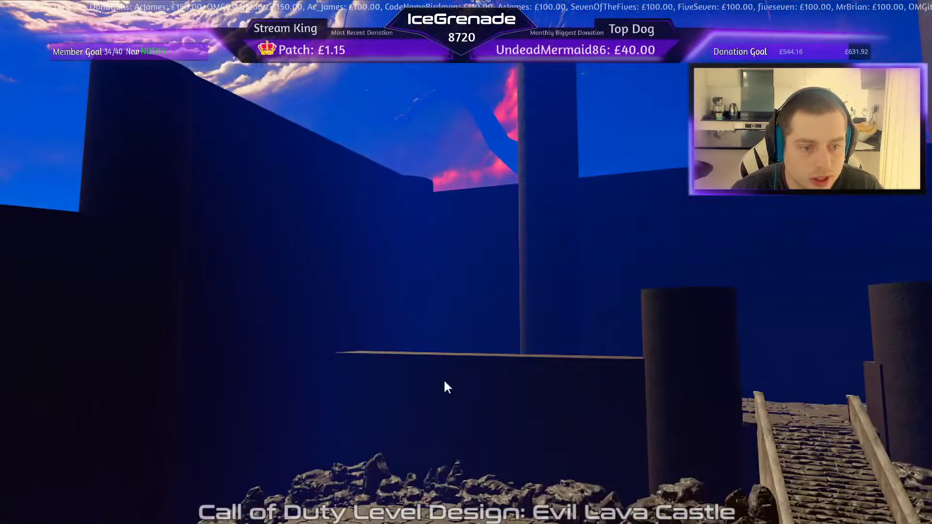
{"action": "left_click", "coordinate": [117, 232], "text": "shift"}
{"action": "key", "text": "Escape"}
{"action": "left_click", "coordinate": [164, 170], "text": "shift"}
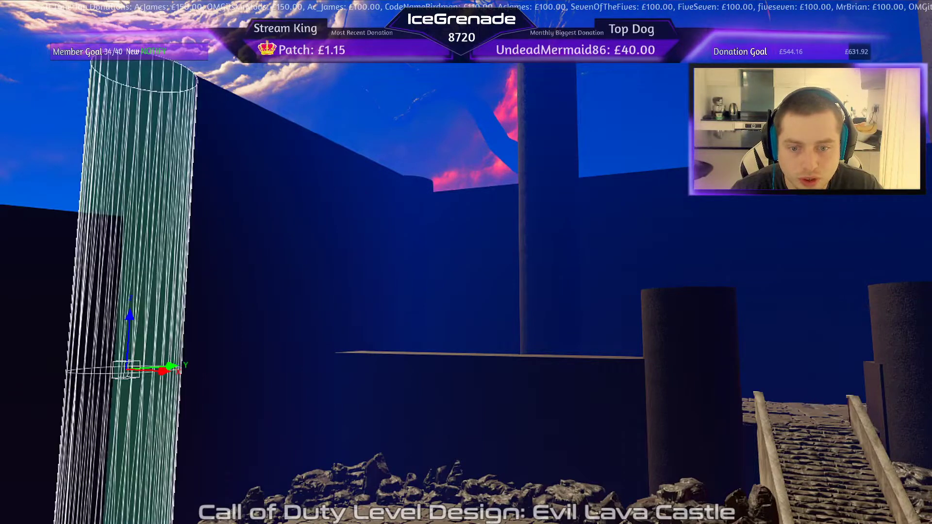
{"action": "left_click", "coordinate": [163, 170], "text": "shift"}
{"action": "right_click_drag", "start_coordinate": [164, 170], "coordinate": [388, 171]}
{"action": "key", "text": "Escape"}
- Extend the right side wall outward to the new tower and shift that tower over the wall's end
{"action": "left_click", "coordinate": [333, 213], "text": "shift"}
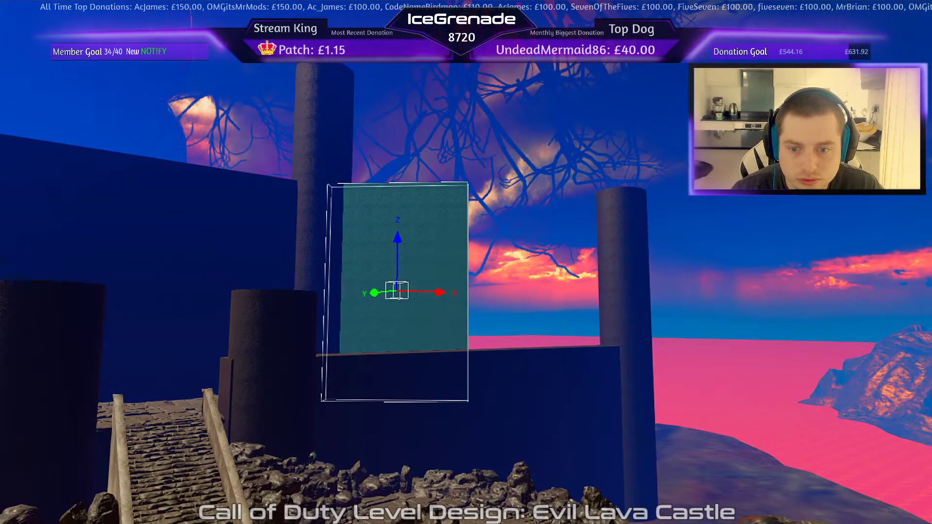
{"action": "left_click_drag", "start_coordinate": [483, 339], "coordinate": [577, 348]}
{"action": "key", "text": "Escape"}
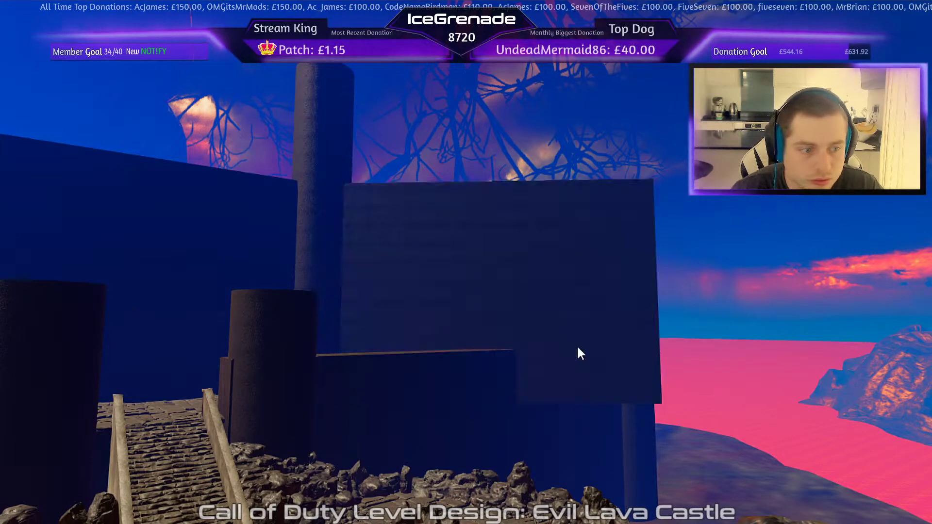
{"action": "left_click", "coordinate": [648, 423], "text": "shift"}
{"action": "left_click_drag", "start_coordinate": [648, 423], "coordinate": [702, 425]}
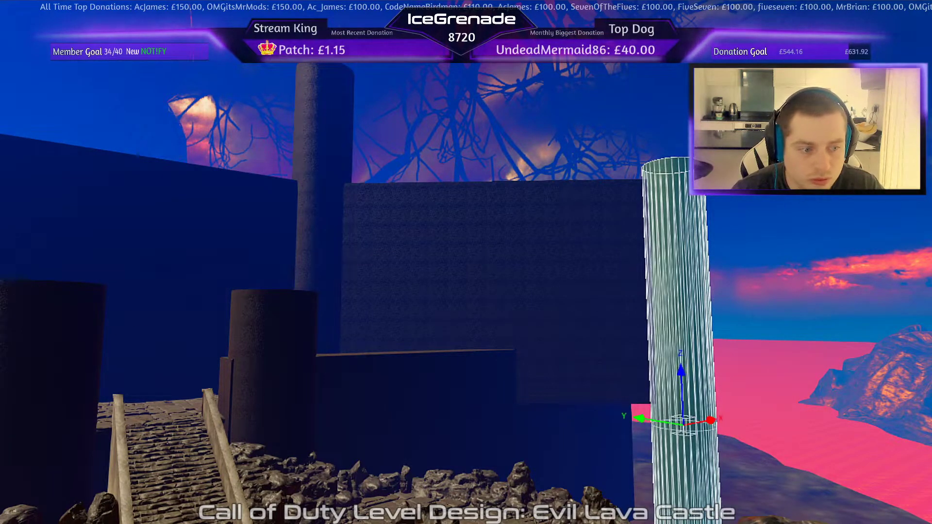
{"action": "key", "text": "Escape"}
- Extend the right side wall's base downward and shorten the low wall right of the stairs to end against it
{"action": "left_click", "coordinate": [496, 346], "text": "shift"}
{"action": "left_click_drag", "start_coordinate": [488, 291], "coordinate": [489, 423]}
{"action": "key", "text": "Escape"}
{"action": "left_click", "coordinate": [373, 373], "text": "shift"}
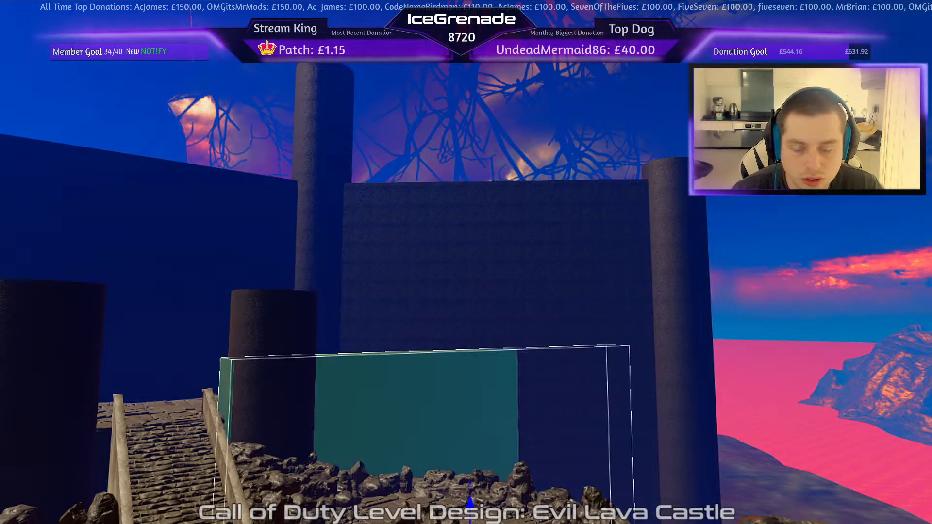
{"action": "left_click_drag", "start_coordinate": [629, 427], "coordinate": [526, 427]}
{"action": "key", "text": "Escape"}
{"action": "right_click_drag", "start_coordinate": [282, 326], "coordinate": [356, 305]}
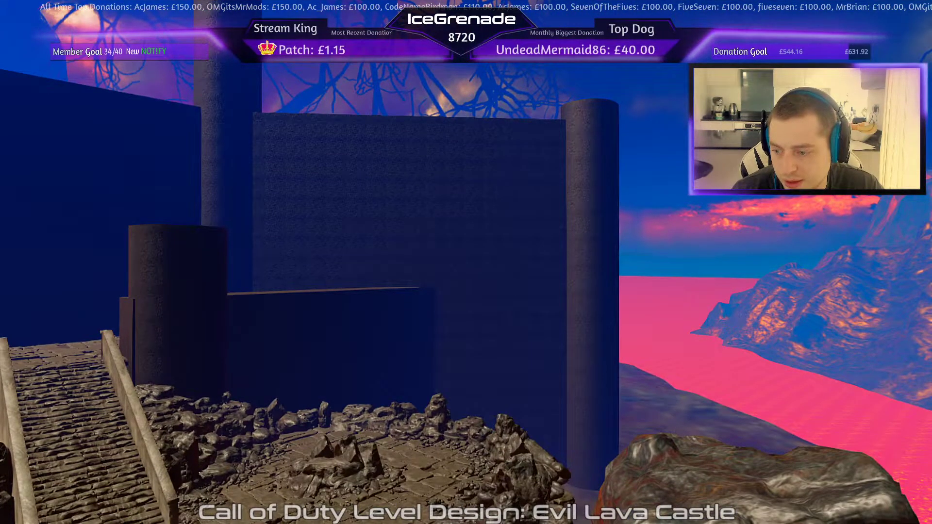
{"action": "right_click_drag", "start_coordinate": [356, 305], "coordinate": [272, 243]}
{"action": "key", "text": "s"}
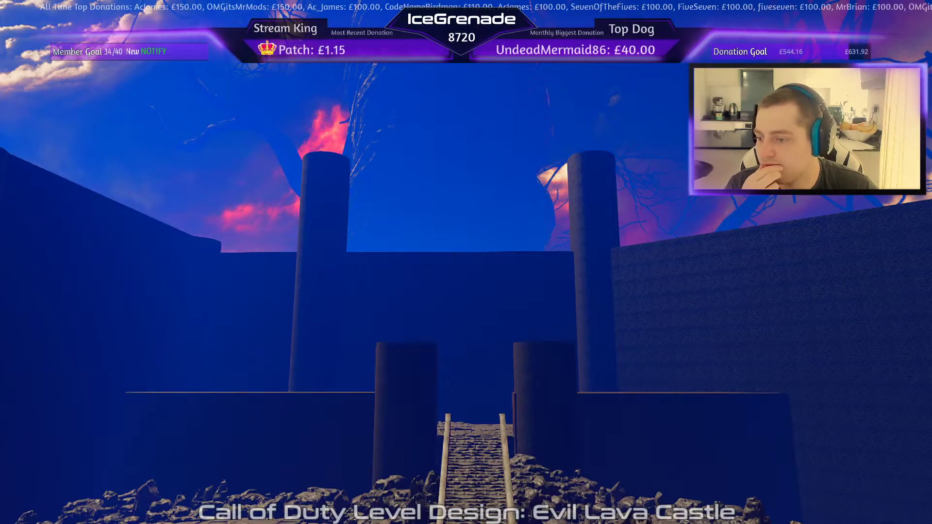
- Move the tall rear tower left of the stairs inward along the back wall, closer to the stairs
{"action": "key", "text": "w"}
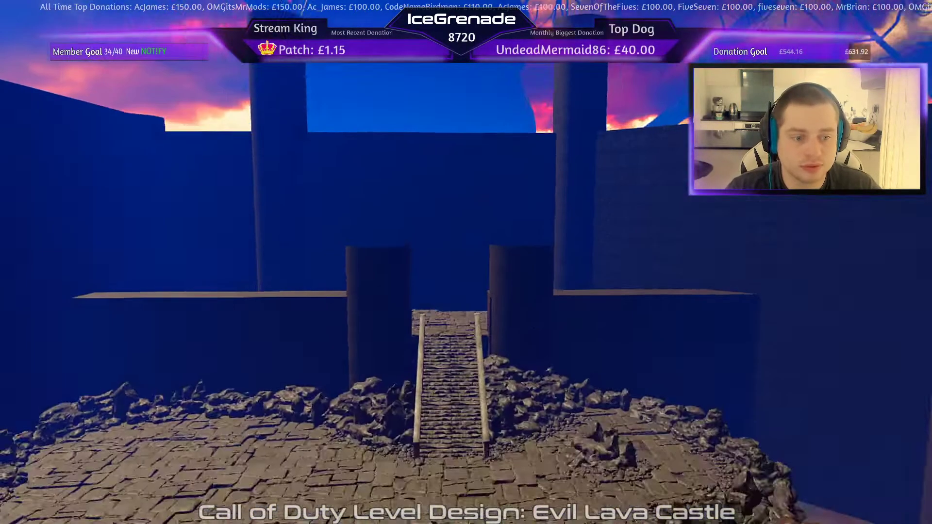
{"action": "key", "text": "w"}
{"action": "key", "text": "s"}
{"action": "left_click", "coordinate": [264, 162], "text": "shift"}
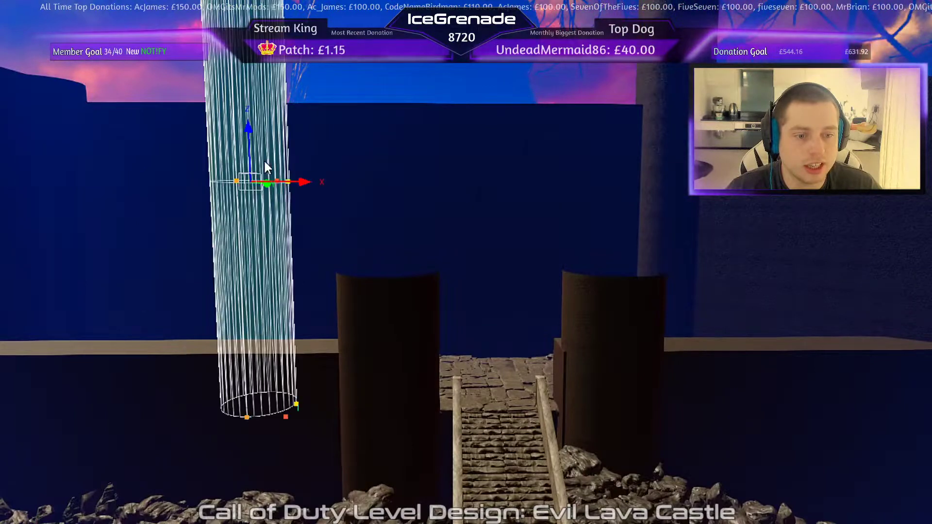
{"action": "left_click_drag", "start_coordinate": [306, 182], "coordinate": [371, 180]}
{"action": "key", "text": "Escape"}
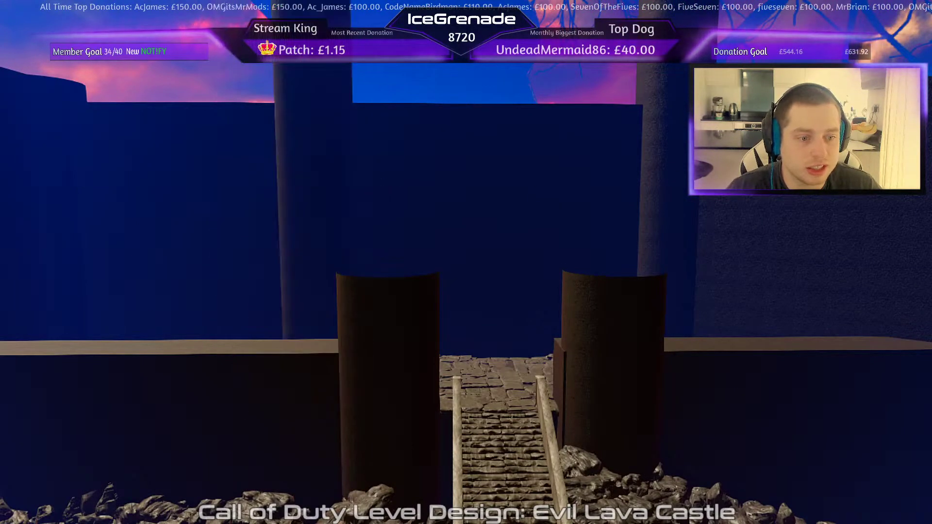
{"action": "left_click", "coordinate": [659, 177], "text": "shift"}
{"action": "key", "text": "d"}
{"action": "key", "text": "Escape"}
- Move the right side wall together with its end tower forward, away from the rear-right tower
{"action": "key", "text": "d"}
{"action": "right_click_drag", "start_coordinate": [202, 283], "coordinate": [233, 194]}
{"action": "key", "text": "q"}
{"action": "key", "text": "a"}
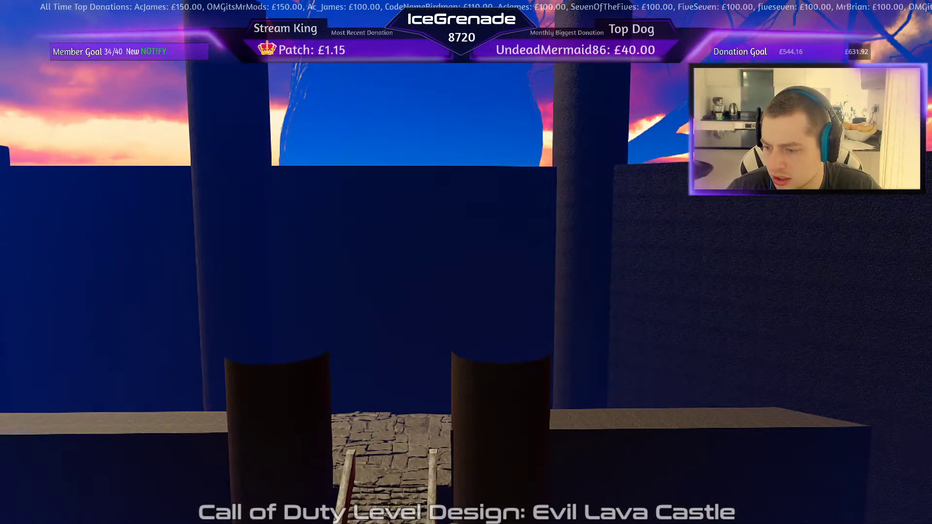
{"action": "right_click_drag", "start_coordinate": [465, 262], "coordinate": [564, 279]}
{"action": "right_click_drag", "start_coordinate": [219, 252], "coordinate": [264, 257]}
{"action": "left_click", "coordinate": [393, 228], "text": "shift"}
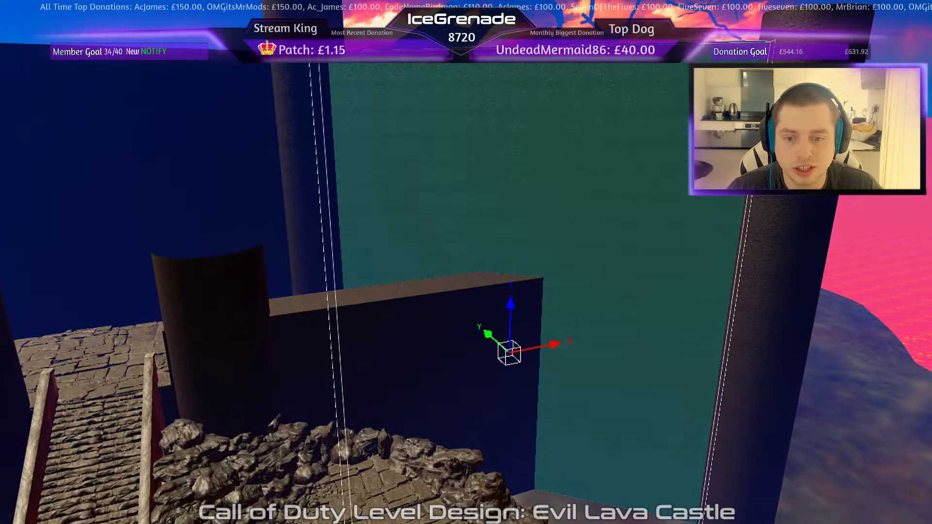
{"action": "key", "text": "Escape"}
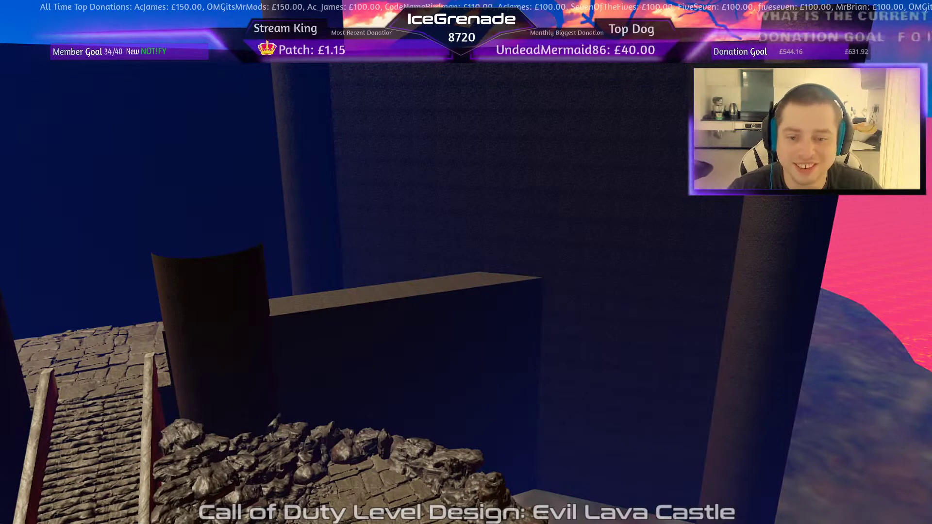
{"action": "left_click", "coordinate": [559, 156], "text": "shift"}
{"action": "left_click", "coordinate": [803, 199], "text": "shift"}
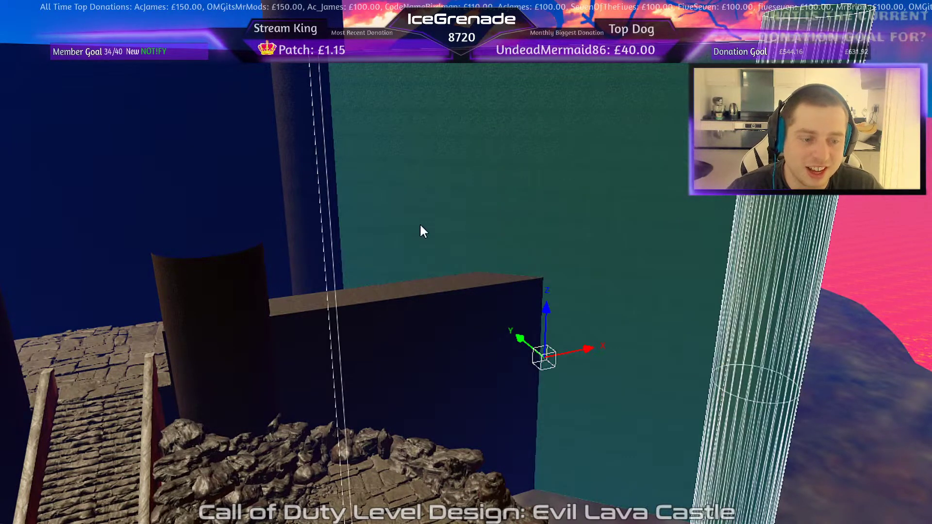
{"action": "left_click_drag", "start_coordinate": [544, 358], "coordinate": [686, 416]}
{"action": "key", "text": "Escape"}
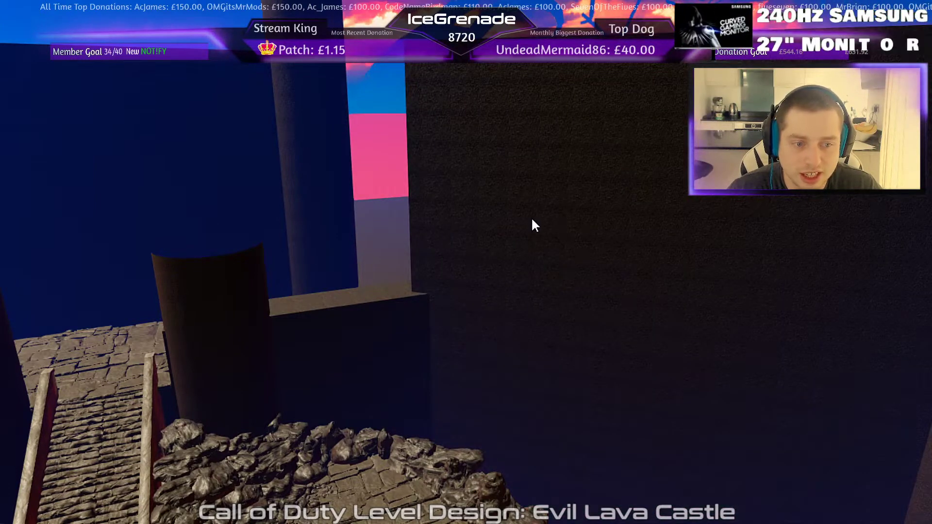
- Lower the moved side wall to the low wall's height and cut away the overlapping piece at its inner corner
{"action": "left_click", "coordinate": [531, 216], "text": "shift"}
{"action": "left_click_drag", "start_coordinate": [534, 34], "coordinate": [534, 295]}
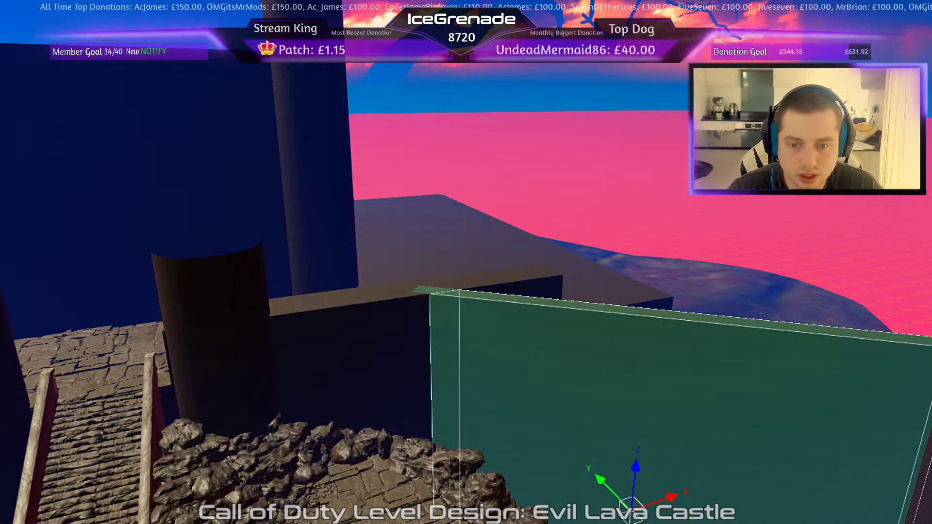
{"action": "key", "text": "shift+Return"}
{"action": "left_click", "coordinate": [683, 389], "text": "shift"}
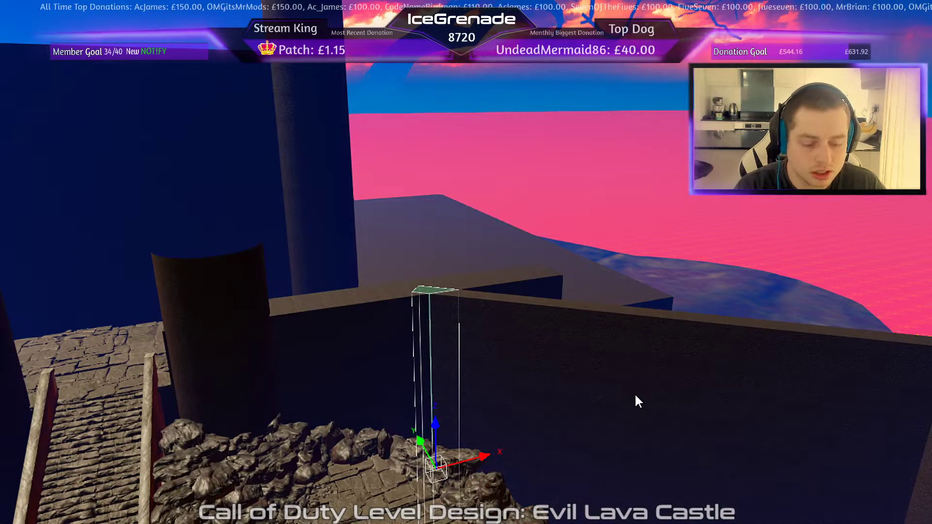
{"action": "key", "text": "BackSpace"}
- Shorten the low wall right of the stairs to end at the corner with the lowered side wall
{"action": "left_click", "coordinate": [503, 281], "text": "shift"}
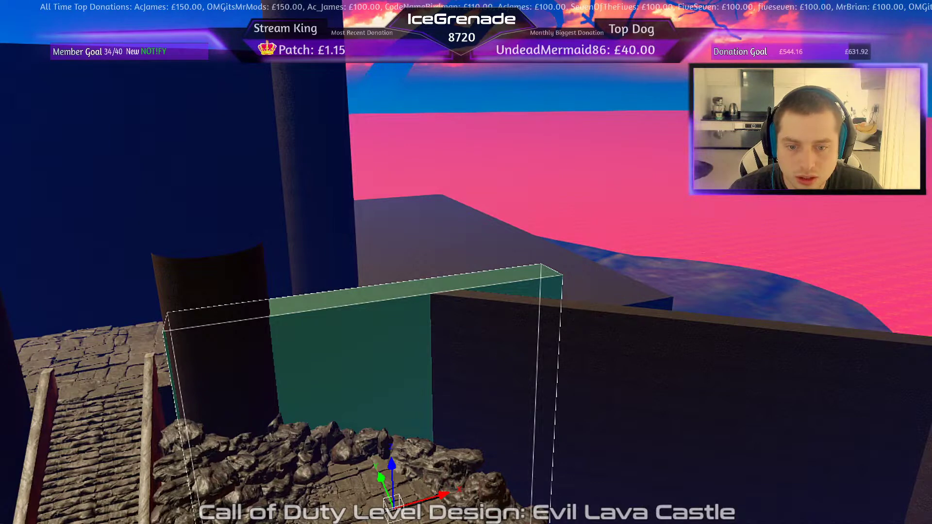
{"action": "left_click_drag", "start_coordinate": [572, 349], "coordinate": [473, 351]}
{"action": "key", "text": "Escape"}
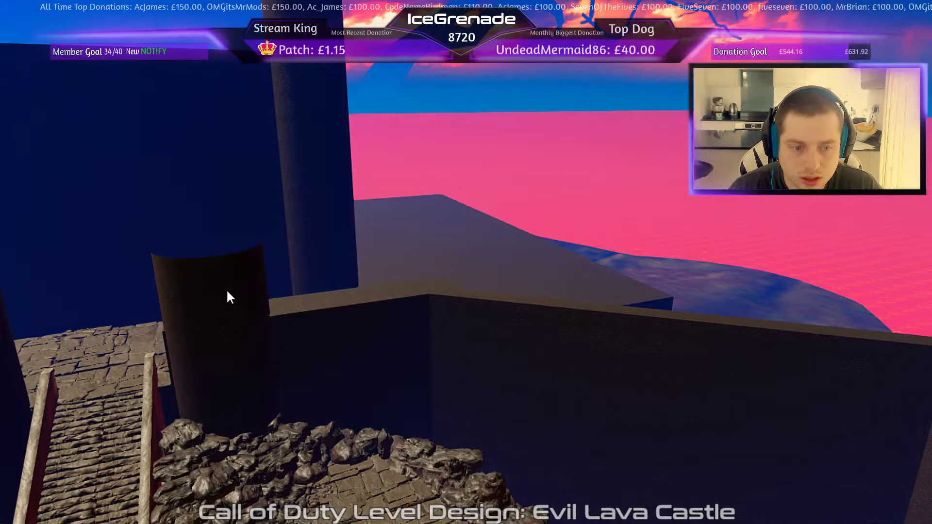
- Duplicate the right stair tower and place the copy at the corner where the two low walls meet
{"action": "left_click", "coordinate": [226, 289], "text": "shift"}
{"action": "key", "text": "space"}
{"action": "mouse_move", "coordinate": [226, 289]}
{"action": "left_mouse_down"}
{"action": "mouse_move", "coordinate": [451, 273]}
{"action": "mouse_move", "coordinate": [441, 280]}
{"action": "left_mouse_up"}
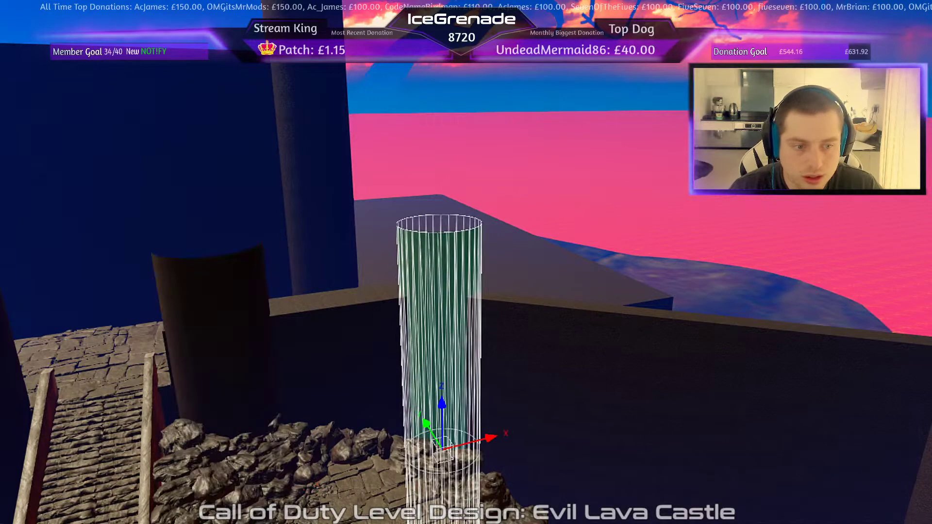
- Lower the round tower at the outer end of the lowered right side wall
{"action": "key", "text": "Escape"}
{"action": "right_click_drag", "start_coordinate": [492, 259], "coordinate": [549, 164]}
{"action": "left_click", "coordinate": [569, 164], "text": "shift"}
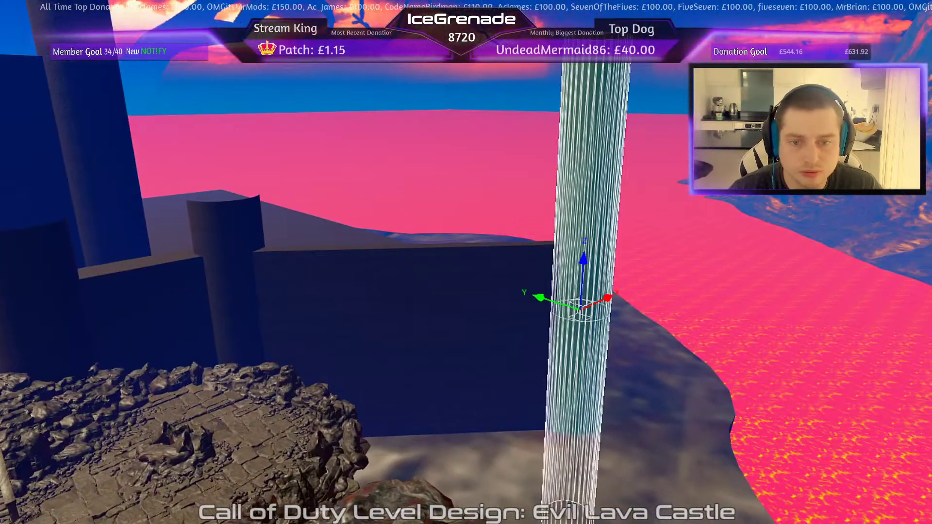
{"action": "left_click_drag", "start_coordinate": [596, 30], "coordinate": [583, 181]}
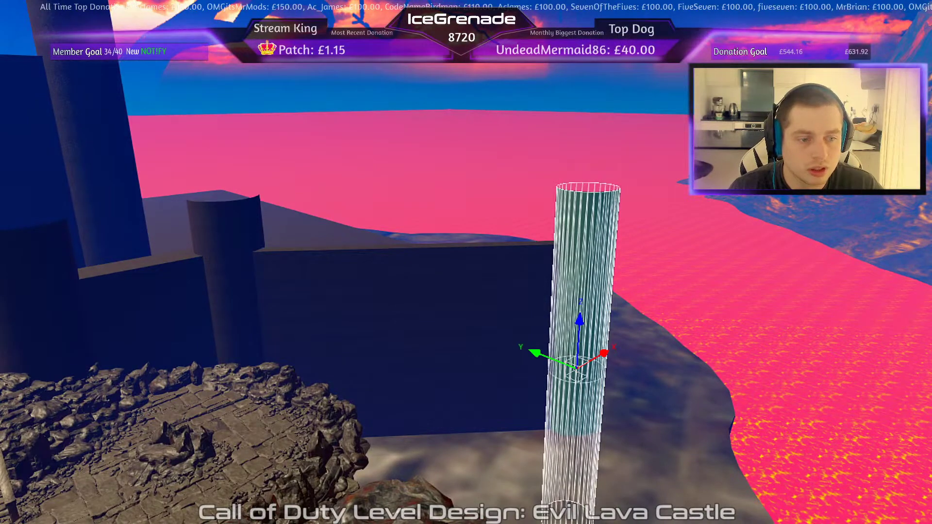
{"action": "key", "text": "Escape"}
- Lower the left side wall beside the plateau to match the height of the wall section in front of it
{"action": "right_click_drag", "start_coordinate": [583, 180], "coordinate": [398, 189]}
{"action": "mouse_move", "coordinate": [326, 198]}
{"action": "right_mouse_down"}
{"action": "mouse_move", "coordinate": [312, 199]}
{"action": "mouse_move", "coordinate": [321, 188]}
{"action": "mouse_move", "coordinate": [340, 195]}
{"action": "right_mouse_up"}
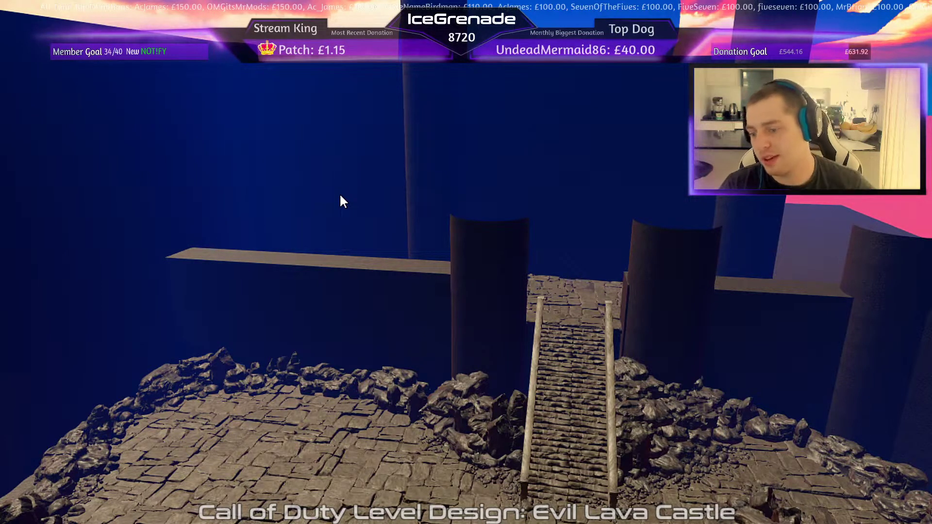
{"action": "right_click_drag", "start_coordinate": [272, 131], "coordinate": [265, 179]}
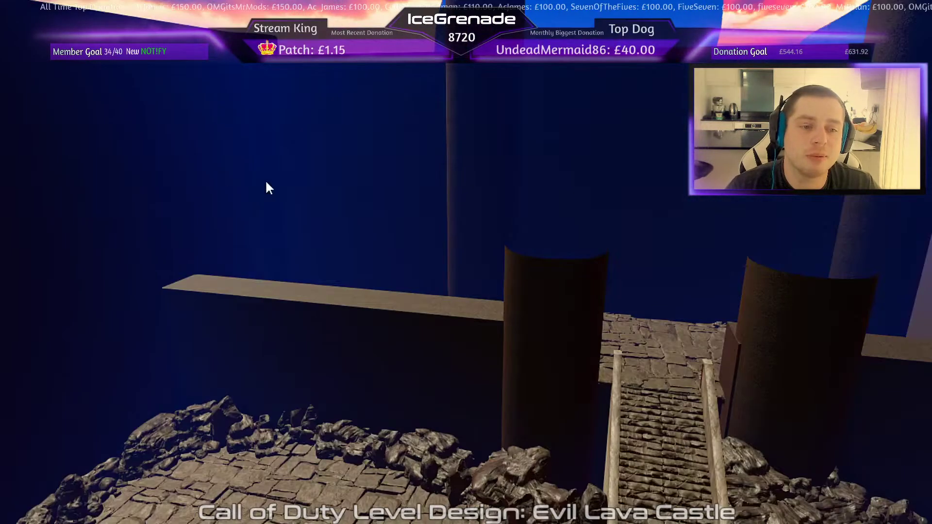
{"action": "left_click", "coordinate": [182, 173], "text": "shift"}
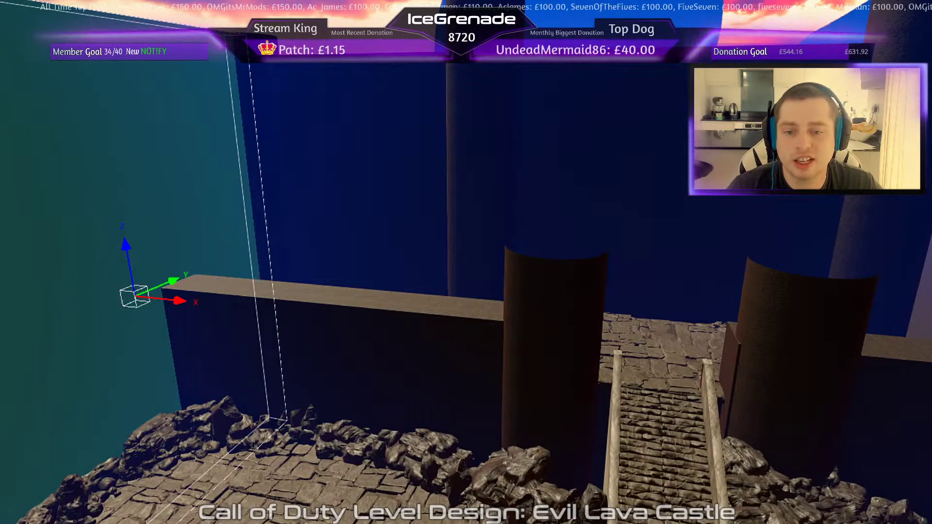
{"action": "left_click_drag", "start_coordinate": [204, 33], "coordinate": [204, 88]}
{"action": "right_click_drag", "start_coordinate": [203, 87], "coordinate": [138, 99]}
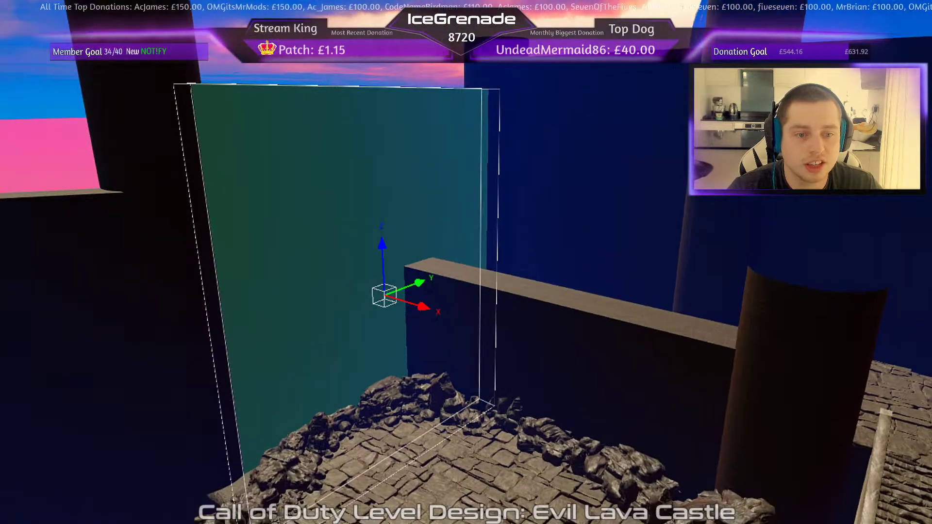
{"action": "left_click_drag", "start_coordinate": [330, 78], "coordinate": [330, 158]}
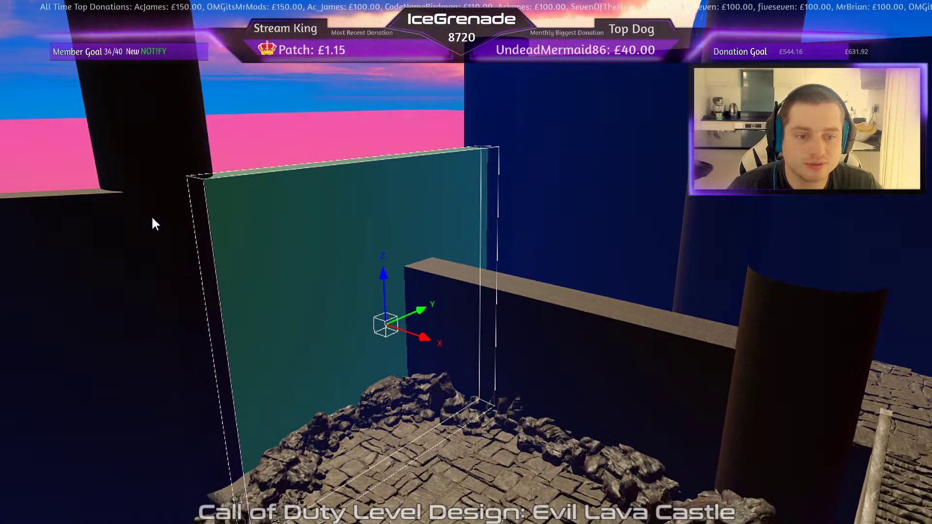
{"action": "key", "text": "Escape"}
- Lower the round tower joining the two left wall sections to just above the walls
{"action": "left_click", "coordinate": [181, 141], "text": "shift"}
{"action": "right_click_drag", "start_coordinate": [180, 141], "coordinate": [112, 141]}
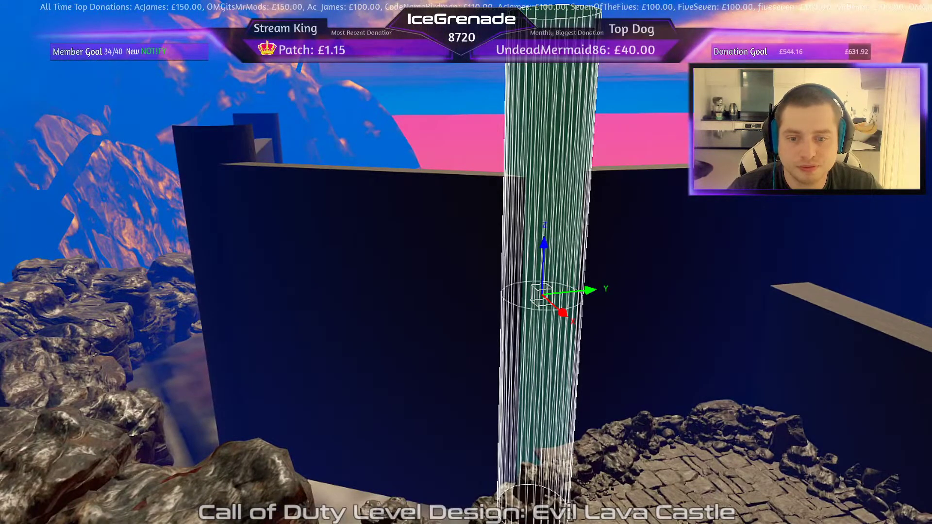
{"action": "left_click_drag", "start_coordinate": [553, 9], "coordinate": [553, 120]}
{"action": "key", "text": "Escape"}
- Split the back wall at the left back tower into a separate left section and a section behind the stairs
{"action": "right_click_drag", "start_coordinate": [388, 259], "coordinate": [570, 259]}
{"action": "left_click", "coordinate": [424, 133], "text": "shift"}
{"action": "right_click_drag", "start_coordinate": [370, 210], "coordinate": [460, 213]}
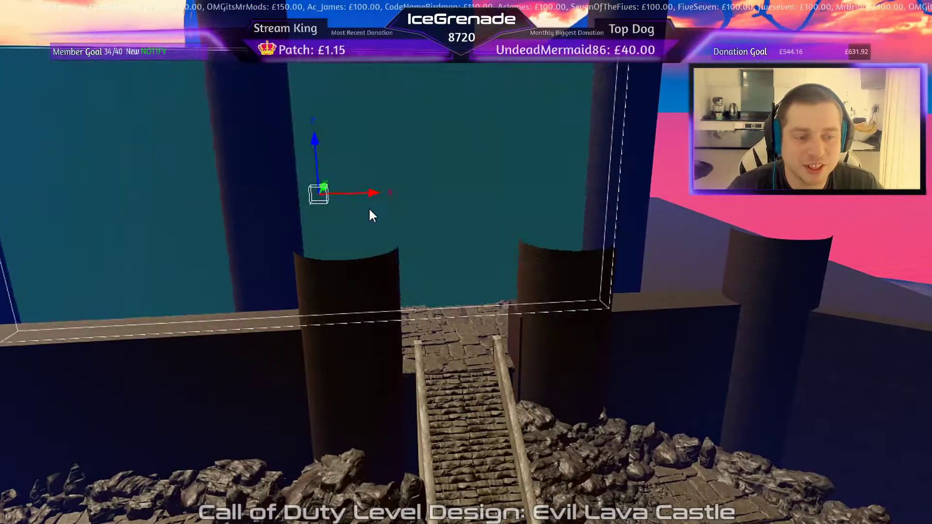
{"action": "key", "text": "Escape"}
{"action": "right_click_drag", "start_coordinate": [316, 193], "coordinate": [258, 185]}
{"action": "left_click", "coordinate": [353, 155], "text": "shift"}
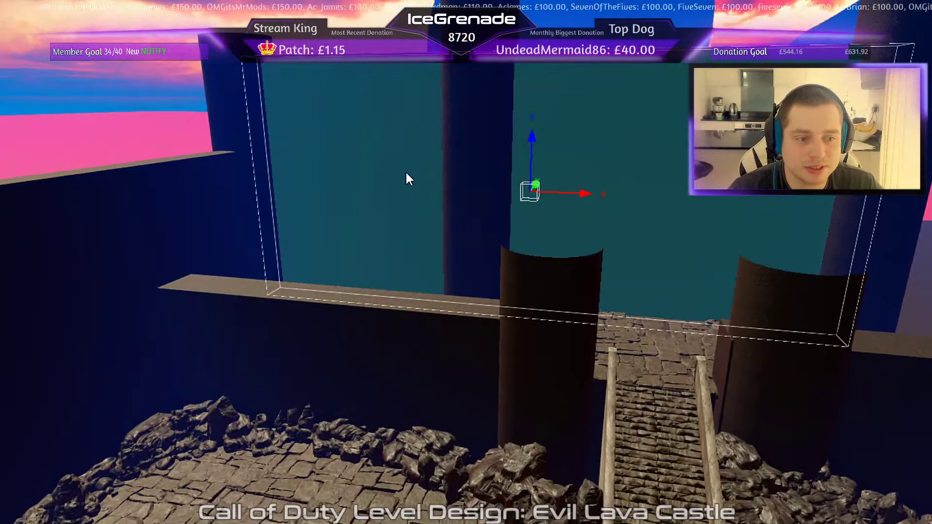
{"action": "right_click_drag", "start_coordinate": [406, 173], "coordinate": [352, 178]}
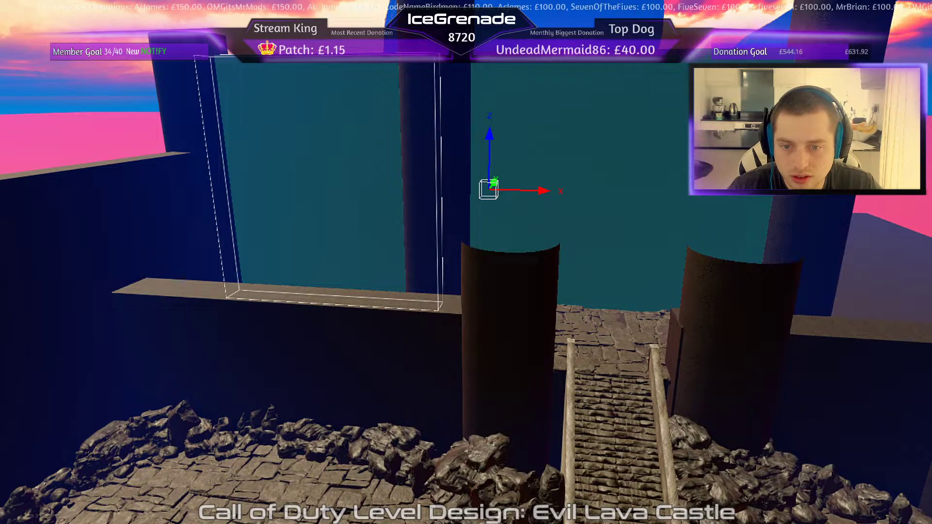
{"action": "key", "text": "Escape"}
- Lower the back wall section left of the left back tower to the height of the lowered left side wall
{"action": "left_click", "coordinate": [239, 110], "text": "shift"}
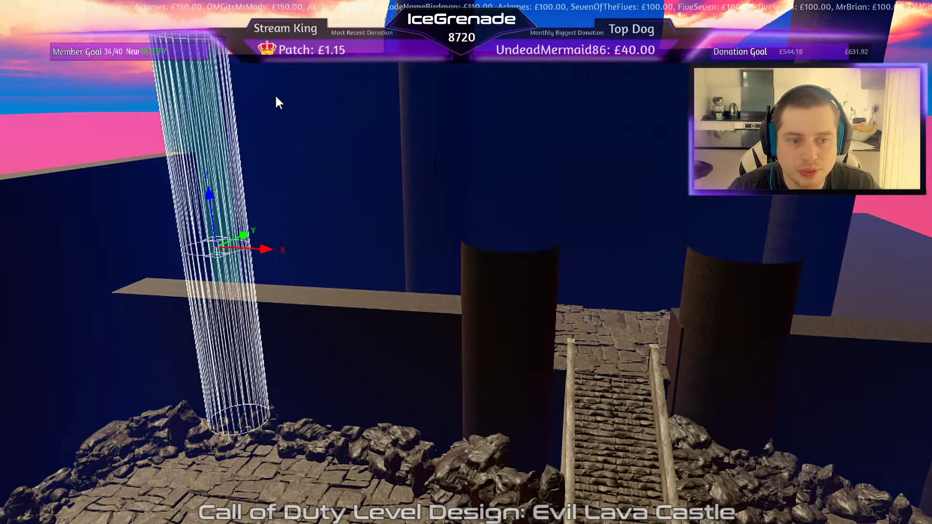
{"action": "key", "text": "Escape"}
{"action": "left_click", "coordinate": [315, 100], "text": "shift"}
{"action": "left_click_drag", "start_coordinate": [316, 51], "coordinate": [321, 231]}
{"action": "key", "text": "Escape"}
{"action": "right_click_drag", "start_coordinate": [321, 231], "coordinate": [465, 214]}
{"action": "mouse_move", "coordinate": [502, 286]}
{"action": "right_mouse_down"}
{"action": "mouse_move", "coordinate": [468, 305]}
{"action": "mouse_move", "coordinate": [478, 271]}
{"action": "mouse_move", "coordinate": [503, 286]}
{"action": "right_mouse_up"}
{"action": "left_click", "coordinate": [502, 291], "text": "shift"}
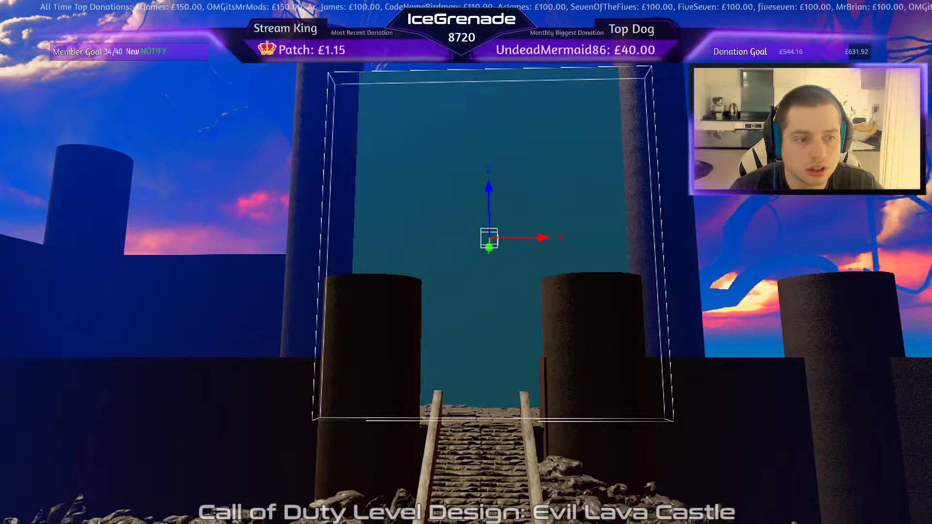
{"action": "key", "text": "Escape"}
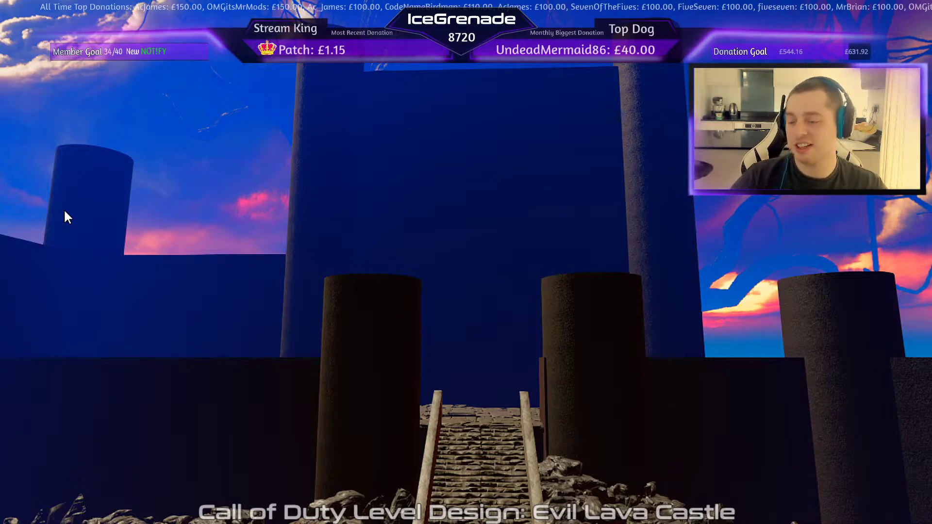
{"action": "key", "text": "alt+Tab"}
{"action": "key", "text": "alt+Tab"}
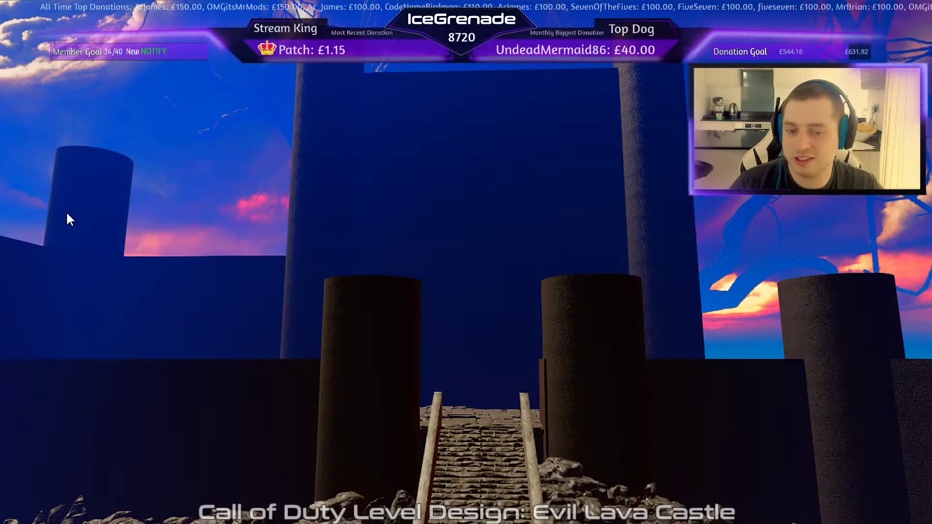
- Raise the back wall section between the left back tower and the rear-left corner tower
{"action": "right_click_drag", "start_coordinate": [306, 231], "coordinate": [306, 225]}
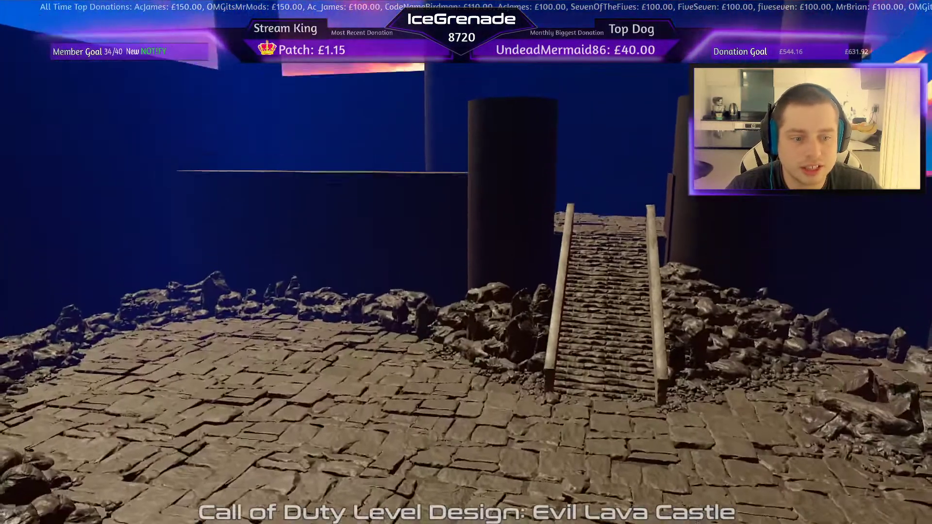
{"action": "mouse_move", "coordinate": [424, 169]}
{"action": "right_mouse_down"}
{"action": "mouse_move", "coordinate": [424, 131]}
{"action": "mouse_move", "coordinate": [407, 174]}
{"action": "mouse_move", "coordinate": [424, 169]}
{"action": "right_mouse_up"}
{"action": "right_click_drag", "start_coordinate": [378, 304], "coordinate": [408, 228]}
{"action": "left_click", "coordinate": [372, 242]}
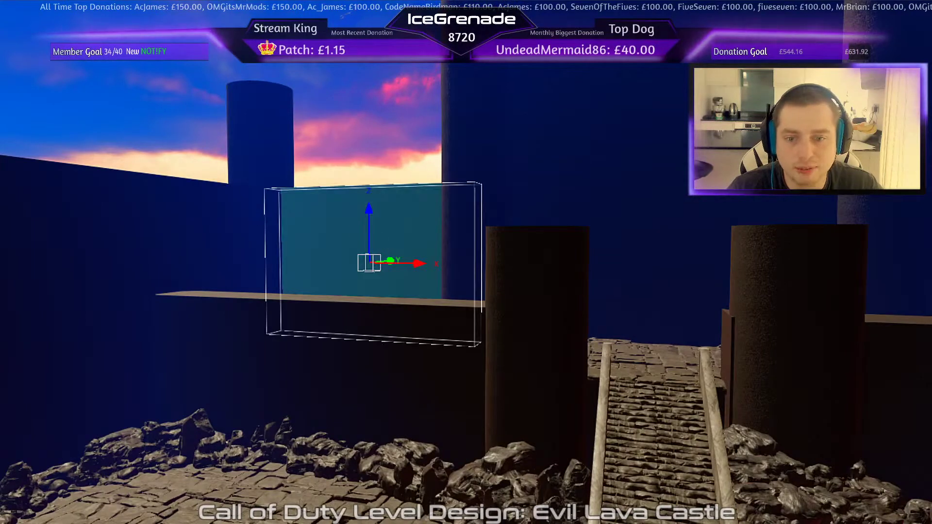
{"action": "left_click_drag", "start_coordinate": [340, 165], "coordinate": [340, 63]}
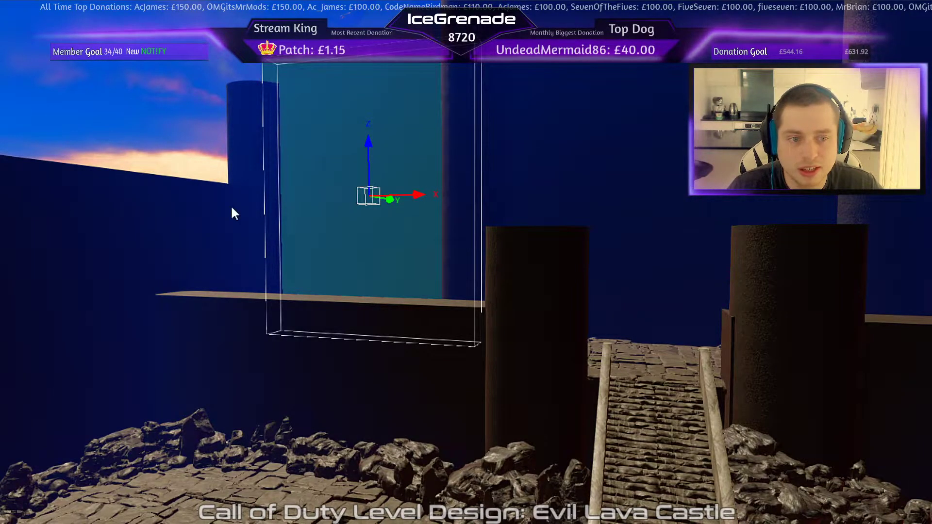
{"action": "key", "text": "Escape"}
- Raise the left side wall beside the plateau to match the raised back-left wall section
{"action": "left_click", "coordinate": [189, 237], "text": "shift"}
{"action": "right_click_drag", "start_coordinate": [189, 236], "coordinate": [97, 237]}
{"action": "left_click_drag", "start_coordinate": [459, 103], "coordinate": [459, 43]}
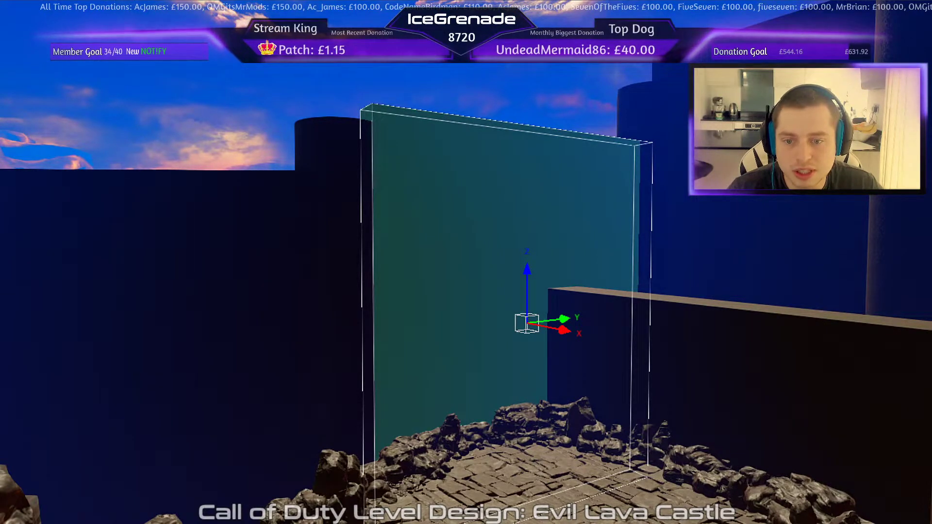
{"action": "left_click_drag", "start_coordinate": [505, 117], "coordinate": [504, 15]}
{"action": "key", "text": "Escape"}
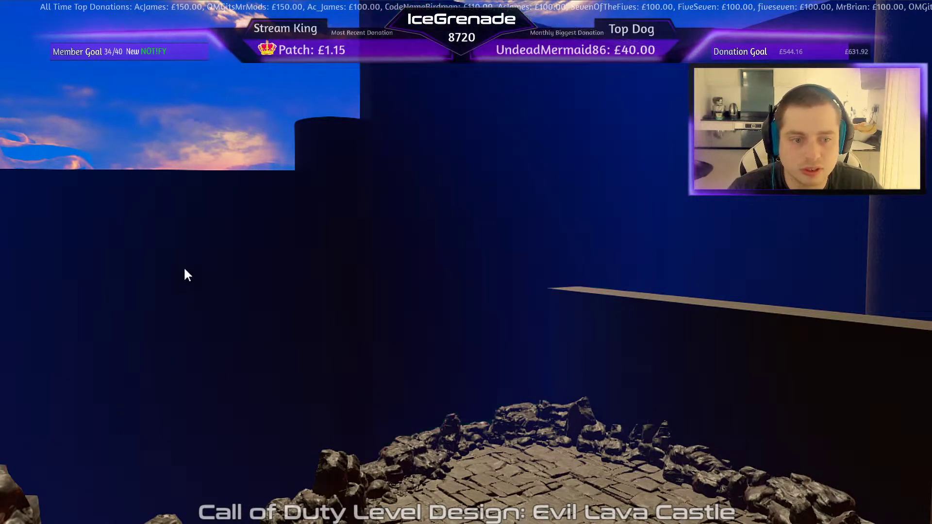
- Raise the two remaining wall sections on the castle's left side up to the taller side wall
{"action": "left_click", "coordinate": [183, 266], "text": "shift"}
{"action": "left_click_drag", "start_coordinate": [184, 145], "coordinate": [184, 43]}
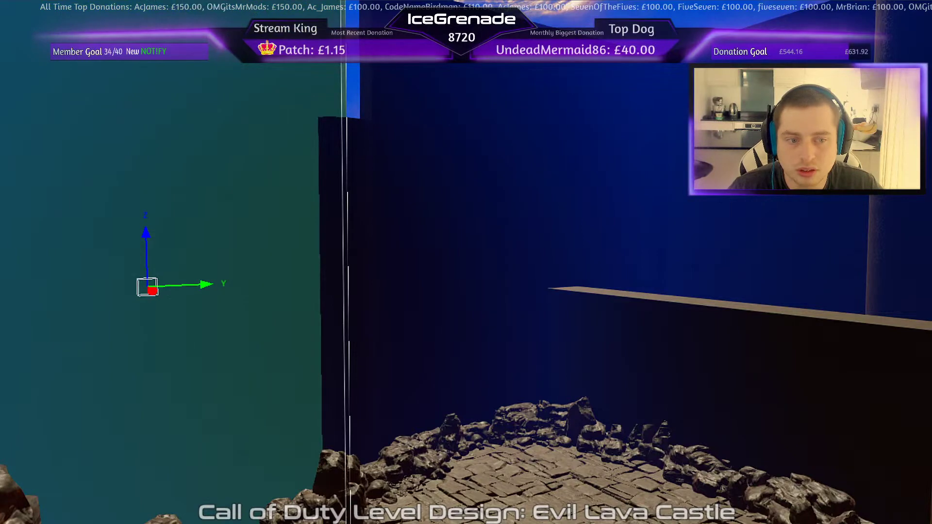
{"action": "key", "text": "Escape"}
{"action": "right_click_drag", "start_coordinate": [490, 269], "coordinate": [460, 270]}
{"action": "left_click", "coordinate": [212, 263], "text": "shift"}
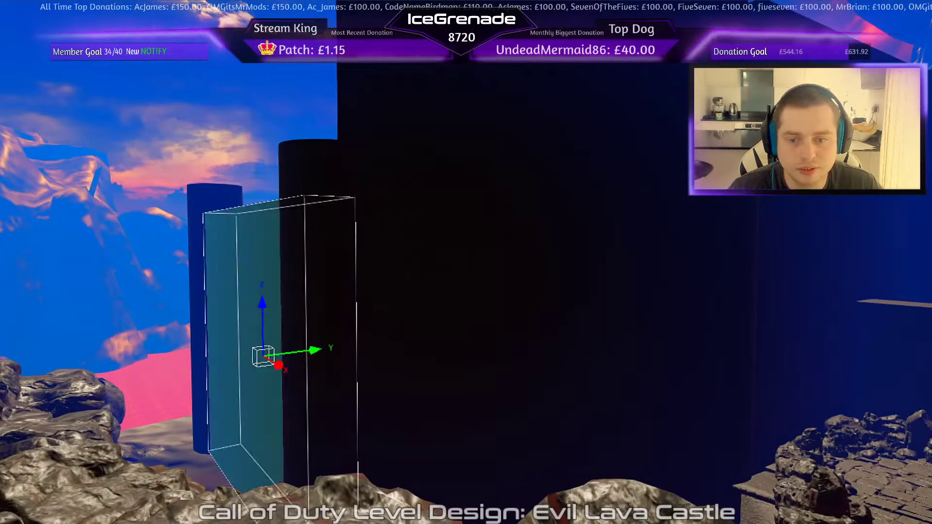
{"action": "mouse_move", "coordinate": [218, 179]}
{"action": "left_mouse_down"}
{"action": "mouse_move", "coordinate": [218, 68]}
{"action": "mouse_move", "coordinate": [218, 92]}
{"action": "left_mouse_up"}
{"action": "key", "text": "Escape"}
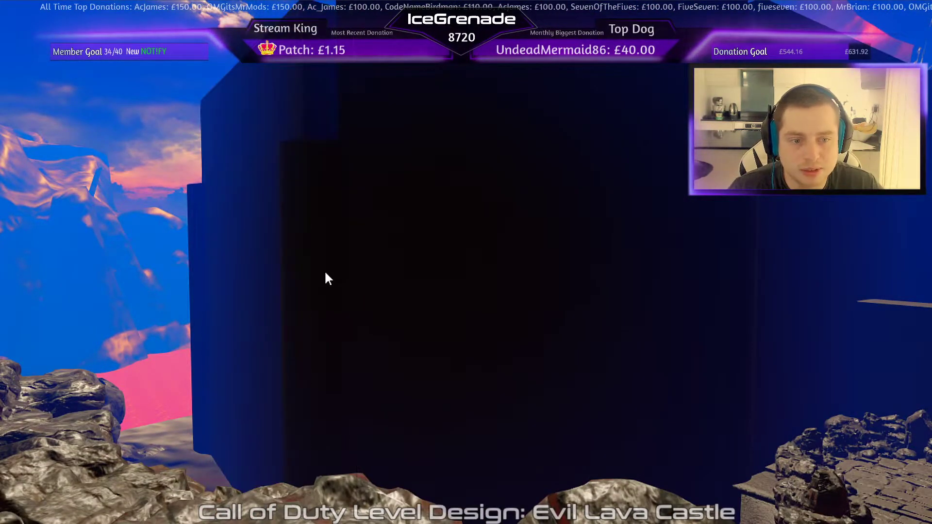
- Raise the round tower that joins the left wall sections
{"action": "left_click", "coordinate": [200, 210], "text": "shift"}
{"action": "left_click", "coordinate": [302, 202], "text": "shift"}
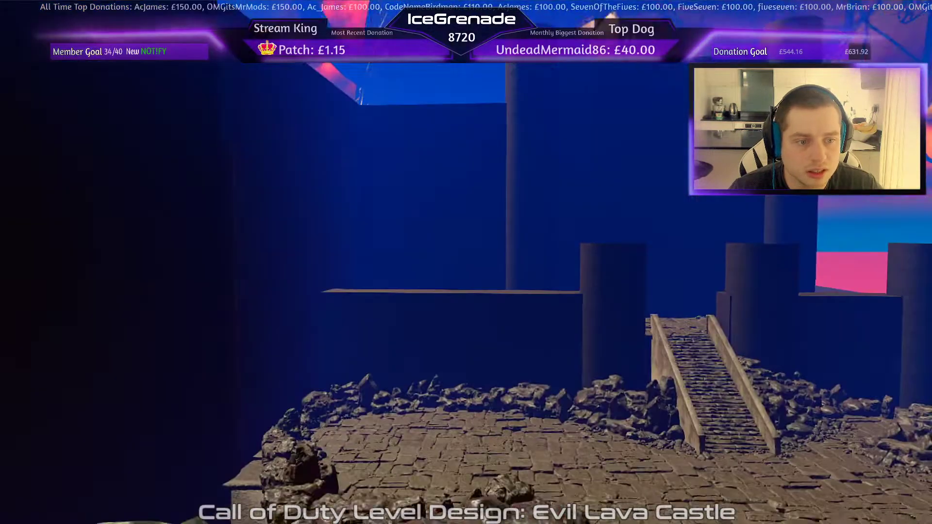
{"action": "right_click_drag", "start_coordinate": [11, 160], "coordinate": [11, 152]}
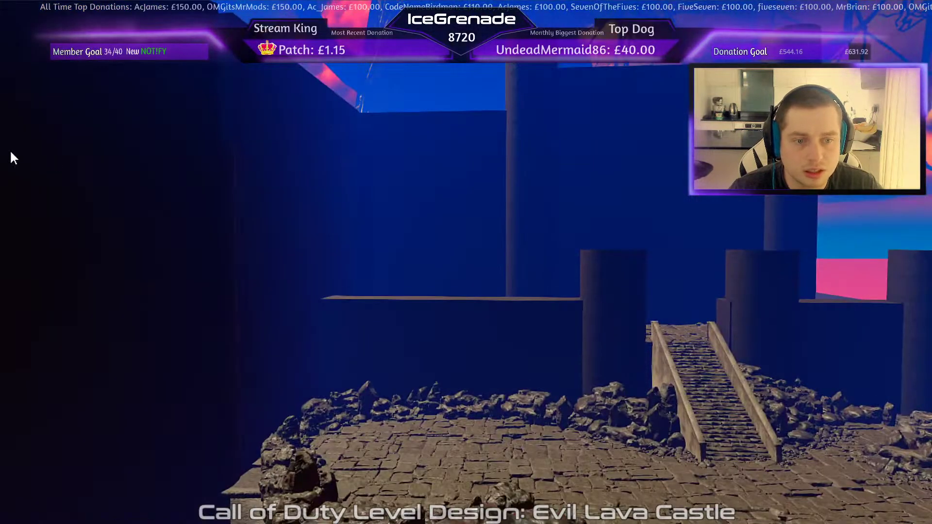
{"action": "left_click", "coordinate": [225, 178], "text": "shift"}
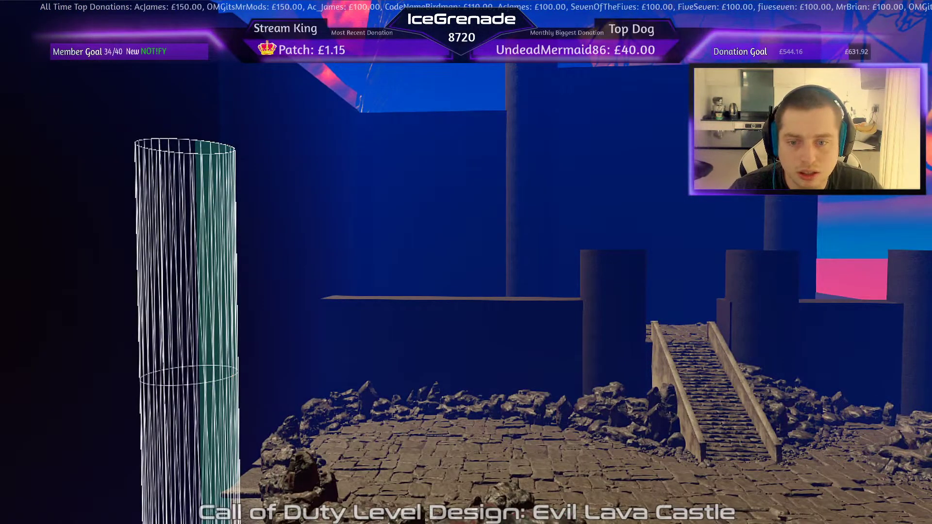
{"action": "left_click_drag", "start_coordinate": [225, 179], "coordinate": [225, 77]}
{"action": "key", "text": "Escape"}
- Duplicate the back-left wall section and place the copy against the outer side of the right back tower
{"action": "mouse_move", "coordinate": [372, 182]}
{"action": "right_mouse_down"}
{"action": "mouse_move", "coordinate": [301, 182]}
{"action": "mouse_move", "coordinate": [253, 97]}
{"action": "mouse_move", "coordinate": [279, 116]}
{"action": "mouse_move", "coordinate": [344, 118]}
{"action": "mouse_move", "coordinate": [276, 92]}
{"action": "mouse_move", "coordinate": [315, 106]}
{"action": "mouse_move", "coordinate": [310, 61]}
{"action": "mouse_move", "coordinate": [371, 78]}
{"action": "mouse_move", "coordinate": [366, 153]}
{"action": "mouse_move", "coordinate": [415, 119]}
{"action": "right_mouse_up"}
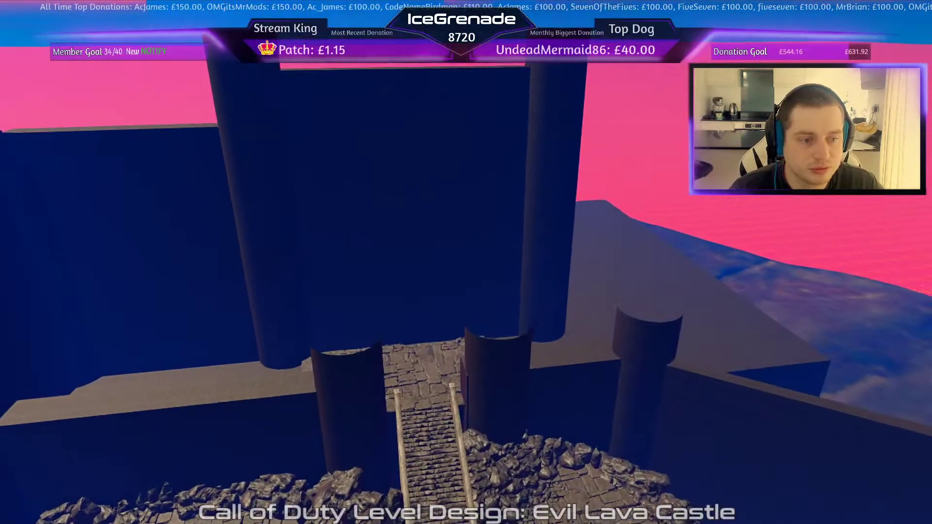
{"action": "left_click", "coordinate": [144, 223], "text": "shift"}
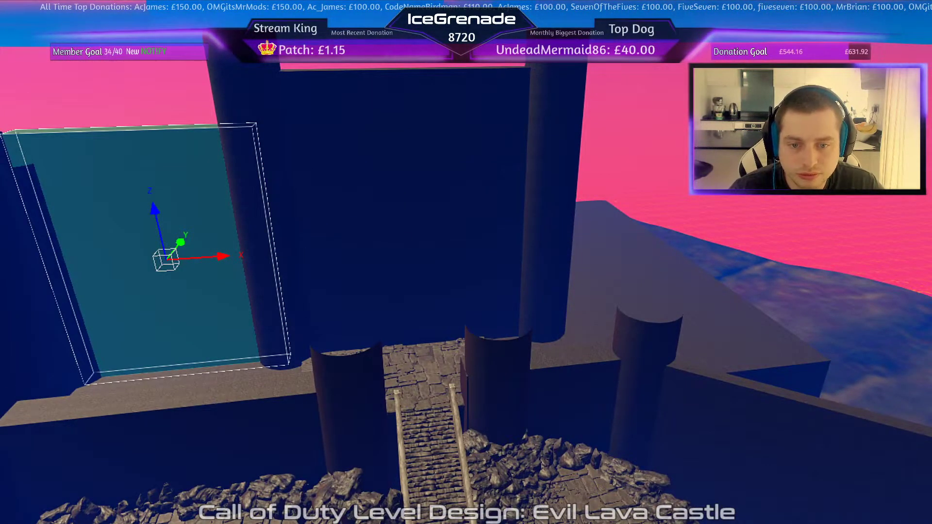
{"action": "left_click_drag", "start_coordinate": [222, 256], "coordinate": [711, 223], "text": "shift"}
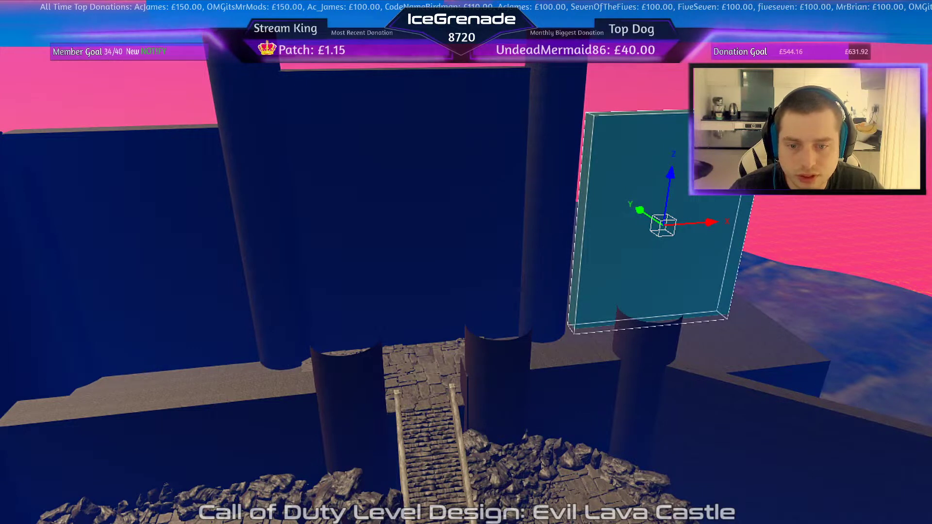
{"action": "key", "text": "Escape"}
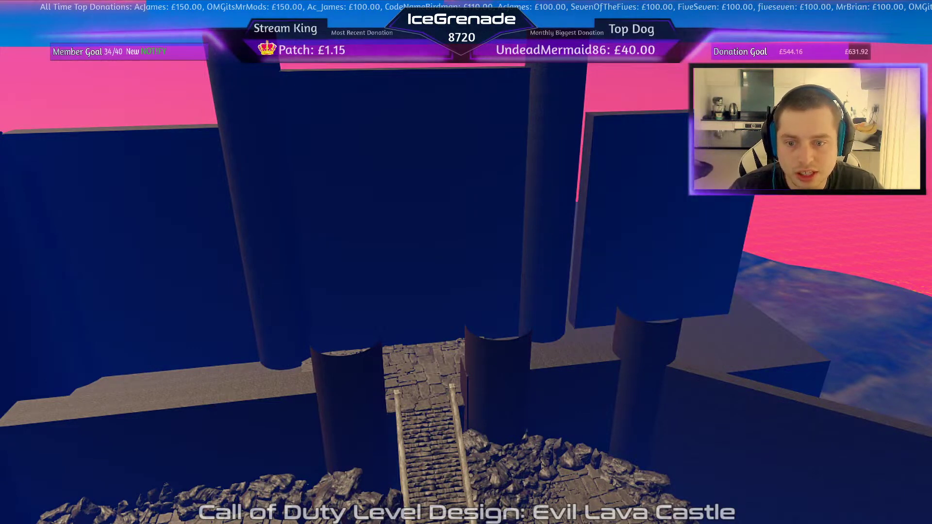
{"action": "left_click", "coordinate": [634, 208], "text": "shift"}
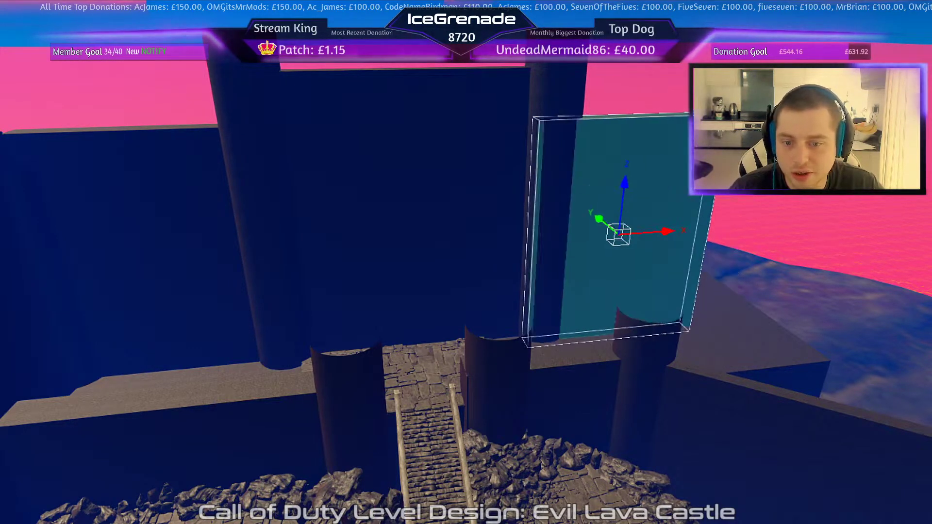
{"action": "key", "text": "Escape"}
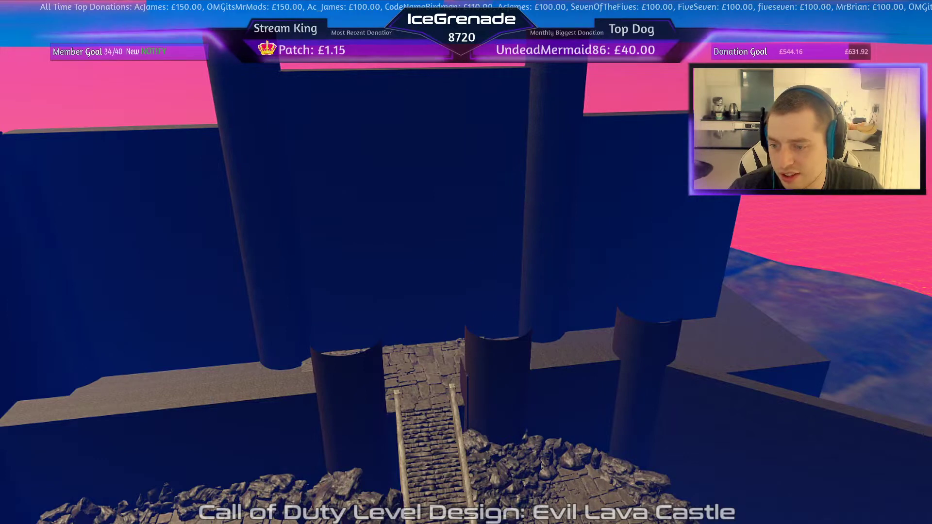
- Raise the rear-left corner tower so it stands above the adjoining walls
{"action": "right_click_drag", "start_coordinate": [245, 324], "coordinate": [439, 298]}
{"action": "right_click_drag", "start_coordinate": [535, 219], "coordinate": [437, 168]}
{"action": "right_click_drag", "start_coordinate": [350, 204], "coordinate": [355, 237]}
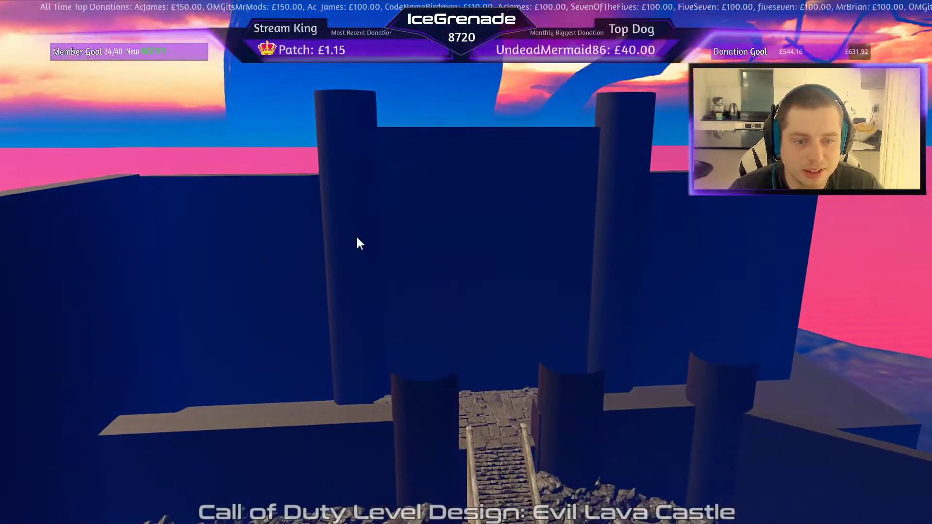
{"action": "left_click", "coordinate": [160, 234], "text": "shift"}
{"action": "left_click_drag", "start_coordinate": [135, 190], "coordinate": [125, 121]}
{"action": "key", "text": "Escape"}
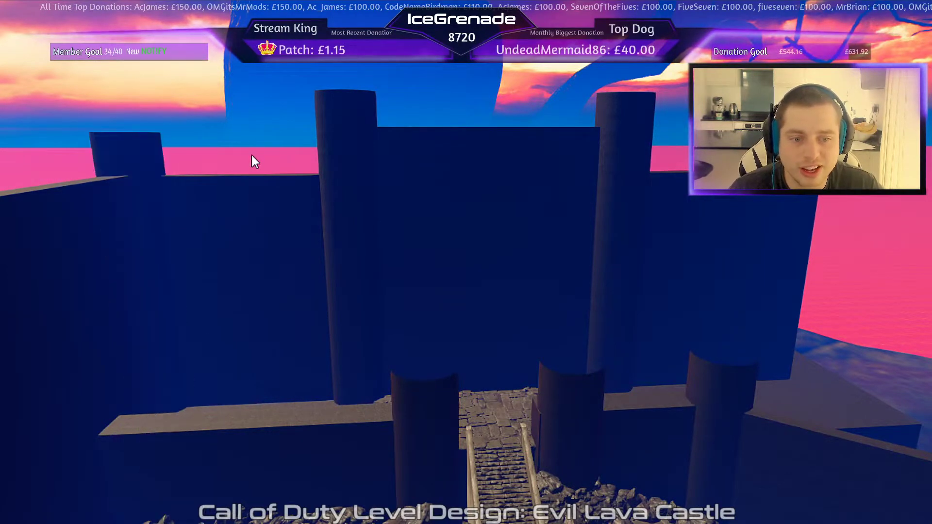
{"action": "right_click_drag", "start_coordinate": [451, 218], "coordinate": [611, 294]}
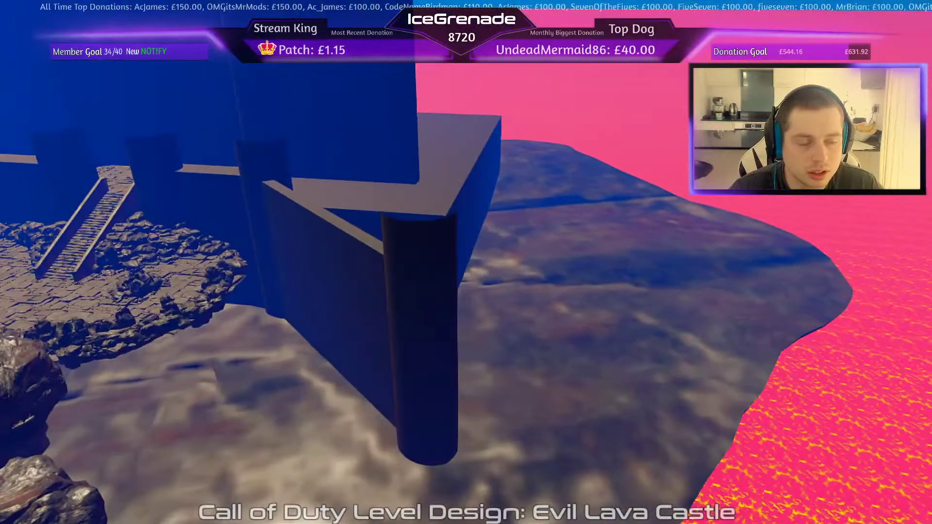
- Duplicate the front-right corner tower and place the copy outward to the right of the castle platform
{"action": "left_click", "coordinate": [403, 313]}
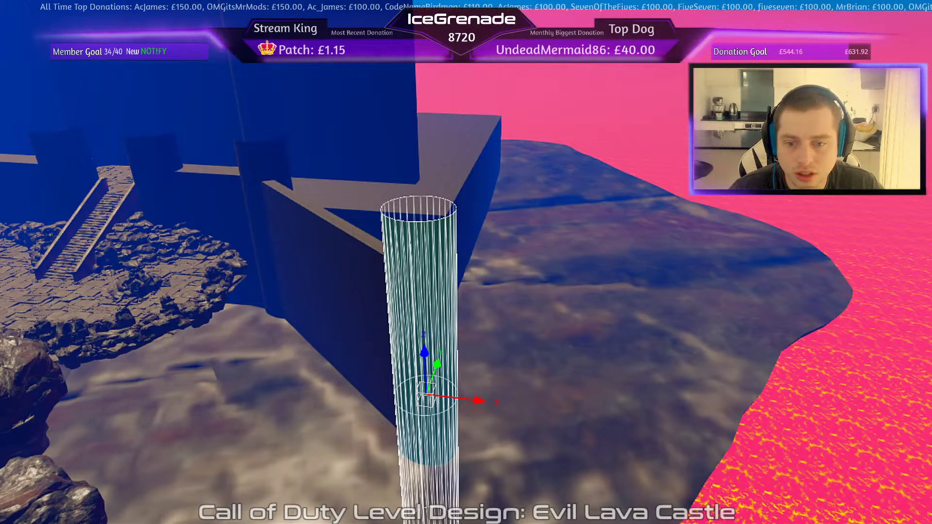
{"action": "key", "text": "space"}
{"action": "left_click_drag", "start_coordinate": [426, 394], "coordinate": [560, 345]}
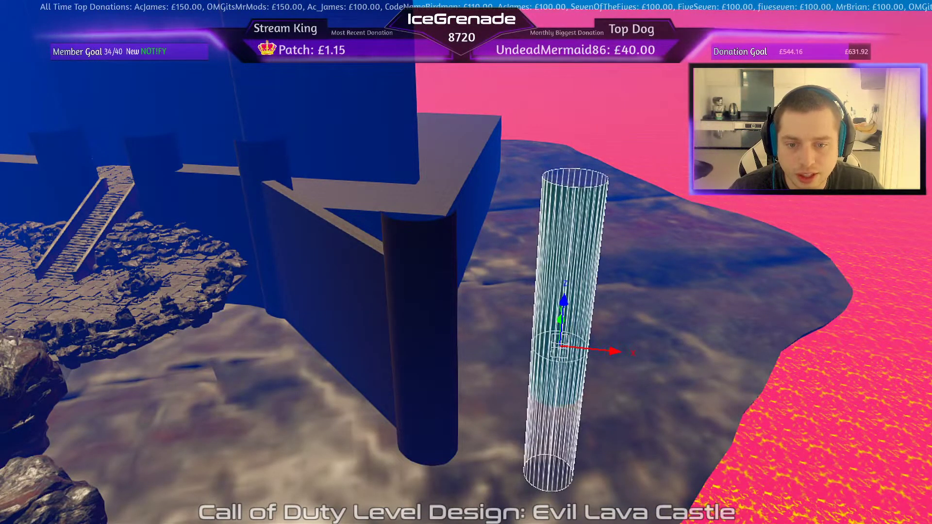
{"action": "key", "text": "Escape"}
- Shorten the angled right wall section and move the corner tower in to its new end
{"action": "left_click", "coordinate": [346, 265], "text": "shift"}
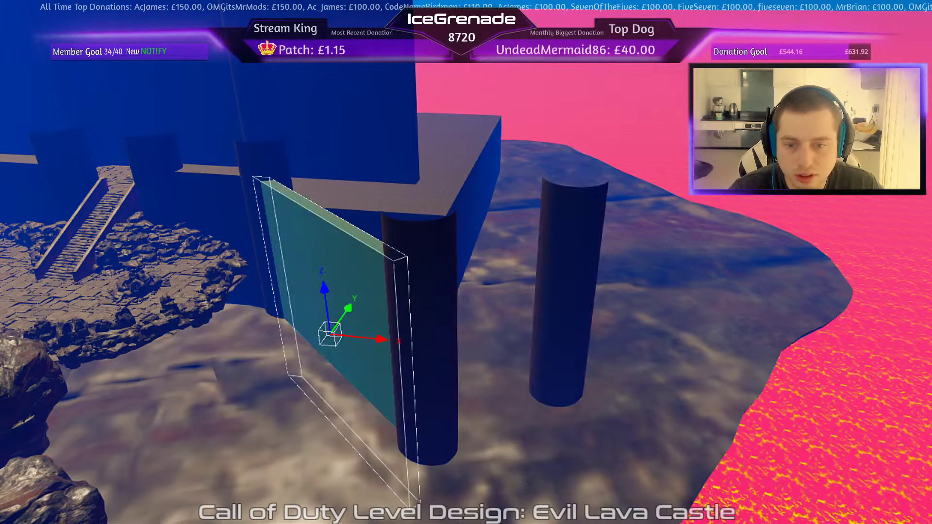
{"action": "left_click_drag", "start_coordinate": [412, 379], "coordinate": [359, 336]}
{"action": "key", "text": "Escape"}
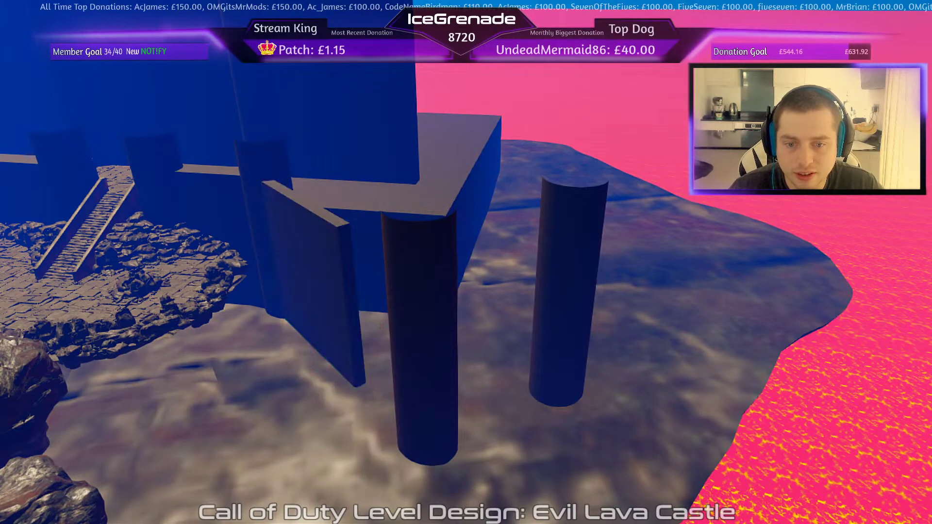
{"action": "left_click", "coordinate": [427, 388], "text": "shift"}
{"action": "left_click_drag", "start_coordinate": [427, 391], "coordinate": [372, 347]}
{"action": "key", "text": "Escape"}
- Move the outer tower copy back toward the platform and place another tower copy close to it
{"action": "left_click", "coordinate": [557, 349], "text": "shift"}
{"action": "mouse_move", "coordinate": [557, 349]}
{"action": "left_mouse_down"}
{"action": "mouse_move", "coordinate": [522, 350]}
{"action": "mouse_move", "coordinate": [519, 336]}
{"action": "mouse_move", "coordinate": [528, 336]}
{"action": "mouse_move", "coordinate": [507, 279]}
{"action": "mouse_move", "coordinate": [533, 270]}
{"action": "left_mouse_up"}
{"action": "key", "text": "Escape"}
{"action": "left_click", "coordinate": [525, 282], "text": "shift"}
{"action": "key", "text": "space"}
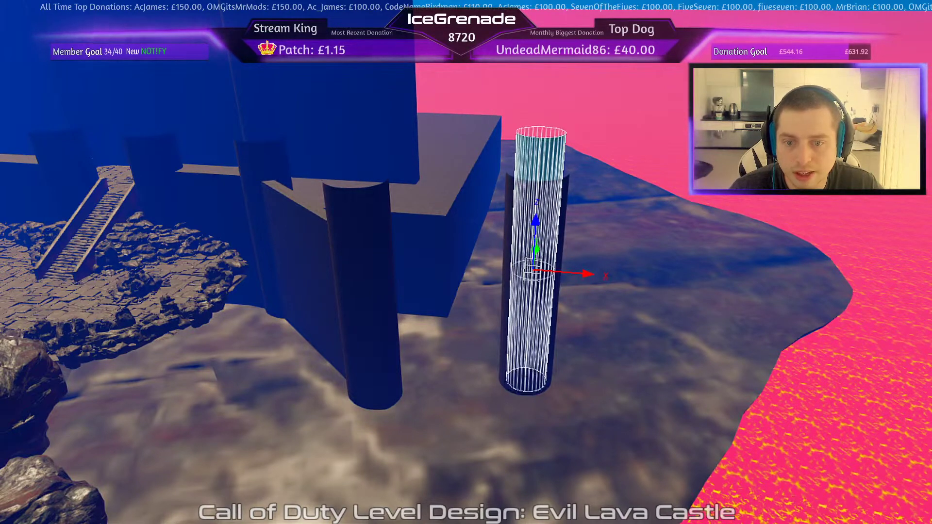
{"action": "key", "text": "Escape"}
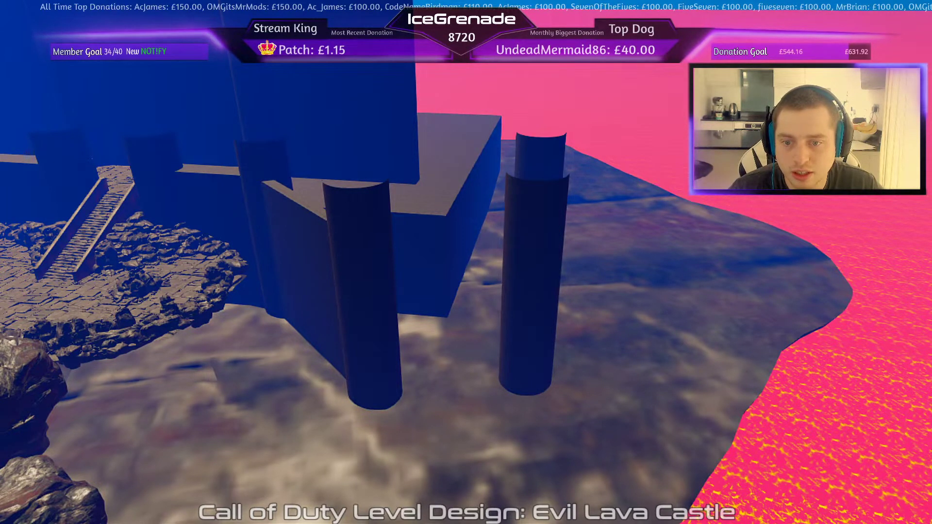
{"action": "left_click", "coordinate": [269, 242], "text": "shift"}
{"action": "left_click", "coordinate": [366, 291], "text": "shift"}
{"action": "left_click", "coordinate": [532, 286], "text": "shift"}
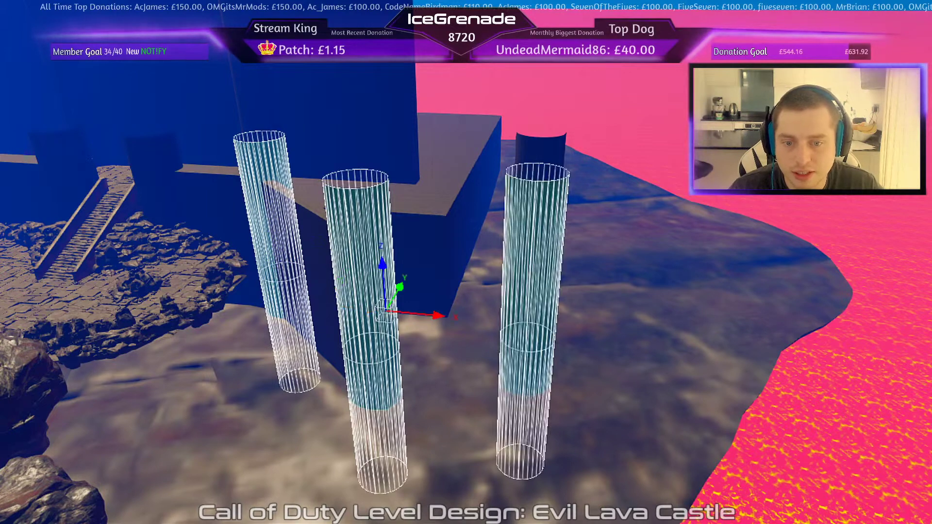
{"action": "left_click", "coordinate": [539, 145], "text": "shift"}
{"action": "left_click", "coordinate": [365, 89], "text": "shift"}
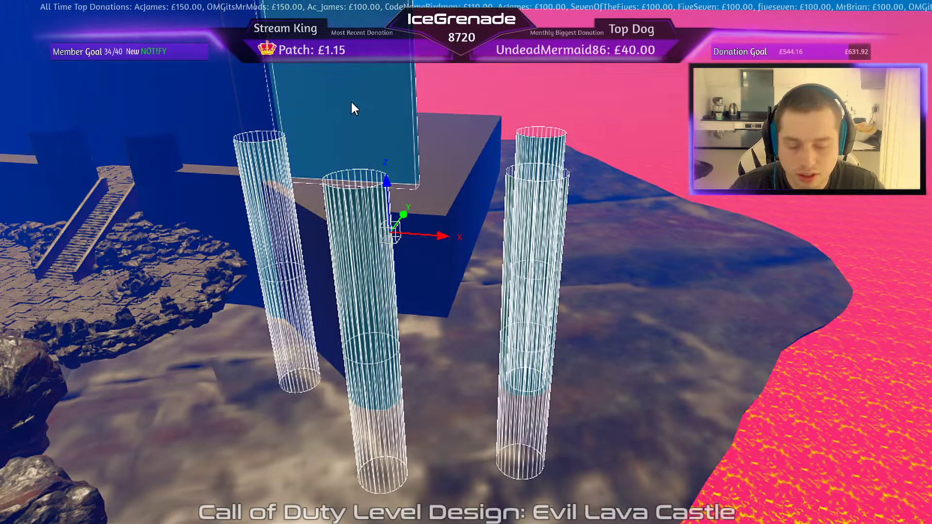
{"action": "key", "text": "Escape"}
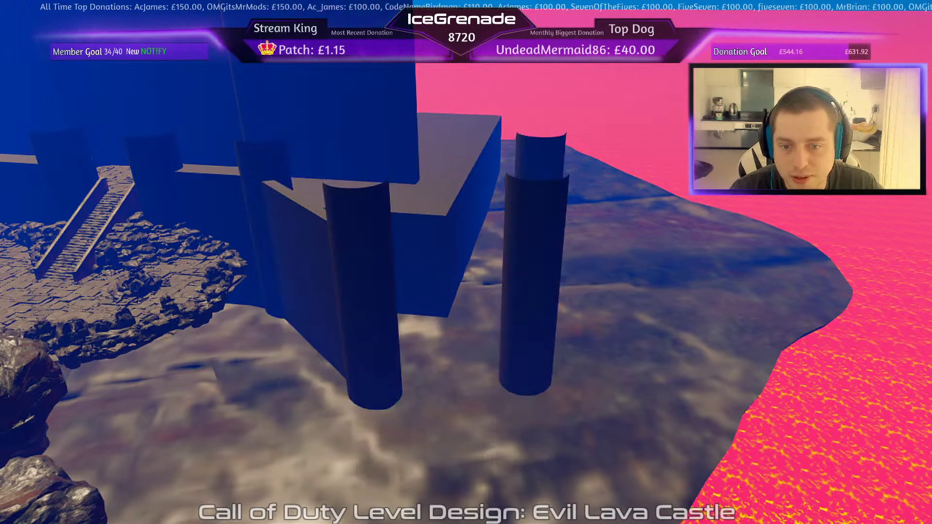
- Shift the corner tower forward past the wall's end and re-space the two outer right towers one behind the other
{"action": "left_click", "coordinate": [370, 334], "text": "shift"}
{"action": "left_click_drag", "start_coordinate": [371, 342], "coordinate": [348, 358]}
{"action": "key", "text": "Escape"}
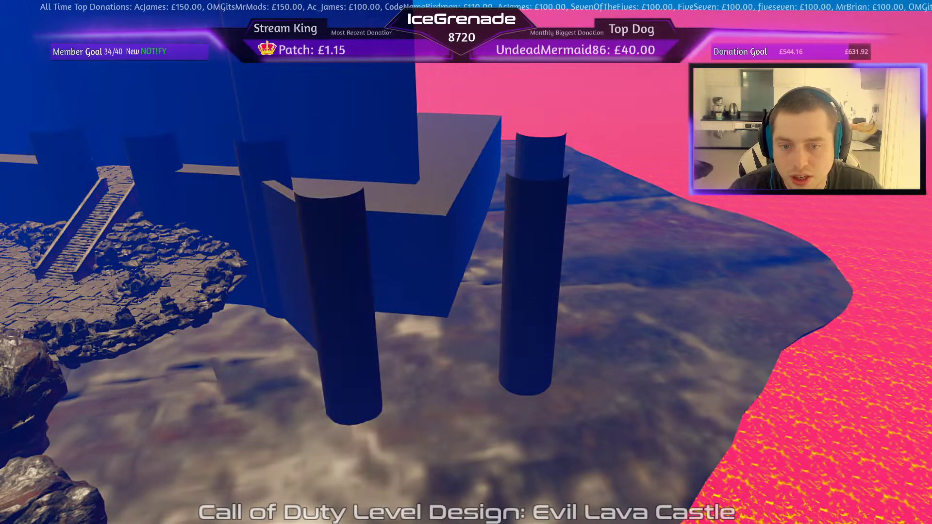
{"action": "left_click", "coordinate": [530, 310], "text": "shift"}
{"action": "left_click_drag", "start_coordinate": [554, 291], "coordinate": [558, 215]}
{"action": "key", "text": "Escape"}
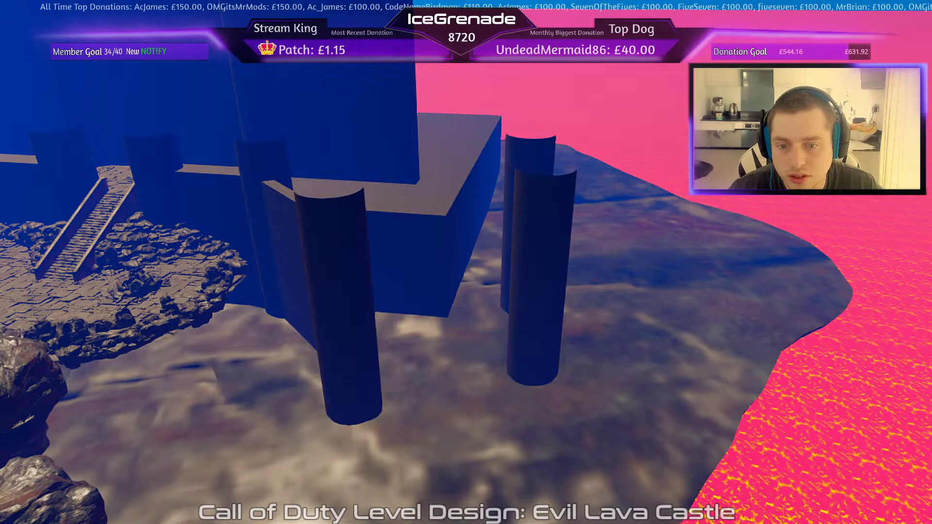
{"action": "left_click", "coordinate": [340, 310], "text": "shift"}
{"action": "left_click_drag", "start_coordinate": [340, 318], "coordinate": [328, 360]}
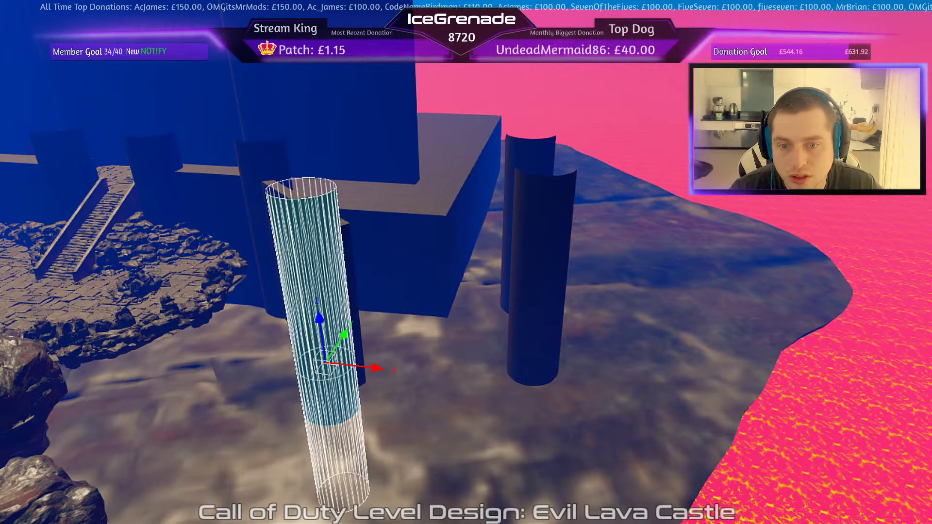
{"action": "key", "text": "Escape"}
{"action": "left_click", "coordinate": [529, 272], "text": "shift"}
{"action": "mouse_move", "coordinate": [529, 271]}
{"action": "left_mouse_down"}
{"action": "mouse_move", "coordinate": [531, 286]}
{"action": "mouse_move", "coordinate": [527, 277]}
{"action": "left_mouse_up"}
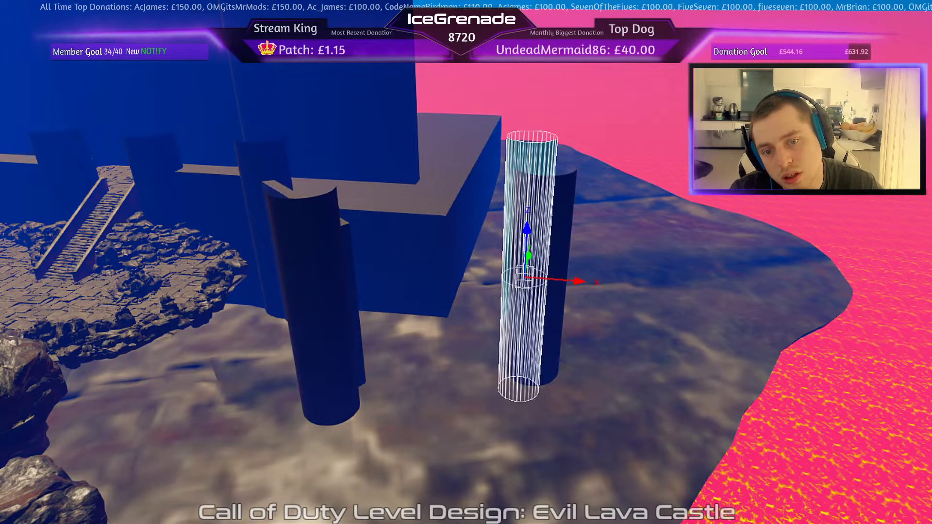
{"action": "key", "text": "Escape"}
- Pull the corner tower and the nearer outer tower further forward, and shift both outer towers outward together
{"action": "left_click", "coordinate": [327, 360], "text": "shift"}
{"action": "left_click_drag", "start_coordinate": [327, 360], "coordinate": [310, 365]}
{"action": "key", "text": "Escape"}
{"action": "left_click", "coordinate": [531, 272], "text": "shift"}
{"action": "left_click_drag", "start_coordinate": [532, 272], "coordinate": [510, 342]}
{"action": "key", "text": "Escape"}
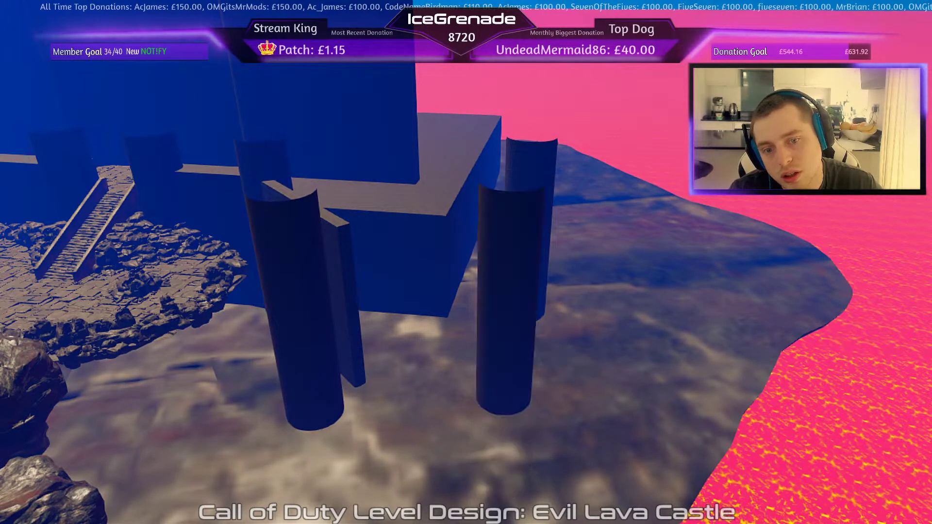
{"action": "left_click", "coordinate": [514, 291], "text": "shift"}
{"action": "left_click", "coordinate": [546, 228], "text": "shift"}
{"action": "left_click_drag", "start_coordinate": [517, 310], "coordinate": [533, 304]}
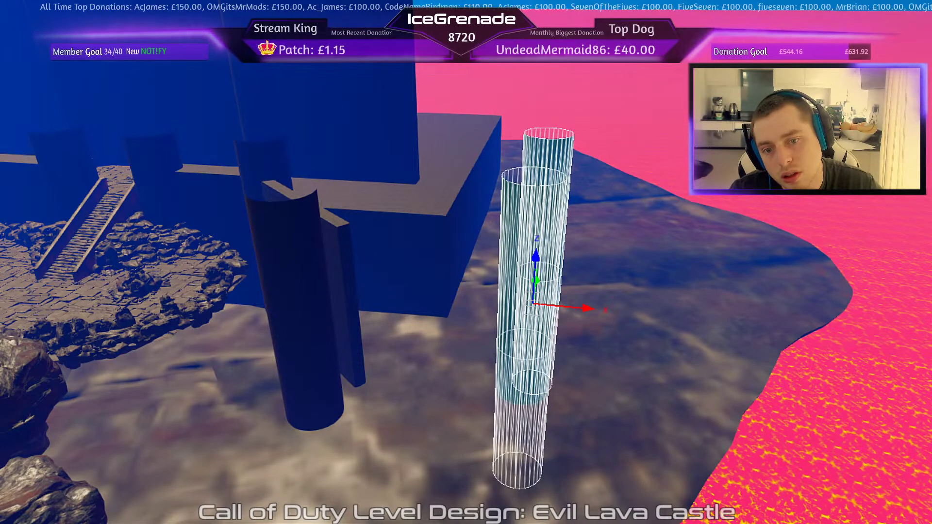
{"action": "key", "text": "Escape"}
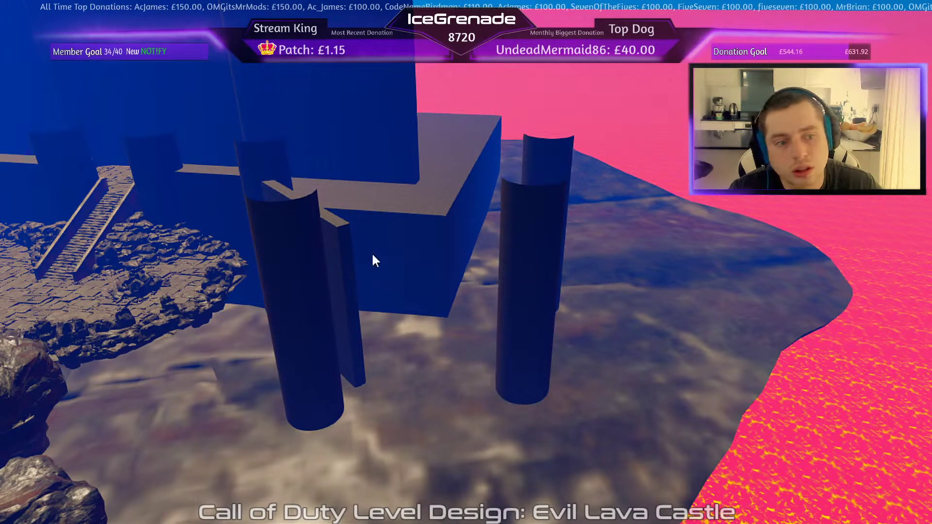
- Reshape the angled wall section so its free end meets the repositioned corner tower
{"action": "left_click", "coordinate": [326, 267]}
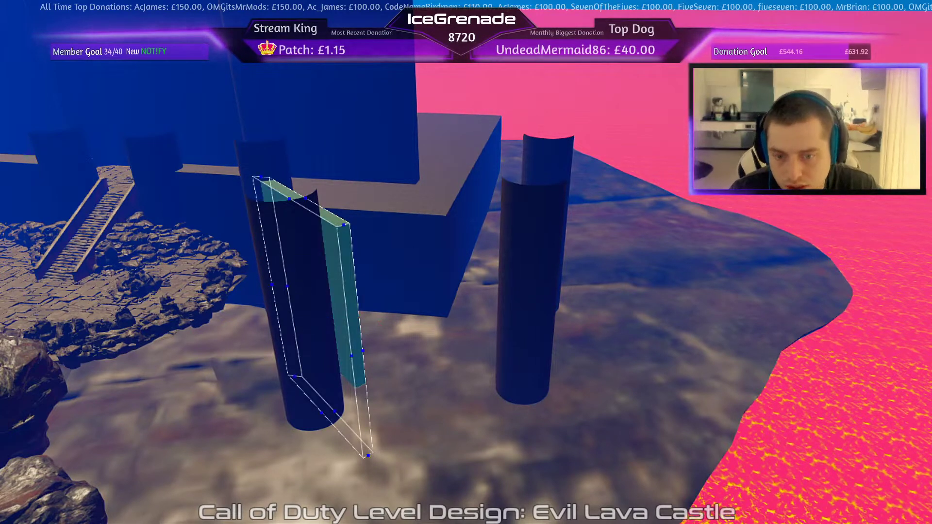
{"action": "left_click_drag", "start_coordinate": [352, 356], "coordinate": [296, 377]}
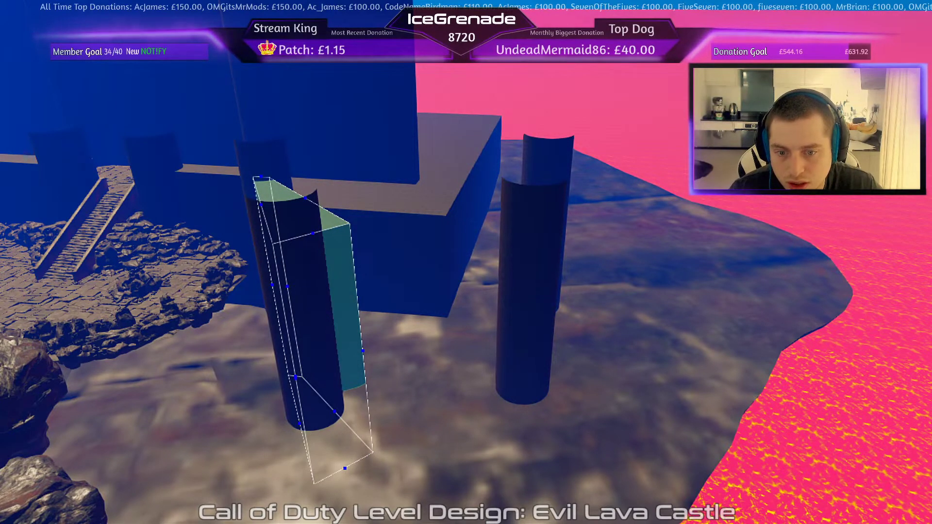
{"action": "left_click_drag", "start_coordinate": [363, 349], "coordinate": [313, 372]}
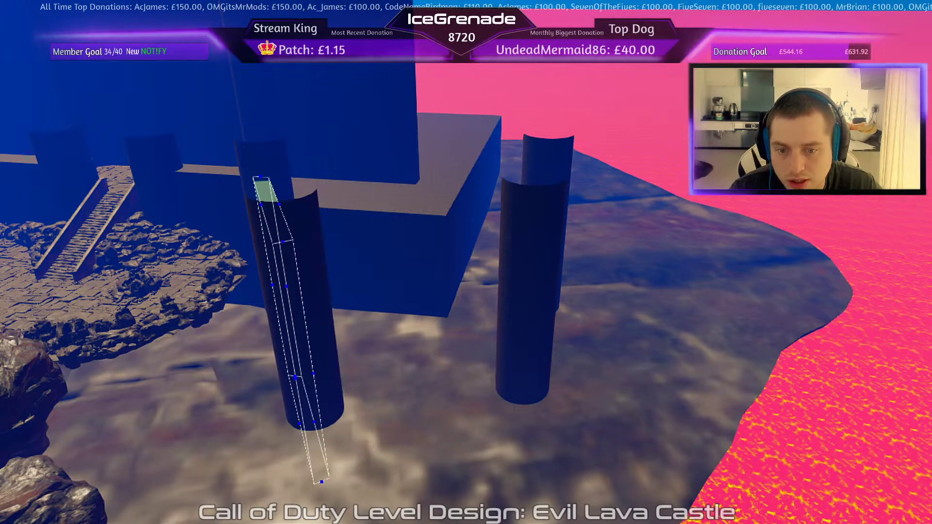
{"action": "key", "text": "Delete"}
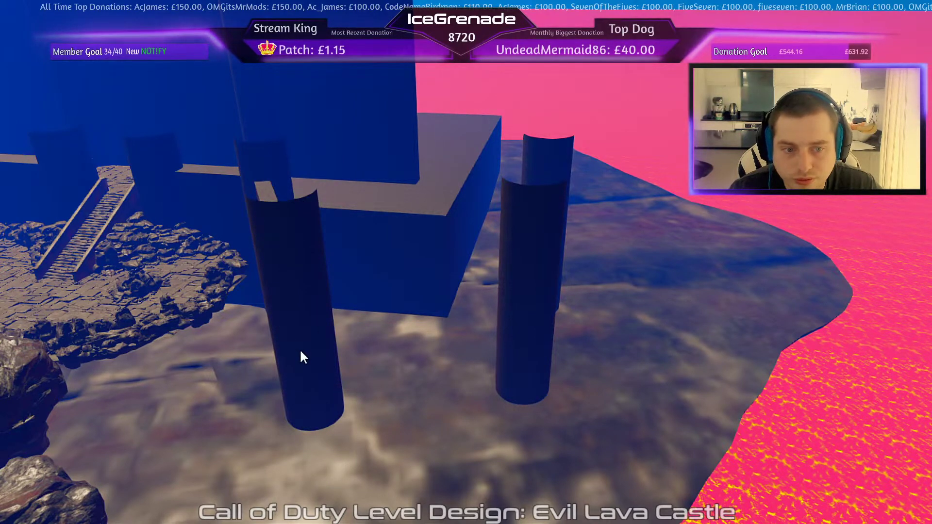
- Nudge the tower at the inner end of the angled wall section slightly toward the stairs
{"action": "right_click_drag", "start_coordinate": [301, 356], "coordinate": [302, 191]}
{"action": "left_click", "coordinate": [304, 190], "text": "shift"}
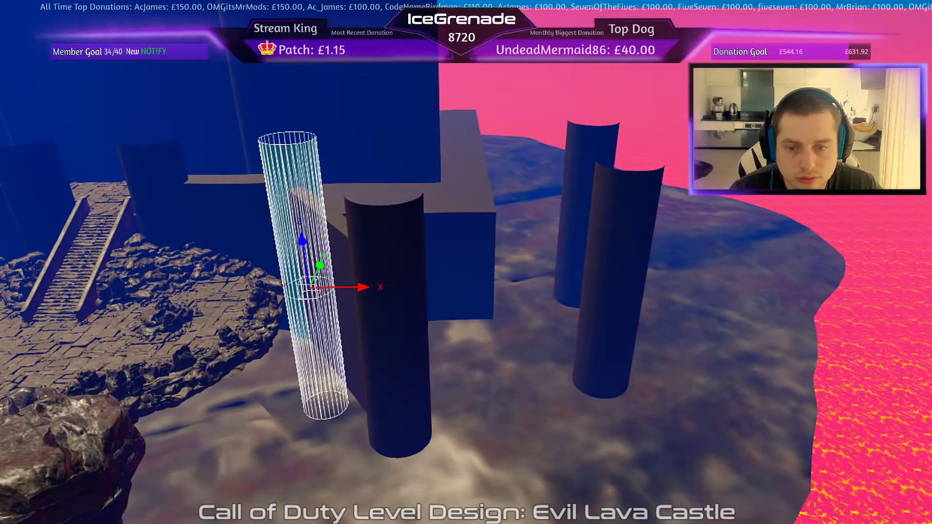
{"action": "left_click_drag", "start_coordinate": [310, 287], "coordinate": [306, 289]}
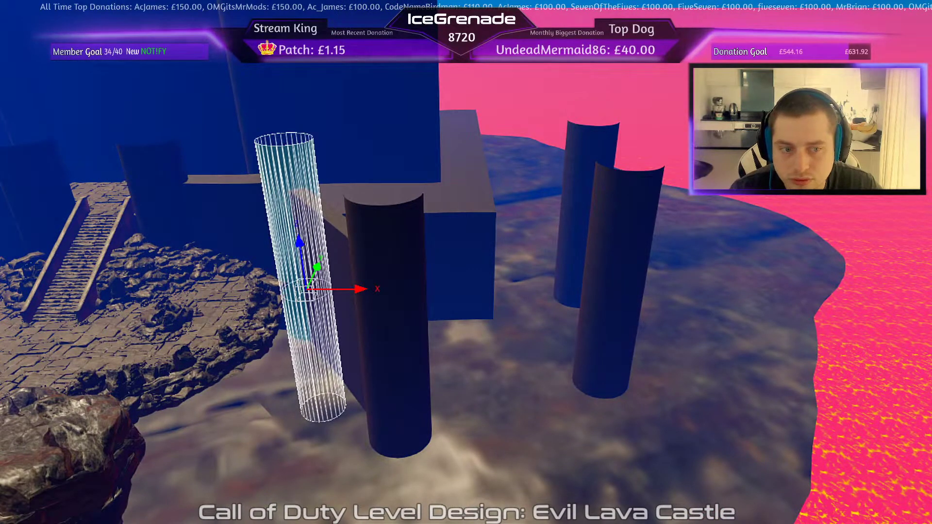
{"action": "key", "text": "Escape"}
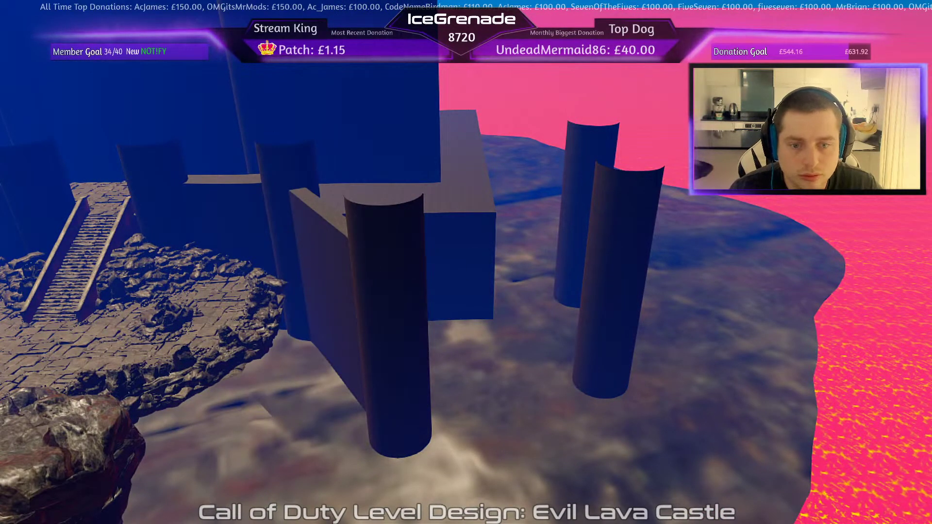
- Duplicate the angled wall section and rotate the copy to span the gap between the corner tower and the nearer outer tower
{"action": "left_click", "coordinate": [310, 249]}
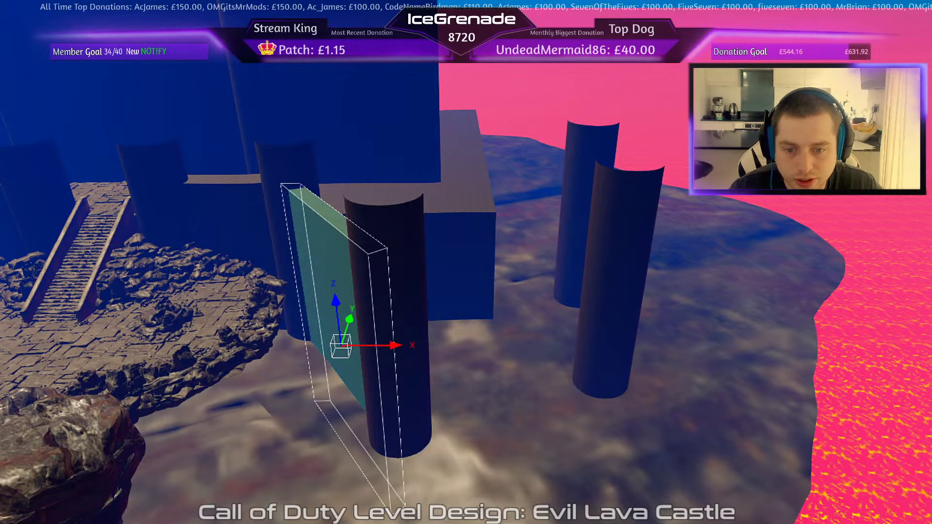
{"action": "key", "text": "Escape"}
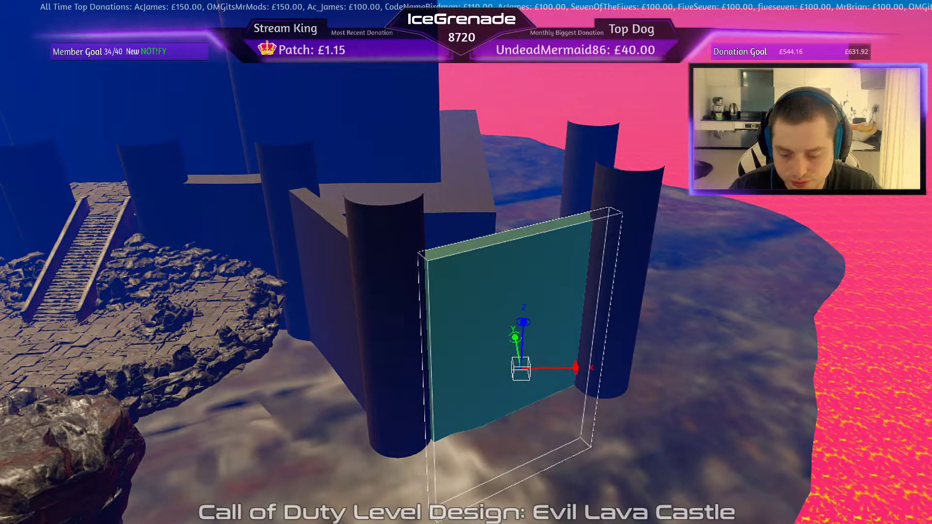
{"action": "left_click_drag", "start_coordinate": [520, 368], "coordinate": [502, 376]}
{"action": "key", "text": "e"}
{"action": "mouse_move", "coordinate": [504, 329]}
{"action": "left_mouse_down"}
{"action": "mouse_move", "coordinate": [528, 329]}
{"action": "mouse_move", "coordinate": [505, 329]}
{"action": "mouse_move", "coordinate": [523, 329]}
{"action": "mouse_move", "coordinate": [515, 329]}
{"action": "left_mouse_up"}
{"action": "left_click_drag", "start_coordinate": [503, 375], "coordinate": [506, 373]}
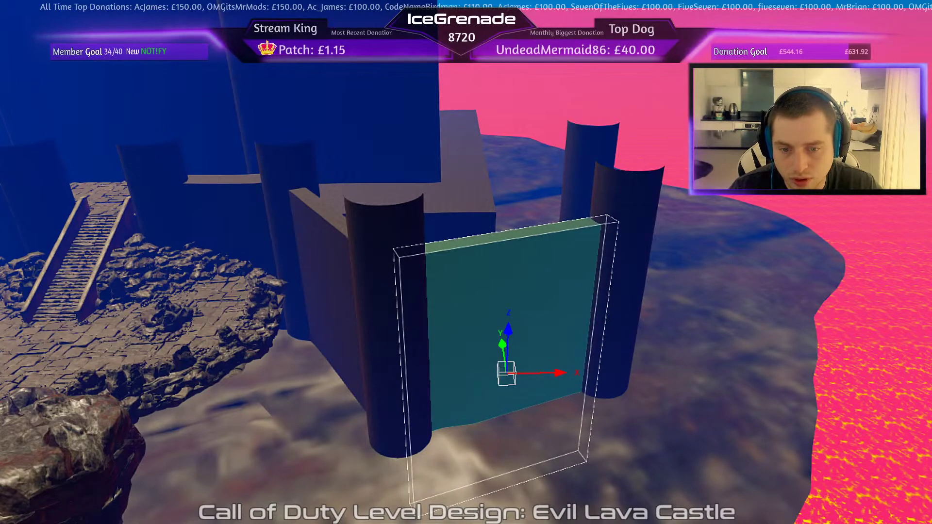
{"action": "key", "text": "Escape"}
- Fit another low wall section between the two outer right towers
{"action": "left_click", "coordinate": [587, 196], "text": "shift"}
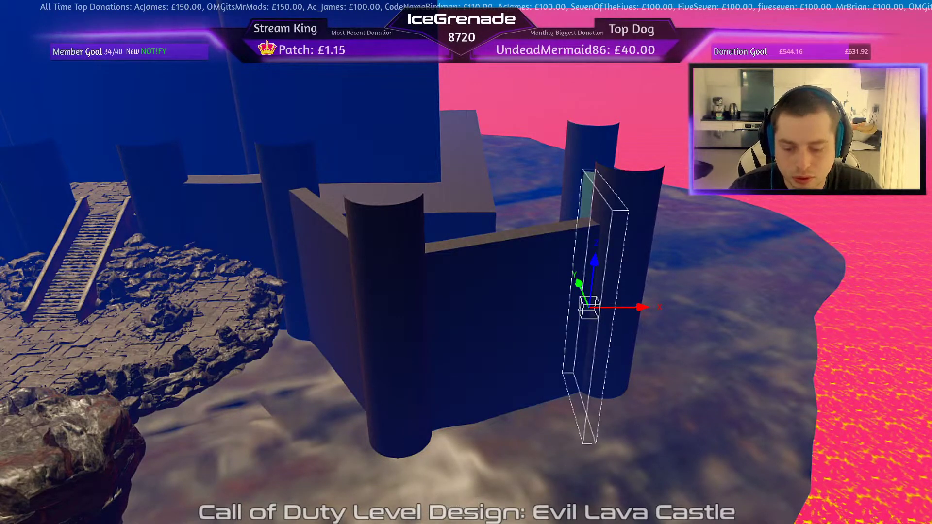
{"action": "mouse_move", "coordinate": [595, 258]}
{"action": "left_mouse_down"}
{"action": "mouse_move", "coordinate": [586, 258]}
{"action": "mouse_move", "coordinate": [598, 258]}
{"action": "left_mouse_up"}
{"action": "key", "text": "Escape"}
- Paste another wall section and rotate it to run from the farther outer tower back toward the platform
{"action": "key", "text": "ctrl+v"}
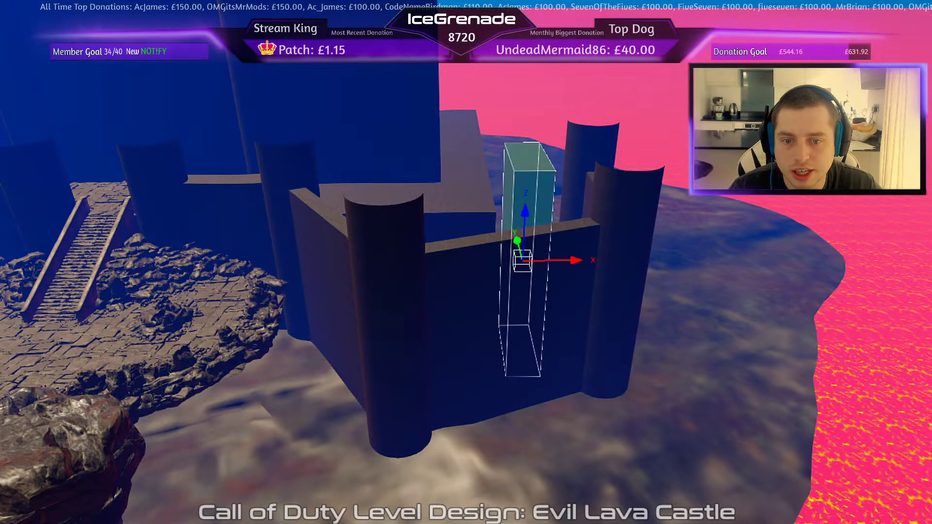
{"action": "left_click_drag", "start_coordinate": [522, 262], "coordinate": [512, 267]}
{"action": "left_click_drag", "start_coordinate": [515, 215], "coordinate": [546, 215]}
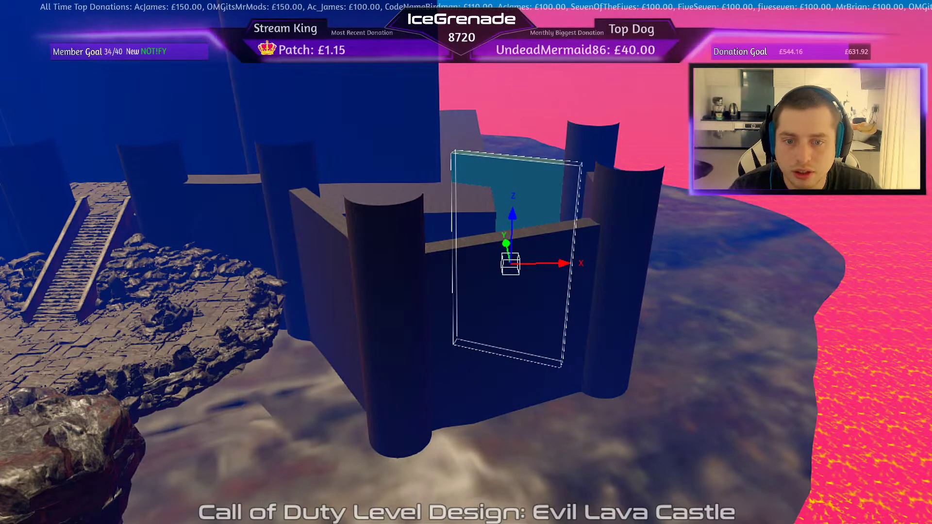
{"action": "key", "text": "Escape"}
- Duplicate the nearer outer tower and raise the copy above the free end of the tall back wall
{"action": "left_click", "coordinate": [616, 283], "text": "shift"}
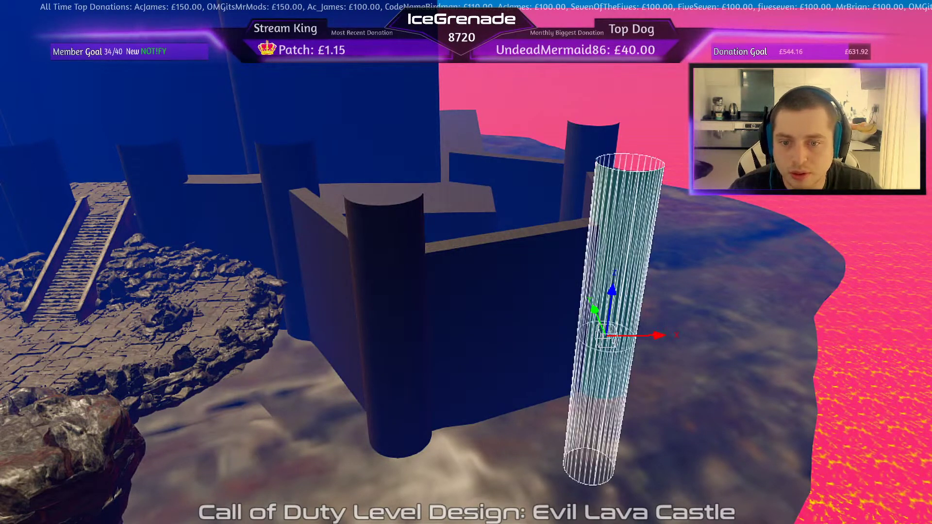
{"action": "key", "text": "ctrl+v"}
{"action": "right_click_drag", "start_coordinate": [371, 316], "coordinate": [362, 345]}
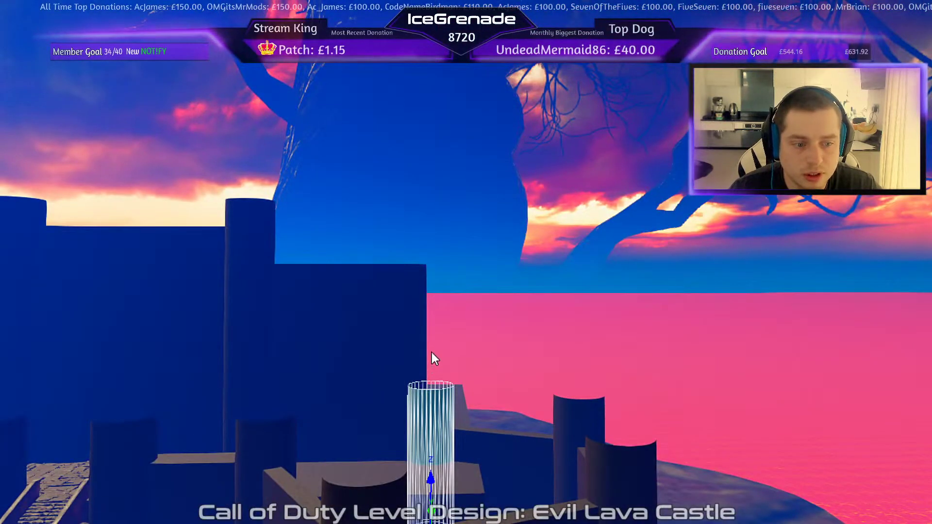
{"action": "mouse_move", "coordinate": [431, 353]}
{"action": "left_mouse_down"}
{"action": "mouse_move", "coordinate": [412, 94]}
{"action": "mouse_move", "coordinate": [432, 230]}
{"action": "left_mouse_up"}
{"action": "key", "text": "Escape"}
- Select a rock on the plateau's edge and place a copy in the open ground below the corner tower
{"action": "right_click_drag", "start_coordinate": [442, 321], "coordinate": [415, 342]}
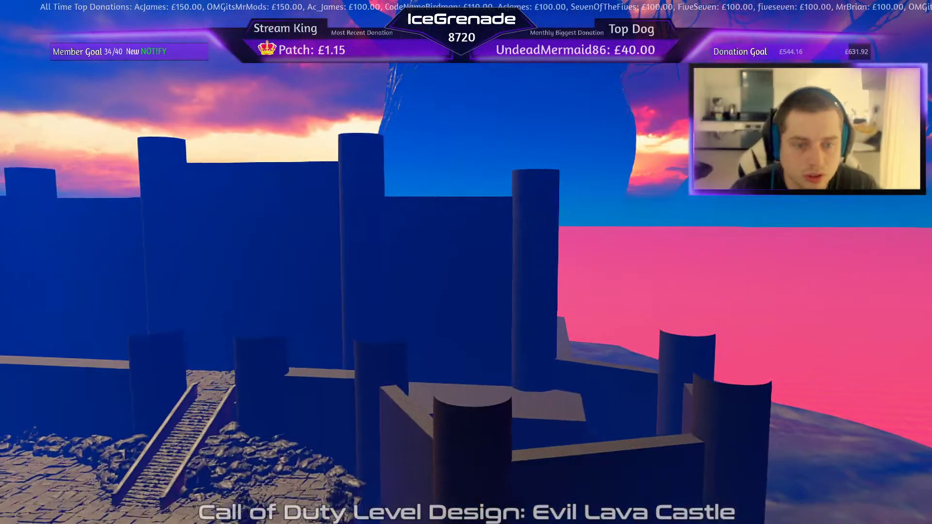
{"action": "right_click_drag", "start_coordinate": [478, 331], "coordinate": [409, 330]}
{"action": "right_click_drag", "start_coordinate": [572, 349], "coordinate": [703, 383]}
{"action": "left_click", "coordinate": [420, 332], "text": "shift"}
{"action": "right_click_drag", "start_coordinate": [420, 332], "coordinate": [481, 359]}
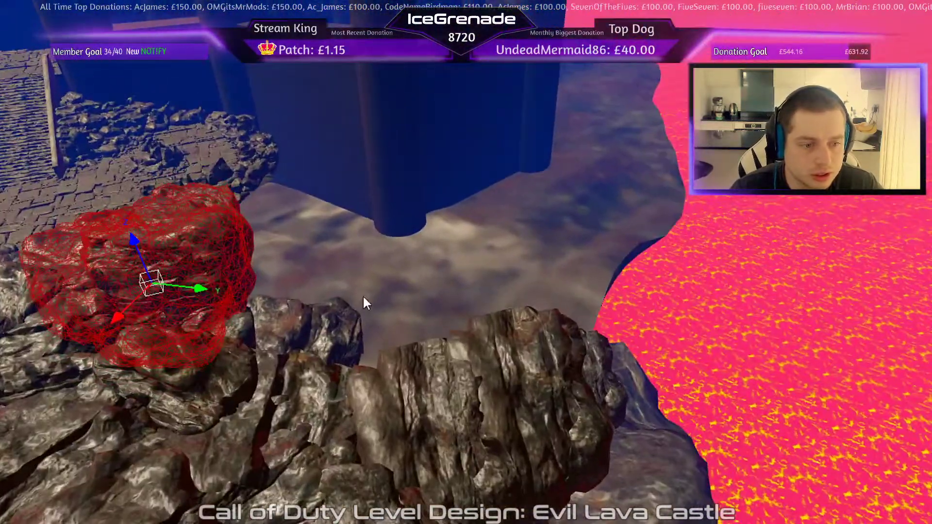
{"action": "key", "text": "ctrl+v"}
{"action": "right_click_drag", "start_coordinate": [432, 261], "coordinate": [390, 254]}
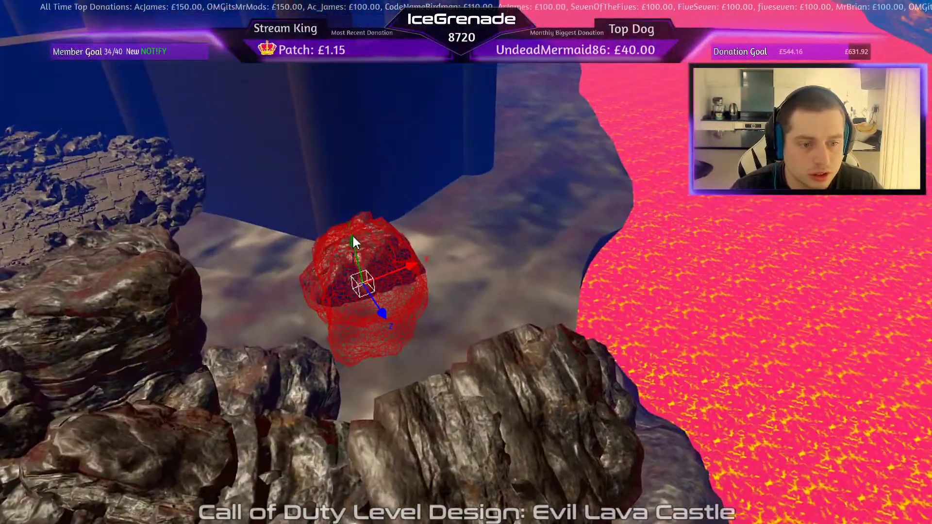
{"action": "left_click_drag", "start_coordinate": [352, 241], "coordinate": [391, 176]}
- Paste more copies of the rock and stack them into a pile around the base of the corner tower
{"action": "key", "text": "ctrl+v"}
{"action": "key", "text": "ctrl+v"}
{"action": "left_click_drag", "start_coordinate": [433, 214], "coordinate": [422, 174]}
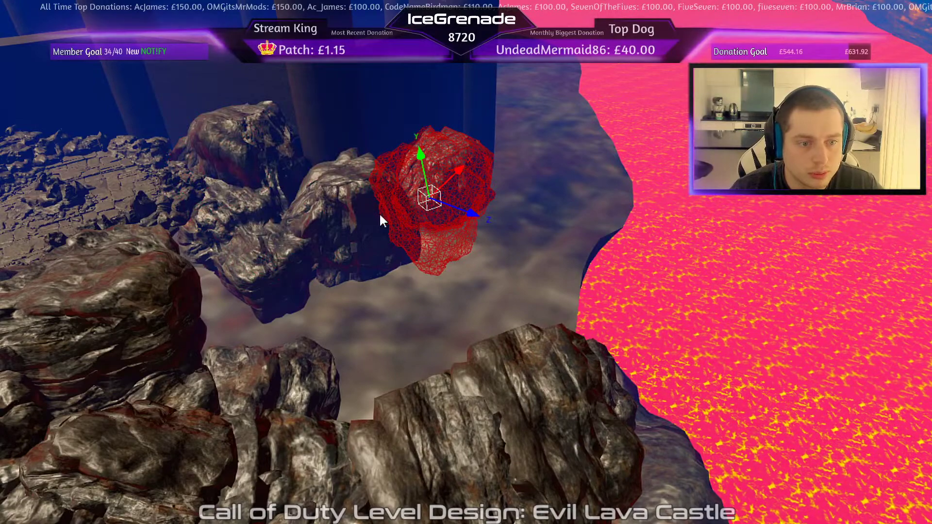
{"action": "left_click_drag", "start_coordinate": [380, 211], "coordinate": [360, 112]}
{"action": "key", "text": "ctrl+v"}
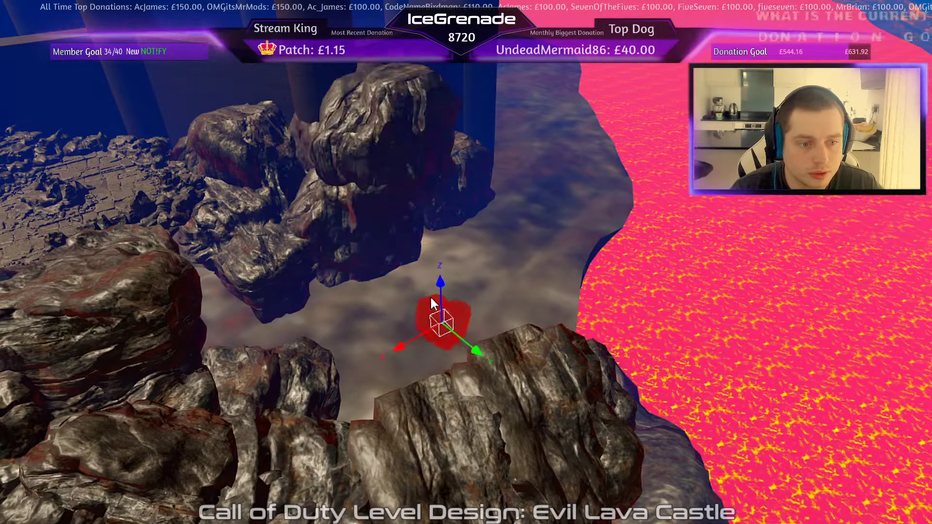
{"action": "left_click_drag", "start_coordinate": [430, 297], "coordinate": [394, 135]}
{"action": "scroll", "coordinate": [364, 311], "scroll_direction": "up", "scroll_amount": 2}
{"action": "key", "text": "ctrl+v"}
{"action": "key", "text": "ctrl+v"}
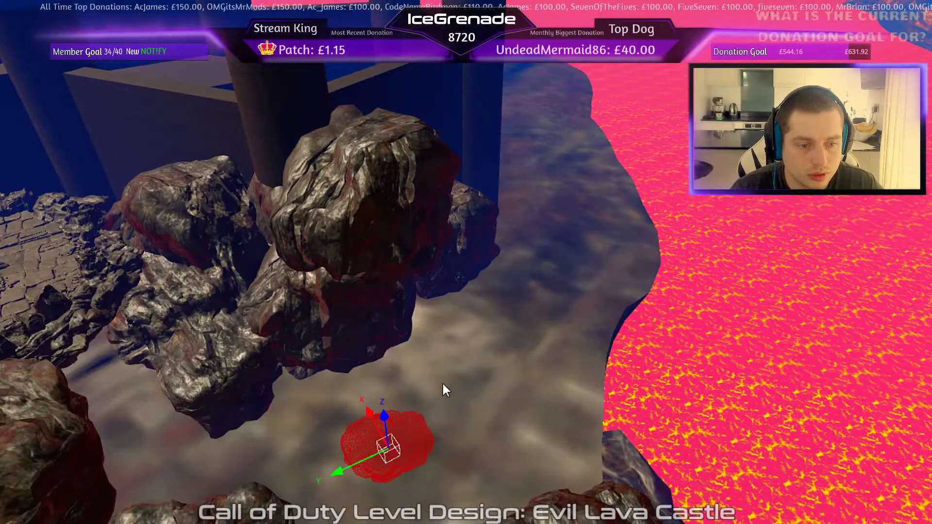
{"action": "right_click_drag", "start_coordinate": [443, 383], "coordinate": [439, 327]}
{"action": "key", "text": "ctrl+v"}
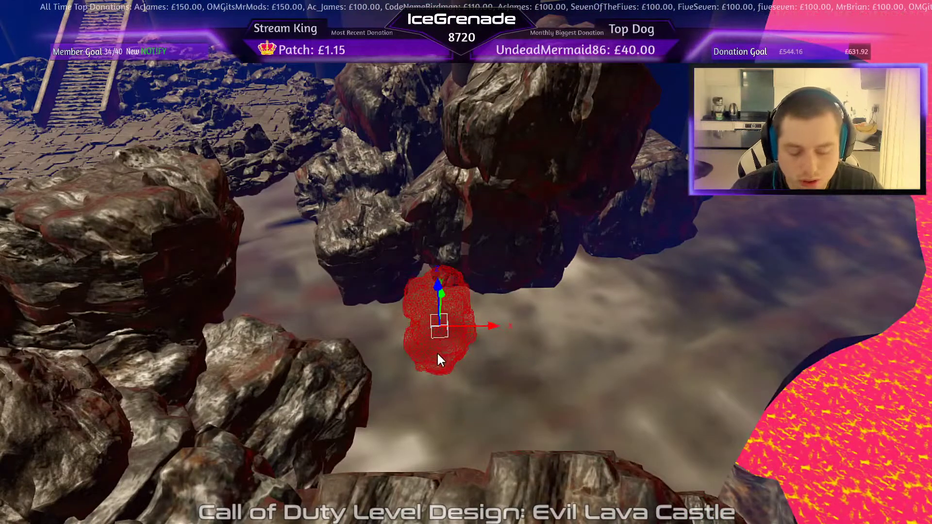
{"action": "key", "text": "BackSpace"}
{"action": "scroll", "coordinate": [439, 348], "scroll_direction": "down", "scroll_amount": 3}
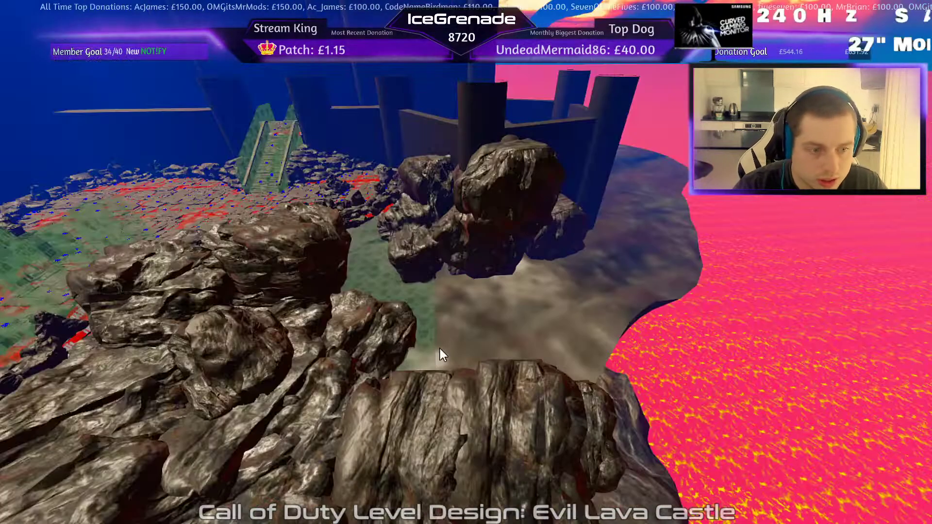
{"action": "left_click", "coordinate": [423, 318]}
{"action": "key", "text": "Escape"}
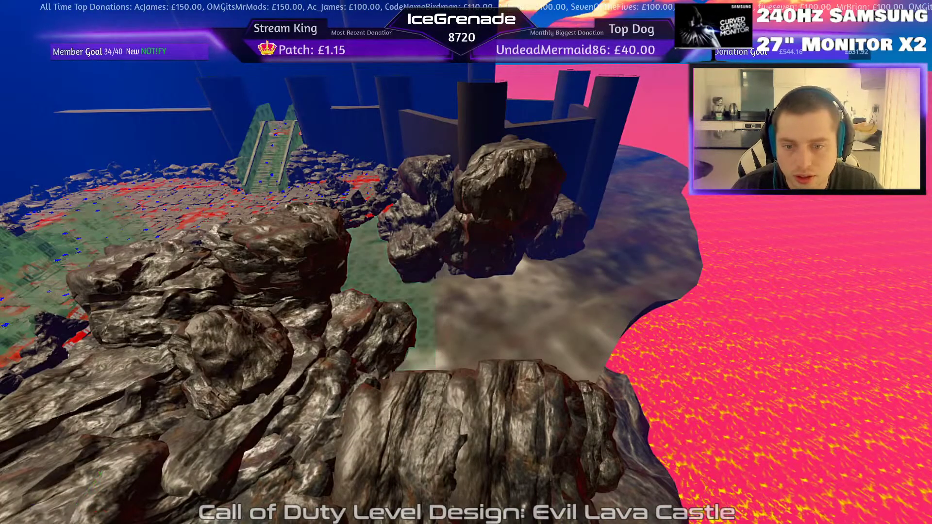
{"action": "key", "text": "Escape"}
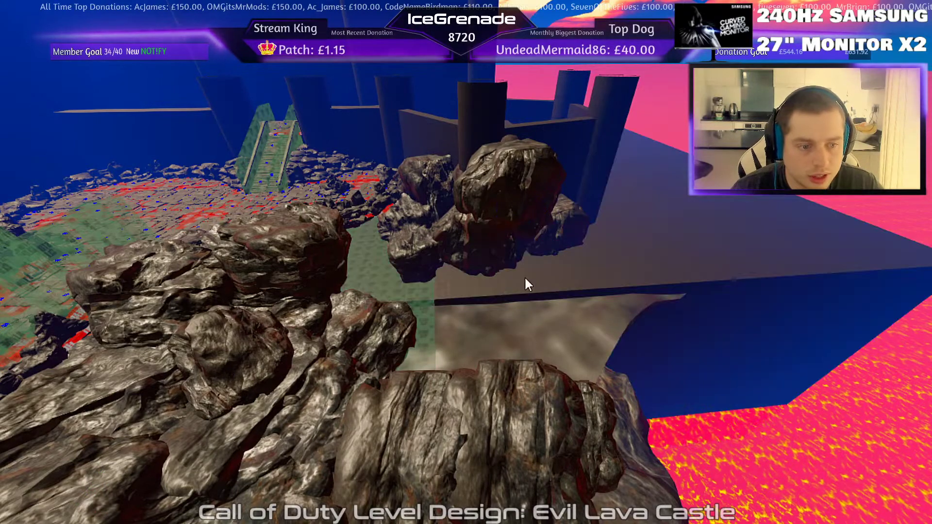
{"action": "left_click", "coordinate": [565, 261]}
{"action": "left_click_drag", "start_coordinate": [495, 242], "coordinate": [503, 264]}
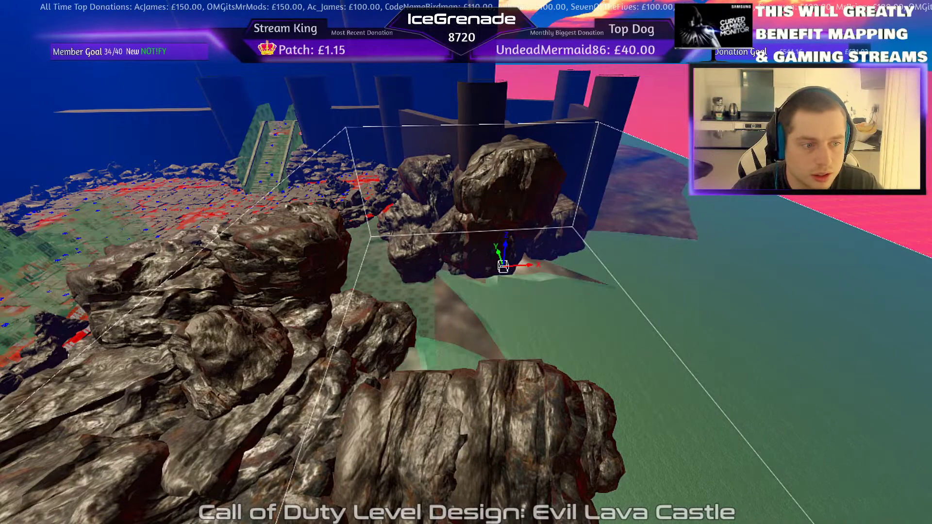
{"action": "left_click_drag", "start_coordinate": [247, 214], "coordinate": [365, 250]}
{"action": "key", "text": "Escape"}
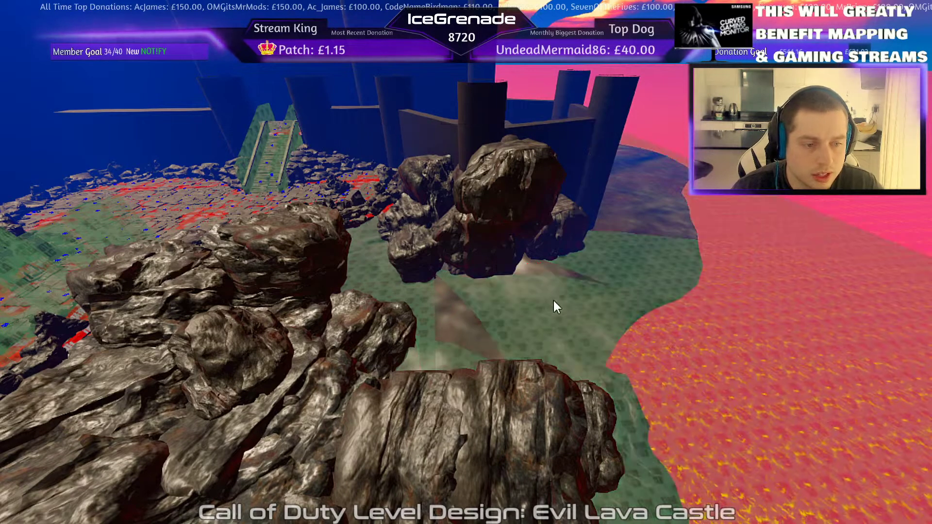
- Duplicate a rock from the pile and place the copy in front of it, toward the lava side
{"action": "left_click", "coordinate": [493, 258], "text": "shift"}
{"action": "scroll", "coordinate": [469, 266], "scroll_direction": "up", "scroll_amount": 5}
{"action": "right_click_drag", "start_coordinate": [526, 330], "coordinate": [527, 327]}
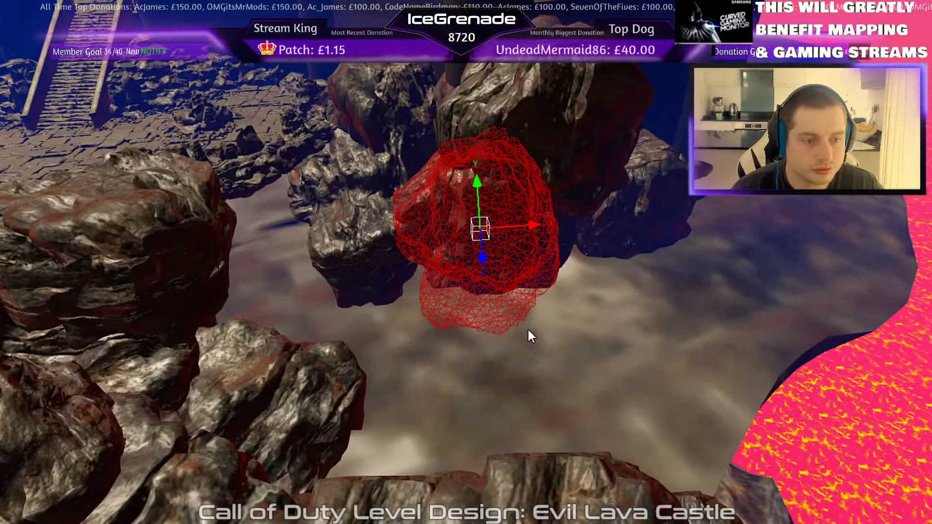
{"action": "key", "text": "ctrl+v"}
{"action": "left_click_drag", "start_coordinate": [606, 311], "coordinate": [610, 292]}
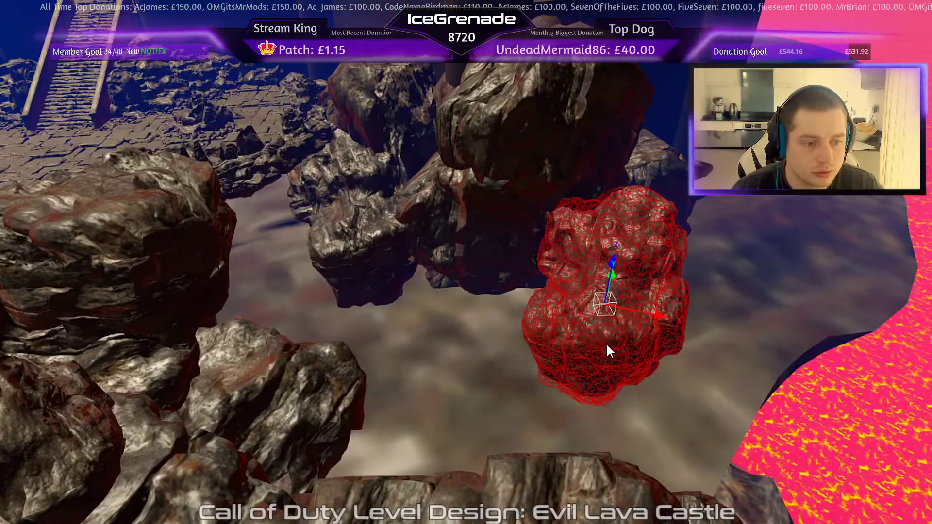
{"action": "mouse_move", "coordinate": [606, 342]}
{"action": "right_mouse_down"}
{"action": "mouse_move", "coordinate": [626, 281]}
{"action": "mouse_move", "coordinate": [597, 296]}
{"action": "mouse_move", "coordinate": [604, 359]}
{"action": "mouse_move", "coordinate": [585, 364]}
{"action": "mouse_move", "coordinate": [640, 384]}
{"action": "mouse_move", "coordinate": [553, 359]}
{"action": "mouse_move", "coordinate": [612, 335]}
{"action": "right_mouse_up"}
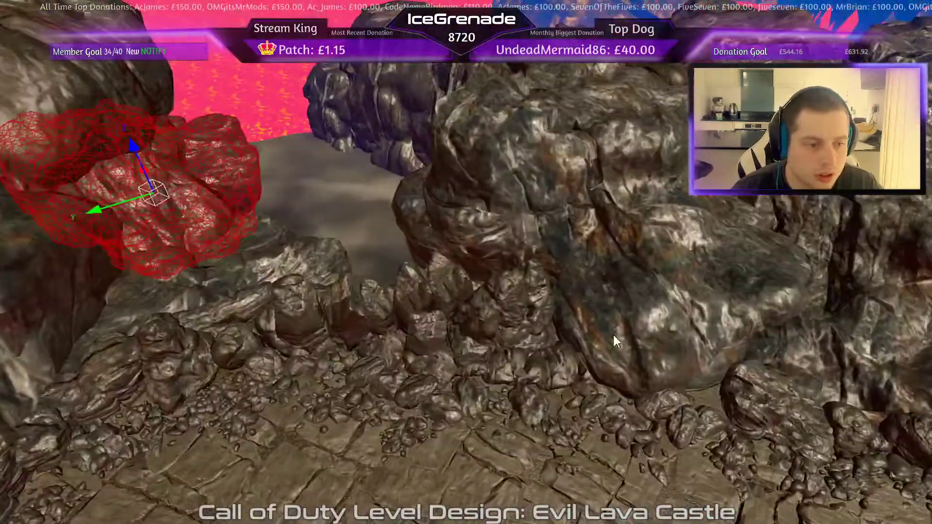
- Paste further rocks into the gap between the plateau's rocky edge and the tower pile and adjust their placement
{"action": "key", "text": "ctrl+v"}
{"action": "right_click_drag", "start_coordinate": [379, 345], "coordinate": [321, 467]}
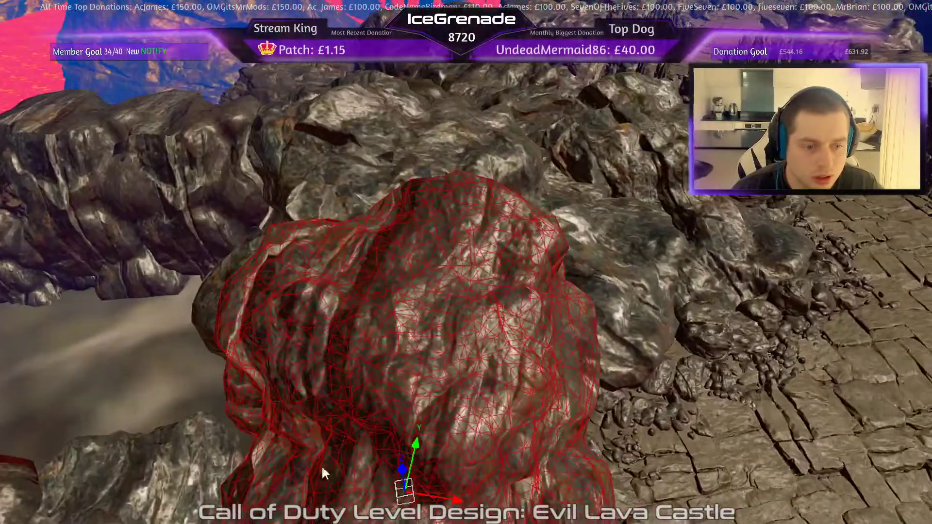
{"action": "key", "text": "ctrl+v"}
{"action": "right_click_drag", "start_coordinate": [221, 442], "coordinate": [409, 434]}
{"action": "left_click_drag", "start_coordinate": [495, 456], "coordinate": [480, 293]}
{"action": "right_click_drag", "start_coordinate": [481, 293], "coordinate": [528, 376]}
{"action": "left_click_drag", "start_coordinate": [546, 363], "coordinate": [553, 386]}
{"action": "right_click_drag", "start_coordinate": [553, 382], "coordinate": [514, 370]}
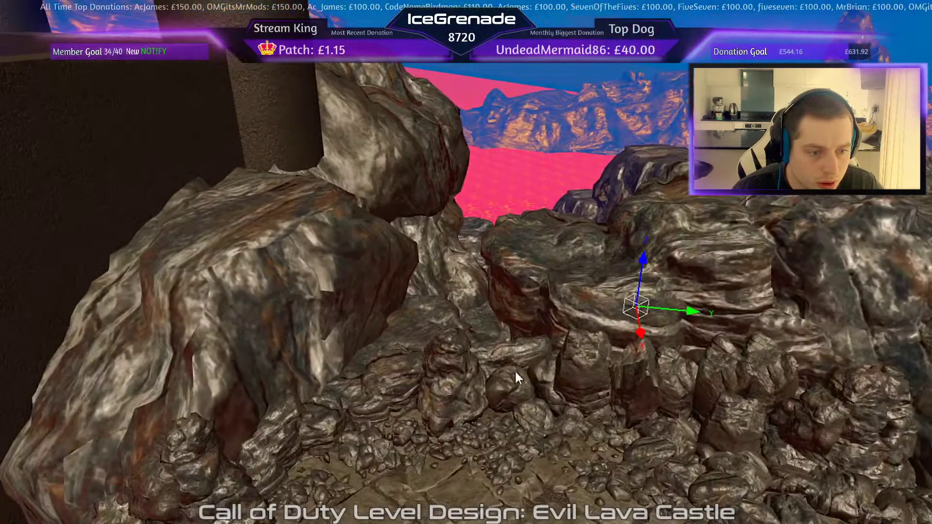
- Move and rotate a rock to close the opening between the tower rocks and the plateau's rocky edge
{"action": "left_click", "coordinate": [490, 338], "text": "shift"}
{"action": "left_click_drag", "start_coordinate": [495, 306], "coordinate": [624, 294]}
{"action": "left_click_drag", "start_coordinate": [641, 330], "coordinate": [454, 414]}
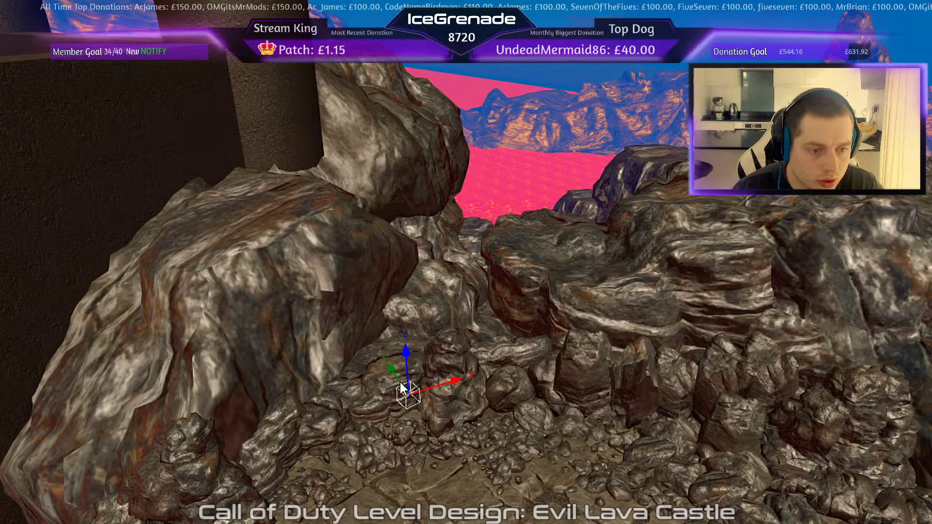
{"action": "left_click_drag", "start_coordinate": [401, 387], "coordinate": [471, 364]}
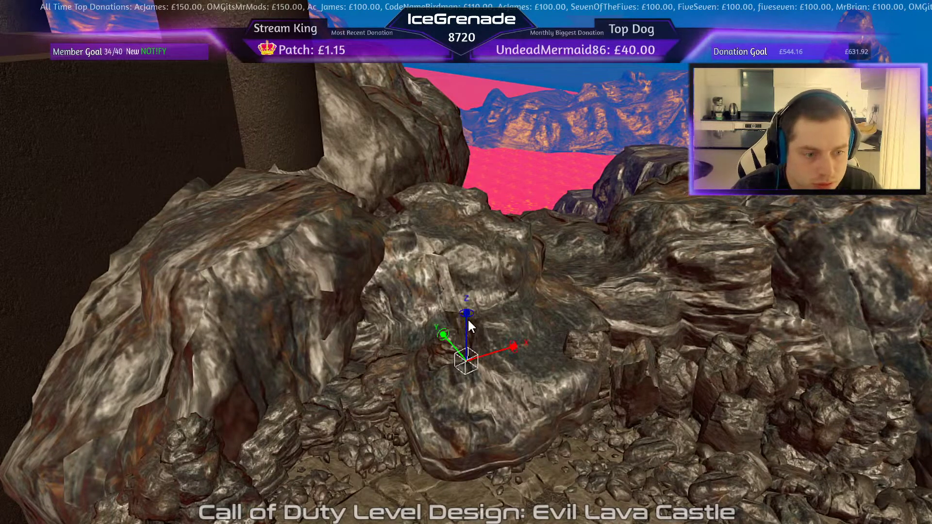
{"action": "left_click_drag", "start_coordinate": [469, 327], "coordinate": [609, 336]}
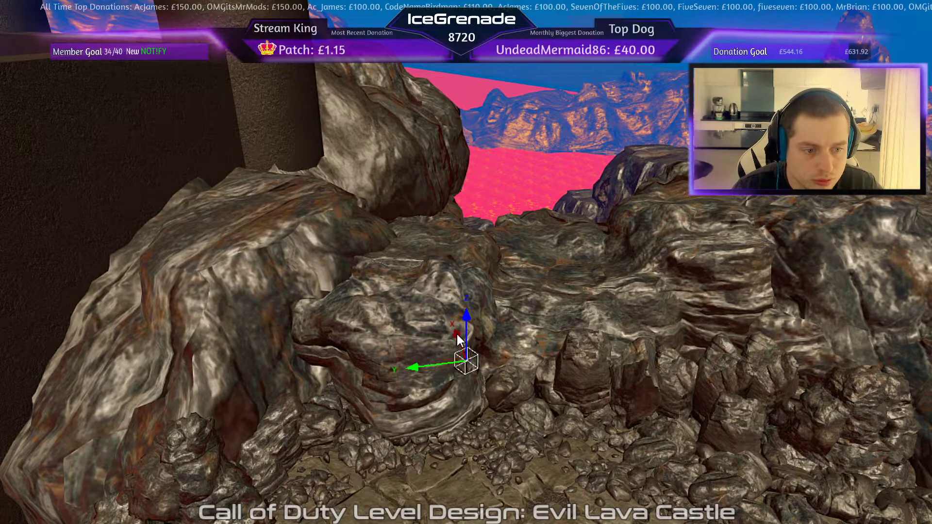
{"action": "left_click_drag", "start_coordinate": [457, 335], "coordinate": [444, 306]}
- Raise a smaller rock and fit it against the foot of the corner tower, beside the large boulder
{"action": "right_click_drag", "start_coordinate": [445, 305], "coordinate": [402, 351]}
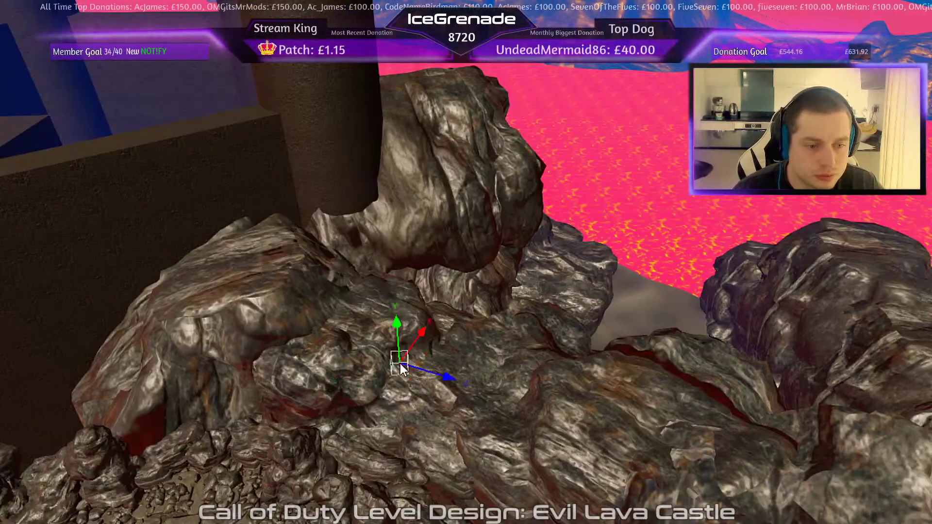
{"action": "left_click_drag", "start_coordinate": [392, 319], "coordinate": [362, 208]}
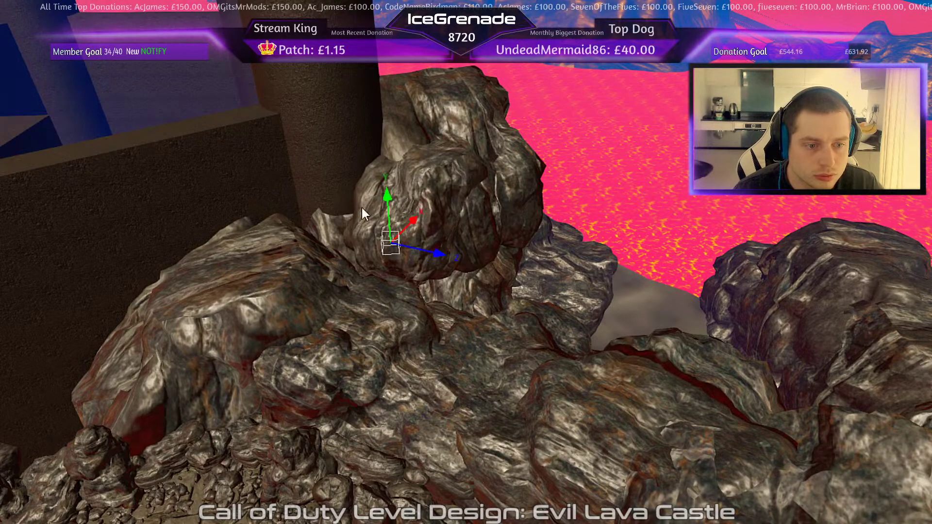
{"action": "left_click_drag", "start_coordinate": [434, 251], "coordinate": [362, 263]}
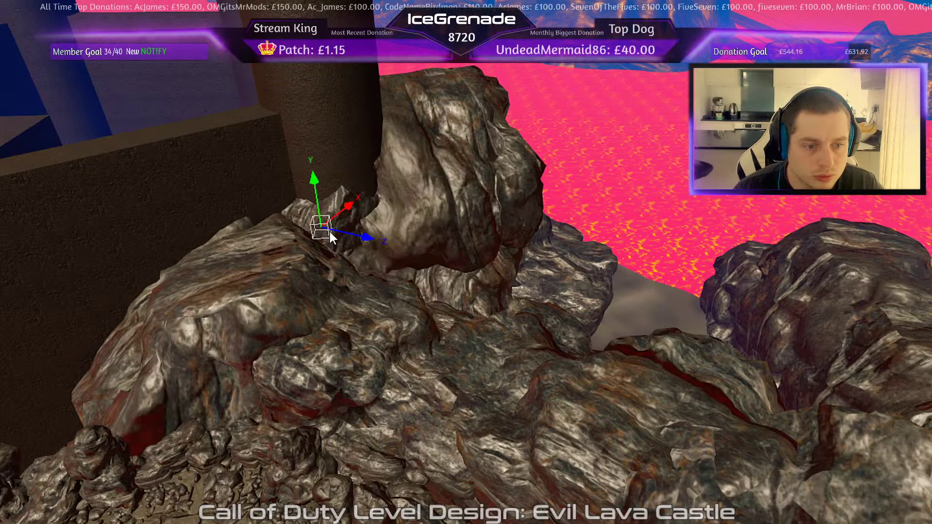
{"action": "left_click_drag", "start_coordinate": [351, 203], "coordinate": [342, 213]}
{"action": "left_click_drag", "start_coordinate": [353, 248], "coordinate": [402, 273]}
{"action": "left_click_drag", "start_coordinate": [379, 227], "coordinate": [361, 239]}
- Paste another rock, raise it behind the gap in the rocky edge and scale it up
{"action": "right_click_drag", "start_coordinate": [411, 311], "coordinate": [455, 329]}
{"action": "key", "text": "ctrl+v"}
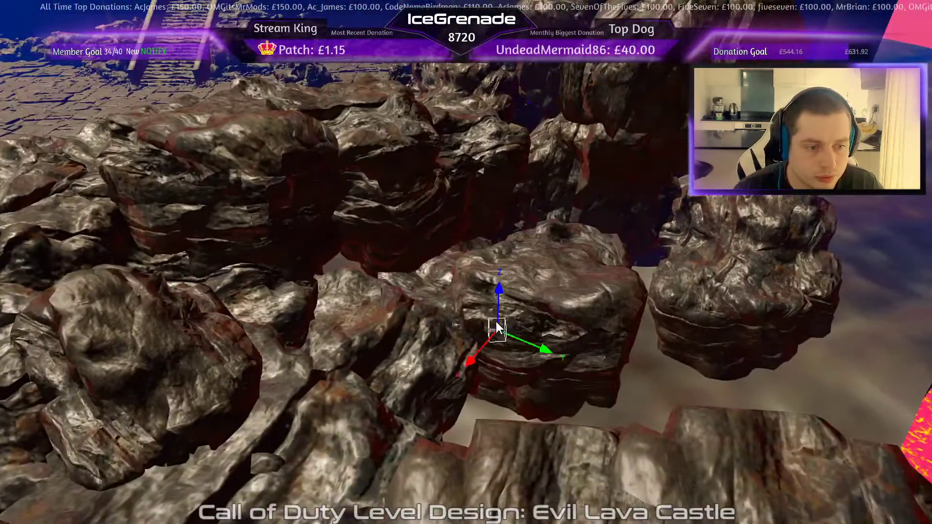
{"action": "left_click_drag", "start_coordinate": [499, 292], "coordinate": [474, 136]}
{"action": "right_click_drag", "start_coordinate": [473, 135], "coordinate": [544, 97]}
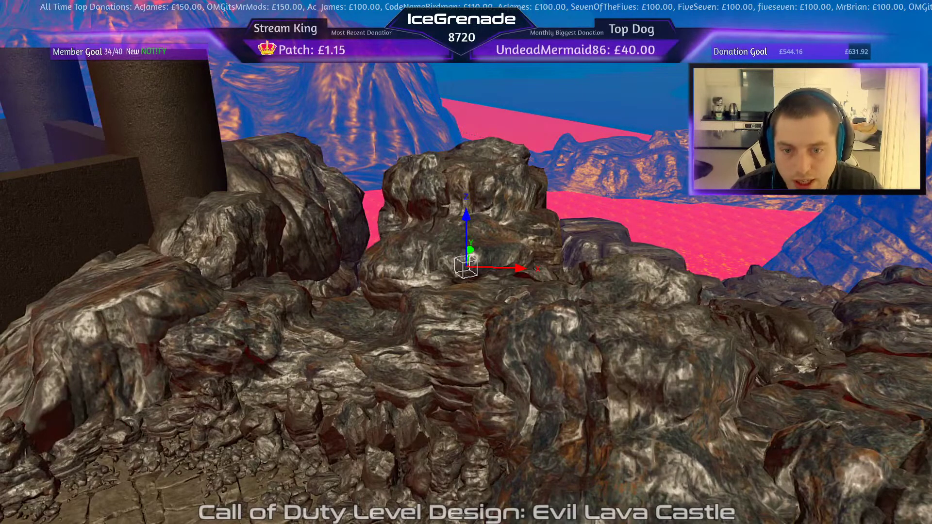
{"action": "key", "text": "Return"}
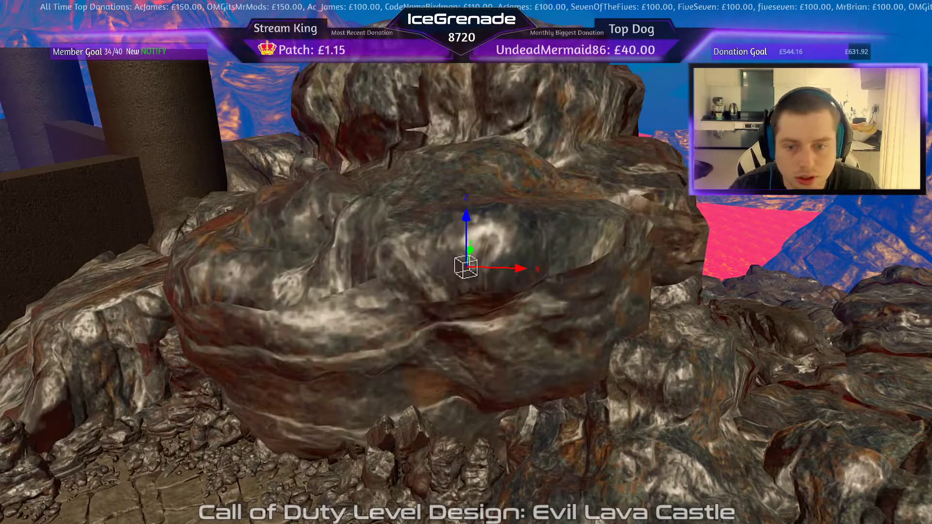
{"action": "key", "text": "Return"}
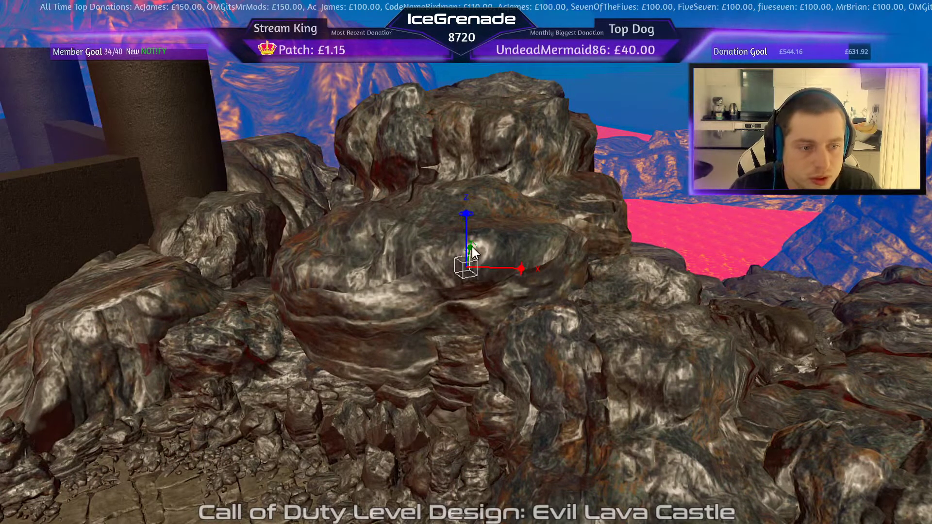
- Rotate the enlarged rock onto its side, shift it toward the tower and lower it into the rocky edge
{"action": "left_click_drag", "start_coordinate": [472, 246], "coordinate": [311, 163]}
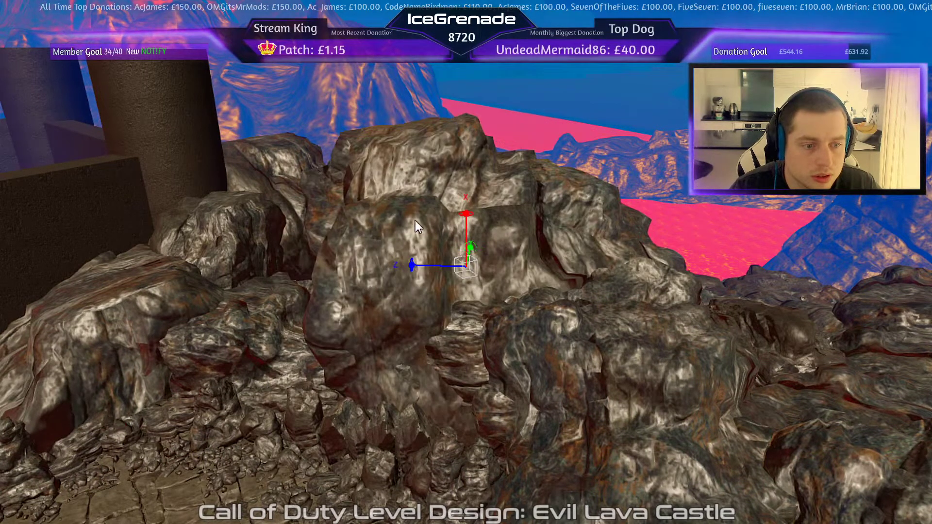
{"action": "left_click_drag", "start_coordinate": [465, 212], "coordinate": [416, 222]}
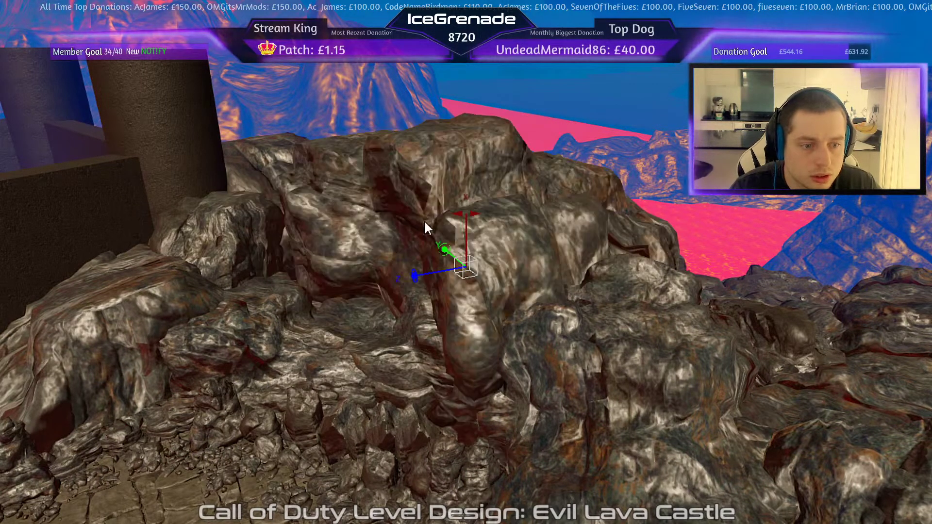
{"action": "key", "text": "ctrl+z"}
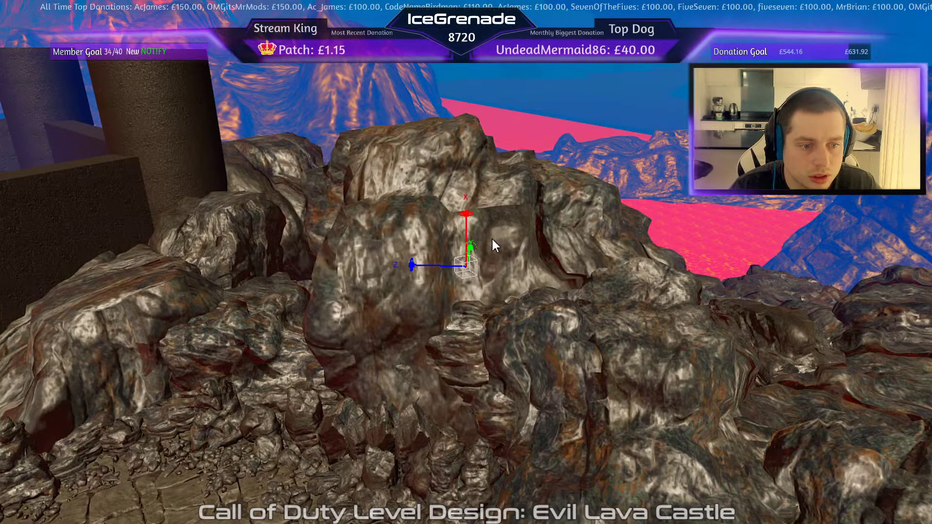
{"action": "left_click_drag", "start_coordinate": [475, 248], "coordinate": [475, 227]}
{"action": "left_click_drag", "start_coordinate": [420, 247], "coordinate": [348, 226]}
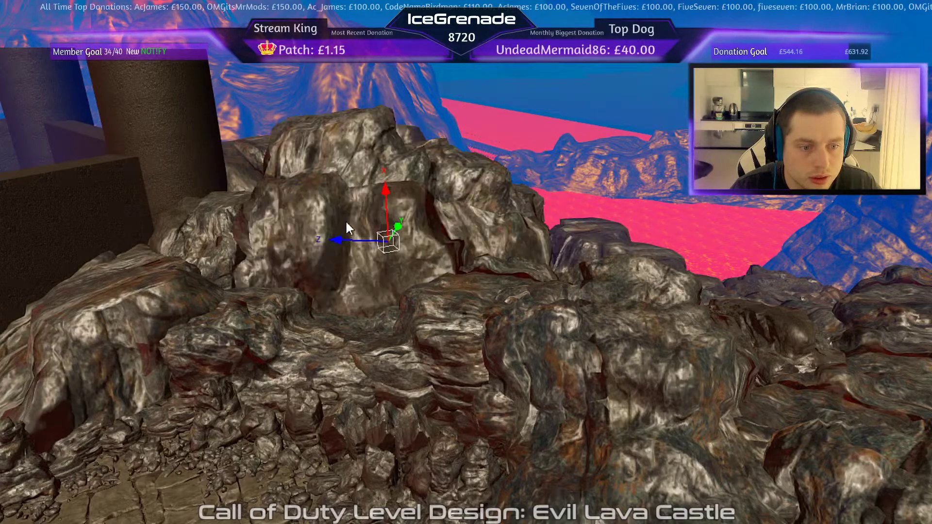
{"action": "left_click_drag", "start_coordinate": [386, 188], "coordinate": [382, 229]}
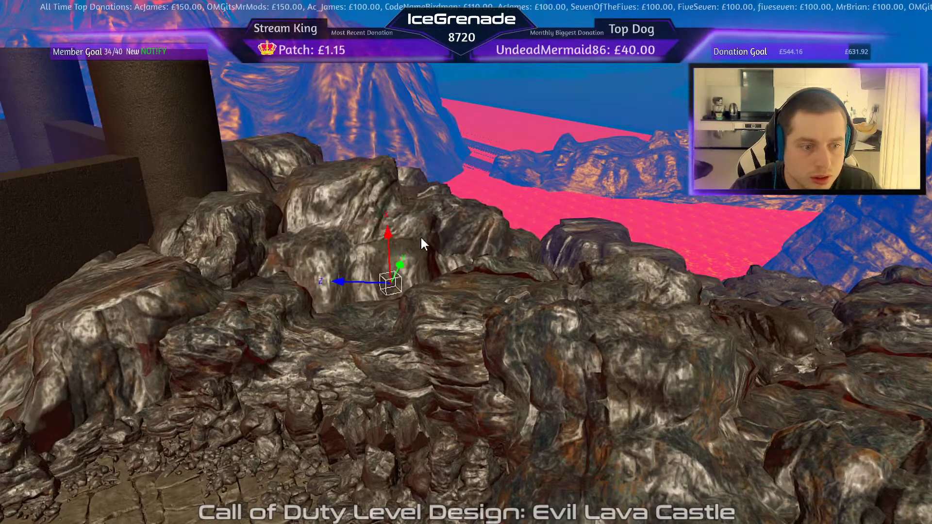
- Raise the rock on the cliff side above the lava, shift it sideways and bring it out from the cliff face
{"action": "mouse_move", "coordinate": [420, 236]}
{"action": "right_mouse_down"}
{"action": "mouse_move", "coordinate": [412, 271]}
{"action": "mouse_move", "coordinate": [368, 291]}
{"action": "mouse_move", "coordinate": [367, 252]}
{"action": "mouse_move", "coordinate": [426, 245]}
{"action": "mouse_move", "coordinate": [495, 257]}
{"action": "mouse_move", "coordinate": [311, 257]}
{"action": "mouse_move", "coordinate": [339, 300]}
{"action": "mouse_move", "coordinate": [311, 277]}
{"action": "mouse_move", "coordinate": [373, 282]}
{"action": "mouse_move", "coordinate": [301, 284]}
{"action": "mouse_move", "coordinate": [339, 301]}
{"action": "mouse_move", "coordinate": [335, 267]}
{"action": "mouse_move", "coordinate": [420, 243]}
{"action": "right_mouse_up"}
{"action": "left_click", "coordinate": [425, 322]}
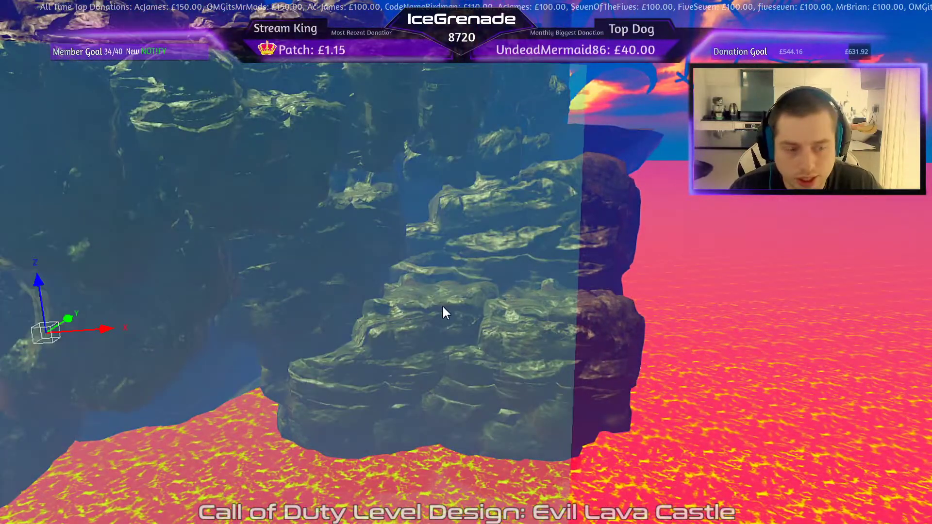
{"action": "left_click", "coordinate": [425, 316]}
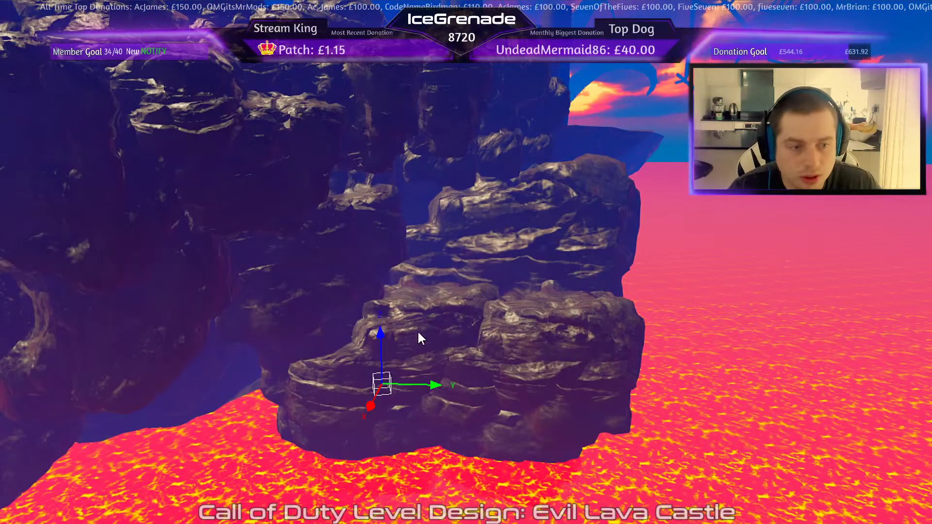
{"action": "left_click_drag", "start_coordinate": [417, 330], "coordinate": [399, 182]}
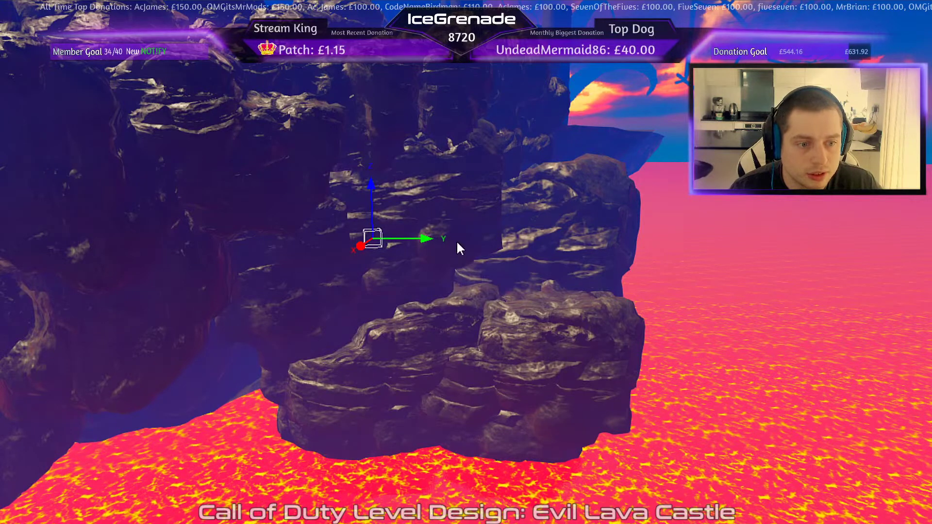
{"action": "left_click_drag", "start_coordinate": [430, 240], "coordinate": [464, 229]}
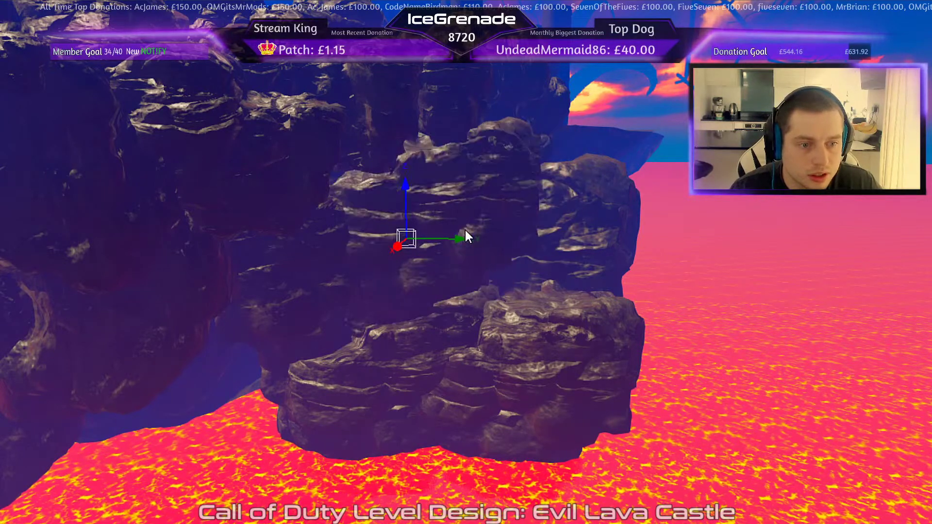
{"action": "mouse_move", "coordinate": [395, 246]}
{"action": "left_mouse_down"}
{"action": "mouse_move", "coordinate": [377, 258]}
{"action": "mouse_move", "coordinate": [380, 245]}
{"action": "left_mouse_up"}
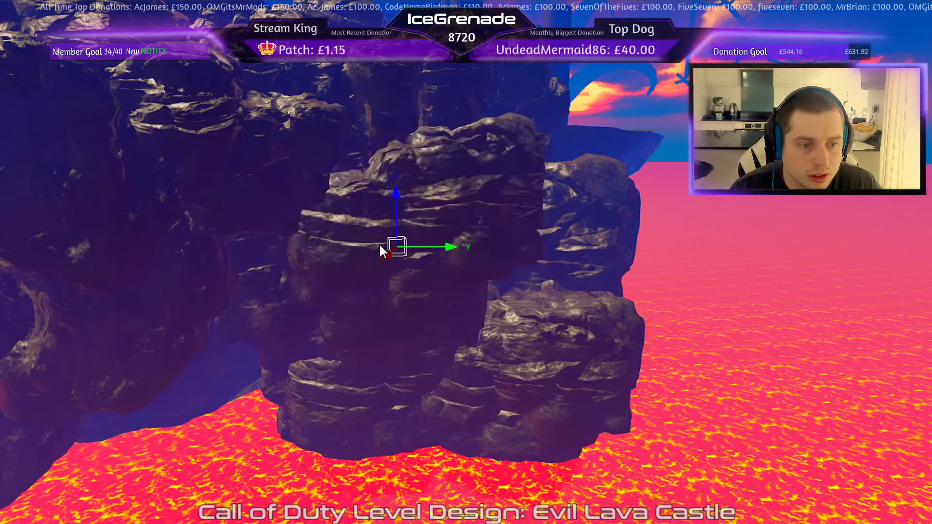
{"action": "key", "text": "Escape"}
- Make the castle's low front and right-hand walls much taller, extending them above their round towers
{"action": "right_click_drag", "start_coordinate": [379, 245], "coordinate": [380, 319]}
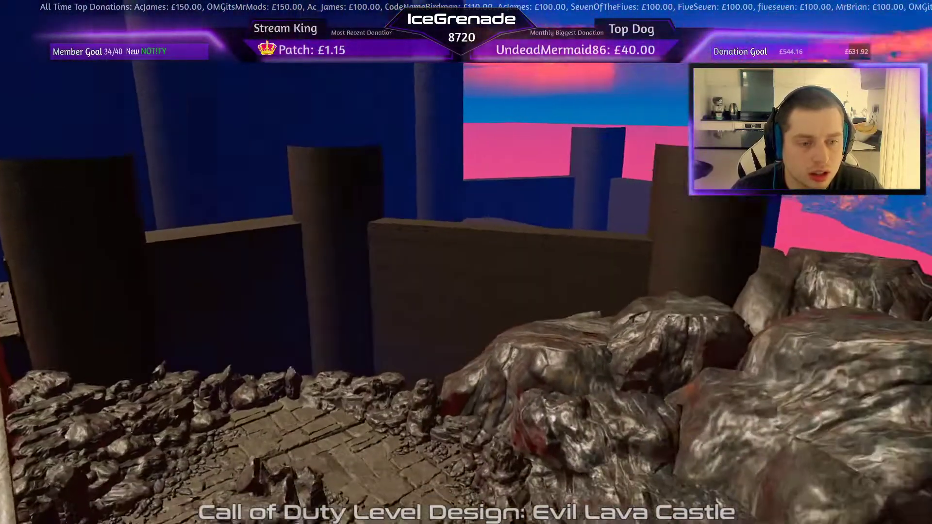
{"action": "left_click", "coordinate": [382, 312]}
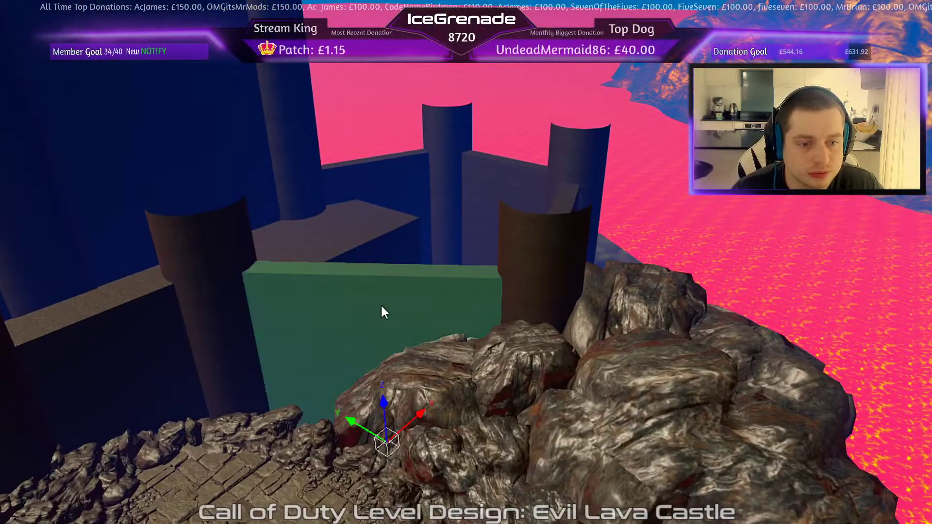
{"action": "left_click", "coordinate": [419, 167], "text": "shift"}
{"action": "left_click", "coordinate": [533, 191], "text": "shift"}
{"action": "left_click", "coordinate": [575, 204], "text": "shift"}
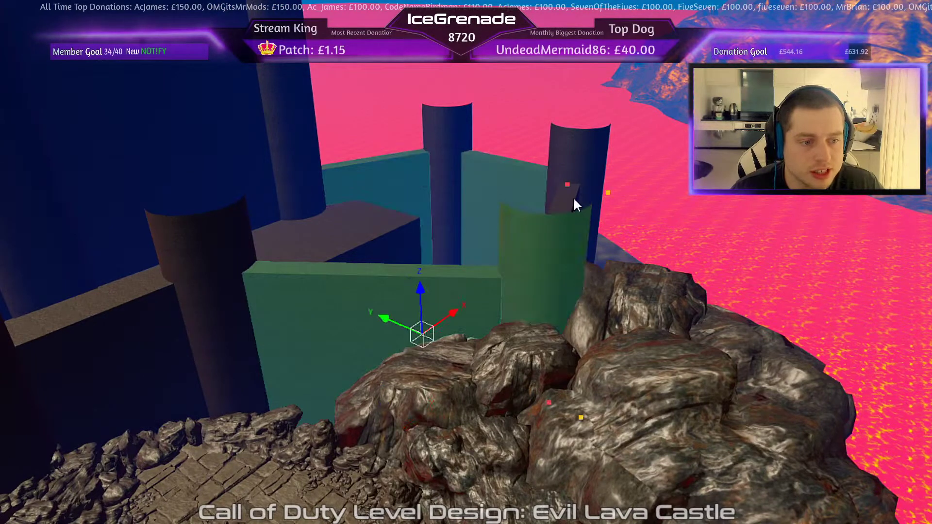
{"action": "left_click", "coordinate": [556, 224], "text": "shift"}
{"action": "right_click_drag", "start_coordinate": [556, 223], "coordinate": [461, 213]}
{"action": "left_click", "coordinate": [459, 212], "text": "shift"}
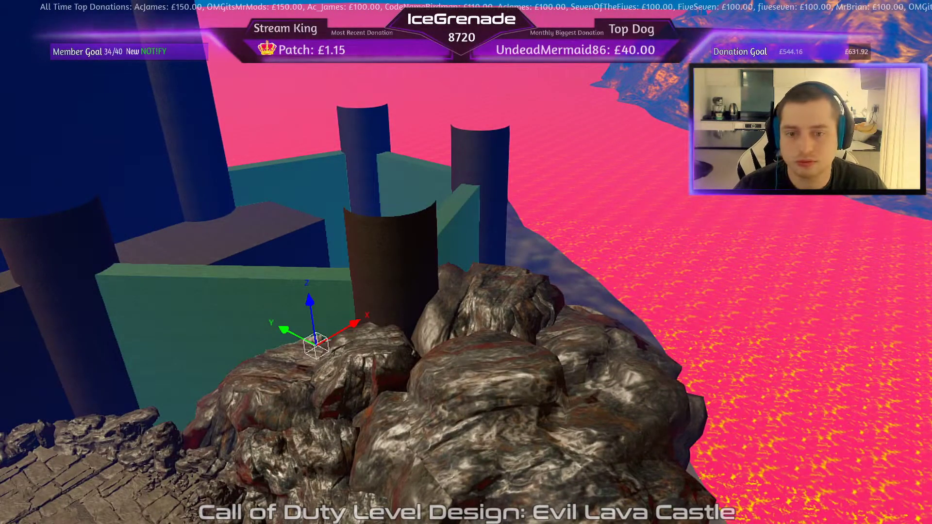
{"action": "left_click_drag", "start_coordinate": [422, 141], "coordinate": [420, 68]}
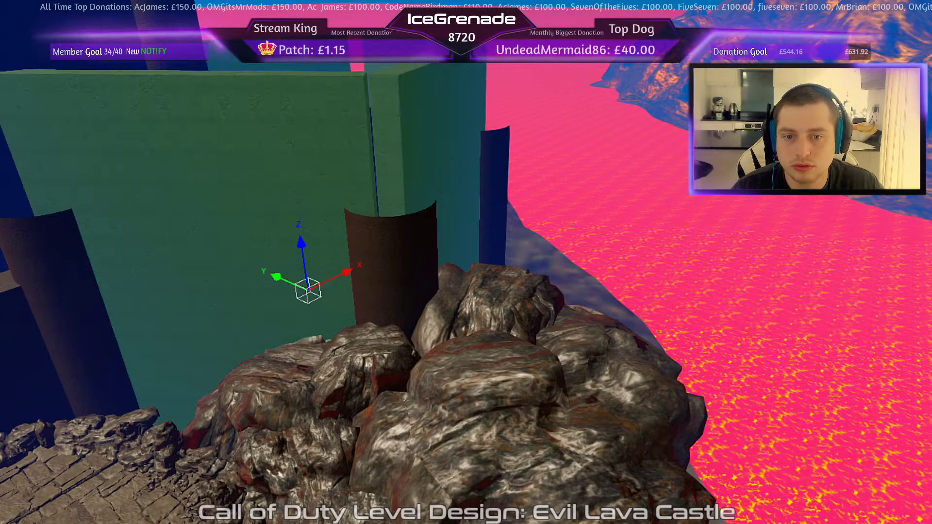
{"action": "key", "text": "Escape"}
- Select the round towers joining the raised front and right-hand walls and extend them upward above the walls
{"action": "left_click", "coordinate": [399, 236], "text": "shift"}
{"action": "left_click", "coordinate": [16, 248], "text": "shift"}
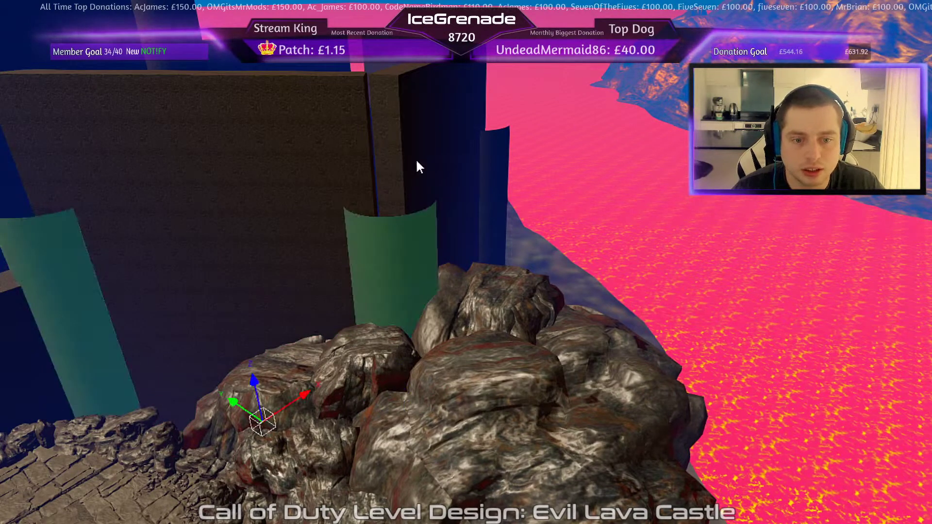
{"action": "left_click", "coordinate": [500, 174], "text": "shift"}
{"action": "right_click_drag", "start_coordinate": [500, 174], "coordinate": [500, 220]}
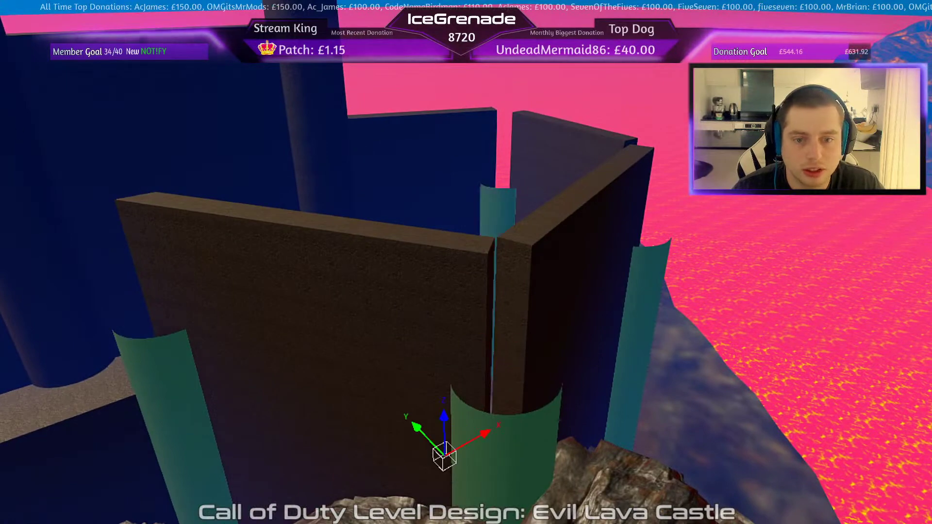
{"action": "left_click_drag", "start_coordinate": [336, 359], "coordinate": [335, 253]}
{"action": "key", "text": "Escape"}
- Adjust the front wall beside the stairs so its end stops inside the tower instead of protruding past it
{"action": "right_click_drag", "start_coordinate": [334, 253], "coordinate": [722, 276]}
{"action": "left_click", "coordinate": [721, 275]}
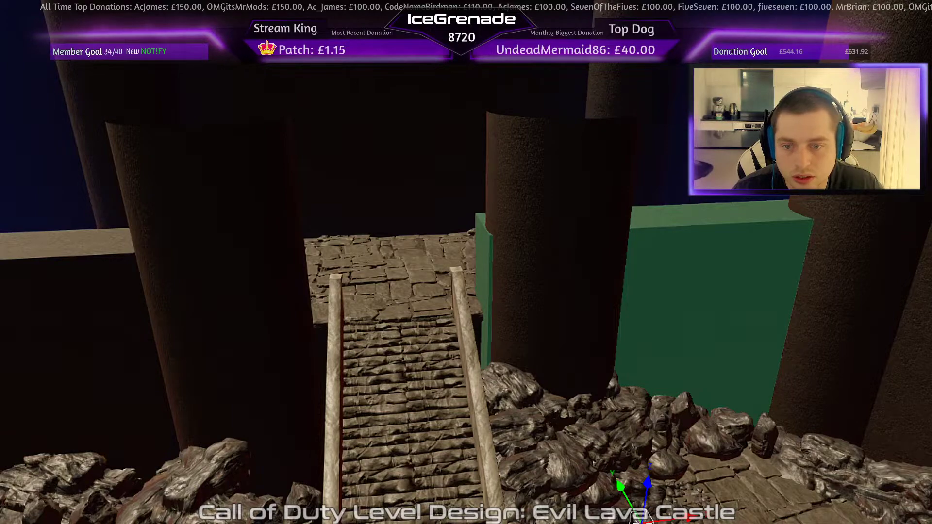
{"action": "left_click_drag", "start_coordinate": [633, 518], "coordinate": [653, 515]}
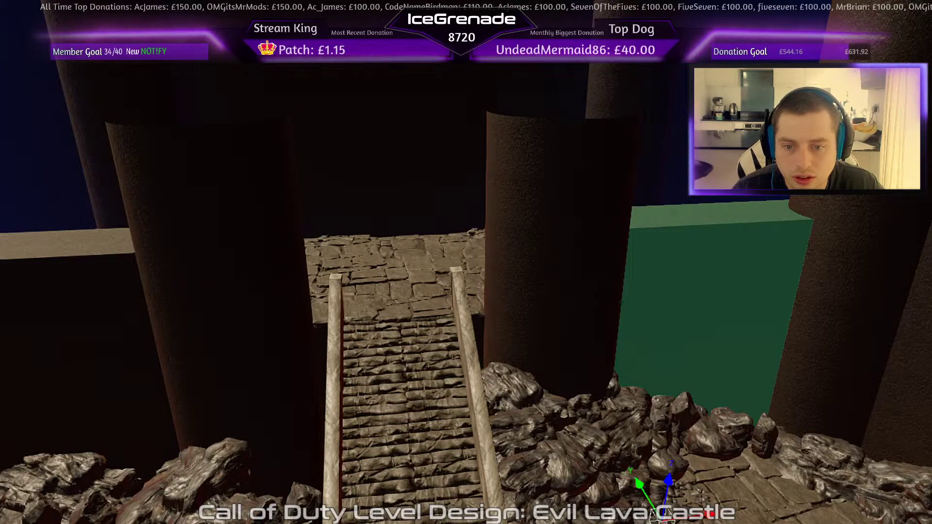
{"action": "left_click_drag", "start_coordinate": [669, 480], "coordinate": [670, 488]}
{"action": "key", "text": "Escape"}
- Select the tower beside the stairs and unhide the clip brushes in the level
{"action": "right_click_drag", "start_coordinate": [623, 270], "coordinate": [573, 227]}
{"action": "left_click", "coordinate": [625, 245], "text": "shift"}
{"action": "key", "text": "Escape"}
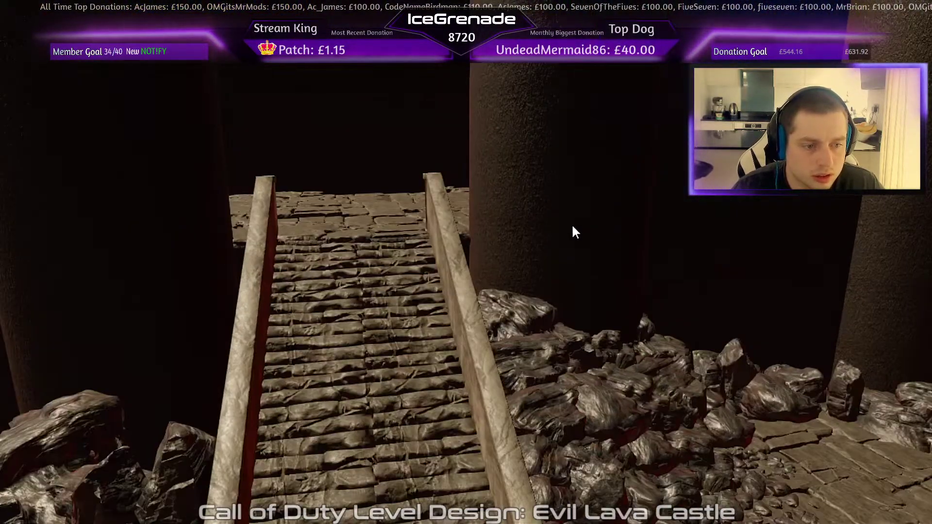
{"action": "left_click", "coordinate": [573, 233], "text": "shift"}
{"action": "scroll", "coordinate": [574, 334], "scroll_direction": "up", "scroll_amount": 1}
{"action": "middle_click", "coordinate": [365, 244]}
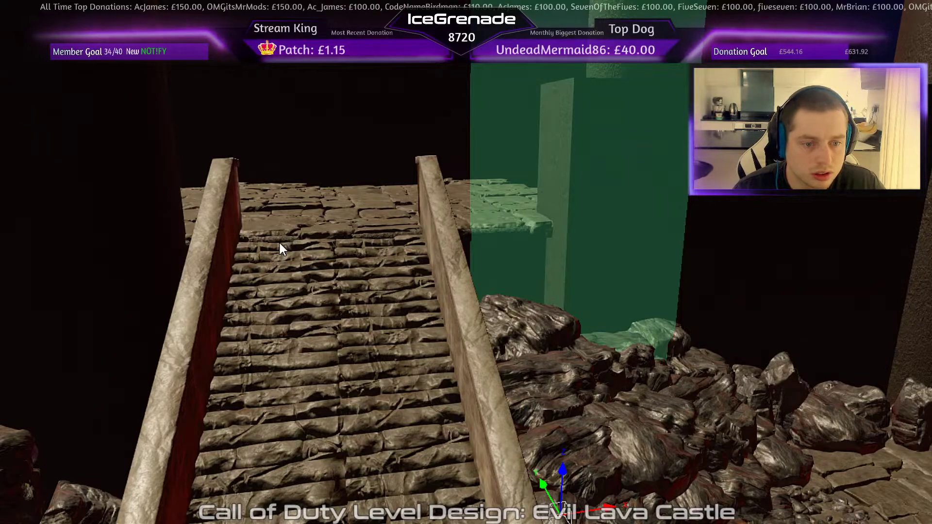
{"action": "key", "text": "shift+h"}
- Inspect the clip brushes along the stairs and around the landing from close up and farther back
{"action": "mouse_move", "coordinate": [278, 244]}
{"action": "right_mouse_down"}
{"action": "mouse_move", "coordinate": [259, 243]}
{"action": "mouse_move", "coordinate": [267, 221]}
{"action": "right_mouse_up"}
{"action": "key", "text": "w"}
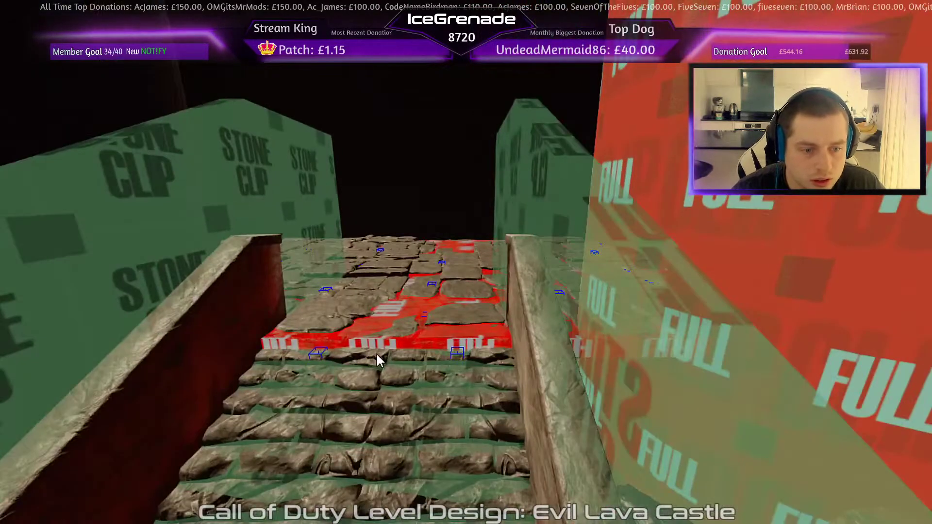
{"action": "key", "text": "a"}
{"action": "mouse_move", "coordinate": [429, 347]}
{"action": "right_mouse_down"}
{"action": "mouse_move", "coordinate": [405, 349]}
{"action": "mouse_move", "coordinate": [431, 345]}
{"action": "mouse_move", "coordinate": [428, 306]}
{"action": "right_mouse_up"}
{"action": "key", "text": "w"}
{"action": "key", "text": "w"}
{"action": "key", "text": "s"}
{"action": "key", "text": "d"}
{"action": "key", "text": "s"}
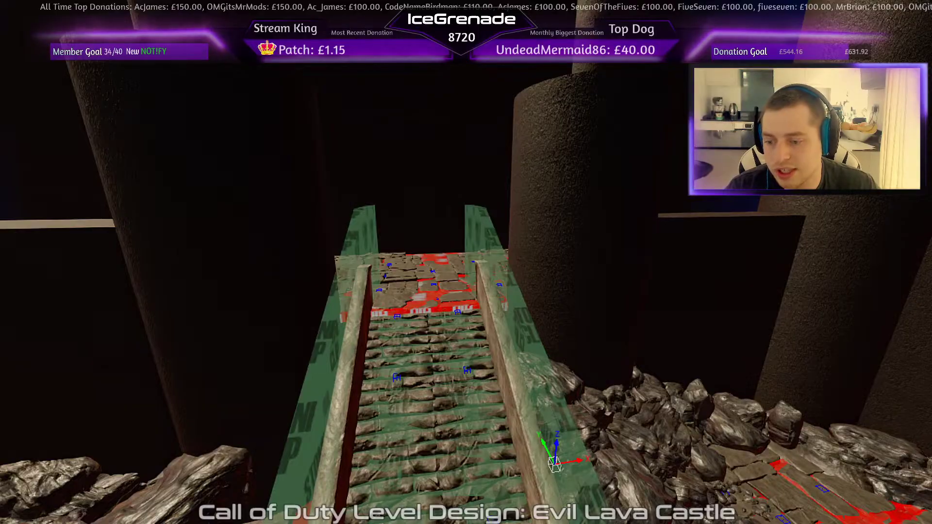
- Look over the clip brushes along the rocky cliffs above the lava and around the castle plateau
{"action": "right_click_drag", "start_coordinate": [251, 118], "coordinate": [175, 129]}
{"action": "right_click_drag", "start_coordinate": [465, 194], "coordinate": [663, 145]}
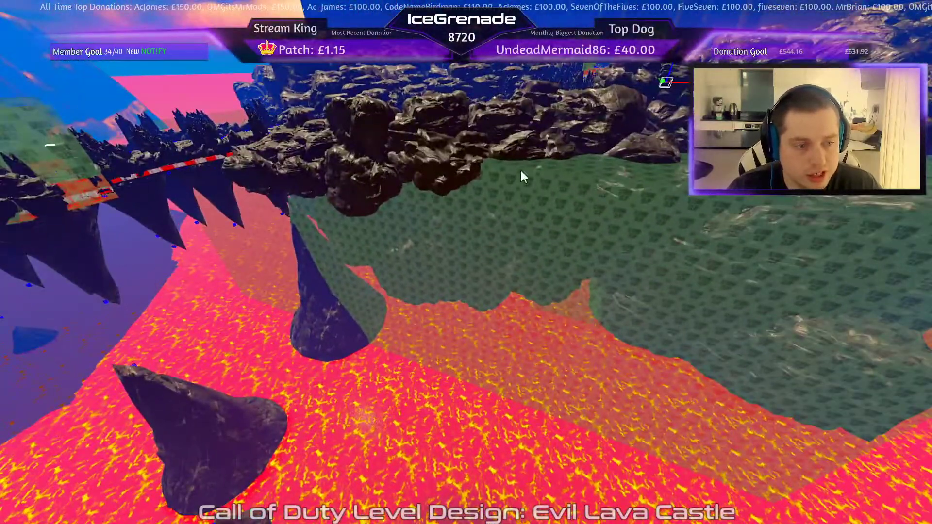
{"action": "right_click_drag", "start_coordinate": [521, 170], "coordinate": [531, 154]}
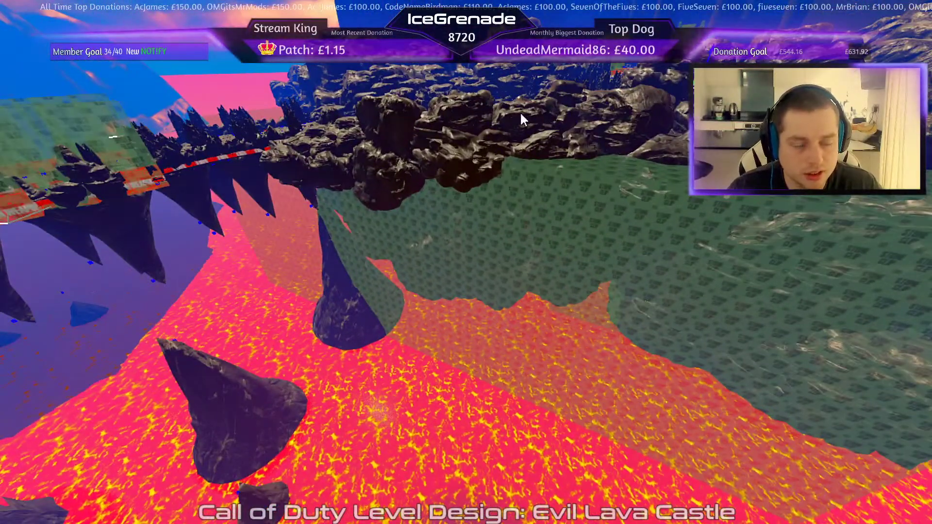
{"action": "right_click_drag", "start_coordinate": [521, 115], "coordinate": [698, 262]}
{"action": "scroll", "coordinate": [532, 271], "scroll_direction": "up", "scroll_amount": 3}
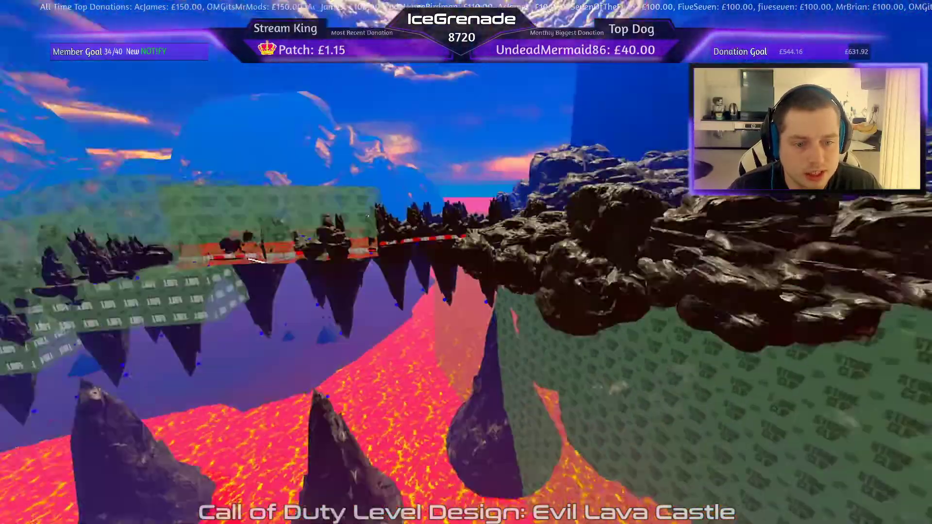
{"action": "right_click_drag", "start_coordinate": [466, 262], "coordinate": [446, 262]}
{"action": "key", "text": "w"}
{"action": "key", "text": "w"}
{"action": "key", "text": "Escape"}
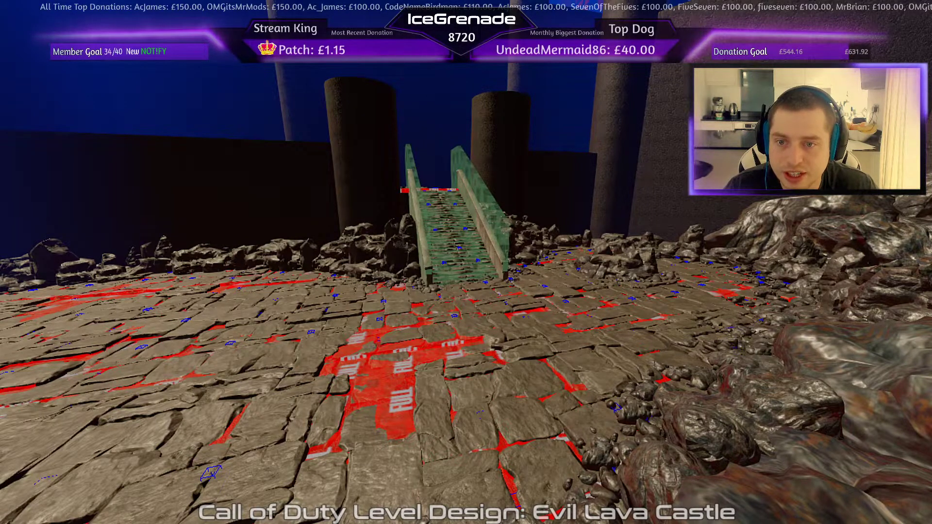
- Place a waterfall model on the stone plateau beside the stairs, raise it above the floor and bring it forward
{"action": "left_click_drag", "start_coordinate": [334, 271], "coordinate": [367, 283]}
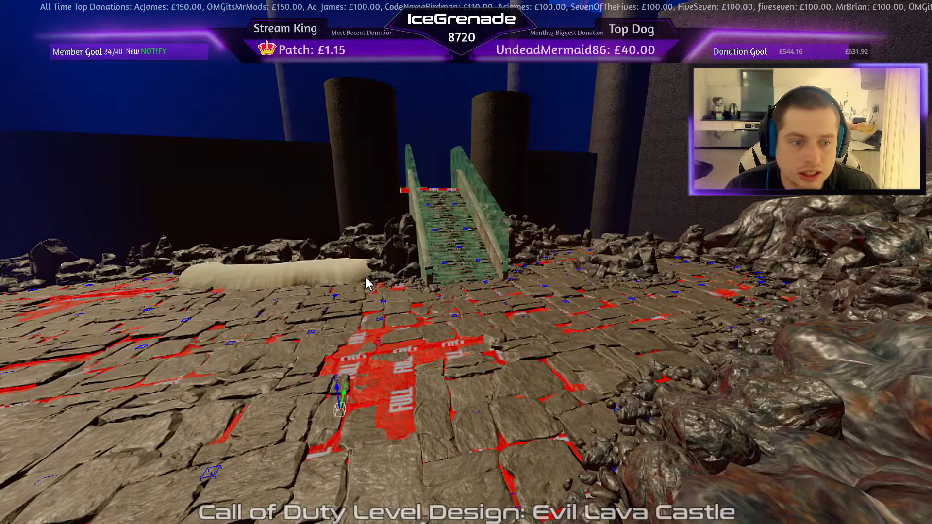
{"action": "right_click_drag", "start_coordinate": [422, 278], "coordinate": [420, 269]}
{"action": "left_click_drag", "start_coordinate": [387, 360], "coordinate": [376, 250]}
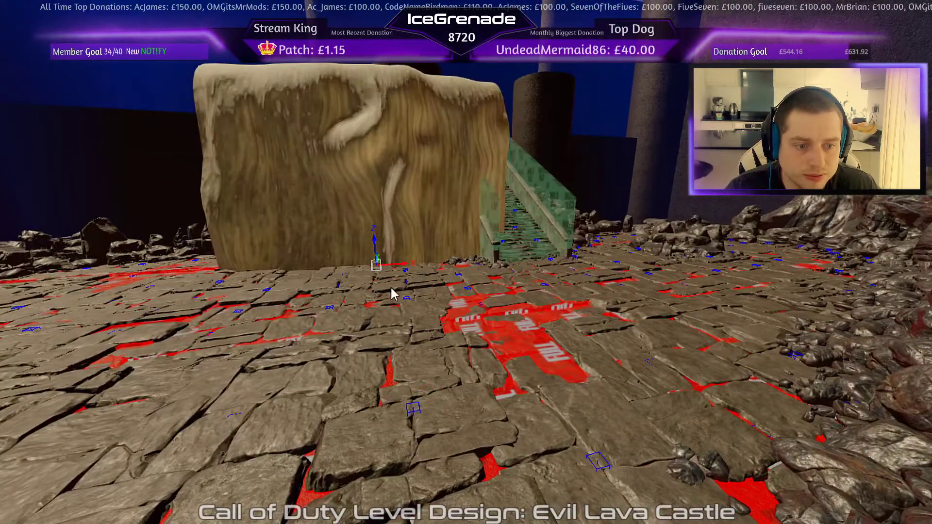
{"action": "right_click_drag", "start_coordinate": [408, 287], "coordinate": [435, 305]}
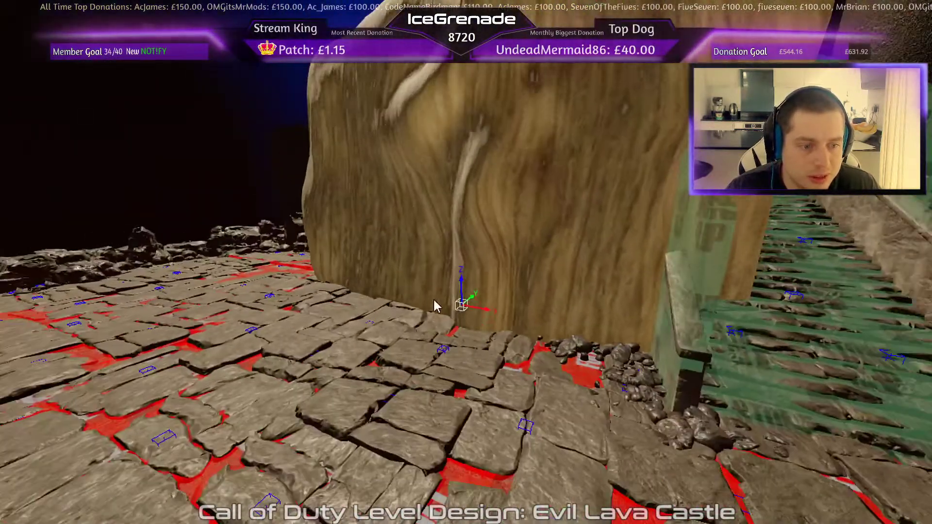
{"action": "left_click_drag", "start_coordinate": [473, 292], "coordinate": [429, 334]}
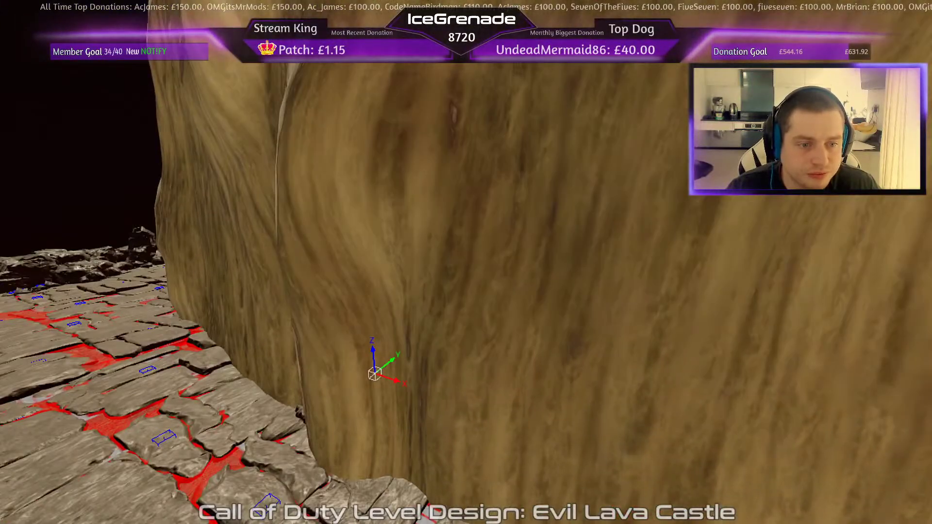
{"action": "right_click_drag", "start_coordinate": [429, 334], "coordinate": [377, 281]}
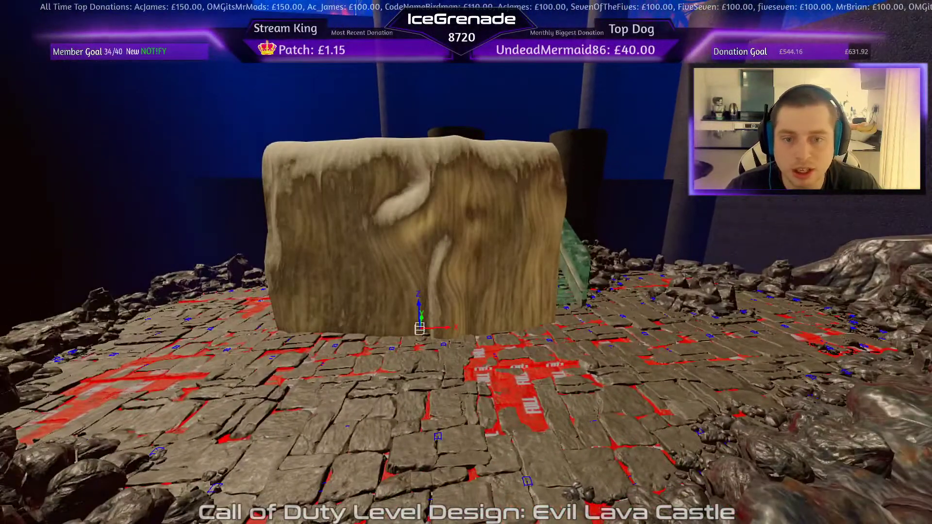
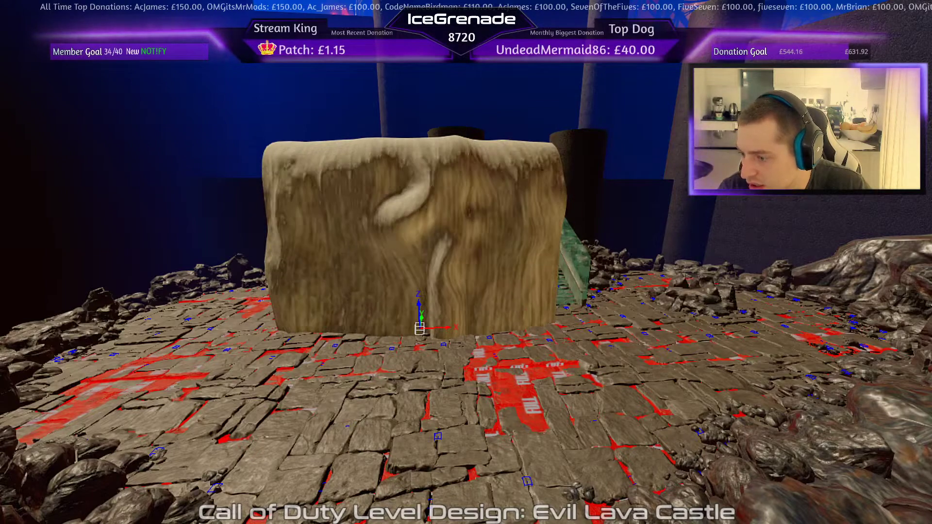
- Switch to Asset Property Editor and duplicate the p7_eth_waterfall_bottom model as p7_eth_waterfall_bottom_lava
{"action": "key", "text": "alt+Tab"}
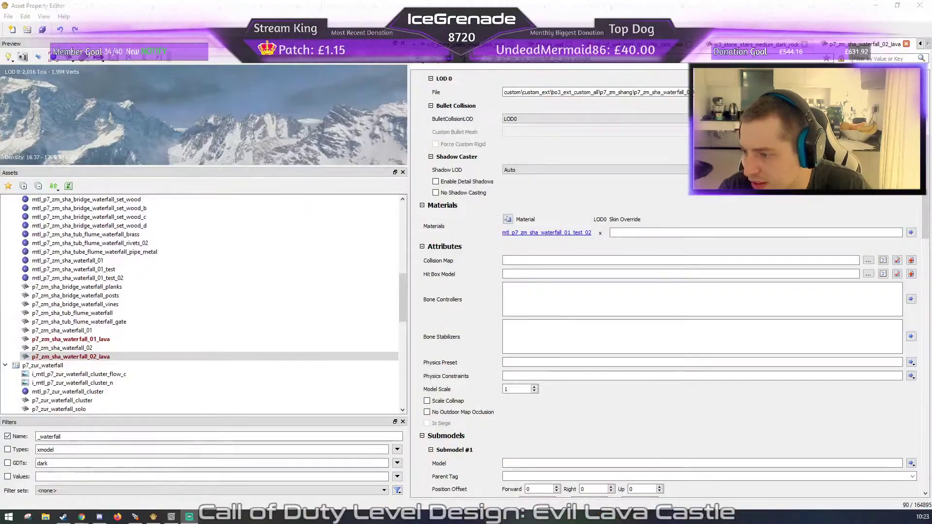
{"action": "left_click", "coordinate": [104, 340], "text": "ctrl"}
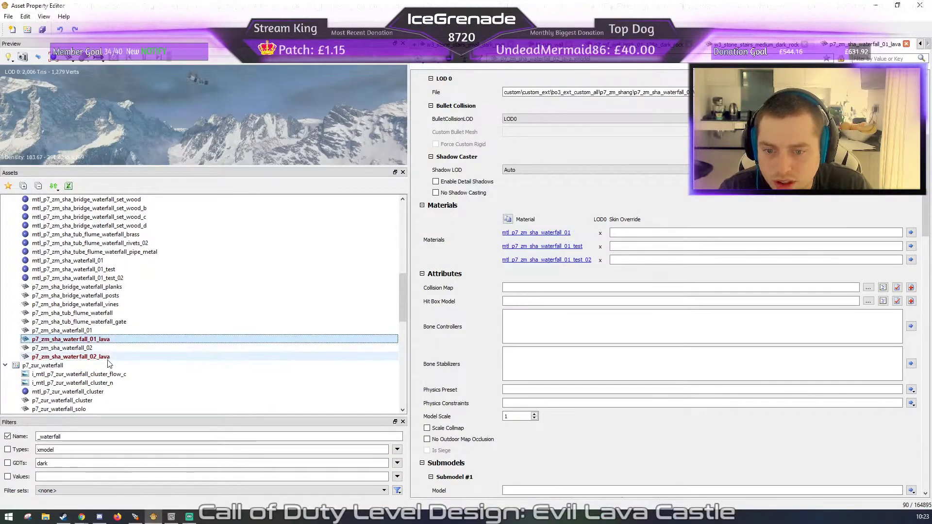
{"action": "scroll", "coordinate": [111, 344], "scroll_direction": "up", "scroll_amount": 7}
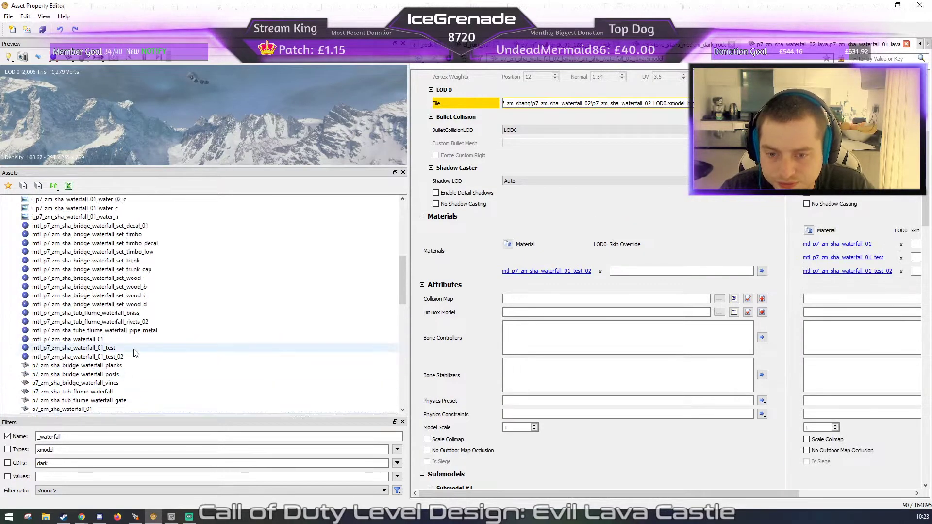
{"action": "scroll", "coordinate": [73, 286], "scroll_direction": "up", "scroll_amount": 5}
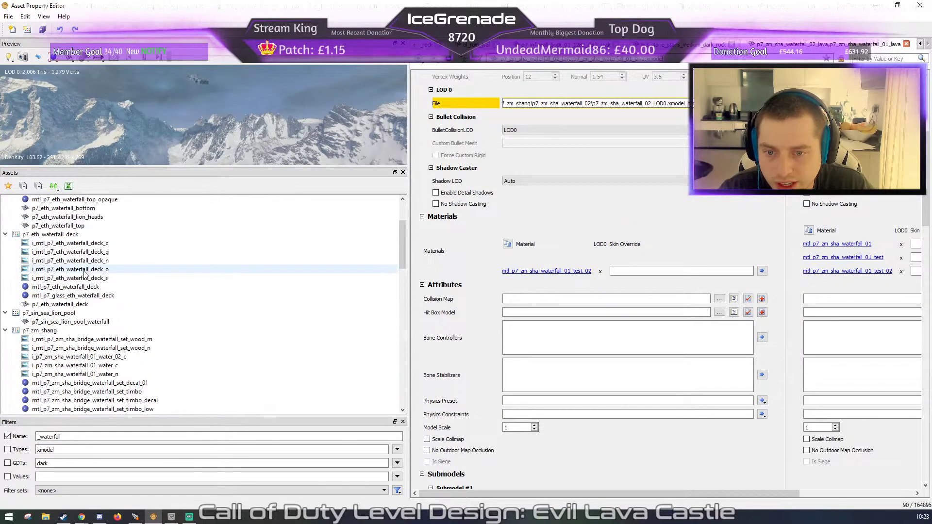
{"action": "left_click", "coordinate": [82, 287]}
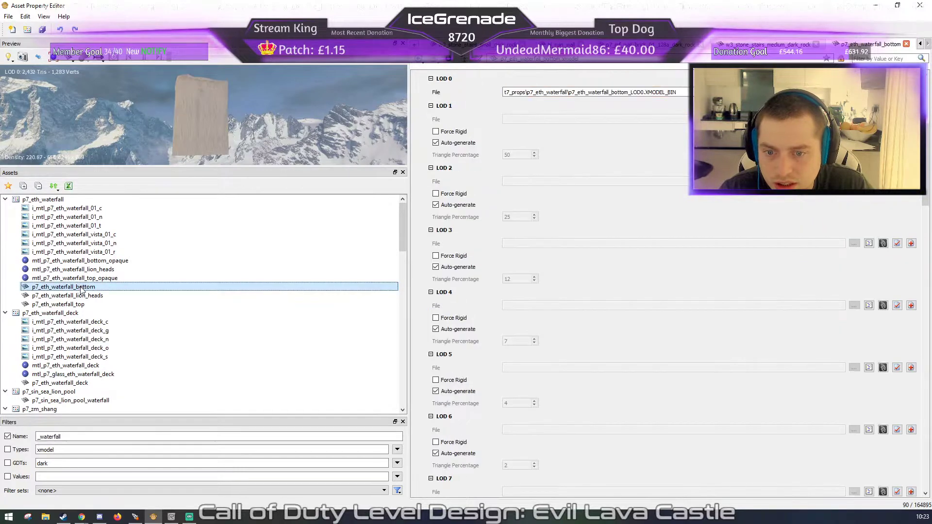
{"action": "right_click", "coordinate": [82, 286]}
{"action": "left_click", "coordinate": [123, 327]}
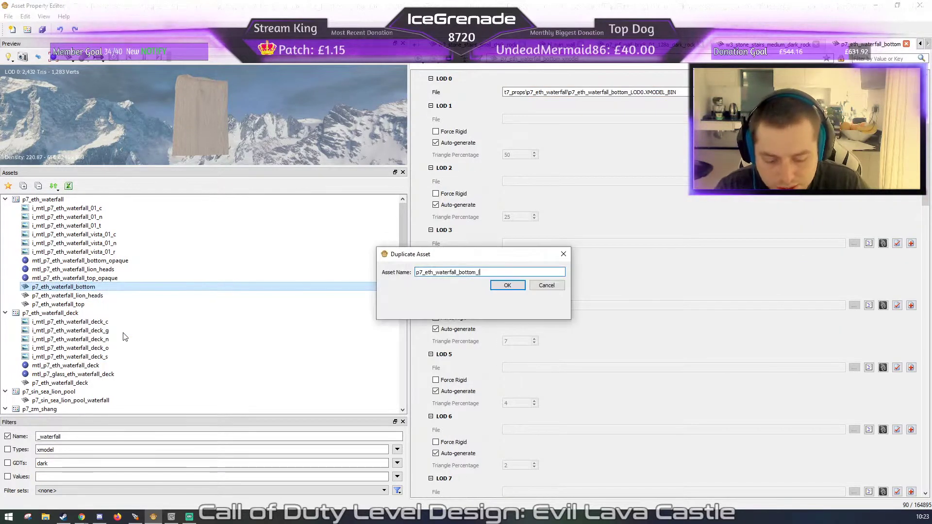
{"action": "key", "text": "Return"}
{"action": "left_click", "coordinate": [114, 306]}
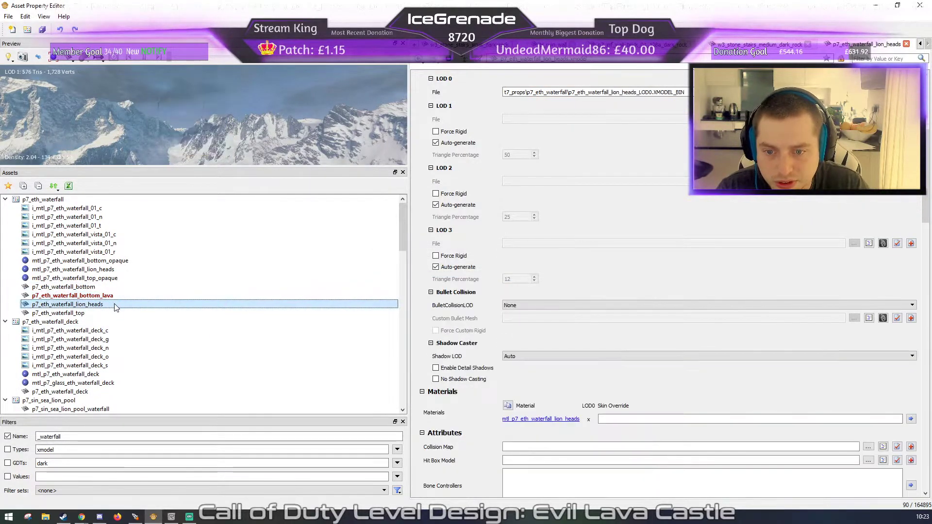
- Duplicate the p7_eth_waterfall_top model as p7_eth_waterfall_top_lava
{"action": "left_click", "coordinate": [110, 314]}
{"action": "right_click", "coordinate": [110, 315]}
{"action": "left_click", "coordinate": [170, 360]}
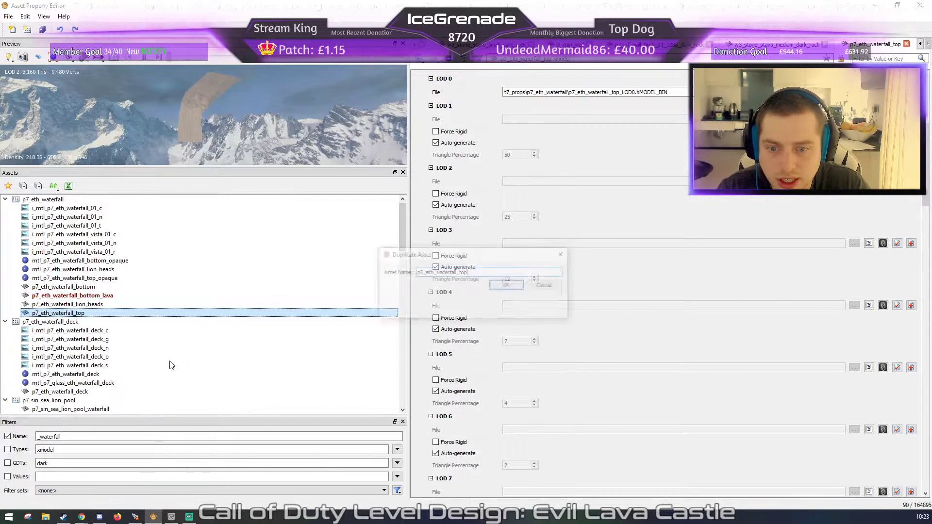
{"action": "key", "text": "Return"}
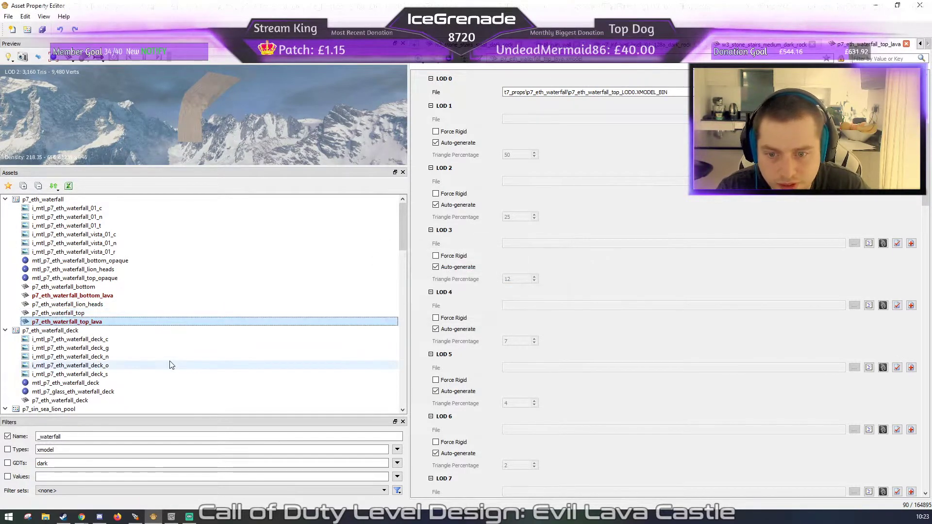
- Look through the other waterfall models, previewing p7_zur_waterfall_solo, p7_zur_waterfall_cluster, p7_cai_waterfall_edge and p7_sin_signage_waterfall_adventure
{"action": "left_click", "coordinate": [115, 295], "text": "ctrl"}
{"action": "scroll", "coordinate": [147, 330], "scroll_direction": "down", "scroll_amount": 13}
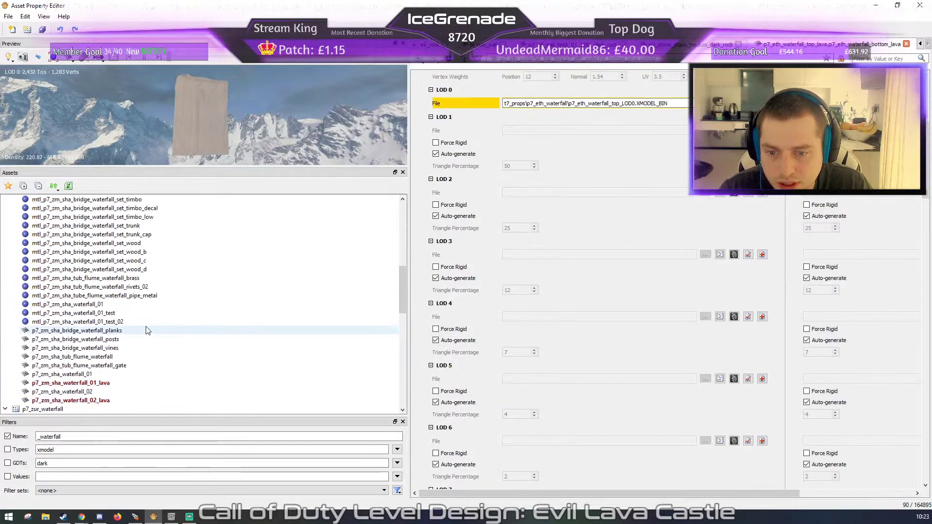
{"action": "left_click", "coordinate": [116, 374]}
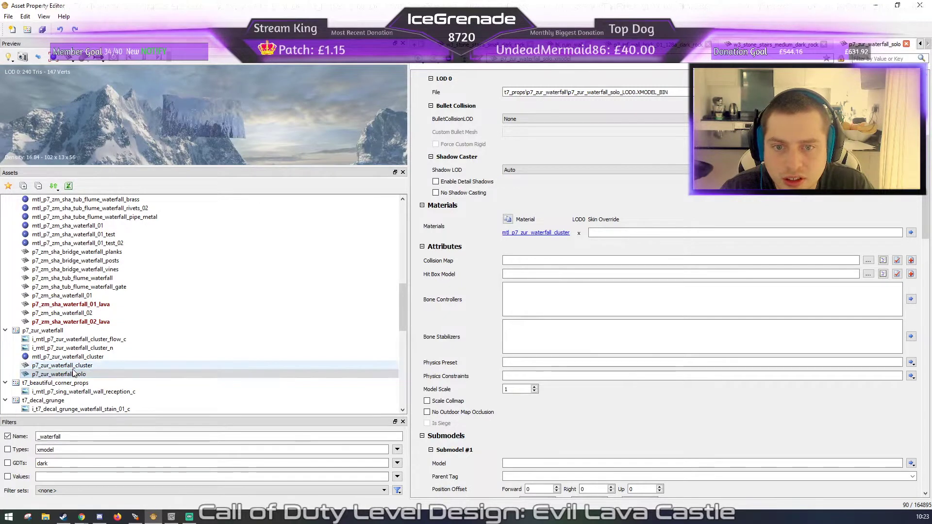
{"action": "key", "text": "Up"}
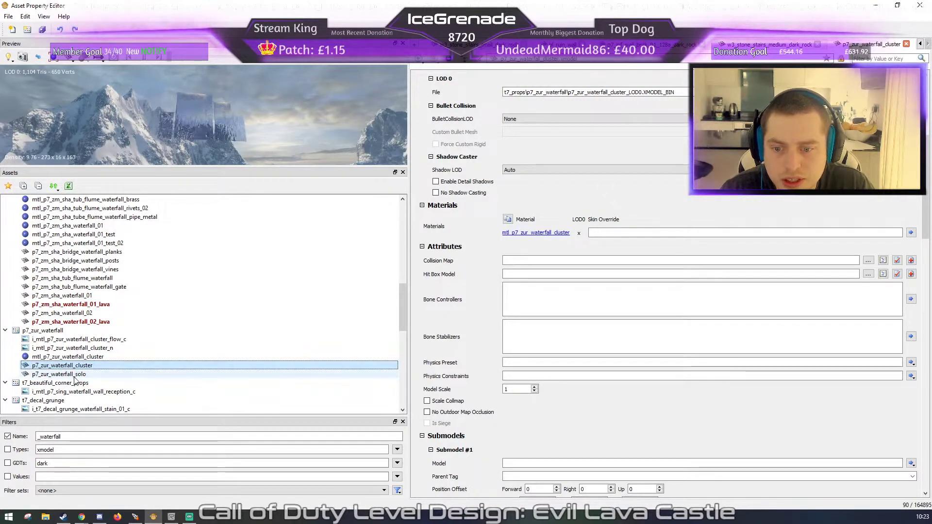
{"action": "key", "text": "Down"}
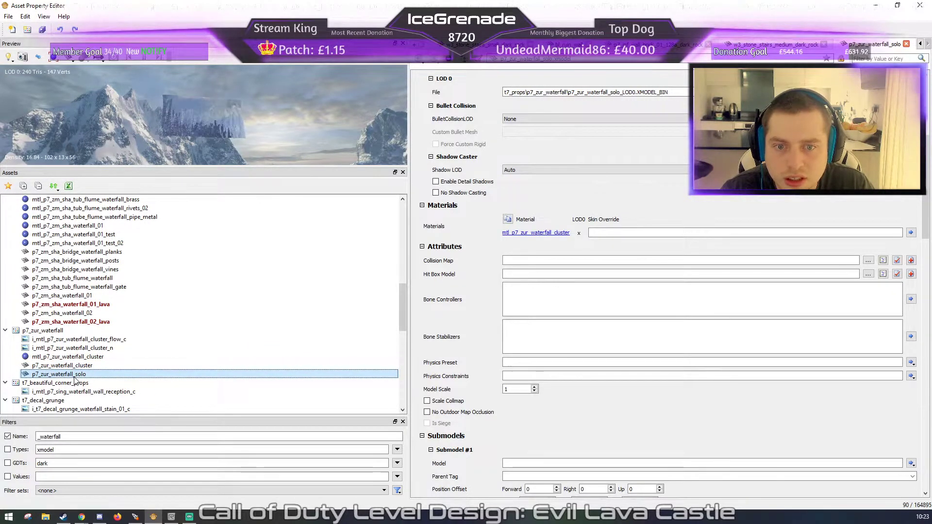
{"action": "left_click_drag", "start_coordinate": [234, 81], "coordinate": [237, 143], "text": "alt"}
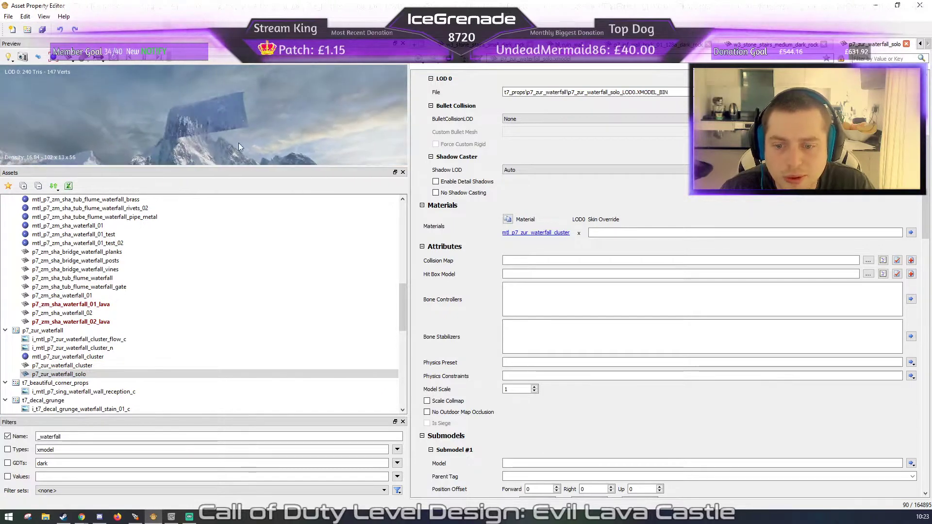
{"action": "scroll", "coordinate": [159, 378], "scroll_direction": "down", "scroll_amount": 3}
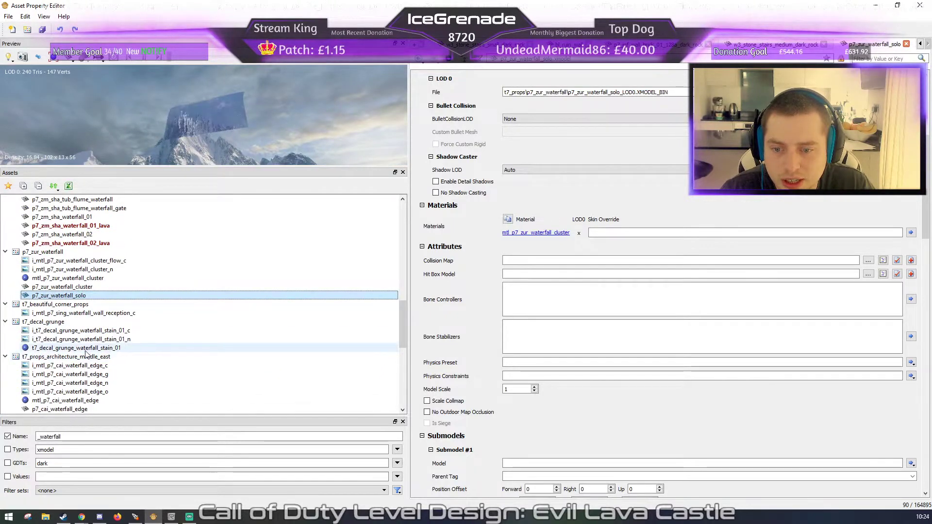
{"action": "scroll", "coordinate": [97, 371], "scroll_direction": "down", "scroll_amount": 1}
{"action": "left_click", "coordinate": [77, 383]}
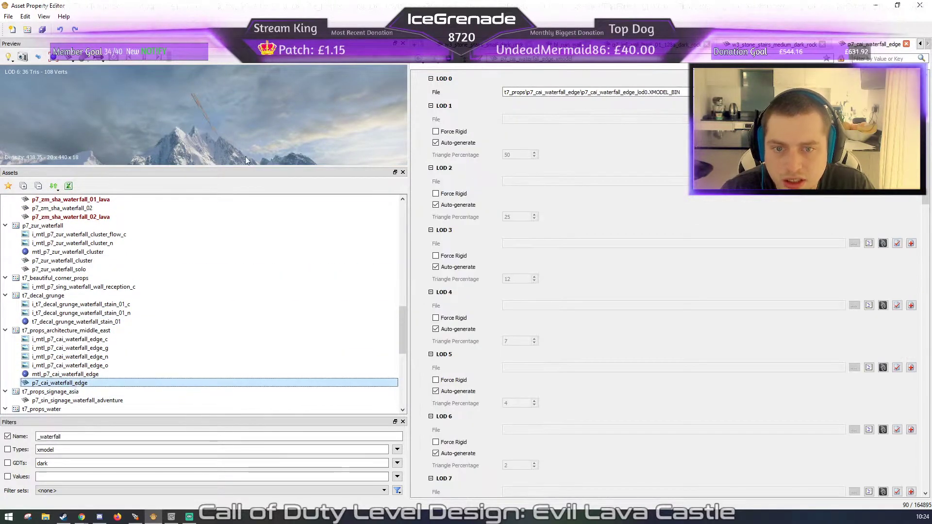
{"action": "left_click_drag", "start_coordinate": [290, 116], "coordinate": [219, 160], "text": "alt"}
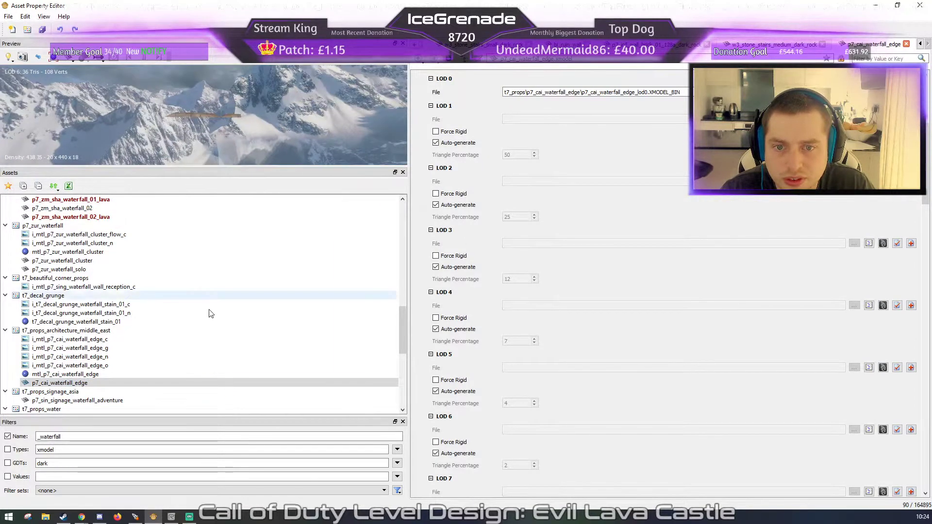
{"action": "scroll", "coordinate": [160, 350], "scroll_direction": "down", "scroll_amount": 1}
{"action": "left_click", "coordinate": [126, 373]}
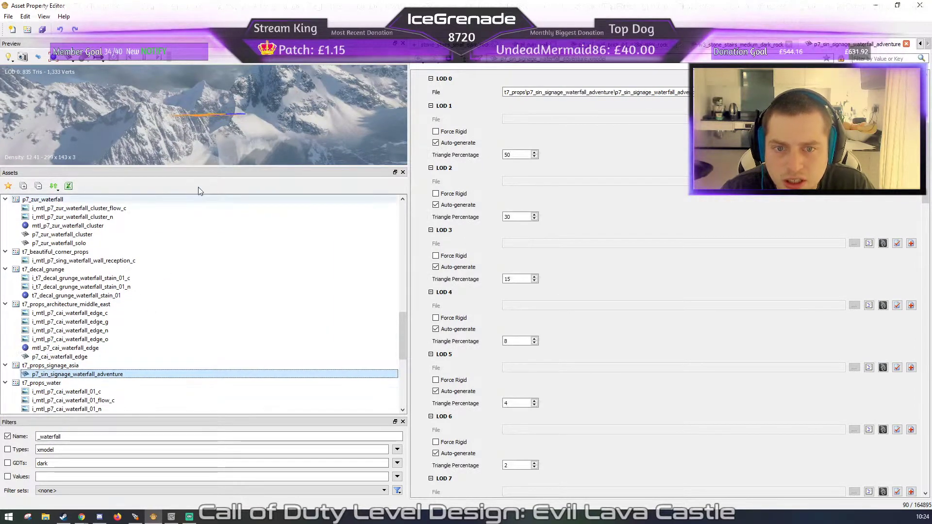
{"action": "left_click_drag", "start_coordinate": [249, 109], "coordinate": [213, 83], "text": "alt"}
{"action": "scroll", "coordinate": [89, 352], "scroll_direction": "up", "scroll_amount": 4}
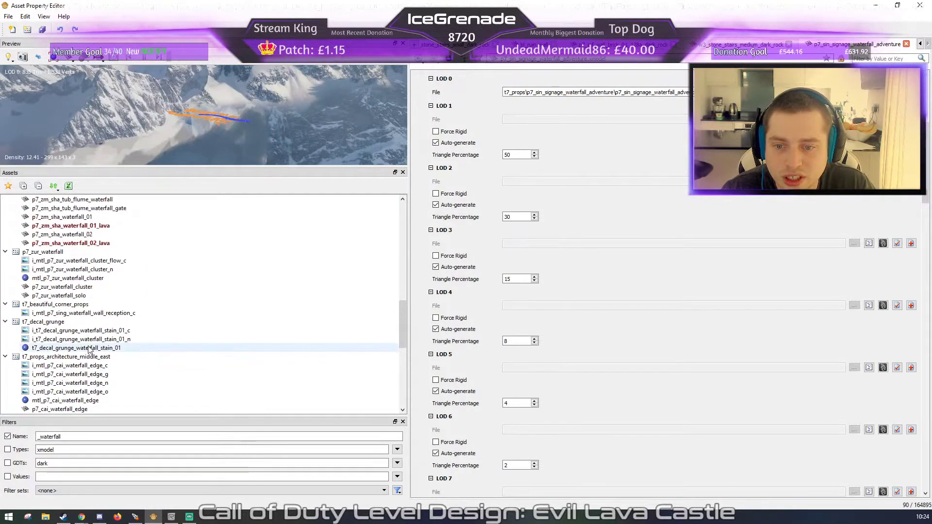
- Cut the four lava models: p7_zm_sha_waterfall_01_lava, p7_zm_sha_waterfall_02_lava, p7_eth_waterfall_top_lava and p7_eth_waterfall_bottom_lava
{"action": "left_click", "coordinate": [107, 296]}
{"action": "left_click", "coordinate": [111, 279], "text": "ctrl"}
{"action": "scroll", "coordinate": [138, 310], "scroll_direction": "up", "scroll_amount": 13}
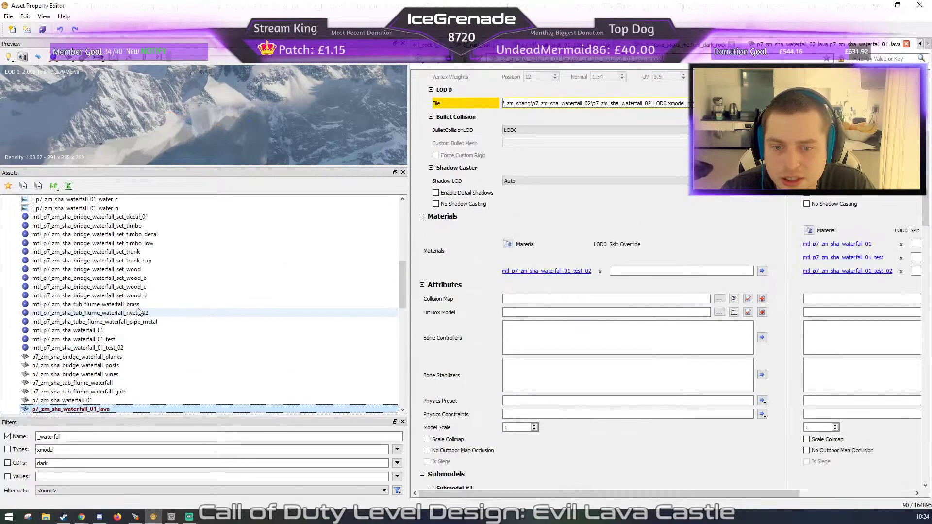
{"action": "scroll", "coordinate": [100, 329], "scroll_direction": "up", "scroll_amount": 2}
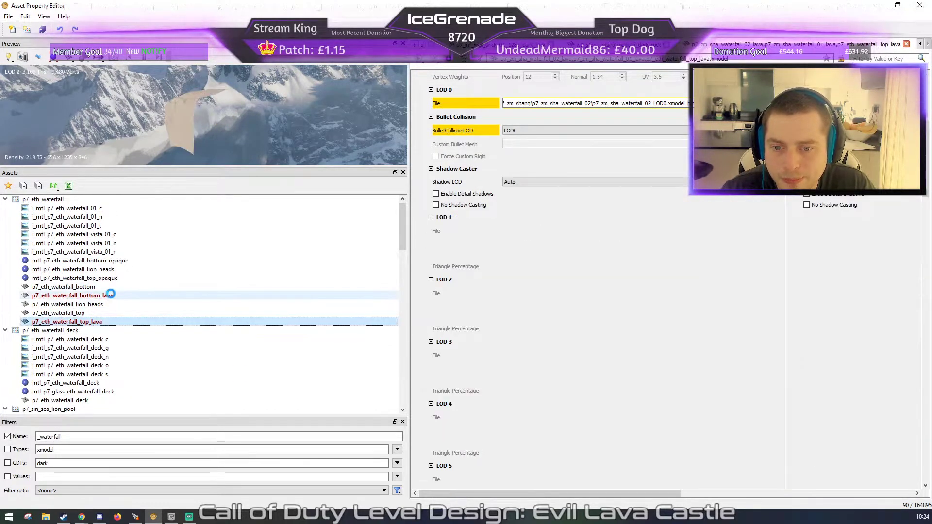
{"action": "left_click", "coordinate": [110, 295], "text": "ctrl"}
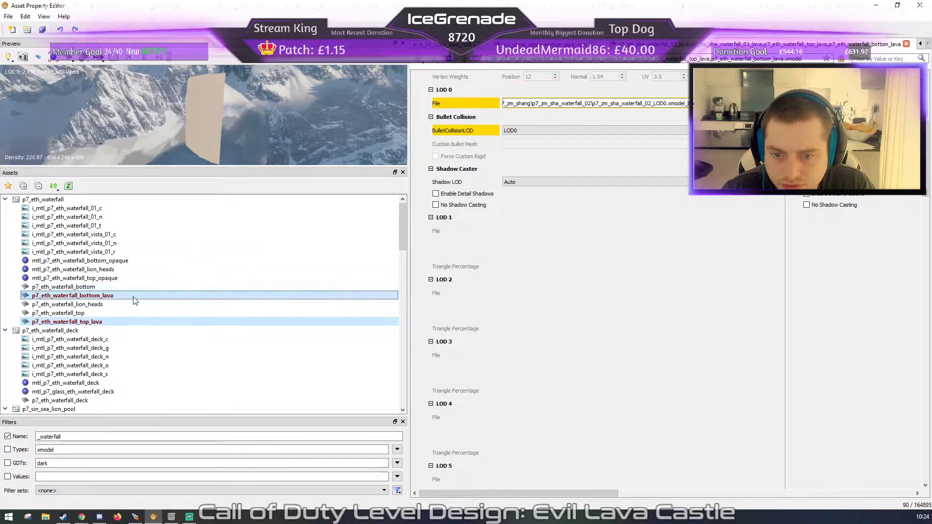
{"action": "right_click", "coordinate": [135, 301]}
{"action": "left_click", "coordinate": [175, 382]}
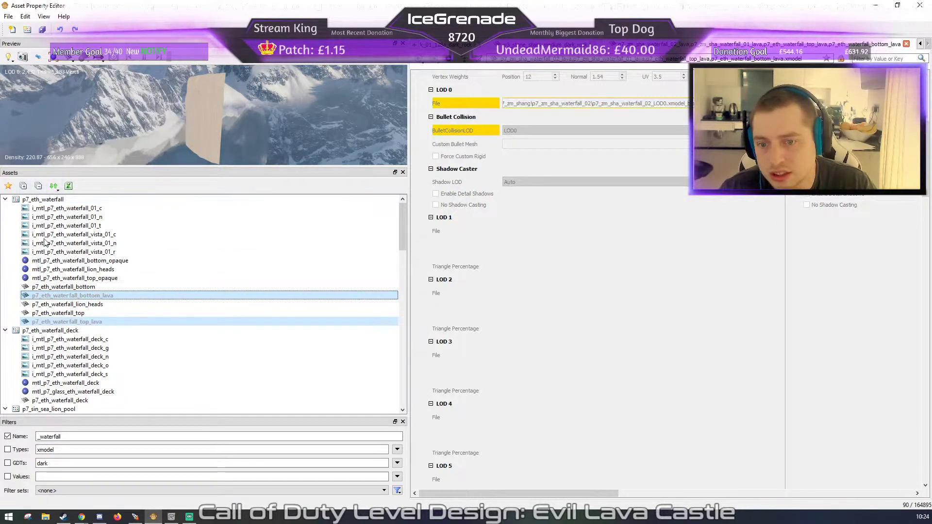
- Filter the assets by GDT "ice" with the name filter off, and collapse the resulting GDT list
{"action": "double_click", "coordinate": [54, 463]}
{"action": "type", "text": "ice"}
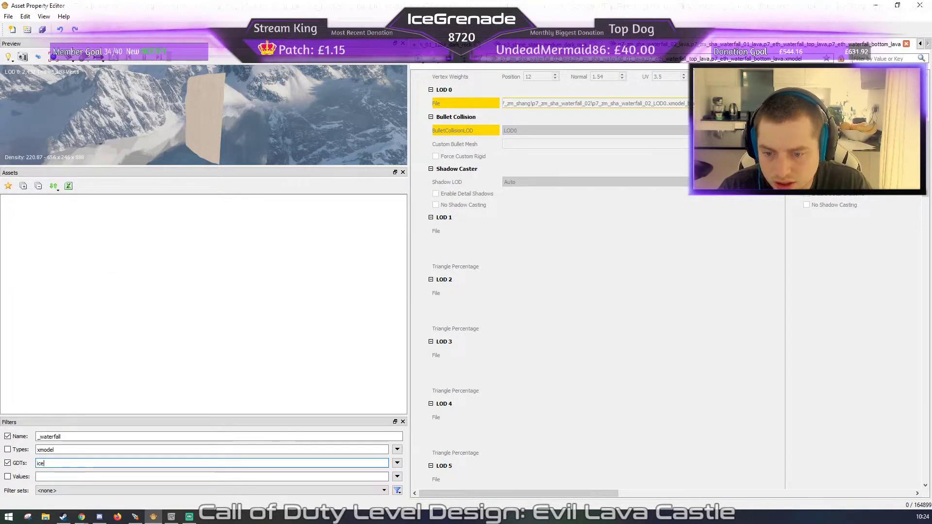
{"action": "left_click", "coordinate": [8, 436]}
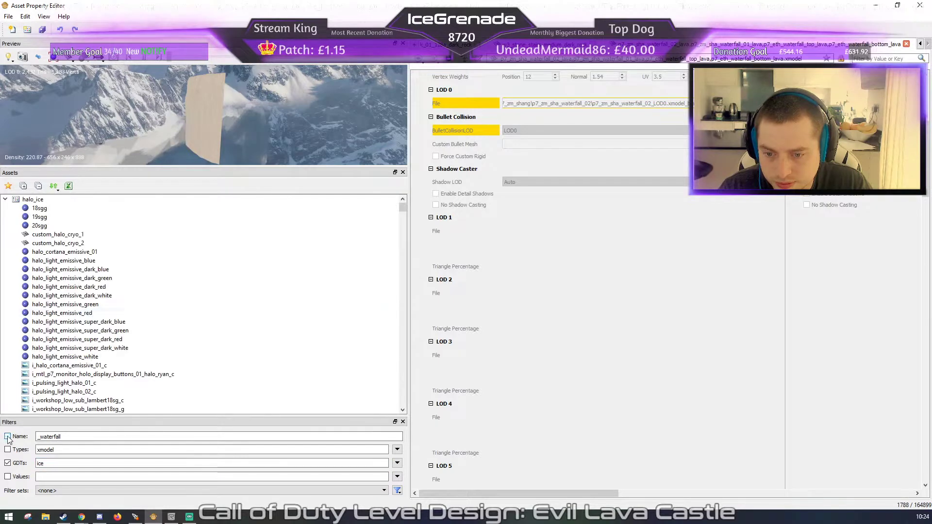
{"action": "left_click", "coordinate": [38, 187]}
- Paste the cut lava waterfall models into the ice_grenade_custom_water_pack GDT
{"action": "left_click", "coordinate": [85, 209]}
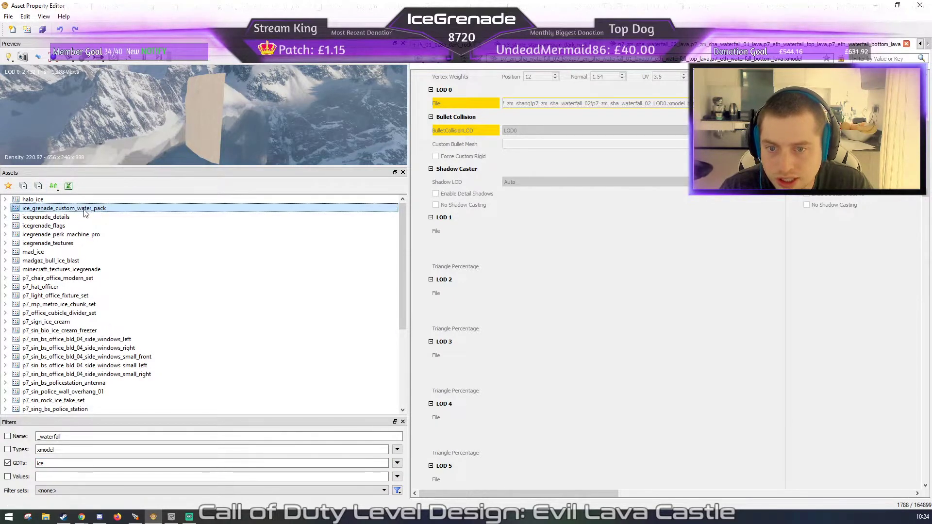
{"action": "double_click", "coordinate": [53, 208]}
{"action": "right_click", "coordinate": [51, 209]}
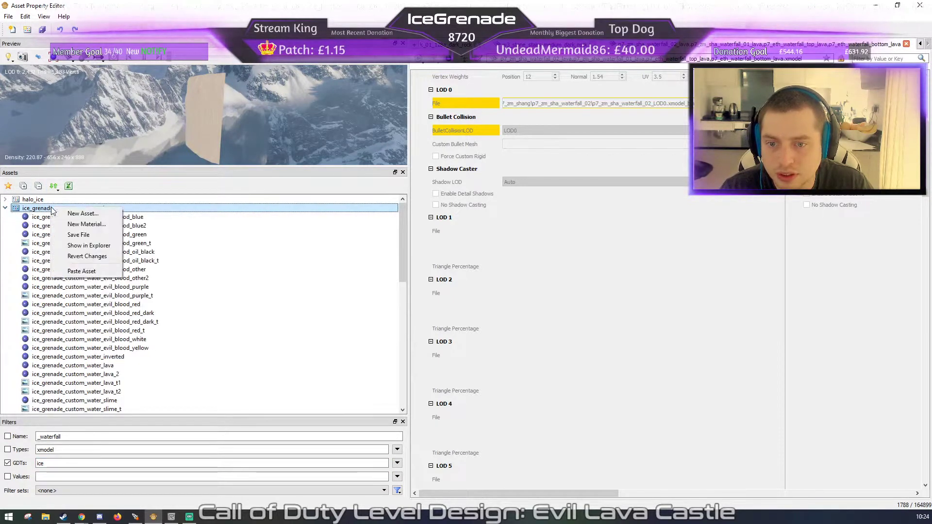
{"action": "left_click", "coordinate": [81, 270]}
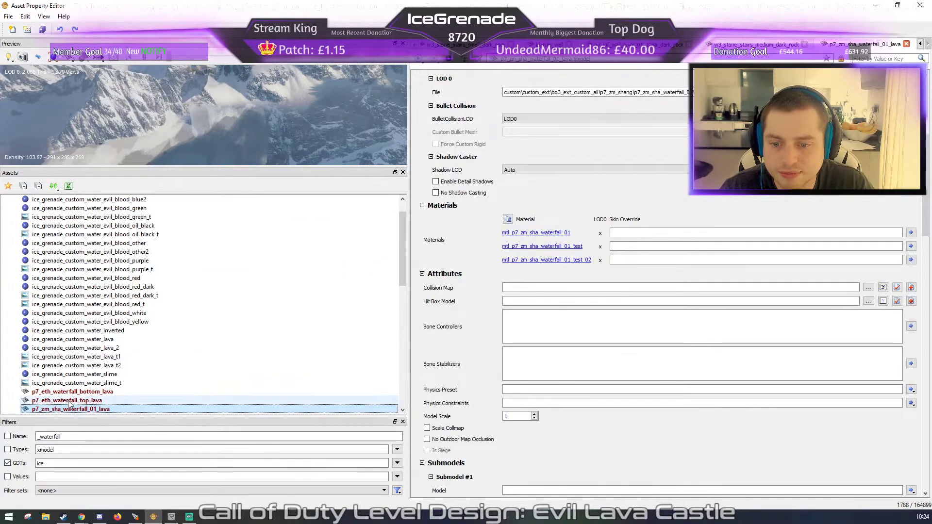
- Check the pasted lava models and compare the ice_grenade_custom_water_lava and ice_grenade_custom_water_lava_2 materials
{"action": "left_click", "coordinate": [74, 393]}
{"action": "scroll", "coordinate": [77, 395], "scroll_direction": "down", "scroll_amount": 1}
{"action": "left_click", "coordinate": [81, 393]}
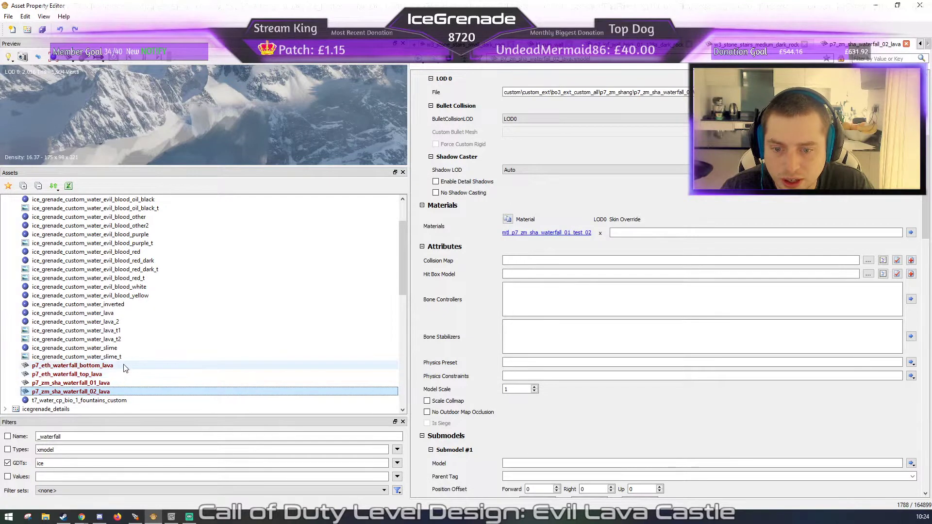
{"action": "left_click", "coordinate": [122, 322]}
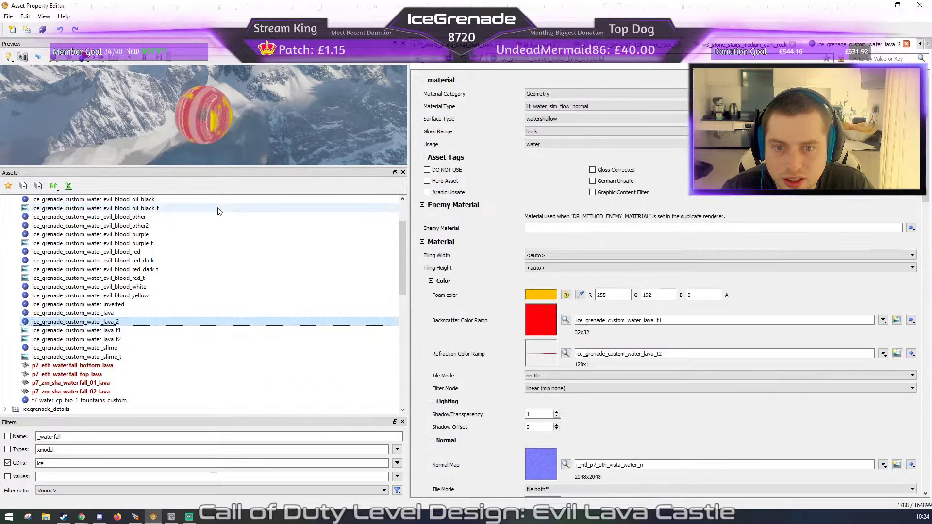
{"action": "left_click", "coordinate": [120, 331]}
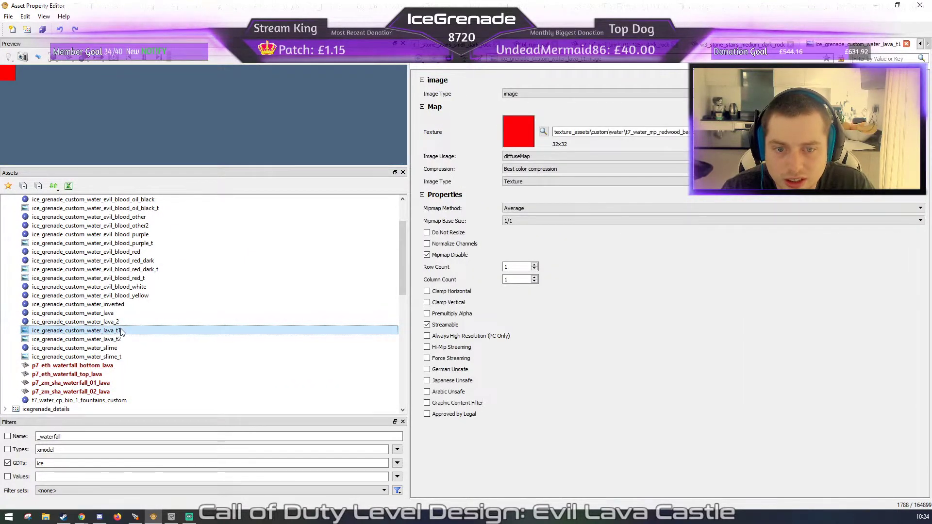
{"action": "left_click", "coordinate": [122, 314]}
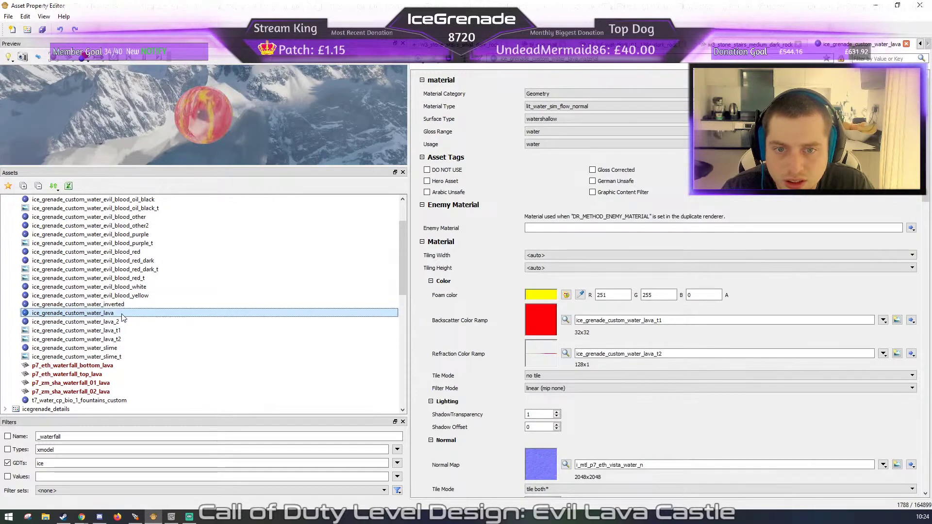
{"action": "left_click", "coordinate": [119, 322]}
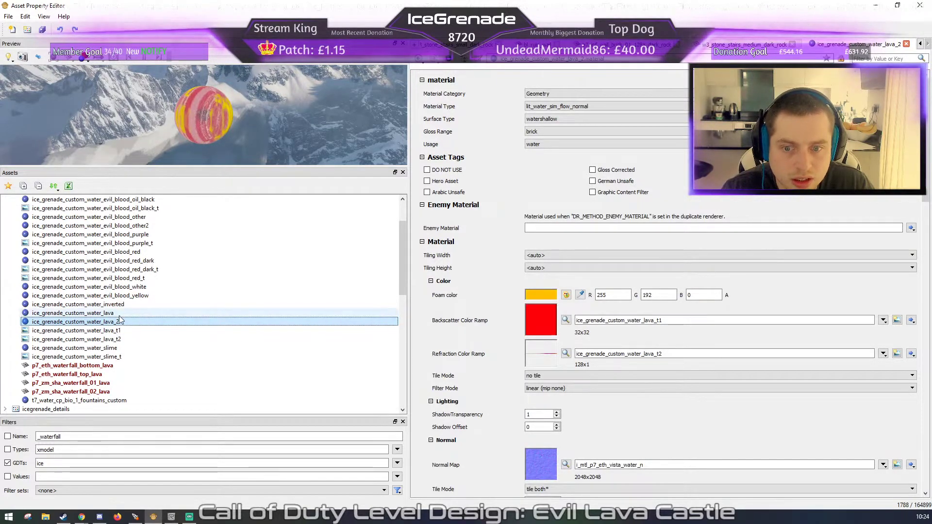
{"action": "left_click", "coordinate": [120, 313]}
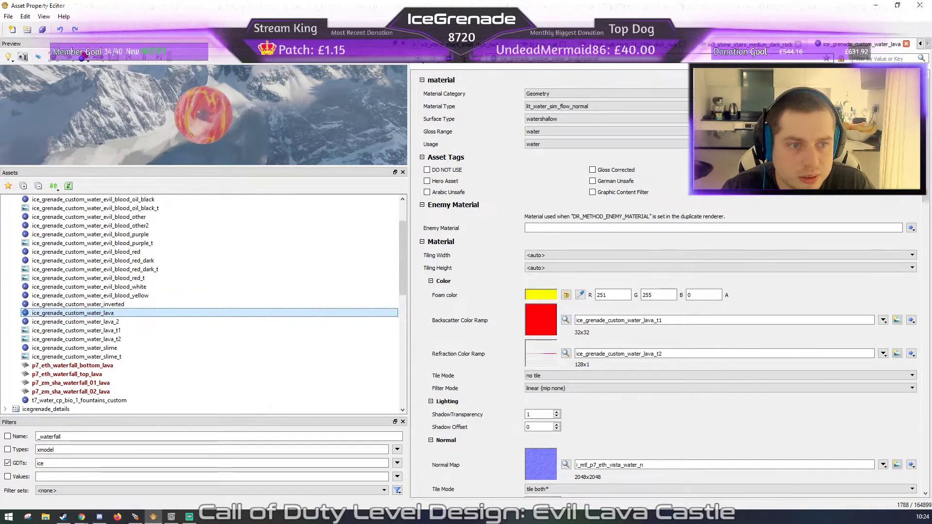
- Set ice_grenade_custom_water_lava as the skin override of p7_eth_waterfall_bottom_lava and check it in the model preview
{"action": "left_click_drag", "start_coordinate": [578, 59], "coordinate": [492, 59]}
{"action": "key", "text": "ctrl+c"}
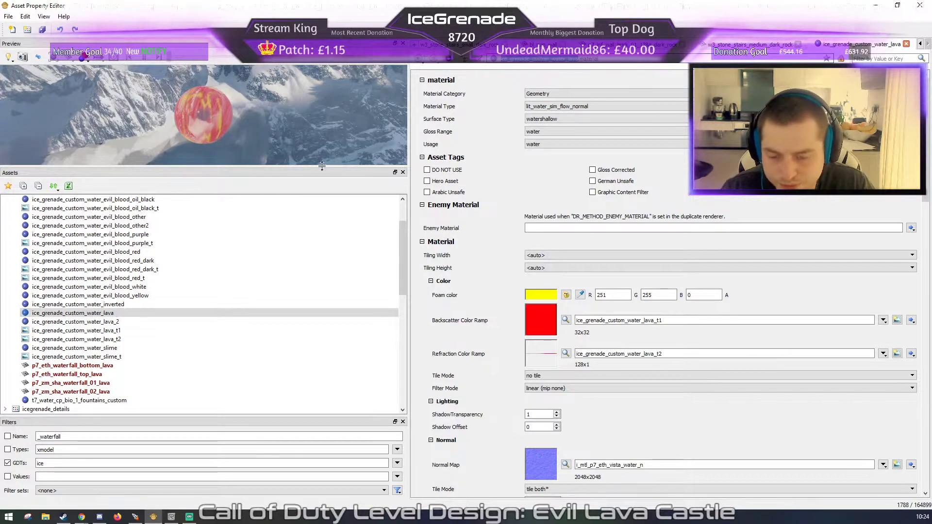
{"action": "left_click", "coordinate": [138, 364]}
{"action": "scroll", "coordinate": [634, 298], "scroll_direction": "down", "scroll_amount": 6}
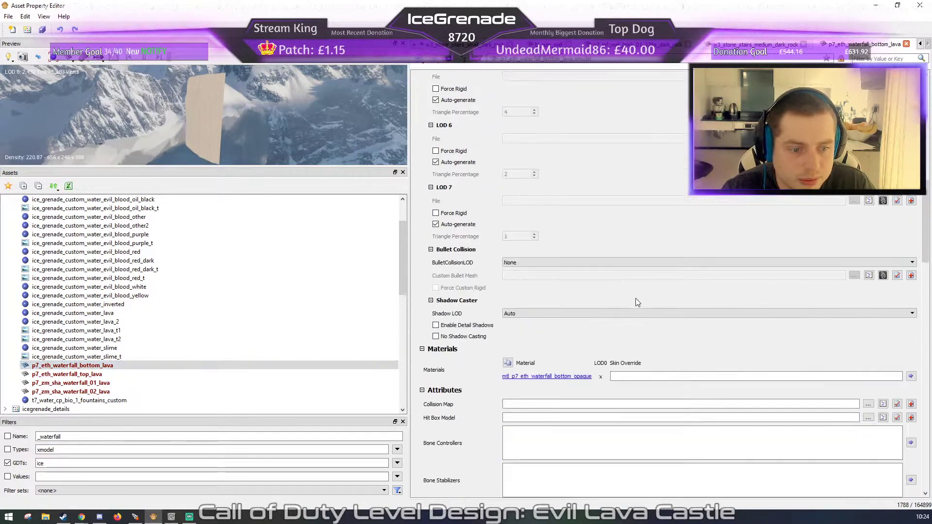
{"action": "left_click", "coordinate": [643, 376]}
{"action": "key", "text": "ctrl+v"}
{"action": "key", "text": "Return"}
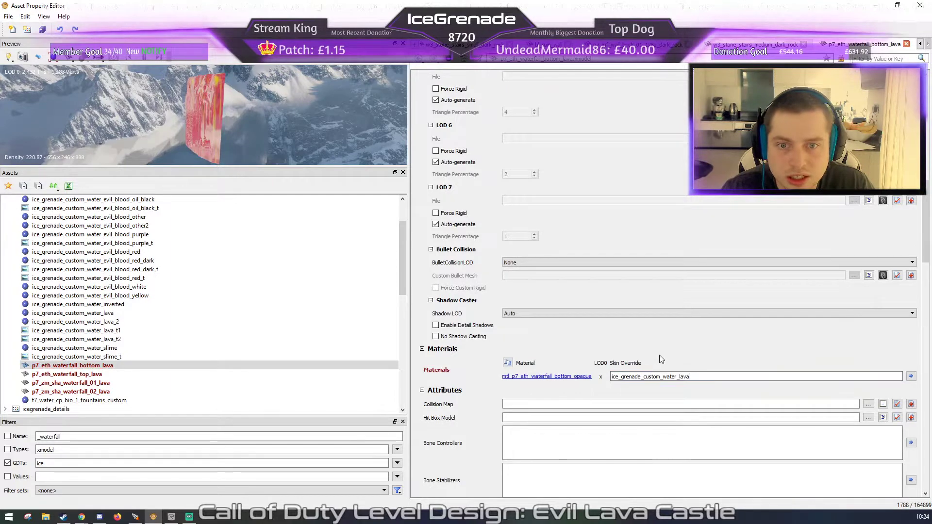
{"action": "mouse_move", "coordinate": [230, 119]}
{"action": "left_mouse_down"}
{"action": "mouse_move", "coordinate": [214, 130]}
{"action": "mouse_move", "coordinate": [233, 123]}
{"action": "left_mouse_up"}
{"action": "scroll", "coordinate": [204, 124], "scroll_direction": "up", "scroll_amount": 5}
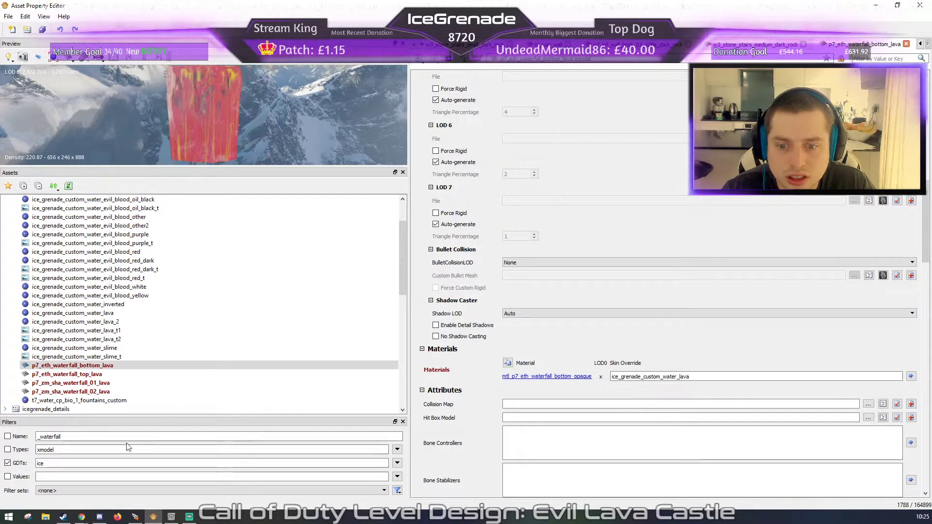
- Replace the skin override of p7_eth_waterfall_top_lava with ice_grenade_custom_water_lava
{"action": "left_click", "coordinate": [117, 375]}
{"action": "left_click_drag", "start_coordinate": [703, 377], "coordinate": [492, 364]}
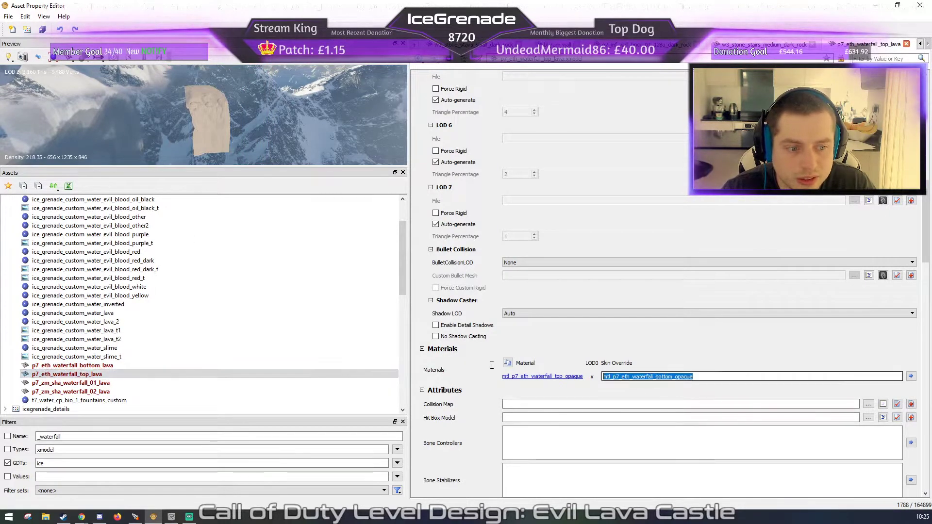
{"action": "key", "text": "ctrl+v"}
{"action": "left_click", "coordinate": [657, 339]}
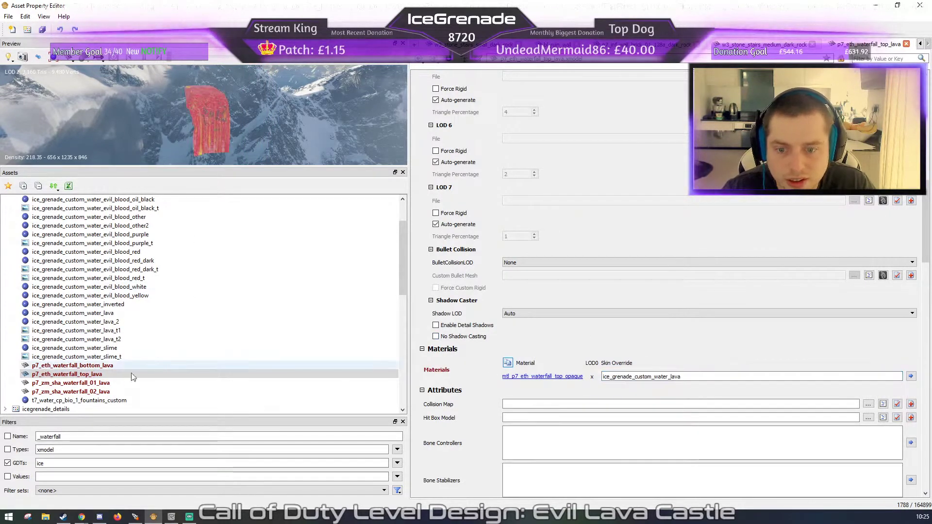
- On p7_zm_sha_waterfall_01_lava, override the mtl_p7_zm_sha_waterfall_01 material with ice_grenade_custom_water_lava
{"action": "left_click", "coordinate": [97, 383]}
{"action": "scroll", "coordinate": [680, 379], "scroll_direction": "up", "scroll_amount": 8}
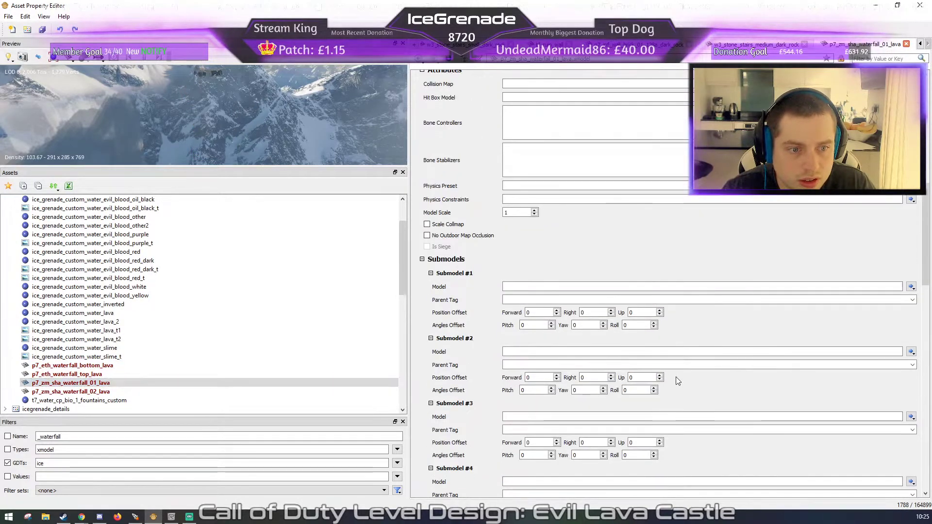
{"action": "key", "text": "ctrl+v"}
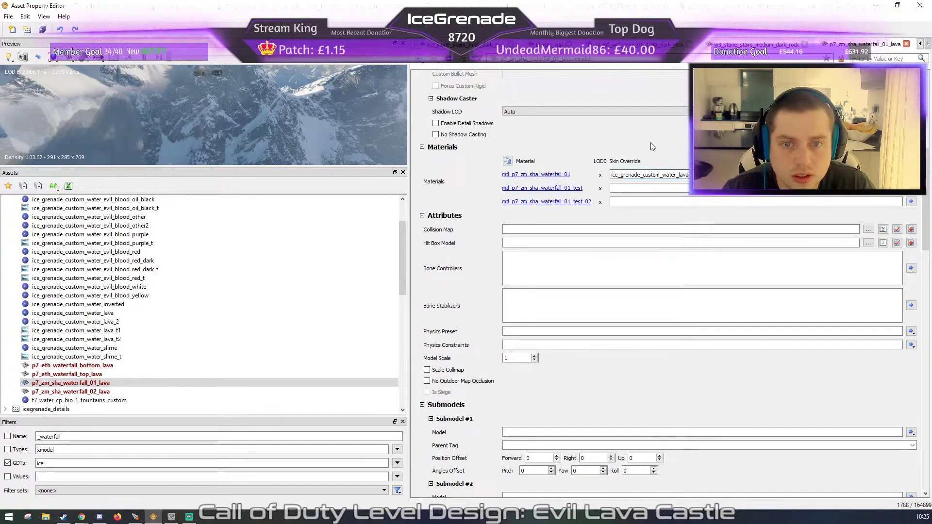
- Override the mtl_p7_zm_sha_waterfall_01_test and mtl_p7_zm_sha_waterfall_01_test_02 materials with ice_grenade_custom_water_lava
{"action": "left_click", "coordinate": [646, 189]}
{"action": "key", "text": "ctrl+v"}
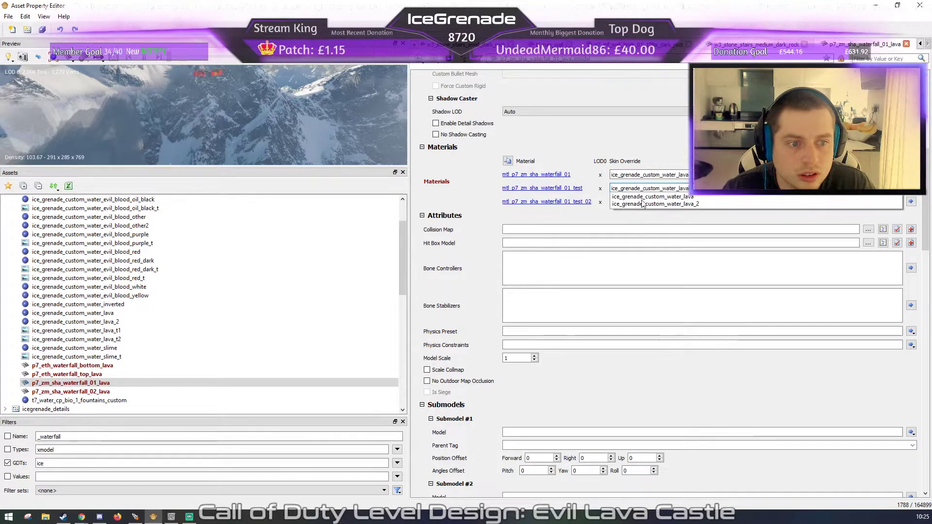
{"action": "left_click", "coordinate": [657, 201]}
{"action": "key", "text": "ctrl+v"}
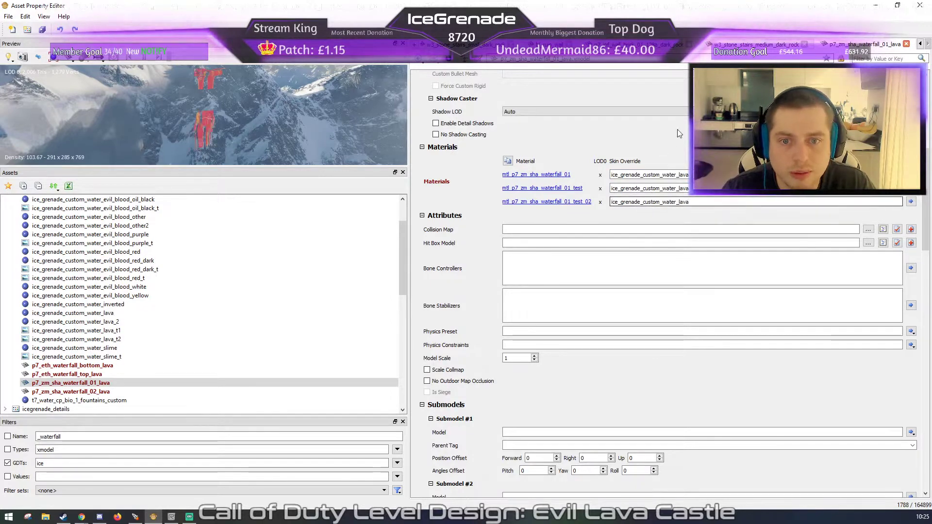
- Switch to the level editor to compare with the lava around the rocks, and return to the Asset Property Editor
{"action": "left_click", "coordinate": [189, 517]}
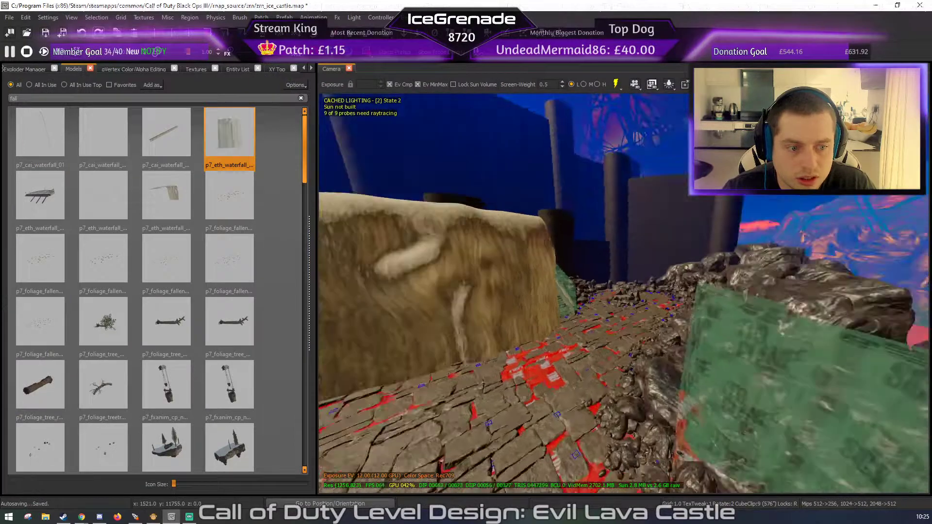
{"action": "right_click_drag", "start_coordinate": [623, 293], "coordinate": [757, 293]}
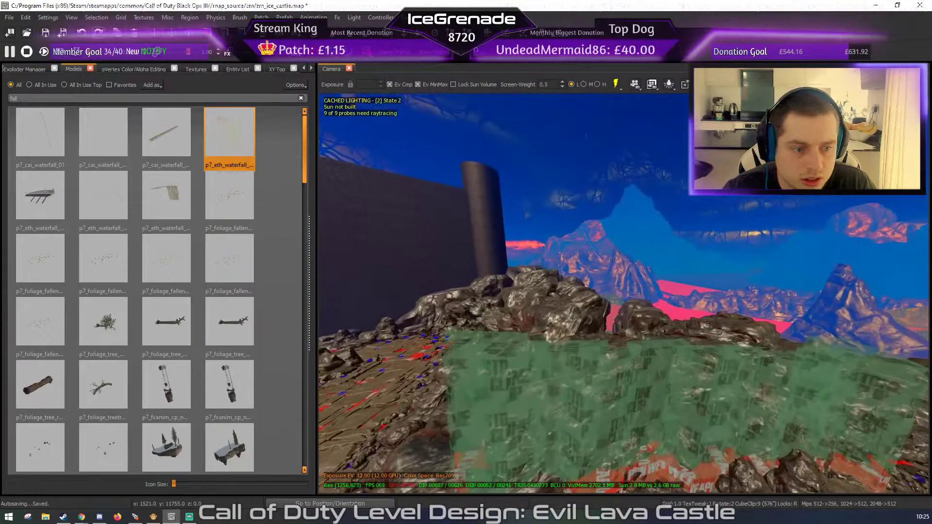
{"action": "right_click", "coordinate": [670, 313]}
{"action": "left_click", "coordinate": [699, 363]}
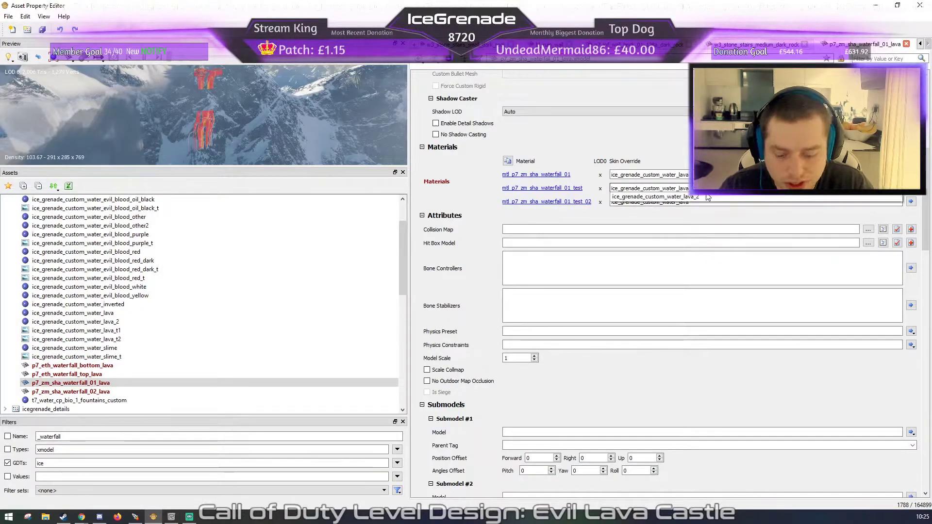
- Replace the skin overrides of all three materials on p7_zm_sha_waterfall_01_lava with ice_grenade_custom_water_lava_2
{"action": "key", "text": "ctrl+a"}
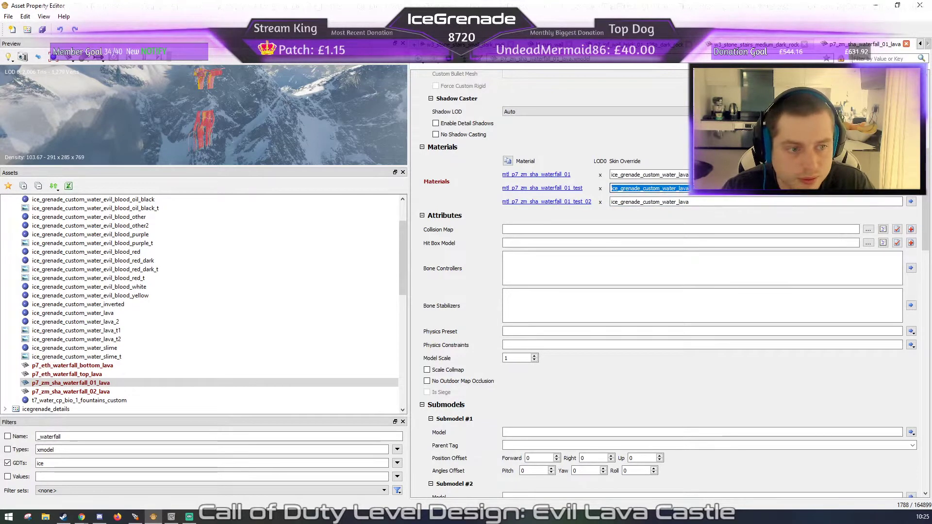
{"action": "type", "text": "ice_grenade_custom_water_lava_2"}
{"action": "left_click", "coordinate": [635, 177]}
{"action": "key", "text": "ctrl+a"}
{"action": "type", "text": "ice_grenade_custom_water_lava_2"}
{"action": "left_click", "coordinate": [696, 201]}
{"action": "key", "text": "ctrl+a"}
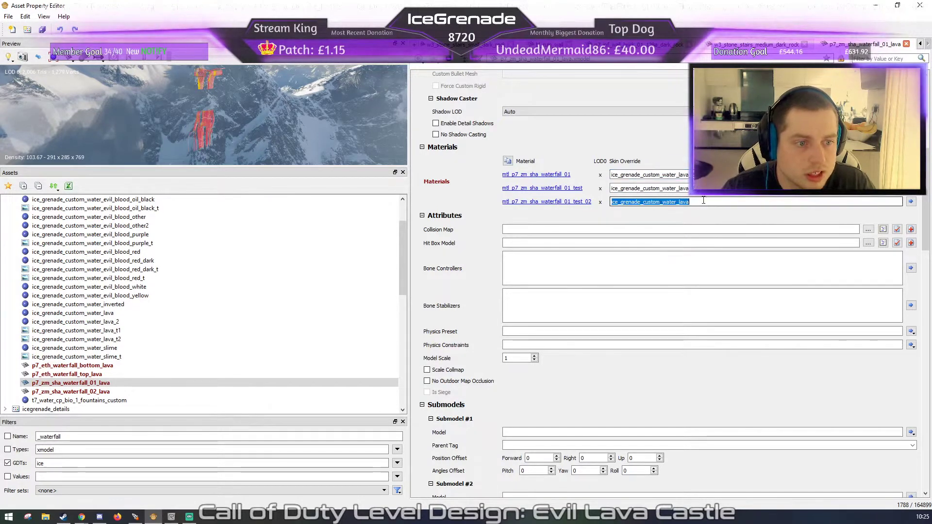
{"action": "type", "text": "ice_grenade_custom_water_lava_2"}
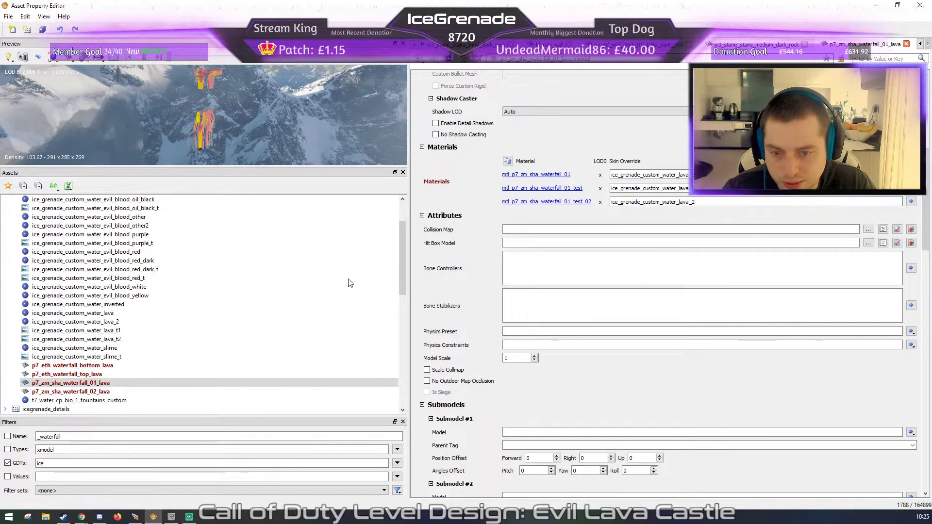
- Set the skin override of p7_zm_sha_waterfall_02_lava to ice_grenade_custom_water_lava_2
{"action": "left_click", "coordinate": [107, 392]}
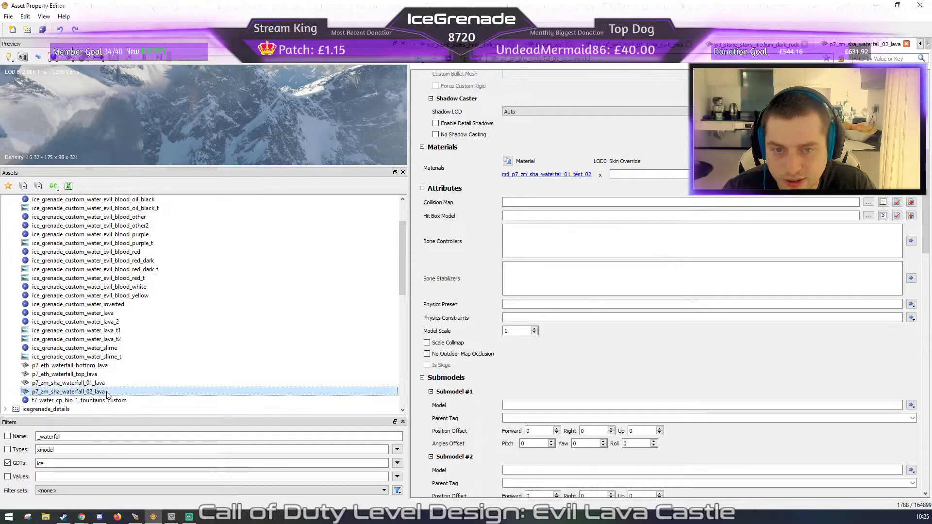
{"action": "left_click", "coordinate": [641, 177]}
{"action": "type", "text": "ice_grenade_custom_water_lava_2"}
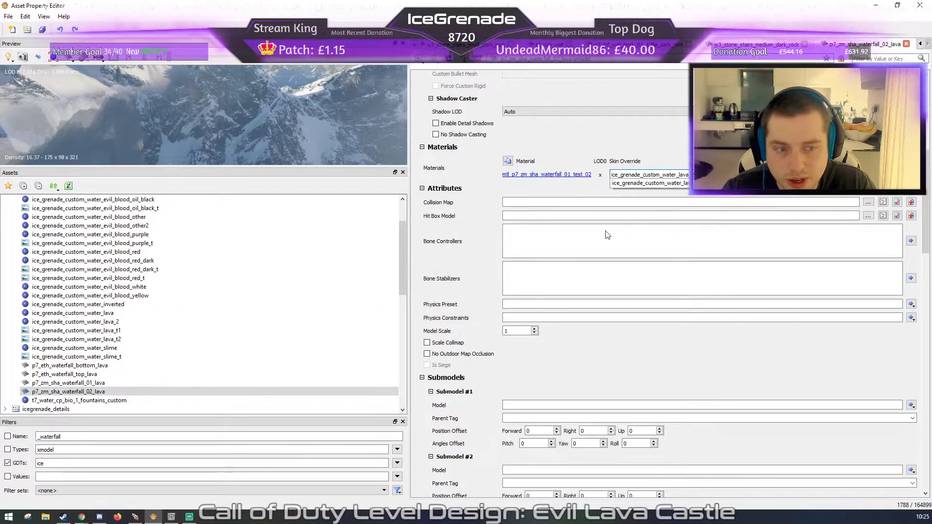
{"action": "left_click", "coordinate": [607, 235]}
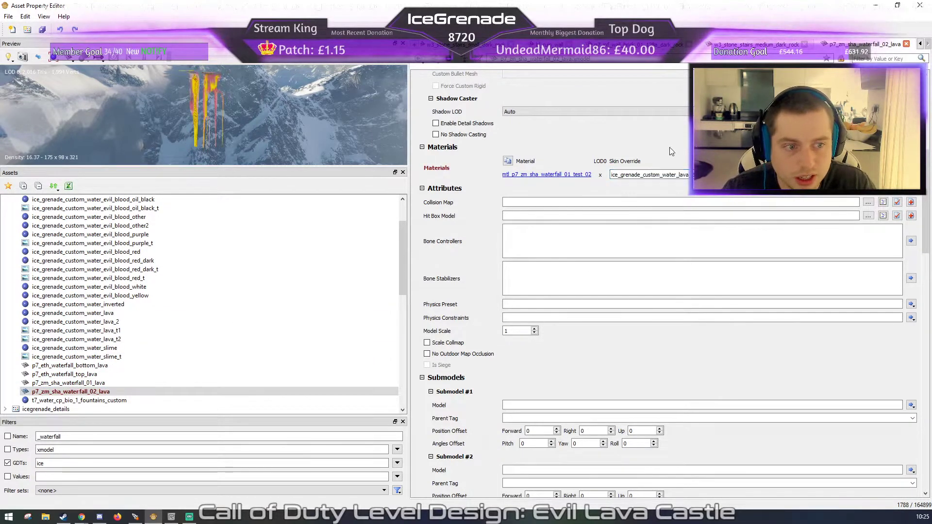
- Replace the skin override of p7_eth_waterfall_top_lava with ice_grenade_custom_water_lava_2
{"action": "left_click", "coordinate": [102, 375]}
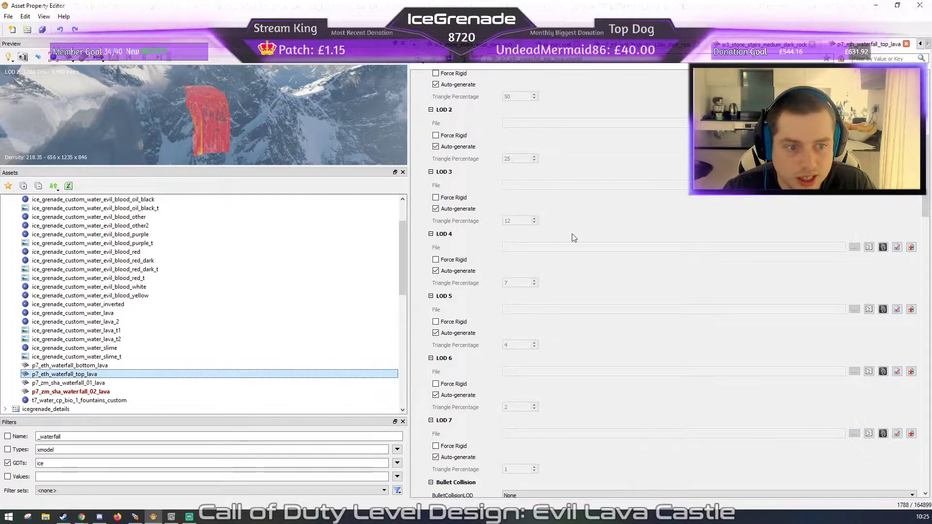
{"action": "scroll", "coordinate": [586, 221], "scroll_direction": "down", "scroll_amount": 5}
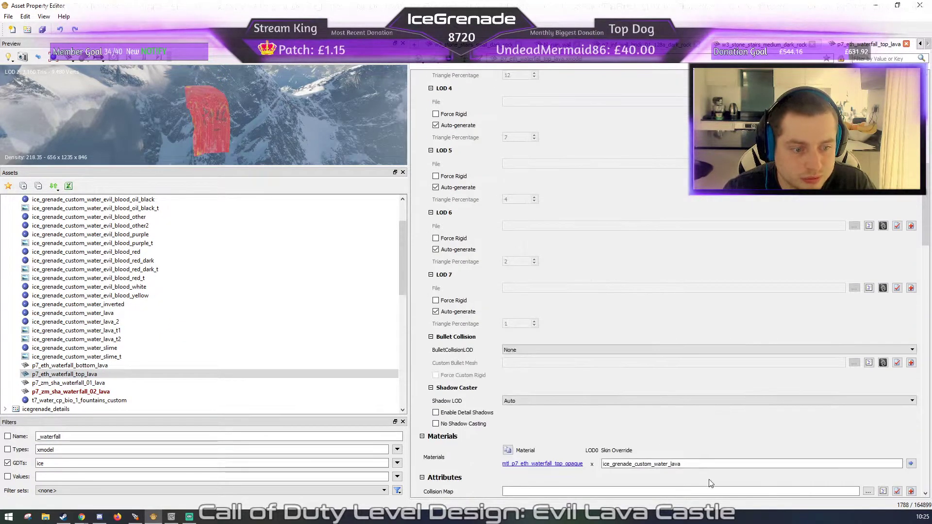
{"action": "left_click_drag", "start_coordinate": [701, 463], "coordinate": [591, 456]}
{"action": "type", "text": "ice_grenade_custom_water_lava_2"}
{"action": "left_click", "coordinate": [689, 438]}
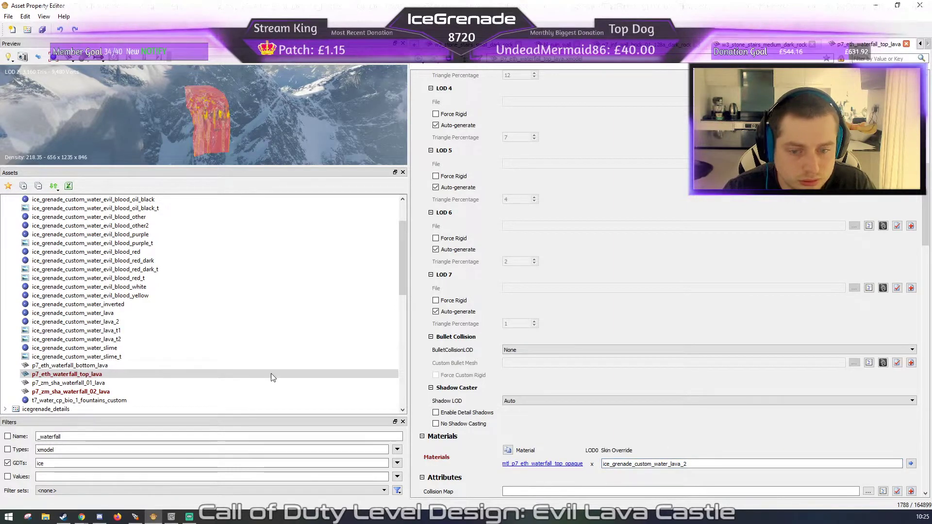
- Replace the skin override of p7_eth_waterfall_bottom_lava with ice_grenade_custom_water_lava_2 and save the assets
{"action": "left_click", "coordinate": [136, 367]}
{"action": "left_click_drag", "start_coordinate": [702, 463], "coordinate": [601, 459]}
{"action": "type", "text": "ice_grenade_custom_water_lava_2"}
{"action": "left_click", "coordinate": [673, 450]}
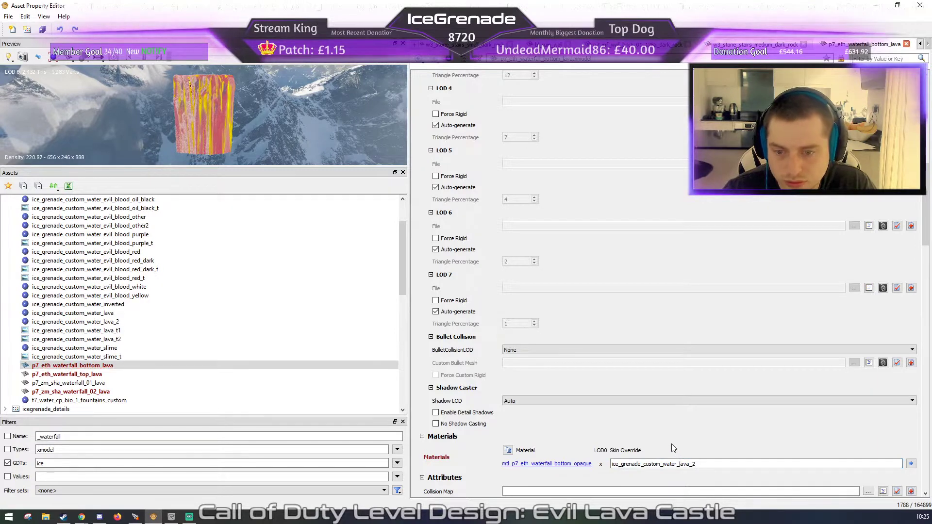
{"action": "key", "text": "ctrl+s"}
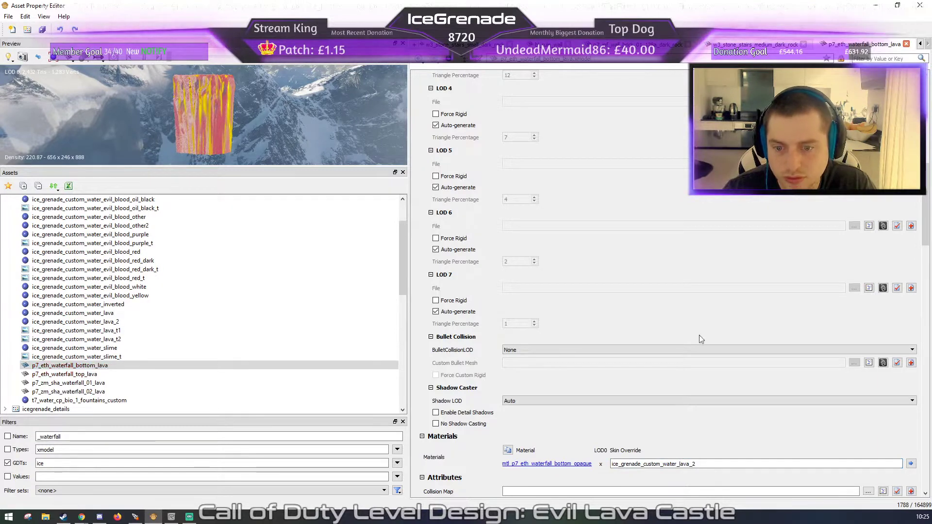
- Return to the level editor and place a lava waterfall model between the black rocks beside the castle wall
{"action": "left_click", "coordinate": [873, 7]}
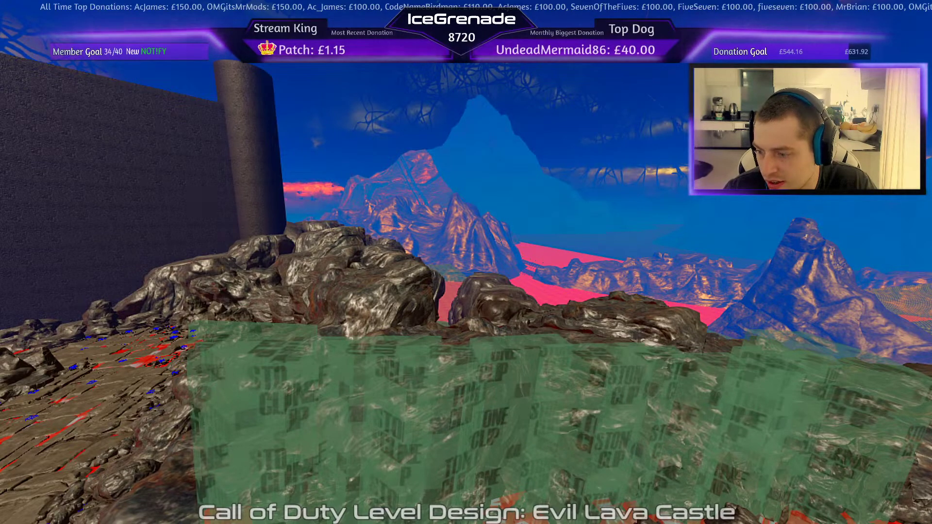
{"action": "key", "text": "w"}
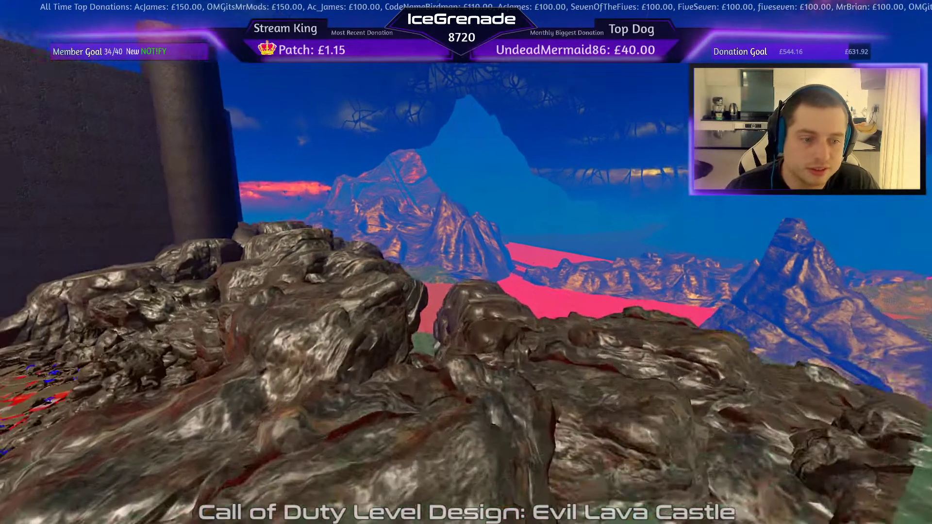
{"action": "mouse_move", "coordinate": [437, 423]}
{"action": "right_mouse_down"}
{"action": "mouse_move", "coordinate": [411, 444]}
{"action": "mouse_move", "coordinate": [435, 426]}
{"action": "right_mouse_up"}
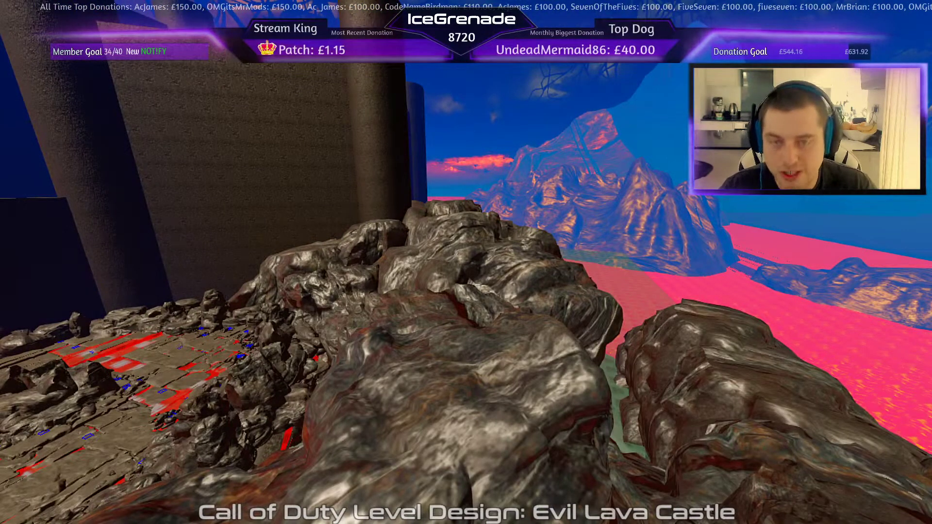
{"action": "key", "text": "w"}
{"action": "right_click_drag", "start_coordinate": [235, 237], "coordinate": [230, 237]}
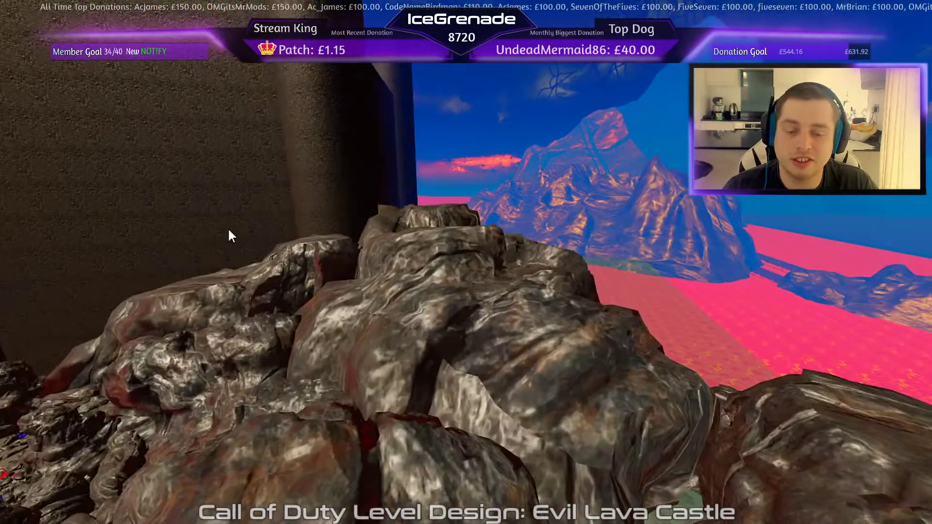
{"action": "left_click_drag", "start_coordinate": [1, 340], "coordinate": [345, 369]}
{"action": "key", "text": "a"}
{"action": "right_click_drag", "start_coordinate": [345, 369], "coordinate": [361, 325]}
{"action": "key", "text": "d"}
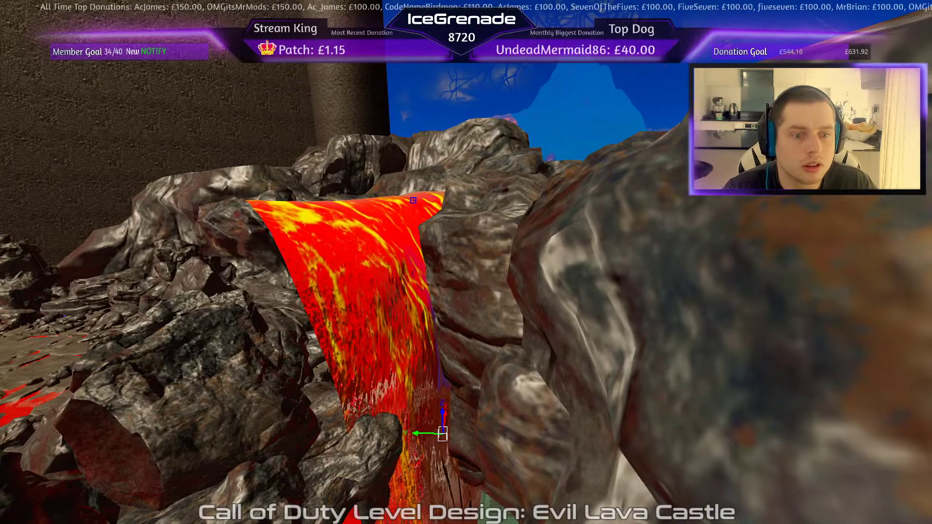
- Inspect the placed lava waterfall and the surrounding rocks from the path and from outside the castle grounds
{"action": "key", "text": "s"}
{"action": "right_click_drag", "start_coordinate": [465, 262], "coordinate": [340, 267]}
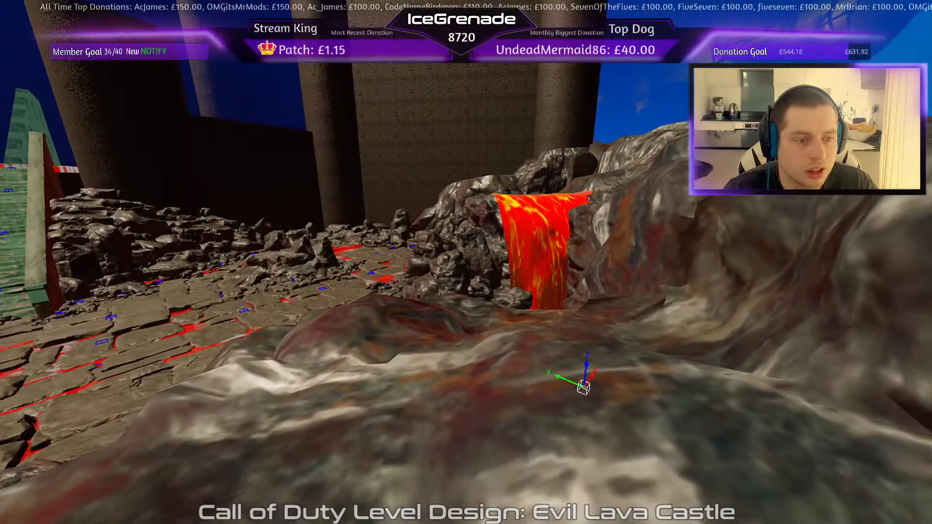
{"action": "key", "text": "w"}
{"action": "right_click_drag", "start_coordinate": [530, 232], "coordinate": [408, 238]}
{"action": "key", "text": "s"}
{"action": "right_click_drag", "start_coordinate": [532, 191], "coordinate": [552, 190]}
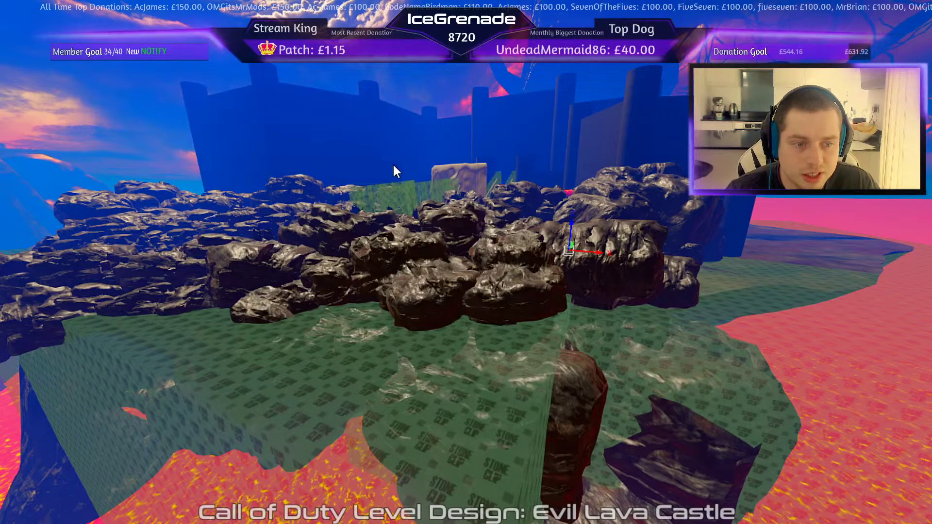
- Move the selected mesh model in the 2D top view to the outer edge of the rock terrain and reselect it there
{"action": "key", "text": "alt+Tab"}
{"action": "scroll", "coordinate": [258, 209], "scroll_direction": "down", "scroll_amount": 6}
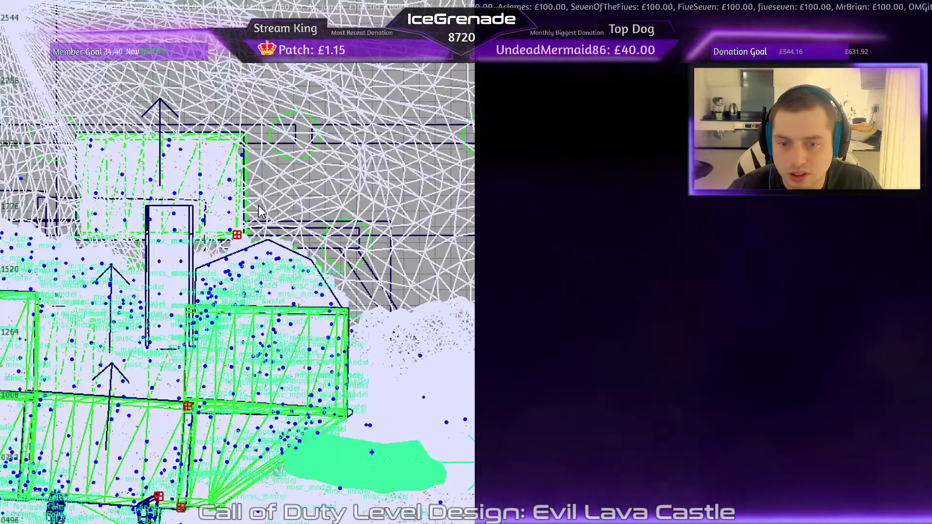
{"action": "scroll", "coordinate": [259, 209], "scroll_direction": "down", "scroll_amount": 4}
{"action": "scroll", "coordinate": [249, 342], "scroll_direction": "up", "scroll_amount": 8}
{"action": "middle_click", "coordinate": [239, 286]}
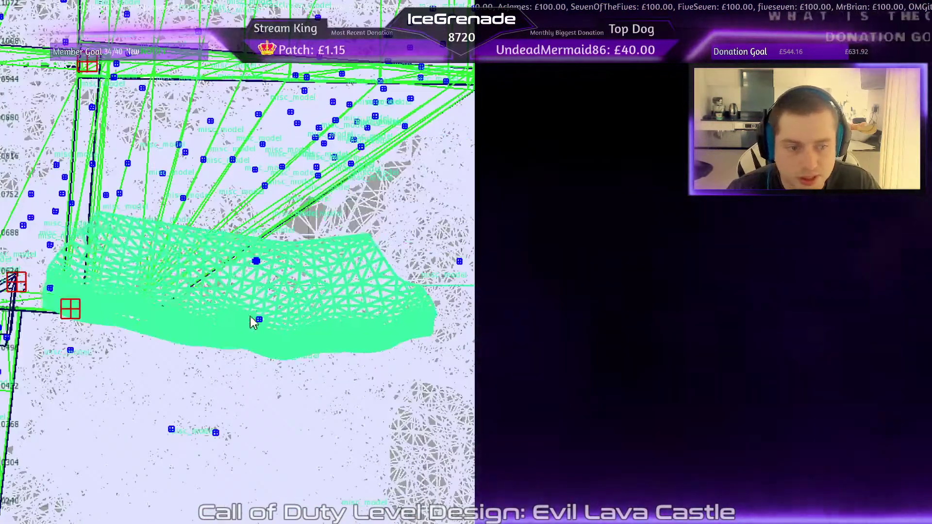
{"action": "left_click_drag", "start_coordinate": [249, 316], "coordinate": [80, 515]}
{"action": "scroll", "coordinate": [265, 236], "scroll_direction": "down", "scroll_amount": 8}
{"action": "scroll", "coordinate": [259, 354], "scroll_direction": "up", "scroll_amount": 8}
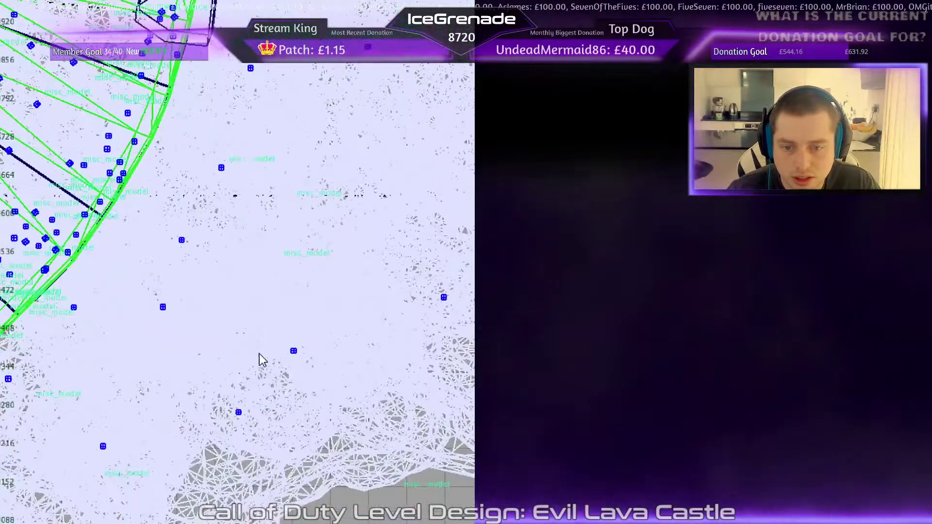
{"action": "middle_click", "coordinate": [262, 393]}
{"action": "left_click_drag", "start_coordinate": [270, 459], "coordinate": [470, 475]}
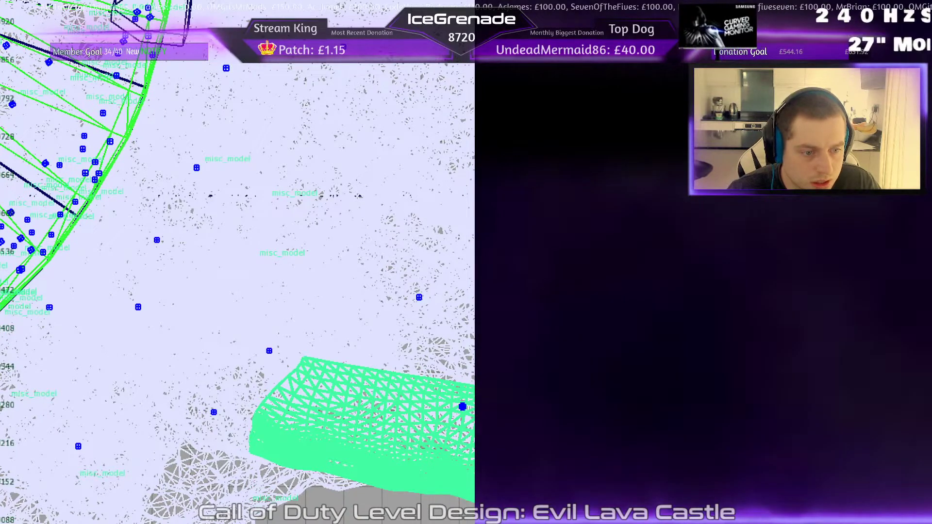
{"action": "key", "text": "Escape"}
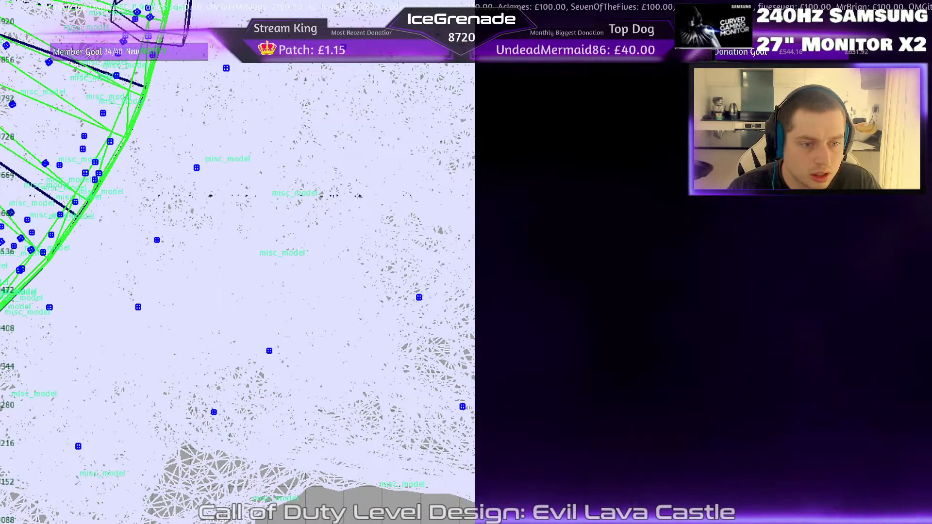
{"action": "left_click", "coordinate": [462, 407], "text": "shift"}
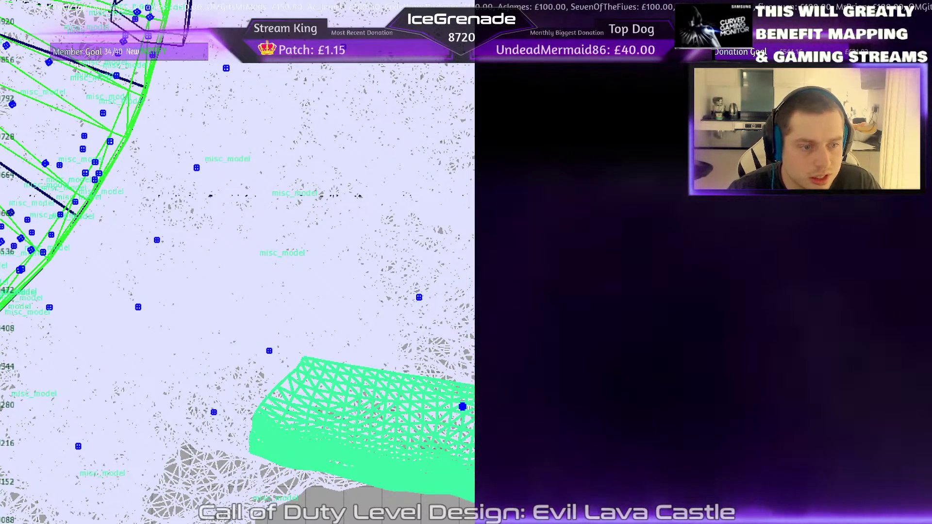
- Paste the copied model in the 2D view near the castle path, and move and rotate it into place
{"action": "scroll", "coordinate": [348, 235], "scroll_direction": "down", "scroll_amount": 10}
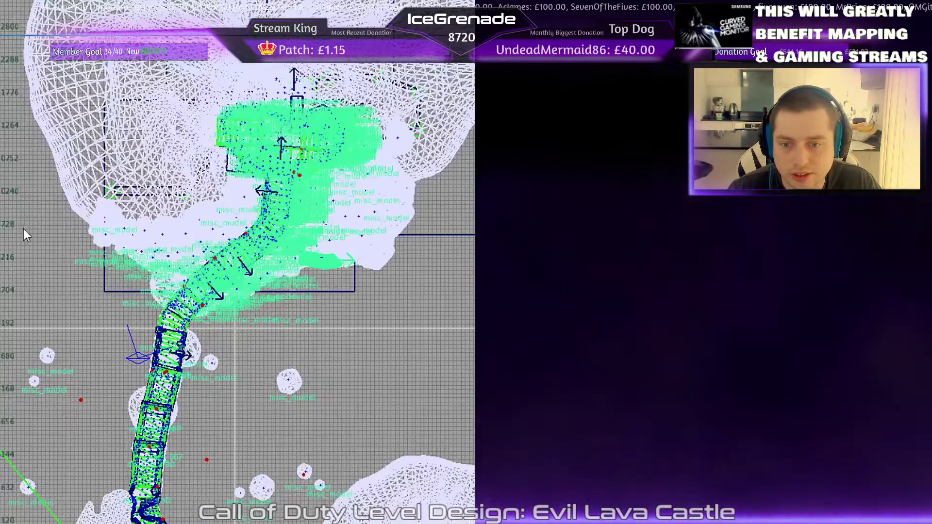
{"action": "scroll", "coordinate": [68, 230], "scroll_direction": "up", "scroll_amount": 7}
{"action": "key", "text": "ctrl+v"}
{"action": "left_click_drag", "start_coordinate": [313, 291], "coordinate": [348, 351]}
{"action": "key", "text": "r"}
{"action": "scroll", "coordinate": [324, 324], "scroll_direction": "down", "scroll_amount": 4}
{"action": "scroll", "coordinate": [358, 355], "scroll_direction": "up", "scroll_amount": 3}
{"action": "left_click_drag", "start_coordinate": [327, 310], "coordinate": [397, 338]}
{"action": "key", "text": "r"}
{"action": "left_click_drag", "start_coordinate": [329, 339], "coordinate": [374, 368]}
{"action": "key", "text": "r"}
{"action": "key", "text": "r"}
{"action": "left_click_drag", "start_coordinate": [362, 327], "coordinate": [364, 319]}
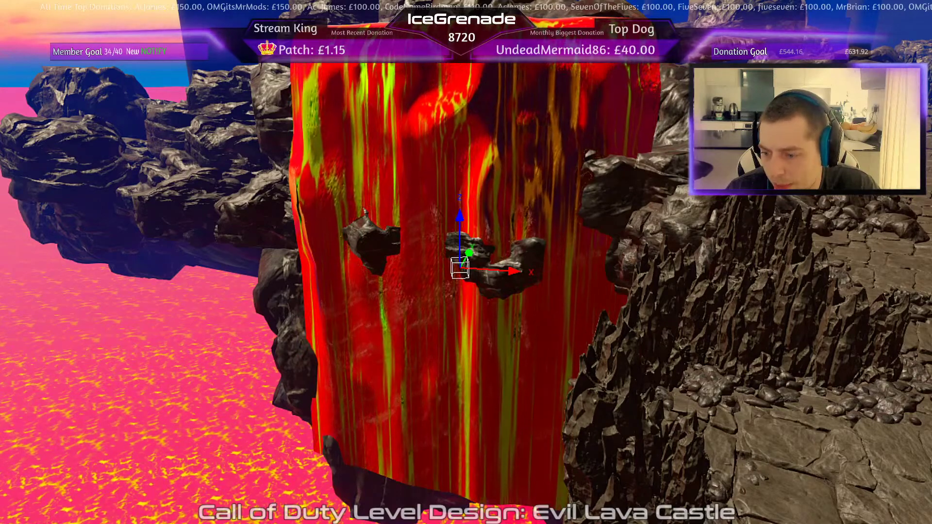
- Check how the stacked lava waterfall pieces fall over the cliff rocks beside the path
{"action": "right_click_drag", "start_coordinate": [499, 226], "coordinate": [408, 218]}
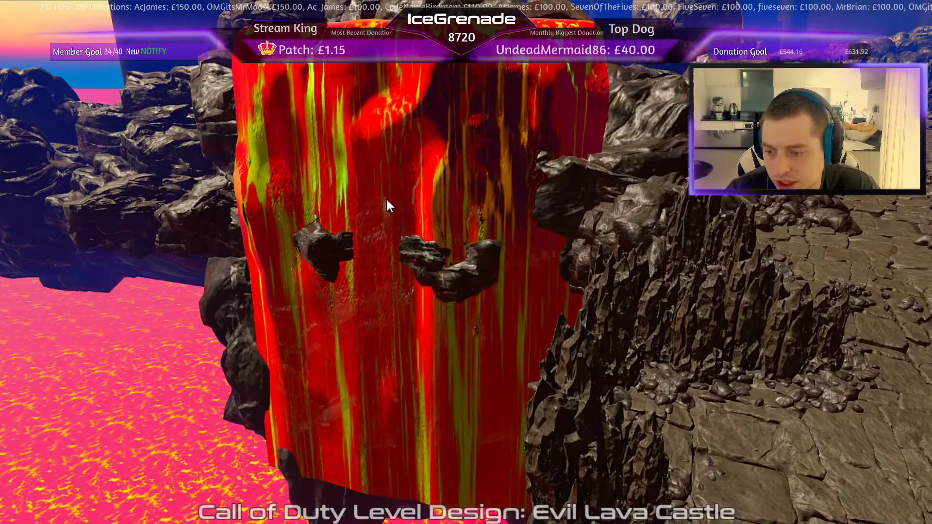
{"action": "mouse_move", "coordinate": [386, 197]}
{"action": "right_mouse_down"}
{"action": "mouse_move", "coordinate": [385, 214]}
{"action": "mouse_move", "coordinate": [384, 198]}
{"action": "right_mouse_up"}
{"action": "left_click", "coordinate": [388, 169]}
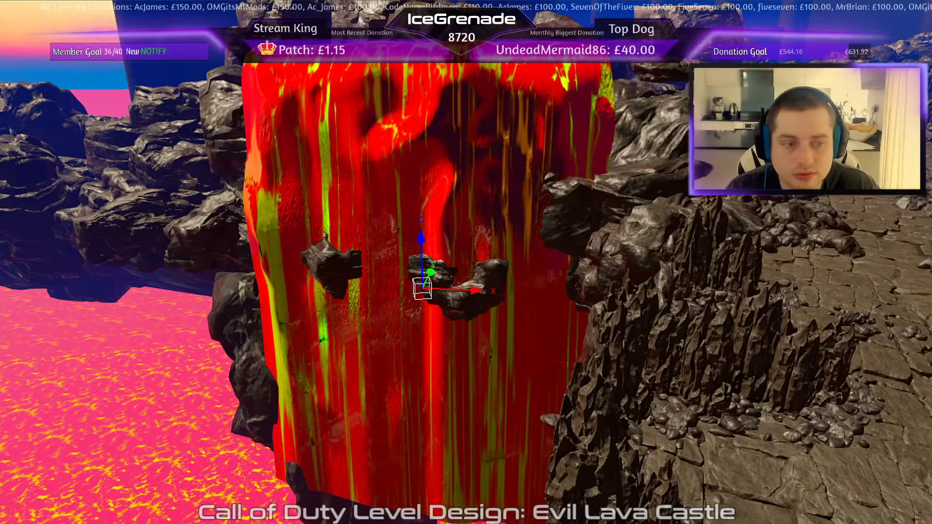
{"action": "key", "text": "Escape"}
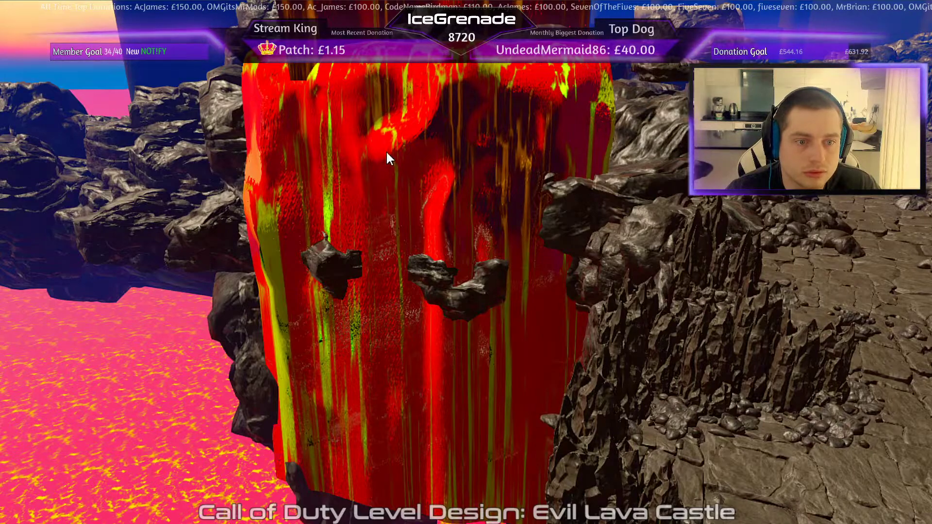
{"action": "right_click_drag", "start_coordinate": [384, 153], "coordinate": [384, 101]}
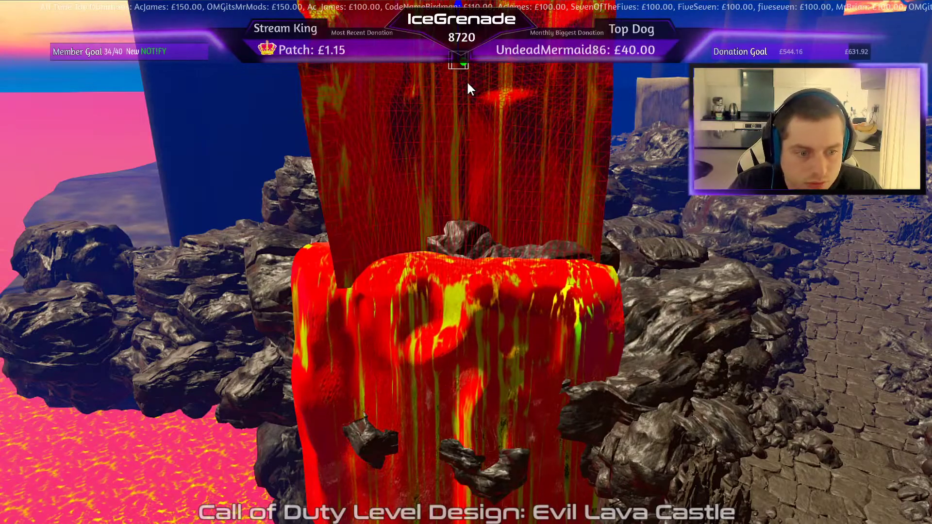
- Lower the selected lava waterfall model and shift it back and down so it falls over the cliff rocks beside the path
{"action": "left_click_drag", "start_coordinate": [458, 11], "coordinate": [458, 192]}
{"action": "left_click_drag", "start_coordinate": [463, 231], "coordinate": [464, 257]}
{"action": "mouse_move", "coordinate": [464, 257]}
{"action": "right_mouse_down"}
{"action": "mouse_move", "coordinate": [413, 257]}
{"action": "mouse_move", "coordinate": [466, 291]}
{"action": "mouse_move", "coordinate": [379, 299]}
{"action": "mouse_move", "coordinate": [466, 258]}
{"action": "right_mouse_up"}
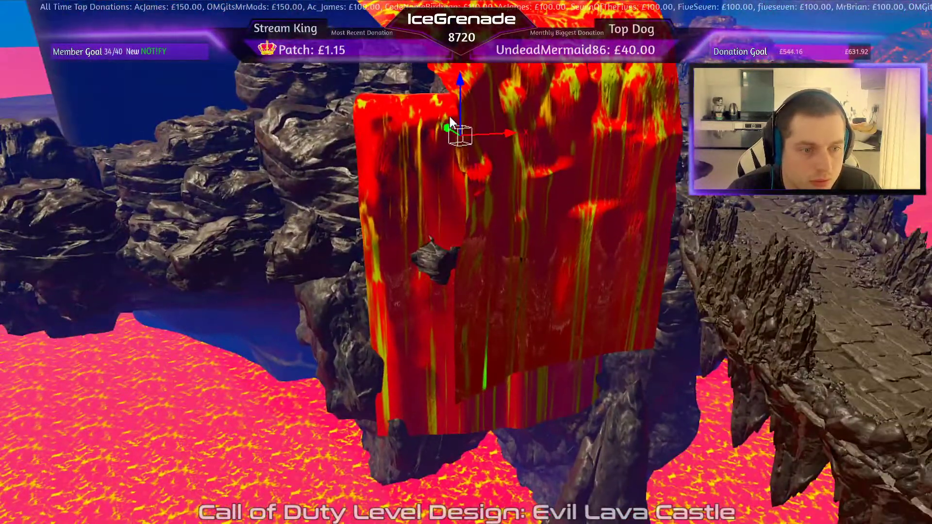
{"action": "left_click_drag", "start_coordinate": [447, 127], "coordinate": [429, 95]}
{"action": "mouse_move", "coordinate": [451, 93]}
{"action": "right_mouse_down"}
{"action": "mouse_move", "coordinate": [478, 88]}
{"action": "mouse_move", "coordinate": [452, 94]}
{"action": "right_mouse_up"}
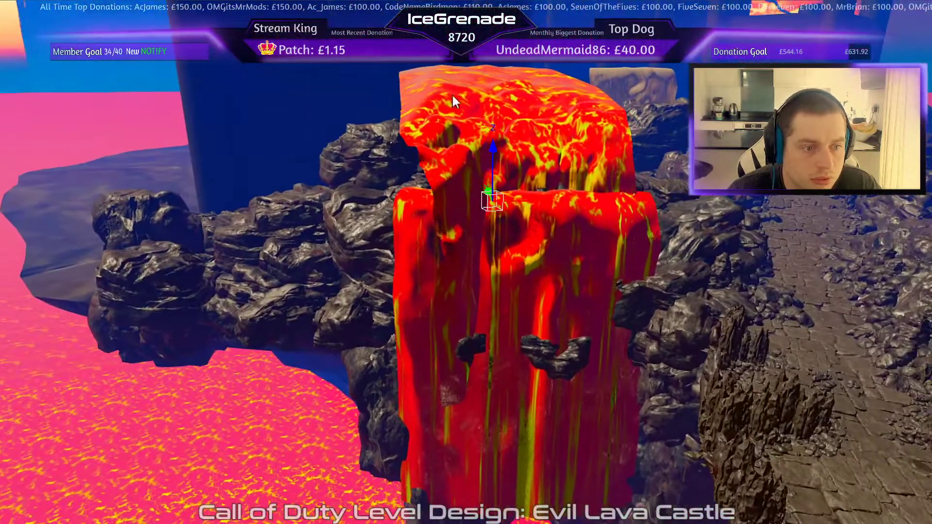
{"action": "left_click_drag", "start_coordinate": [492, 147], "coordinate": [489, 186]}
{"action": "right_click_drag", "start_coordinate": [489, 186], "coordinate": [459, 176]}
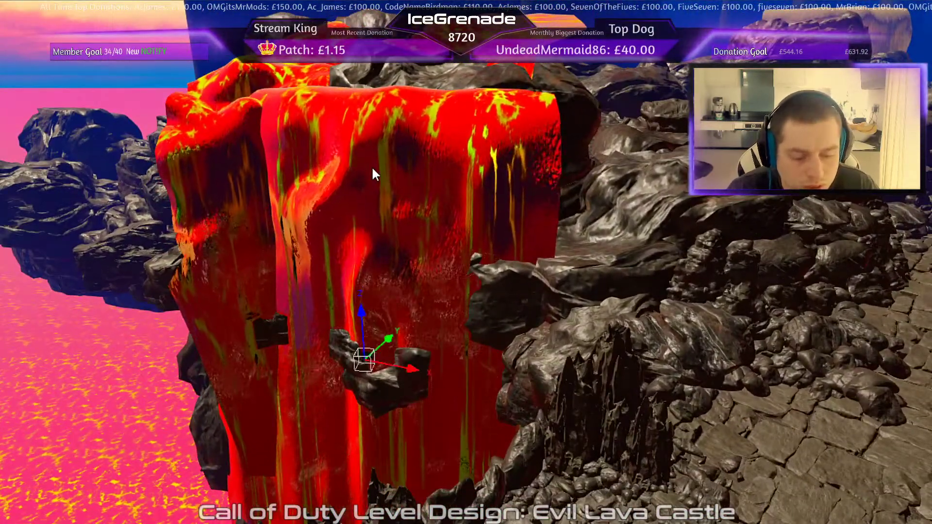
- Paste the copied lava waterfall model over the cliff rocks, rotate it and push it slightly back into the rock face
{"action": "right_click_drag", "start_coordinate": [372, 170], "coordinate": [342, 172]}
{"action": "right_click_drag", "start_coordinate": [447, 193], "coordinate": [438, 193]}
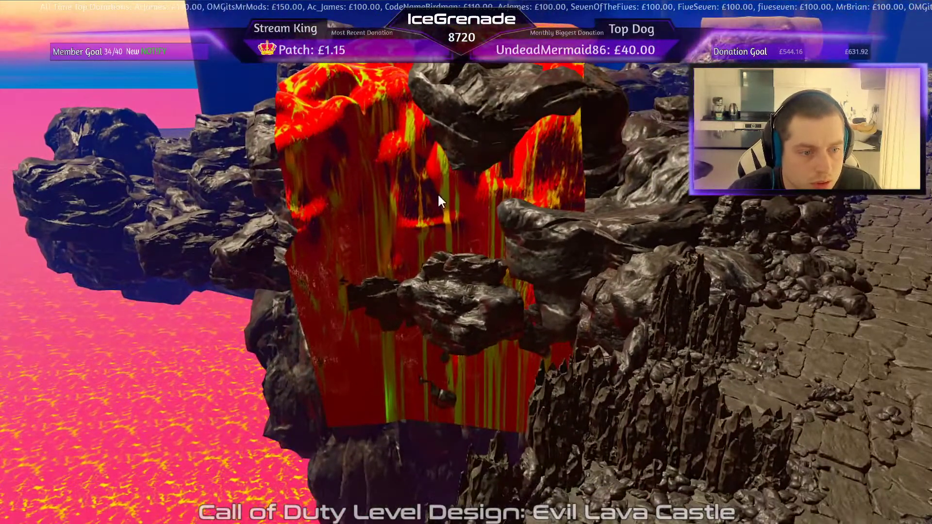
{"action": "key", "text": "ctrl+v"}
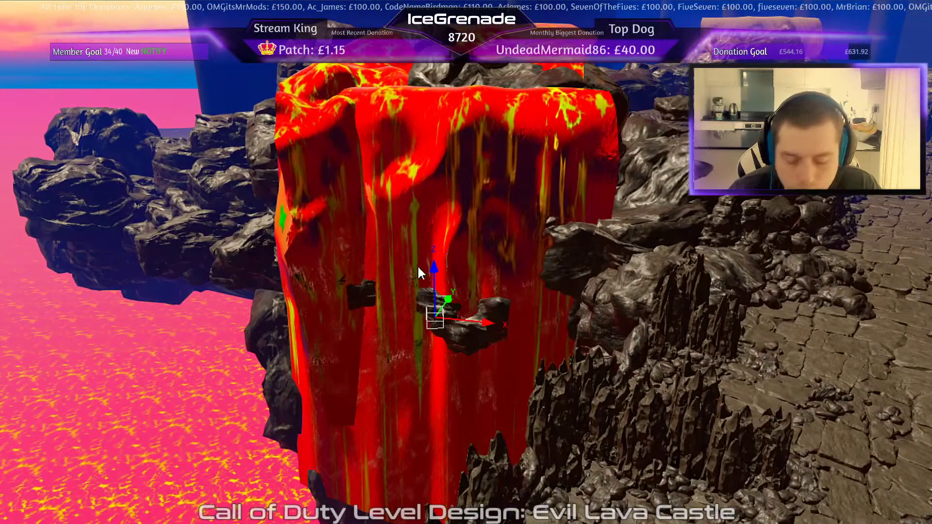
{"action": "key", "text": "e"}
{"action": "left_click_drag", "start_coordinate": [449, 266], "coordinate": [547, 262]}
{"action": "key", "text": "w"}
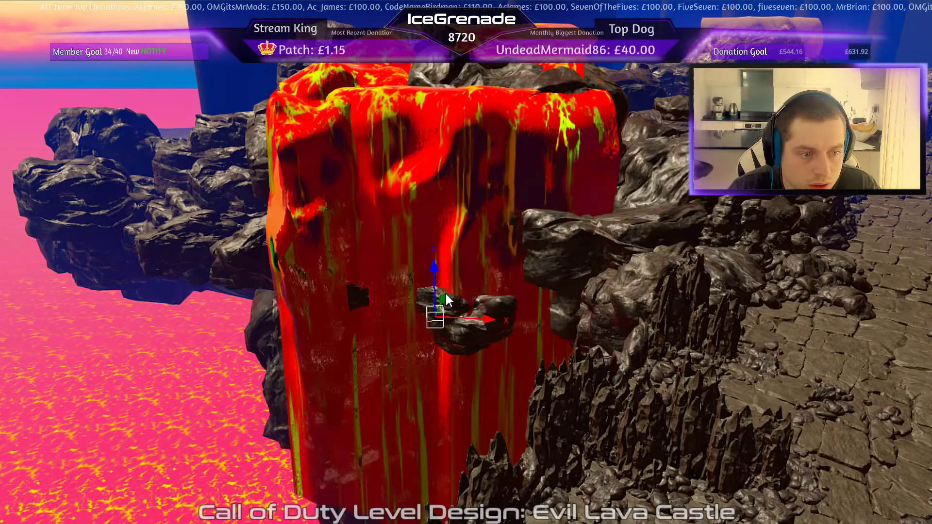
{"action": "left_click_drag", "start_coordinate": [446, 293], "coordinate": [447, 288]}
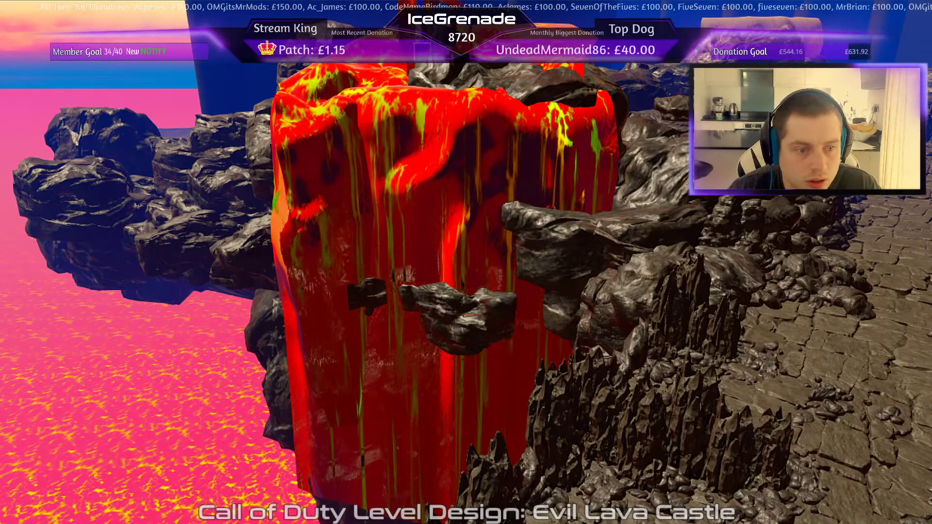
- Move the thin lava stream model from above the cliff down onto the waterfall's front face, and undo the last change
{"action": "left_click_drag", "start_coordinate": [401, 78], "coordinate": [298, 58]}
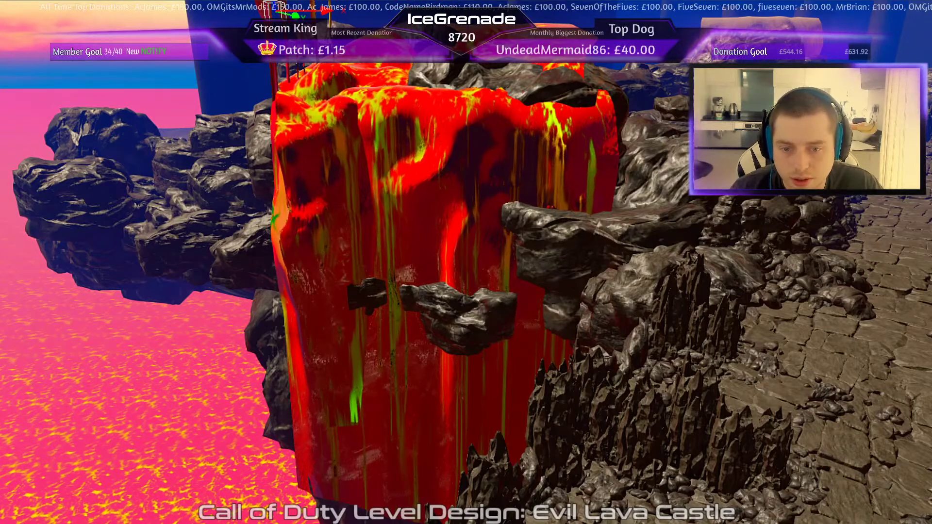
{"action": "left_click_drag", "start_coordinate": [295, 15], "coordinate": [422, 3]}
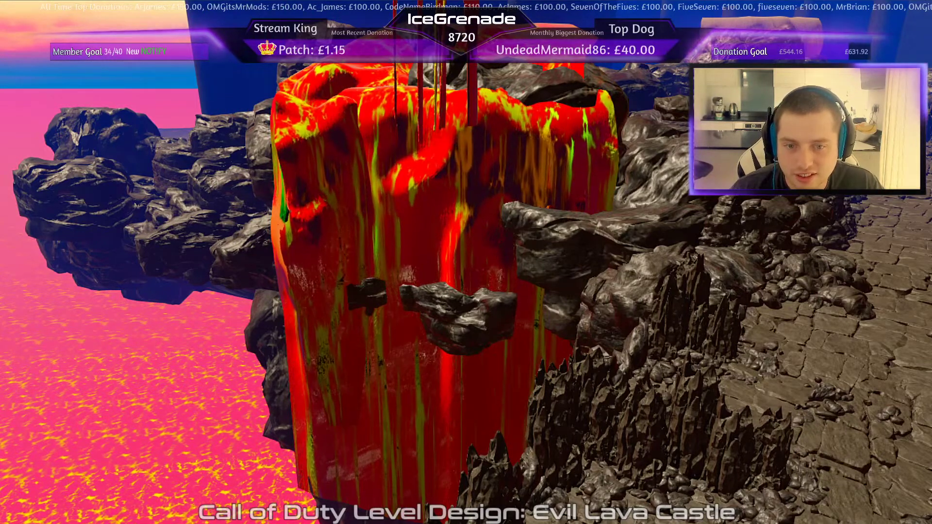
{"action": "left_click_drag", "start_coordinate": [424, 3], "coordinate": [396, 242]}
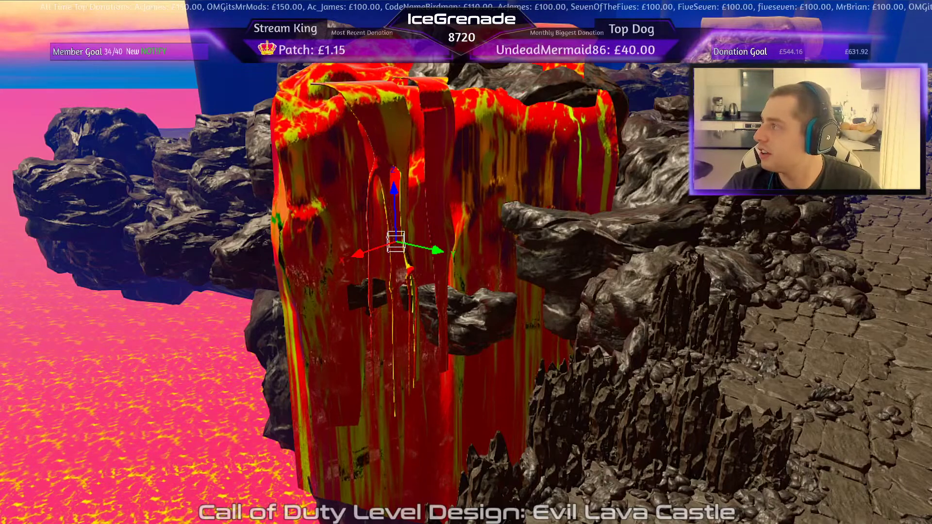
{"action": "mouse_move", "coordinate": [435, 183]}
{"action": "right_mouse_down"}
{"action": "mouse_move", "coordinate": [406, 184]}
{"action": "mouse_move", "coordinate": [433, 183]}
{"action": "right_mouse_up"}
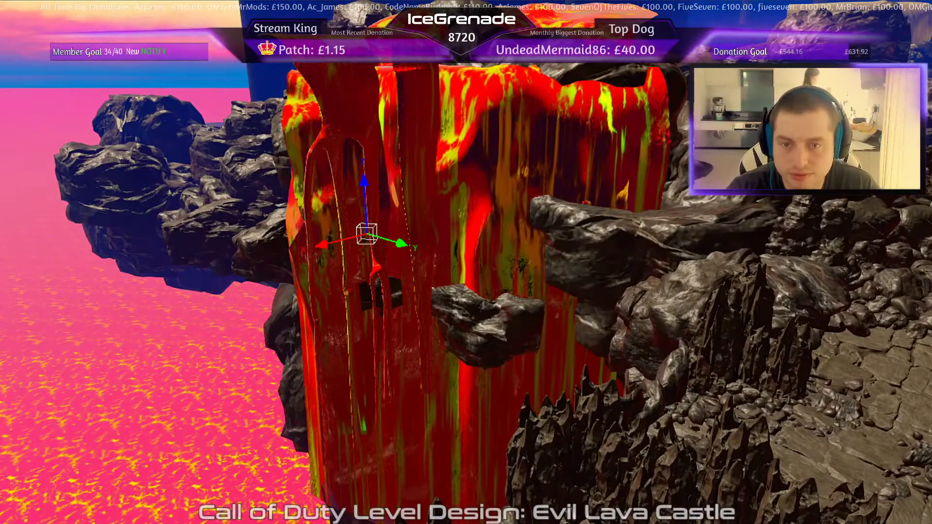
{"action": "key", "text": "ctrl+z"}
- Scale down the thin lava stream model and move it into the waterfall behind the protruding rocks
{"action": "mouse_move", "coordinate": [432, 184]}
{"action": "right_mouse_down"}
{"action": "mouse_move", "coordinate": [448, 202]}
{"action": "mouse_move", "coordinate": [435, 184]}
{"action": "right_mouse_up"}
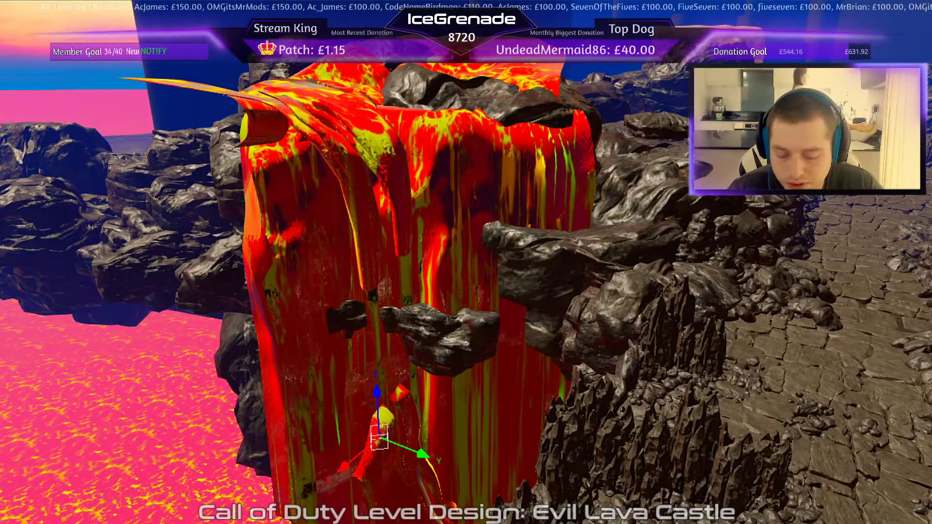
{"action": "key", "text": "r"}
{"action": "left_click_drag", "start_coordinate": [376, 389], "coordinate": [347, 389]}
{"action": "key", "text": "w"}
{"action": "left_click_drag", "start_coordinate": [379, 439], "coordinate": [455, 282]}
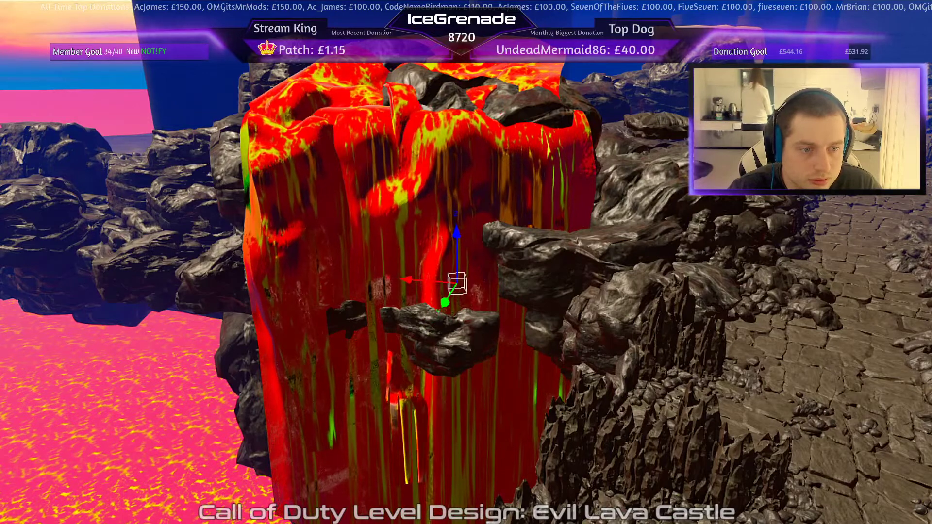
- Deselect the thin lava stream and select the large lava waterfall models on the cliff together
{"action": "key", "text": "Escape"}
{"action": "left_click", "coordinate": [273, 166]}
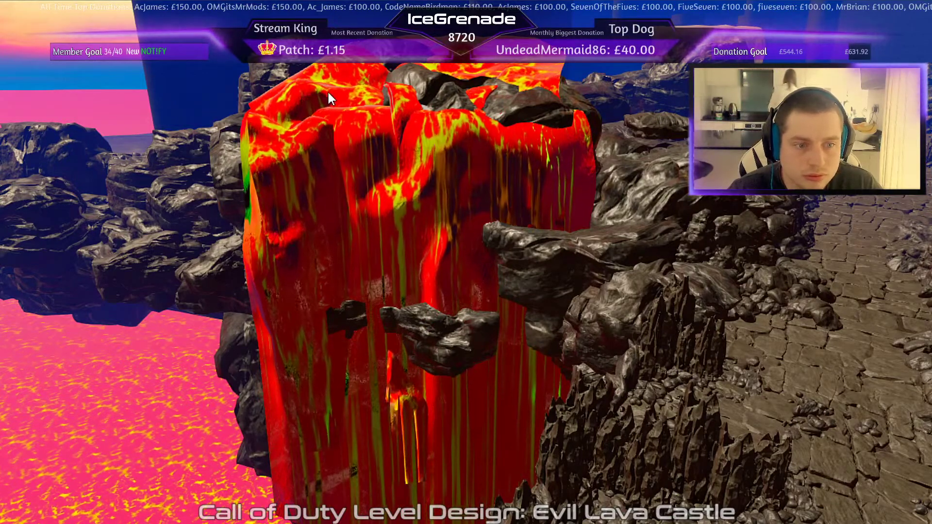
{"action": "left_click", "coordinate": [309, 381]}
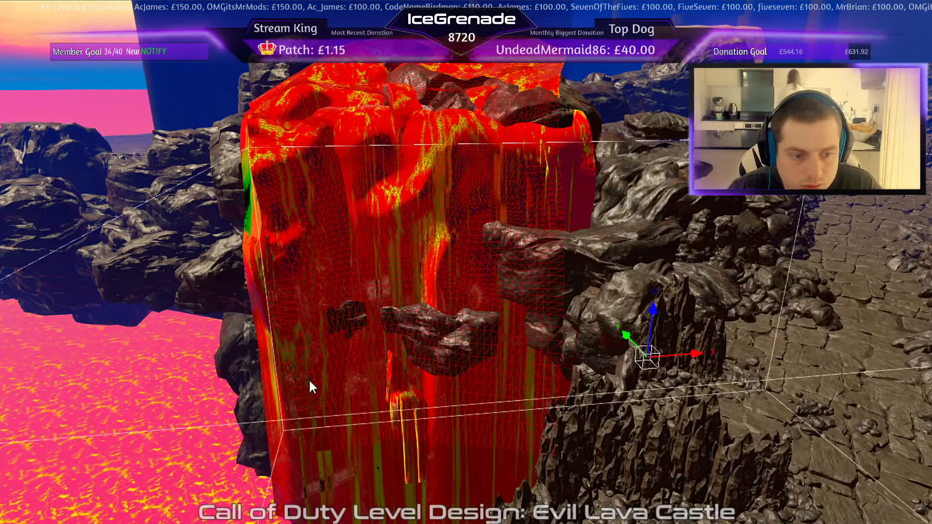
{"action": "left_click", "coordinate": [282, 428], "text": "shift"}
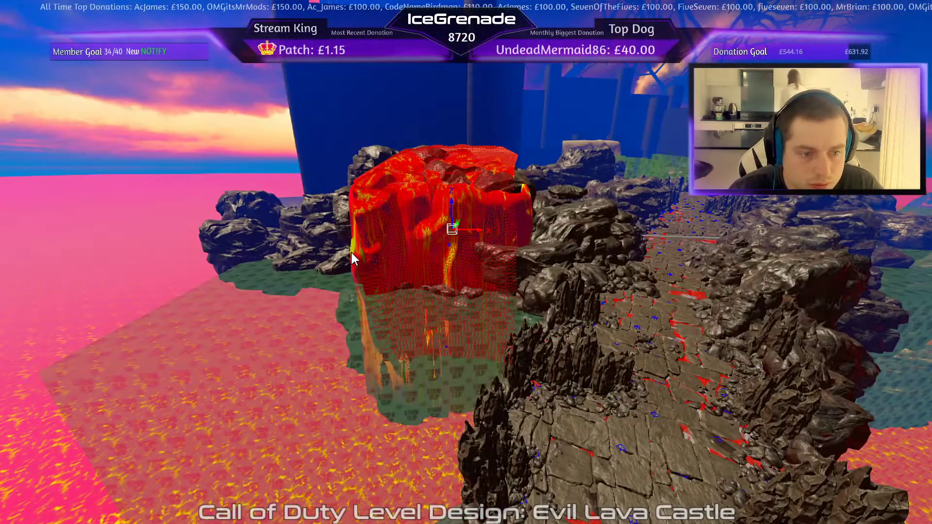
- Move the selected lavafall pieces out of the rocks to the open lava beside the island
{"action": "left_click", "coordinate": [351, 252], "text": "shift"}
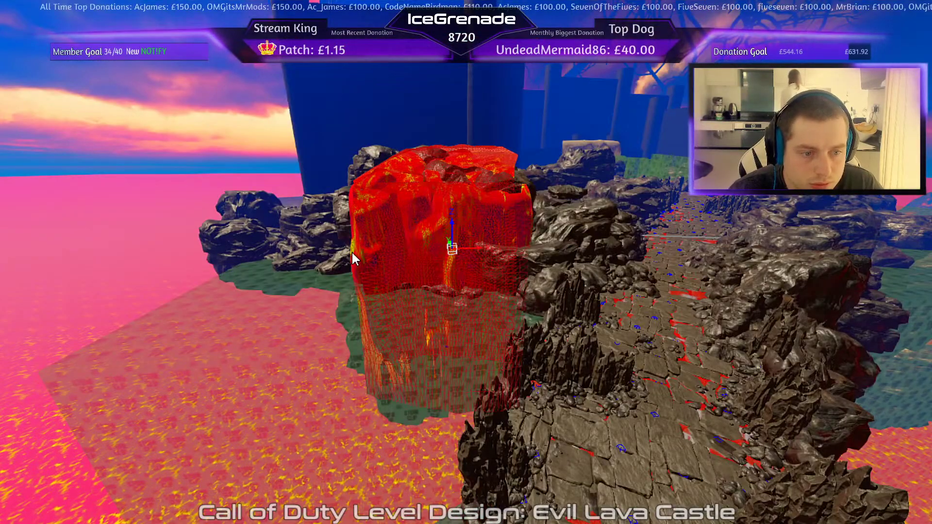
{"action": "left_click_drag", "start_coordinate": [351, 252], "coordinate": [254, 264]}
{"action": "key", "text": "Escape"}
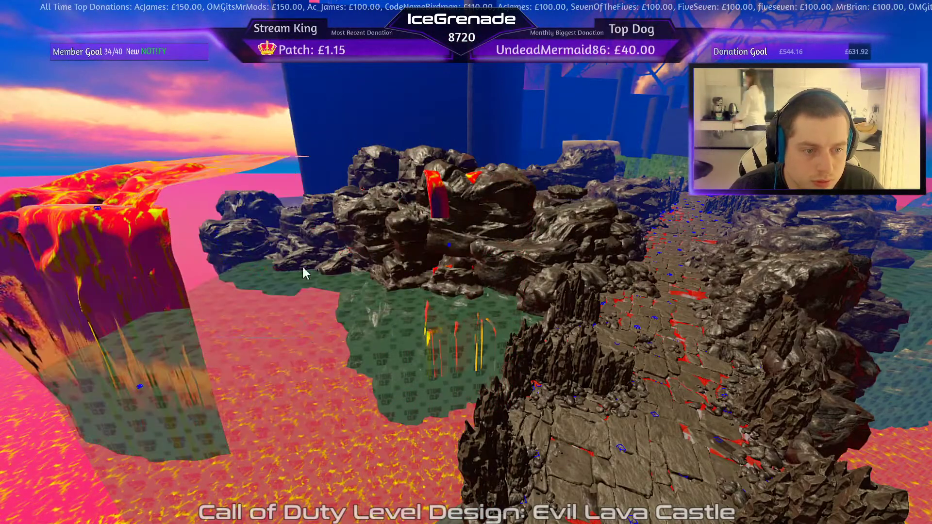
- Try repositioning the leftover lavafall piece among the rocks beside the path
{"action": "left_click", "coordinate": [439, 212], "text": "shift"}
{"action": "right_click_drag", "start_coordinate": [439, 212], "coordinate": [576, 270]}
{"action": "key", "text": "Escape"}
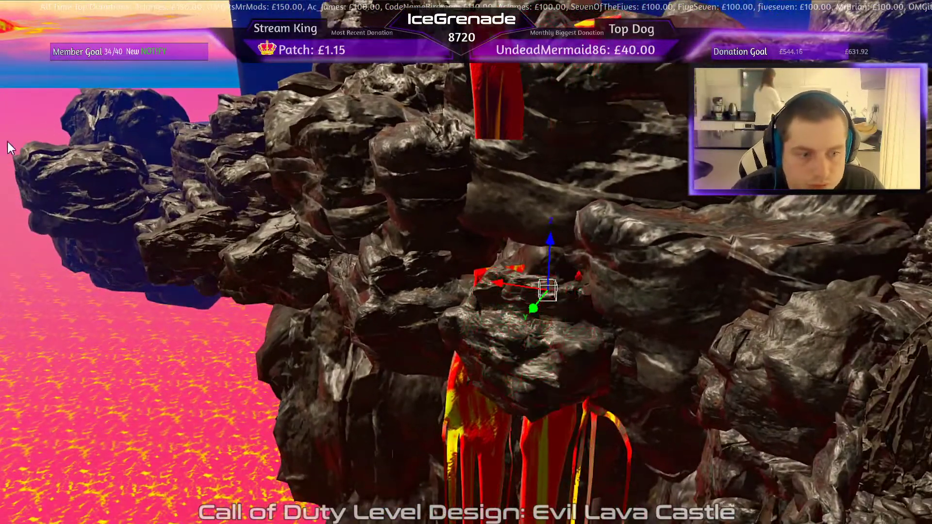
{"action": "left_click_drag", "start_coordinate": [547, 290], "coordinate": [570, 310]}
{"action": "left_click_drag", "start_coordinate": [582, 254], "coordinate": [572, 319]}
{"action": "left_click_drag", "start_coordinate": [552, 397], "coordinate": [567, 379]}
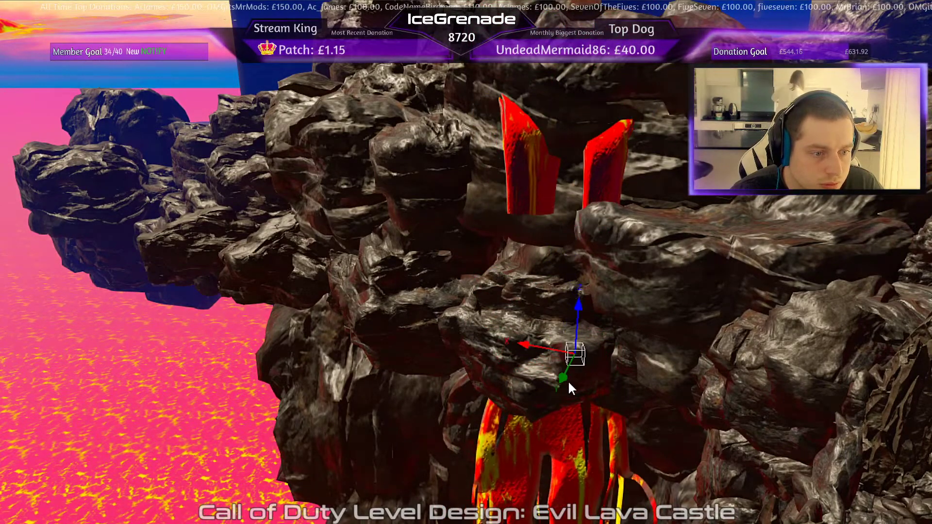
- Delete the leftover lavafall piece embedded in the rocks beside the path
{"action": "right_click_drag", "start_coordinate": [568, 380], "coordinate": [612, 334]}
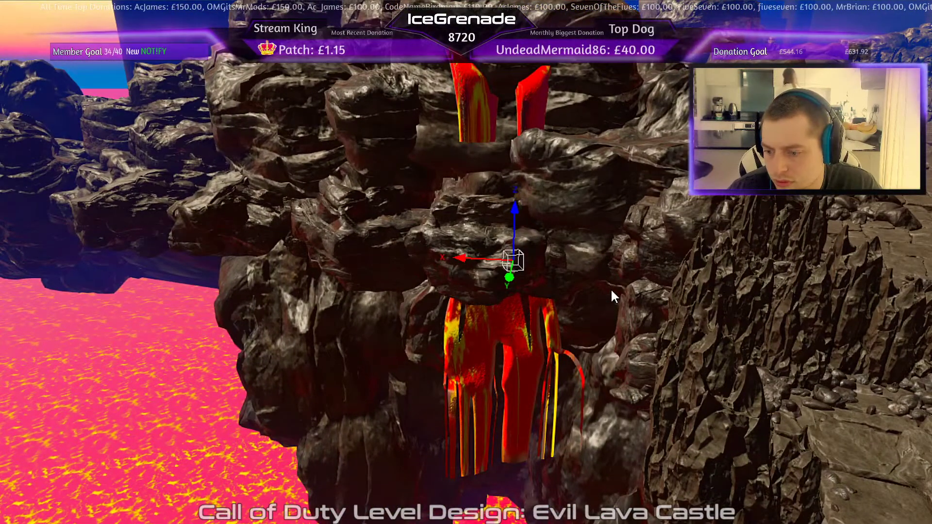
{"action": "mouse_move", "coordinate": [545, 277]}
{"action": "right_mouse_down"}
{"action": "mouse_move", "coordinate": [551, 271]}
{"action": "mouse_move", "coordinate": [470, 269]}
{"action": "mouse_move", "coordinate": [539, 271]}
{"action": "mouse_move", "coordinate": [554, 280]}
{"action": "mouse_move", "coordinate": [547, 266]}
{"action": "mouse_move", "coordinate": [539, 272]}
{"action": "right_mouse_up"}
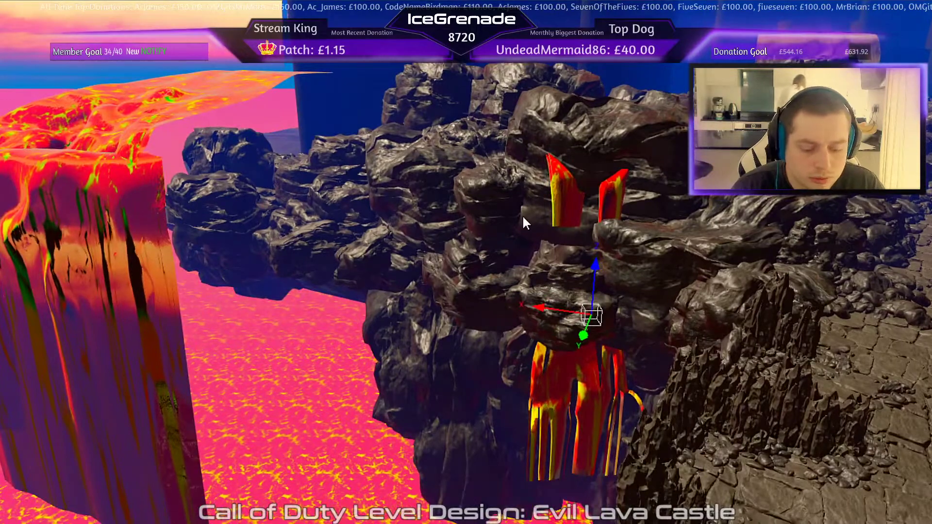
{"action": "key", "text": "Delete"}
- Move the lower lavafall sheet from the open lava to the front of the rock cliff beside the path
{"action": "left_click", "coordinate": [125, 189]}
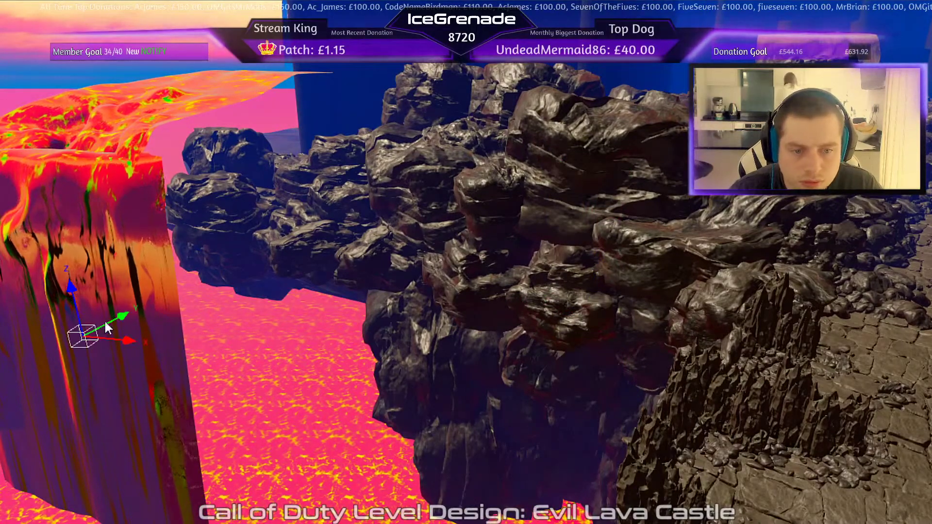
{"action": "left_click_drag", "start_coordinate": [135, 339], "coordinate": [583, 406]}
{"action": "right_click_drag", "start_coordinate": [584, 407], "coordinate": [623, 407]}
{"action": "right_click_drag", "start_coordinate": [486, 226], "coordinate": [505, 241]}
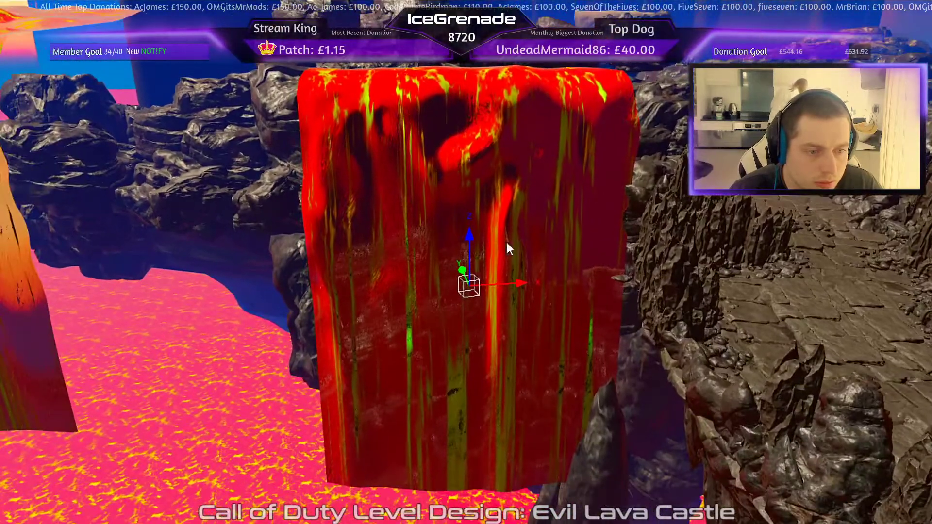
- Lower the lavafall sheet towards the lava lake and shift it sideways beside the rock spike
{"action": "left_click_drag", "start_coordinate": [468, 236], "coordinate": [476, 429]}
{"action": "right_click_drag", "start_coordinate": [476, 429], "coordinate": [456, 477]}
{"action": "right_click_drag", "start_coordinate": [539, 321], "coordinate": [536, 320]}
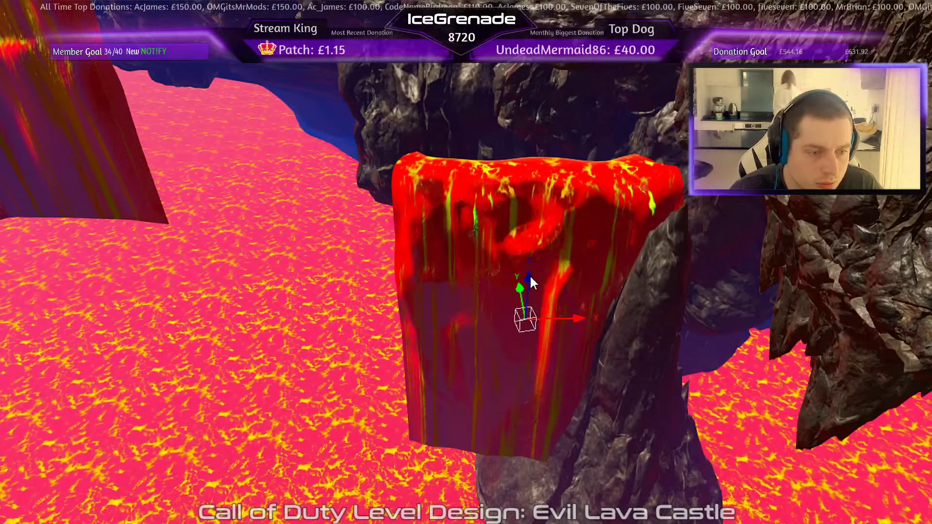
{"action": "left_click_drag", "start_coordinate": [529, 274], "coordinate": [516, 357]}
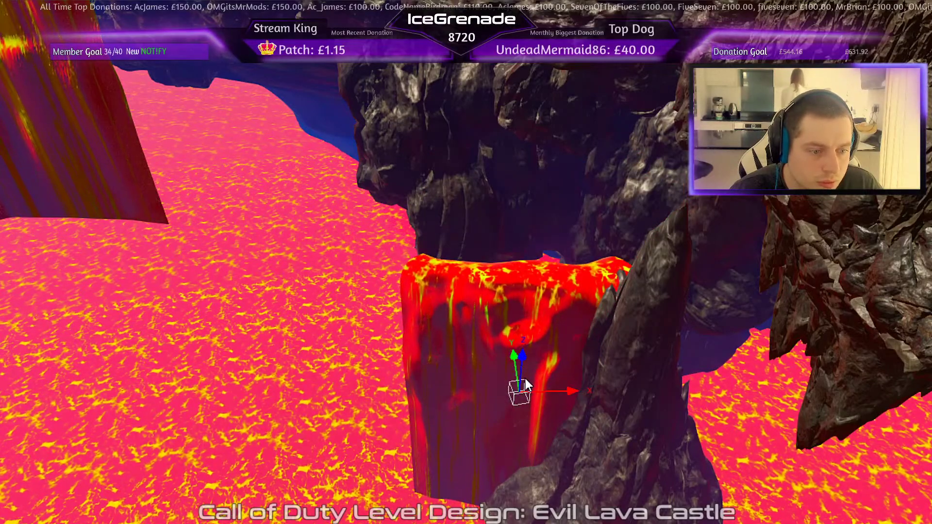
{"action": "left_click_drag", "start_coordinate": [568, 392], "coordinate": [515, 387]}
- Shift the lower lavafall along the cliff to the large rock outcrop at the far end of the island
{"action": "right_click_drag", "start_coordinate": [514, 387], "coordinate": [920, 291]}
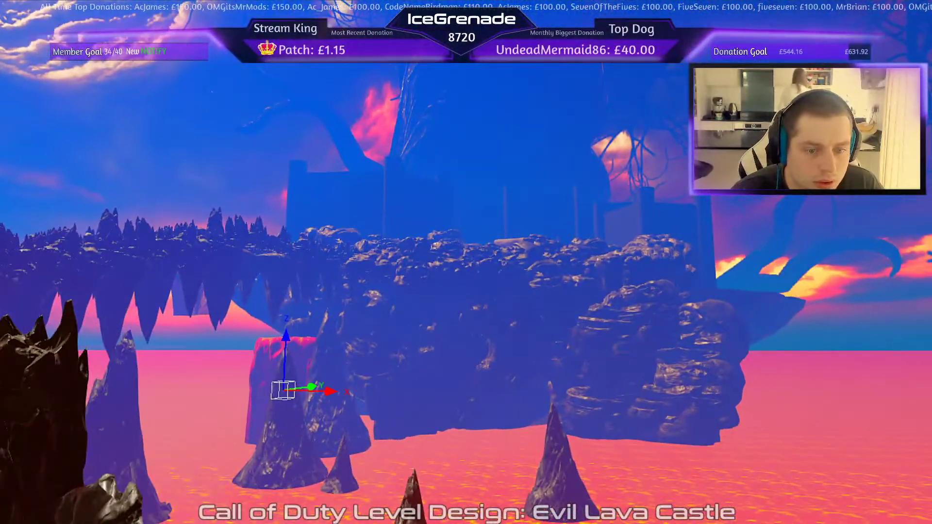
{"action": "left_click_drag", "start_coordinate": [330, 391], "coordinate": [664, 393]}
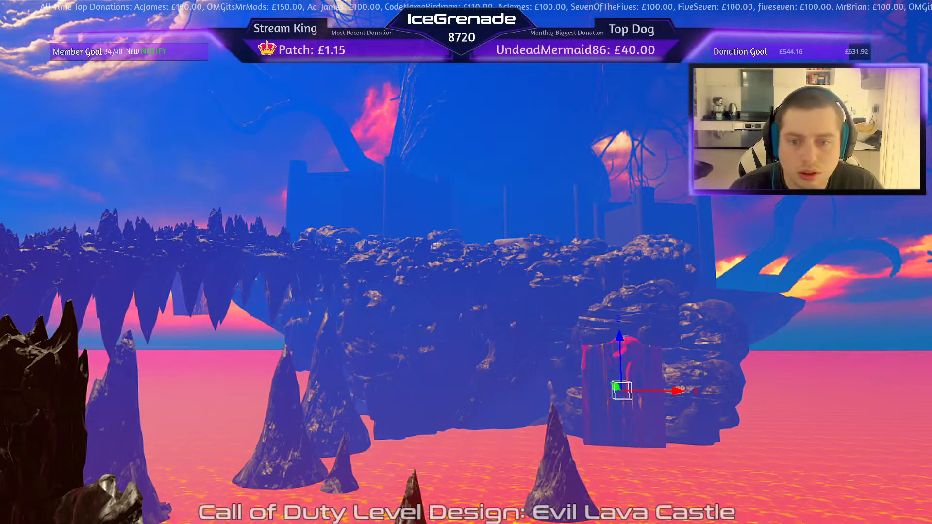
{"action": "key", "text": "Escape"}
- Move the upper lavafall onto the rock outcrop so it pours directly above the lower lavafall
{"action": "right_click_drag", "start_coordinate": [357, 373], "coordinate": [430, 295]}
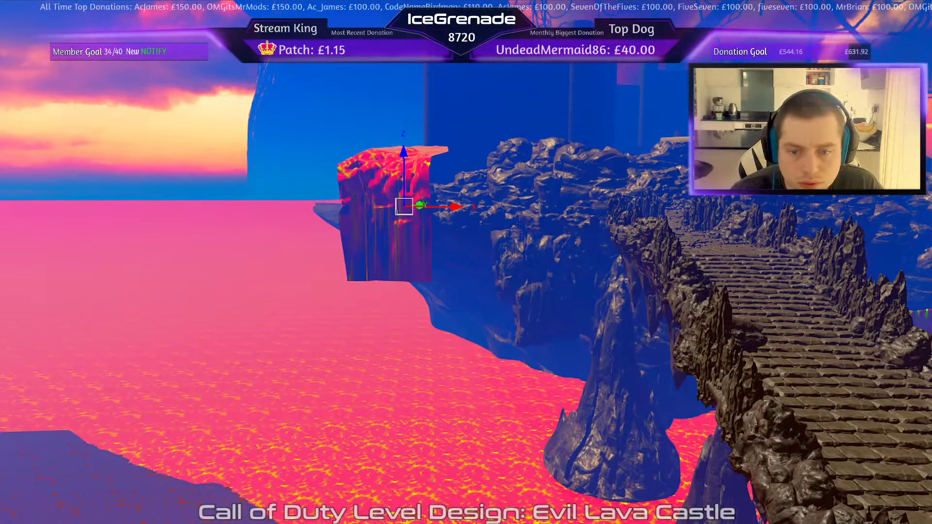
{"action": "key", "text": "BackSpace"}
{"action": "right_click_drag", "start_coordinate": [233, 306], "coordinate": [332, 344]}
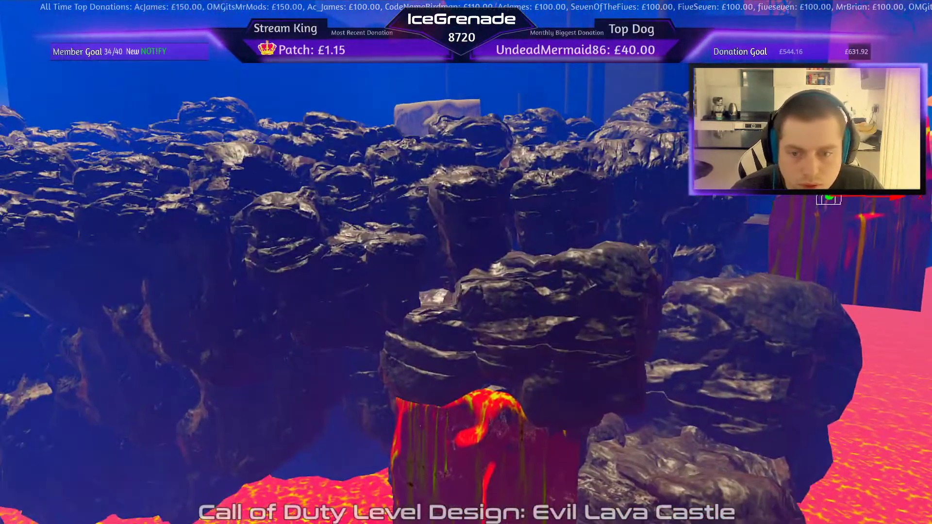
{"action": "left_click_drag", "start_coordinate": [828, 198], "coordinate": [557, 198]}
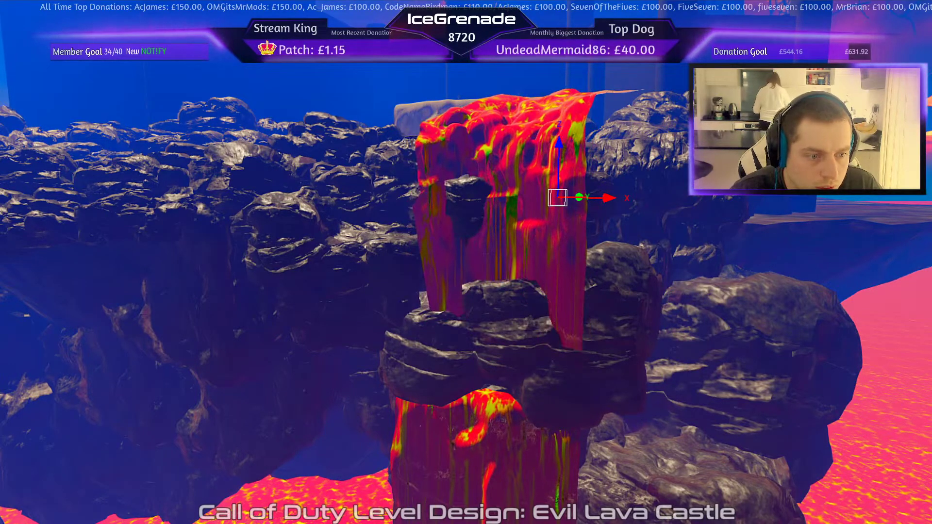
{"action": "right_click_drag", "start_coordinate": [377, 383], "coordinate": [430, 392]}
{"action": "left_click_drag", "start_coordinate": [529, 293], "coordinate": [513, 355]}
{"action": "mouse_move", "coordinate": [521, 353]}
{"action": "right_mouse_down"}
{"action": "mouse_move", "coordinate": [514, 388]}
{"action": "mouse_move", "coordinate": [526, 360]}
{"action": "mouse_move", "coordinate": [551, 359]}
{"action": "mouse_move", "coordinate": [519, 354]}
{"action": "right_mouse_up"}
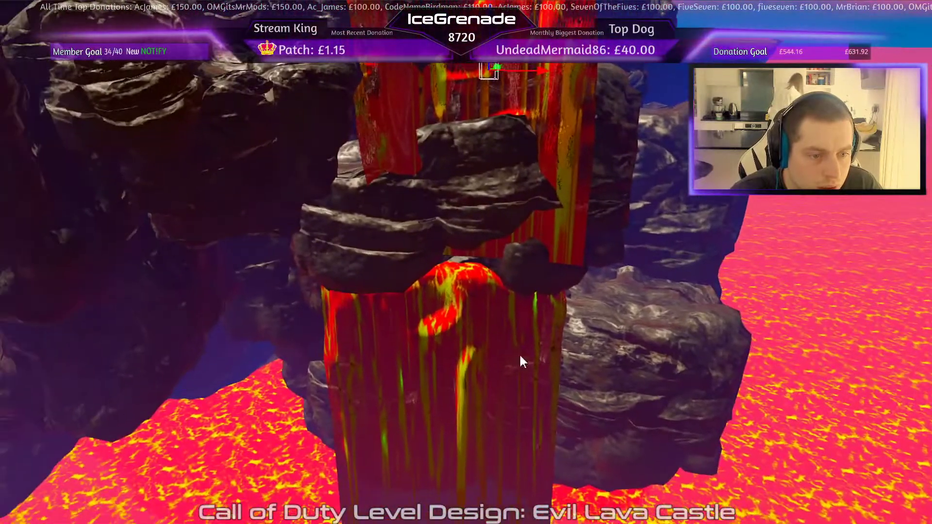
- Pull the lower lavafall forward so its crest sits in front of the rocks beneath the upper lavafall
{"action": "left_click", "coordinate": [477, 340], "text": "shift"}
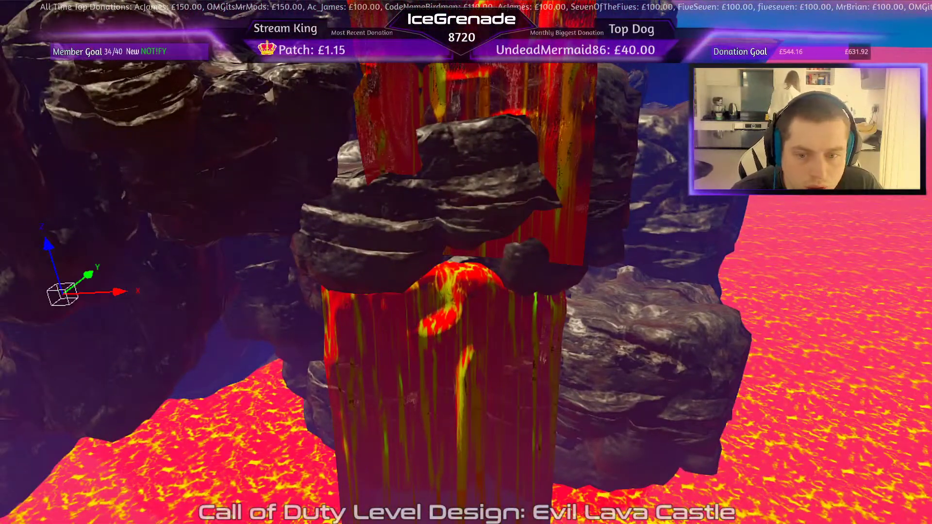
{"action": "left_click", "coordinate": [546, 450], "text": "shift"}
{"action": "key", "text": "Escape"}
{"action": "left_click", "coordinate": [515, 445], "text": "shift"}
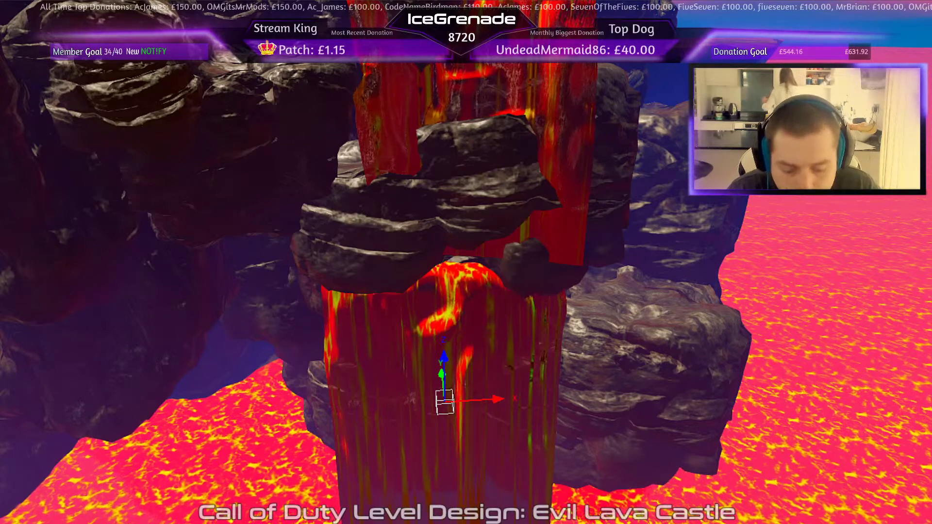
{"action": "key", "text": "Return"}
{"action": "mouse_move", "coordinate": [518, 204]}
{"action": "right_mouse_down"}
{"action": "mouse_move", "coordinate": [541, 207]}
{"action": "mouse_move", "coordinate": [518, 203]}
{"action": "right_mouse_up"}
{"action": "mouse_move", "coordinate": [393, 330]}
{"action": "left_mouse_down"}
{"action": "mouse_move", "coordinate": [387, 305]}
{"action": "mouse_move", "coordinate": [390, 332]}
{"action": "left_mouse_up"}
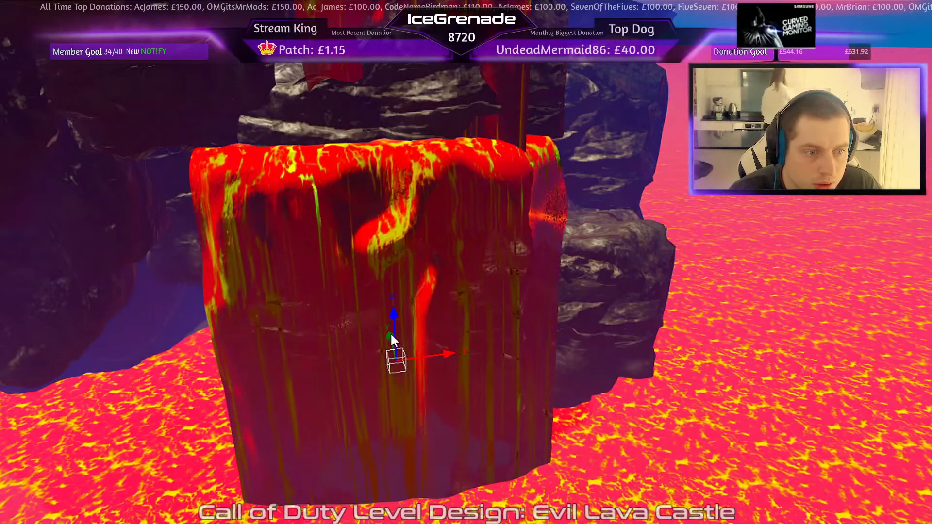
{"action": "mouse_move", "coordinate": [424, 249]}
{"action": "right_mouse_down"}
{"action": "mouse_move", "coordinate": [425, 214]}
{"action": "mouse_move", "coordinate": [430, 240]}
{"action": "right_mouse_up"}
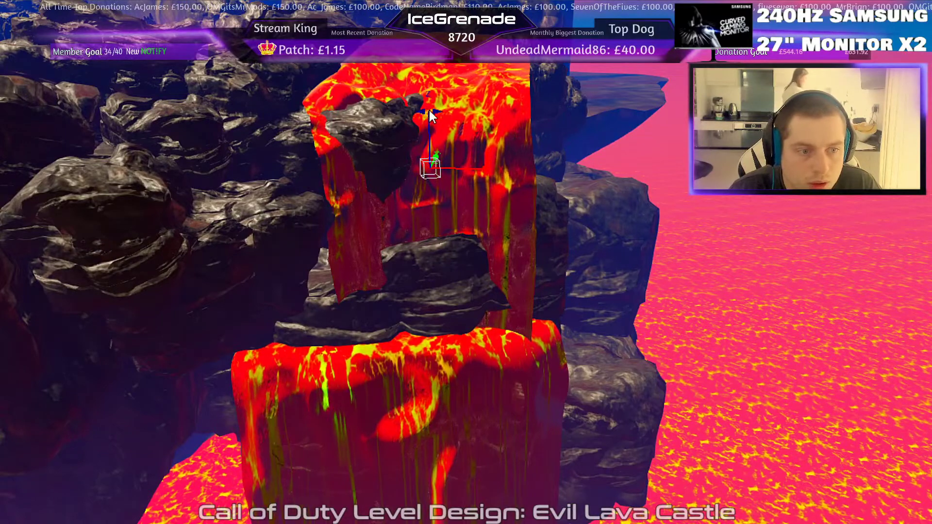
- Turn the upper lavafall slightly and shift it sideways to line up over the lower lavafall
{"action": "left_click_drag", "start_coordinate": [429, 110], "coordinate": [599, 121]}
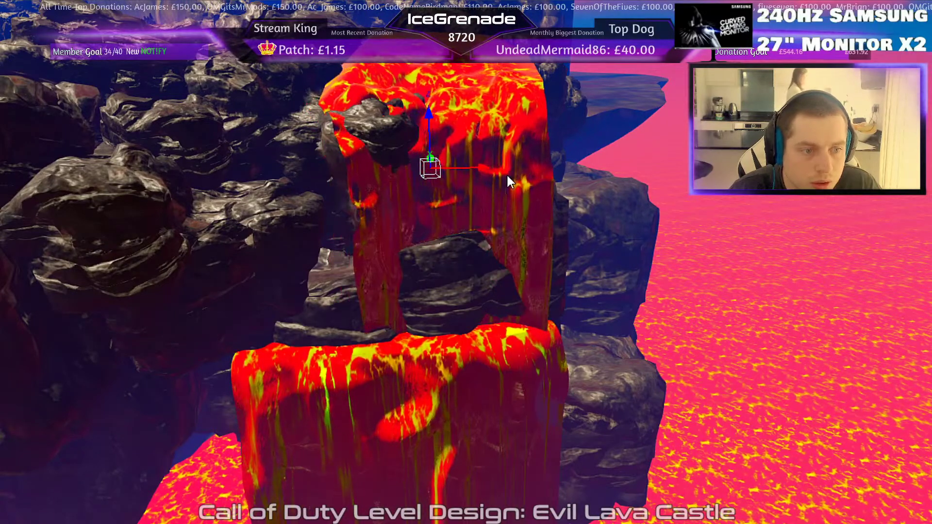
{"action": "left_click_drag", "start_coordinate": [482, 167], "coordinate": [418, 158]}
{"action": "key", "text": "Escape"}
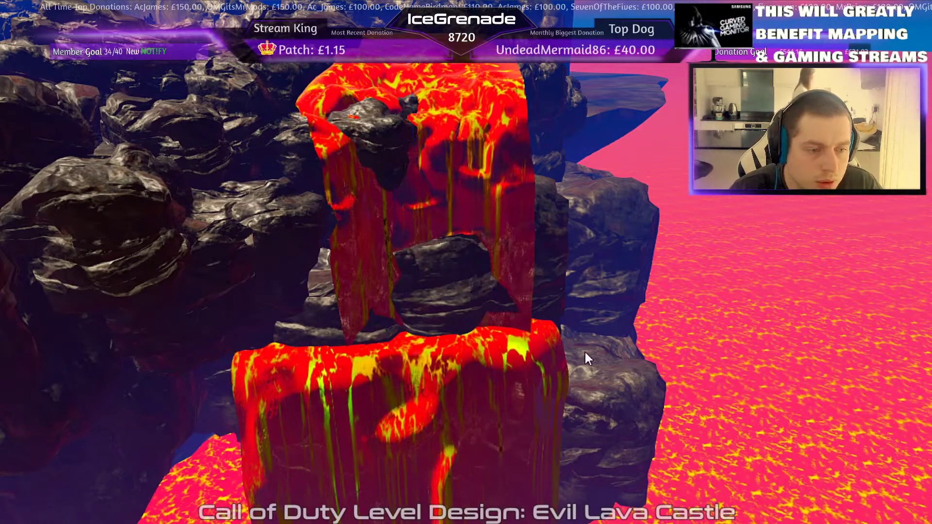
- Duplicate a nearby rock and fit the turned, resized copy against the outer edge of the lower lavafall's crest
{"action": "left_click", "coordinate": [536, 259]}
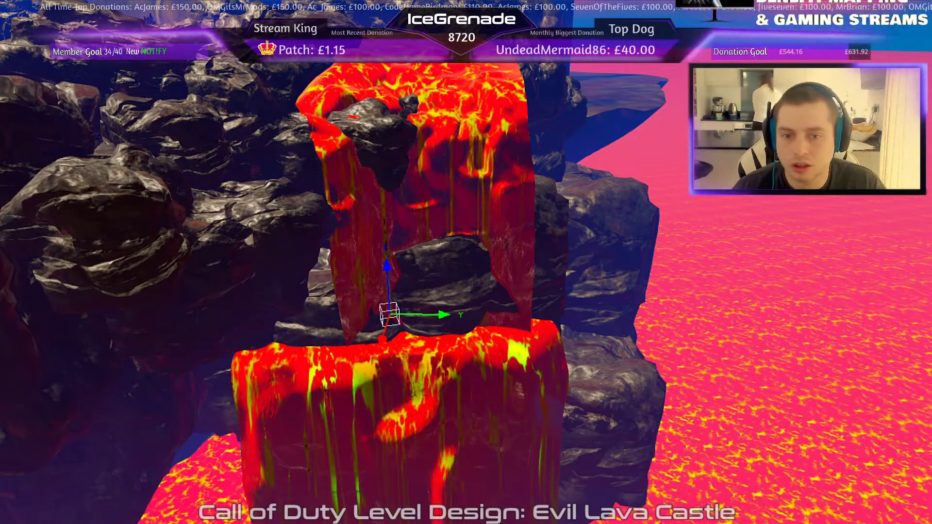
{"action": "key", "text": "space"}
{"action": "key", "text": "e"}
{"action": "left_click_drag", "start_coordinate": [624, 290], "coordinate": [600, 291]}
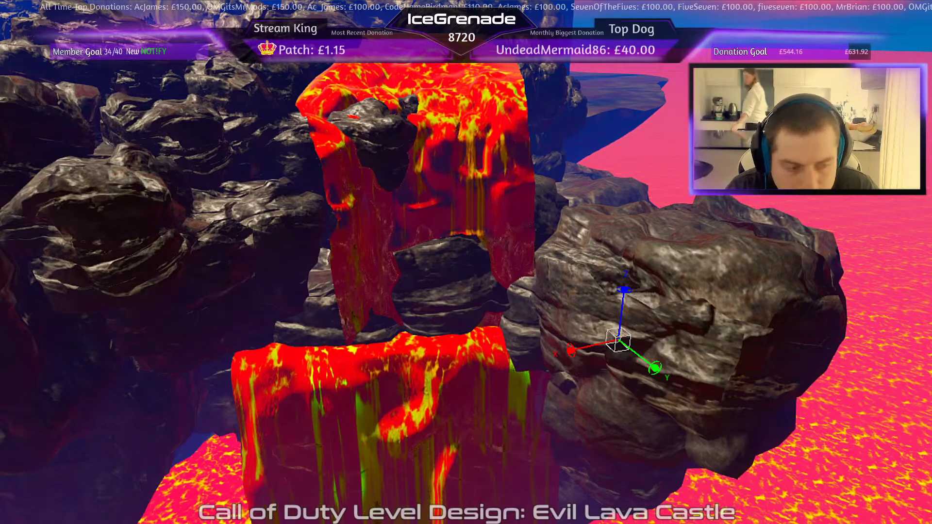
{"action": "key", "text": "Return"}
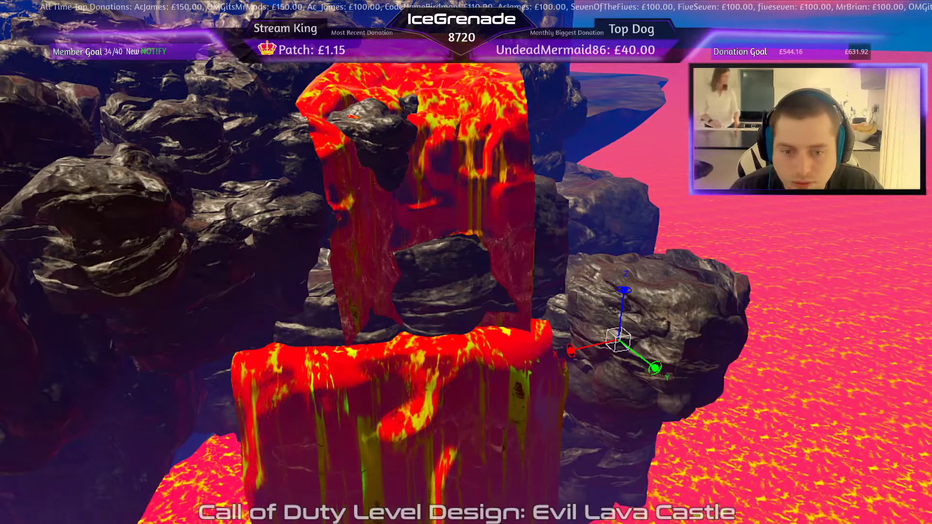
{"action": "key", "text": "w"}
{"action": "left_click_drag", "start_coordinate": [650, 365], "coordinate": [581, 347]}
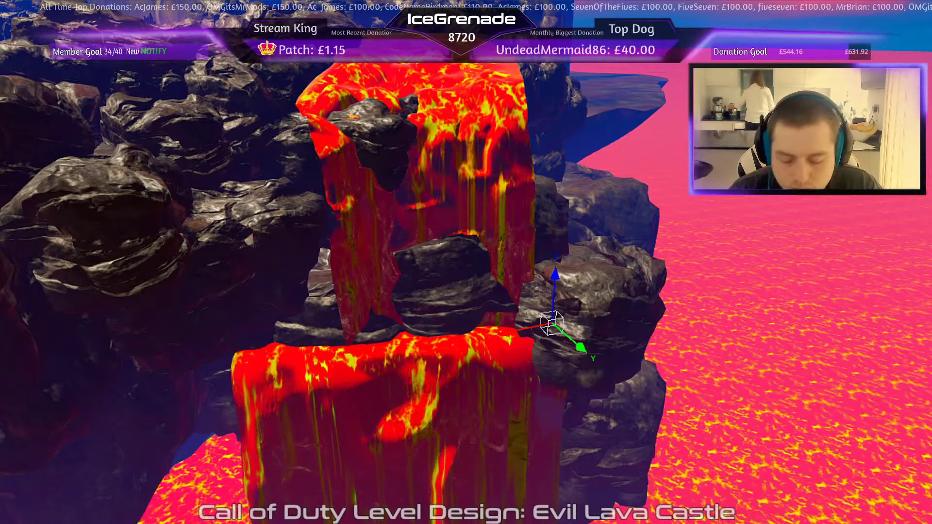
- Place a copy of that rock above it beside the upper lavafall and rotate it to show a different face
{"action": "left_click_drag", "start_coordinate": [555, 277], "coordinate": [561, 185]}
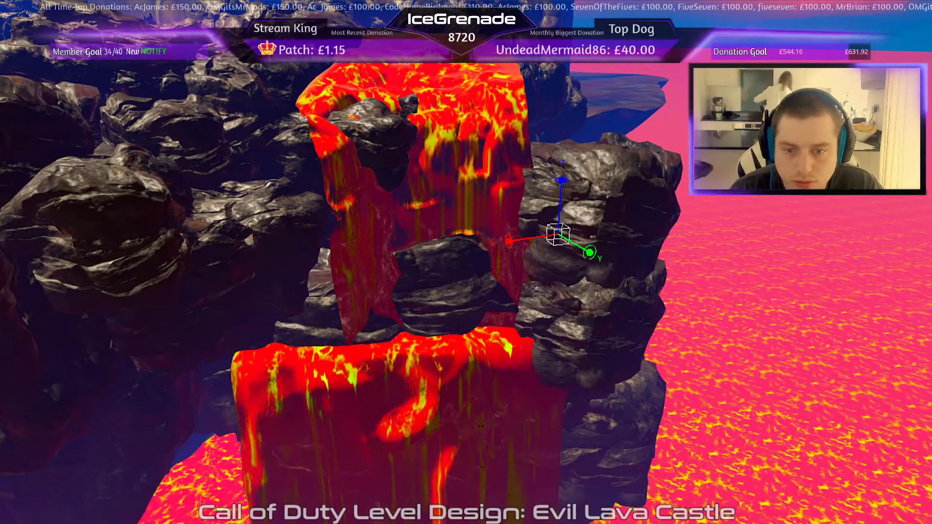
{"action": "key", "text": "ctrl+r"}
{"action": "key", "text": "ctrl+r"}
{"action": "key", "text": "ctrl+r"}
{"action": "key", "text": "ctrl+r"}
{"action": "key", "text": "ctrl+r"}
{"action": "key", "text": "ctrl+r"}
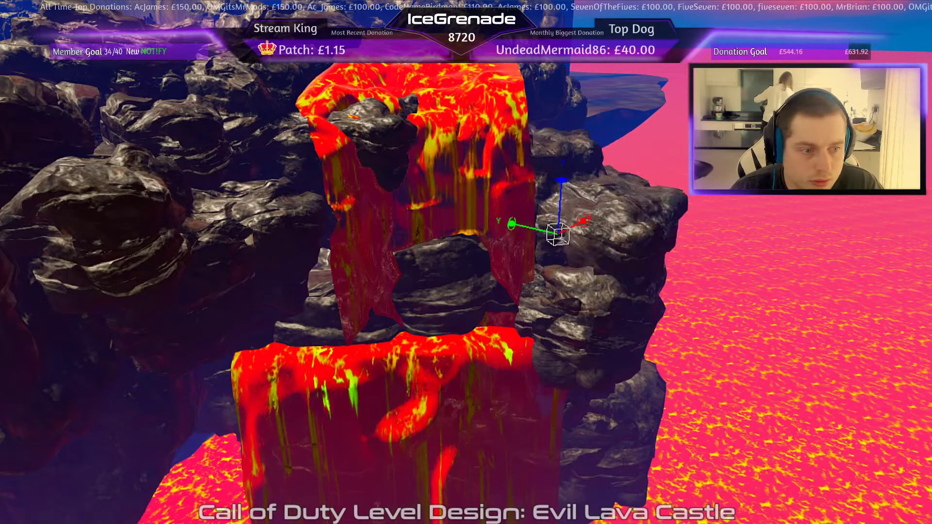
{"action": "key", "text": "ctrl+r"}
{"action": "key", "text": "ctrl+r"}
{"action": "key", "text": "ctrl+r"}
{"action": "key", "text": "ctrl+r"}
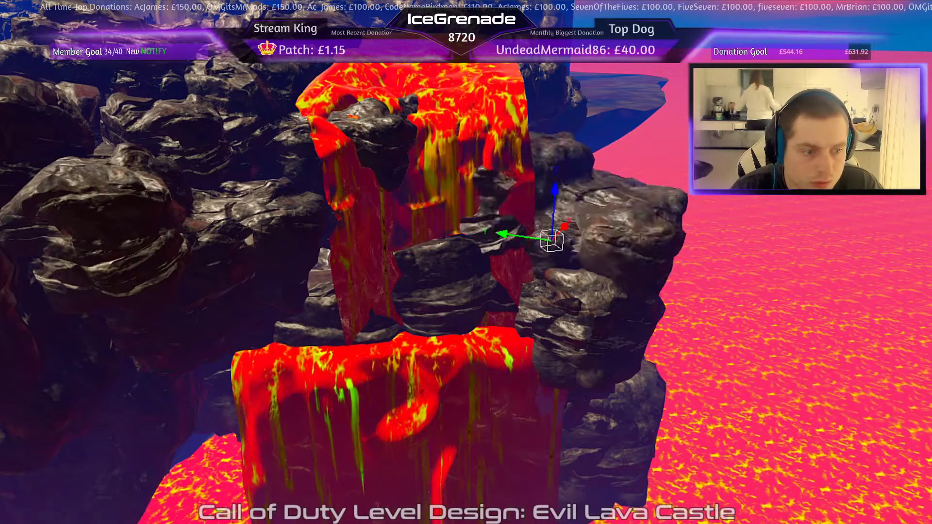
{"action": "key", "text": "ctrl+r"}
{"action": "key", "text": "ctrl+r"}
{"action": "key", "text": "ctrl+r"}
{"action": "key", "text": "ctrl+r"}
{"action": "key", "text": "ctrl+r"}
{"action": "key", "text": "ctrl+r"}
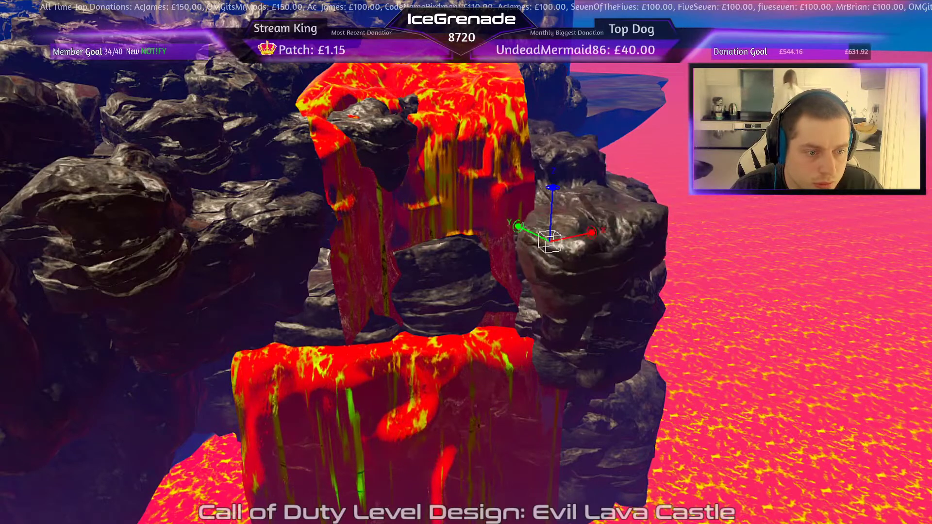
- Duplicate the rotated rock and raise the copy to the upper part of the upper lavafall's outer edge
{"action": "key", "text": "alt+Right"}
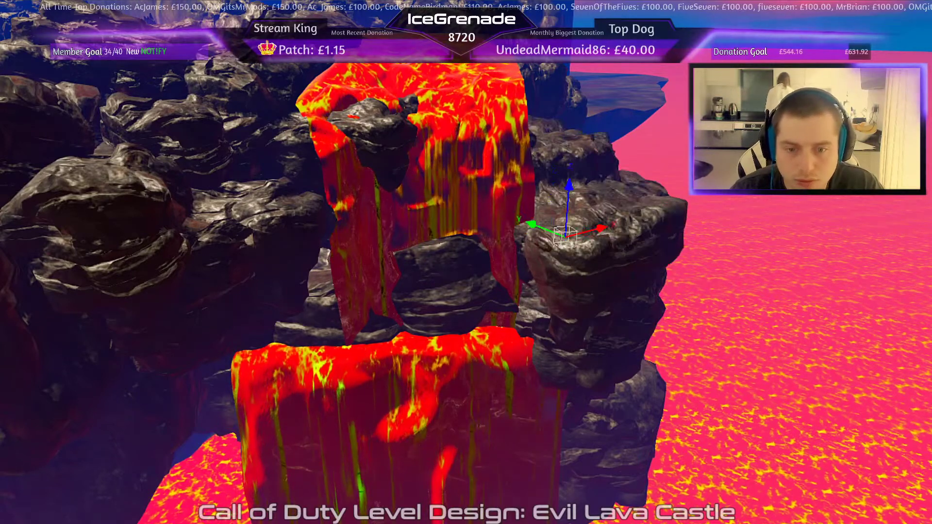
{"action": "key", "text": "alt+Up"}
{"action": "key", "text": "alt+Up"}
{"action": "key", "text": "alt+Up"}
{"action": "key", "text": "alt+Up"}
{"action": "key", "text": "alt+Left"}
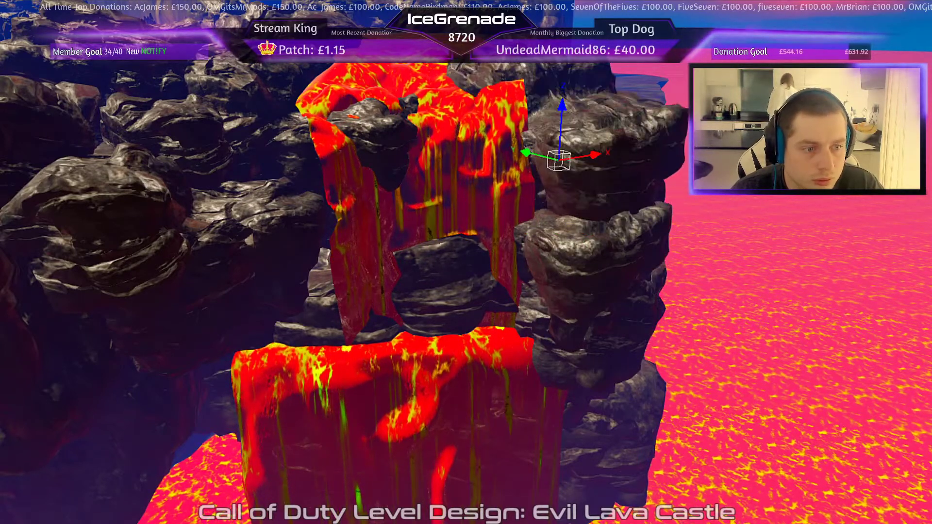
- Rotate the topmost rock copy to vary its shape and nudge it outward along the lavafall's edge
{"action": "key", "text": "ctrl+Right"}
{"action": "key", "text": "ctrl+Right"}
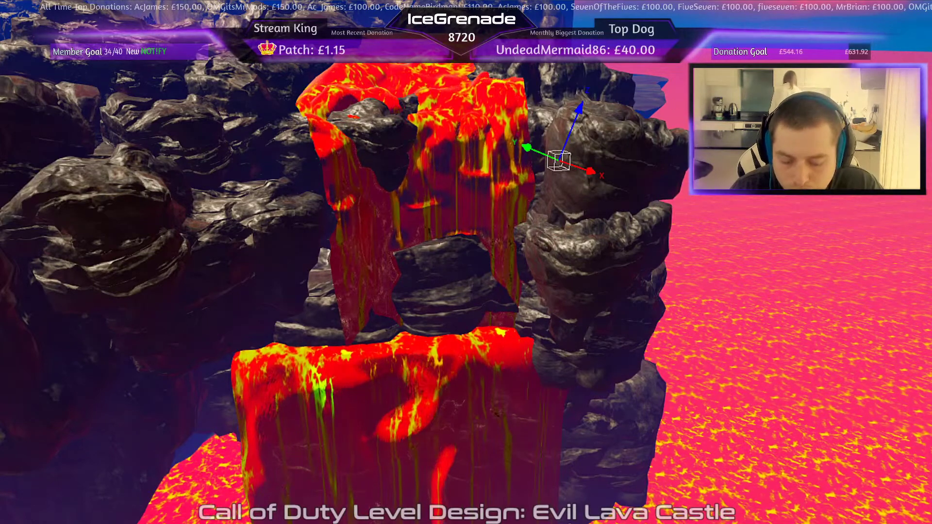
{"action": "key", "text": "ctrl+Left"}
{"action": "key", "text": "ctrl+Left"}
{"action": "key", "text": "ctrl+Left"}
{"action": "key", "text": "ctrl+Left"}
{"action": "key", "text": "ctrl+Left"}
{"action": "key", "text": "ctrl+Left"}
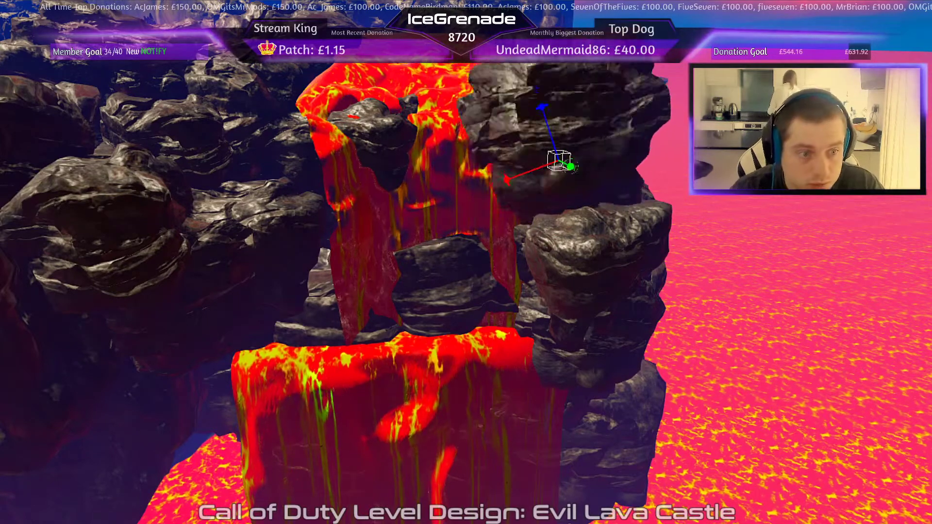
{"action": "key", "text": "ctrl+Left"}
{"action": "key", "text": "alt+Right"}
{"action": "key", "text": "alt+Right"}
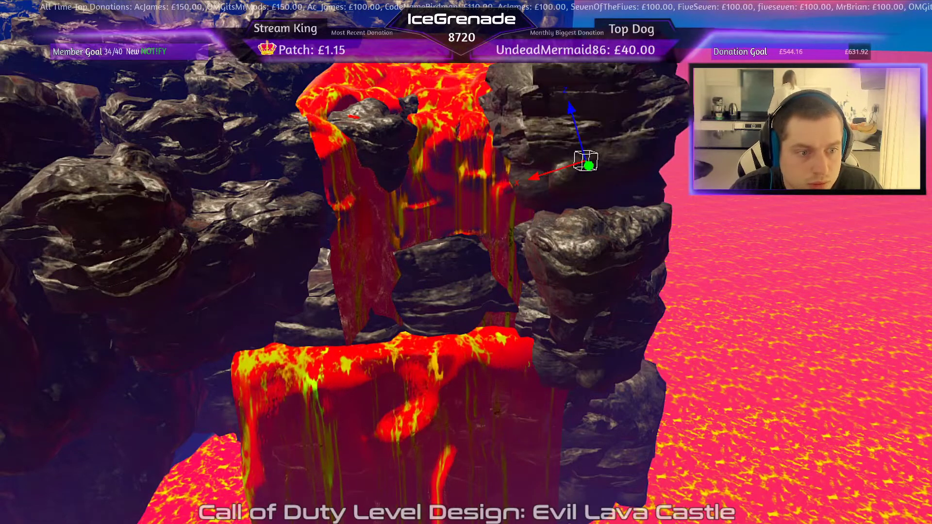
- Shift the topmost rock copy along the upper lavafall's outer edge and lower it onto the rock below
{"action": "key", "text": "alt+Up"}
{"action": "key", "text": "alt+Up"}
{"action": "key", "text": "alt+Up"}
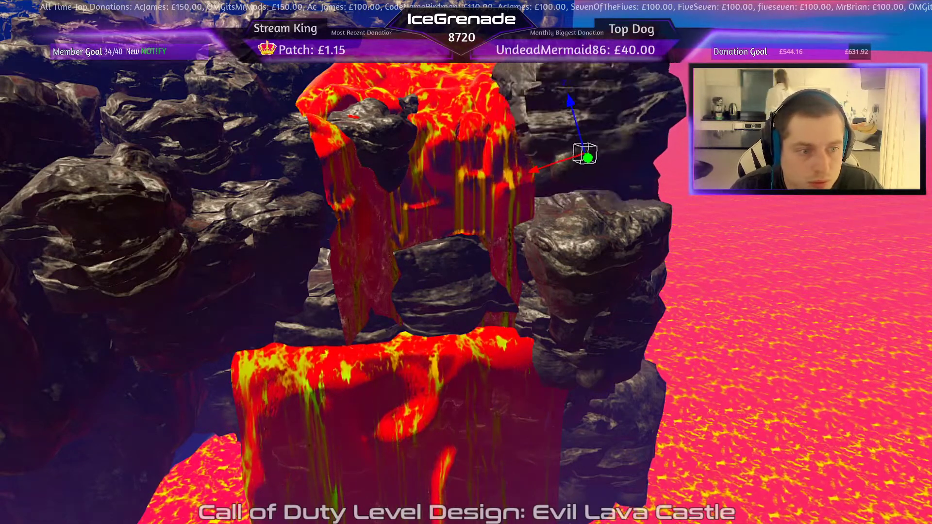
{"action": "key", "text": "alt+Right"}
{"action": "key", "text": "KP_Subtract"}
{"action": "key", "text": "KP_Subtract"}
{"action": "key", "text": "KP_Subtract"}
{"action": "key", "text": "KP_Subtract"}
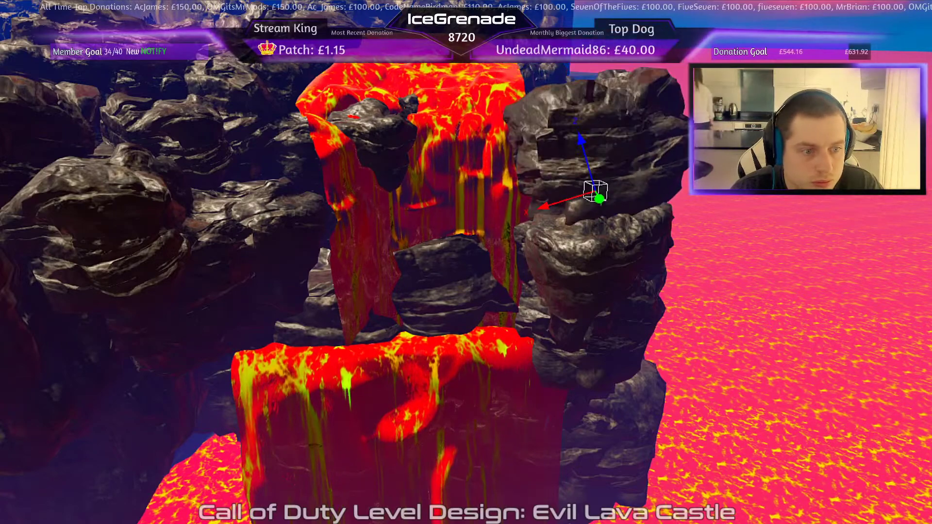
{"action": "key", "text": "alt+Up"}
{"action": "key", "text": "alt+Left"}
{"action": "mouse_move", "coordinate": [374, 351]}
{"action": "right_mouse_down"}
{"action": "mouse_move", "coordinate": [383, 337]}
{"action": "mouse_move", "coordinate": [386, 366]}
{"action": "mouse_move", "coordinate": [373, 351]}
{"action": "right_mouse_up"}
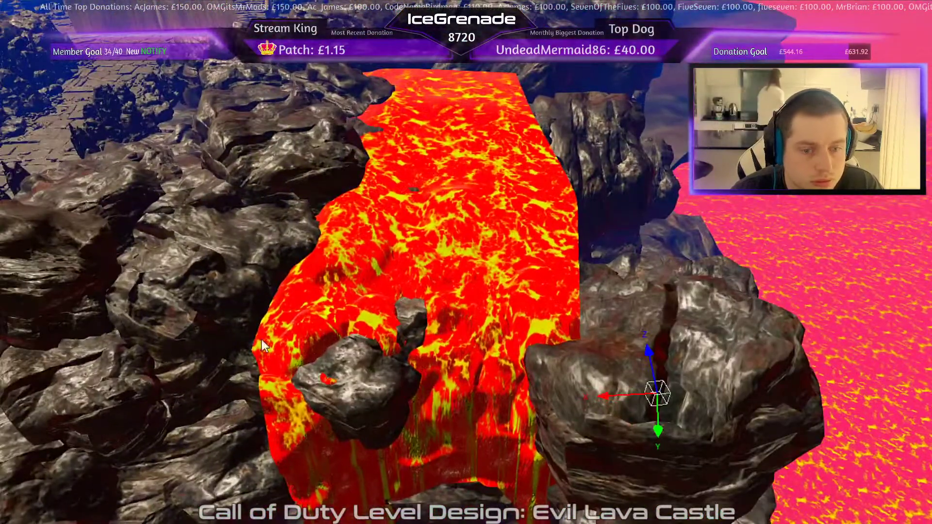
- Duplicate the topmost rock, set the copy behind it along the lava stream's outer bank, and rotate it to expose a different face
{"action": "key", "text": "space"}
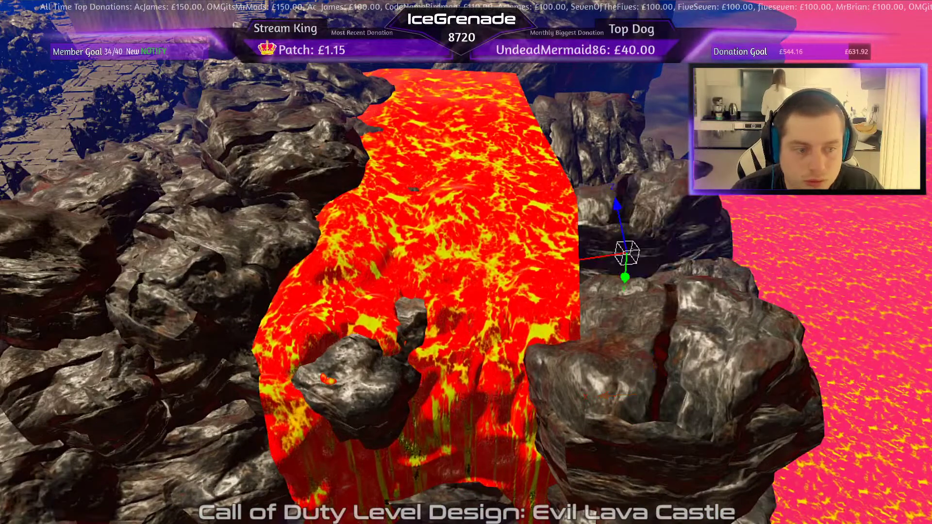
{"action": "key", "text": "KP_Subtract"}
{"action": "key", "text": "alt+Down"}
{"action": "key", "text": "alt+Right"}
{"action": "key", "text": "KP_Add"}
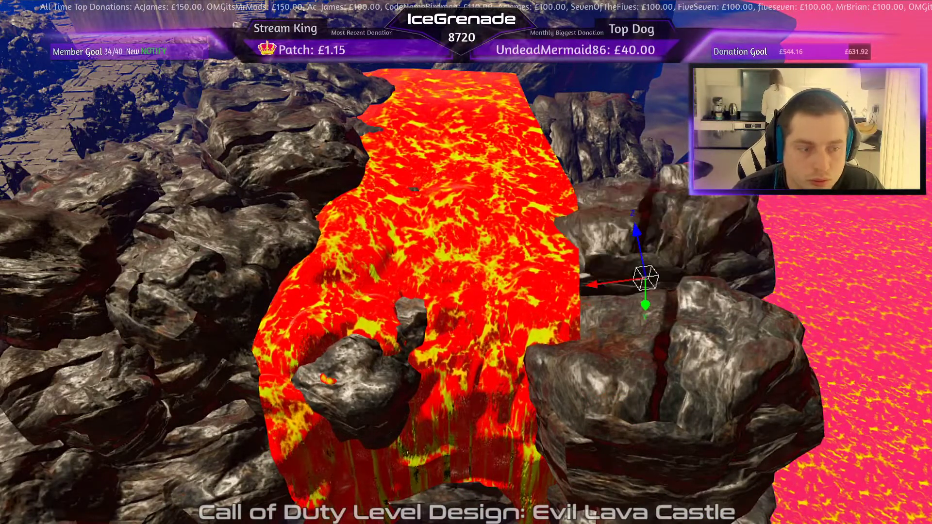
{"action": "key", "text": "alt+Left"}
{"action": "key", "text": "KP_Add"}
{"action": "key", "text": "r"}
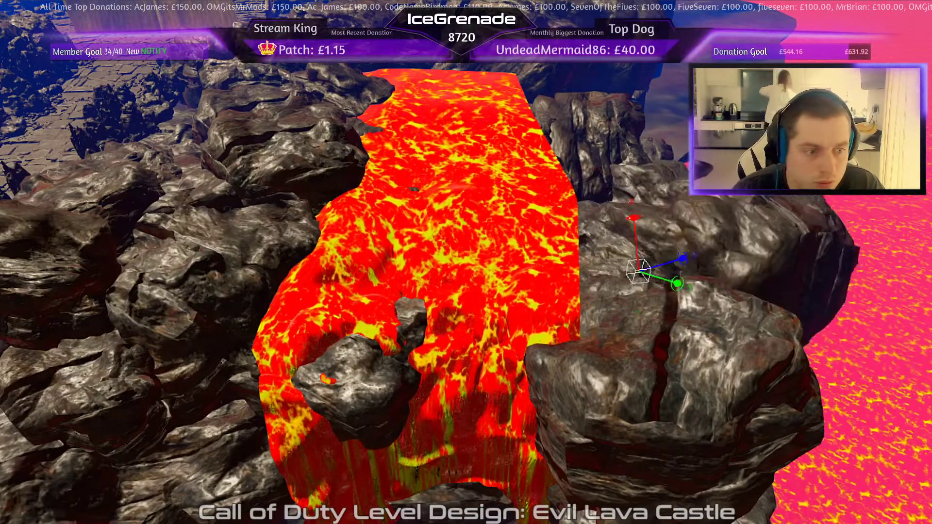
{"action": "mouse_move", "coordinate": [638, 272]}
{"action": "left_mouse_down"}
{"action": "mouse_move", "coordinate": [636, 295]}
{"action": "mouse_move", "coordinate": [653, 267]}
{"action": "mouse_move", "coordinate": [635, 268]}
{"action": "mouse_move", "coordinate": [629, 245]}
{"action": "mouse_move", "coordinate": [633, 279]}
{"action": "left_mouse_up"}
{"action": "key", "text": "w"}
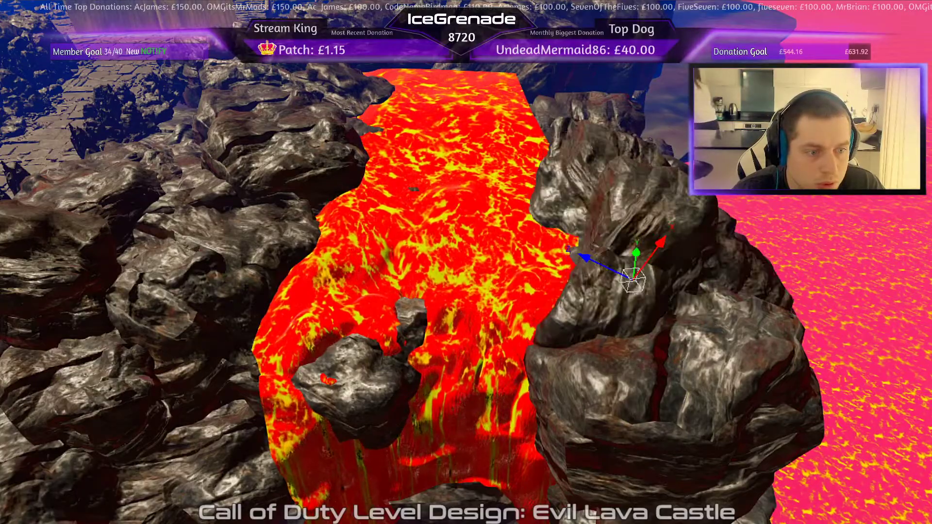
- Move a large dark rock down to the foot of the lower lavafall's inner edge
{"action": "right_click_drag", "start_coordinate": [371, 302], "coordinate": [390, 330]}
{"action": "left_click", "coordinate": [305, 214]}
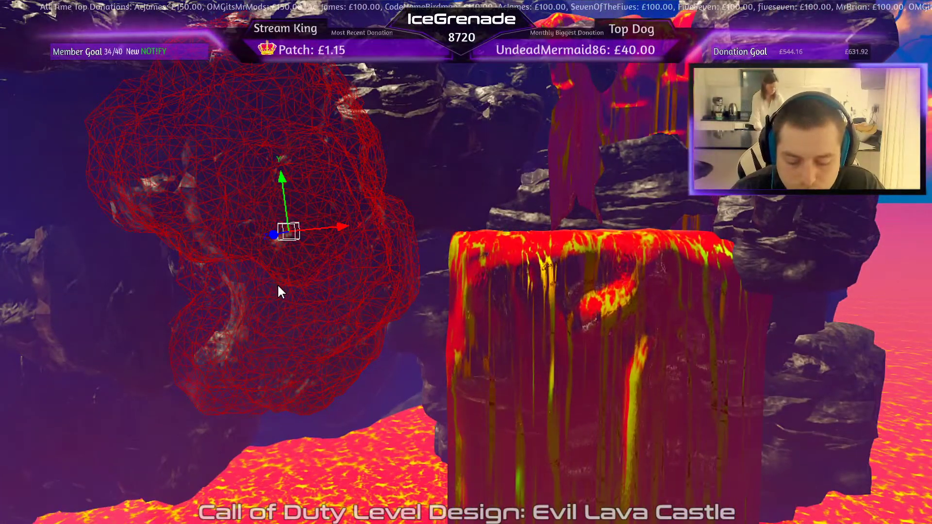
{"action": "left_click_drag", "start_coordinate": [280, 289], "coordinate": [408, 360]}
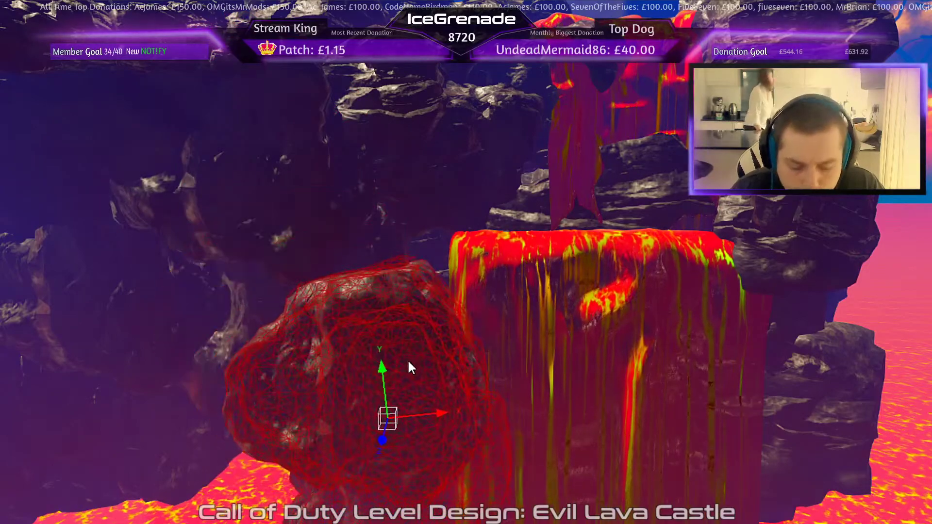
{"action": "right_click_drag", "start_coordinate": [465, 328], "coordinate": [414, 372]}
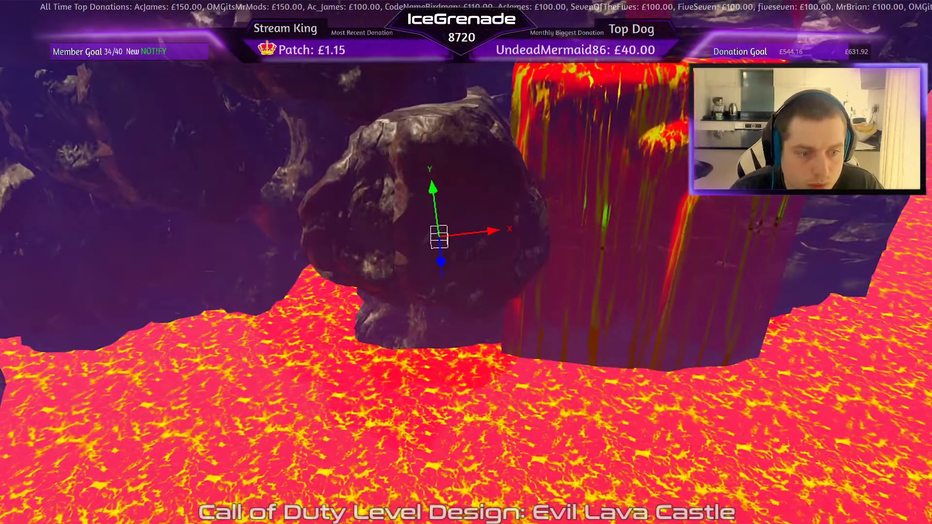
- Duplicate the rock at the lavafall's foot, rotate the copy on several axes, and seat it against its inner side at lava level
{"action": "key", "text": "space"}
{"action": "left_click_drag", "start_coordinate": [466, 322], "coordinate": [54, 291]}
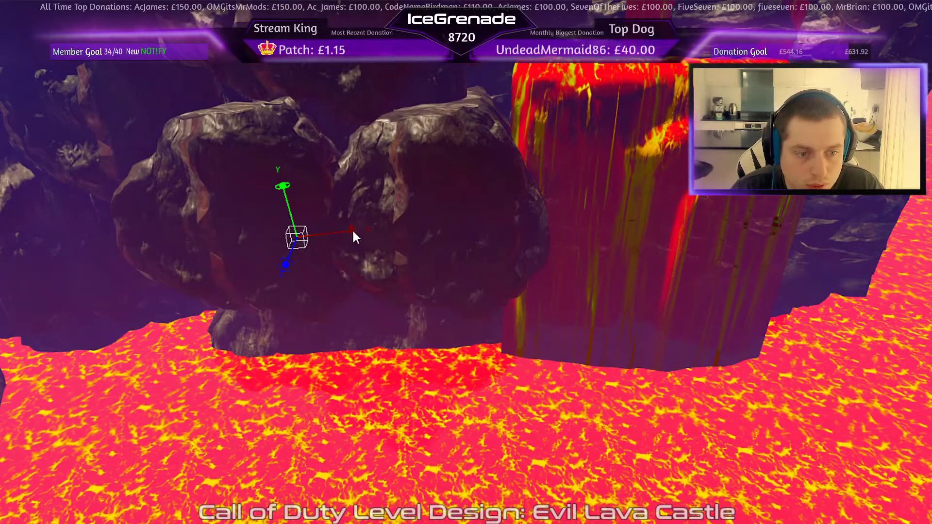
{"action": "left_click_drag", "start_coordinate": [351, 228], "coordinate": [362, 391]}
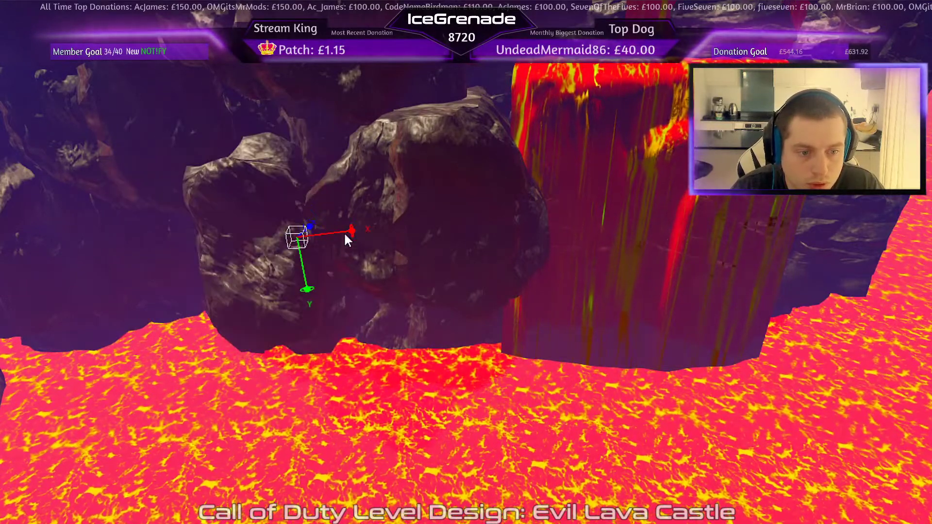
{"action": "left_click_drag", "start_coordinate": [310, 289], "coordinate": [206, 320]}
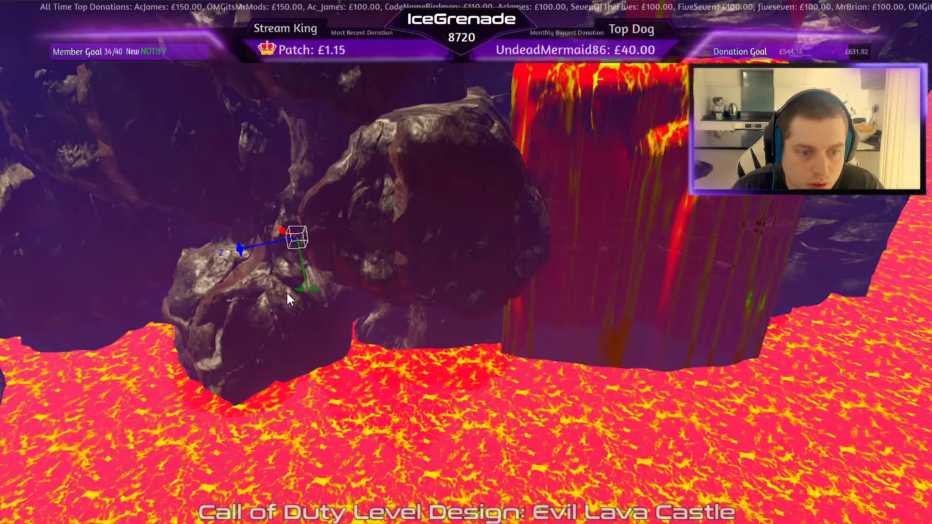
{"action": "left_click_drag", "start_coordinate": [287, 294], "coordinate": [253, 300]}
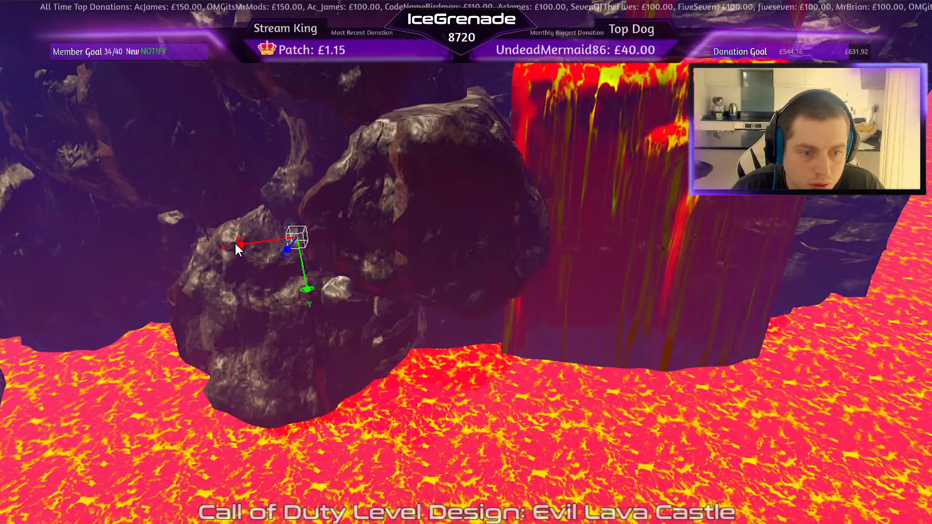
{"action": "left_click_drag", "start_coordinate": [235, 244], "coordinate": [49, 249]}
{"action": "key", "text": "w"}
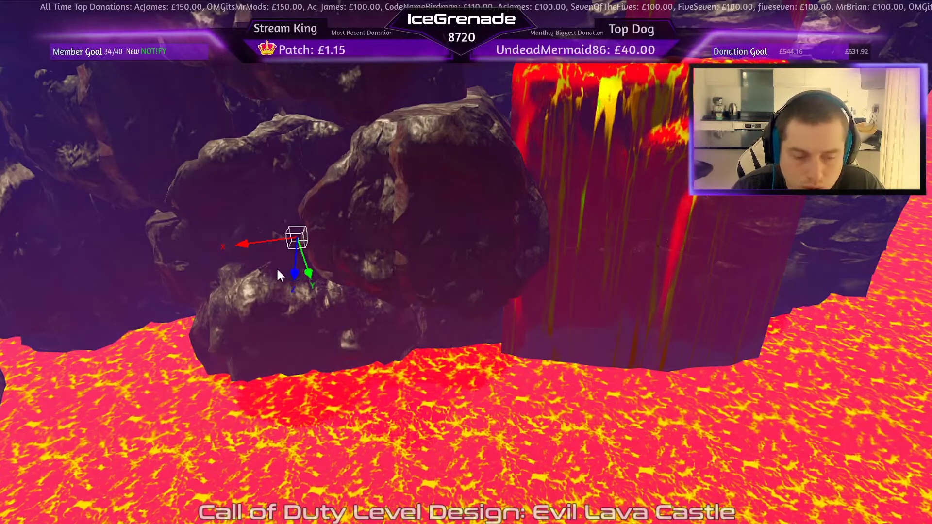
{"action": "mouse_move", "coordinate": [291, 274]}
{"action": "left_mouse_down"}
{"action": "mouse_move", "coordinate": [289, 309]}
{"action": "mouse_move", "coordinate": [281, 284]}
{"action": "left_mouse_up"}
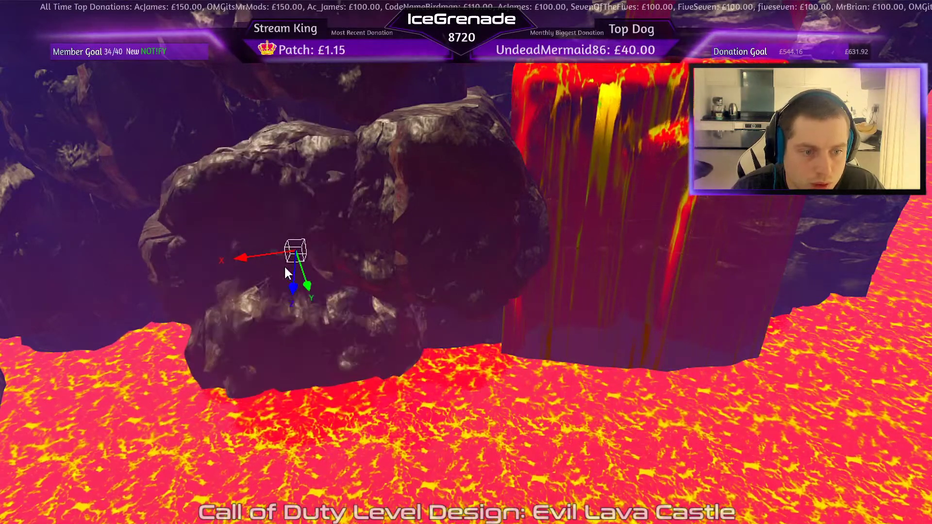
{"action": "right_click_drag", "start_coordinate": [401, 205], "coordinate": [400, 192]}
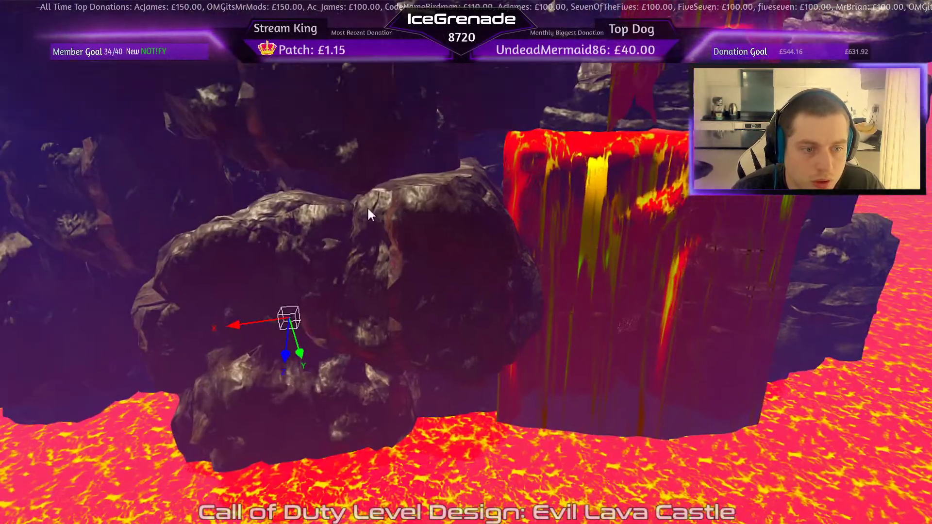
- Place another rock above the two base rocks to fill the gap on the lower lavafall's inner side
{"action": "left_click", "coordinate": [343, 212]}
{"action": "left_click_drag", "start_coordinate": [319, 201], "coordinate": [258, 318]}
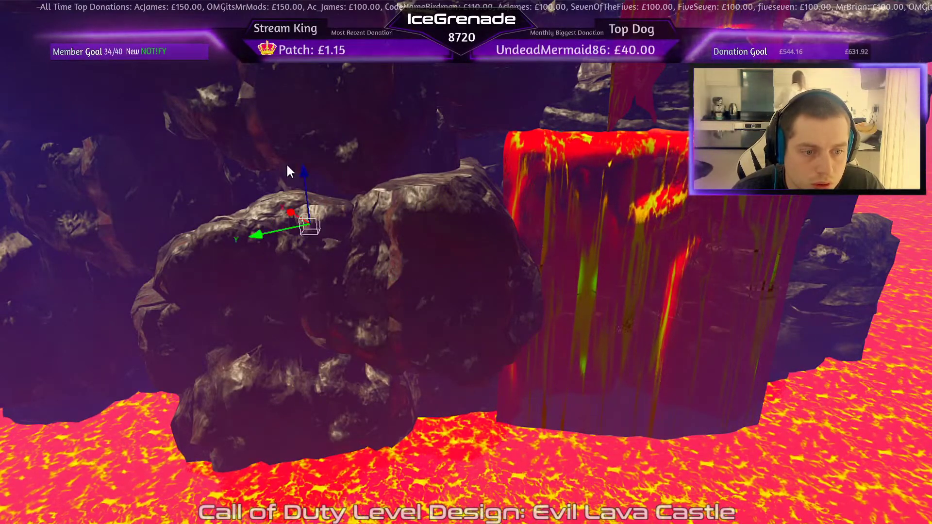
{"action": "left_click_drag", "start_coordinate": [288, 179], "coordinate": [252, 122]}
{"action": "right_click_drag", "start_coordinate": [275, 200], "coordinate": [301, 187]}
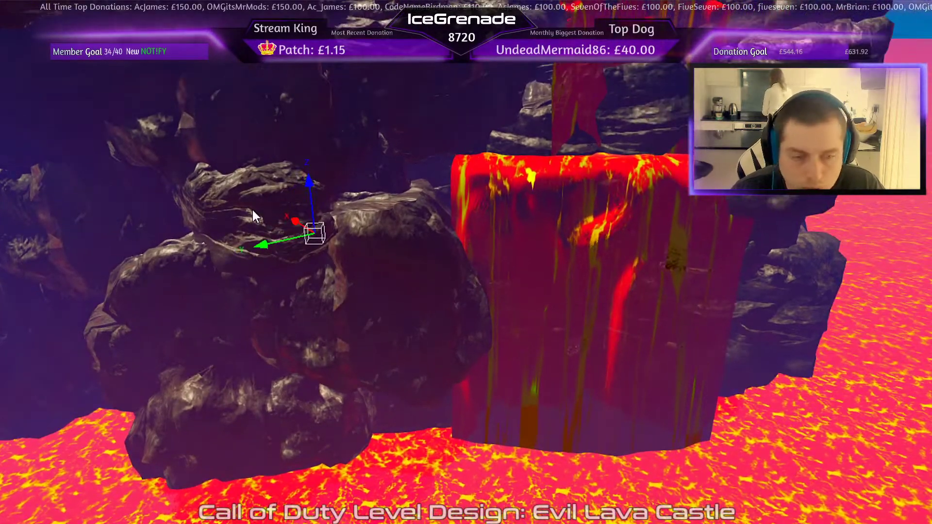
- Duplicate that upper rock and fit the copy against the inner edge of the lower lavafall's crest
{"action": "key", "text": "space"}
{"action": "left_click_drag", "start_coordinate": [252, 210], "coordinate": [482, 140]}
{"action": "mouse_move", "coordinate": [483, 140]}
{"action": "right_mouse_down"}
{"action": "mouse_move", "coordinate": [512, 148]}
{"action": "mouse_move", "coordinate": [398, 140]}
{"action": "mouse_move", "coordinate": [482, 140]}
{"action": "right_mouse_up"}
{"action": "left_click_drag", "start_coordinate": [287, 133], "coordinate": [372, 138]}
{"action": "right_click_drag", "start_coordinate": [372, 138], "coordinate": [285, 213]}
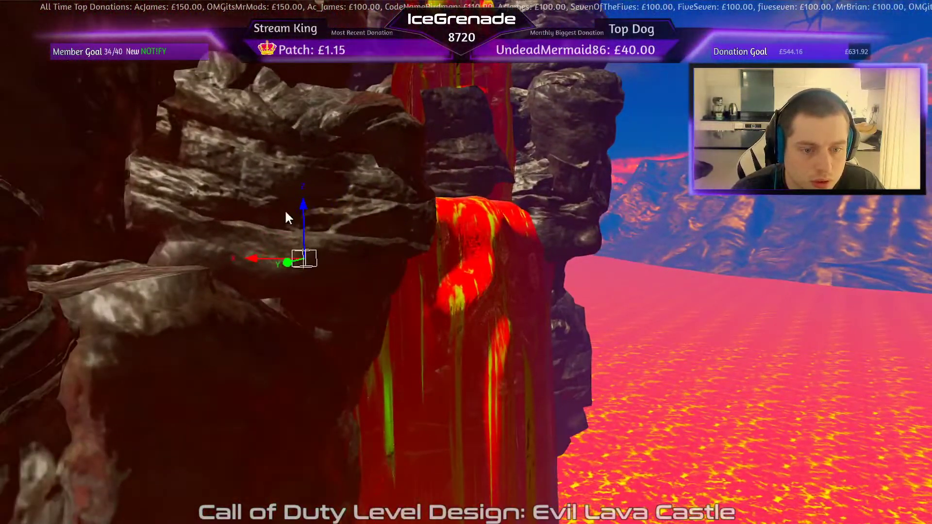
{"action": "left_click_drag", "start_coordinate": [286, 212], "coordinate": [209, 212]}
{"action": "right_click_drag", "start_coordinate": [209, 212], "coordinate": [209, 187]}
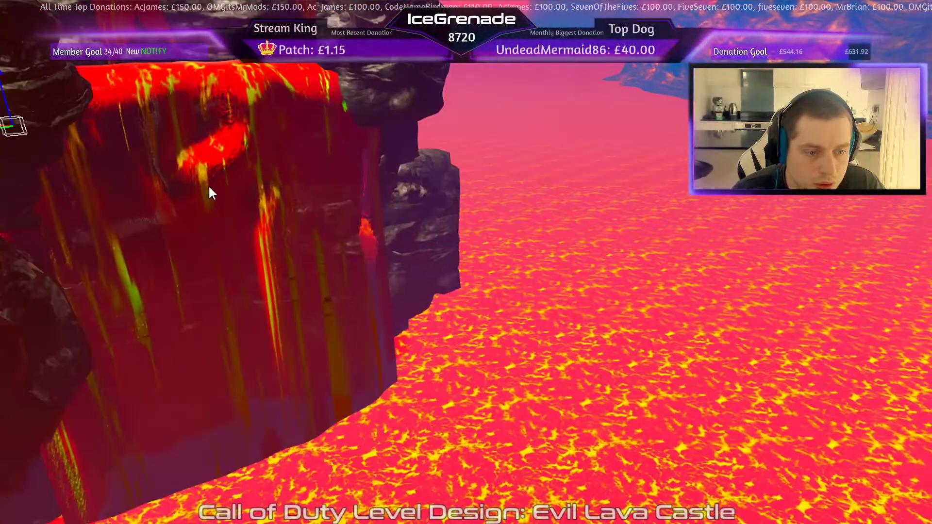
- Paste a cluster of rock copies into the lava at the foot of the lower lavafall's outer edge
{"action": "key", "text": "ctrl+v"}
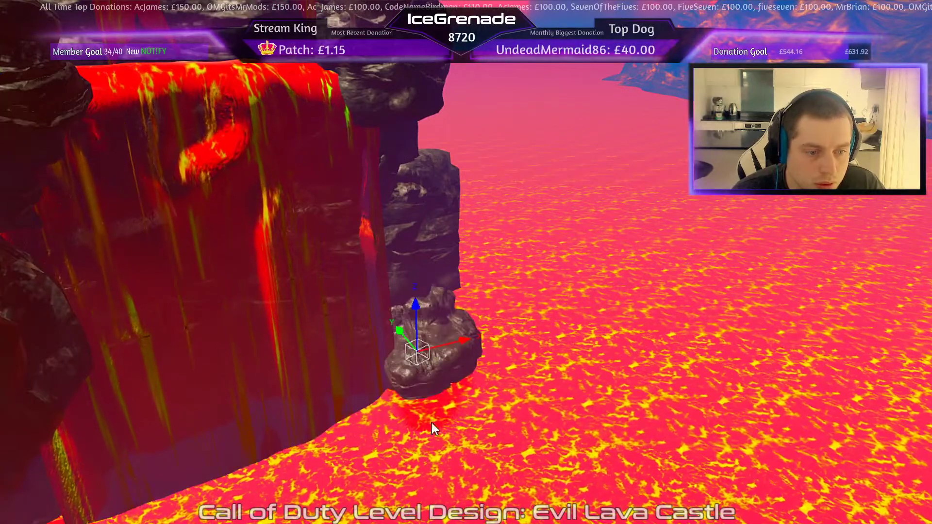
{"action": "key", "text": "ctrl+v"}
{"action": "key", "text": "ctrl+v"}
{"action": "right_click_drag", "start_coordinate": [507, 338], "coordinate": [226, 325]}
- Paste a rock copy at the lower lavafall's inner foot and slide it away from the falling lava
{"action": "key", "text": "ctrl+v"}
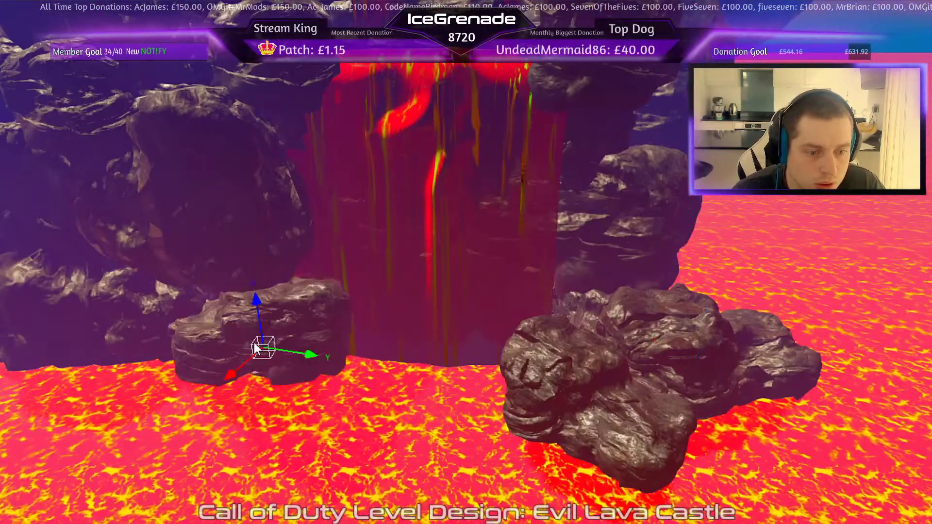
{"action": "left_click_drag", "start_coordinate": [272, 331], "coordinate": [154, 328]}
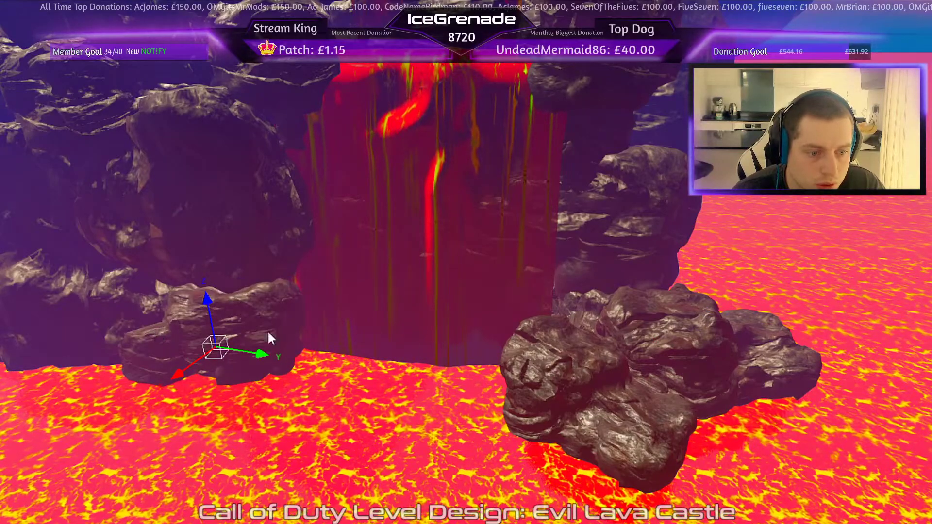
{"action": "right_click_drag", "start_coordinate": [268, 333], "coordinate": [383, 338]}
- Paste more rock copies beside the lower lavafall's outer edge, stacking them from the base cluster up the outcrop
{"action": "key", "text": "ctrl+v"}
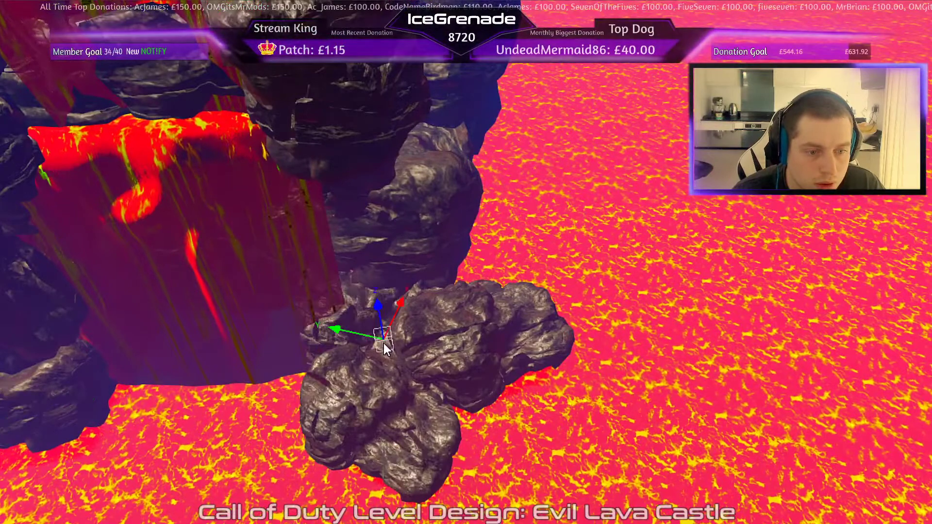
{"action": "left_click_drag", "start_coordinate": [383, 344], "coordinate": [460, 235]}
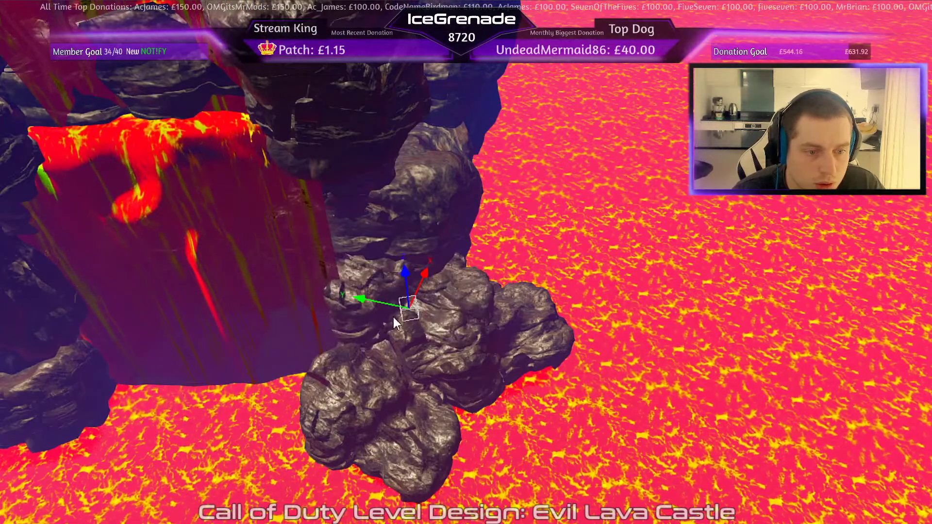
{"action": "left_click_drag", "start_coordinate": [388, 265], "coordinate": [364, 341]}
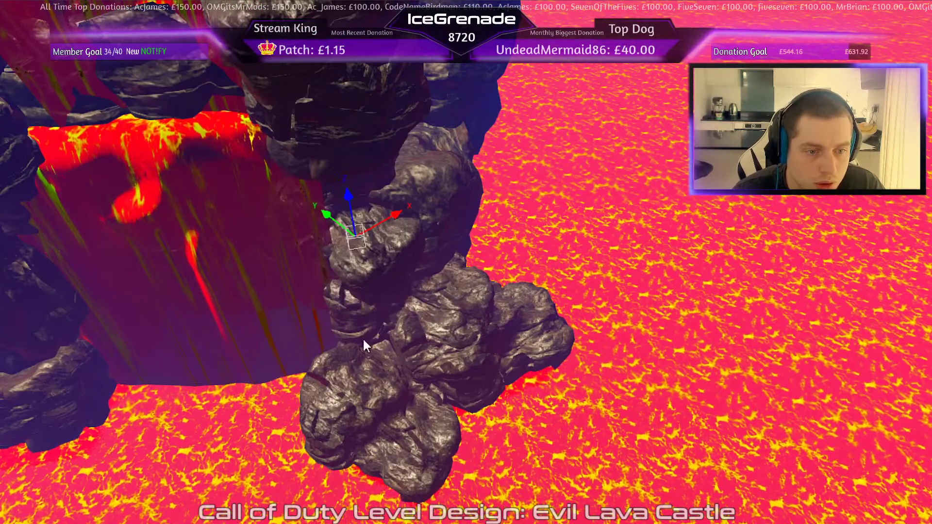
{"action": "key", "text": "ctrl+v"}
{"action": "left_click_drag", "start_coordinate": [371, 373], "coordinate": [379, 9]}
{"action": "left_click_drag", "start_coordinate": [355, 267], "coordinate": [357, 159]}
{"action": "right_click_drag", "start_coordinate": [357, 159], "coordinate": [321, 269]}
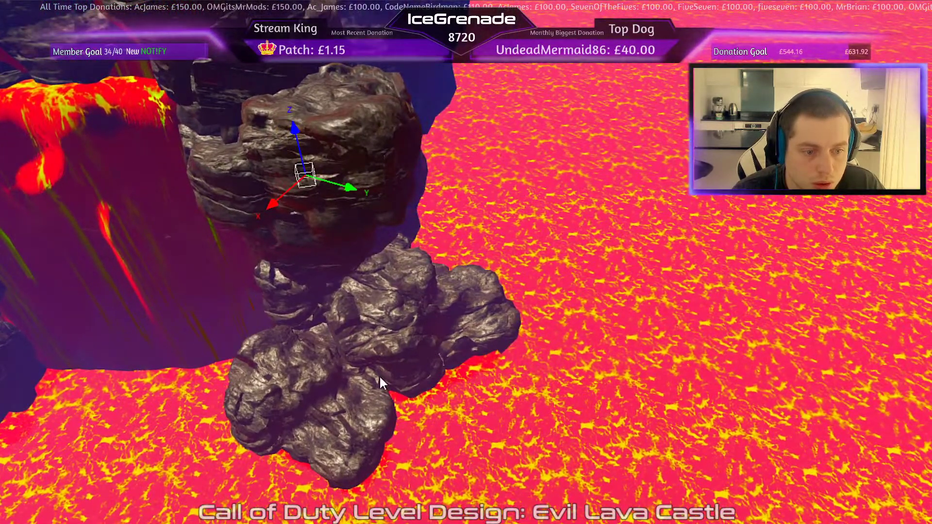
- Paste another rock copy at mid-height to bridge the upper rocks and the base cluster
{"action": "key", "text": "ctrl+v"}
{"action": "left_click_drag", "start_coordinate": [380, 377], "coordinate": [391, 7]}
{"action": "right_click_drag", "start_coordinate": [292, 227], "coordinate": [306, 251]}
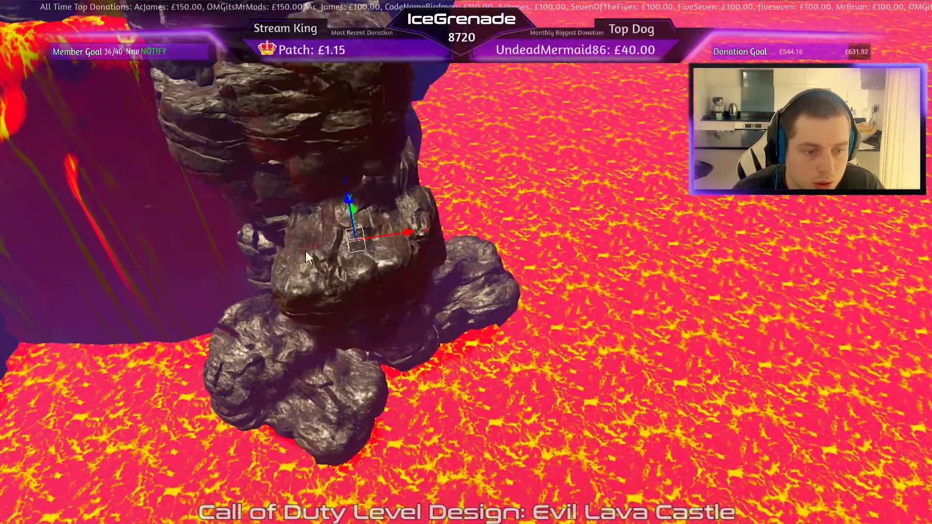
- Paste further rock copies around the front and outer side of the rock column's base at lava level
{"action": "key", "text": "ctrl+v"}
{"action": "left_click_drag", "start_coordinate": [381, 357], "coordinate": [433, 418]}
{"action": "key", "text": "ctrl+v"}
{"action": "left_click_drag", "start_coordinate": [418, 372], "coordinate": [383, 342]}
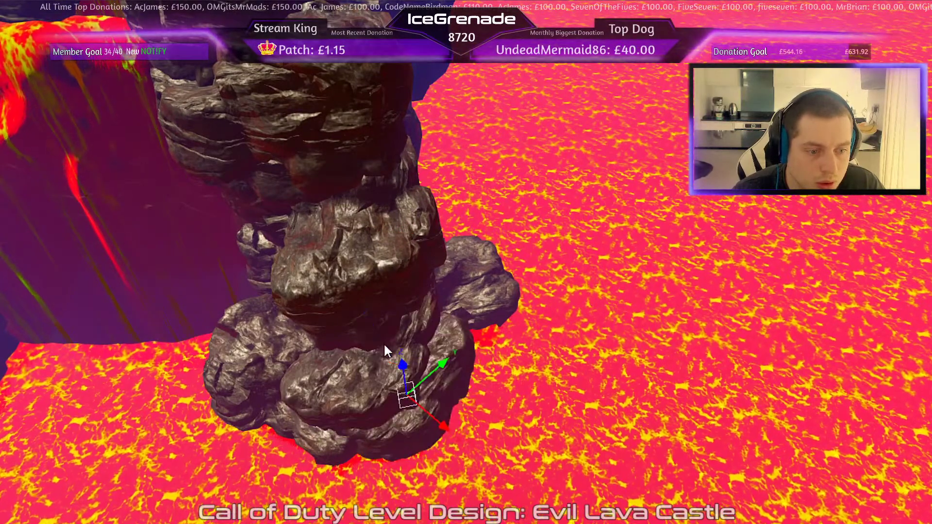
{"action": "key", "text": "ctrl+v"}
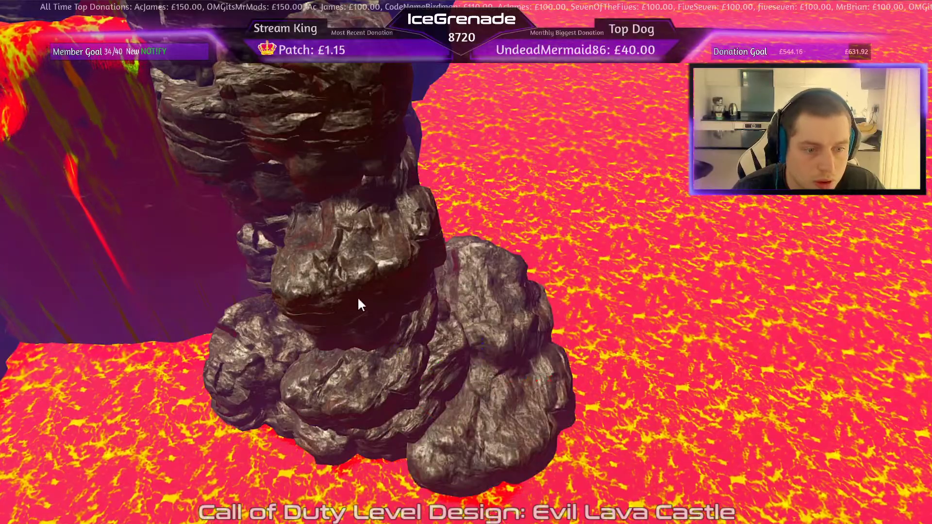
- Paste rock copies on the outer side of the rock column above the base cluster and rotate the uppermost one
{"action": "right_click_drag", "start_coordinate": [358, 298], "coordinate": [402, 102]}
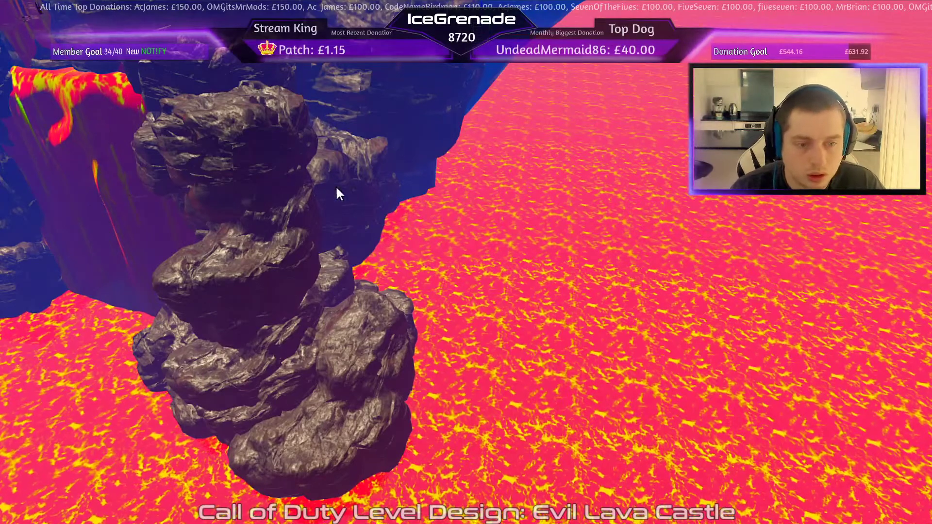
{"action": "scroll", "coordinate": [377, 88], "scroll_direction": "down", "scroll_amount": 3}
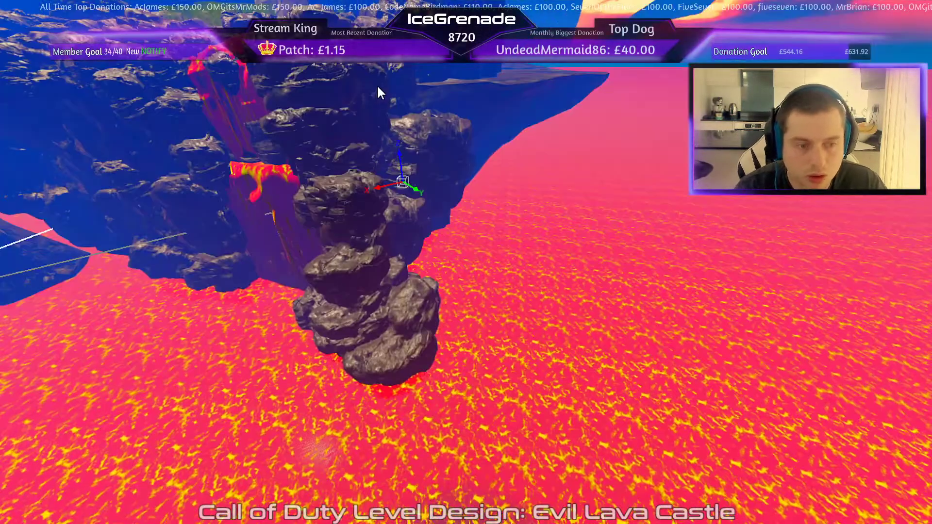
{"action": "left_click", "coordinate": [375, 72]}
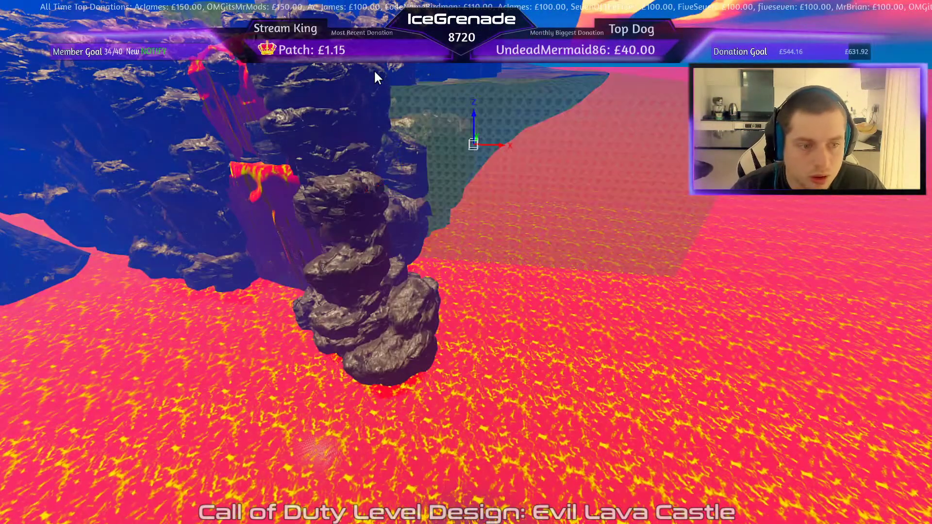
{"action": "left_click", "coordinate": [413, 67], "text": "shift"}
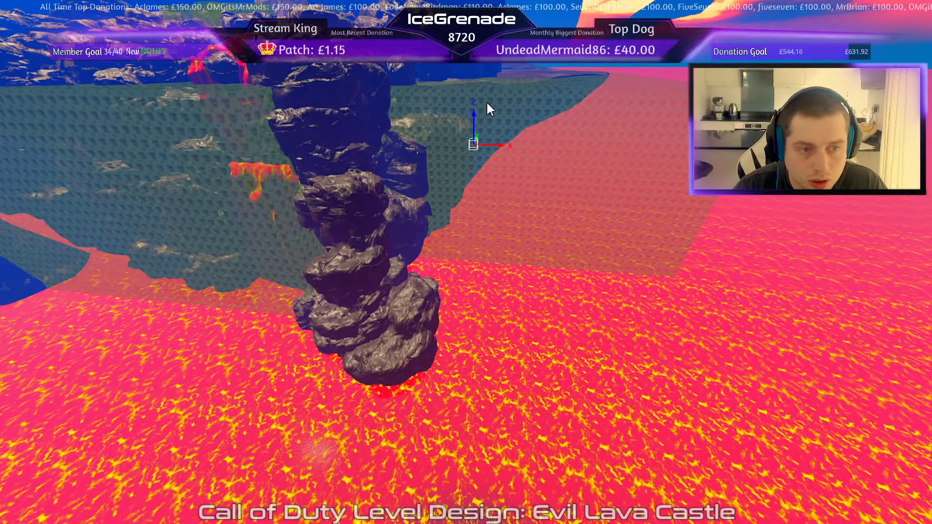
{"action": "left_click", "coordinate": [486, 101], "text": "shift"}
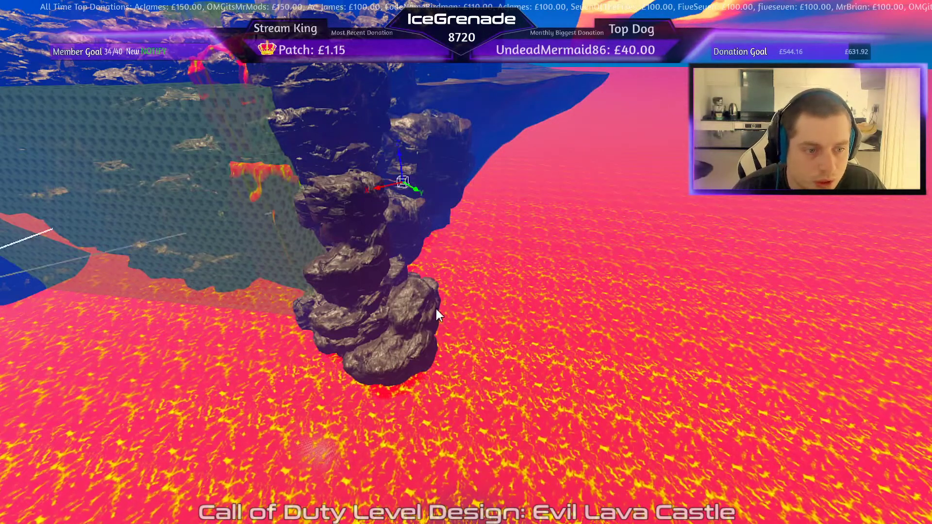
{"action": "left_click_drag", "start_coordinate": [433, 324], "coordinate": [313, 10]}
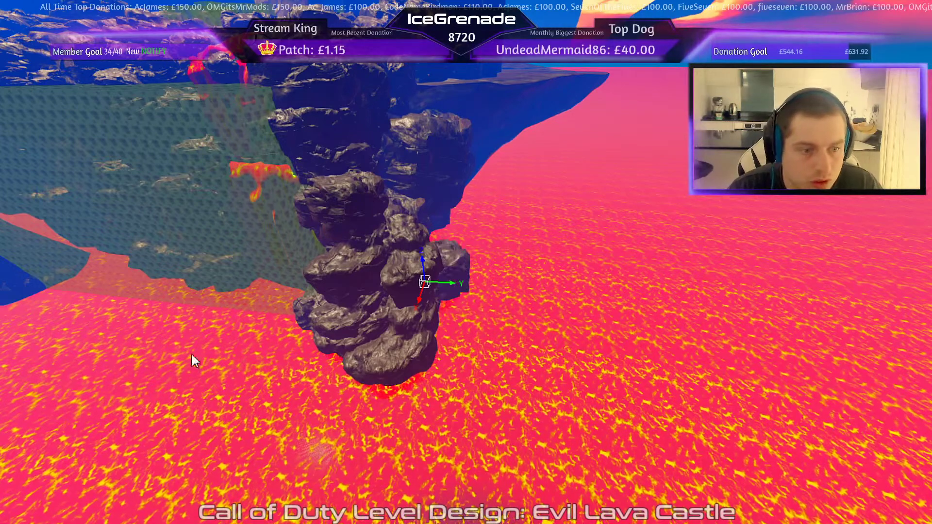
{"action": "left_click_drag", "start_coordinate": [449, 95], "coordinate": [469, 219]}
{"action": "left_click_drag", "start_coordinate": [314, 177], "coordinate": [541, 342]}
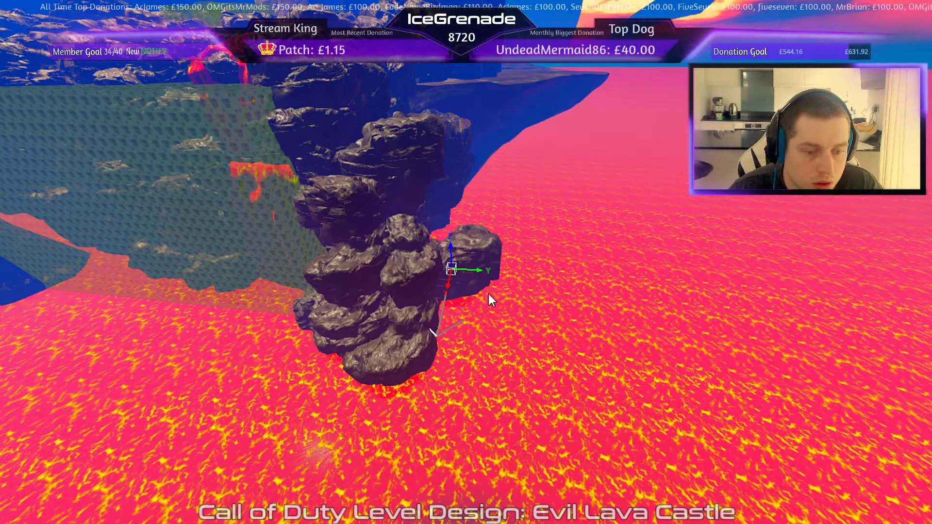
{"action": "left_click_drag", "start_coordinate": [451, 307], "coordinate": [458, 214]}
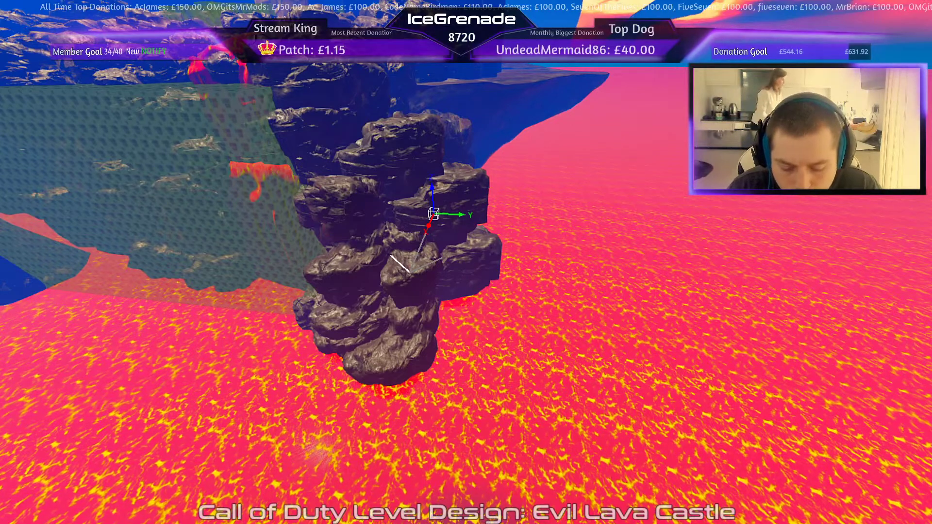
{"action": "key", "text": "plus"}
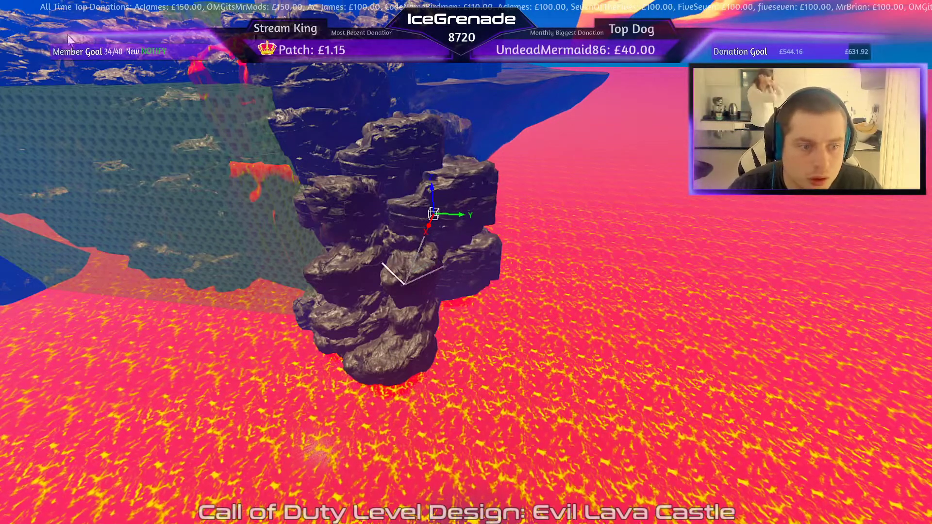
{"action": "left_click_drag", "start_coordinate": [429, 187], "coordinate": [519, 187]}
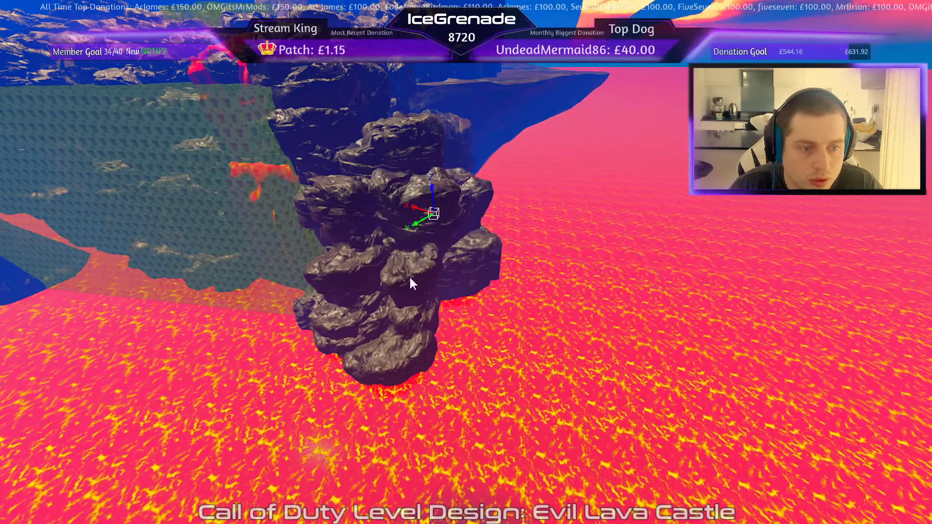
- Select the translucent brush covering the lavafall and the outcrop and hide it
{"action": "middle_click_drag", "start_coordinate": [501, 331], "coordinate": [646, 312]}
{"action": "key", "text": "w"}
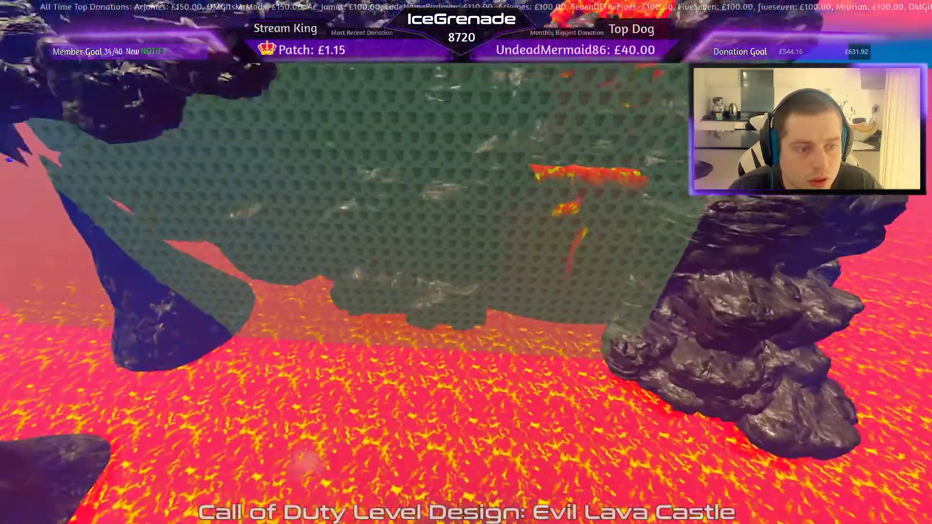
{"action": "right_click_drag", "start_coordinate": [647, 311], "coordinate": [687, 290]}
{"action": "left_click", "coordinate": [505, 314]}
{"action": "key", "text": "h"}
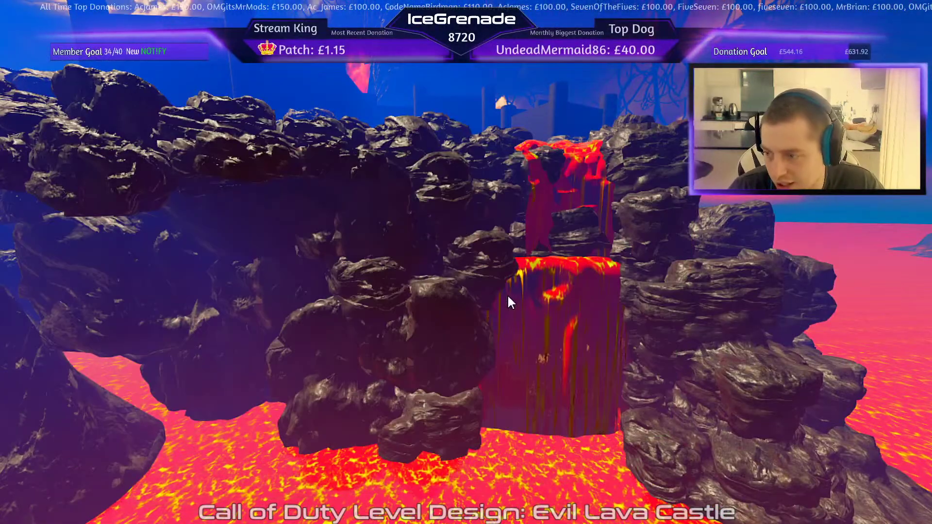
- Try placing a copy of the lavafall mesh at the lower lavafall's foot in the side and top views
{"action": "mouse_move", "coordinate": [508, 294]}
{"action": "right_mouse_down"}
{"action": "mouse_move", "coordinate": [524, 311]}
{"action": "mouse_move", "coordinate": [508, 330]}
{"action": "mouse_move", "coordinate": [517, 112]}
{"action": "right_mouse_up"}
{"action": "key", "text": "w"}
{"action": "key", "text": "s"}
{"action": "left_click", "coordinate": [477, 63]}
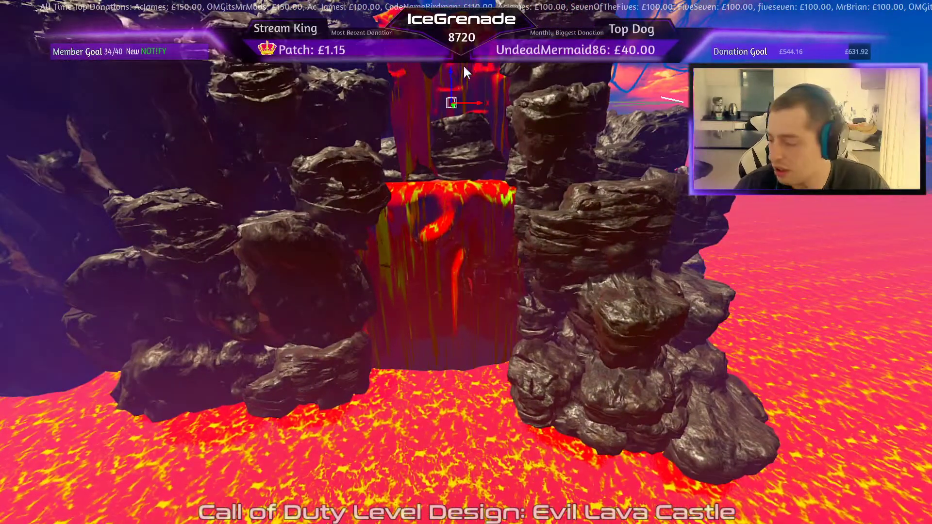
{"action": "key", "text": "ctrl+Tab"}
{"action": "scroll", "coordinate": [142, 354], "scroll_direction": "up", "scroll_amount": 3}
{"action": "right_click_drag", "start_coordinate": [142, 354], "coordinate": [153, 345]}
{"action": "key", "text": "ctrl+Tab"}
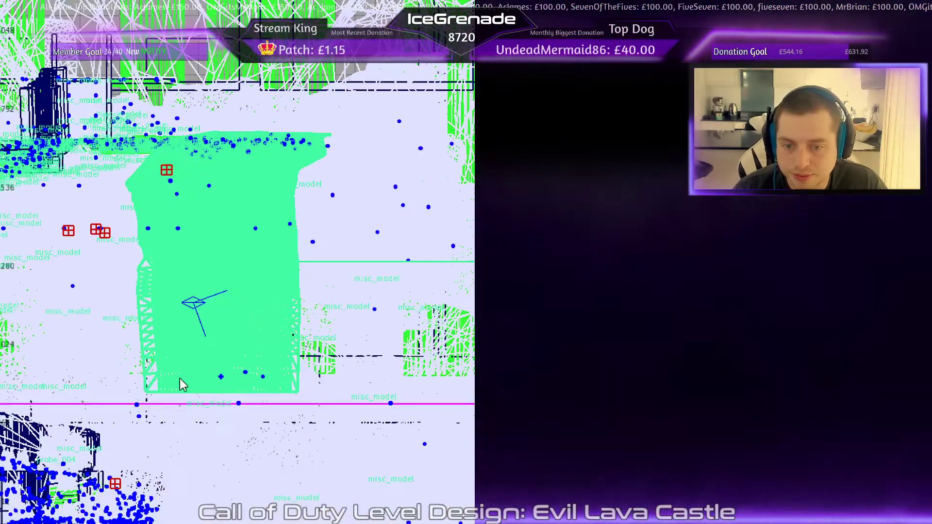
{"action": "scroll", "coordinate": [232, 290], "scroll_direction": "down", "scroll_amount": 1}
{"action": "left_click_drag", "start_coordinate": [232, 289], "coordinate": [227, 312]}
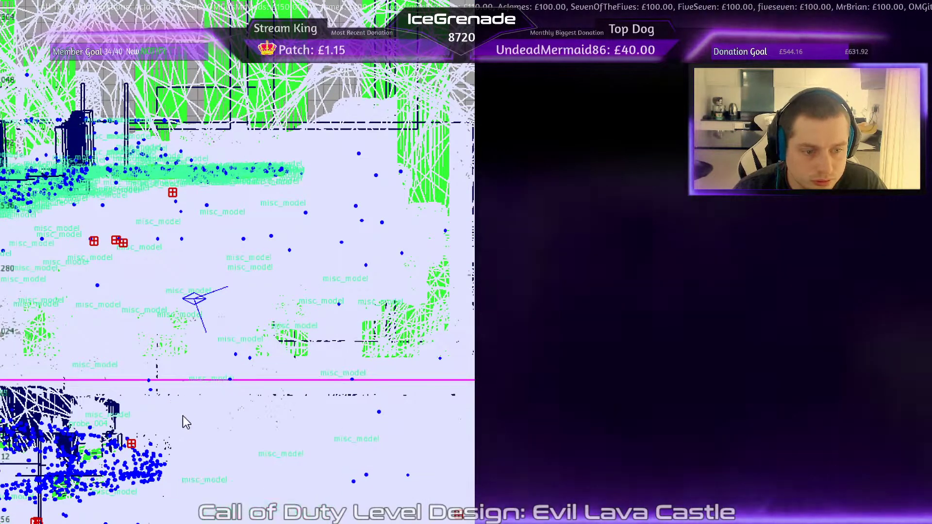
{"action": "key", "text": "ctrl+Tab"}
{"action": "right_click_drag", "start_coordinate": [226, 364], "coordinate": [231, 214]}
{"action": "left_click_drag", "start_coordinate": [231, 214], "coordinate": [252, 213]}
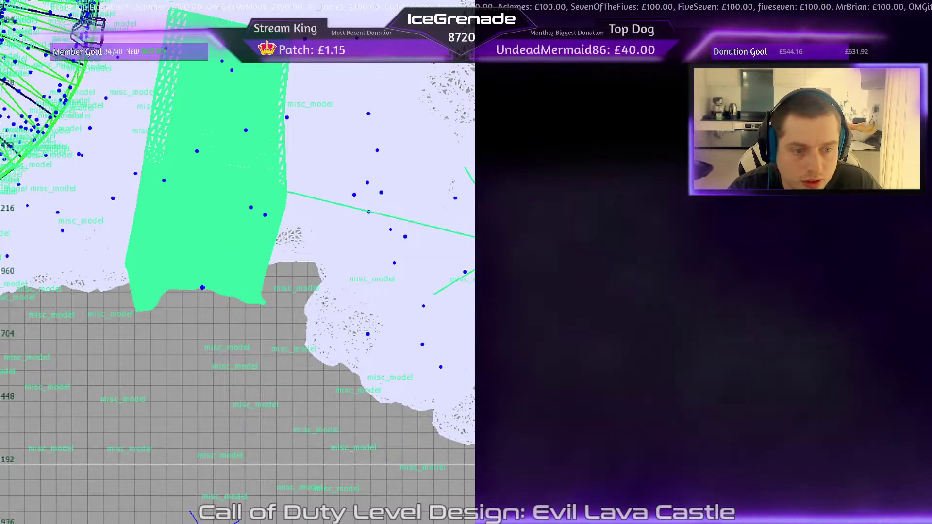
- Try lowering the lavafall mesh copy towards the lava surface and shifting it in the top view, and delete it
{"action": "key", "text": "Return"}
{"action": "key", "text": "ctrl+Tab"}
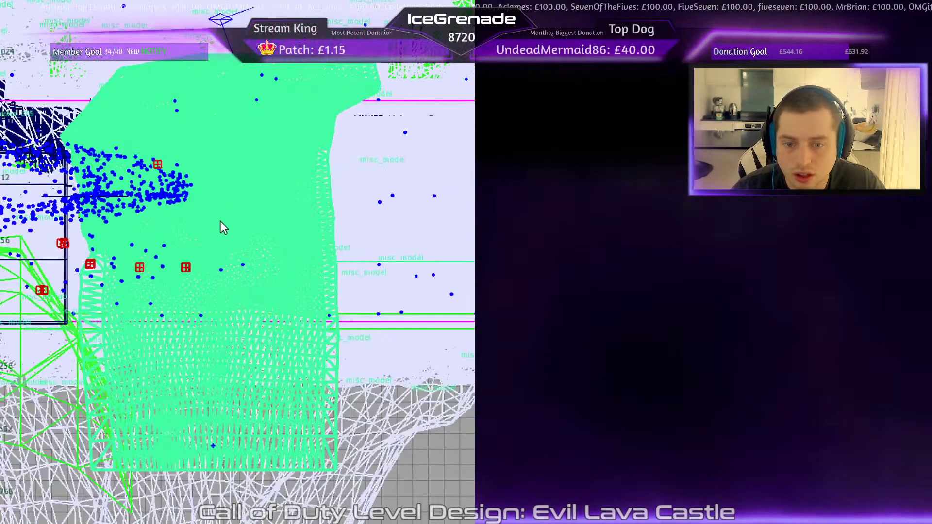
{"action": "left_click_drag", "start_coordinate": [220, 221], "coordinate": [243, 345]}
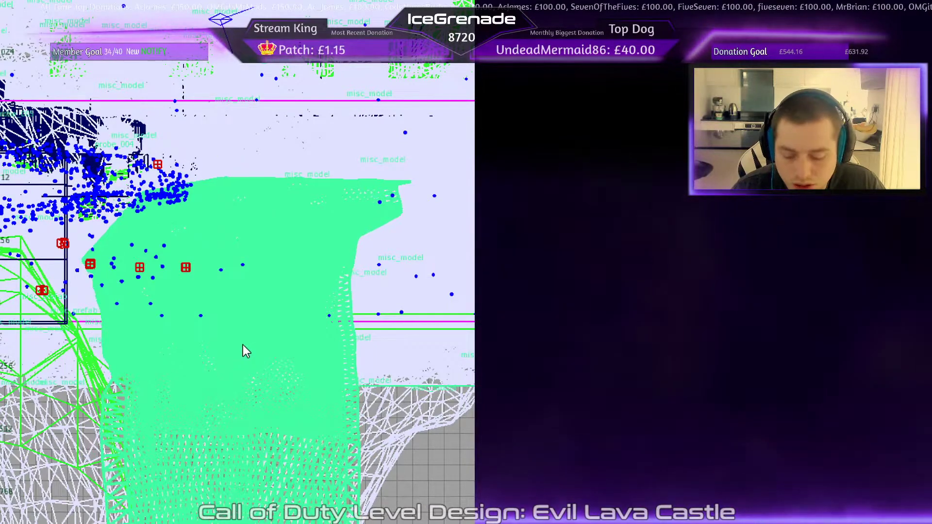
{"action": "key", "text": "Escape"}
{"action": "key", "text": "ctrl+Tab"}
{"action": "key", "text": "ctrl+Tab"}
{"action": "left_click_drag", "start_coordinate": [269, 310], "coordinate": [250, 330]}
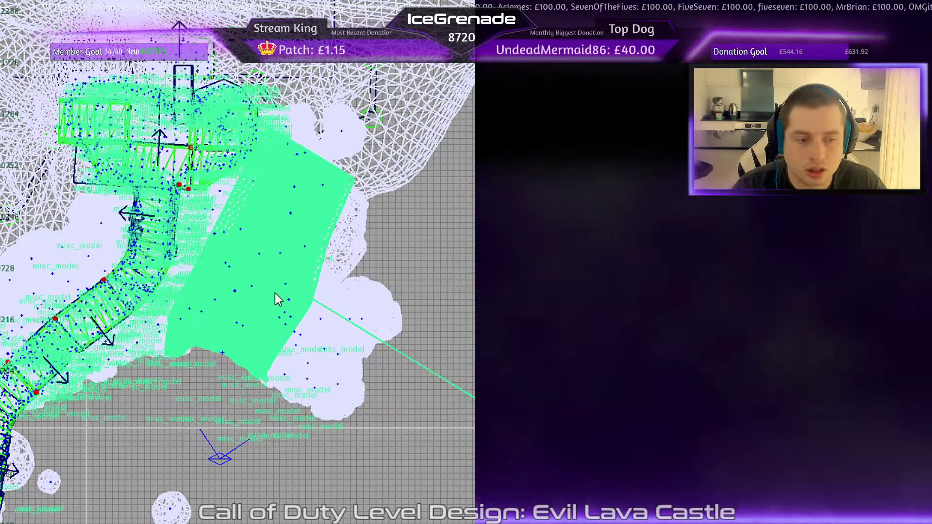
{"action": "key", "text": "BackSpace"}
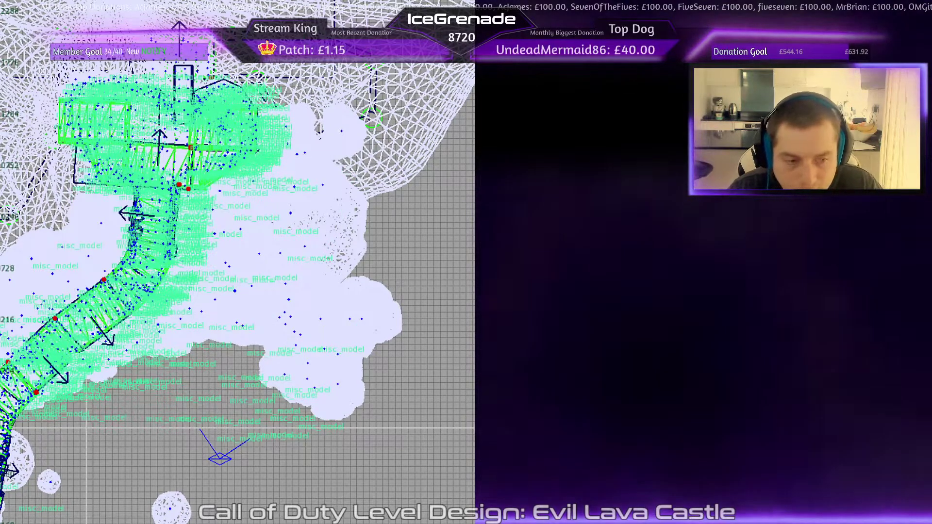
- Create a thin flat patch about 619 by 648 units at the lower lavafall's foot and delete the stray piece beneath it
{"action": "left_click_drag", "start_coordinate": [272, 383], "coordinate": [270, 391]}
{"action": "key", "text": "ctrl+Tab"}
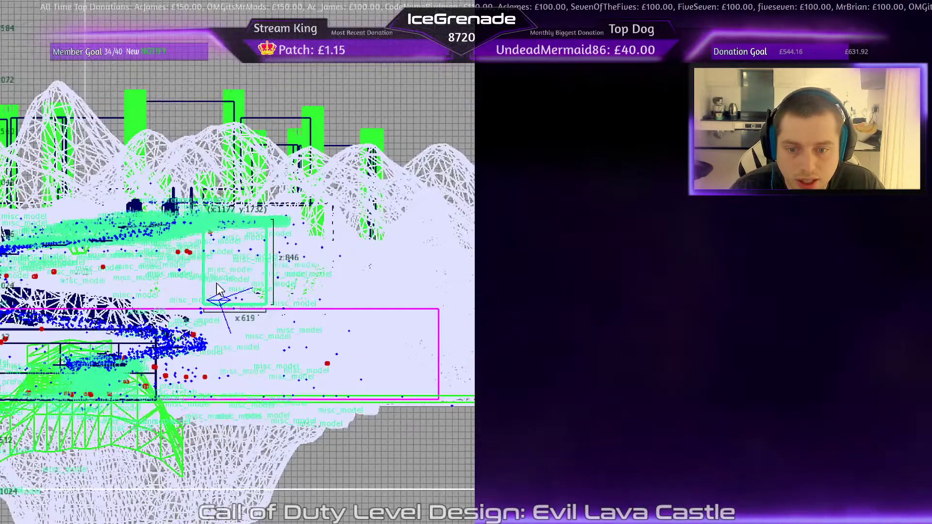
{"action": "left_click_drag", "start_coordinate": [227, 270], "coordinate": [225, 411]}
{"action": "key", "text": "Escape"}
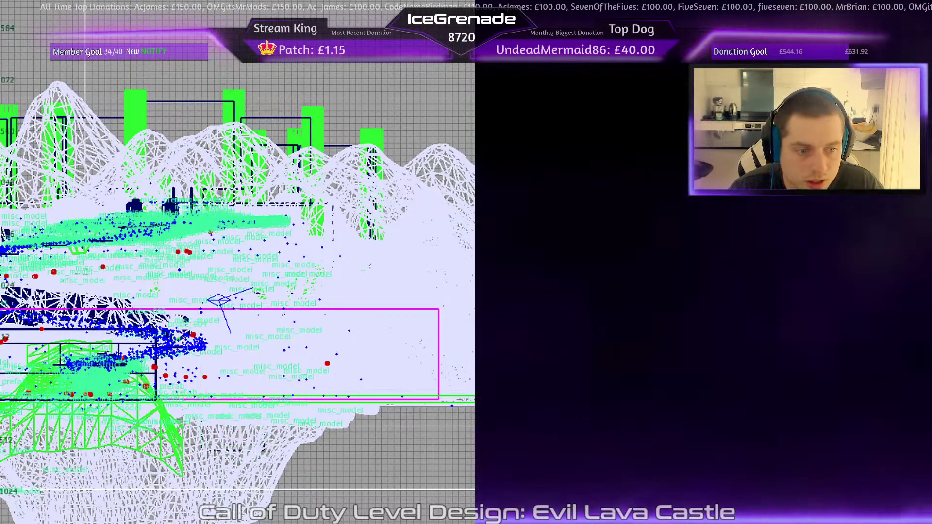
{"action": "left_click", "coordinate": [233, 364], "text": "shift"}
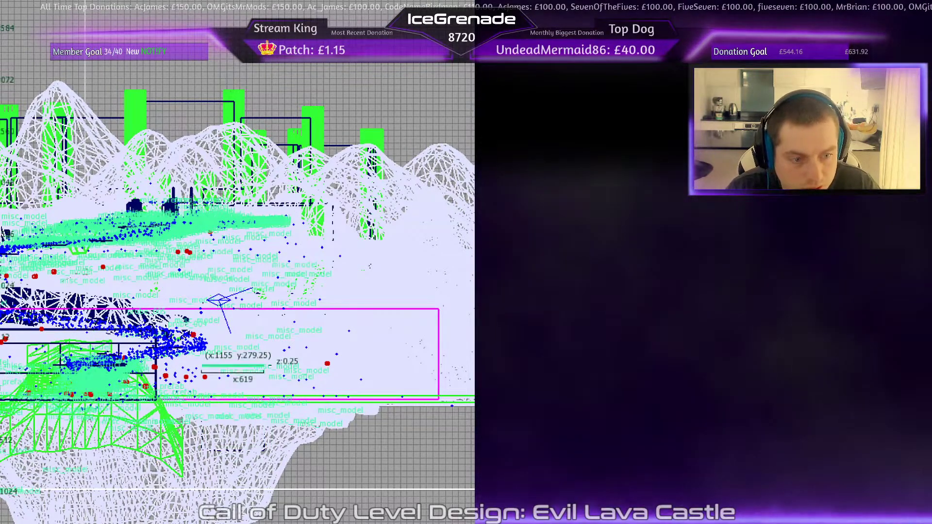
{"action": "key", "text": "Escape"}
{"action": "left_click", "coordinate": [233, 408], "text": "shift"}
{"action": "key", "text": "BackSpace"}
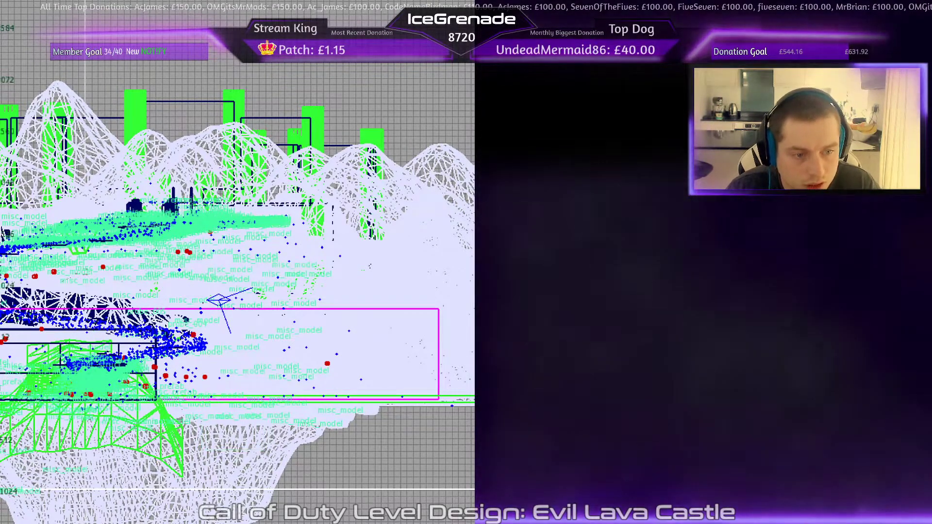
- Resize the thin patch to about 937 by 776 units so it spans the gap between the rocks at the lavafall's foot
{"action": "left_click", "coordinate": [233, 365], "text": "shift"}
{"action": "key", "text": "ctrl+Tab"}
{"action": "key", "text": "ctrl+Tab"}
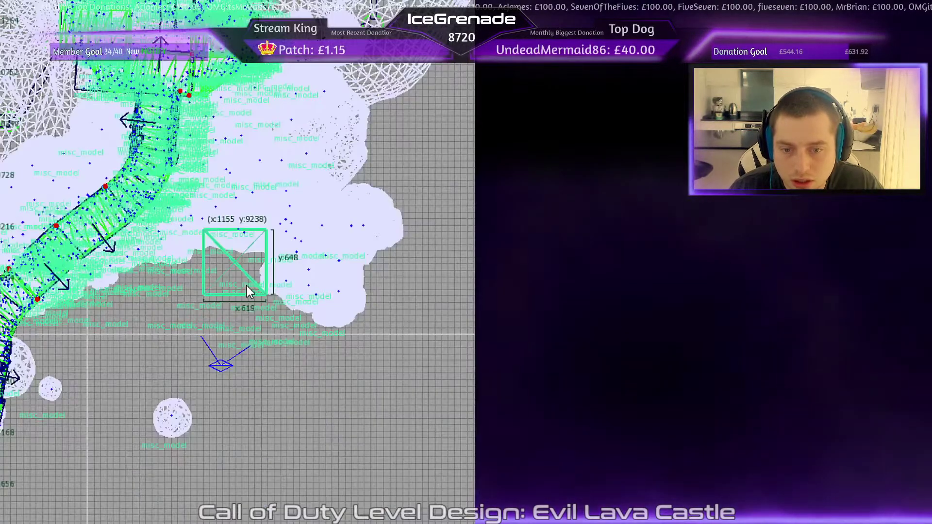
{"action": "scroll", "coordinate": [201, 254], "scroll_direction": "up", "scroll_amount": 5}
{"action": "left_click_drag", "start_coordinate": [141, 247], "coordinate": [76, 243]}
{"action": "scroll", "coordinate": [327, 404], "scroll_direction": "down", "scroll_amount": 1}
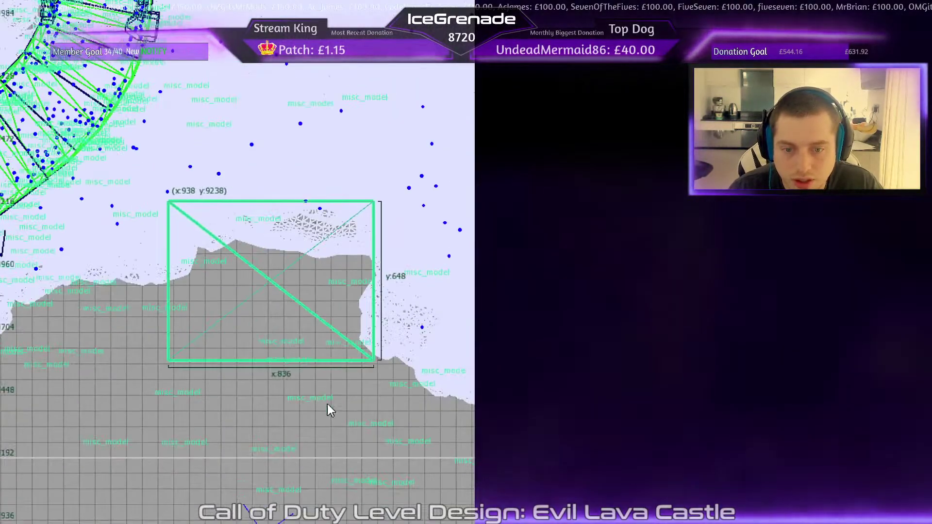
{"action": "left_click_drag", "start_coordinate": [327, 404], "coordinate": [328, 392]}
{"action": "left_click_drag", "start_coordinate": [407, 290], "coordinate": [432, 290]}
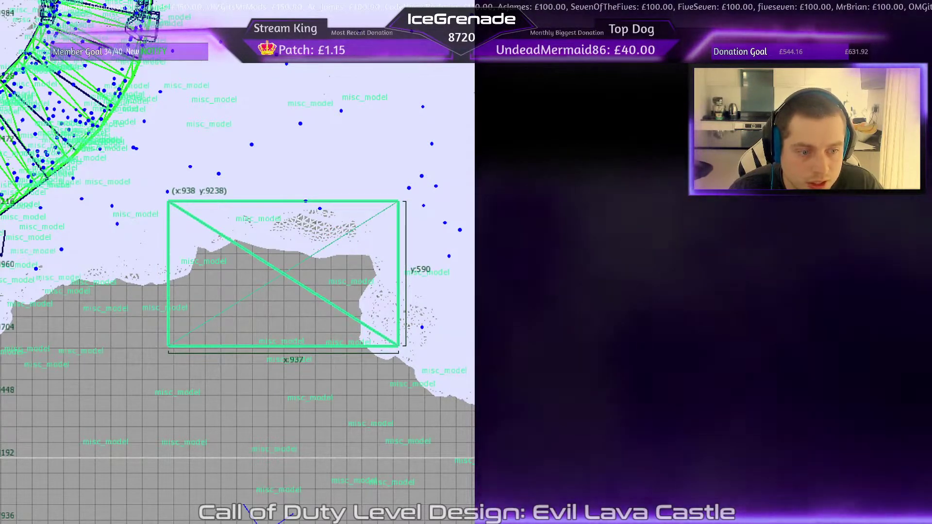
{"action": "key", "text": "Up"}
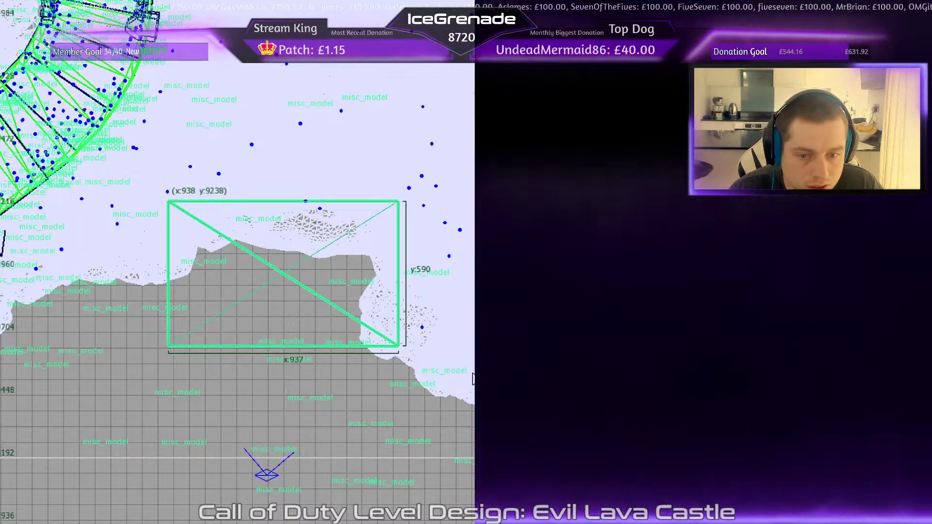
{"action": "mouse_move", "coordinate": [324, 409]}
{"action": "left_mouse_down"}
{"action": "mouse_move", "coordinate": [324, 452]}
{"action": "mouse_move", "coordinate": [324, 443]}
{"action": "left_mouse_up"}
{"action": "left_click_drag", "start_coordinate": [327, 162], "coordinate": [321, 157]}
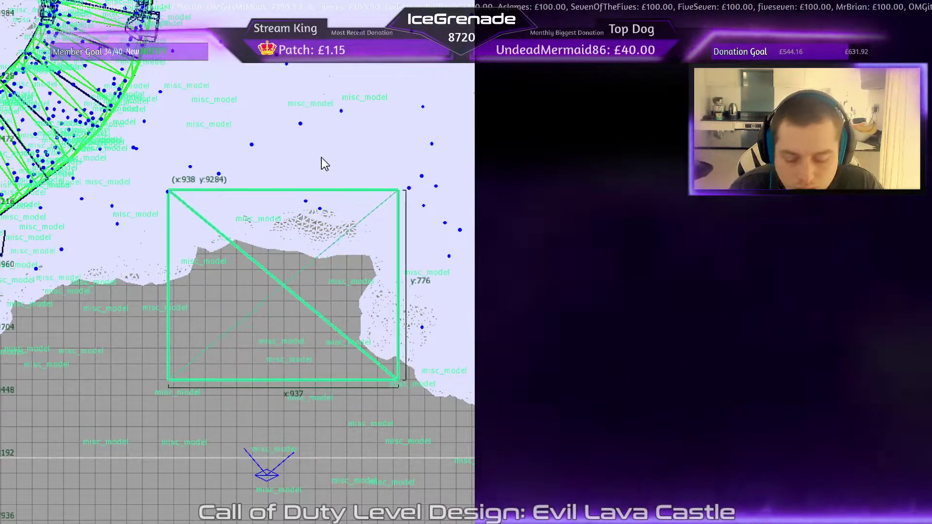
- Subdivide the flat patch at the lavafall's foot into a grid of 8 by 8 cells
{"action": "key", "text": "ctrl+shift+plus"}
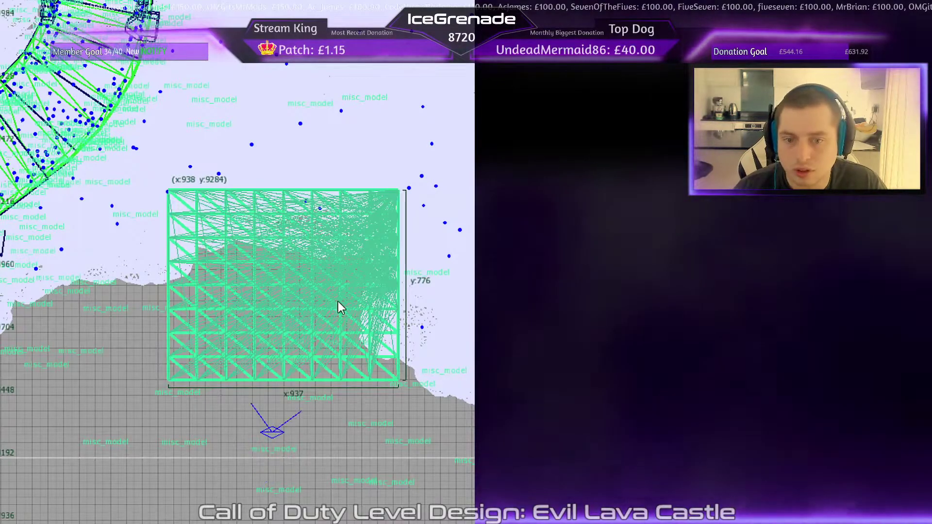
{"action": "key", "text": "ctrl+Tab"}
{"action": "scroll", "coordinate": [323, 159], "scroll_direction": "down", "scroll_amount": 3}
{"action": "left_click_drag", "start_coordinate": [322, 158], "coordinate": [322, 91]}
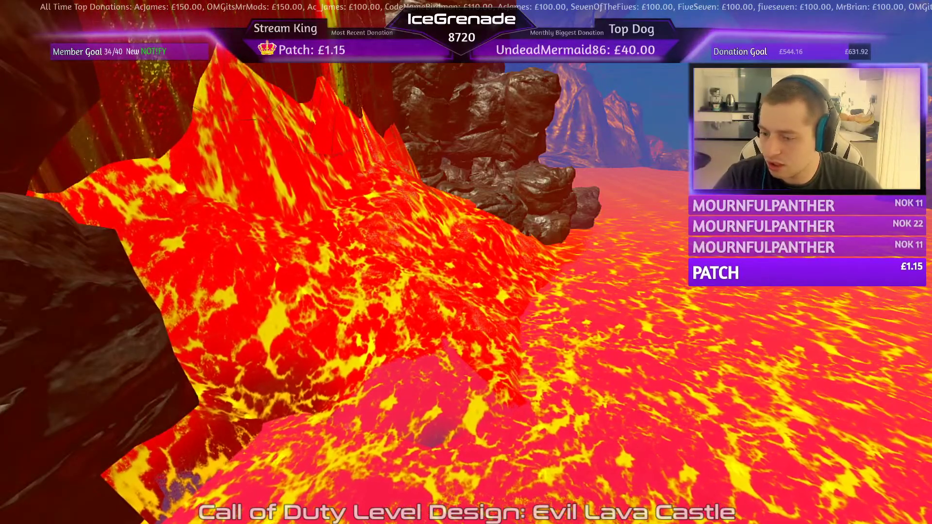
- Edit the vertices of the lava mound's mesh where its outer edge meets the rock column
{"action": "key", "text": "w"}
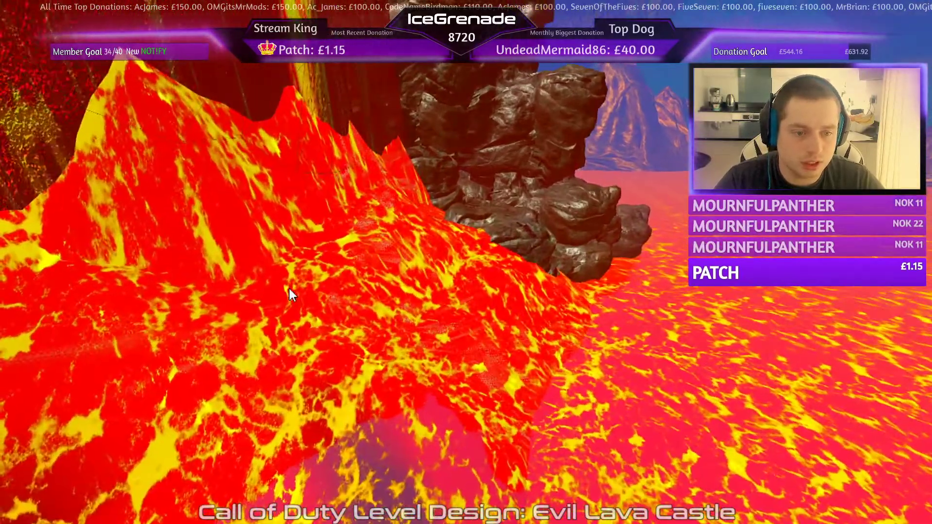
{"action": "left_click", "coordinate": [289, 288]}
{"action": "key", "text": "w"}
{"action": "mouse_move", "coordinate": [289, 288]}
{"action": "right_mouse_down"}
{"action": "mouse_move", "coordinate": [286, 301]}
{"action": "mouse_move", "coordinate": [303, 306]}
{"action": "mouse_move", "coordinate": [323, 291]}
{"action": "mouse_move", "coordinate": [335, 304]}
{"action": "right_mouse_up"}
{"action": "key", "text": "v"}
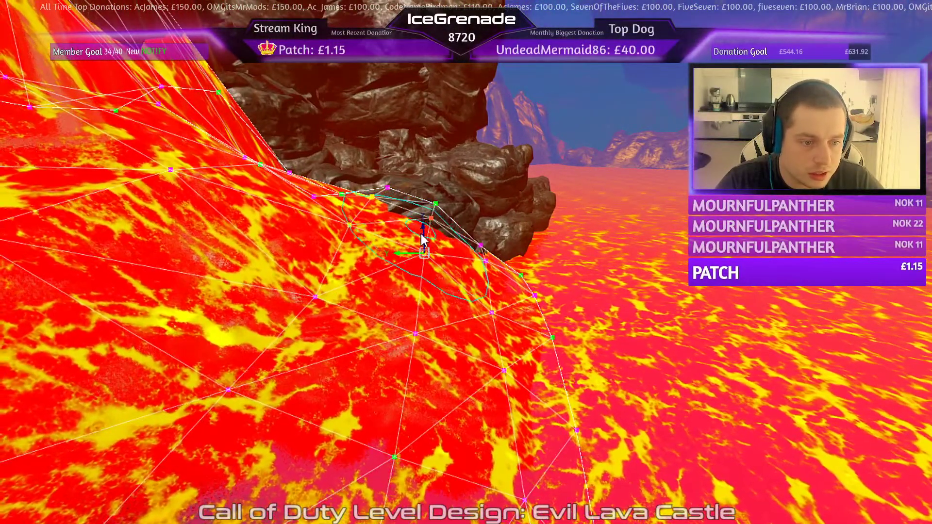
{"action": "key", "text": "Escape"}
{"action": "key", "text": "Escape"}
- Examine the lava mound and the two-tier lavafall with its surrounding rocks from above
{"action": "key", "text": "s"}
{"action": "mouse_move", "coordinate": [493, 278]}
{"action": "right_mouse_down"}
{"action": "mouse_move", "coordinate": [398, 265]}
{"action": "mouse_move", "coordinate": [427, 272]}
{"action": "mouse_move", "coordinate": [423, 291]}
{"action": "mouse_move", "coordinate": [412, 282]}
{"action": "mouse_move", "coordinate": [429, 288]}
{"action": "mouse_move", "coordinate": [419, 281]}
{"action": "mouse_move", "coordinate": [491, 274]}
{"action": "right_mouse_up"}
{"action": "key", "text": "s"}
{"action": "key", "text": "a"}
{"action": "key", "text": "w"}
{"action": "key", "text": "s"}
{"action": "key", "text": "w"}
{"action": "key", "text": "w"}
{"action": "key", "text": "s"}
{"action": "key", "text": "w"}
{"action": "key", "text": "s"}
- Select the rock beside the upper lavafall, then rotate and shift it in the top view
{"action": "left_click", "coordinate": [442, 165]}
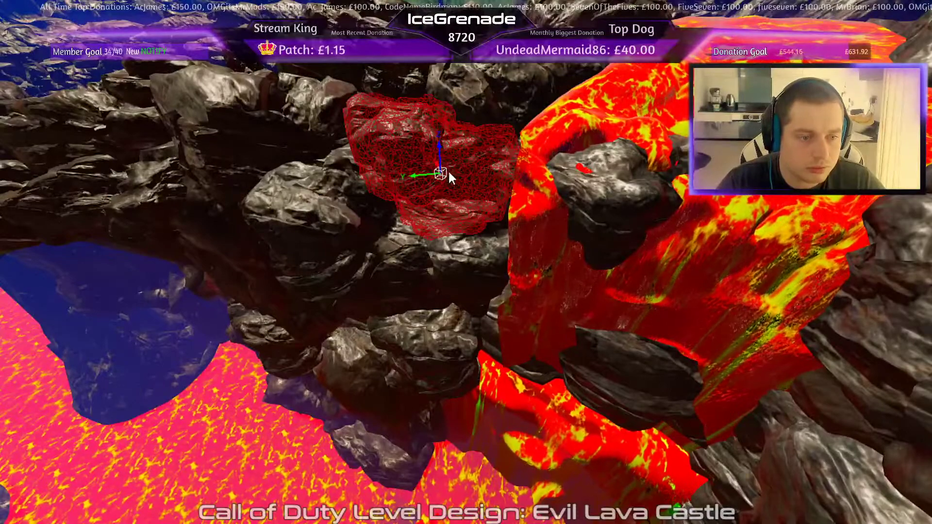
{"action": "key", "text": "ctrl+shift+c"}
{"action": "scroll", "coordinate": [252, 213], "scroll_direction": "down", "scroll_amount": 4}
{"action": "key", "text": "ctrl+Tab"}
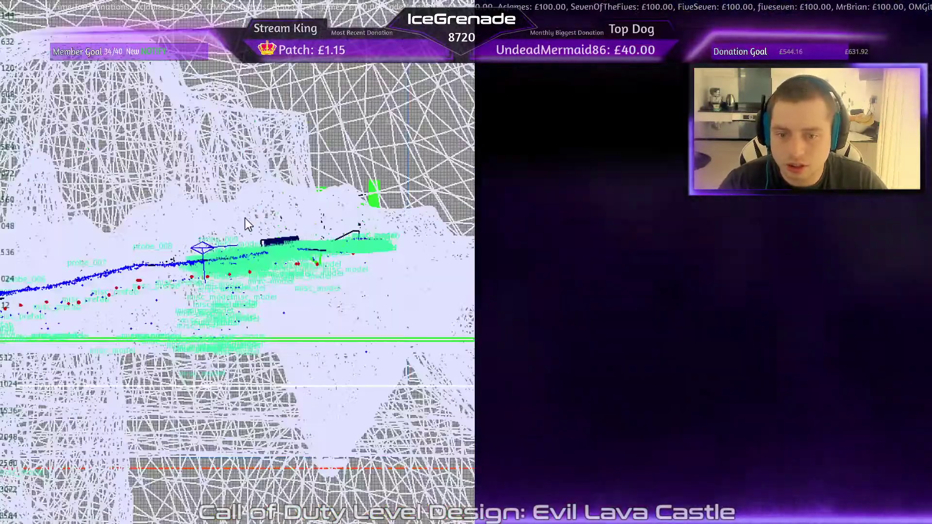
{"action": "key", "text": "ctrl+Tab"}
{"action": "scroll", "coordinate": [229, 277], "scroll_direction": "up", "scroll_amount": 6}
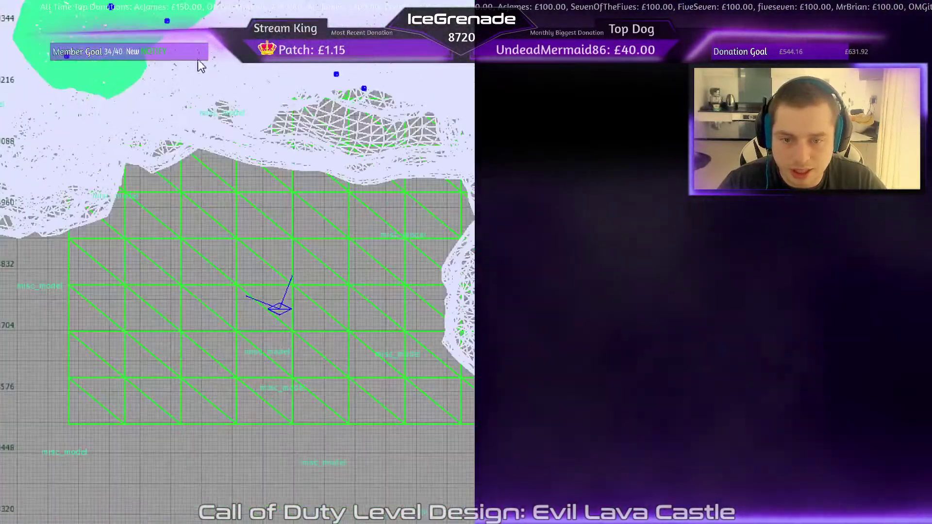
{"action": "mouse_move", "coordinate": [197, 61]}
{"action": "left_mouse_down"}
{"action": "mouse_move", "coordinate": [207, 97]}
{"action": "mouse_move", "coordinate": [187, 111]}
{"action": "mouse_move", "coordinate": [199, 98]}
{"action": "left_mouse_up"}
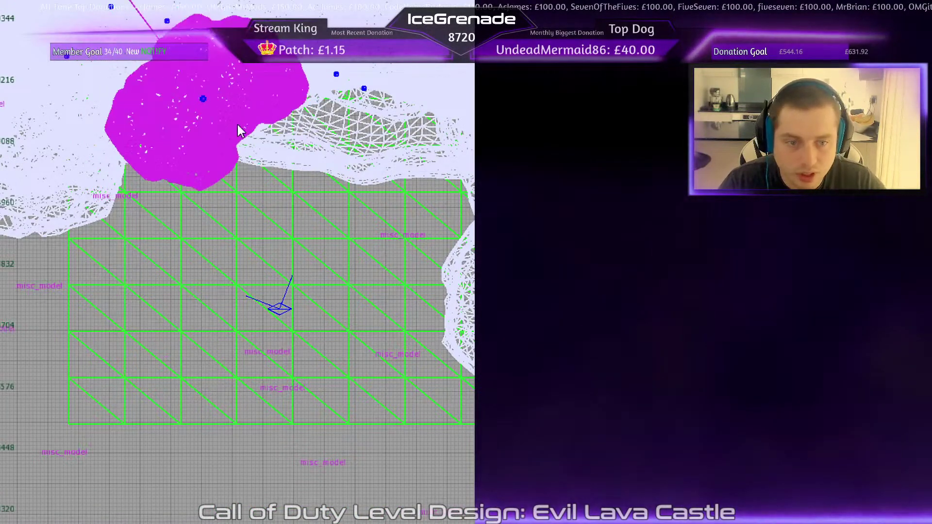
{"action": "left_click_drag", "start_coordinate": [237, 124], "coordinate": [199, 88]}
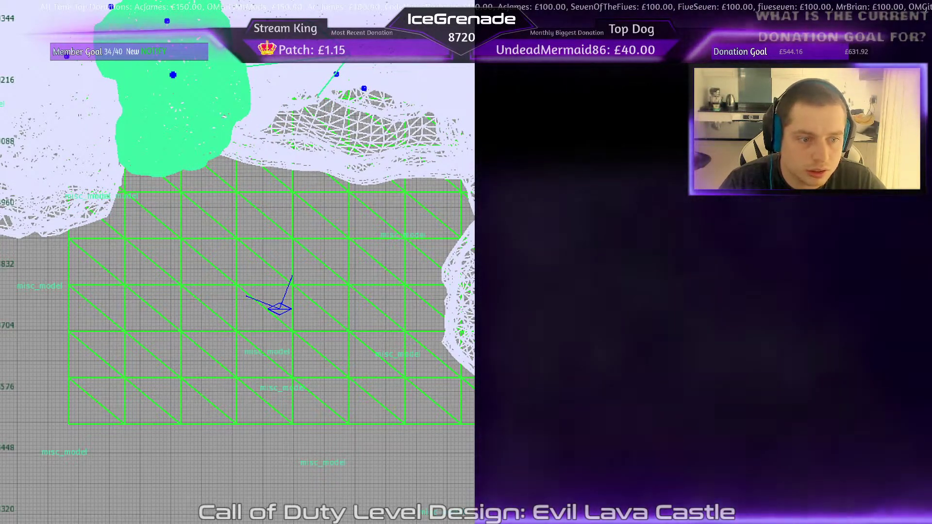
- Nudge the neighbouring rock slightly closer to the lavafall in the top view and clear the selection
{"action": "scroll", "coordinate": [382, 175], "scroll_direction": "down", "scroll_amount": 2}
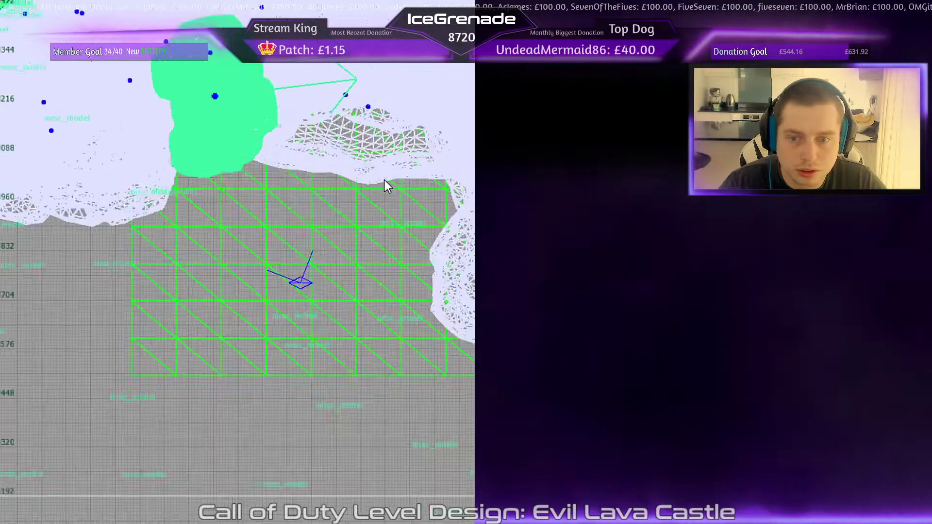
{"action": "scroll", "coordinate": [186, 127], "scroll_direction": "up", "scroll_amount": 2}
{"action": "key", "text": "ctrl+v"}
{"action": "left_click_drag", "start_coordinate": [202, 107], "coordinate": [114, 42]}
{"action": "key", "text": "Escape"}
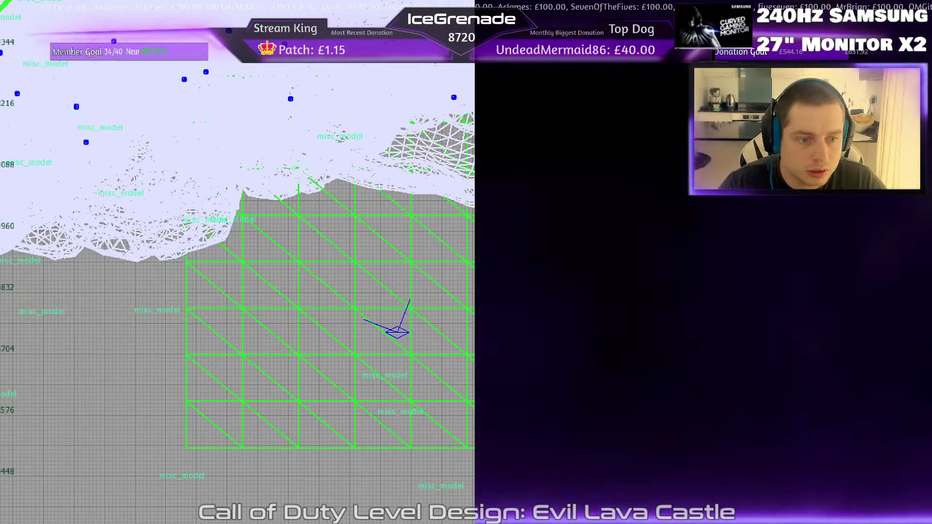
{"action": "left_click", "coordinate": [206, 71], "text": "shift"}
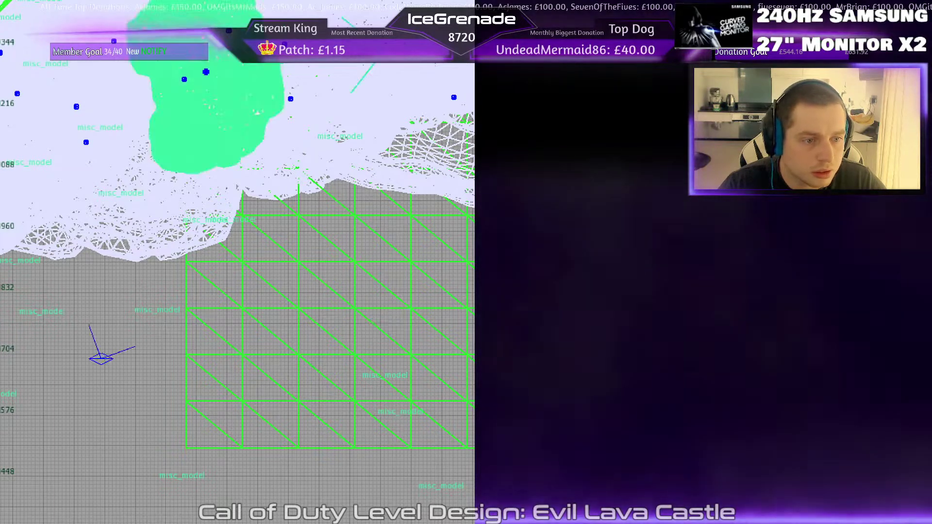
{"action": "left_click_drag", "start_coordinate": [206, 72], "coordinate": [218, 72]}
{"action": "key", "text": "Escape"}
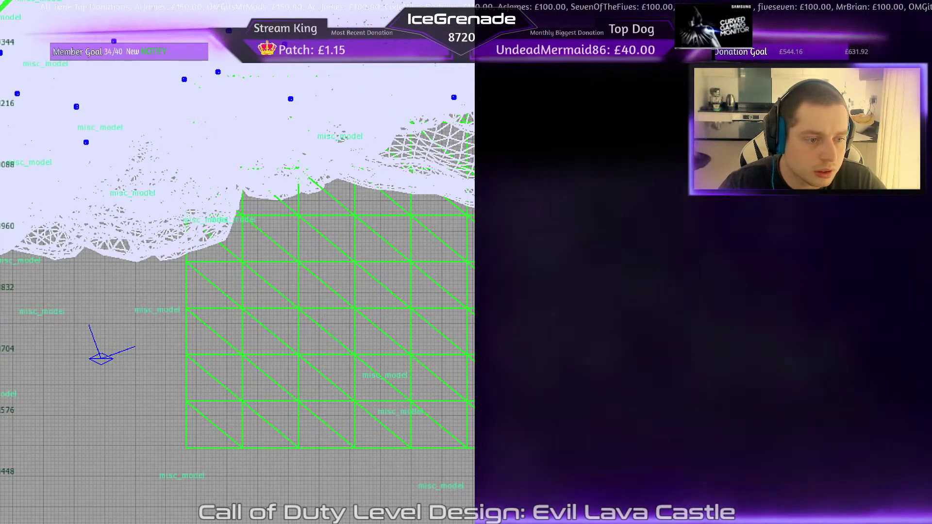
- Duplicate the repositioned rock, offset the copy slightly and rotate it in the top view
{"action": "left_click", "coordinate": [290, 98], "text": "shift"}
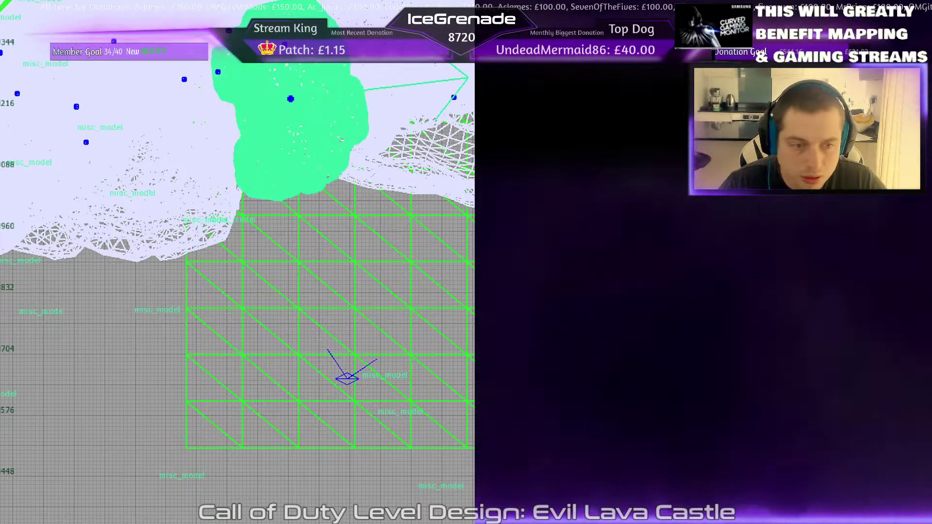
{"action": "key", "text": "space"}
{"action": "left_click_drag", "start_coordinate": [290, 99], "coordinate": [310, 98]}
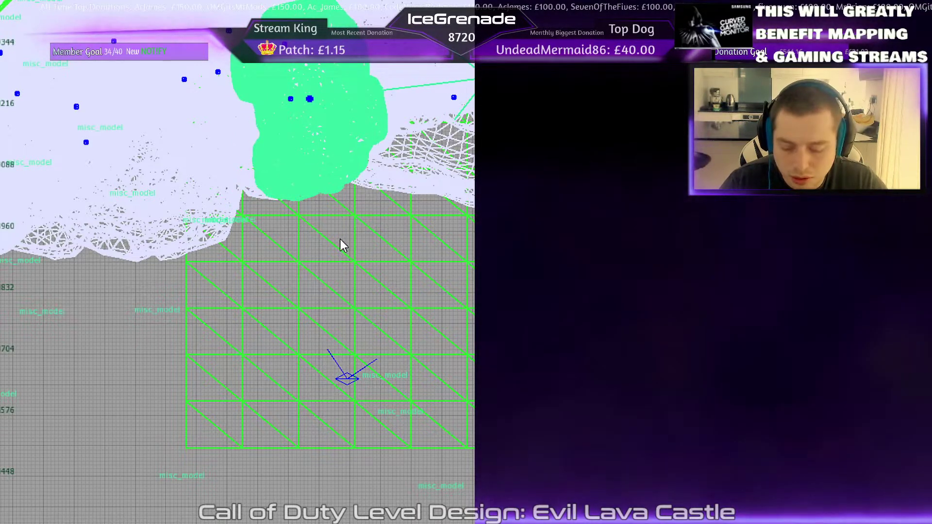
{"action": "key", "text": "r"}
{"action": "left_click_drag", "start_coordinate": [340, 239], "coordinate": [327, 143]}
{"action": "key", "text": "r"}
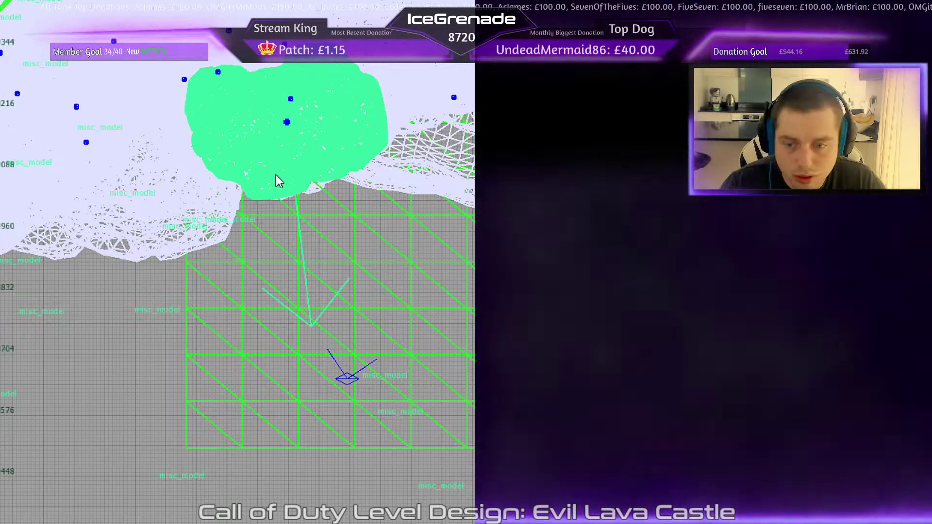
{"action": "key", "text": "Return"}
{"action": "left_click_drag", "start_coordinate": [275, 182], "coordinate": [231, 153]}
- Tilt the duplicated rock in both side views so its orientation differs from the original, and deselect it
{"action": "key", "text": "ctrl+Tab"}
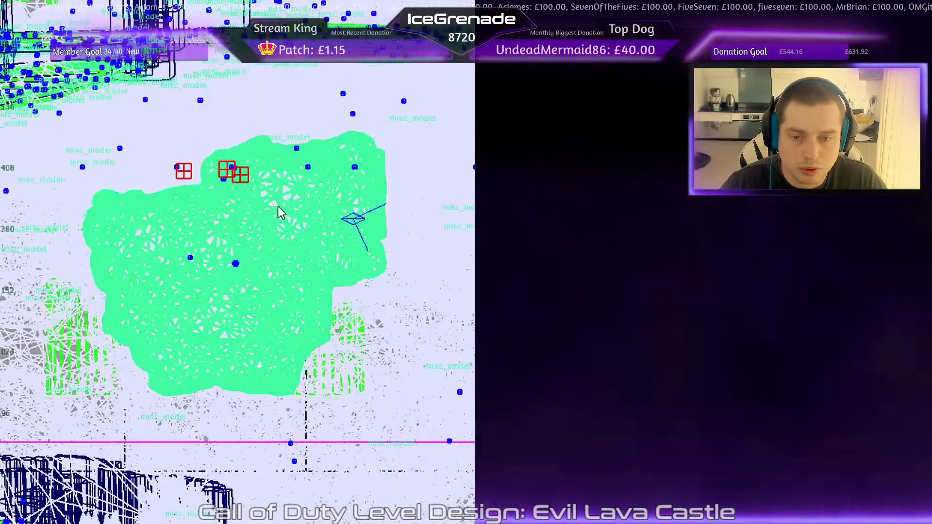
{"action": "left_click_drag", "start_coordinate": [280, 208], "coordinate": [269, 176]}
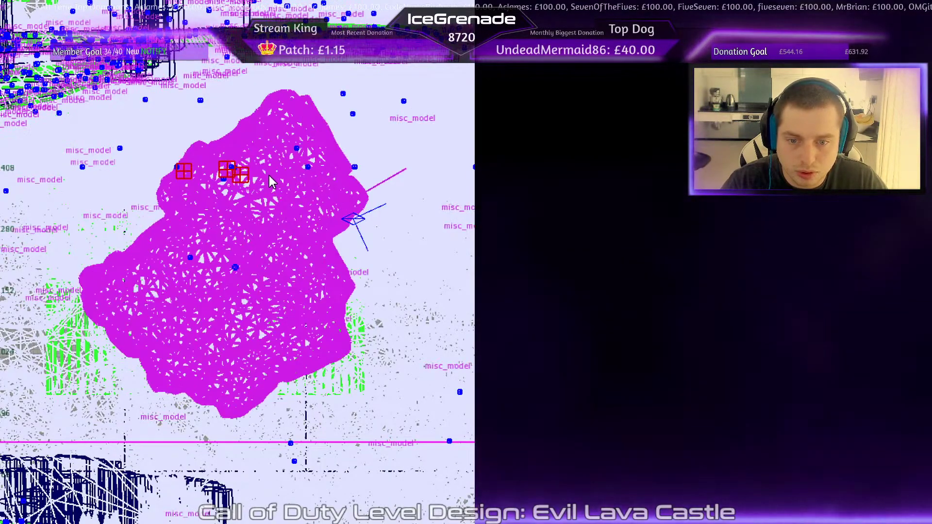
{"action": "key", "text": "ctrl+Tab"}
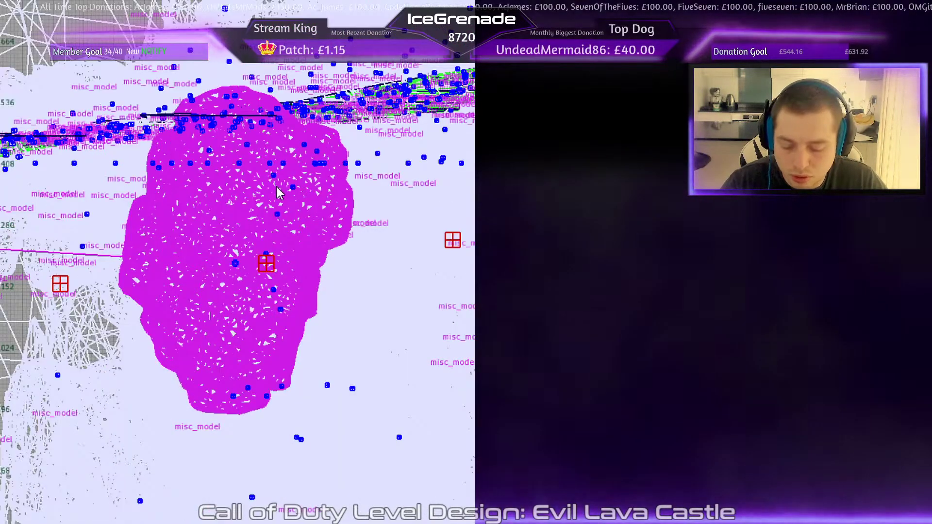
{"action": "left_click_drag", "start_coordinate": [275, 187], "coordinate": [293, 270]}
{"action": "key", "text": "ctrl+Tab"}
{"action": "key", "text": "ctrl+Tab"}
{"action": "key", "text": "Escape"}
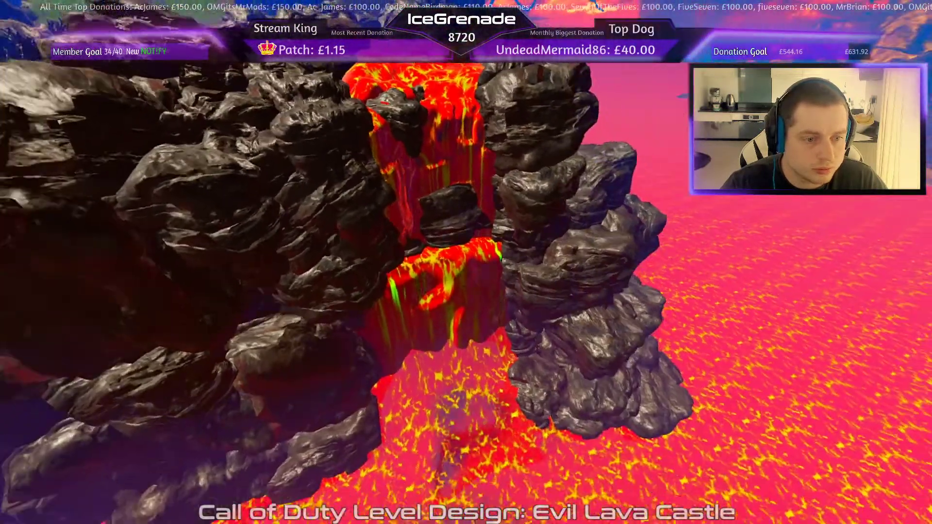
{"action": "key", "text": "w"}
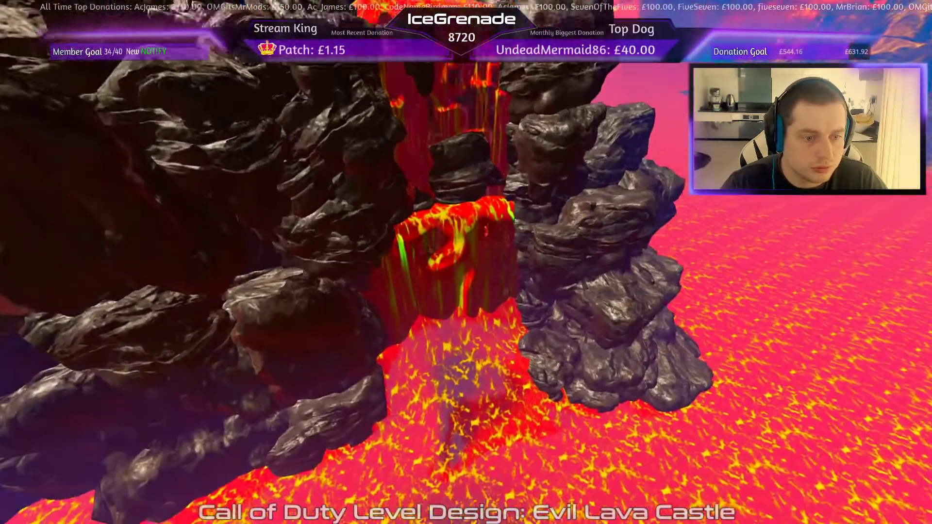
{"action": "key", "text": "s"}
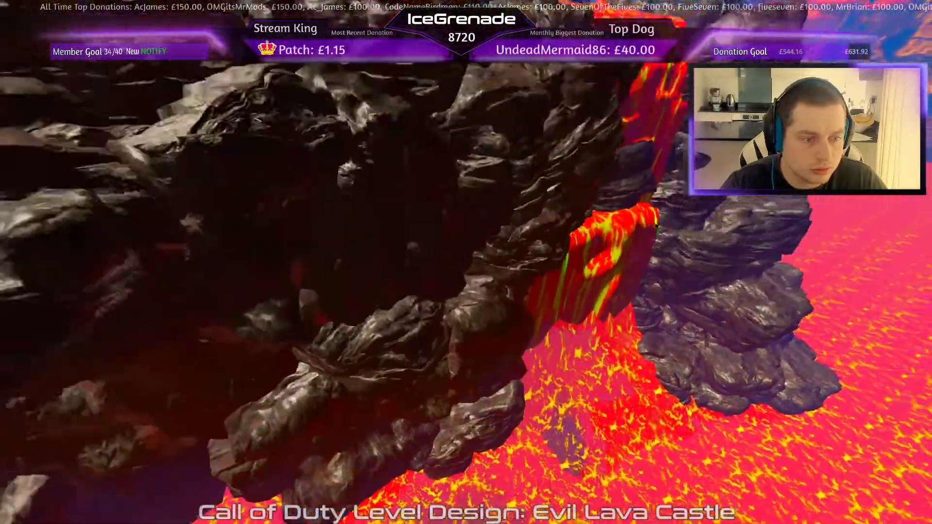
{"action": "key", "text": "w"}
{"action": "key", "text": "w"}
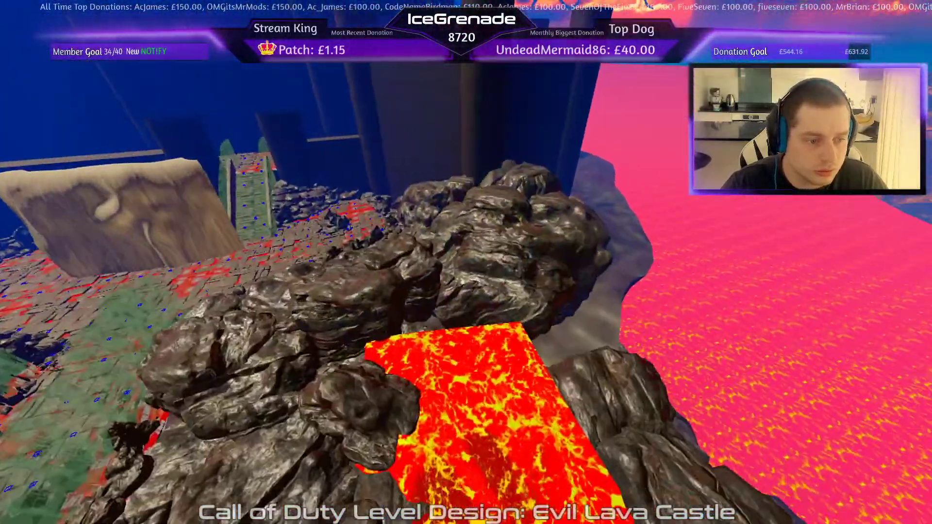
{"action": "right_click_drag", "start_coordinate": [472, 272], "coordinate": [487, 342]}
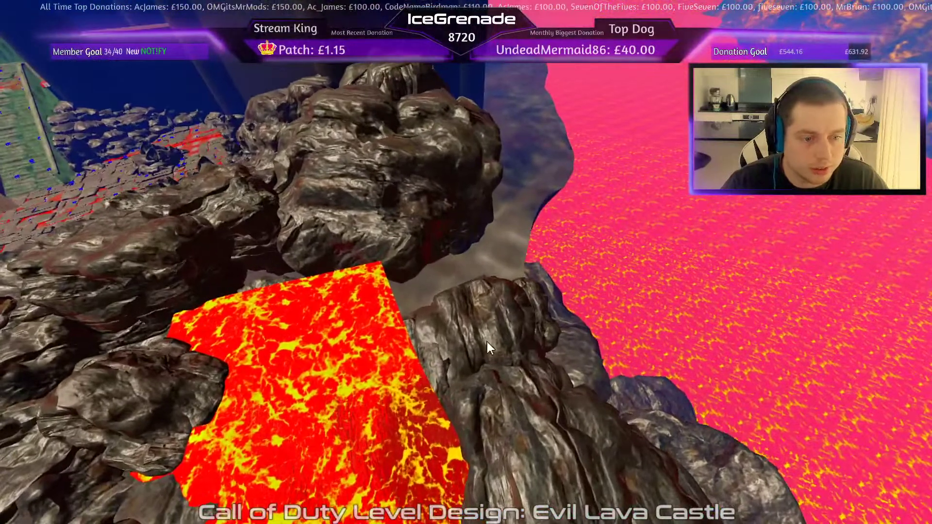
{"action": "left_click", "coordinate": [470, 306]}
{"action": "left_click_drag", "start_coordinate": [474, 301], "coordinate": [433, 283]}
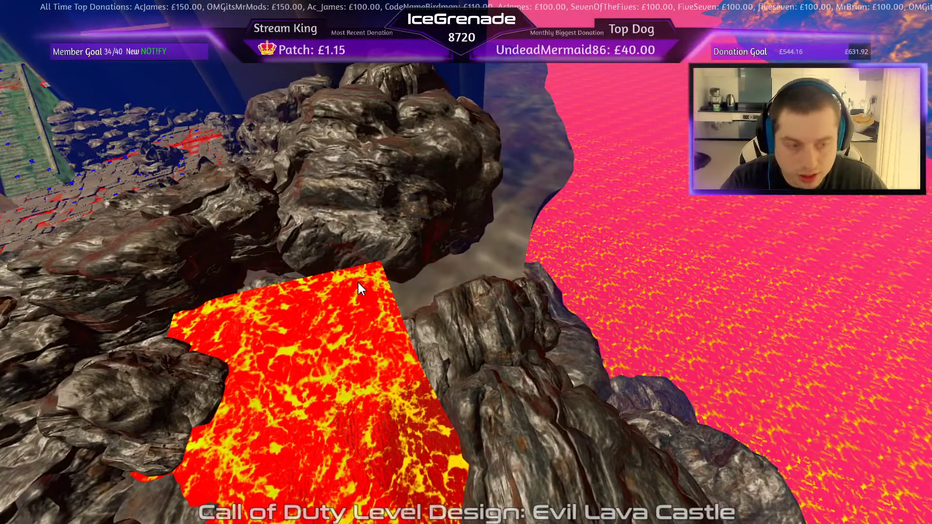
{"action": "key", "text": "ctrl+z"}
- Place a rock copy against the outer side of the rock stack beside the upper lava channel
{"action": "right_click_drag", "start_coordinate": [521, 354], "coordinate": [461, 315]}
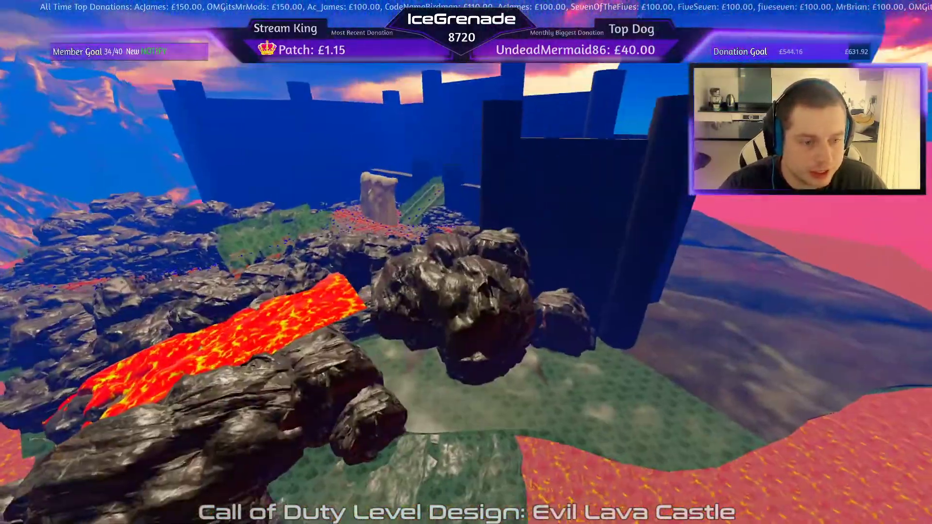
{"action": "right_click_drag", "start_coordinate": [485, 272], "coordinate": [521, 354]}
{"action": "right_click_drag", "start_coordinate": [380, 367], "coordinate": [464, 342]}
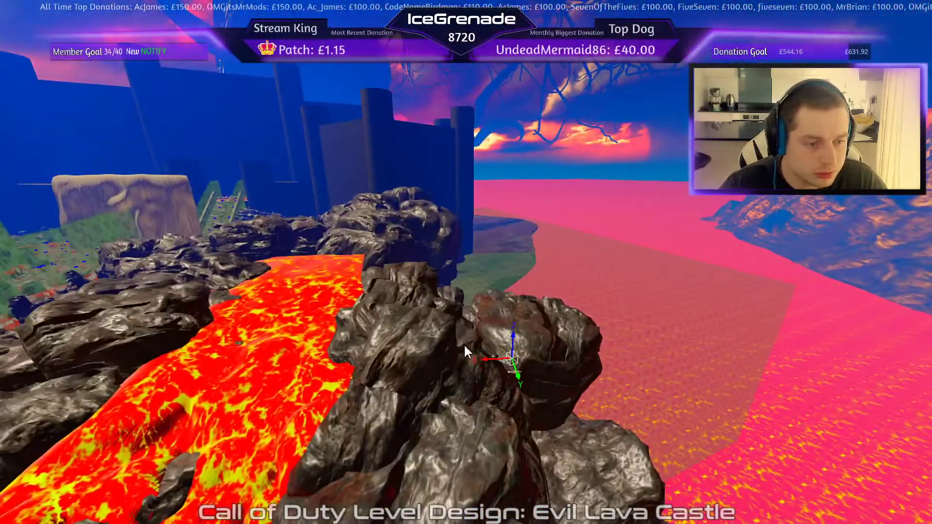
{"action": "right_click_drag", "start_coordinate": [405, 232], "coordinate": [452, 316]}
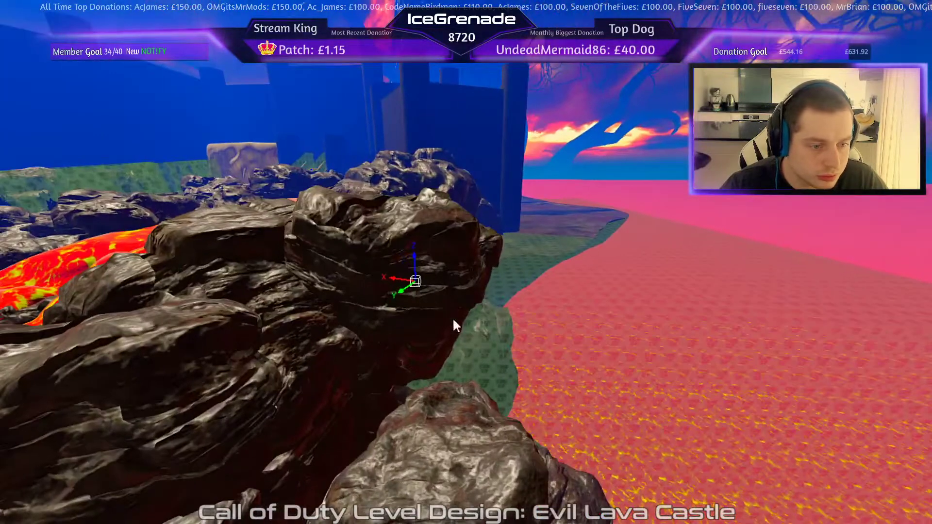
{"action": "left_click", "coordinate": [481, 352]}
{"action": "right_click_drag", "start_coordinate": [460, 282], "coordinate": [390, 334]}
- Paste a row of rock copies extending outward from the stack along the edge of the green terrain
{"action": "key", "text": "ctrl+v"}
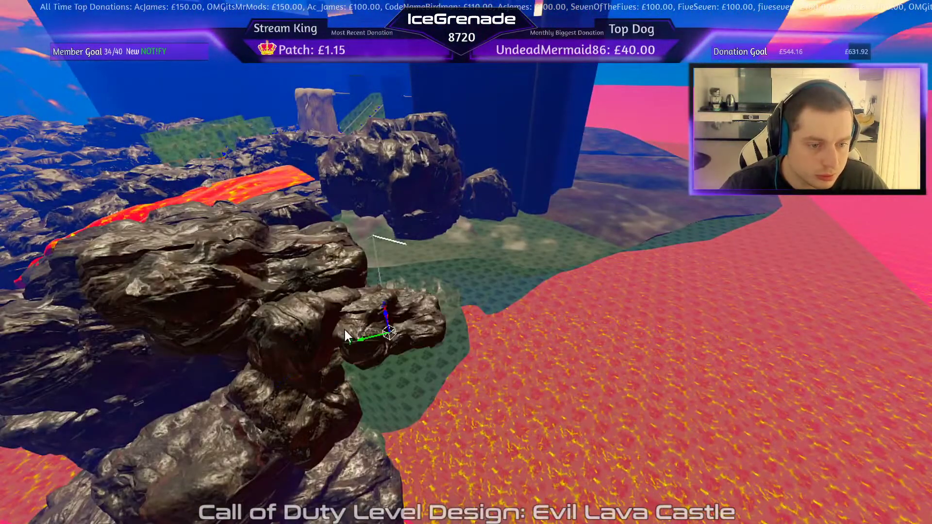
{"action": "key", "text": "ctrl+v"}
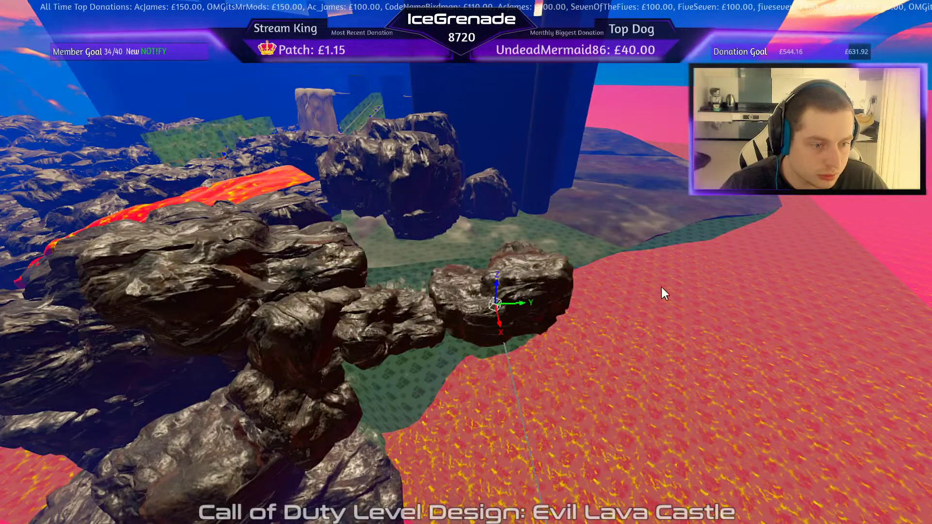
{"action": "key", "text": "ctrl+v"}
{"action": "right_click_drag", "start_coordinate": [619, 306], "coordinate": [368, 310]}
{"action": "key", "text": "ctrl+v"}
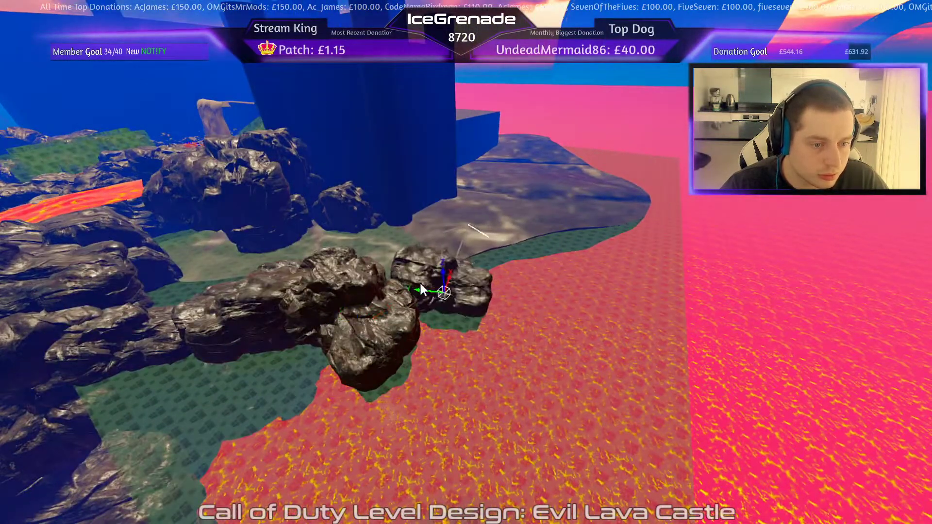
{"action": "key", "text": "ctrl+v"}
{"action": "left_click_drag", "start_coordinate": [494, 275], "coordinate": [437, 198]}
- Add another rotated rock copy to the end of the row, near the brown terrain by the castle tower
{"action": "right_click_drag", "start_coordinate": [436, 198], "coordinate": [316, 228]}
{"action": "right_click_drag", "start_coordinate": [437, 228], "coordinate": [520, 291]}
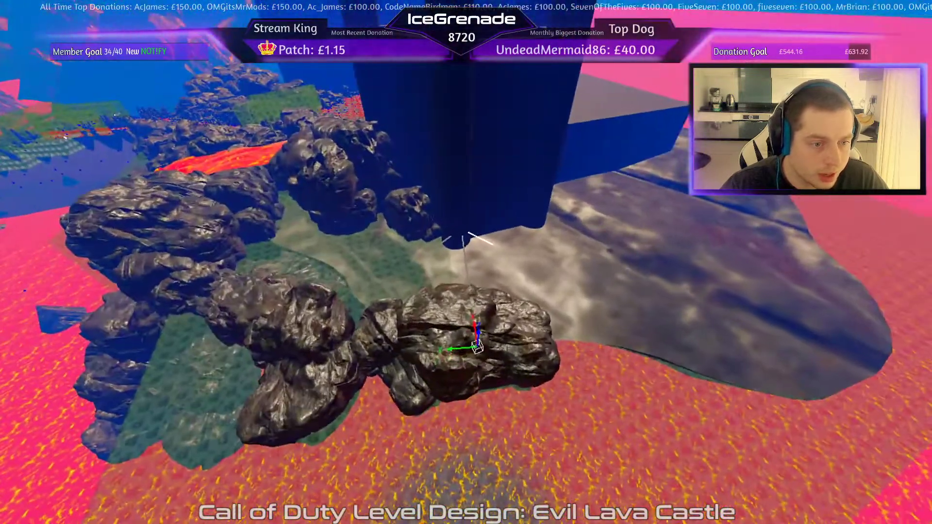
{"action": "key", "text": "ctrl+v"}
{"action": "left_click_drag", "start_coordinate": [575, 318], "coordinate": [546, 222]}
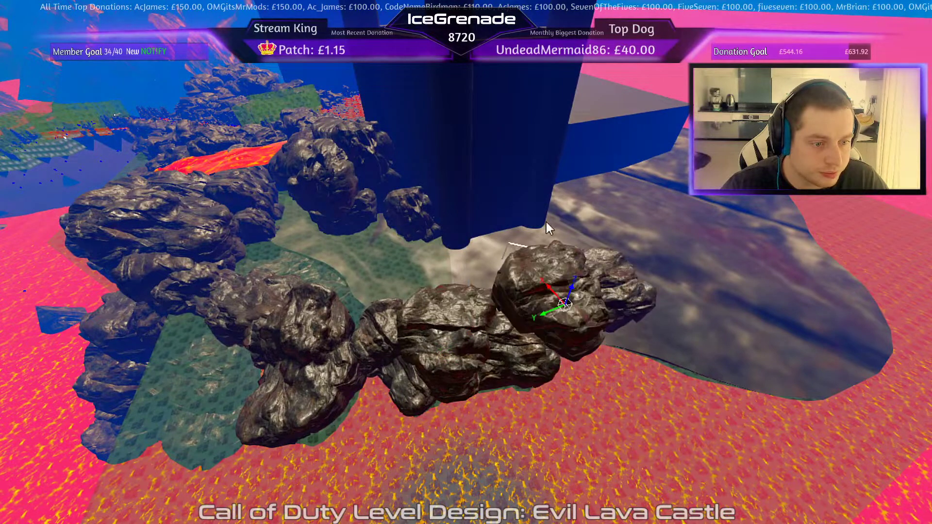
- Paste three more rotated rock copies across the brown terrain, continuing the row towards the castle wall
{"action": "mouse_move", "coordinate": [546, 223]}
{"action": "right_mouse_down"}
{"action": "mouse_move", "coordinate": [582, 238]}
{"action": "mouse_move", "coordinate": [549, 213]}
{"action": "right_mouse_up"}
{"action": "right_click_drag", "start_coordinate": [471, 335], "coordinate": [481, 336]}
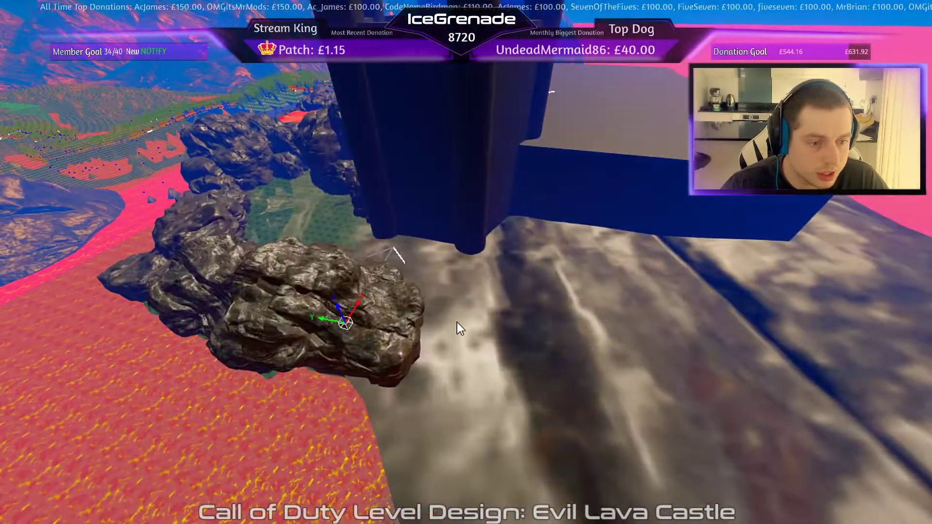
{"action": "key", "text": "ctrl+v"}
{"action": "left_click_drag", "start_coordinate": [457, 322], "coordinate": [388, 300]}
{"action": "key", "text": "ctrl+v"}
{"action": "left_click_drag", "start_coordinate": [532, 338], "coordinate": [495, 310]}
{"action": "key", "text": "ctrl+v"}
{"action": "left_click_drag", "start_coordinate": [602, 266], "coordinate": [511, 221]}
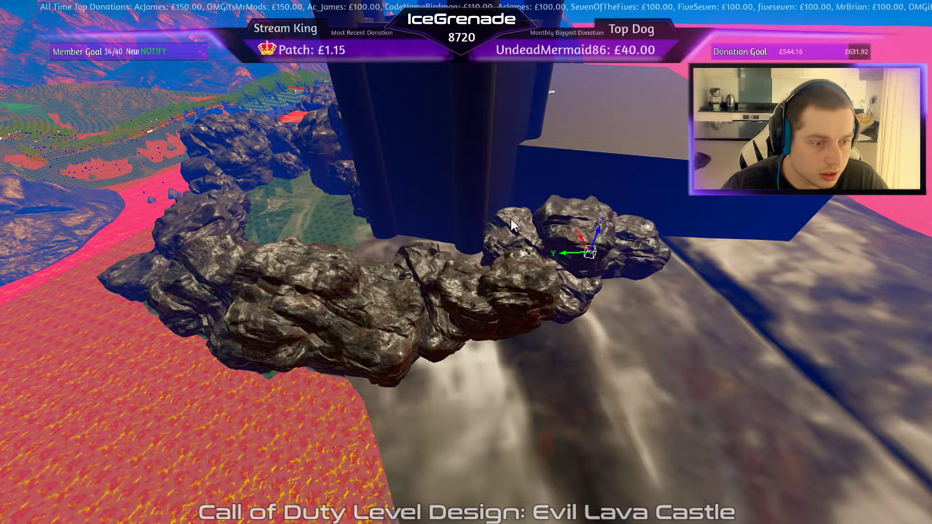
- Place rotated rock copies from the cluster beside the lava channel across to the base of the castle tower
{"action": "right_click_drag", "start_coordinate": [511, 221], "coordinate": [419, 254]}
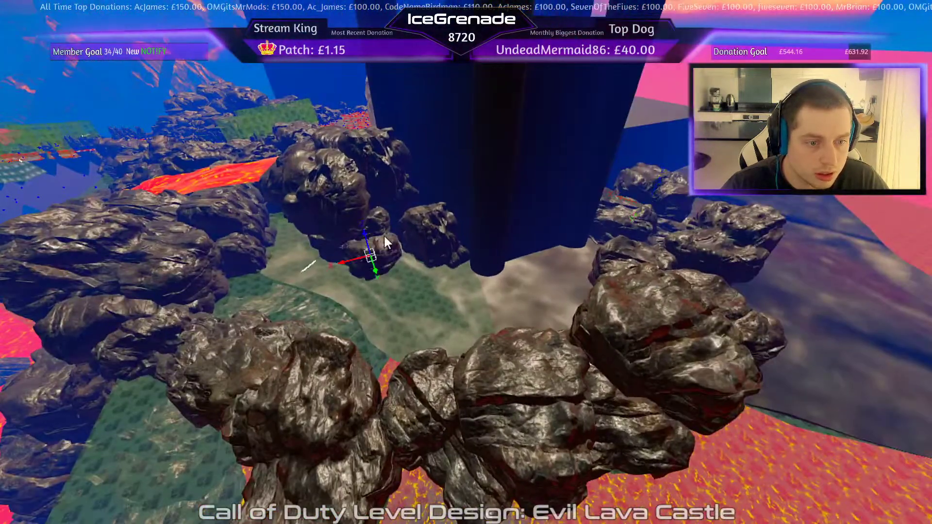
{"action": "left_click_drag", "start_coordinate": [384, 241], "coordinate": [398, 311]}
{"action": "left_click_drag", "start_coordinate": [382, 240], "coordinate": [352, 115]}
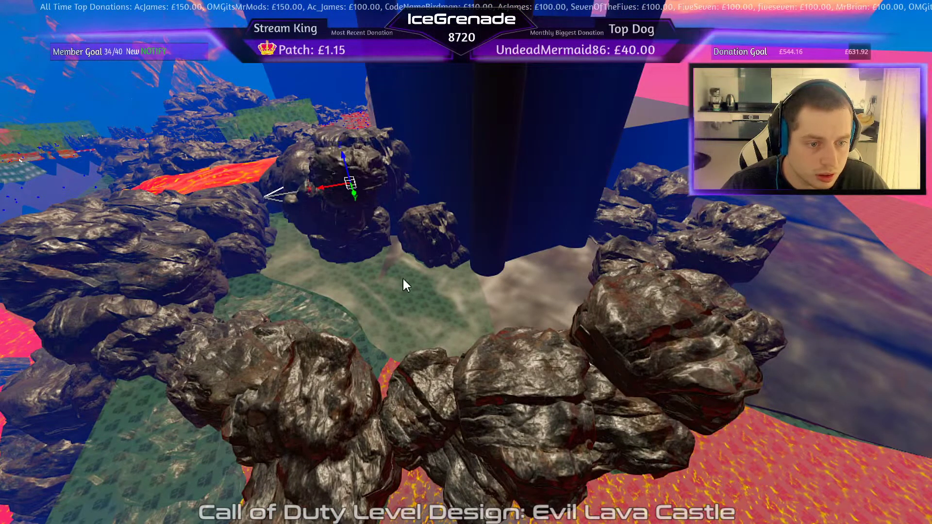
{"action": "left_click_drag", "start_coordinate": [406, 285], "coordinate": [413, 181]}
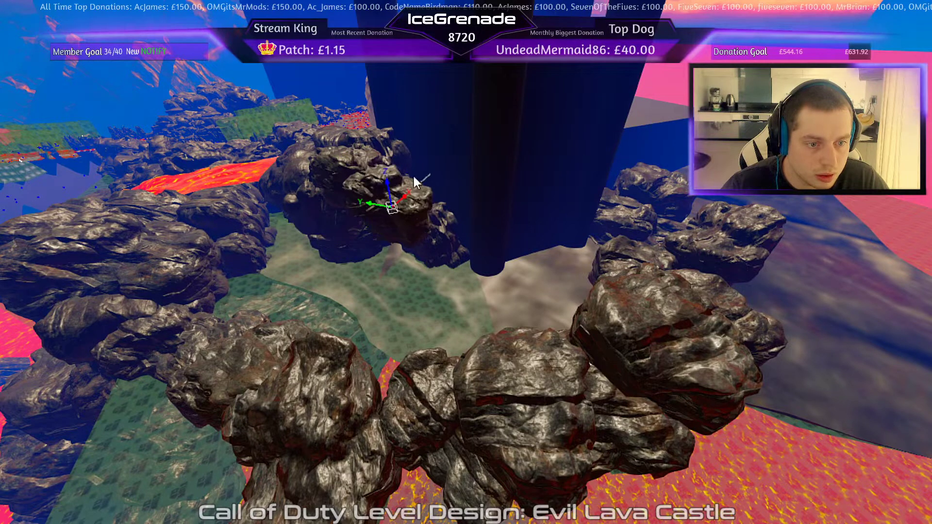
{"action": "left_click_drag", "start_coordinate": [455, 303], "coordinate": [511, 126]}
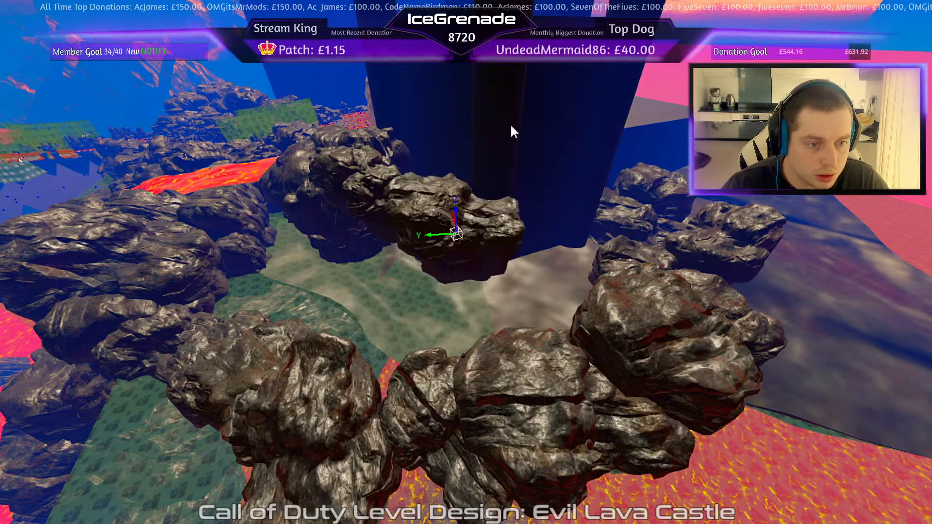
- Position a large rock copy at the end of the row in front of the castle tower
{"action": "left_click_drag", "start_coordinate": [532, 294], "coordinate": [637, 317]}
{"action": "left_click_drag", "start_coordinate": [574, 278], "coordinate": [262, 8]}
{"action": "key", "text": "Escape"}
{"action": "key", "text": "Escape"}
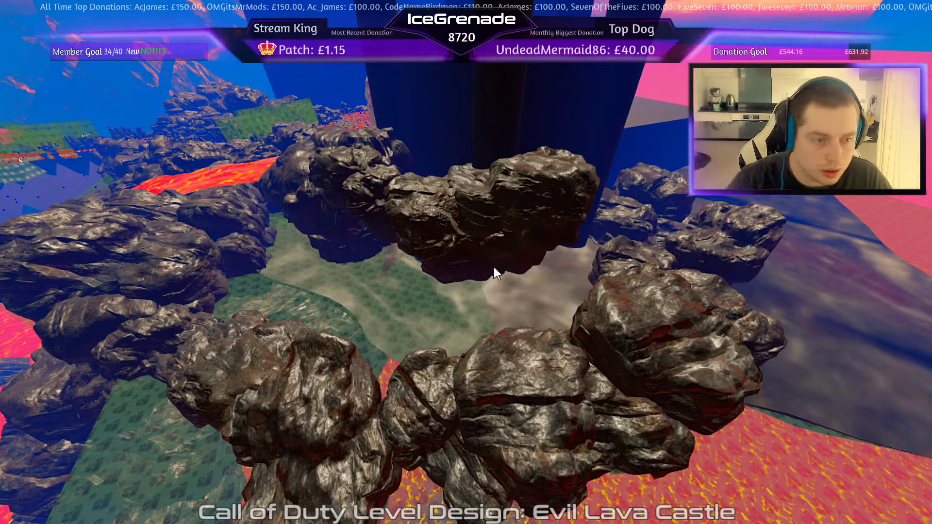
{"action": "right_click_drag", "start_coordinate": [494, 268], "coordinate": [492, 64]}
{"action": "left_click", "coordinate": [505, 121], "text": "shift"}
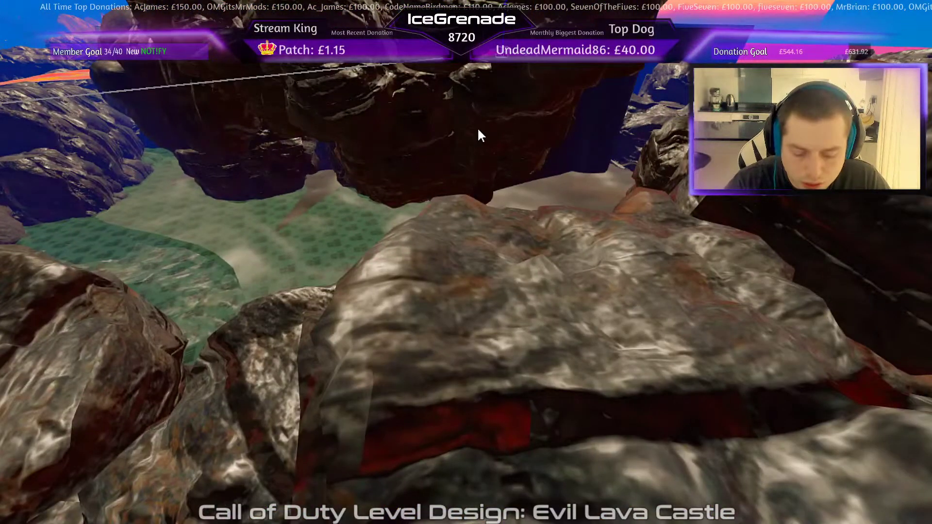
{"action": "key", "text": "space"}
{"action": "scroll", "coordinate": [499, 171], "scroll_direction": "up", "scroll_amount": 3}
{"action": "key", "text": "Escape"}
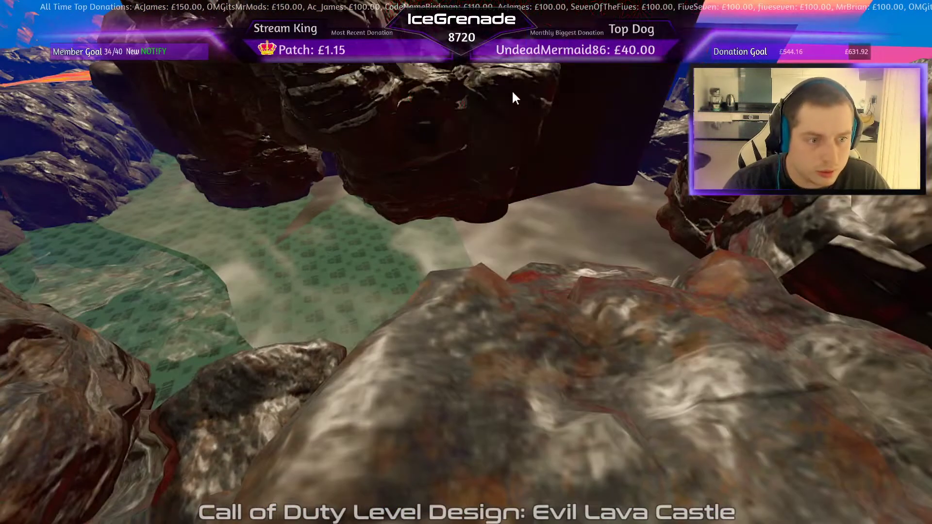
{"action": "left_click", "coordinate": [512, 92], "text": "shift"}
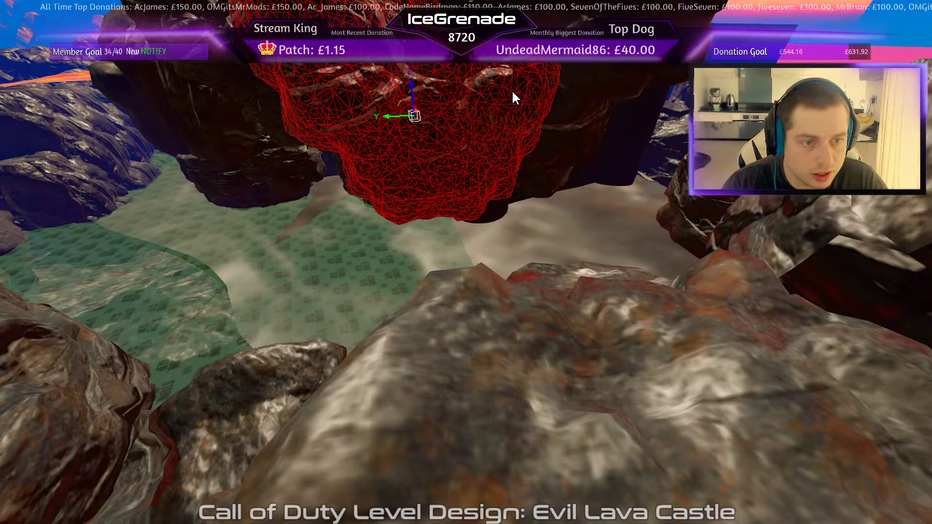
{"action": "key", "text": "Escape"}
- Select the rock cluster at the outer corner above the lava and raise it towards the height of the tower row
{"action": "right_click_drag", "start_coordinate": [570, 228], "coordinate": [569, 293]}
{"action": "right_click_drag", "start_coordinate": [633, 345], "coordinate": [578, 289]}
{"action": "left_click", "coordinate": [514, 272], "text": "shift"}
{"action": "left_click", "coordinate": [512, 223], "text": "shift"}
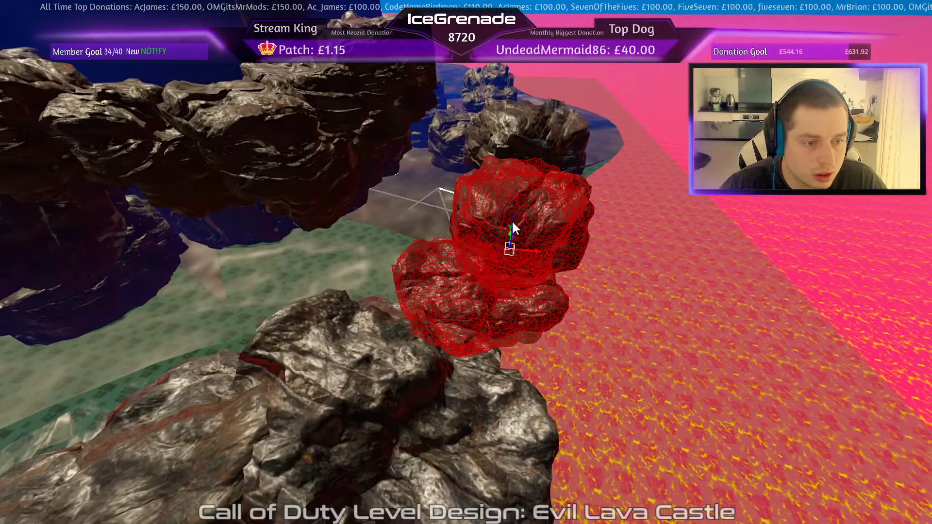
{"action": "left_click_drag", "start_coordinate": [512, 228], "coordinate": [495, 139]}
{"action": "key", "text": "Escape"}
- Raise the front rocks along the lava edge and shift them against the lifted corner cluster
{"action": "left_click", "coordinate": [485, 364], "text": "shift"}
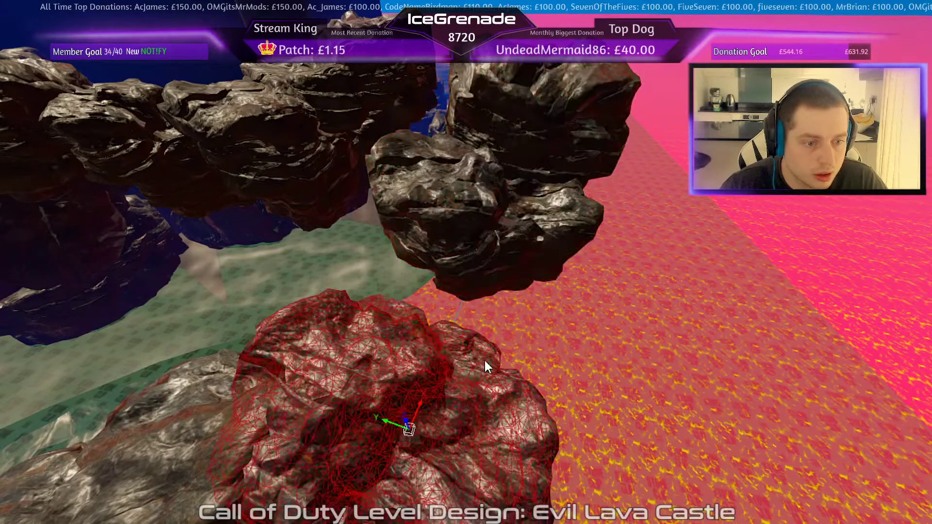
{"action": "left_click_drag", "start_coordinate": [485, 361], "coordinate": [436, 213]}
{"action": "right_click_drag", "start_coordinate": [437, 213], "coordinate": [340, 223]}
{"action": "left_click_drag", "start_coordinate": [444, 208], "coordinate": [535, 250]}
{"action": "key", "text": "Escape"}
{"action": "left_click", "coordinate": [456, 276], "text": "shift"}
{"action": "left_click_drag", "start_coordinate": [454, 272], "coordinate": [471, 115]}
{"action": "key", "text": "Escape"}
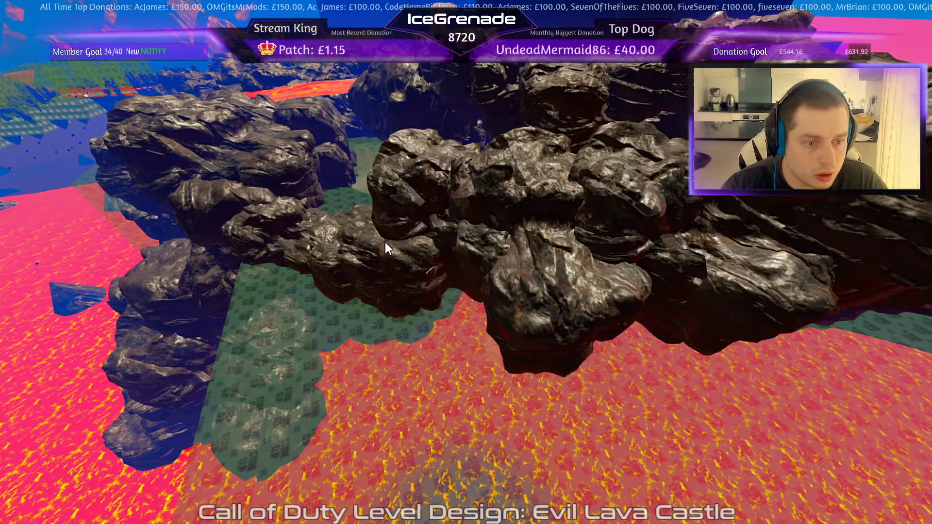
- Raise the connecting rocks along the green terrain's edge and fit the neighbouring rock against them
{"action": "left_click", "coordinate": [385, 242], "text": "shift"}
{"action": "left_click", "coordinate": [313, 225], "text": "shift"}
{"action": "left_click", "coordinate": [313, 231], "text": "shift"}
{"action": "left_click", "coordinate": [365, 249], "text": "shift"}
{"action": "left_click_drag", "start_coordinate": [365, 250], "coordinate": [368, 155]}
{"action": "key", "text": "Escape"}
{"action": "right_click_drag", "start_coordinate": [369, 153], "coordinate": [365, 111]}
{"action": "left_click", "coordinate": [487, 255], "text": "shift"}
{"action": "left_click_drag", "start_coordinate": [486, 254], "coordinate": [517, 235]}
{"action": "key", "text": "Escape"}
- Select the rocks over the brown terrain in front of the castle tower and raise them together
{"action": "right_click_drag", "start_coordinate": [560, 230], "coordinate": [599, 218]}
{"action": "left_click", "coordinate": [407, 402], "text": "shift"}
{"action": "left_click", "coordinate": [510, 405], "text": "shift"}
{"action": "left_click", "coordinate": [624, 374], "text": "shift"}
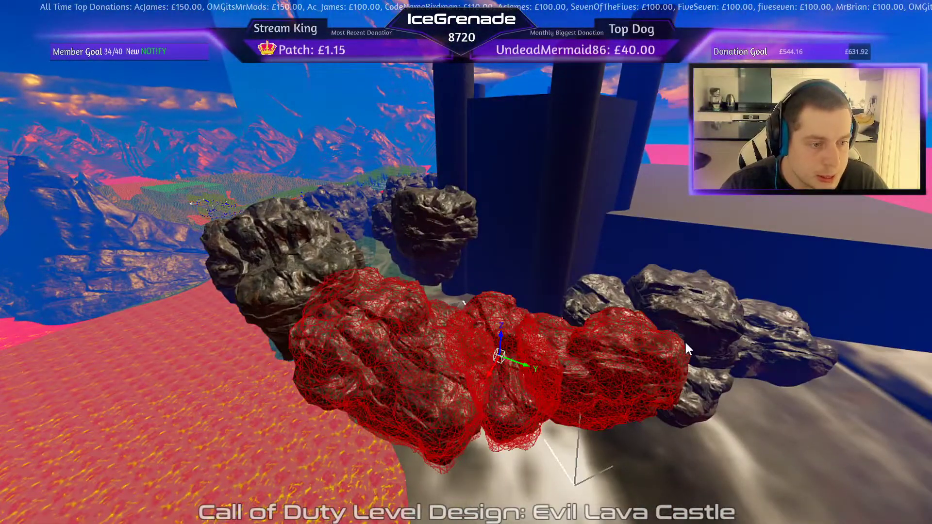
{"action": "left_click", "coordinate": [685, 342], "text": "shift"}
{"action": "left_click_drag", "start_coordinate": [533, 311], "coordinate": [503, 221]}
{"action": "key", "text": "Escape"}
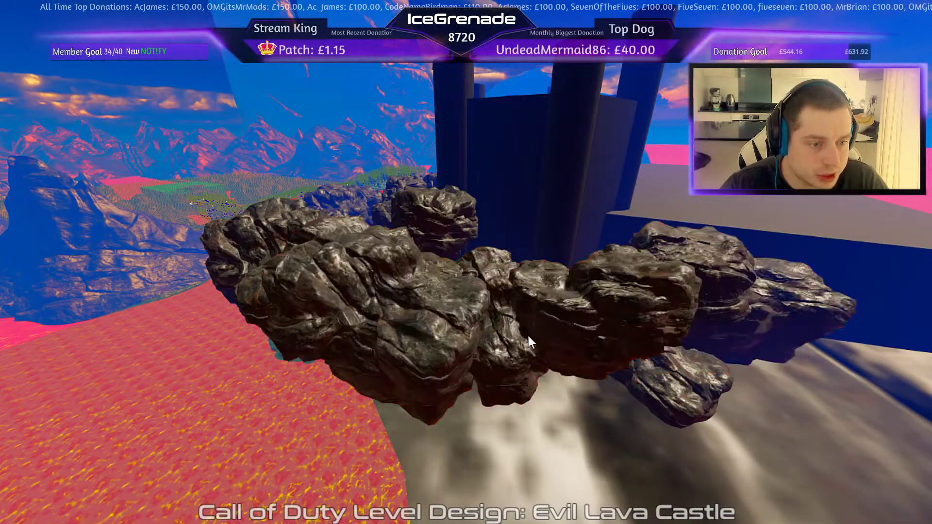
{"action": "left_click", "coordinate": [540, 336], "text": "shift"}
{"action": "left_click", "coordinate": [672, 296], "text": "shift"}
{"action": "left_click", "coordinate": [746, 287], "text": "shift"}
{"action": "left_click", "coordinate": [539, 330], "text": "shift"}
{"action": "left_click", "coordinate": [461, 340], "text": "shift"}
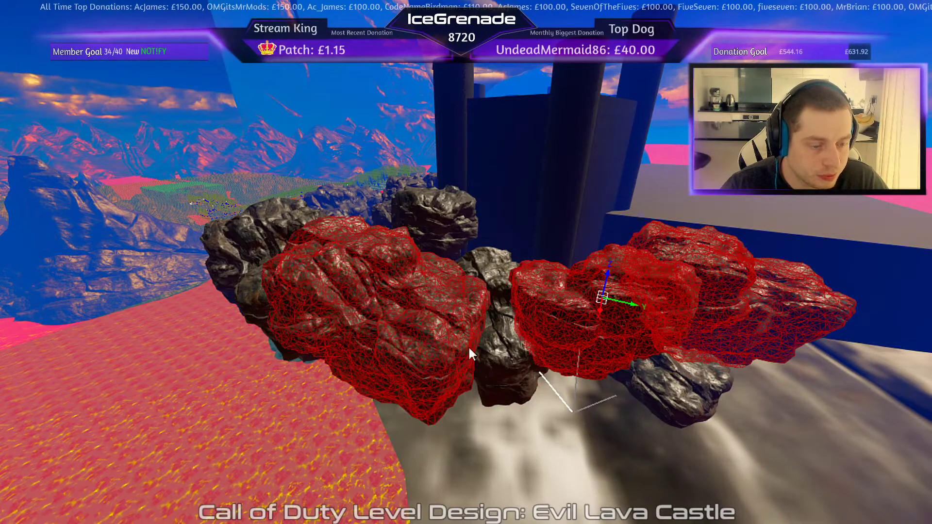
{"action": "key", "text": "Escape"}
- Raise the narrow rock and its neighbours beside the castle wall a second time
{"action": "left_click", "coordinate": [502, 340], "text": "shift"}
{"action": "left_click", "coordinate": [672, 315], "text": "shift"}
{"action": "left_click", "coordinate": [715, 277], "text": "shift"}
{"action": "left_click_drag", "start_coordinate": [594, 314], "coordinate": [563, 215]}
{"action": "key", "text": "Escape"}
- Move the large outer rock cluster over the brown terrain closer to the castle's platform
{"action": "mouse_move", "coordinate": [537, 335]}
{"action": "right_mouse_down"}
{"action": "mouse_move", "coordinate": [466, 369]}
{"action": "mouse_move", "coordinate": [536, 340]}
{"action": "mouse_move", "coordinate": [507, 379]}
{"action": "mouse_move", "coordinate": [534, 340]}
{"action": "right_mouse_up"}
{"action": "left_click", "coordinate": [525, 351], "text": "shift"}
{"action": "left_click_drag", "start_coordinate": [461, 308], "coordinate": [339, 165]}
{"action": "mouse_move", "coordinate": [338, 165]}
{"action": "right_mouse_down"}
{"action": "mouse_move", "coordinate": [272, 175]}
{"action": "mouse_move", "coordinate": [338, 165]}
{"action": "right_mouse_up"}
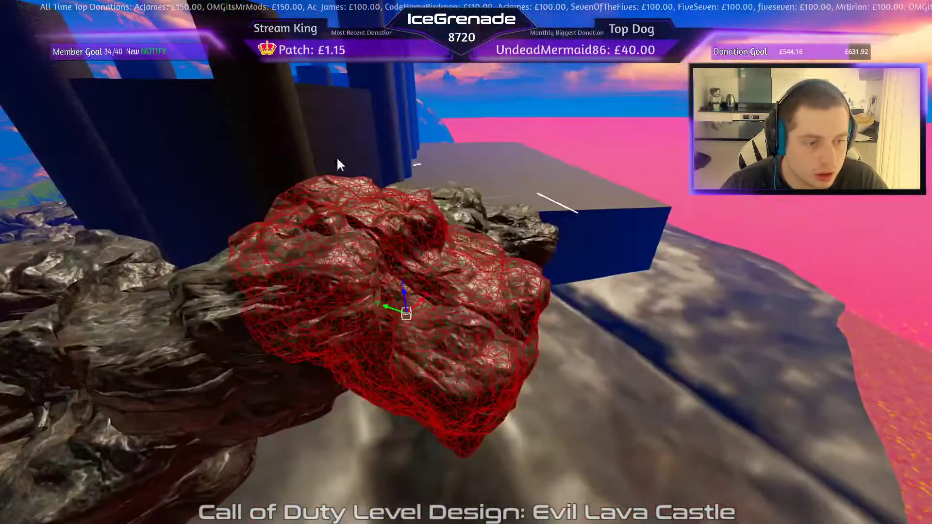
{"action": "left_click_drag", "start_coordinate": [337, 159], "coordinate": [387, 185]}
{"action": "key", "text": "Escape"}
{"action": "right_click_drag", "start_coordinate": [387, 186], "coordinate": [334, 209]}
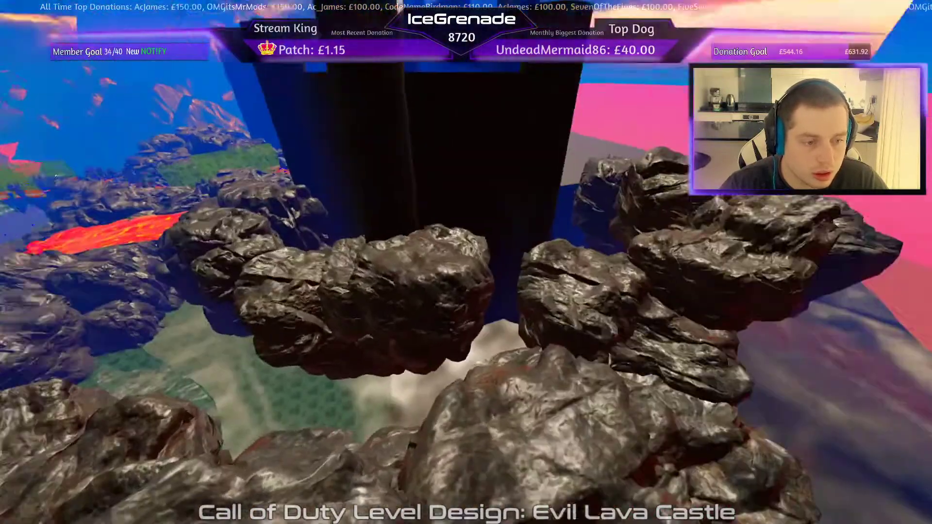
- Rotate the rock cluster embedded in the castle's base
{"action": "right_click_drag", "start_coordinate": [606, 253], "coordinate": [573, 233]}
{"action": "left_click", "coordinate": [526, 185], "text": "shift"}
{"action": "right_click_drag", "start_coordinate": [526, 187], "coordinate": [673, 355]}
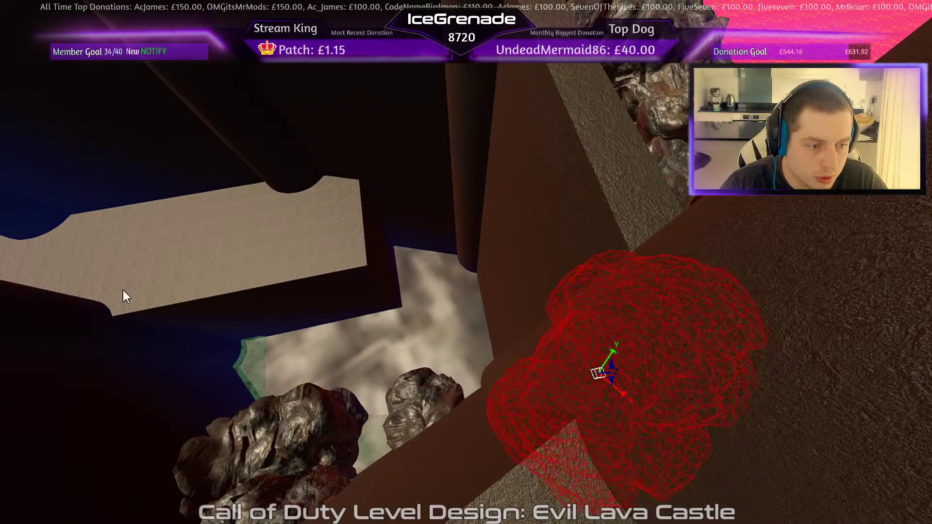
{"action": "key", "text": "alt+Tab"}
{"action": "key", "text": "alt+Tab"}
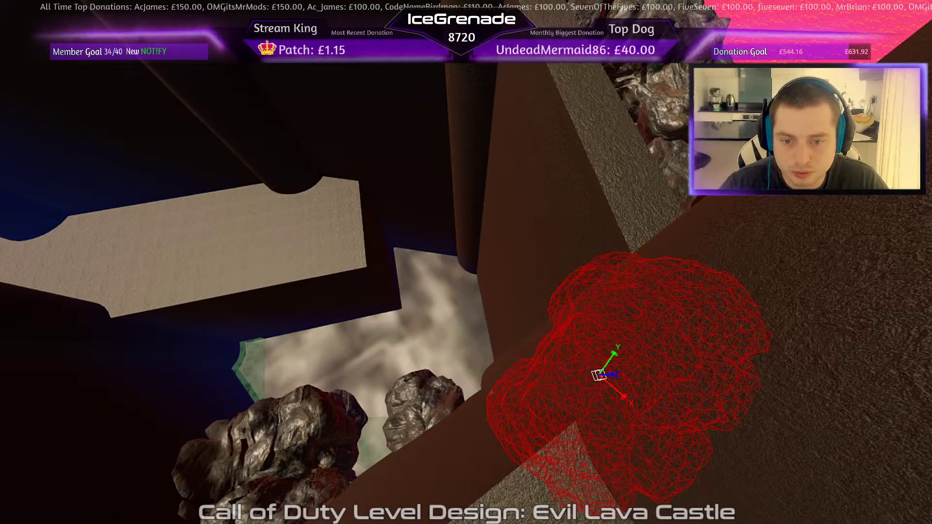
{"action": "key", "text": "alt+Down"}
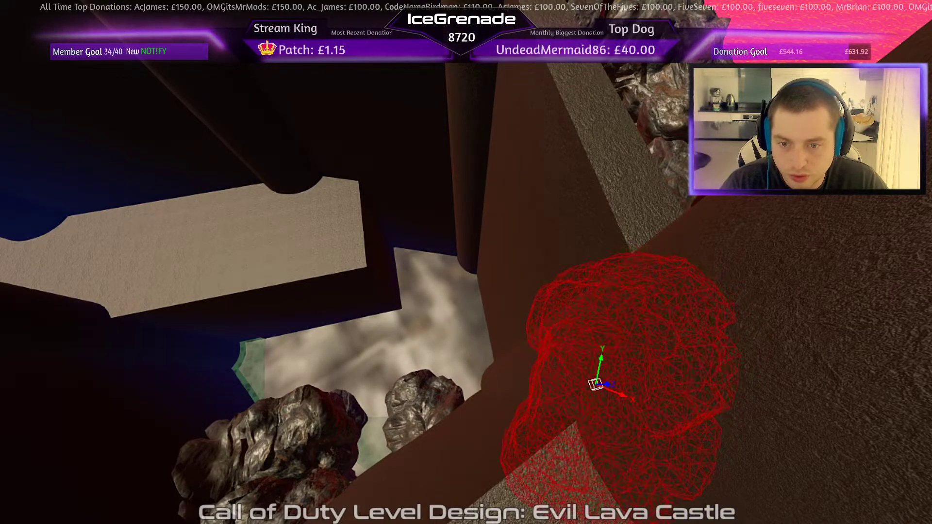
{"action": "key", "text": "alt+Left"}
{"action": "key", "text": "Escape"}
- Delete the tall curved rock mesh standing on the cobblestone path beside the castle
{"action": "right_click_drag", "start_coordinate": [189, 247], "coordinate": [476, 413]}
{"action": "right_click_drag", "start_coordinate": [639, 431], "coordinate": [485, 422]}
{"action": "left_click", "coordinate": [379, 204]}
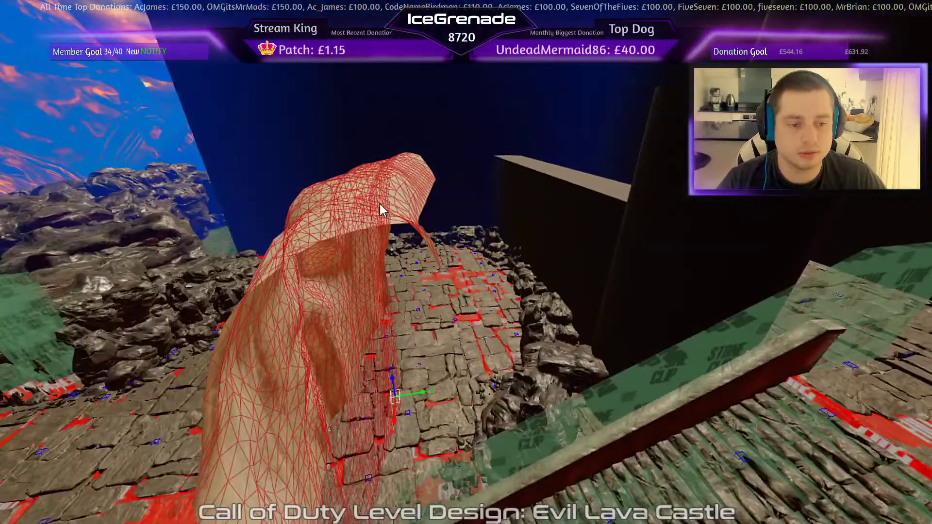
{"action": "key", "text": "Delete"}
{"action": "right_click_drag", "start_coordinate": [481, 341], "coordinate": [482, 334]}
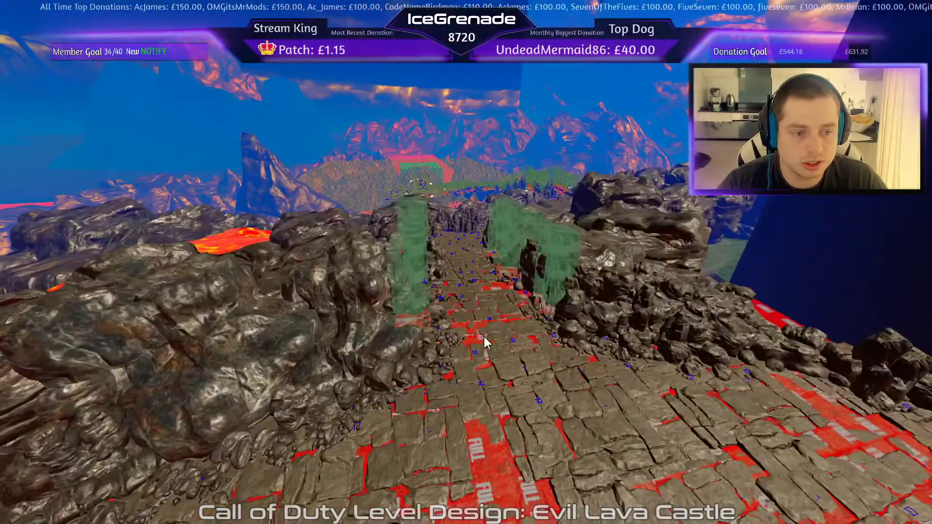
- Duplicate the round pillar beside the castle's entrance stairs and reshape the copy into a cylinder section above the original
{"action": "right_click_drag", "start_coordinate": [532, 442], "coordinate": [721, 381]}
{"action": "mouse_move", "coordinate": [347, 389]}
{"action": "right_mouse_down"}
{"action": "mouse_move", "coordinate": [330, 392]}
{"action": "mouse_move", "coordinate": [341, 392]}
{"action": "right_mouse_up"}
{"action": "left_click", "coordinate": [341, 370], "text": "shift"}
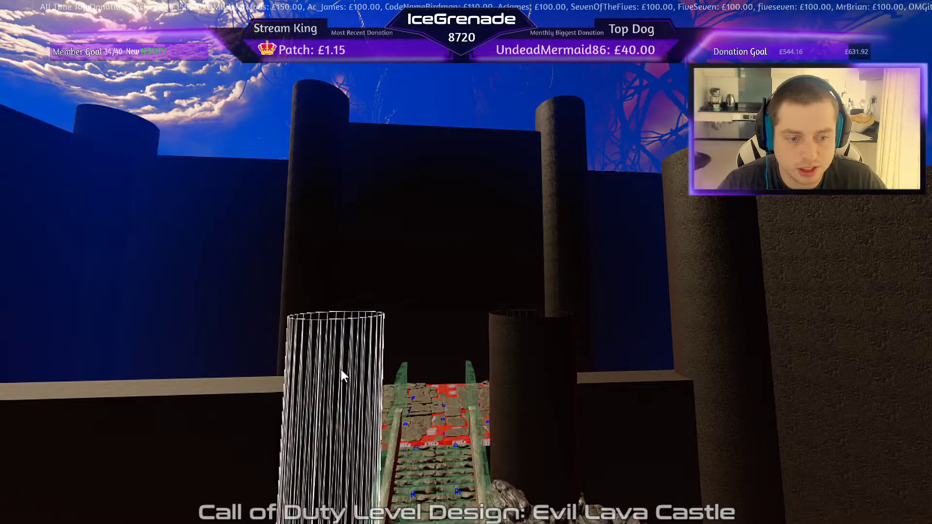
{"action": "right_click_drag", "start_coordinate": [348, 353], "coordinate": [349, 376]}
{"action": "left_click_drag", "start_coordinate": [349, 354], "coordinate": [349, 61]}
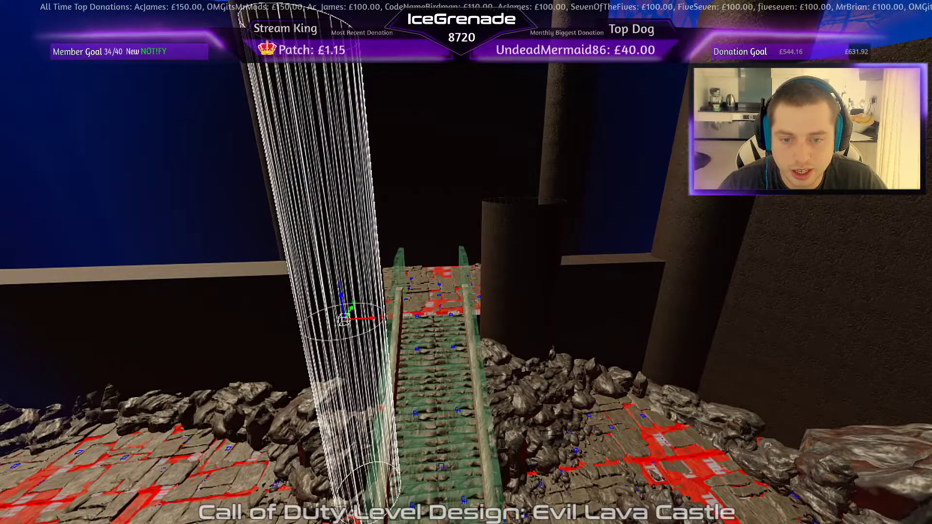
{"action": "left_click_drag", "start_coordinate": [364, 466], "coordinate": [349, 137]}
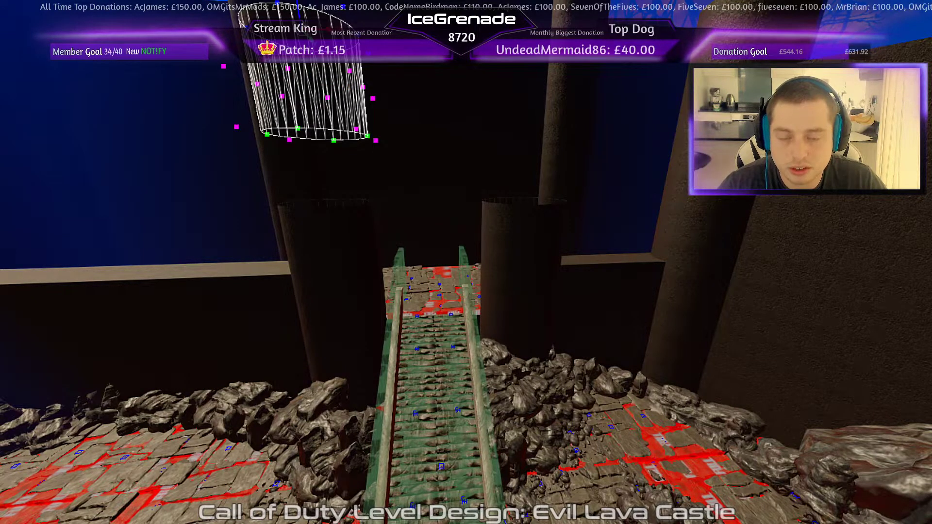
- Collapse the top of the cylinder copy to a point and hide everything else in the map
{"action": "key", "text": "w"}
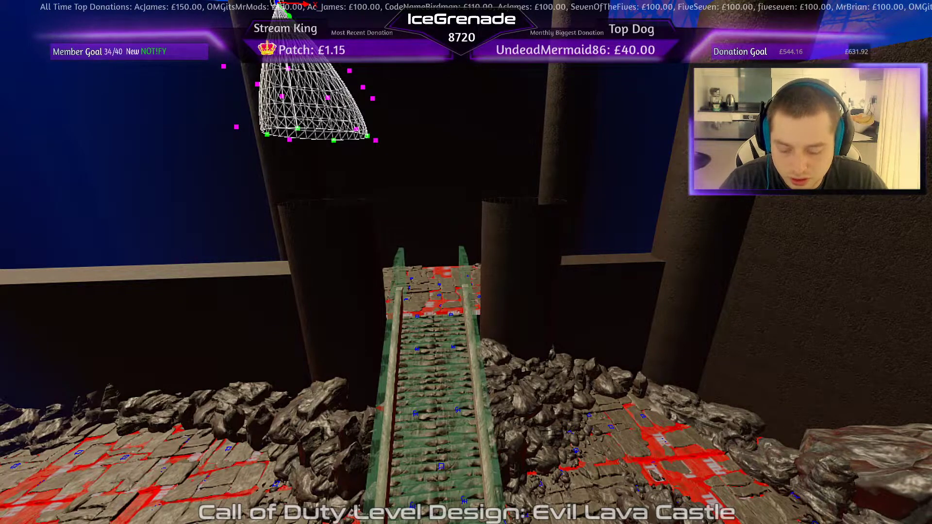
{"action": "key", "text": "alt+h"}
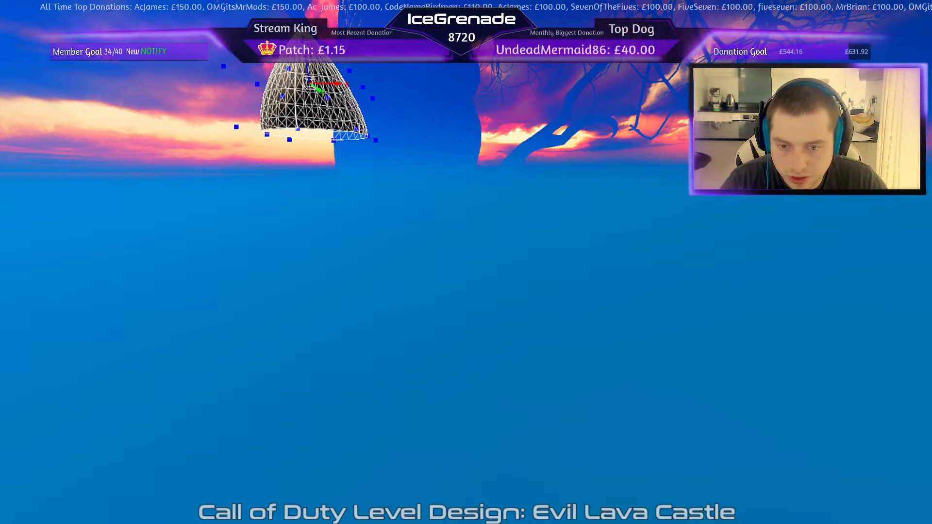
{"action": "key", "text": "ctrl+g"}
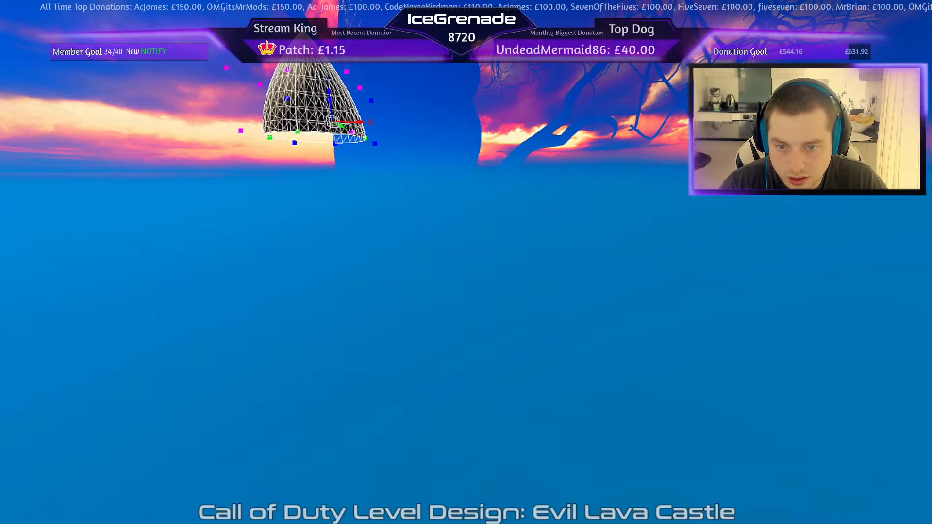
- Nudge the middle-row control vertices inward one after another to straighten the roof's bulging sides
{"action": "key", "text": "alt+Up"}
{"action": "key", "text": "alt+Up"}
{"action": "key", "text": "alt+Up"}
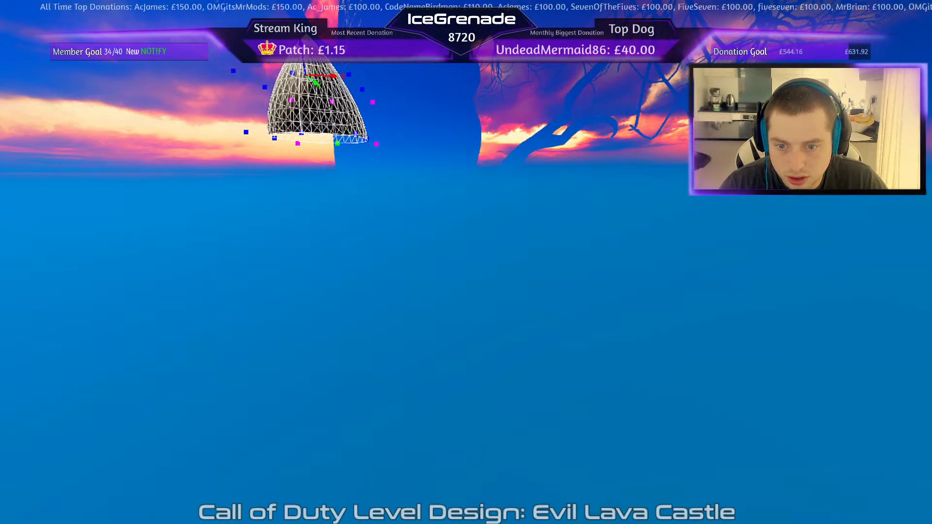
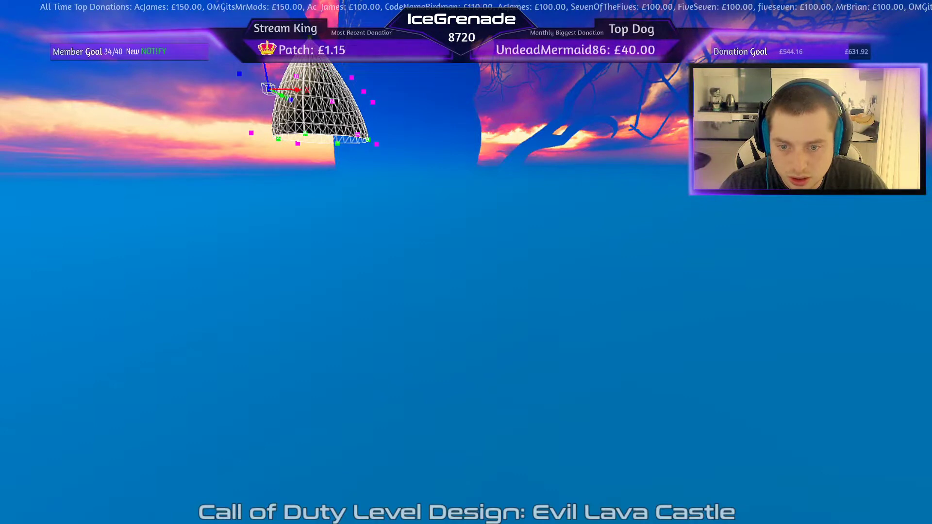
{"action": "key", "text": "alt+Right"}
{"action": "key", "text": "alt+Left"}
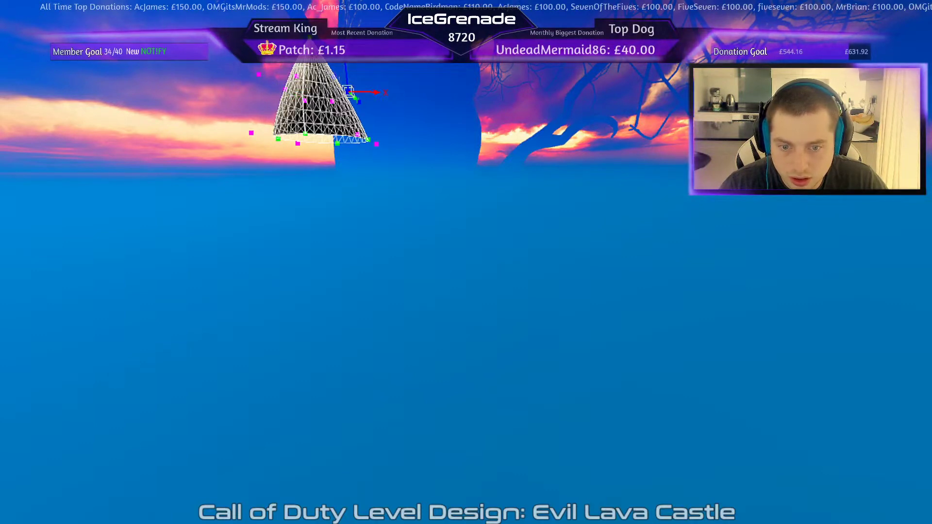
{"action": "left_click", "coordinate": [296, 76]}
{"action": "key", "text": "alt+Down"}
{"action": "key", "text": "alt+Down"}
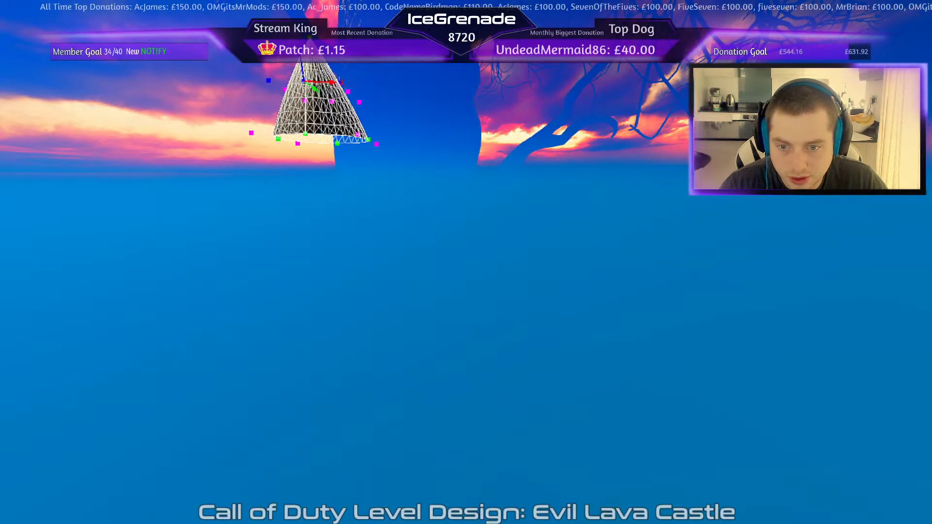
{"action": "left_click", "coordinate": [331, 101]}
{"action": "key", "text": "alt+Up"}
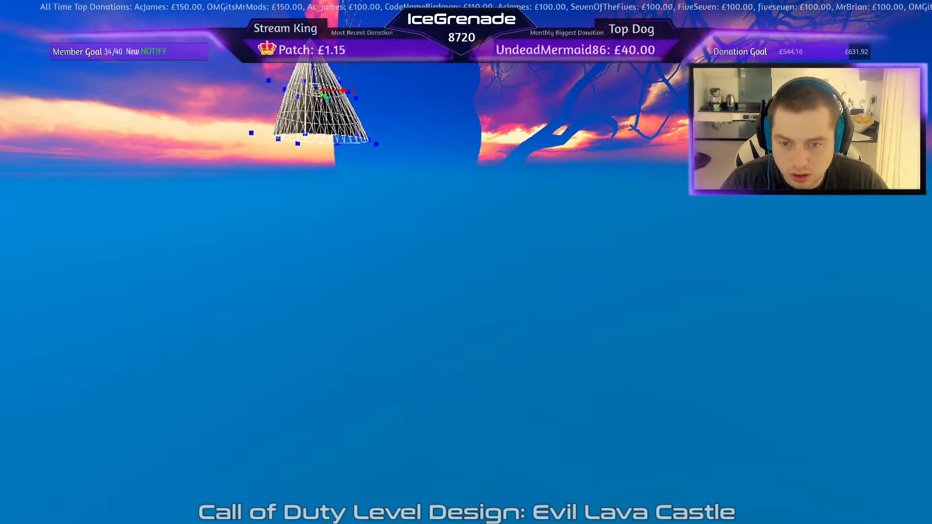
- Pull the remaining middle control vertices closer to the axis to slim the roof into a pointed cone
{"action": "right_click_drag", "start_coordinate": [490, 243], "coordinate": [469, 305]}
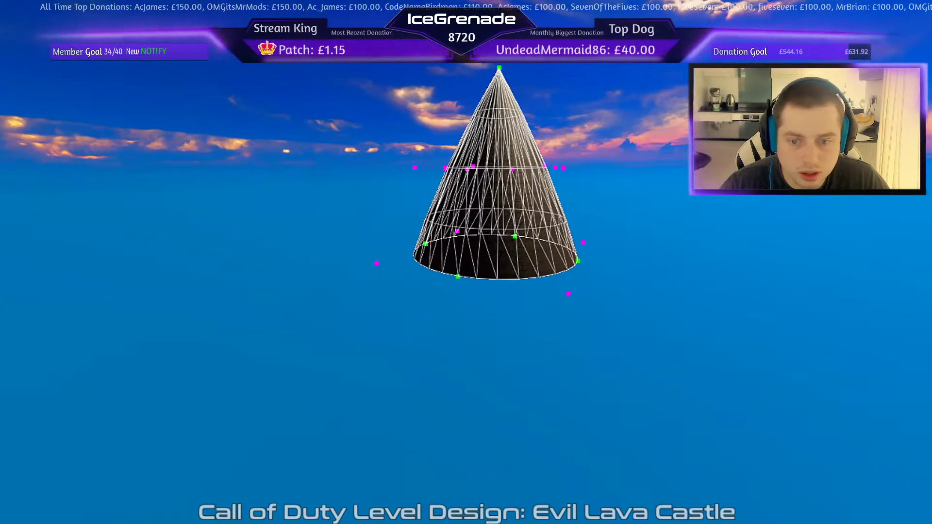
{"action": "mouse_move", "coordinate": [469, 168]}
{"action": "left_mouse_down"}
{"action": "mouse_move", "coordinate": [507, 168]}
{"action": "mouse_move", "coordinate": [468, 168]}
{"action": "left_mouse_up"}
{"action": "left_click_drag", "start_coordinate": [556, 167], "coordinate": [523, 168]}
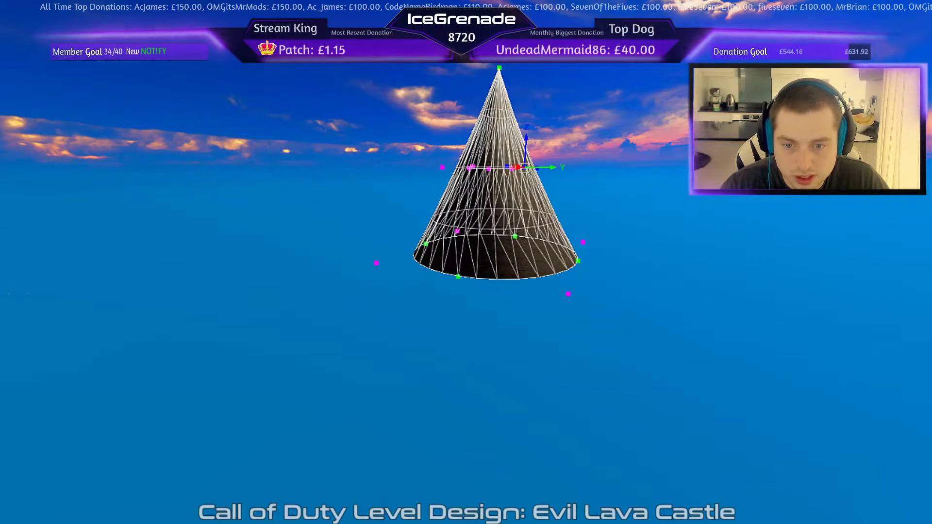
{"action": "left_click_drag", "start_coordinate": [511, 168], "coordinate": [504, 167]}
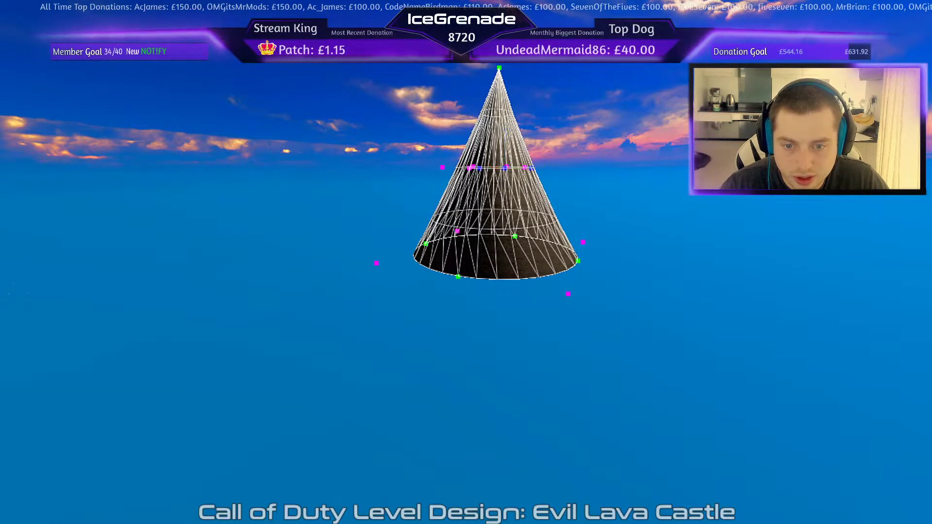
{"action": "left_click_drag", "start_coordinate": [442, 168], "coordinate": [456, 168]}
{"action": "key", "text": "Escape"}
{"action": "key", "text": "Escape"}
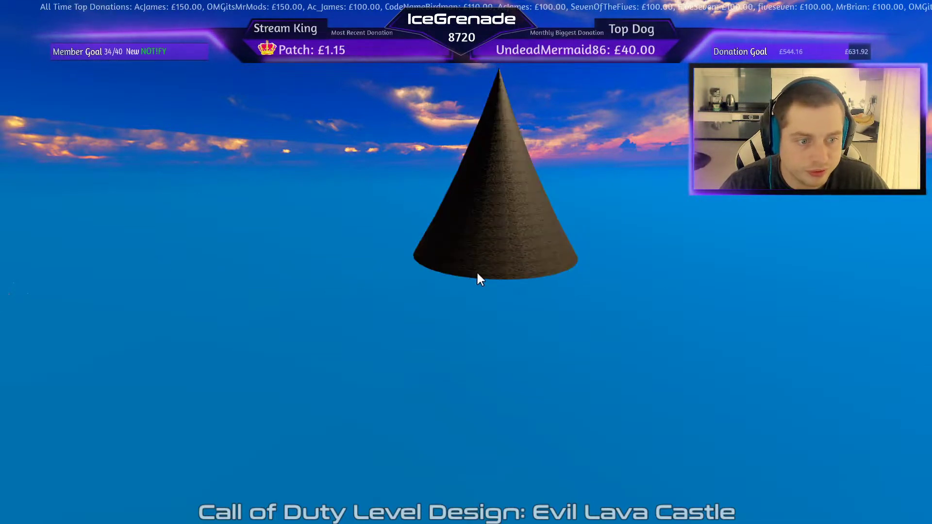
- Cap the open underside of the cone roof
{"action": "left_click", "coordinate": [505, 246], "text": "shift"}
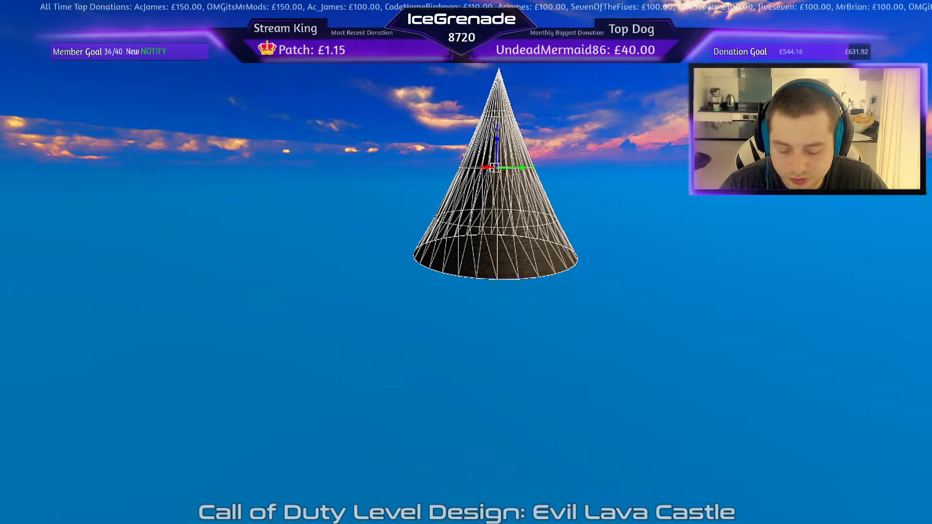
{"action": "key", "text": "shift+c"}
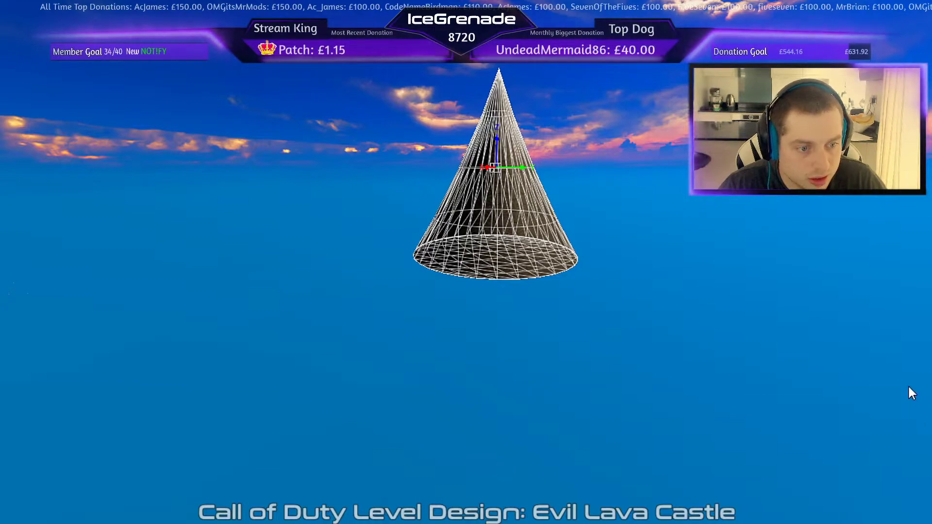
{"action": "right_click_drag", "start_coordinate": [909, 389], "coordinate": [908, 349]}
{"action": "mouse_move", "coordinate": [697, 367]}
{"action": "right_mouse_down"}
{"action": "mouse_move", "coordinate": [697, 407]}
{"action": "mouse_move", "coordinate": [697, 354]}
{"action": "mouse_move", "coordinate": [697, 367]}
{"action": "right_mouse_up"}
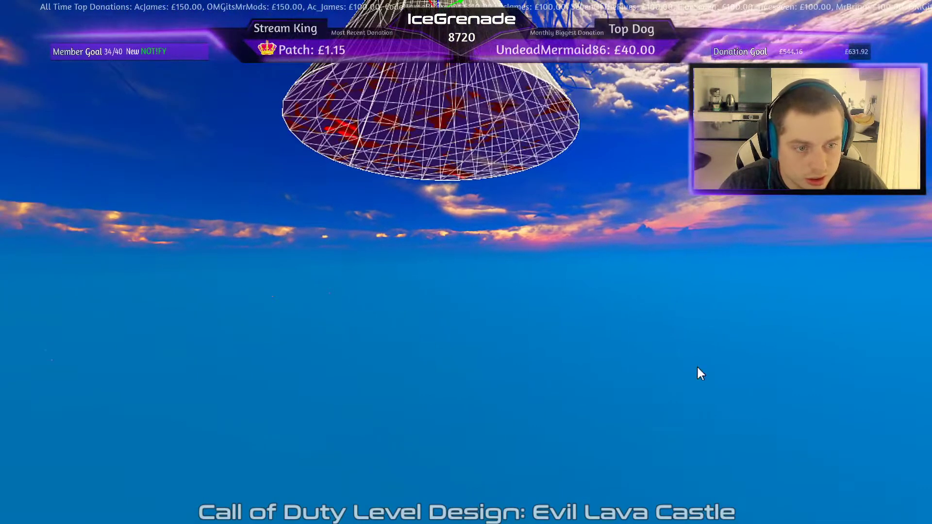
- Replace the lava material on the cone roof's underside cap with a plain dark one and select the roof together with its cap
{"action": "key", "text": "Escape"}
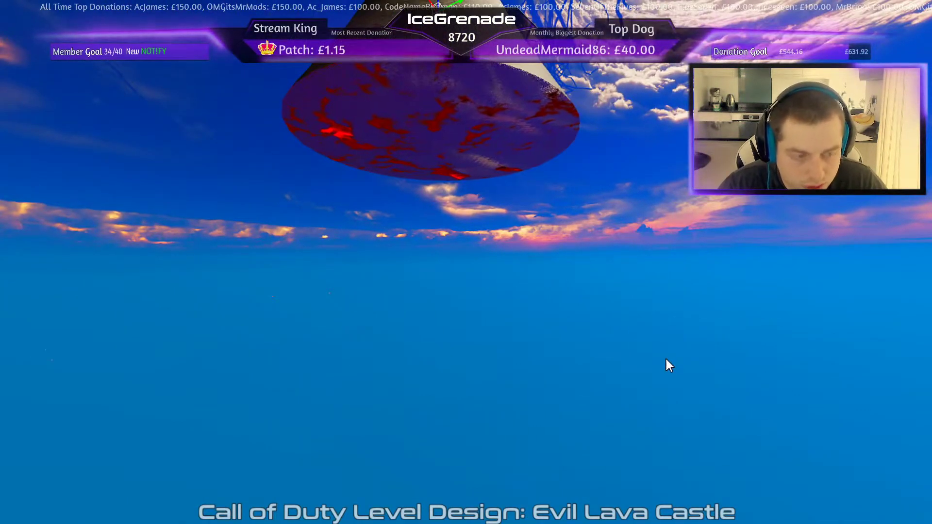
{"action": "left_click", "coordinate": [485, 32]}
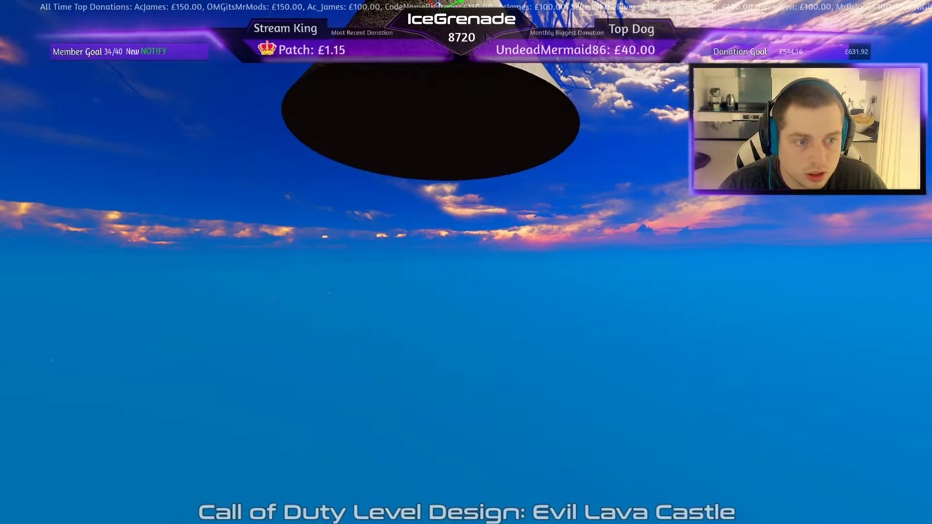
{"action": "left_click", "coordinate": [428, 71], "text": "shift"}
{"action": "key", "text": "Escape"}
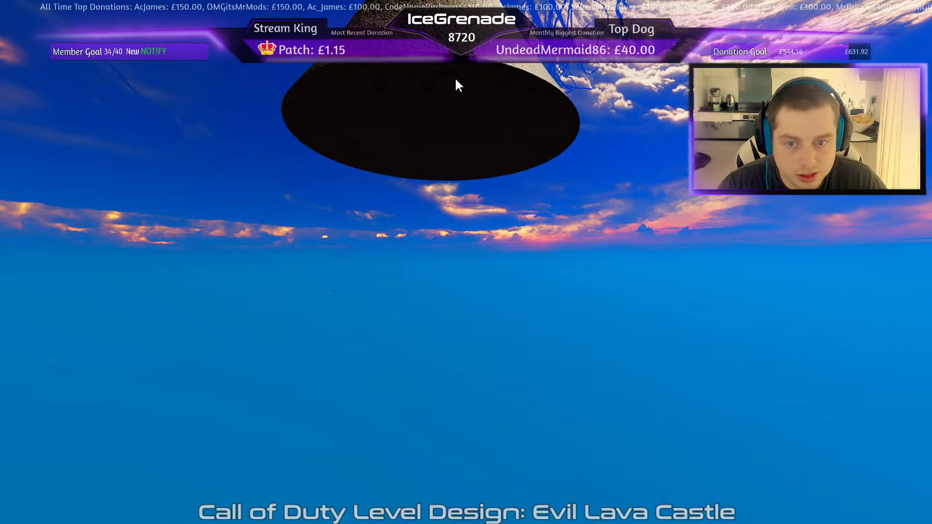
{"action": "left_click", "coordinate": [455, 77], "text": "shift"}
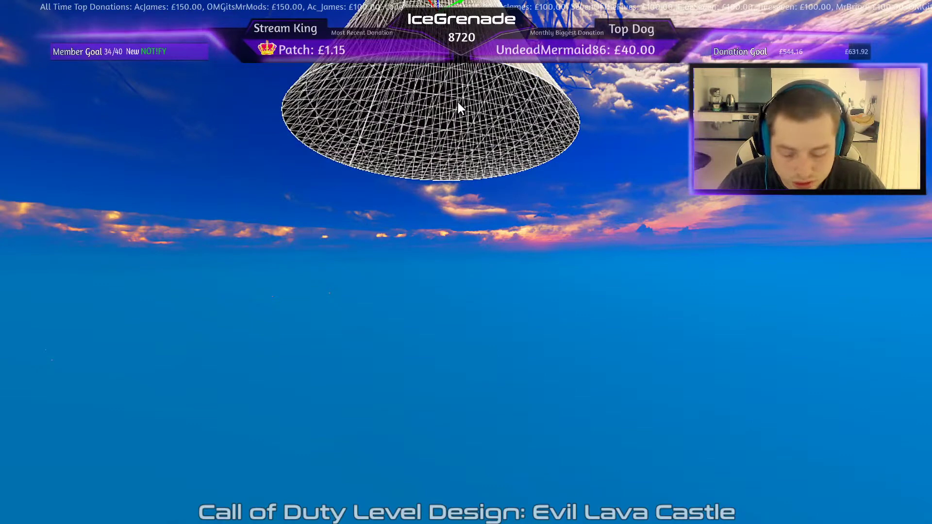
{"action": "key", "text": "Escape"}
- Lower the cone roof onto the top of the entrance pillar beside the stairs
{"action": "right_click_drag", "start_coordinate": [509, 140], "coordinate": [499, 138]}
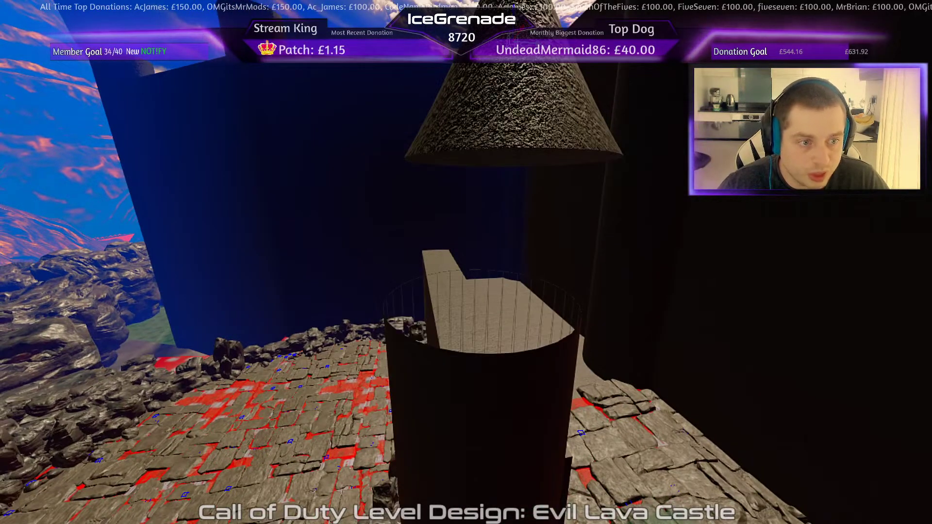
{"action": "left_click_drag", "start_coordinate": [511, 16], "coordinate": [513, 189]}
{"action": "right_click_drag", "start_coordinate": [513, 189], "coordinate": [513, 190]}
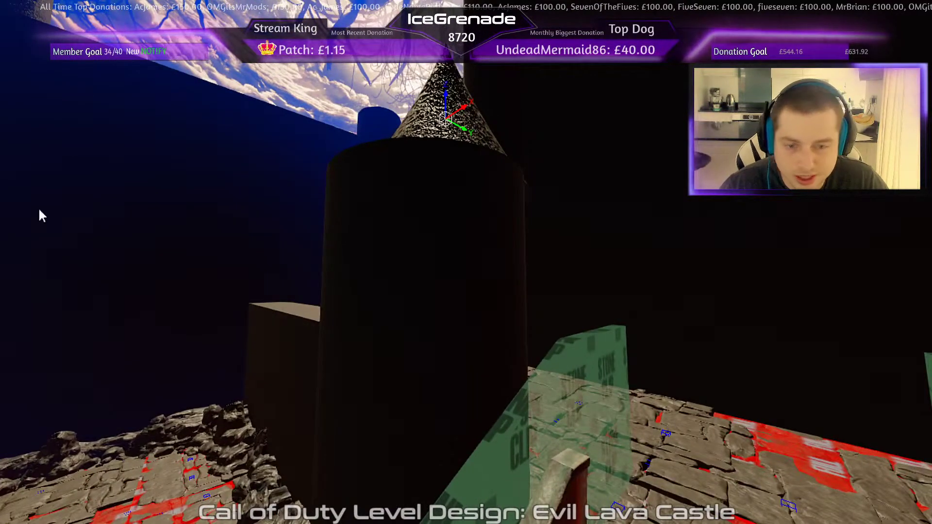
{"action": "key", "text": "Escape"}
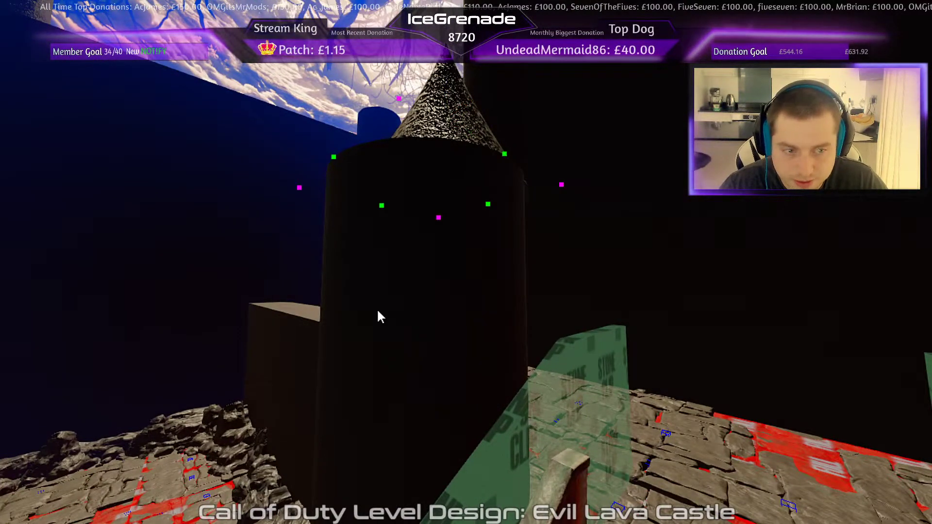
- Scale the entrance pillar's middle row of control vertices inward to narrow the shaft
{"action": "right_click_drag", "start_coordinate": [419, 256], "coordinate": [421, 261]}
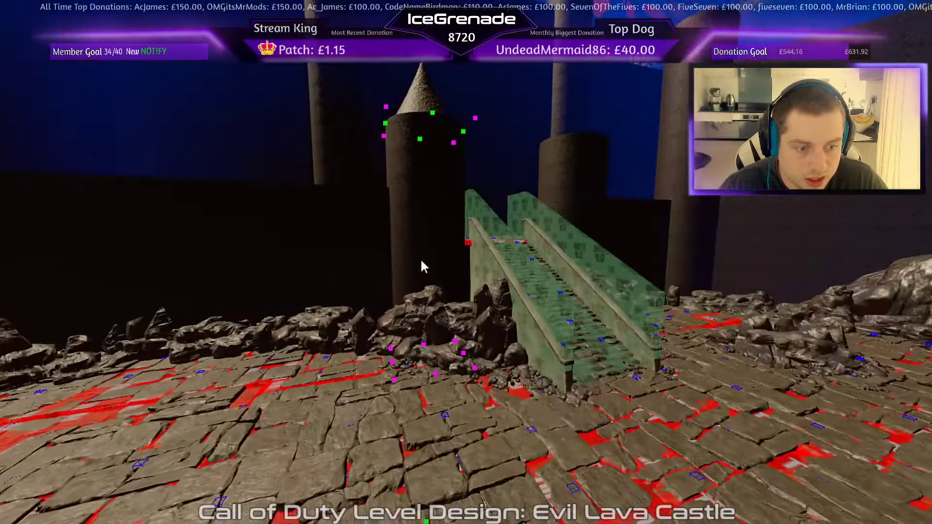
{"action": "left_click_drag", "start_coordinate": [357, 254], "coordinate": [528, 410]}
{"action": "key", "text": "r"}
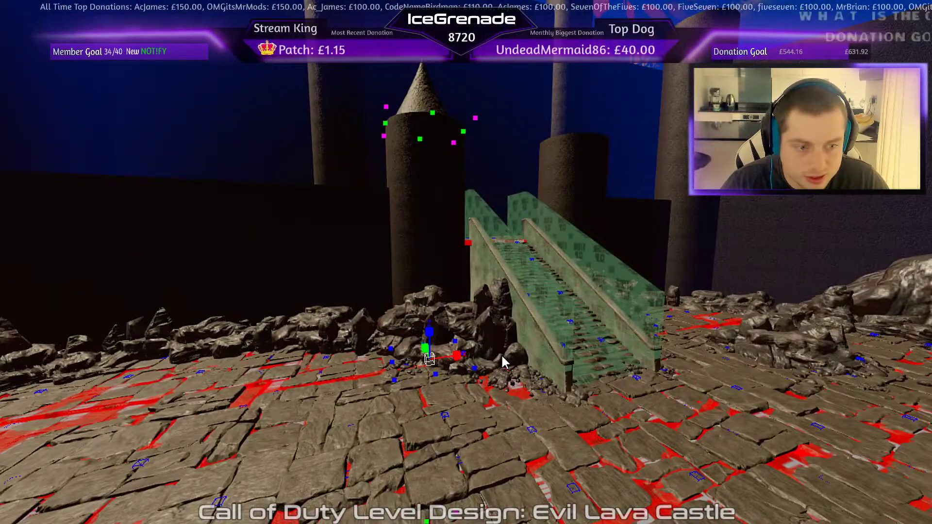
{"action": "left_click_drag", "start_coordinate": [429, 359], "coordinate": [780, 335]}
{"action": "left_click_drag", "start_coordinate": [537, 288], "coordinate": [561, 285]}
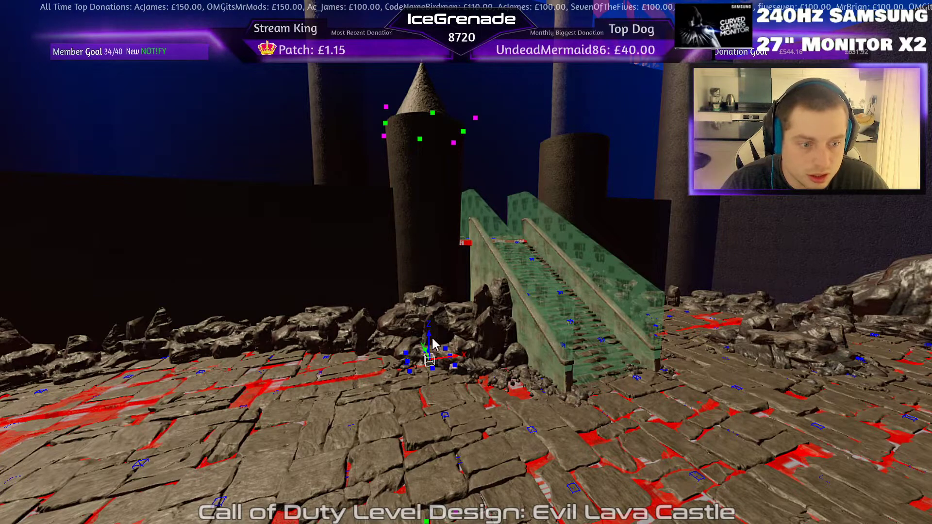
- Raise the pillar's middle vertex row up the shaft and lift its bottom row toward ground level
{"action": "left_click_drag", "start_coordinate": [430, 335], "coordinate": [408, 188]}
{"action": "left_click_drag", "start_coordinate": [350, 375], "coordinate": [533, 523]}
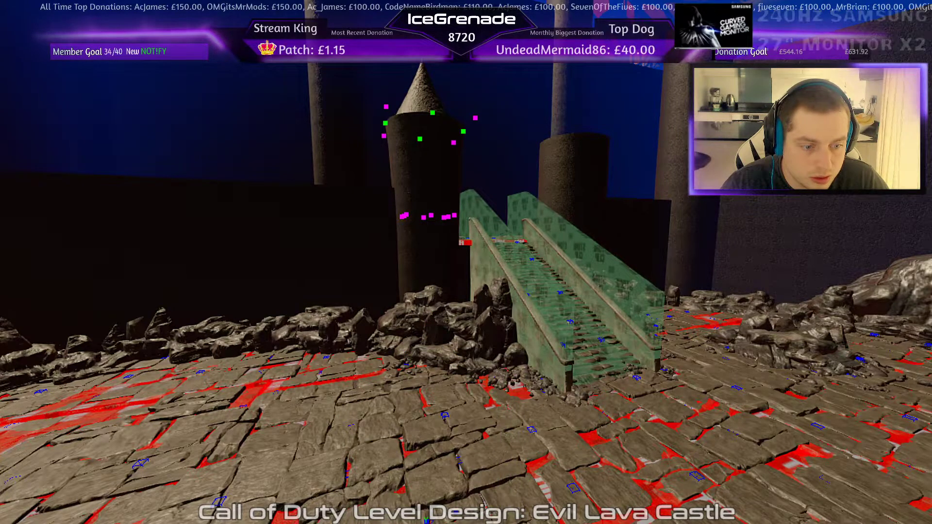
{"action": "left_click_drag", "start_coordinate": [427, 518], "coordinate": [432, 340]}
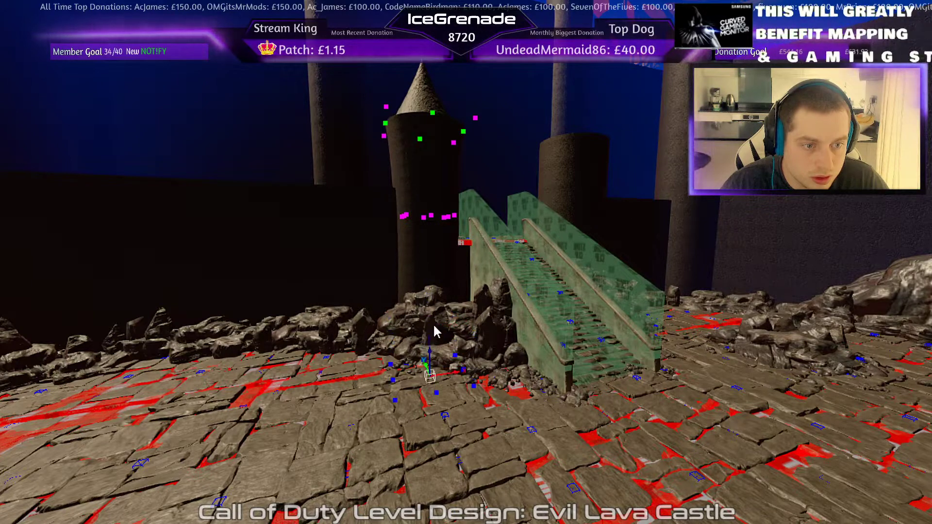
- Enlarge the cone roof so it overhangs the pillar's rim and raise it onto the pillar top
{"action": "left_click", "coordinate": [438, 101]}
{"action": "right_click_drag", "start_coordinate": [438, 100], "coordinate": [437, 76]}
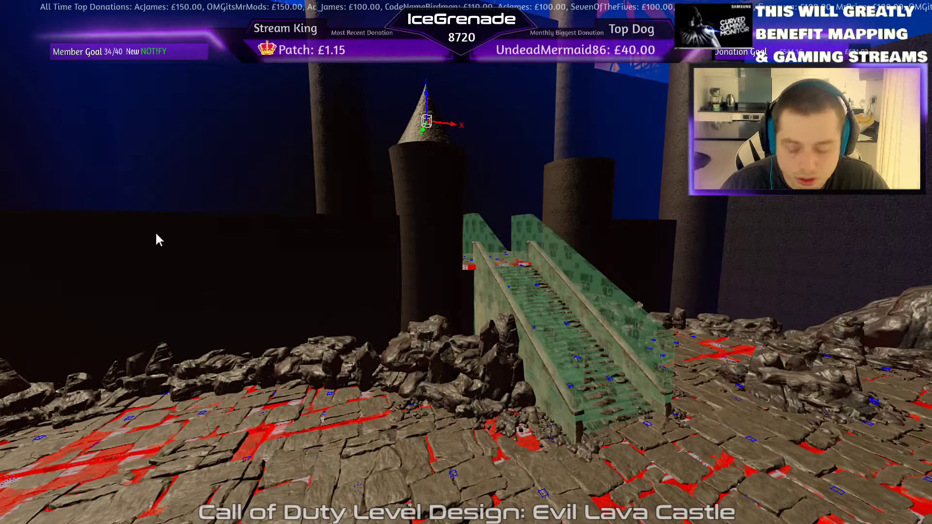
{"action": "key", "text": "r"}
{"action": "left_click_drag", "start_coordinate": [426, 121], "coordinate": [437, 117]}
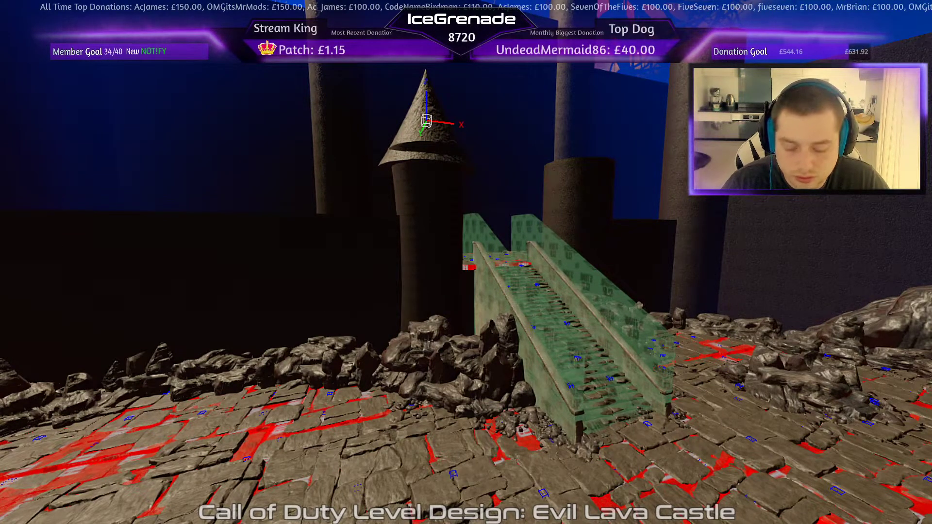
{"action": "left_click_drag", "start_coordinate": [427, 90], "coordinate": [425, 77]}
- Isolate the pillar and its roof, nudge the roof into alignment over the shaft, and show the rest of the map again
{"action": "right_click_drag", "start_coordinate": [415, 133], "coordinate": [434, 112]}
{"action": "left_click", "coordinate": [337, 218], "text": "shift"}
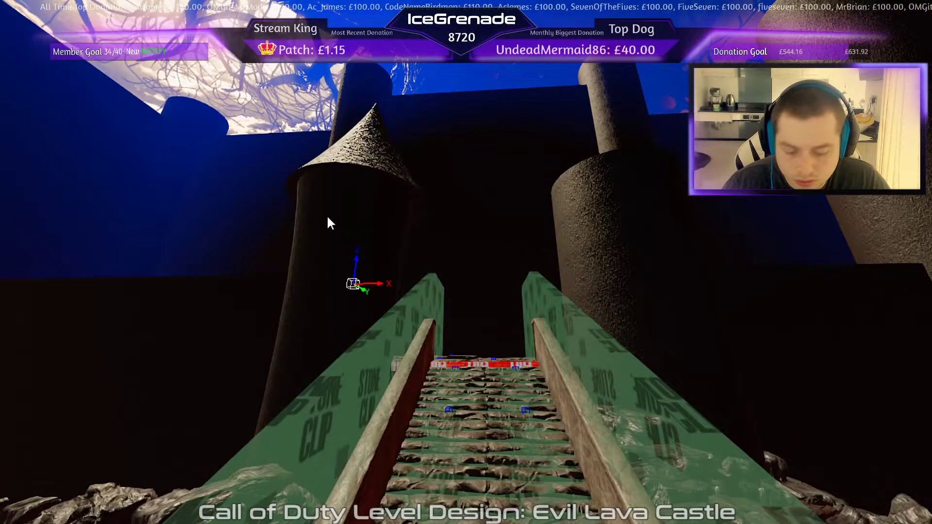
{"action": "key", "text": "alt+h"}
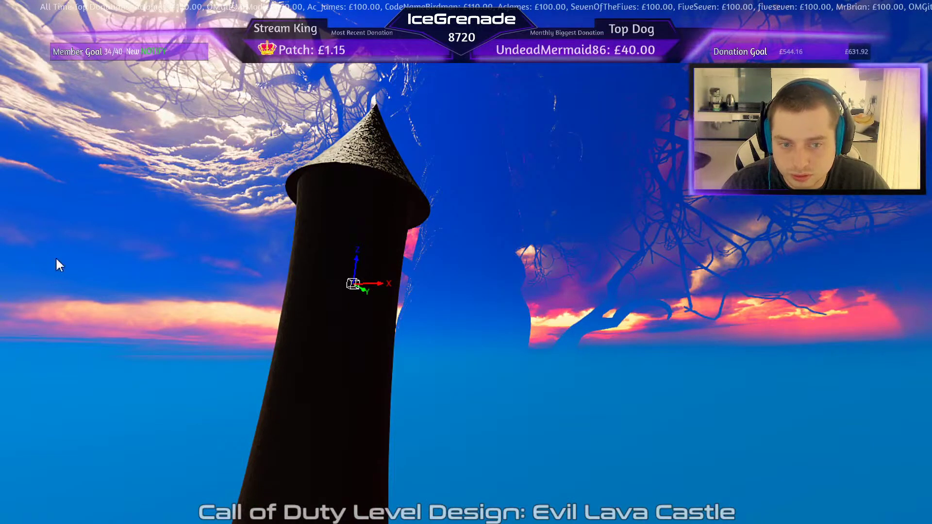
{"action": "left_click", "coordinate": [342, 248], "text": "shift"}
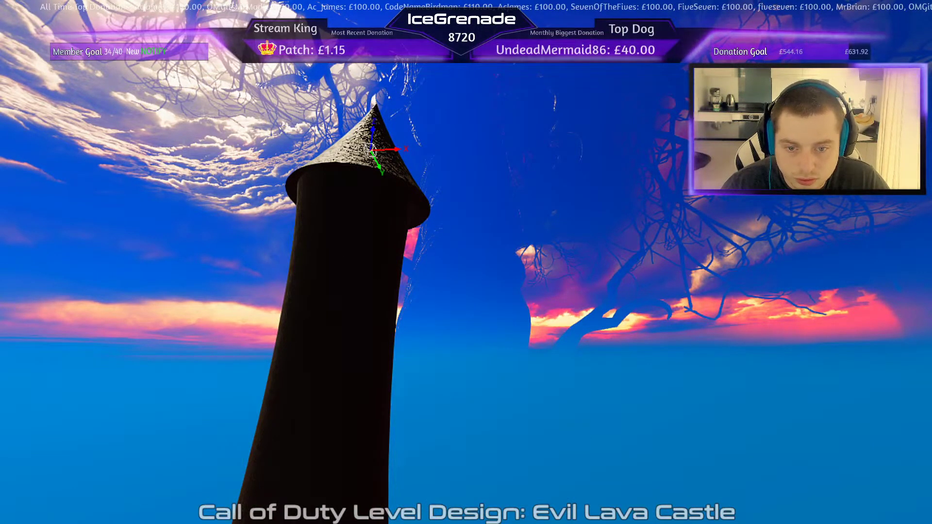
{"action": "key", "text": "alt+Down"}
{"action": "key", "text": "alt+Down"}
{"action": "key", "text": "alt+Up"}
{"action": "key", "text": "alt+Down"}
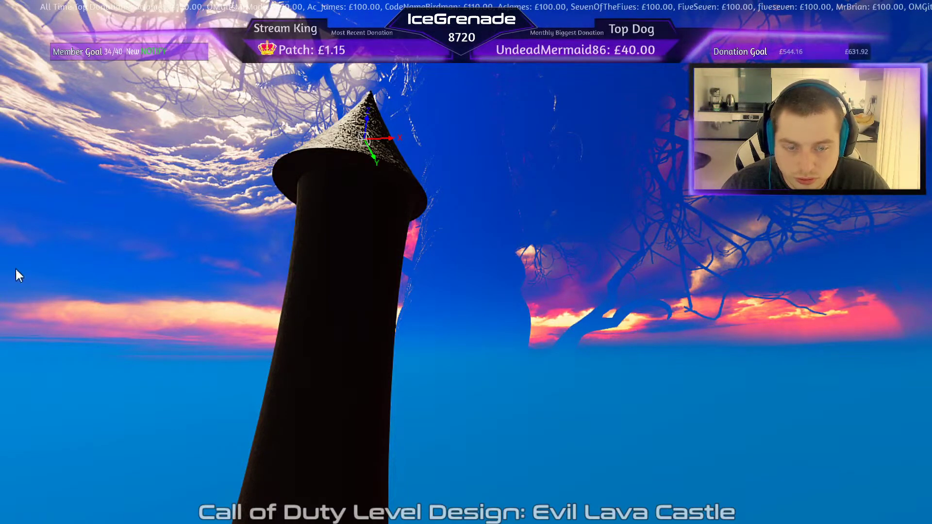
{"action": "key", "text": "Escape"}
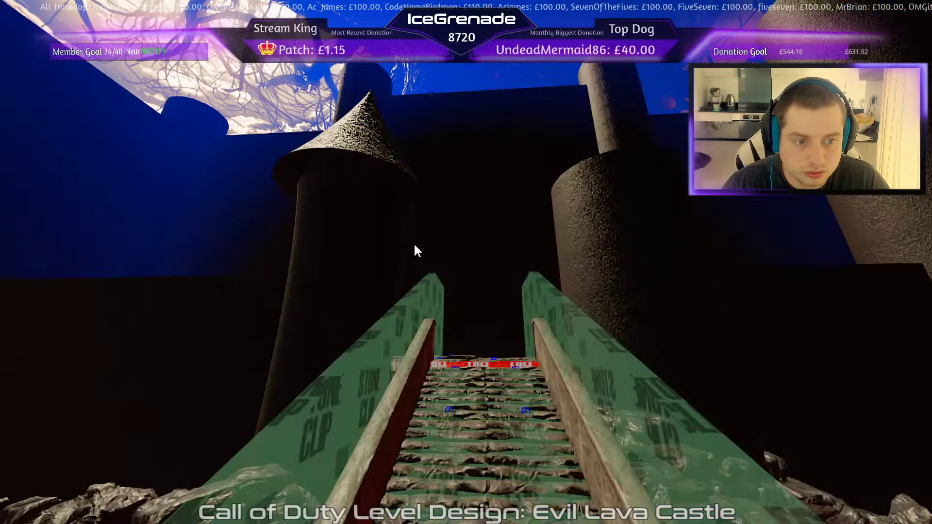
- Scale the cone roof down slightly and lower it until it rests on the pillar's rim
{"action": "right_click_drag", "start_coordinate": [413, 244], "coordinate": [405, 144]}
{"action": "left_click", "coordinate": [405, 144], "text": "shift"}
{"action": "left_click", "coordinate": [403, 141]}
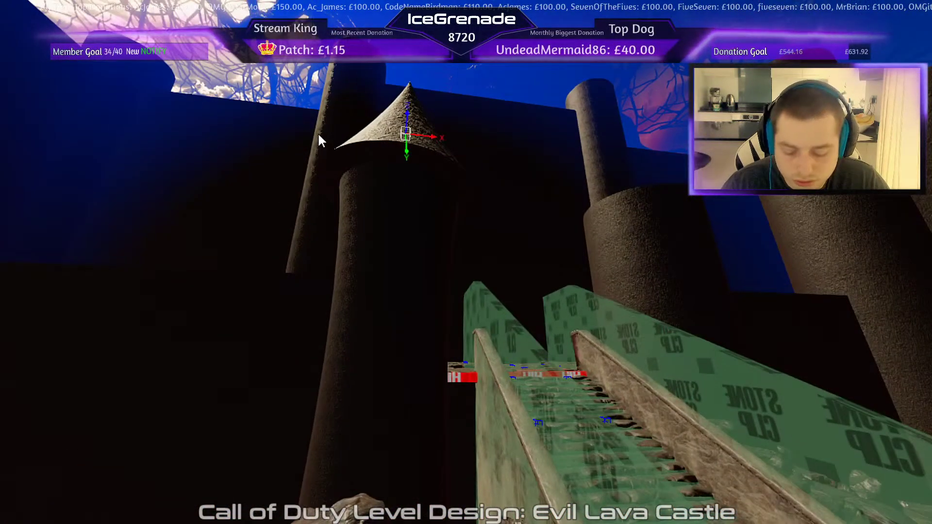
{"action": "key", "text": "r"}
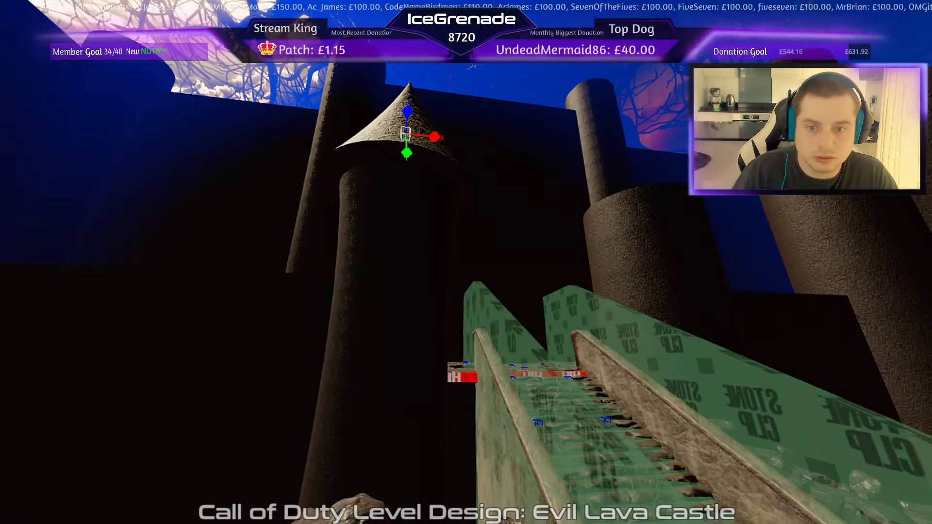
{"action": "mouse_move", "coordinate": [405, 134]}
{"action": "left_mouse_down"}
{"action": "mouse_move", "coordinate": [388, 139]}
{"action": "mouse_move", "coordinate": [409, 132]}
{"action": "left_mouse_up"}
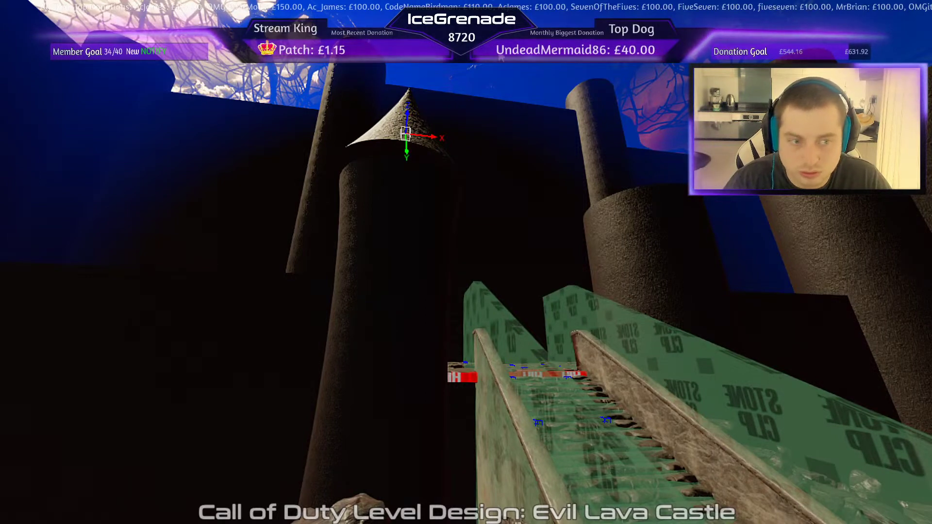
{"action": "left_click_drag", "start_coordinate": [409, 112], "coordinate": [408, 117]}
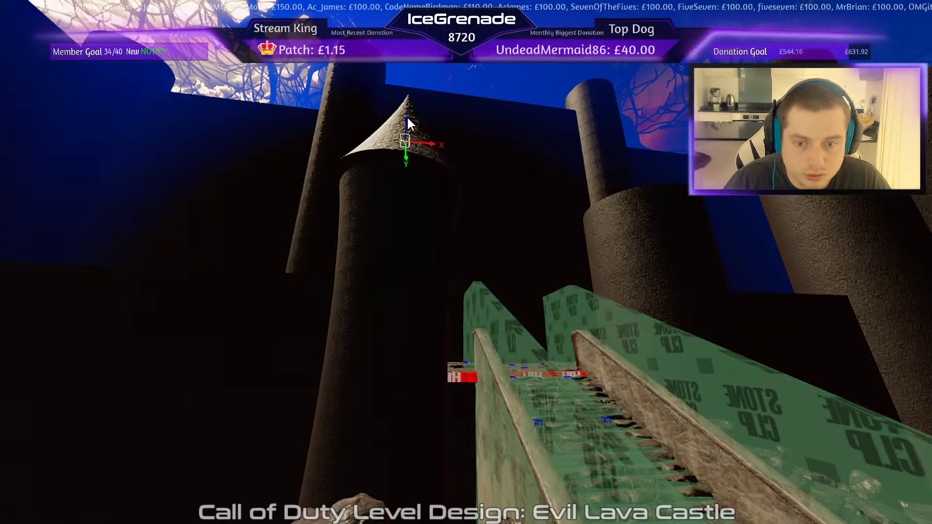
{"action": "key", "text": "Escape"}
- Duplicate the cone roof with its cap and move the copy over the pillar on the other side of the stairs
{"action": "right_click_drag", "start_coordinate": [494, 147], "coordinate": [495, 219]}
{"action": "right_click_drag", "start_coordinate": [461, 119], "coordinate": [449, 127]}
{"action": "left_click", "coordinate": [451, 128], "text": "shift"}
{"action": "right_click_drag", "start_coordinate": [406, 170], "coordinate": [386, 93]}
{"action": "key", "text": "ctrl+v"}
{"action": "left_click", "coordinate": [386, 95], "text": "shift"}
{"action": "right_click_drag", "start_coordinate": [389, 127], "coordinate": [384, 89]}
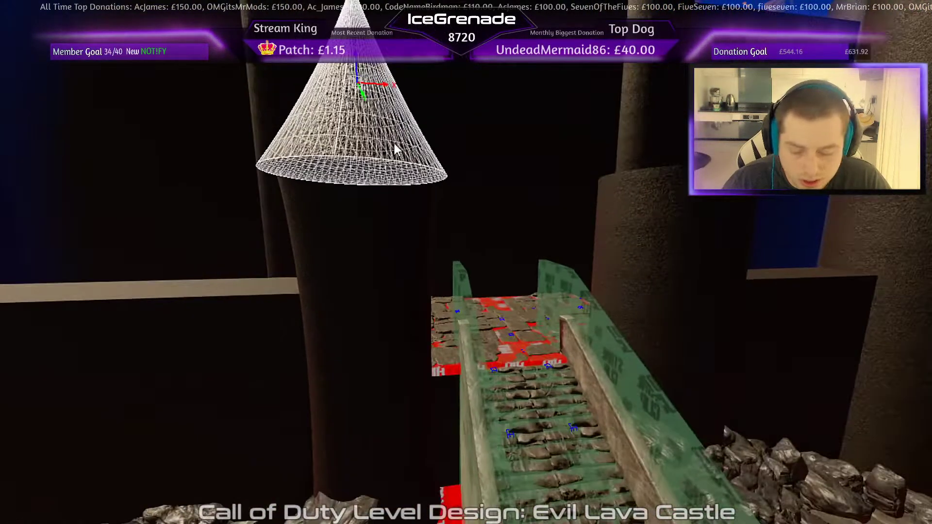
{"action": "key", "text": "space"}
{"action": "left_click_drag", "start_coordinate": [384, 87], "coordinate": [702, 99]}
- Isolate the second pillar with its roof copy and shift the roof sideways to centre it over the shaft
{"action": "left_click", "coordinate": [658, 278], "text": "shift"}
{"action": "key", "text": "alt+h"}
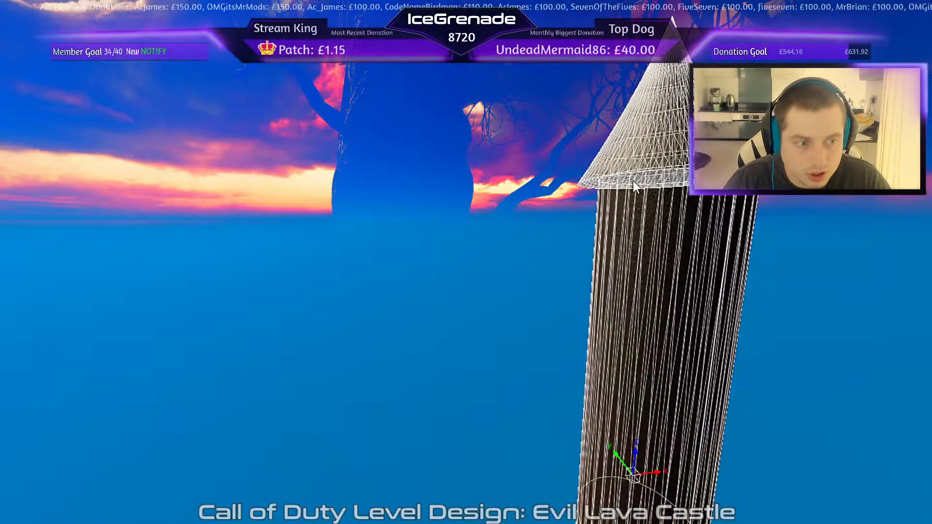
{"action": "left_click", "coordinate": [667, 236], "text": "shift"}
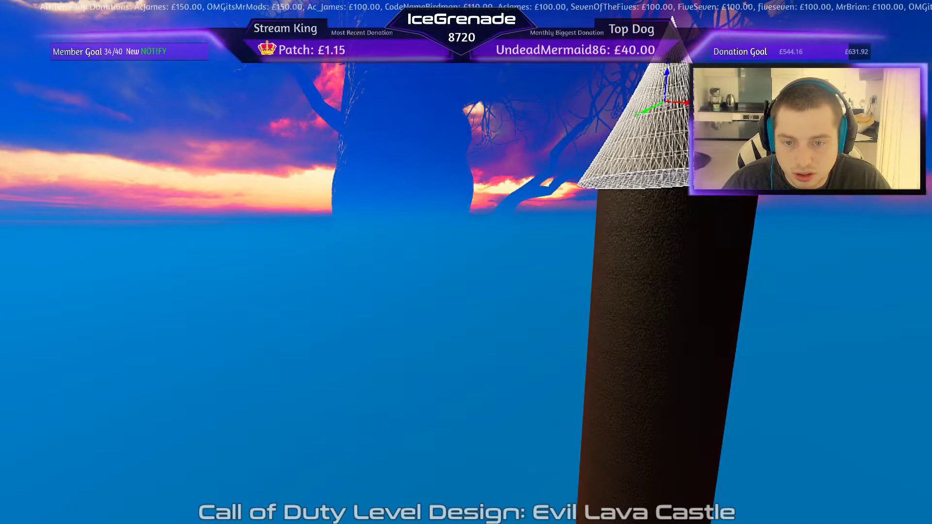
{"action": "left_click_drag", "start_coordinate": [685, 103], "coordinate": [699, 103]}
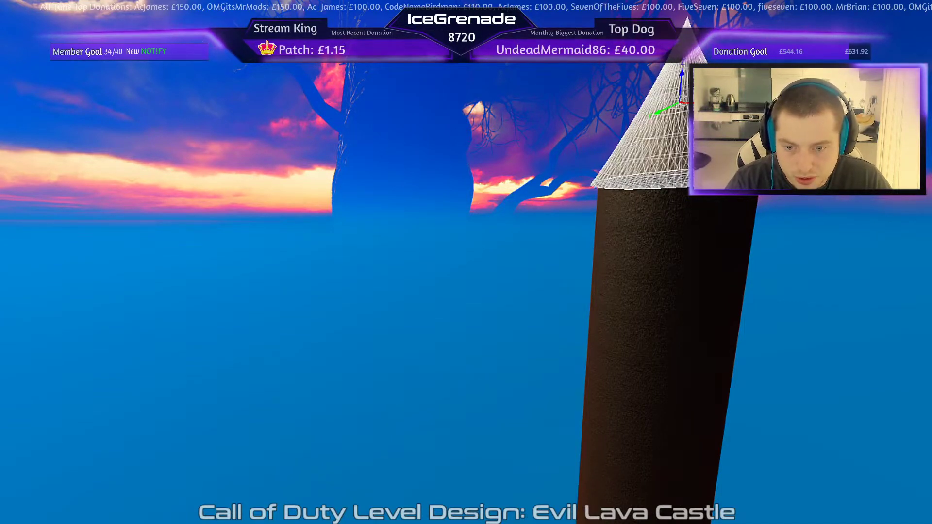
{"action": "key", "text": "Escape"}
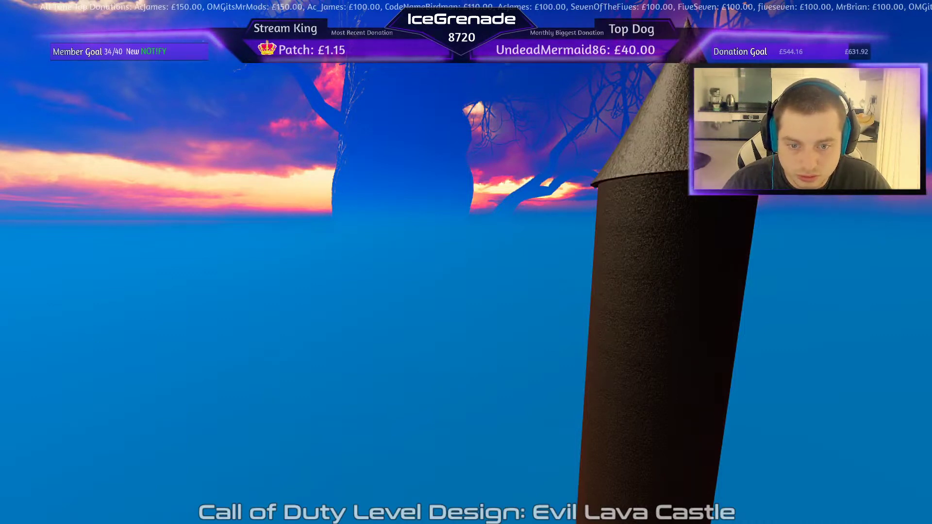
- Raise the second pillar's middle vertex row up the shaft and scale it inward so the pillar curves like the first one
{"action": "left_click", "coordinate": [656, 234]}
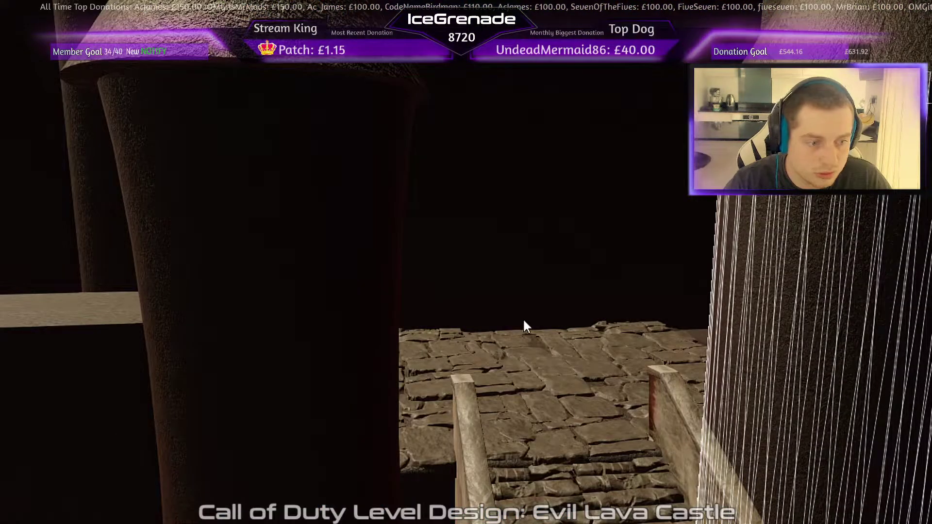
{"action": "right_click_drag", "start_coordinate": [524, 324], "coordinate": [496, 335]}
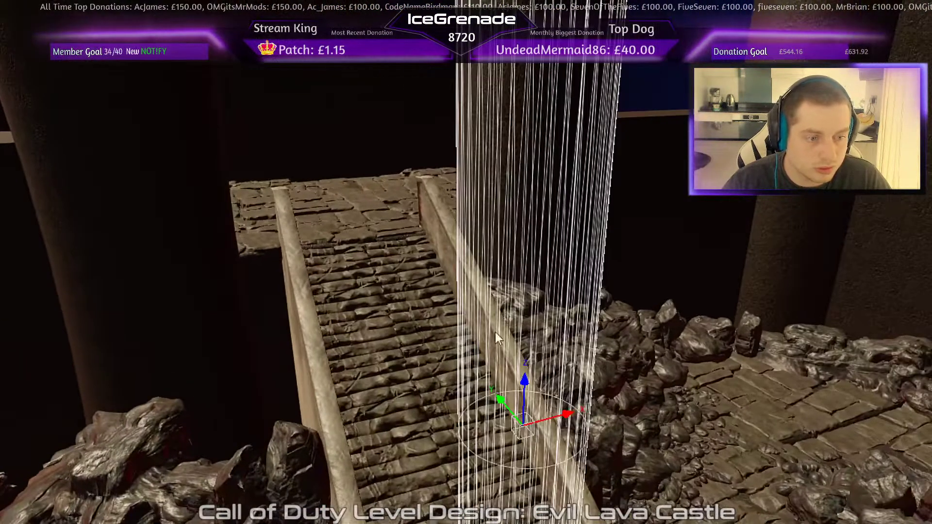
{"action": "left_click_drag", "start_coordinate": [524, 381], "coordinate": [534, 169]}
{"action": "key", "text": "q"}
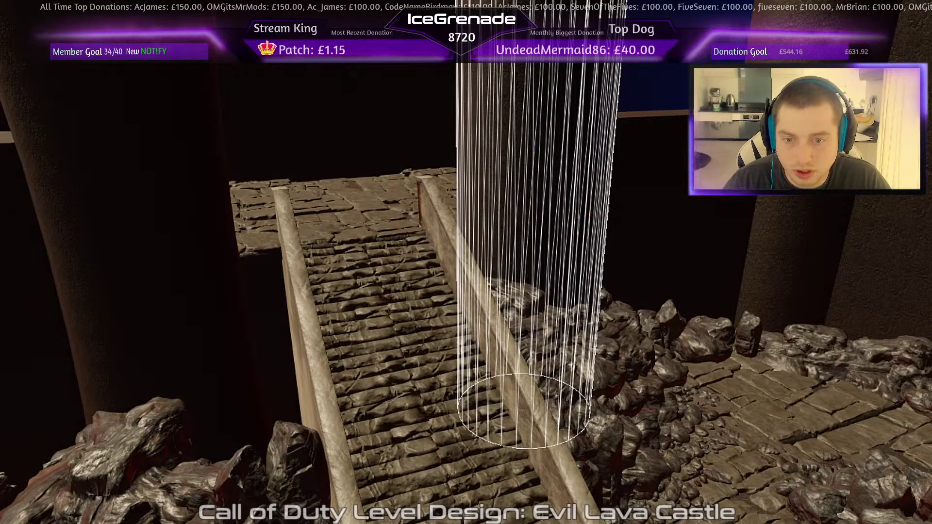
{"action": "key", "text": "w"}
{"action": "key", "text": "r"}
{"action": "key", "text": "Page_Down"}
{"action": "key", "text": "Page_Down"}
{"action": "key", "text": "Page_Down"}
{"action": "key", "text": "Page_Down"}
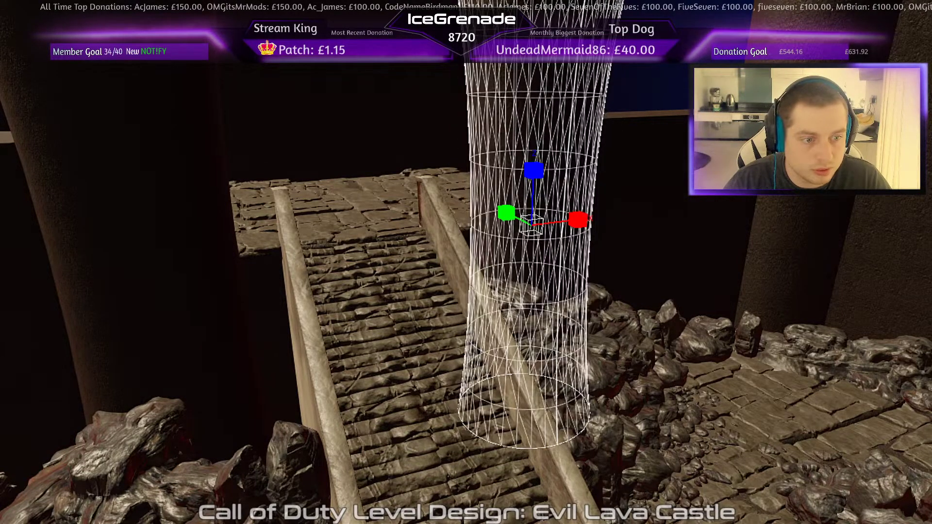
{"action": "key", "text": "q"}
{"action": "right_click_drag", "start_coordinate": [451, 236], "coordinate": [538, 165]}
{"action": "key", "text": "Escape"}
- Unhide the rest of the castle and raise the bottom end of the narrow pillar by the wall to just above the ground
{"action": "right_click_drag", "start_coordinate": [520, 245], "coordinate": [506, 291]}
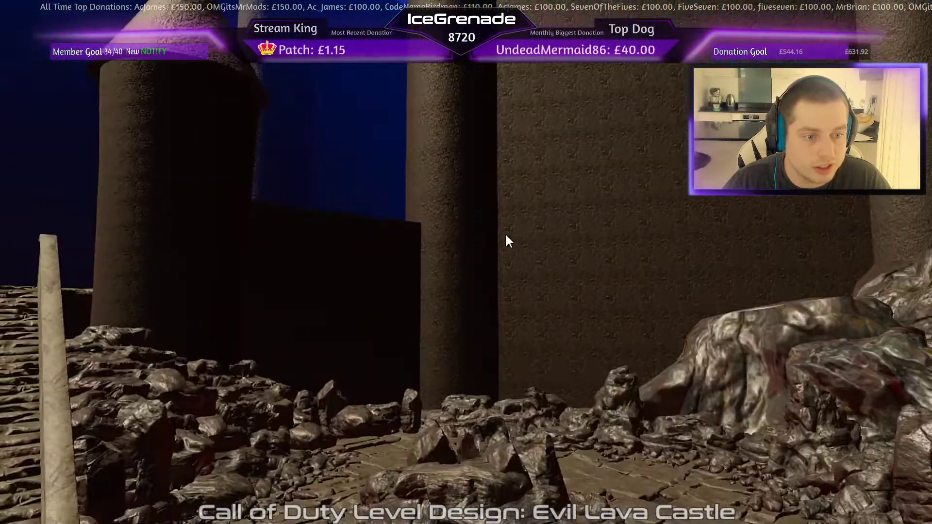
{"action": "scroll", "coordinate": [458, 186], "scroll_direction": "down", "scroll_amount": 4}
{"action": "key", "text": "alt+h"}
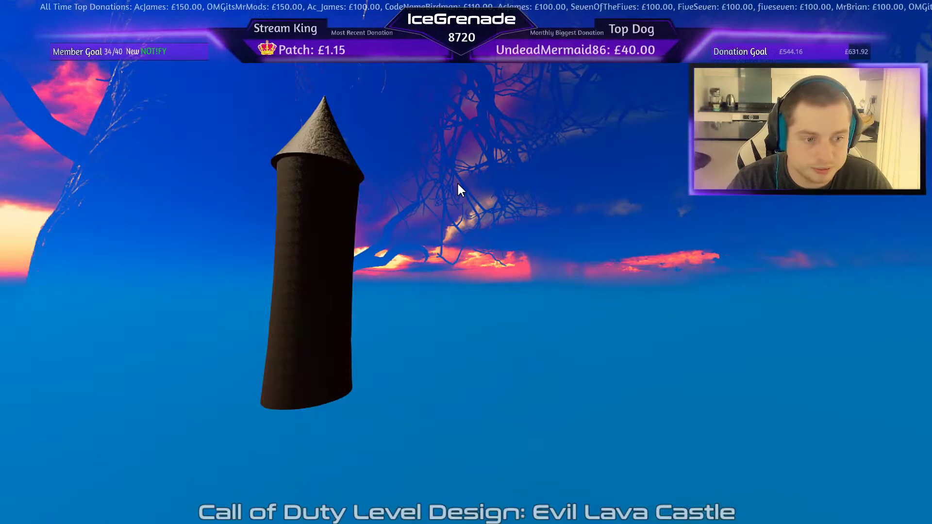
{"action": "key", "text": "shift+h"}
{"action": "left_click", "coordinate": [468, 212], "text": "shift"}
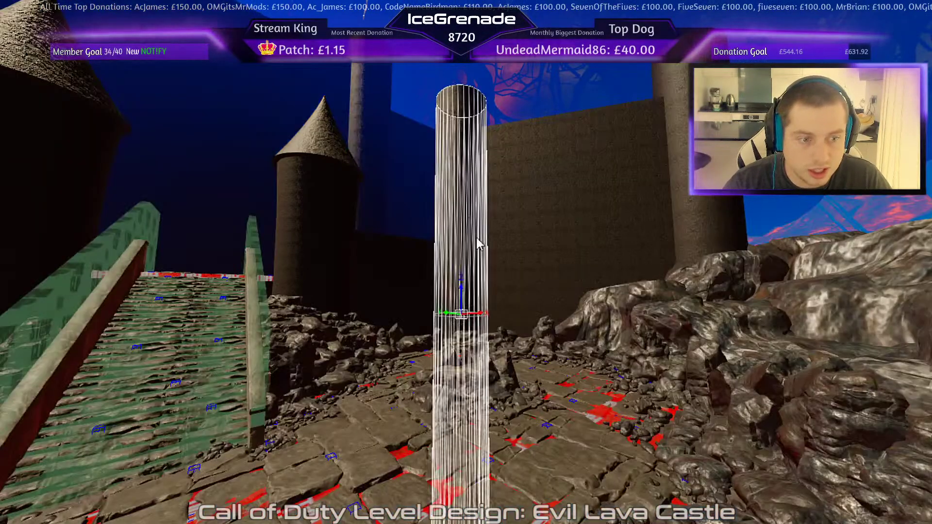
{"action": "mouse_move", "coordinate": [476, 238]}
{"action": "right_mouse_down"}
{"action": "mouse_move", "coordinate": [476, 194]}
{"action": "mouse_move", "coordinate": [473, 233]}
{"action": "right_mouse_up"}
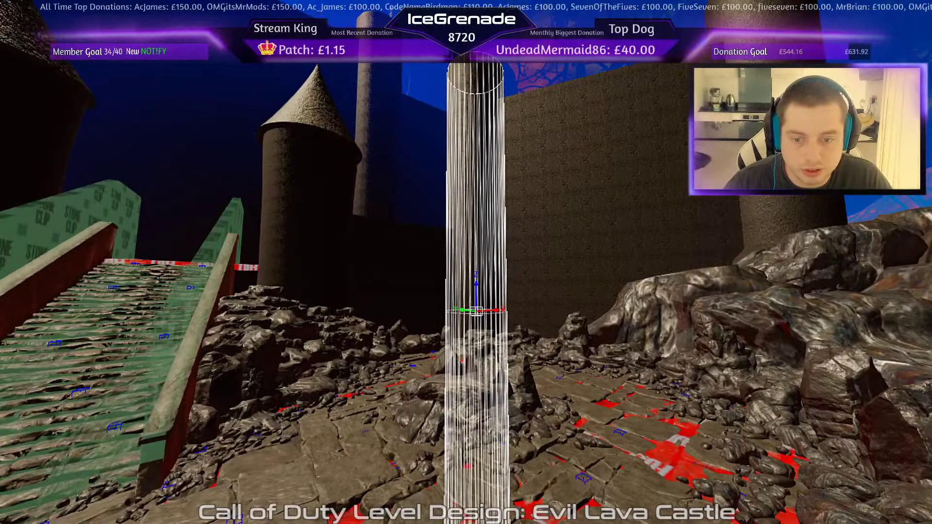
{"action": "left_click_drag", "start_coordinate": [476, 490], "coordinate": [476, 370]}
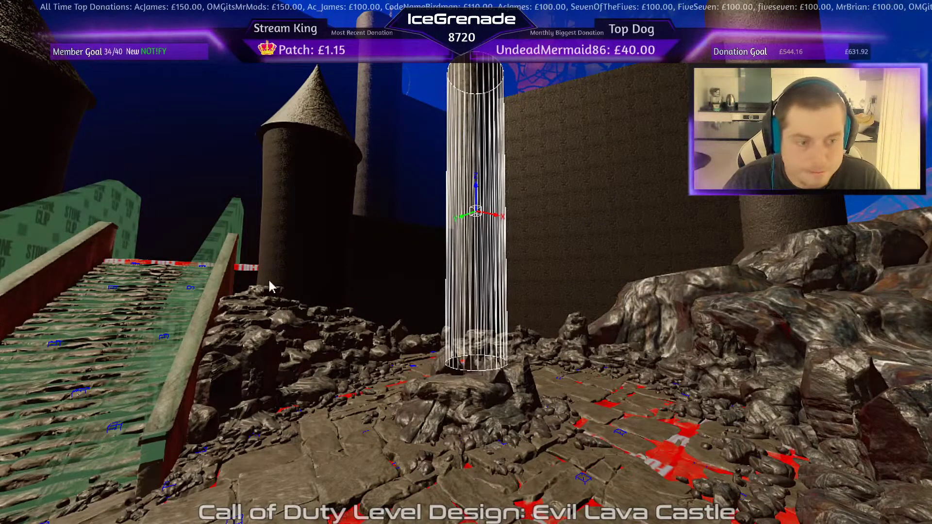
- Select the narrow wall pillar's middle row of vertices and shift it up the shaft
{"action": "key", "text": "v"}
{"action": "left_click_drag", "start_coordinate": [401, 177], "coordinate": [567, 263]}
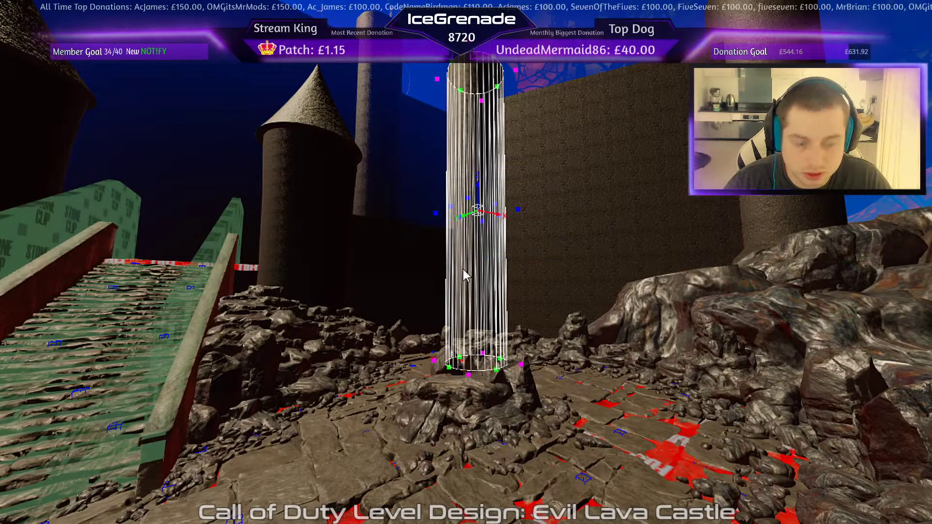
{"action": "left_click_drag", "start_coordinate": [477, 210], "coordinate": [441, 162]}
{"action": "key", "text": "Escape"}
{"action": "key", "text": "Escape"}
- Place the domed cupola tower model in front of the castle wall beside the entrance stairs
{"action": "right_click_drag", "start_coordinate": [538, 165], "coordinate": [538, 164]}
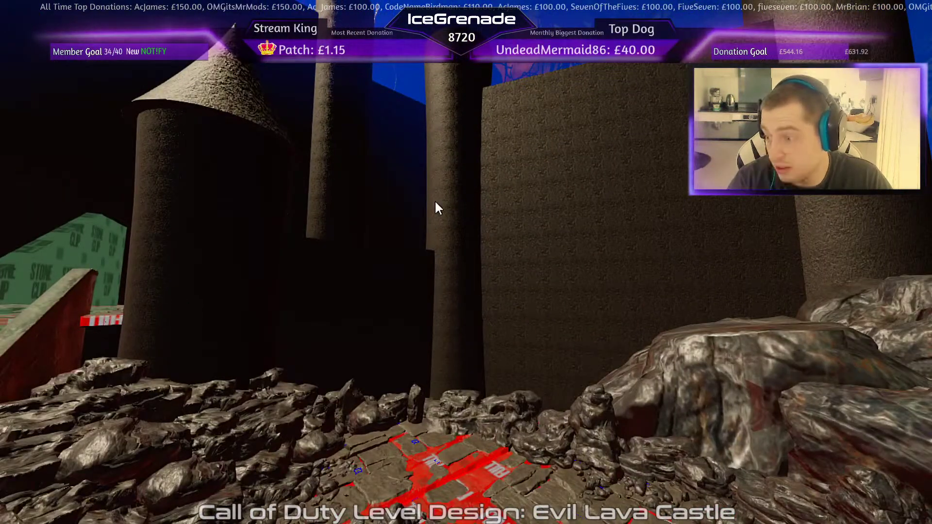
{"action": "right_click_drag", "start_coordinate": [448, 227], "coordinate": [390, 253]}
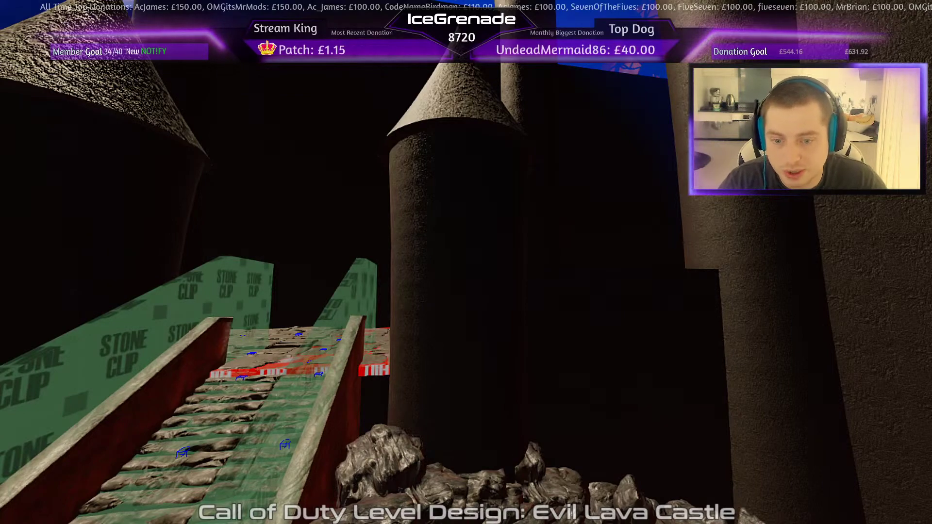
{"action": "right_click_drag", "start_coordinate": [239, 201], "coordinate": [244, 161]}
{"action": "right_click_drag", "start_coordinate": [49, 97], "coordinate": [70, 97]}
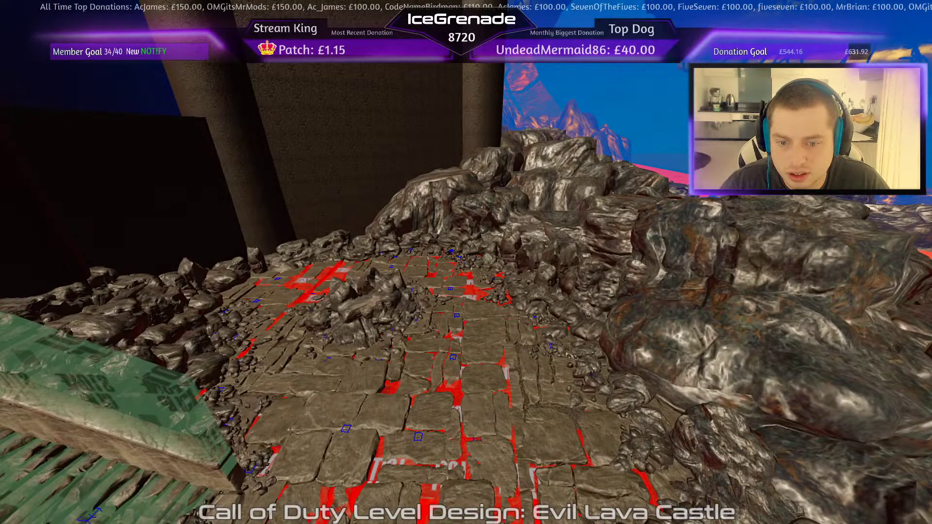
{"action": "left_click_drag", "start_coordinate": [0, 160], "coordinate": [270, 151]}
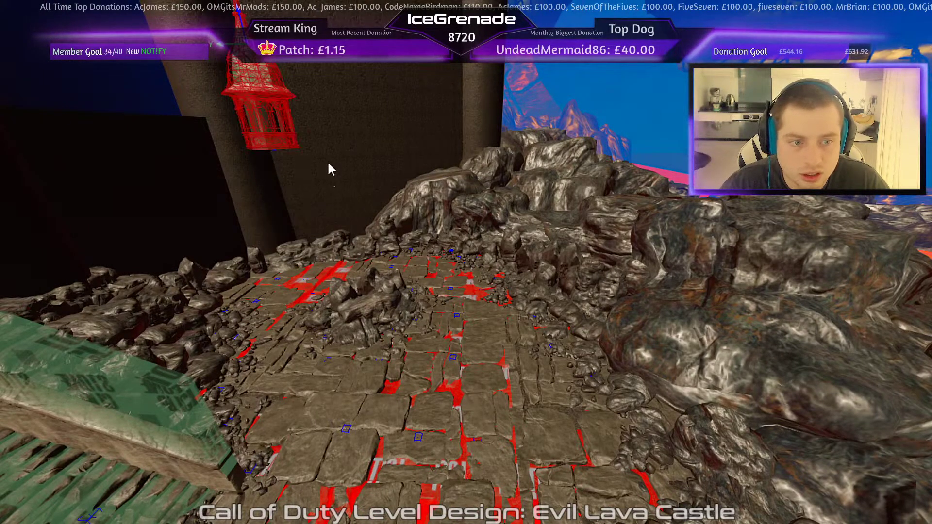
{"action": "right_click_drag", "start_coordinate": [328, 162], "coordinate": [436, 229]}
{"action": "key", "text": "Escape"}
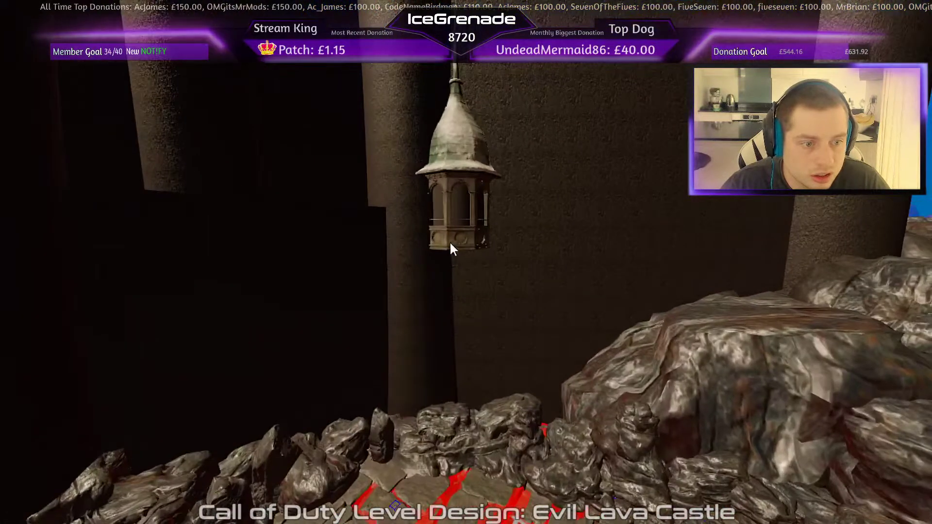
- Move the cupola model over to the second pillar beside the stairs and raise it towards the cone roof
{"action": "left_click", "coordinate": [452, 244], "text": "shift"}
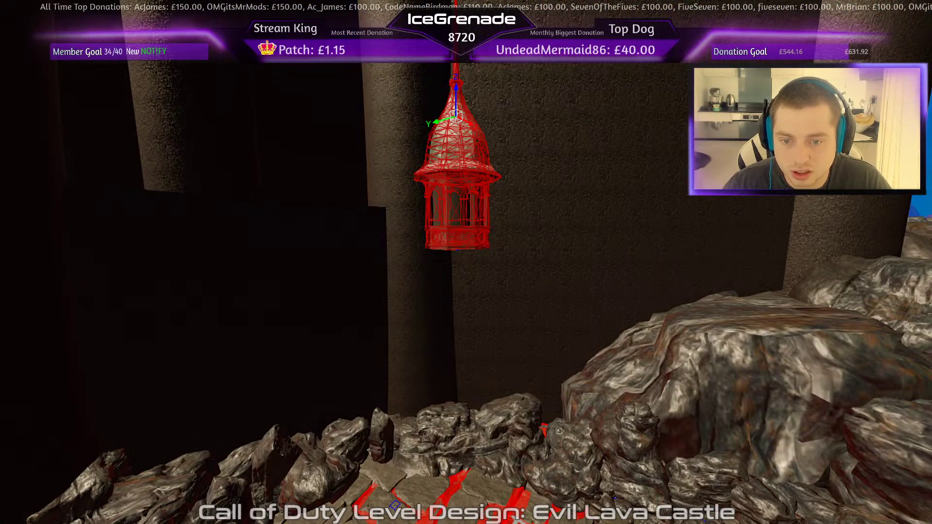
{"action": "key", "text": "Delete"}
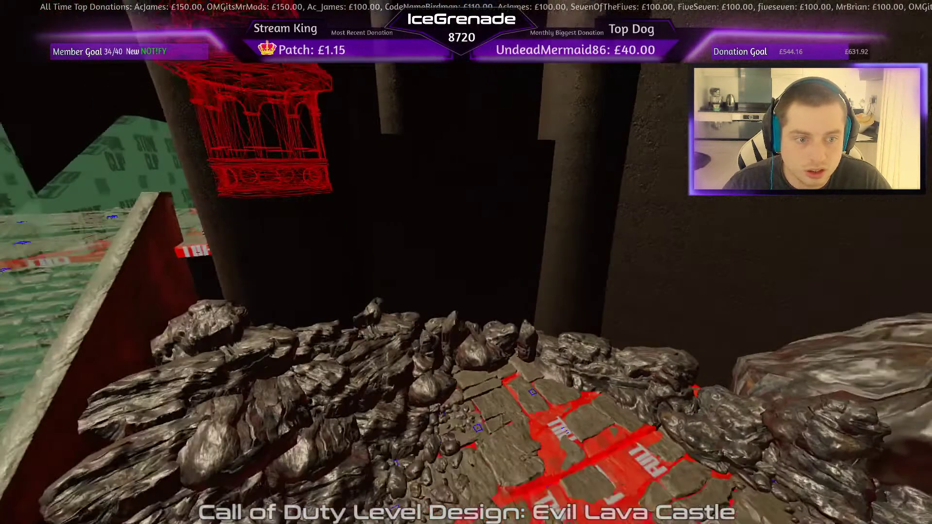
{"action": "right_click_drag", "start_coordinate": [486, 219], "coordinate": [502, 212]}
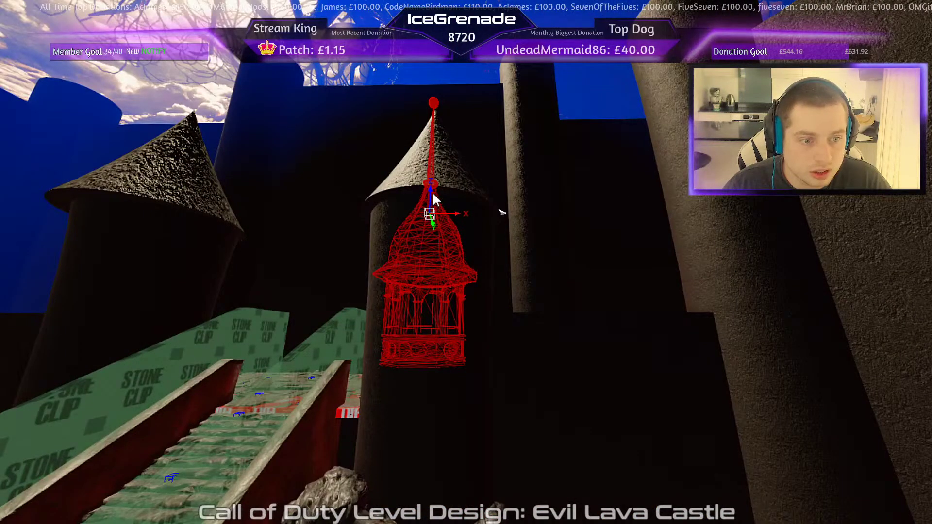
{"action": "left_click_drag", "start_coordinate": [432, 104], "coordinate": [408, 85]}
{"action": "key", "text": "Escape"}
- Delete the second pillar's cone roof and position the cupola model over the shaft's open top in its place
{"action": "right_click_drag", "start_coordinate": [443, 147], "coordinate": [577, 192]}
{"action": "left_click", "coordinate": [580, 193]}
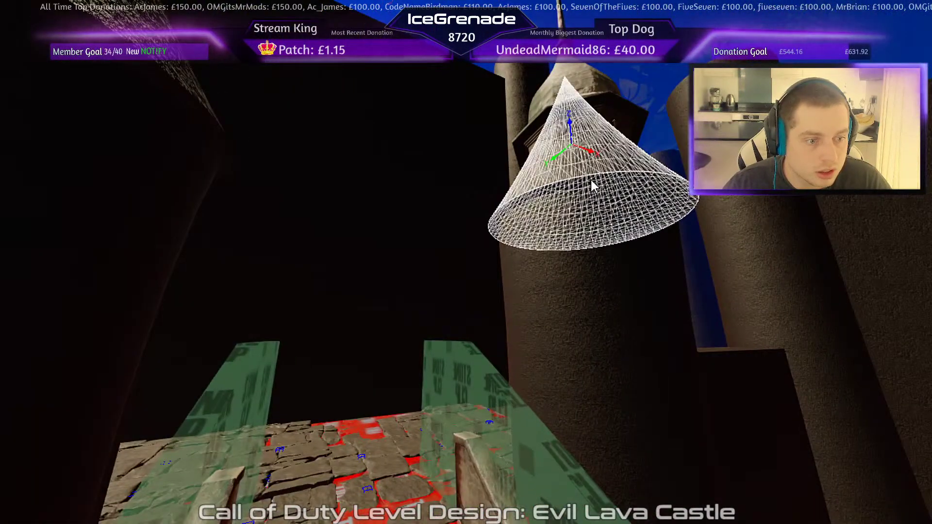
{"action": "key", "text": "Delete"}
{"action": "right_click_drag", "start_coordinate": [587, 273], "coordinate": [578, 288]}
{"action": "left_click", "coordinate": [554, 246], "text": "shift"}
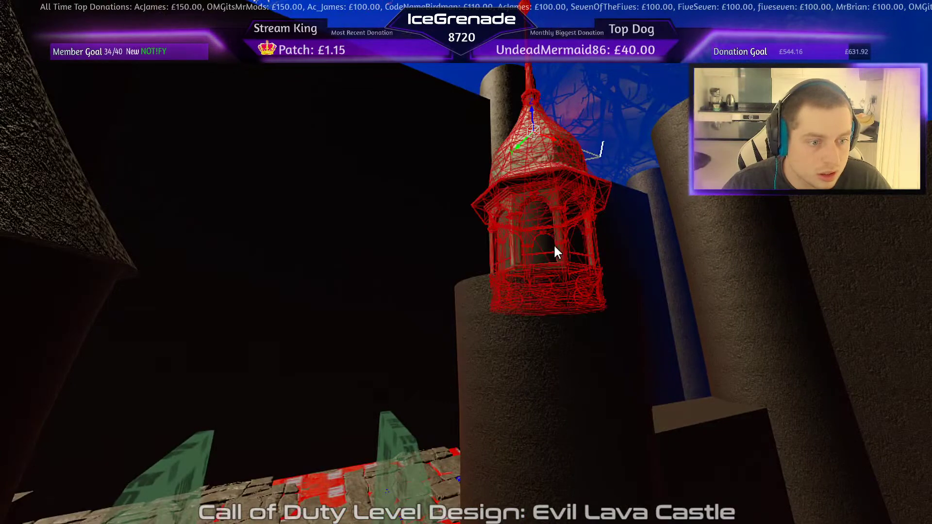
{"action": "left_click_drag", "start_coordinate": [554, 246], "coordinate": [543, 212]}
{"action": "key", "text": "Escape"}
{"action": "left_click", "coordinate": [536, 241], "text": "shift"}
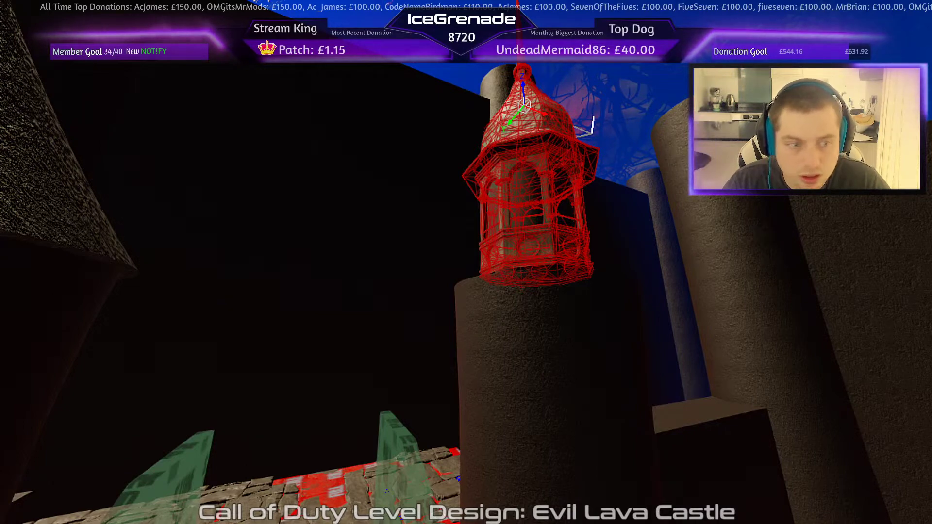
{"action": "key", "text": "Return"}
{"action": "key", "text": "Escape"}
{"action": "left_click", "coordinate": [549, 220], "text": "shift"}
{"action": "right_click_drag", "start_coordinate": [549, 219], "coordinate": [573, 292]}
- Scale the second pillar's shaft slightly narrower to fit the base of the cupola
{"action": "left_click", "coordinate": [469, 134], "text": "shift"}
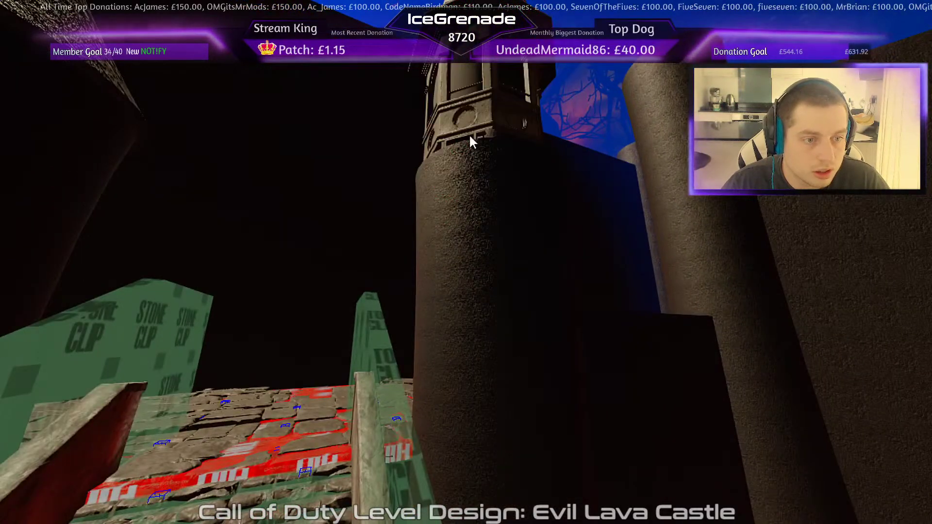
{"action": "left_click", "coordinate": [490, 214], "text": "shift"}
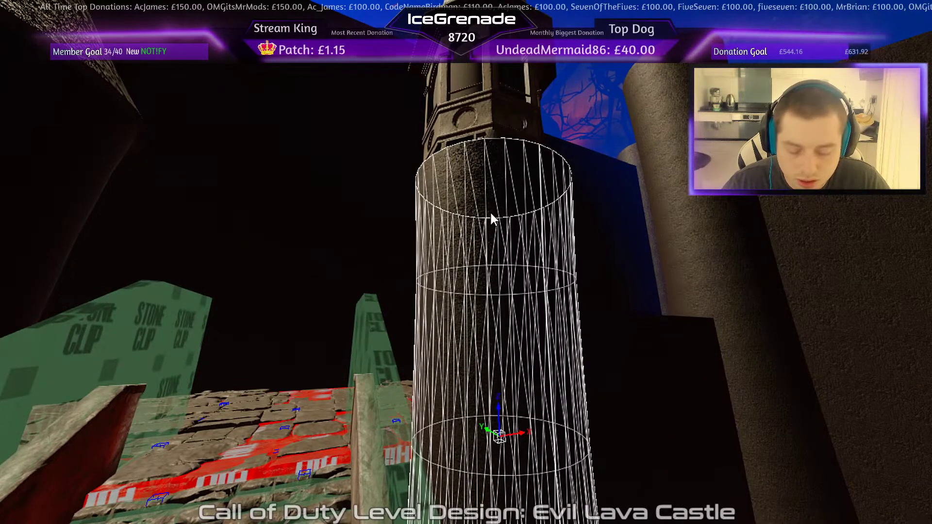
{"action": "left_click", "coordinate": [485, 226], "text": "shift"}
{"action": "left_click", "coordinate": [487, 228], "text": "shift"}
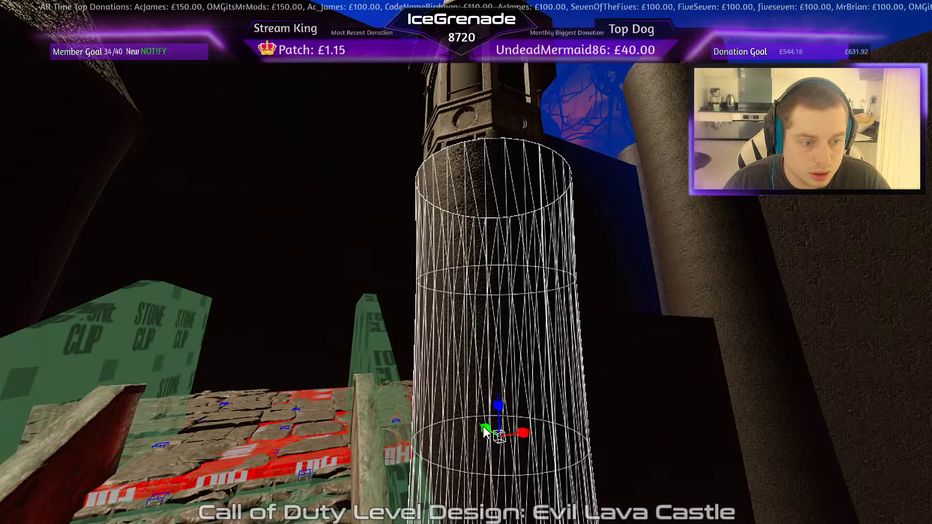
{"action": "left_click_drag", "start_coordinate": [484, 430], "coordinate": [498, 436]}
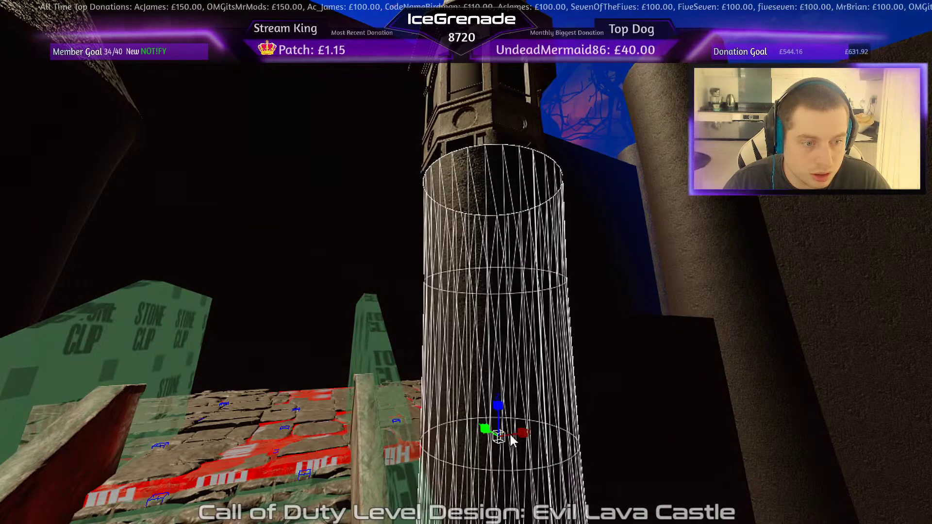
{"action": "key", "text": "Escape"}
- Adjust the cupola's height so that it sits on the pillar's rim, and compare it with the cone-roofed pillar opposite
{"action": "left_click", "coordinate": [491, 97], "text": "shift"}
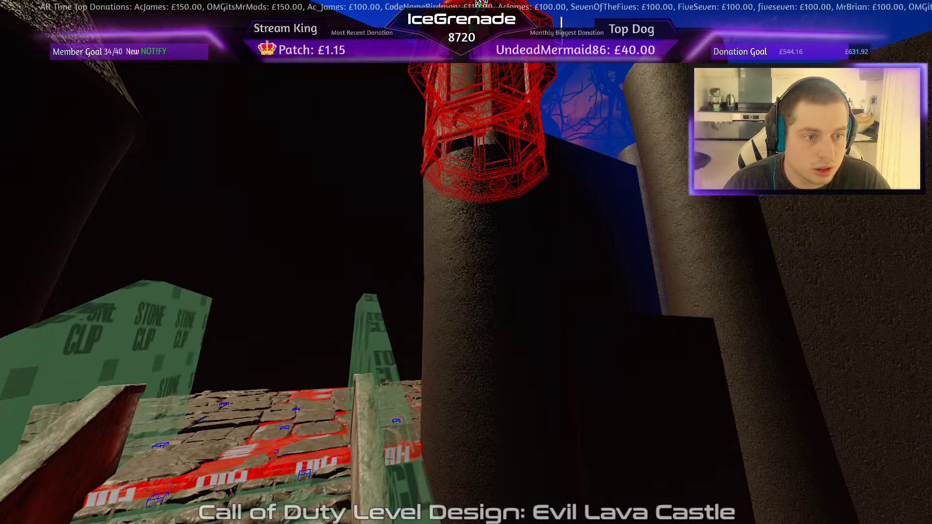
{"action": "key", "text": "KP_Subtract"}
{"action": "key", "text": "Escape"}
{"action": "key", "text": "Down"}
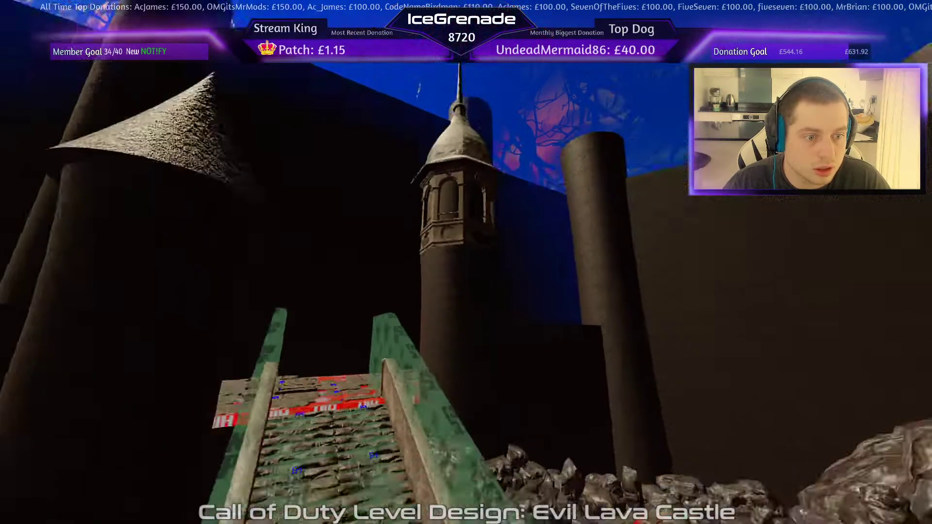
{"action": "key", "text": "d"}
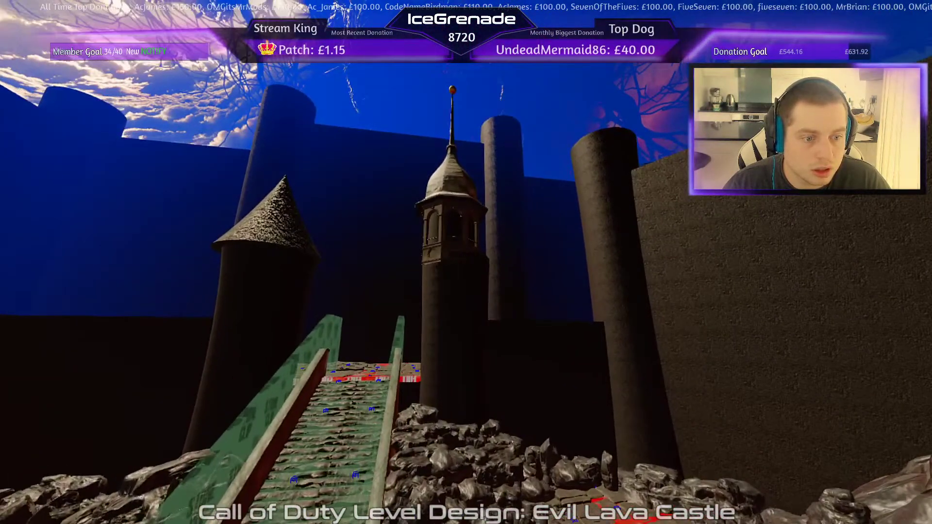
{"action": "key", "text": "a"}
{"action": "key", "text": "w"}
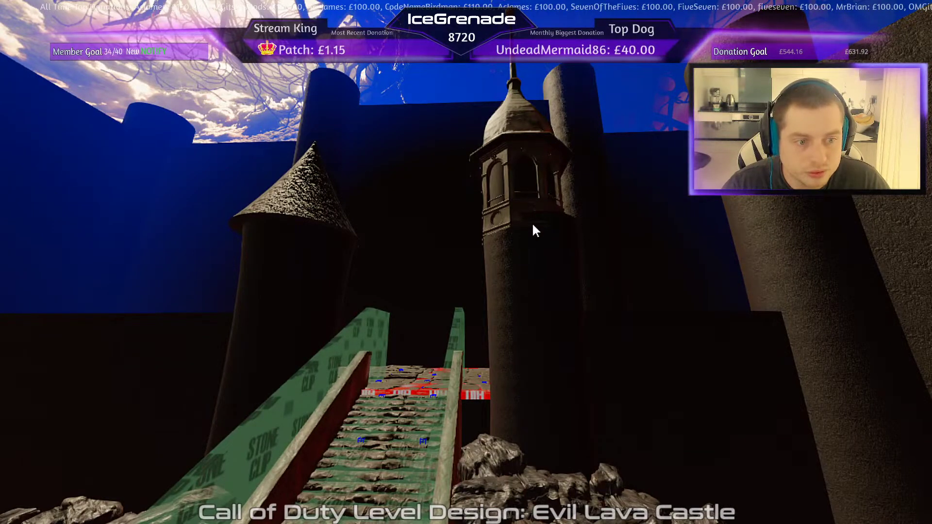
- Restore the second pillar's original width and cone roof, and delete the cupola model from it
{"action": "left_click", "coordinate": [531, 253], "text": "shift"}
{"action": "key", "text": "BackSpace"}
{"action": "key", "text": "shift+h"}
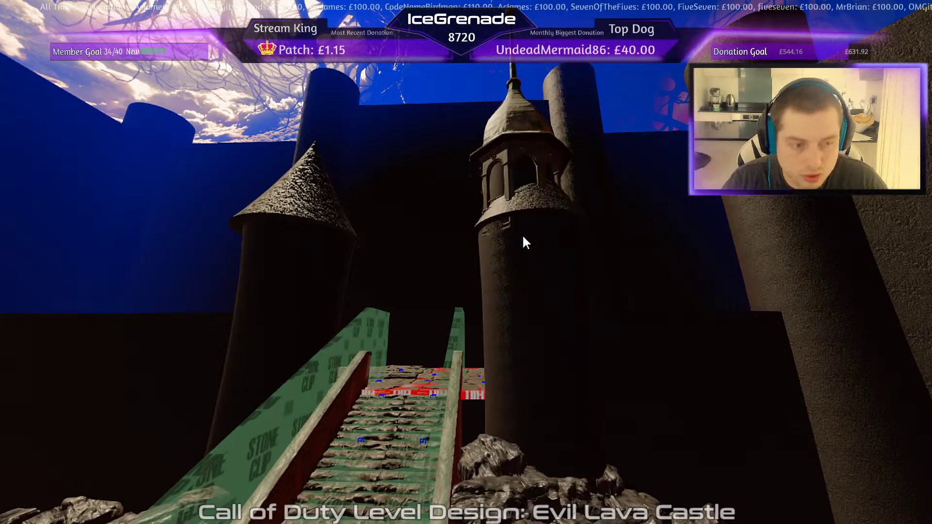
{"action": "left_click", "coordinate": [524, 178], "text": "shift"}
{"action": "key", "text": "BackSpace"}
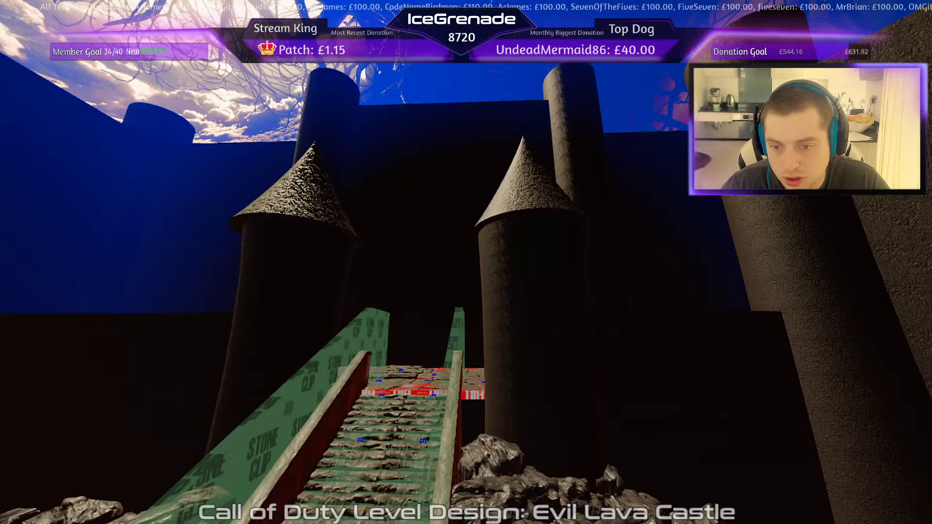
- Try a rectangular framed model against the castle wall behind the stair landing, and delete it again
{"action": "key", "text": "w"}
{"action": "mouse_move", "coordinate": [398, 444]}
{"action": "right_mouse_down"}
{"action": "mouse_move", "coordinate": [401, 481]}
{"action": "mouse_move", "coordinate": [391, 471]}
{"action": "mouse_move", "coordinate": [397, 460]}
{"action": "right_mouse_up"}
{"action": "left_click_drag", "start_coordinate": [272, 523], "coordinate": [421, 335]}
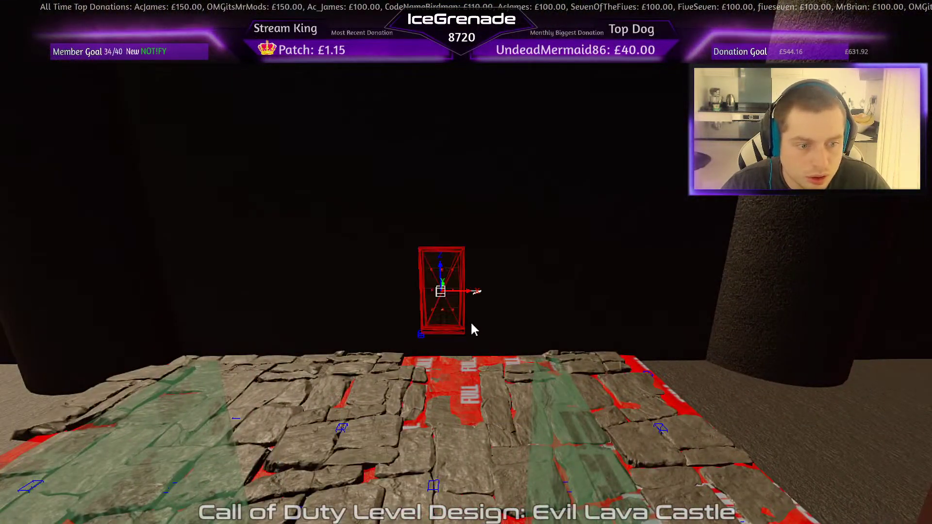
{"action": "key", "text": "BackSpace"}
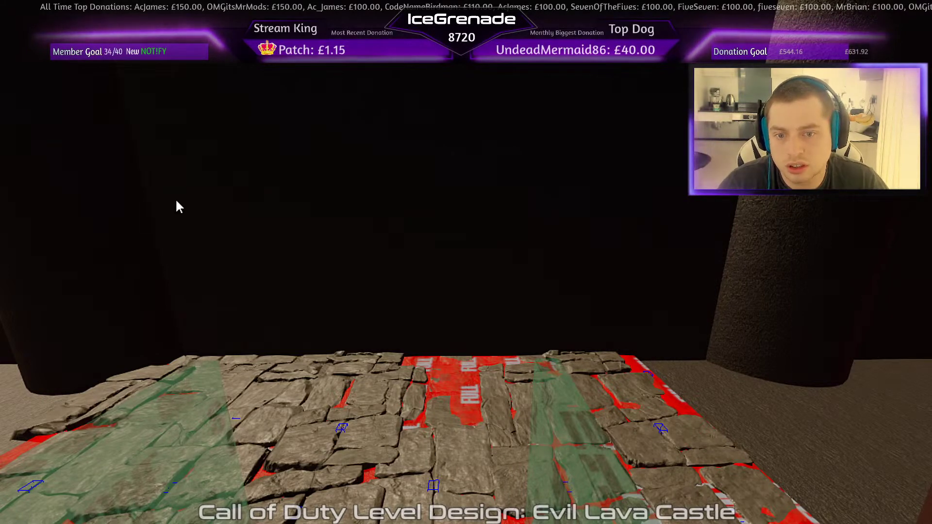
{"action": "scroll", "coordinate": [357, 231], "scroll_direction": "up", "scroll_amount": 3}
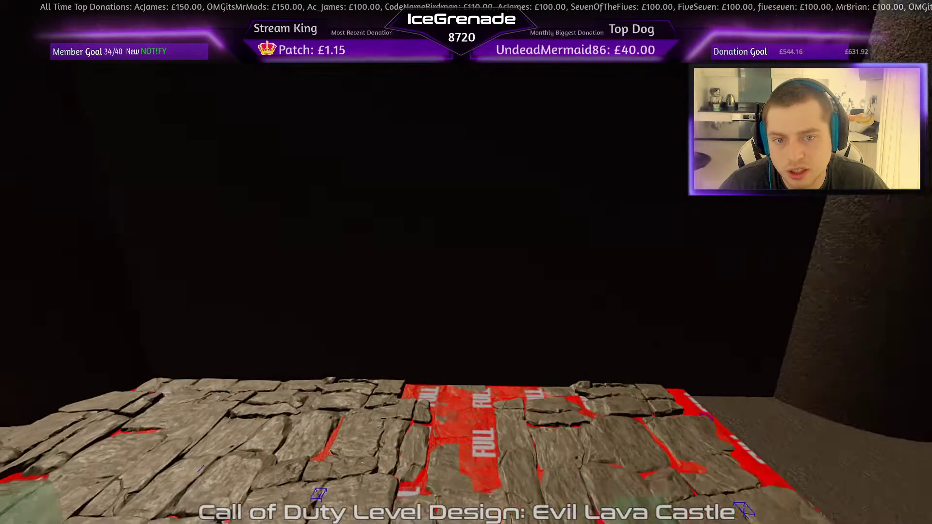
{"action": "scroll", "coordinate": [1, 122], "scroll_direction": "down", "scroll_amount": 1}
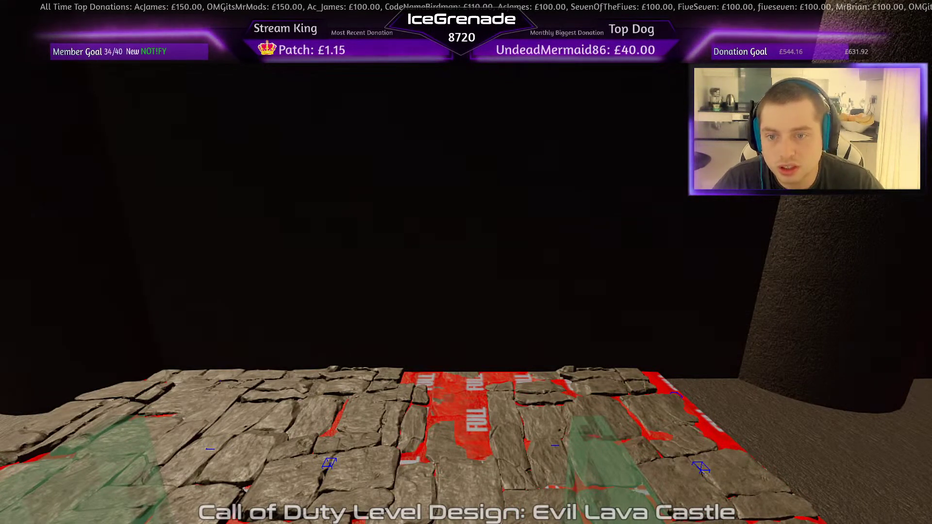
{"action": "right_click_drag", "start_coordinate": [325, 206], "coordinate": [565, 201]}
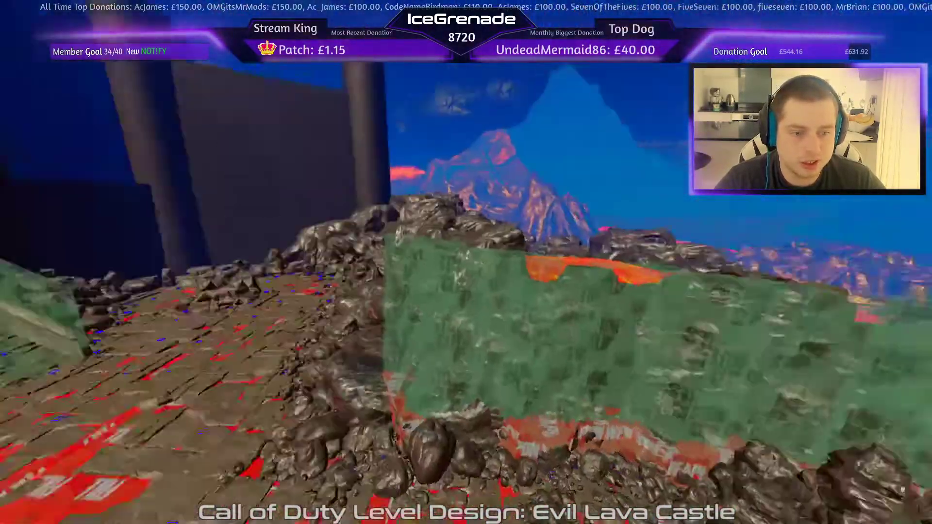
{"action": "right_click_drag", "start_coordinate": [335, 249], "coordinate": [304, 246]}
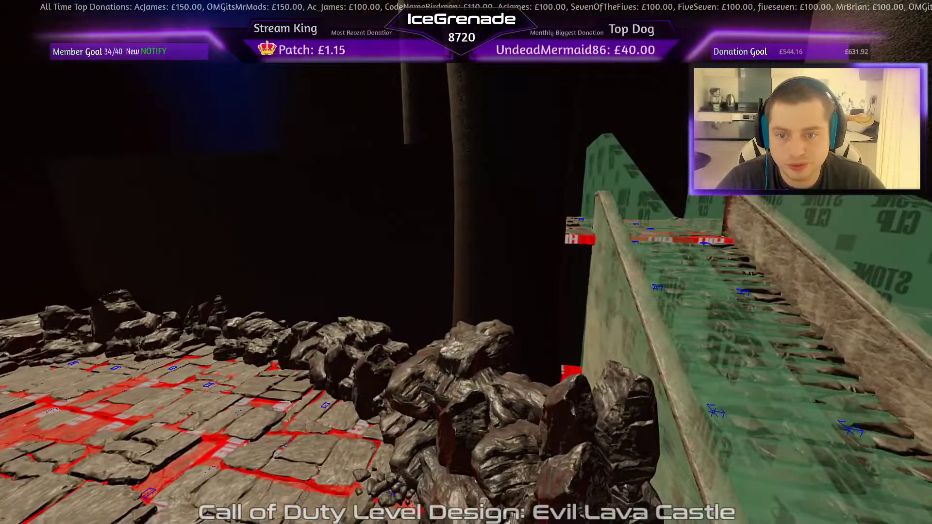
{"action": "left_click_drag", "start_coordinate": [170, 523], "coordinate": [132, 426]}
{"action": "right_click_drag", "start_coordinate": [231, 483], "coordinate": [194, 485]}
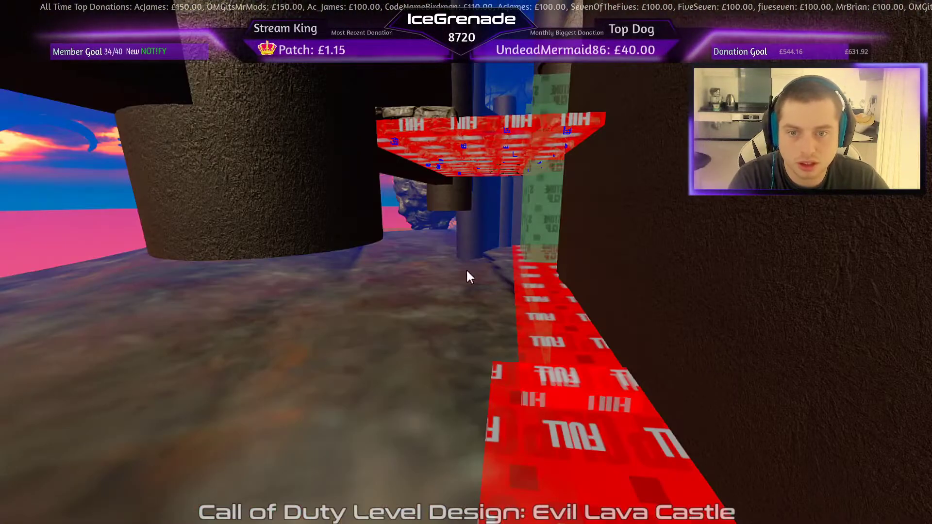
{"action": "mouse_move", "coordinate": [533, 289]}
{"action": "right_mouse_down"}
{"action": "mouse_move", "coordinate": [524, 287]}
{"action": "mouse_move", "coordinate": [533, 289]}
{"action": "right_mouse_up"}
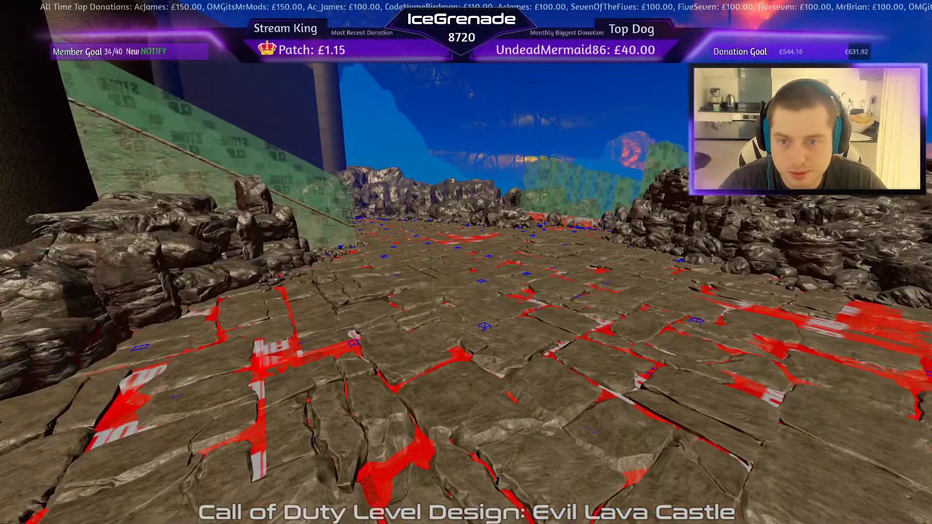
- Place the stone brick edge model on the courtyard floor and raise it above the paving
{"action": "key", "text": "ctrl+v"}
{"action": "mouse_move", "coordinate": [439, 413]}
{"action": "right_mouse_down"}
{"action": "mouse_move", "coordinate": [447, 409]}
{"action": "mouse_move", "coordinate": [453, 422]}
{"action": "right_mouse_up"}
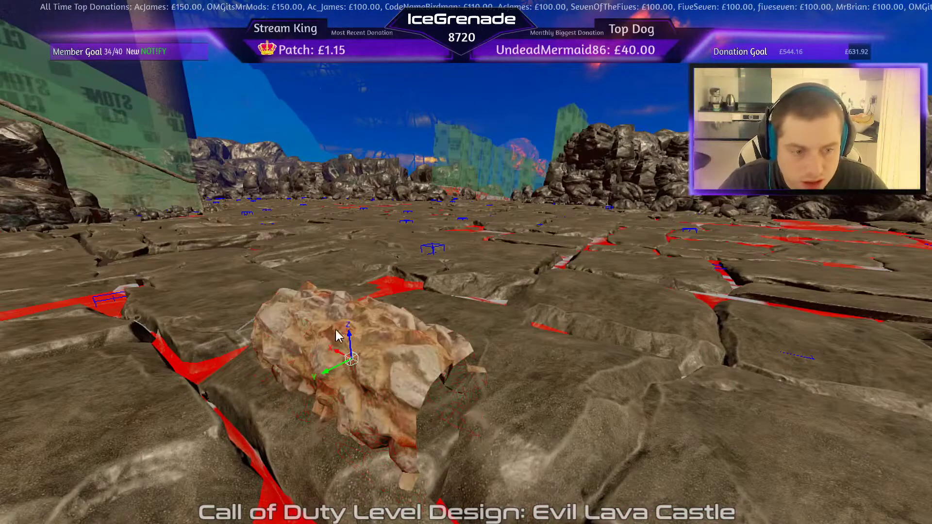
{"action": "left_click_drag", "start_coordinate": [351, 336], "coordinate": [358, 250]}
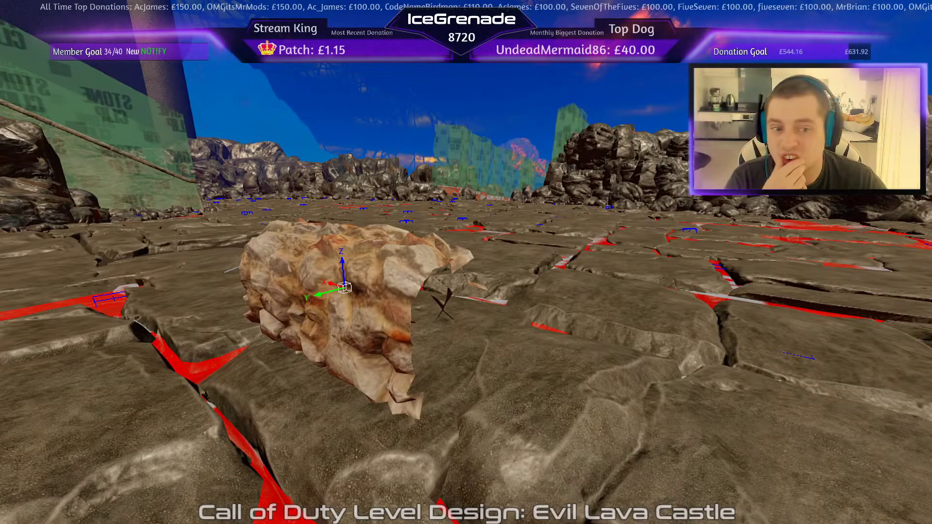
- Examine the castle entrance from several angles, covering the stairs, cone-roofed pillars, landing and side walls
{"action": "right_click_drag", "start_coordinate": [248, 268], "coordinate": [311, 263]}
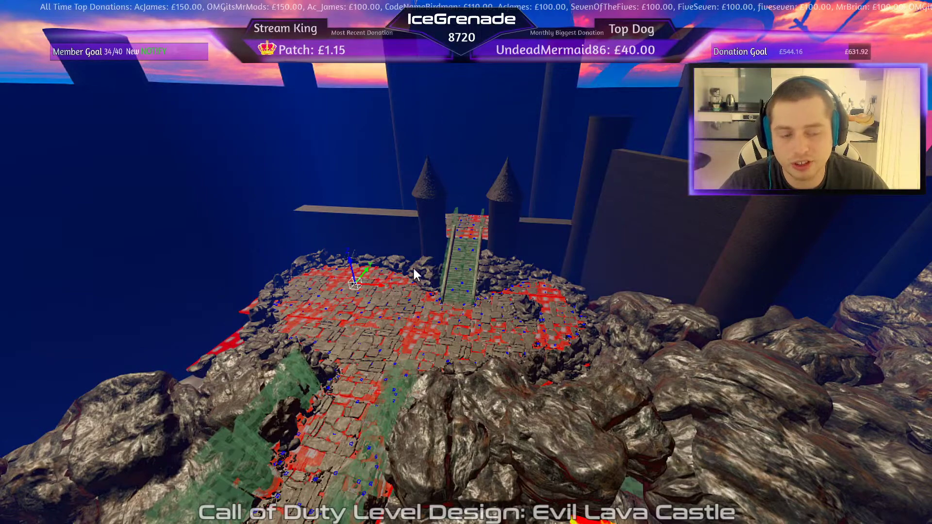
{"action": "right_click_drag", "start_coordinate": [485, 373], "coordinate": [441, 267]}
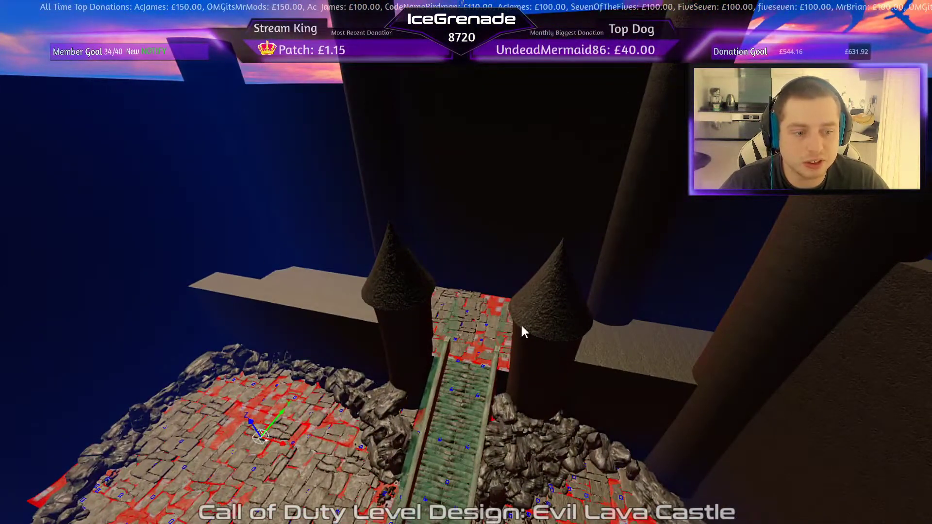
{"action": "right_click_drag", "start_coordinate": [567, 404], "coordinate": [434, 270]}
{"action": "right_click_drag", "start_coordinate": [367, 206], "coordinate": [521, 185]}
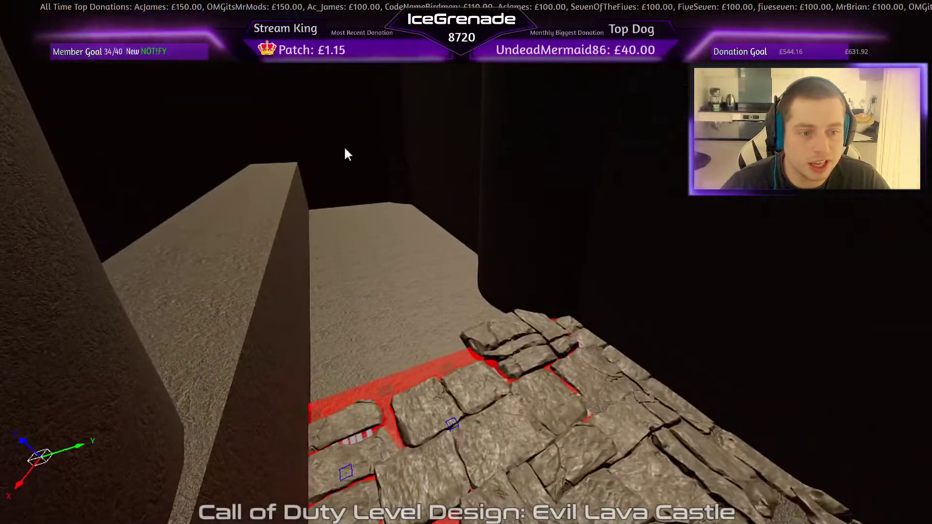
{"action": "right_click_drag", "start_coordinate": [345, 149], "coordinate": [476, 223]}
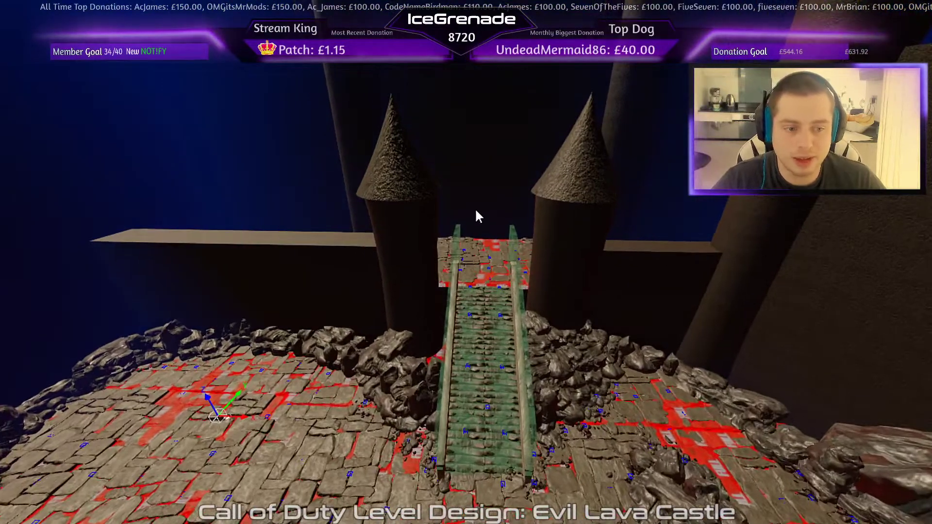
{"action": "right_click_drag", "start_coordinate": [507, 269], "coordinate": [493, 268]}
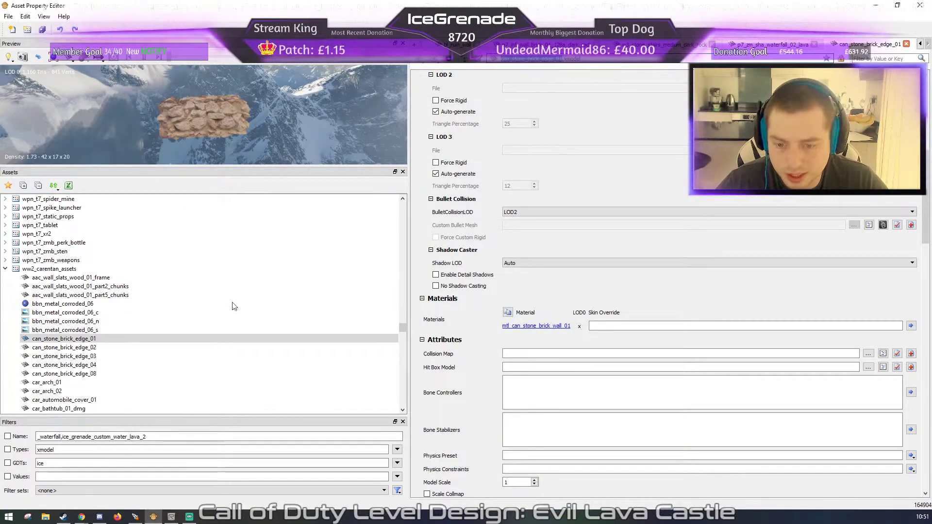
- Switch to the Asset Property Editor, filter the assets by the name can_stone_brick, and preview edge models 02 to 08
{"action": "left_click_drag", "start_coordinate": [149, 438], "coordinate": [125, 395]}
{"action": "type", "text": "can_stone_brick_edge_01"}
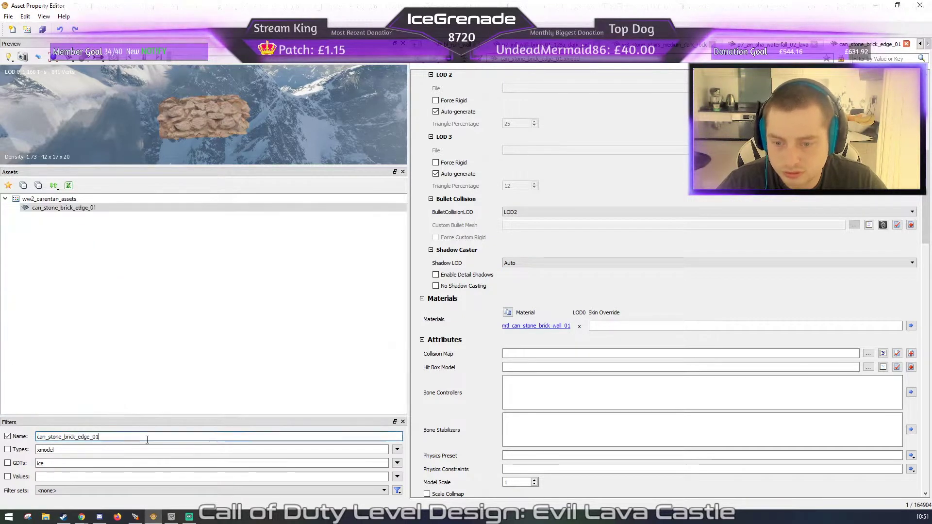
{"action": "left_click_drag", "start_coordinate": [124, 437], "coordinate": [76, 437]}
{"action": "key", "text": "BackSpace"}
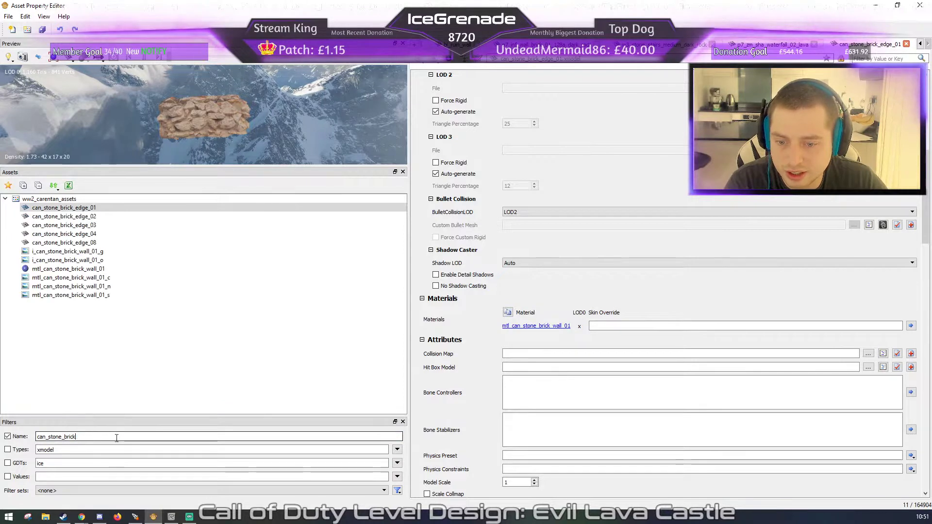
{"action": "left_click", "coordinate": [81, 217]}
{"action": "left_click", "coordinate": [81, 225]}
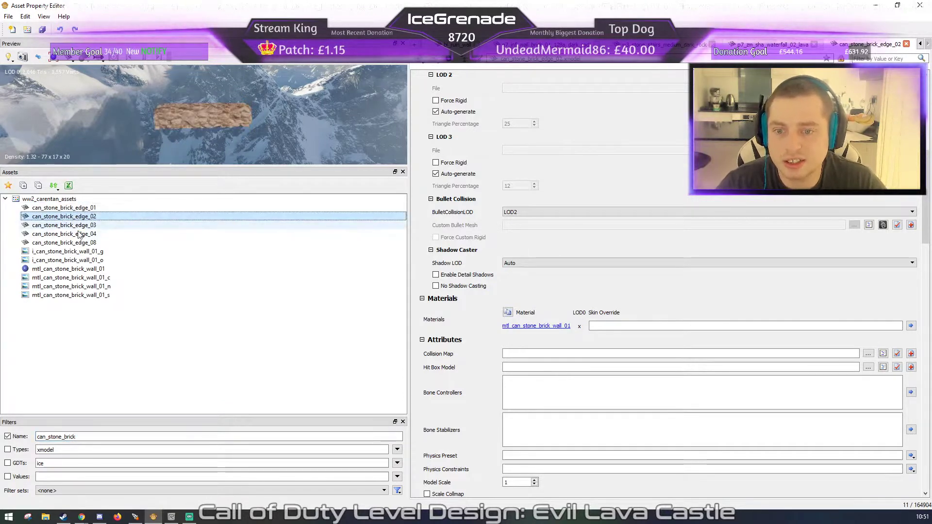
{"action": "left_click", "coordinate": [81, 233]}
{"action": "left_click", "coordinate": [80, 242]}
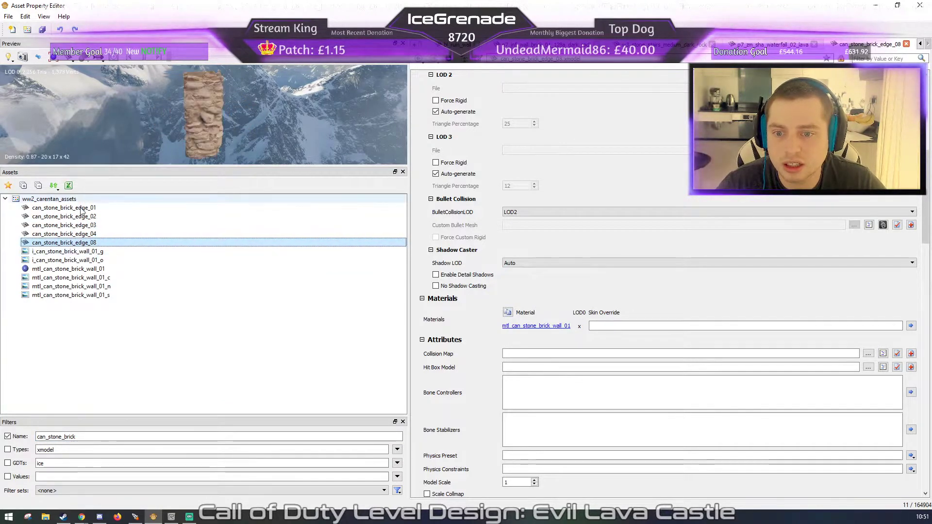
- Duplicate the can_stone_brick_edge_01 model as can_stone_brick_edge_01_dark_rock
{"action": "left_click", "coordinate": [80, 208]}
{"action": "right_click", "coordinate": [81, 207]}
{"action": "left_click", "coordinate": [133, 253]}
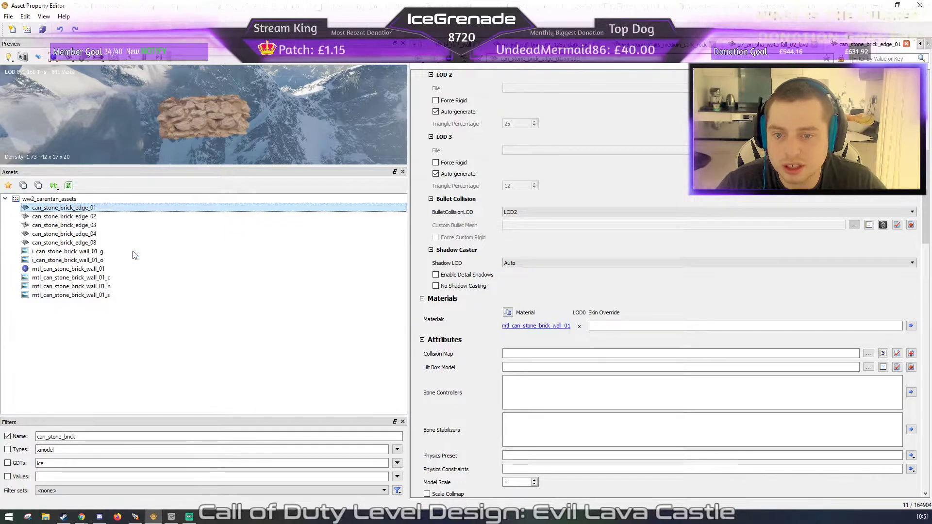
{"action": "type", "text": "_dark_rock"}
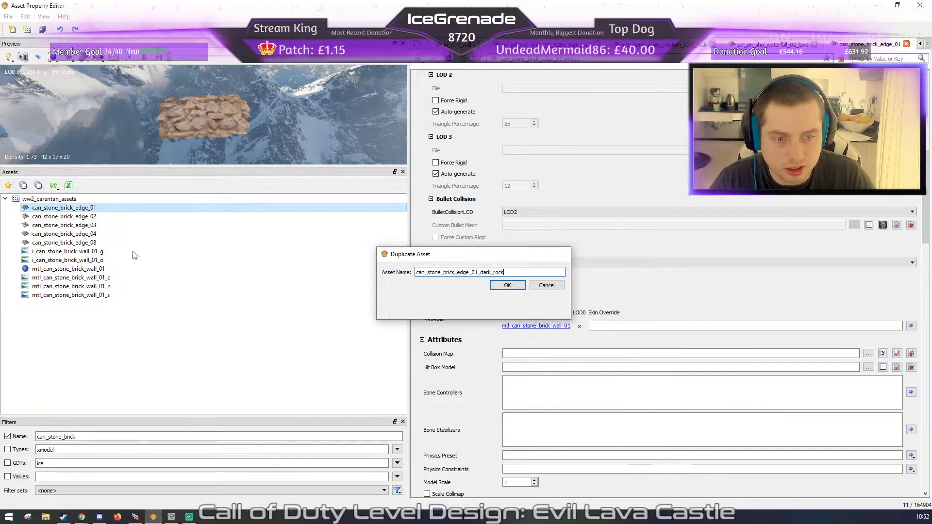
{"action": "key", "text": "Return"}
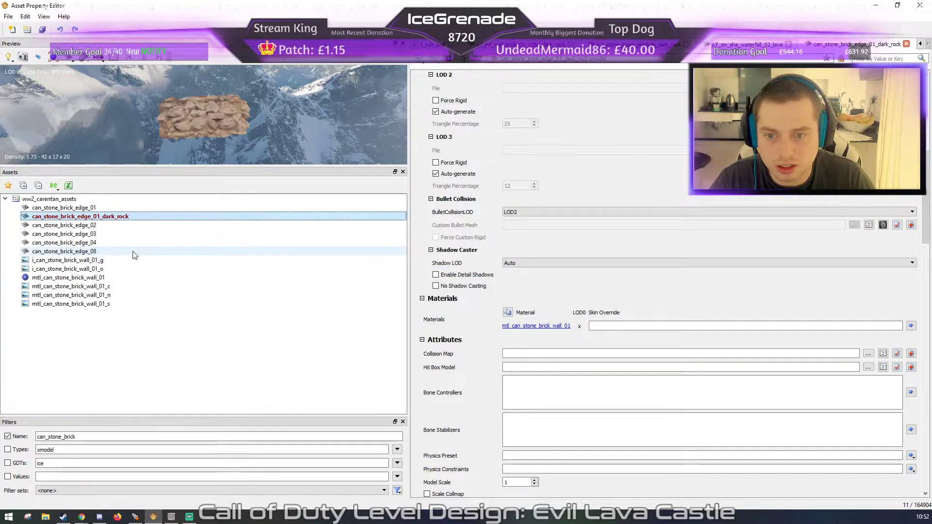
- Duplicate can_stone_brick_edge_02 as can_stone_brick_edge_02_dark_rock, and copy the _dark_rock suffix for reuse
{"action": "left_click", "coordinate": [80, 227]}
{"action": "right_click", "coordinate": [80, 228]}
{"action": "left_click", "coordinate": [146, 271]}
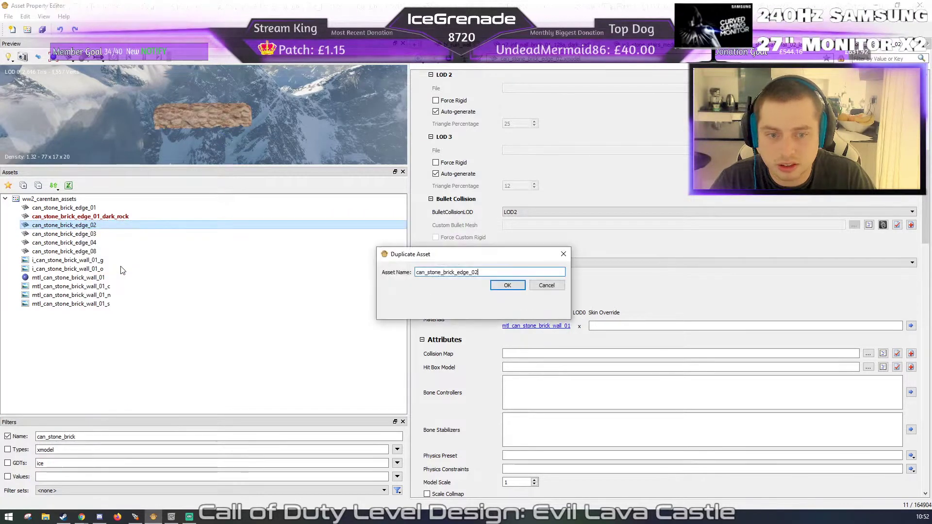
{"action": "type", "text": "_dark"}
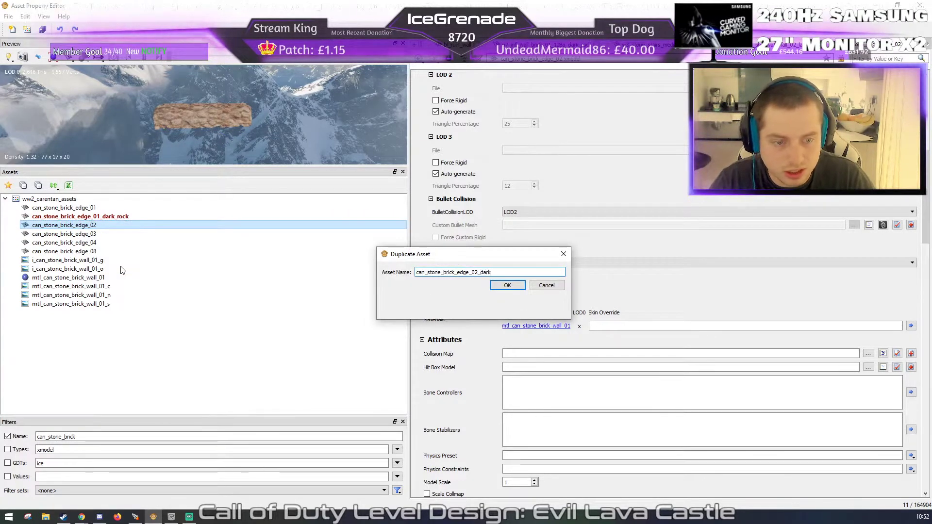
{"action": "key", "text": "shift+Left"}
{"action": "key", "text": "shift+Left"}
{"action": "key", "text": "shift+Left"}
{"action": "key", "text": "shift+Left"}
{"action": "key", "text": "shift+Left"}
{"action": "key", "text": "shift+Left"}
{"action": "key", "text": "shift+Left"}
{"action": "key", "text": "shift+Left"}
{"action": "key", "text": "shift+Left"}
{"action": "key", "text": "shift+Left"}
{"action": "key", "text": "ctrl+c"}
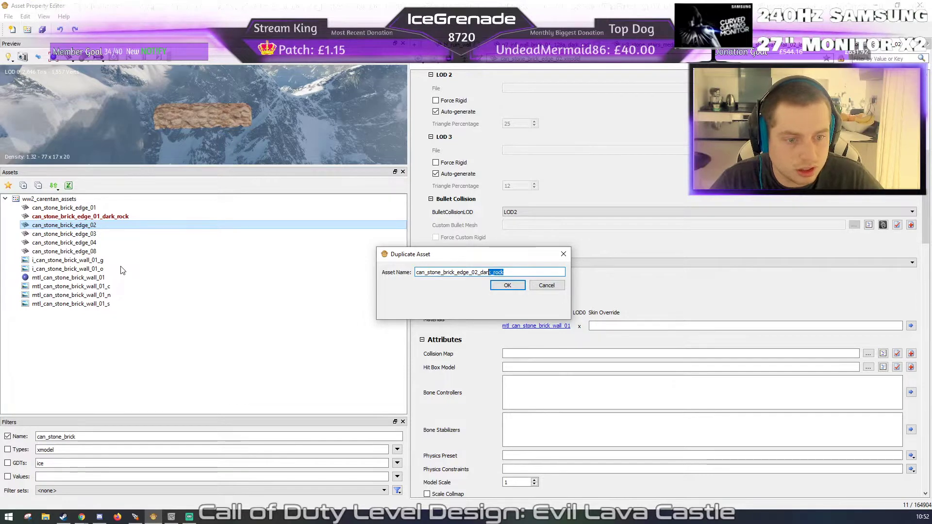
{"action": "key", "text": "Return"}
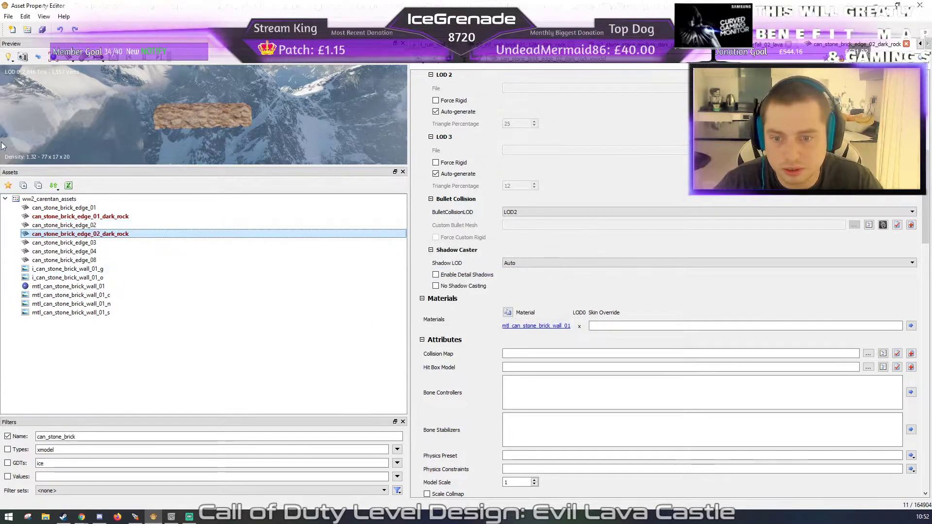
- Duplicate can_stone_brick_edge_03 as can_stone_brick_edge_03_dark_rock
{"action": "left_click", "coordinate": [117, 242]}
{"action": "right_click", "coordinate": [116, 243]}
{"action": "left_click", "coordinate": [150, 283]}
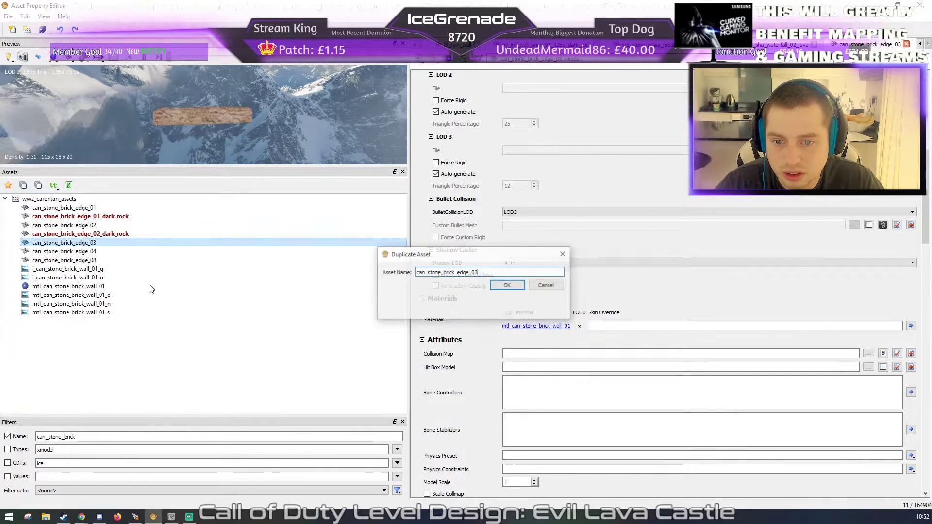
{"action": "key", "text": "End"}
{"action": "key", "text": "ctrl+v"}
{"action": "key", "text": "Return"}
- Duplicate can_stone_brick_edge_04 as can_stone_brick_edge_04_dark_rock
{"action": "left_click", "coordinate": [145, 260]}
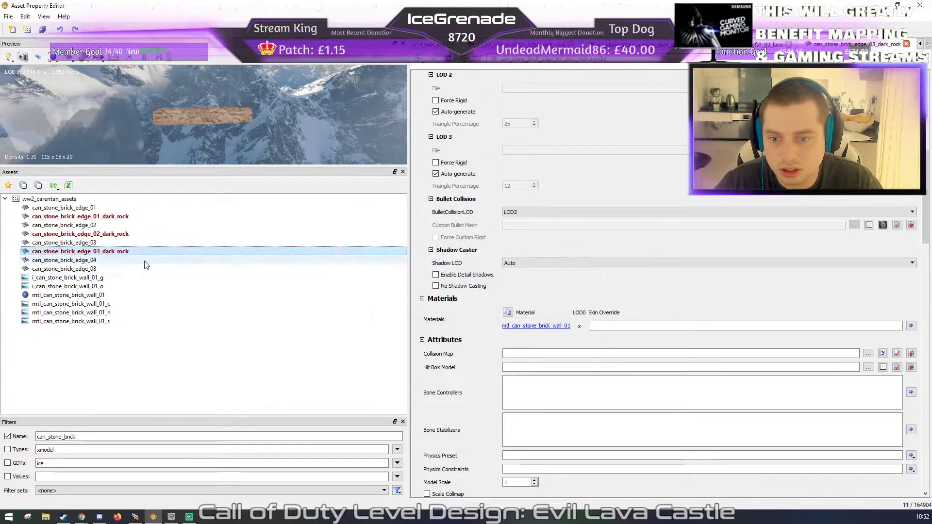
{"action": "right_click", "coordinate": [145, 261]}
{"action": "left_click", "coordinate": [172, 304]}
{"action": "key", "text": "End"}
{"action": "key", "text": "ctrl+v"}
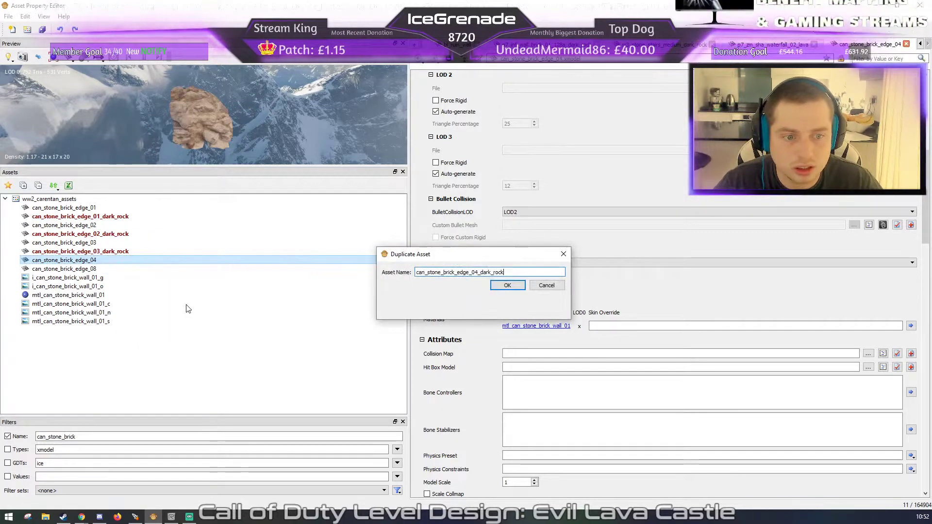
{"action": "key", "text": "Return"}
- Duplicate can_stone_brick_edge_08 as can_stone_brick_edge_08_dark_rock
{"action": "right_click", "coordinate": [127, 277]}
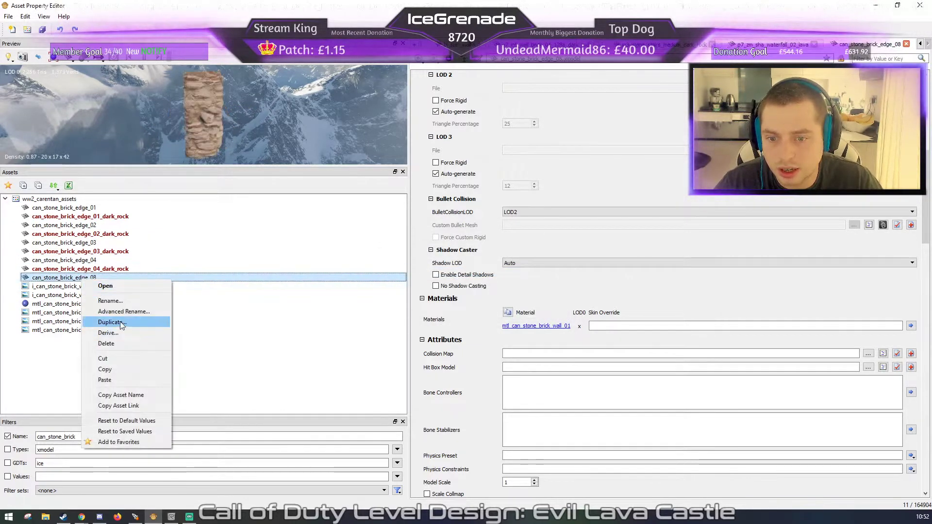
{"action": "left_click", "coordinate": [145, 322]}
{"action": "key", "text": "End"}
{"action": "key", "text": "ctrl+v"}
{"action": "key", "text": "Return"}
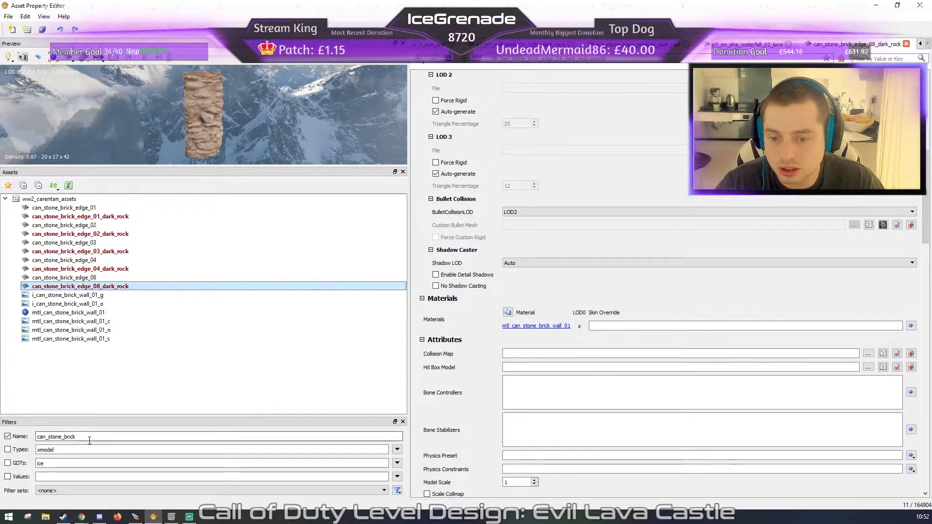
- Filter the assets by dark_rock and copy the skin override t7_rock_sgen_rough_01_dark from p7_inf_wall_brick_01_128a_dark_rock
{"action": "double_click", "coordinate": [63, 436]}
{"action": "type", "text": "d"}
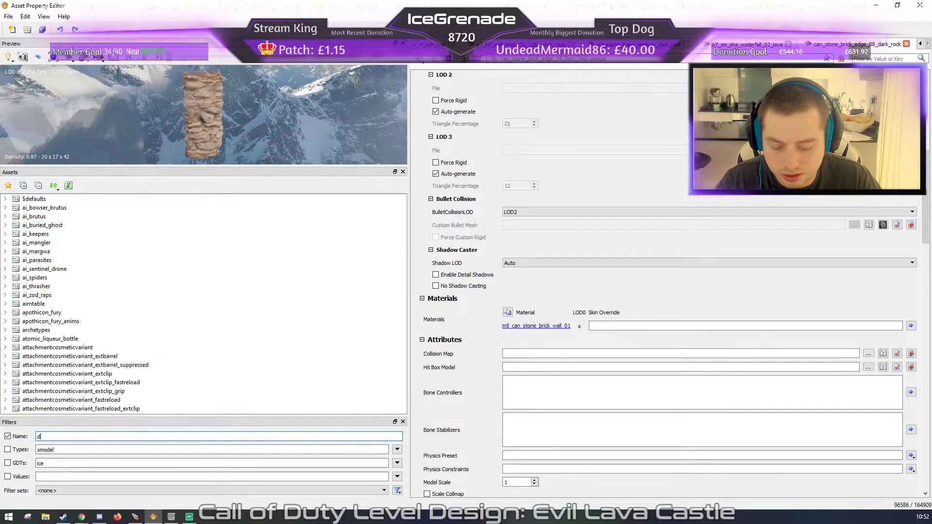
{"action": "type", "text": "ark_rock"}
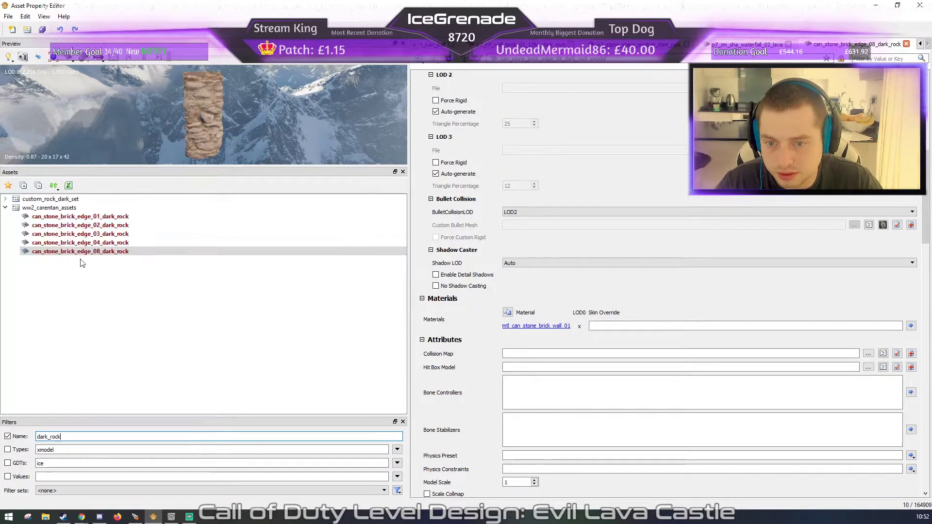
{"action": "left_click", "coordinate": [5, 199]}
{"action": "left_click", "coordinate": [65, 225]}
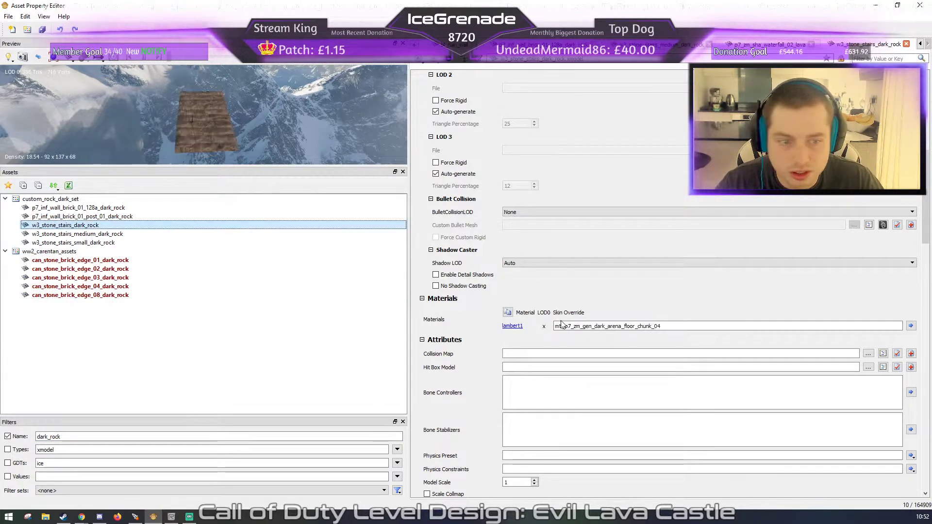
{"action": "key", "text": "Up"}
{"action": "key", "text": "Up"}
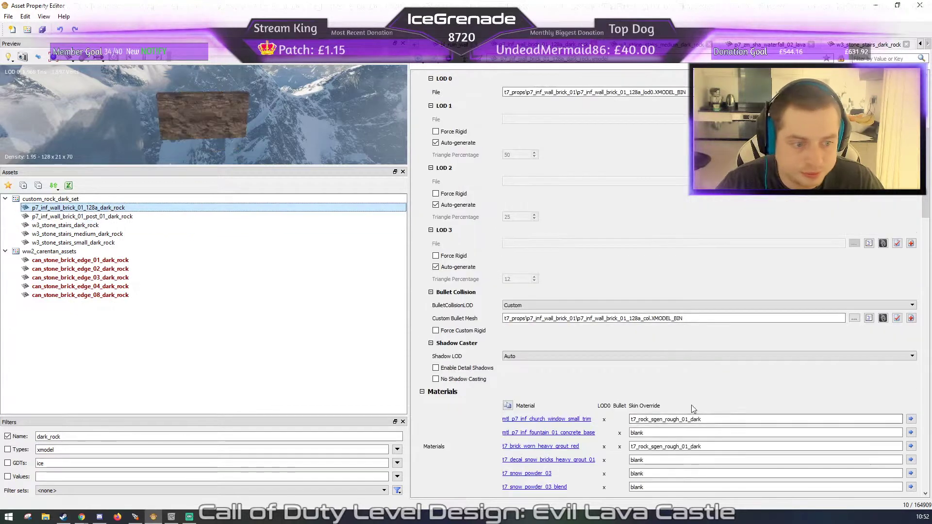
{"action": "double_click", "coordinate": [689, 418]}
{"action": "key", "text": "ctrl+c"}
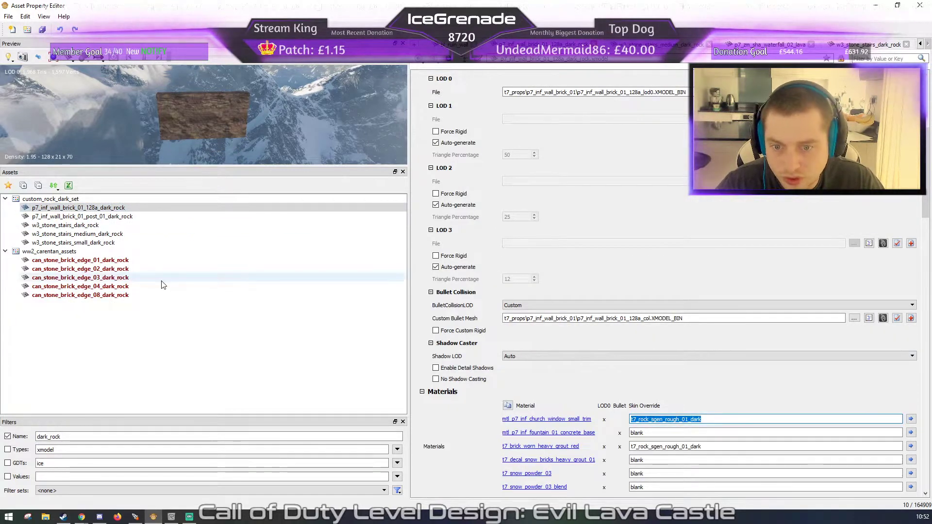
- Set the skin override of can_stone_brick_edge_01_dark_rock and can_stone_brick_edge_02_dark_rock to t7_rock_sgen_rough_01_dark
{"action": "left_click", "coordinate": [149, 261]}
{"action": "left_click", "coordinate": [639, 326]}
{"action": "key", "text": "ctrl+v"}
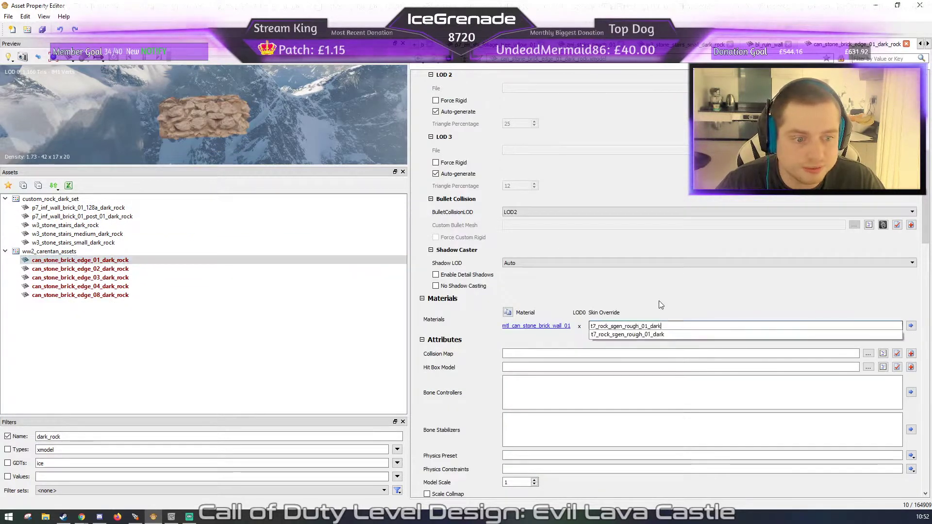
{"action": "key", "text": "Return"}
{"action": "left_click", "coordinate": [112, 269]}
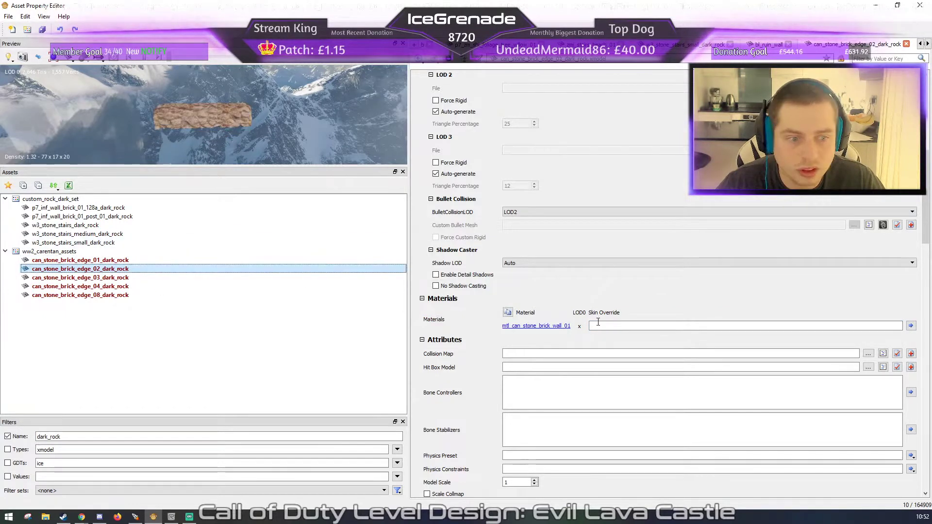
{"action": "left_click", "coordinate": [598, 321]}
{"action": "key", "text": "ctrl+v"}
{"action": "key", "text": "Return"}
- Set the skin override of can_stone_brick_edge_03_dark_rock and can_stone_brick_edge_04_dark_rock to t7_rock_sgen_rough_01_dark
{"action": "left_click", "coordinate": [136, 280]}
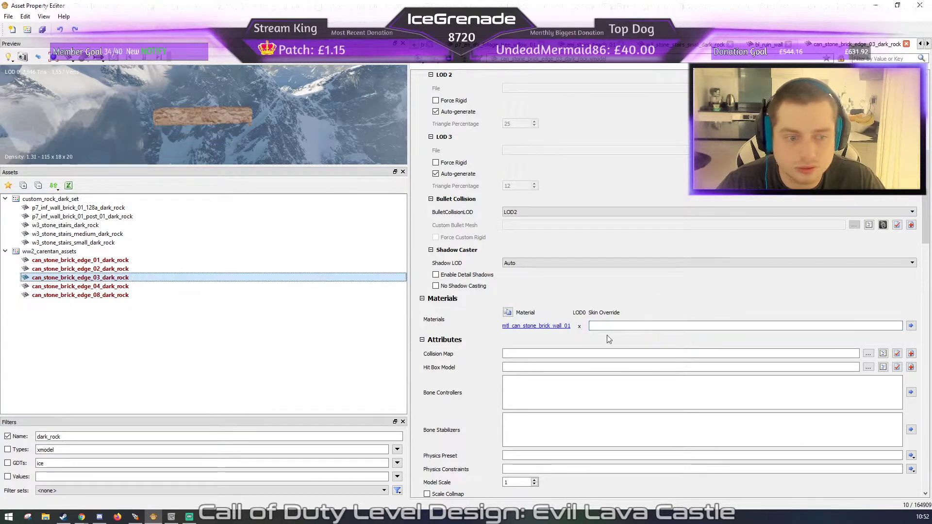
{"action": "left_click", "coordinate": [606, 325]}
{"action": "key", "text": "ctrl+v"}
{"action": "key", "text": "Return"}
{"action": "left_click", "coordinate": [150, 286]}
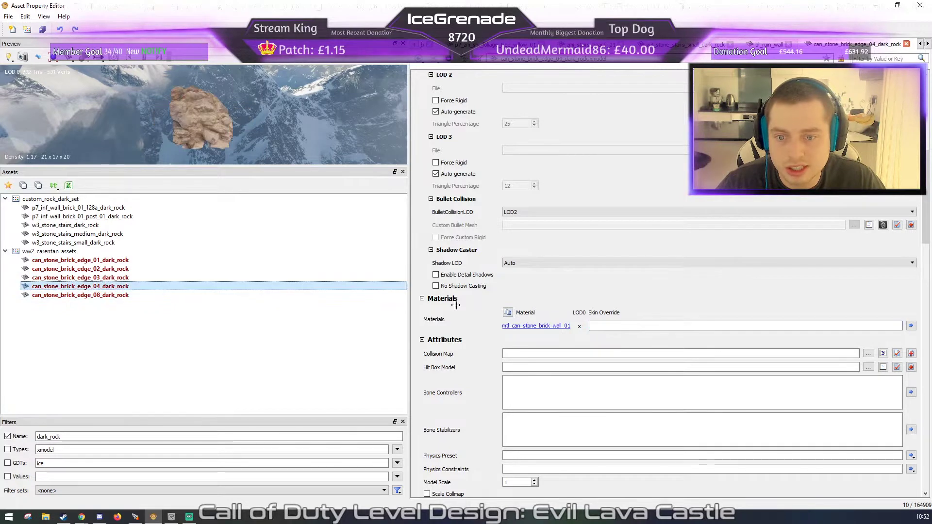
{"action": "left_click", "coordinate": [612, 326]}
{"action": "key", "text": "ctrl+v"}
{"action": "key", "text": "Return"}
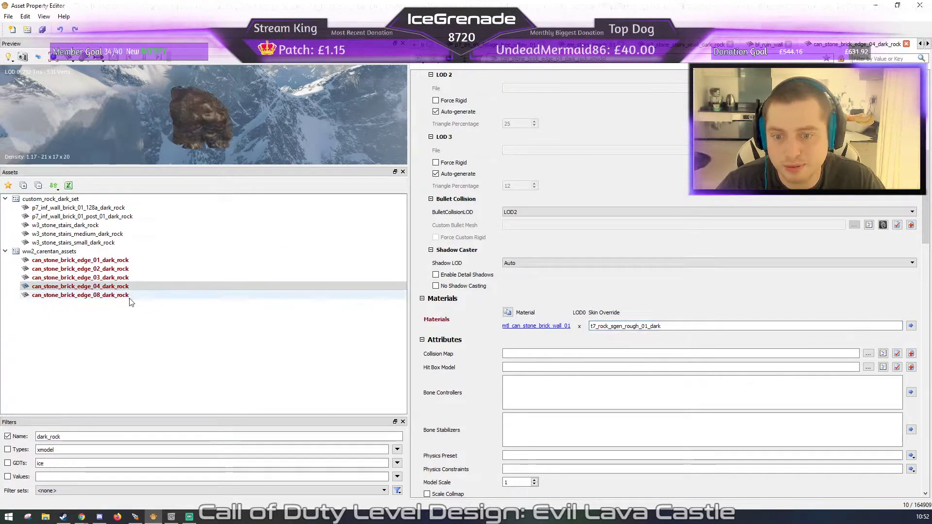
- Set the skin override of can_stone_brick_edge_08_dark_rock to t7_rock_sgen_rough_01_dark, and save all the asset changes
{"action": "left_click", "coordinate": [97, 295]}
{"action": "left_click", "coordinate": [650, 325]}
{"action": "key", "text": "ctrl+v"}
{"action": "key", "text": "Return"}
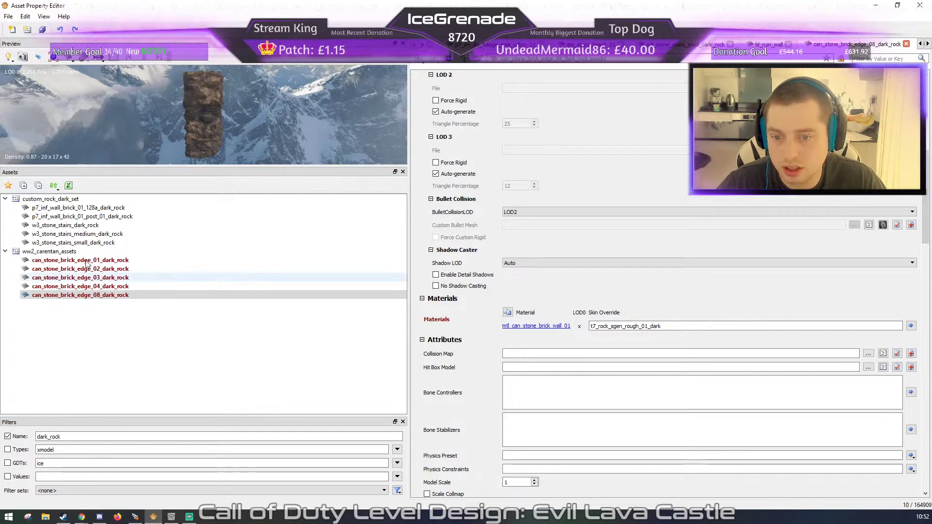
{"action": "key", "text": "ctrl+s"}
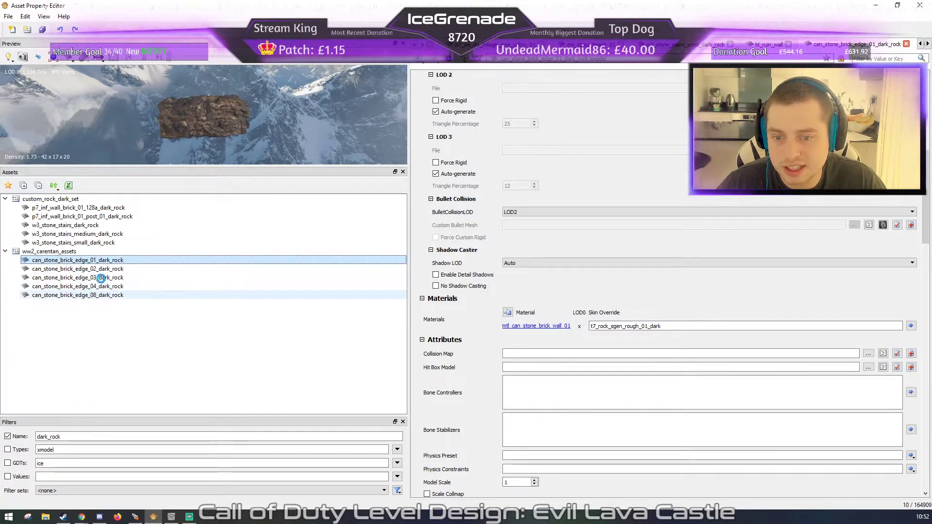
- Move the five can_stone_brick_edge dark_rock assets from ww2_carentan_assets to custom_rock_dark_set and save the changes
{"action": "left_click", "coordinate": [100, 295], "text": "shift"}
{"action": "right_click", "coordinate": [101, 276]}
{"action": "left_click", "coordinate": [140, 353]}
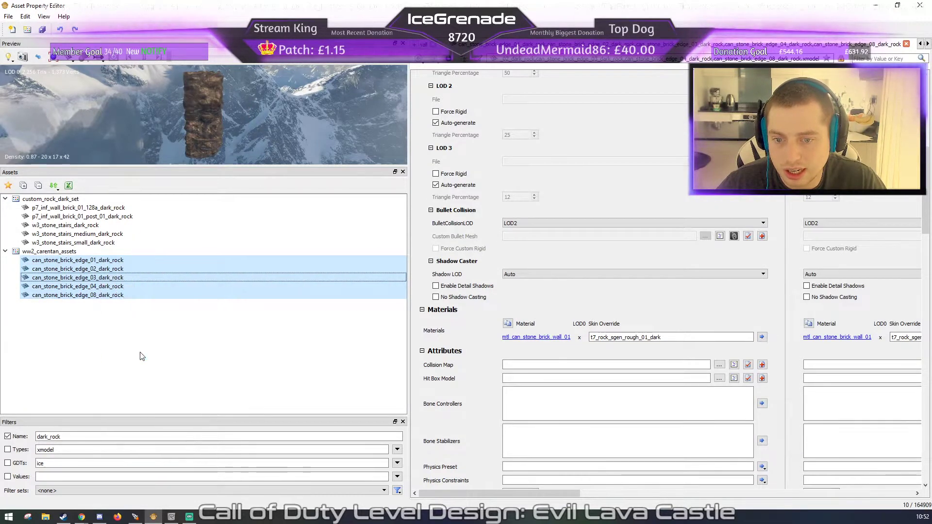
{"action": "left_click", "coordinate": [51, 199]}
{"action": "right_click", "coordinate": [51, 200]}
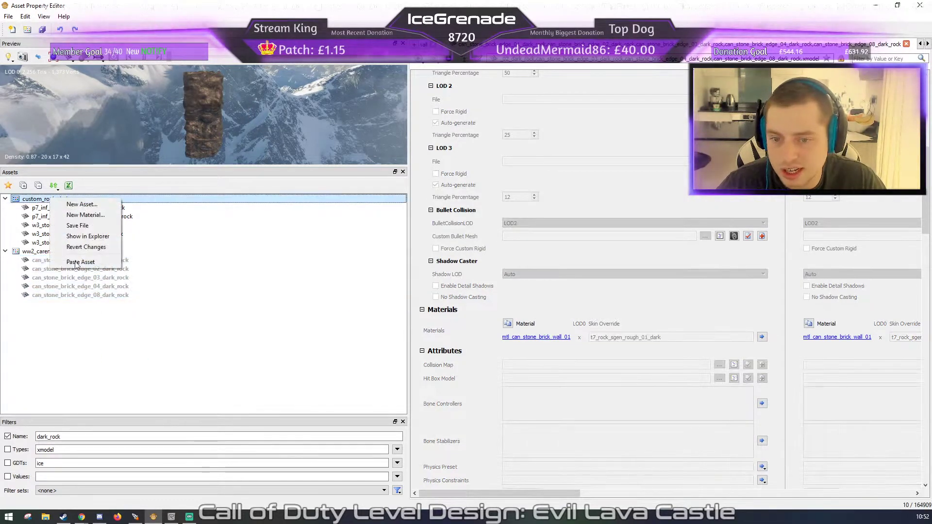
{"action": "left_click", "coordinate": [80, 266]}
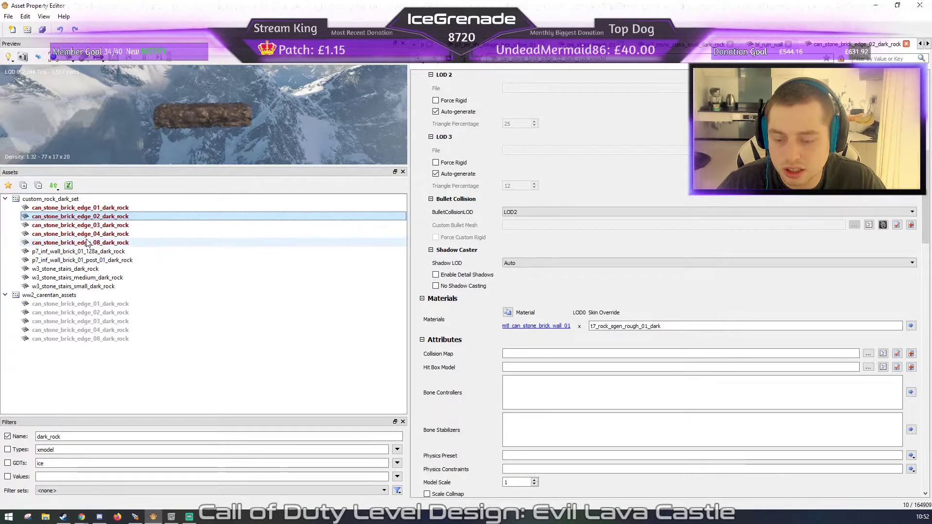
{"action": "key", "text": "ctrl+s"}
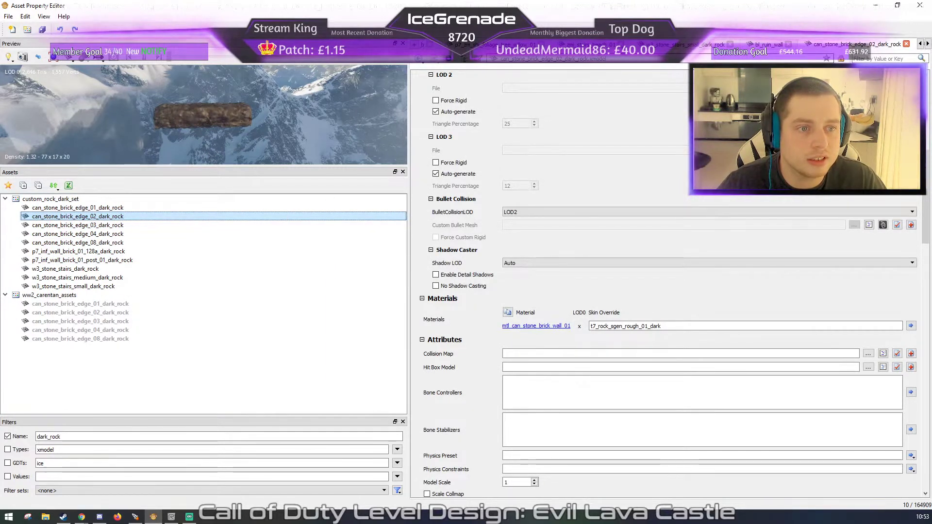
- Close the open asset pages and the Asset Property Editor, returning to the zm_ice_castle map in the Radiant level editor
{"action": "left_click", "coordinate": [621, 44]}
{"action": "left_click", "coordinate": [608, 44]}
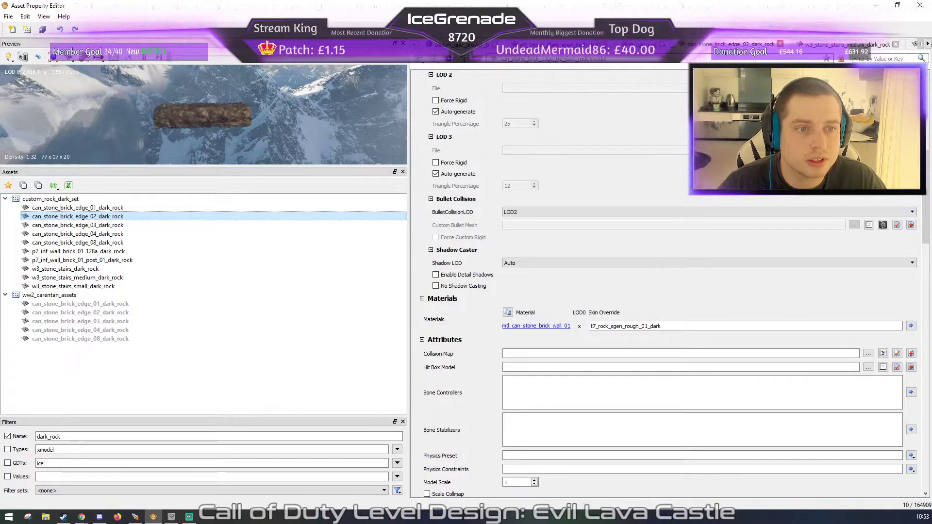
{"action": "left_click", "coordinate": [611, 44]}
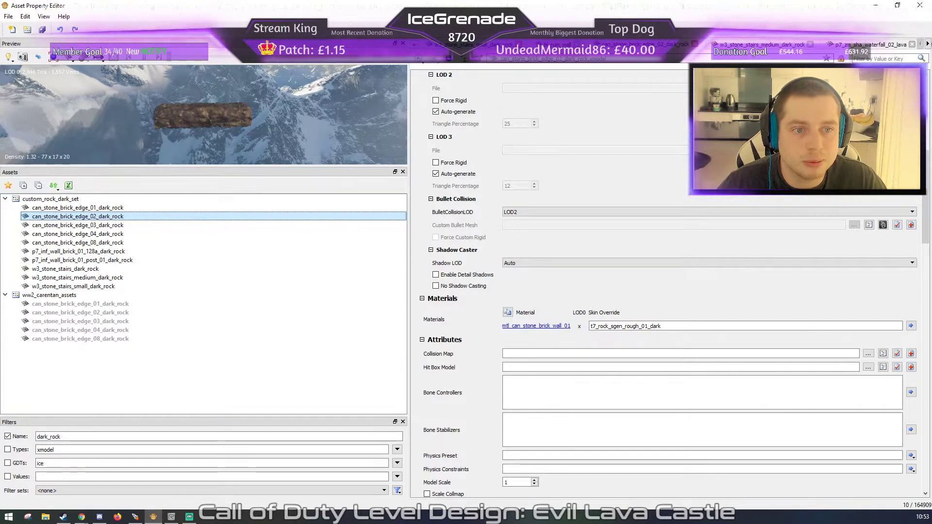
{"action": "left_click", "coordinate": [611, 44]}
{"action": "left_click", "coordinate": [468, 44]}
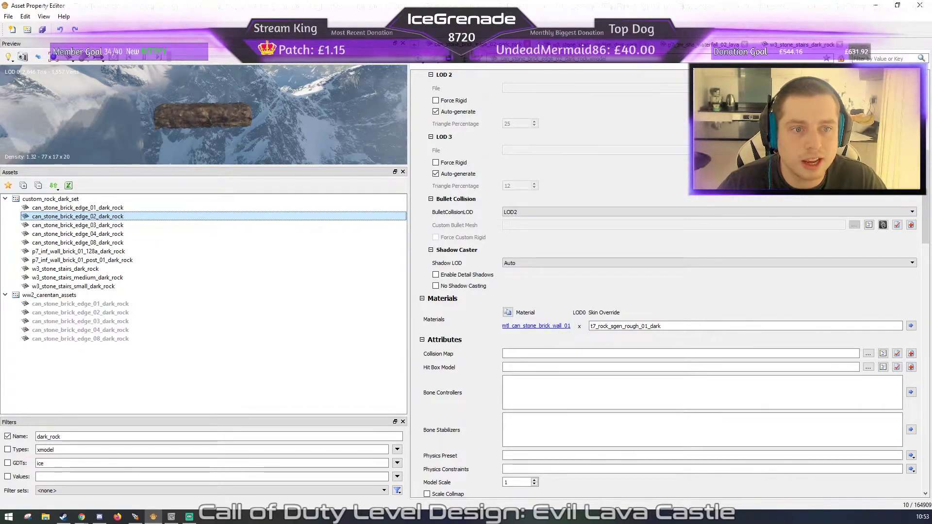
{"action": "left_click", "coordinate": [525, 44]}
{"action": "left_click", "coordinate": [525, 45]}
{"action": "left_click", "coordinate": [525, 44]}
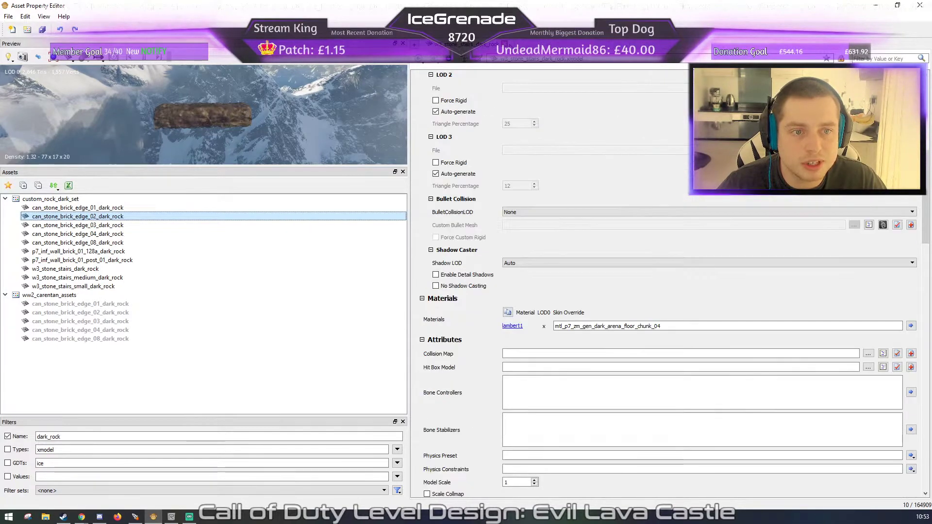
{"action": "left_click", "coordinate": [525, 44]}
{"action": "left_click", "coordinate": [919, 5]}
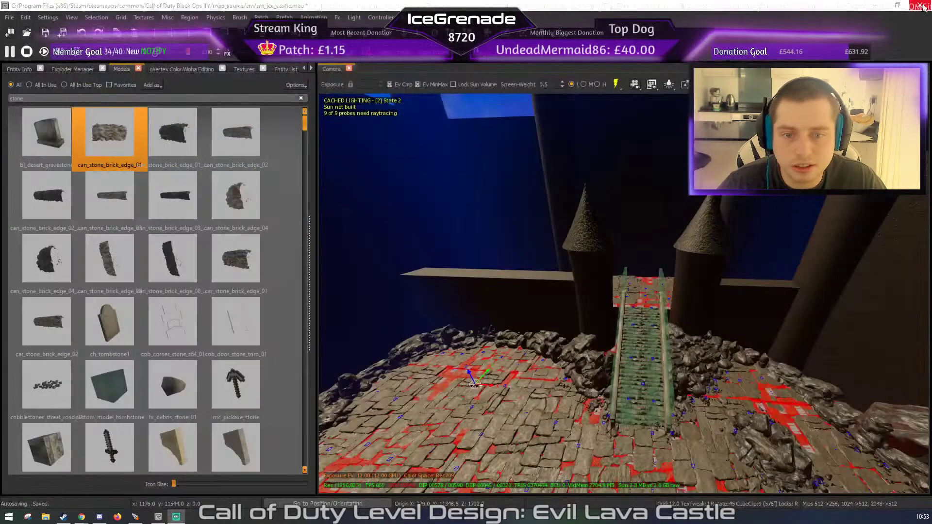
- Change the selected brick edge on the plaza floor to can_stone_brick_edge_01_dark_rock and set its modelscale to 3
{"action": "key", "text": "f"}
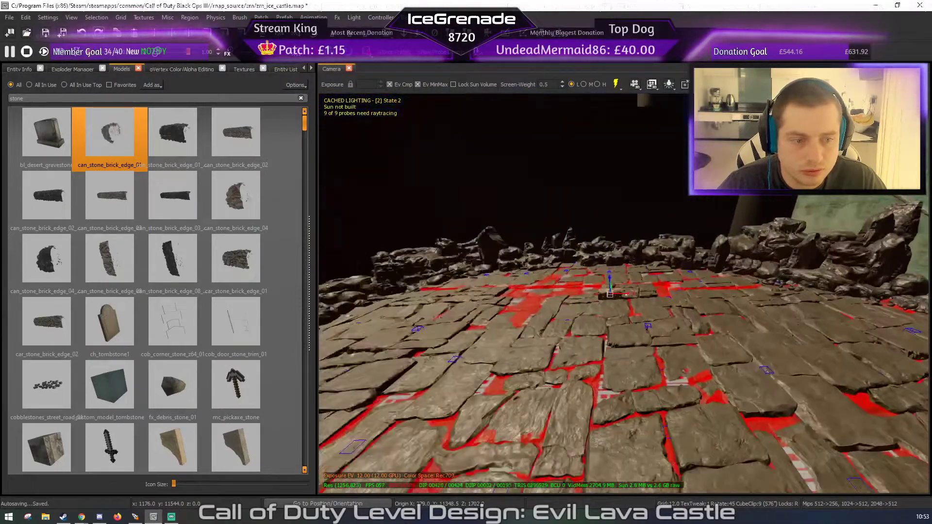
{"action": "right_click_drag", "start_coordinate": [597, 301], "coordinate": [630, 304]}
{"action": "double_click", "coordinate": [167, 132]}
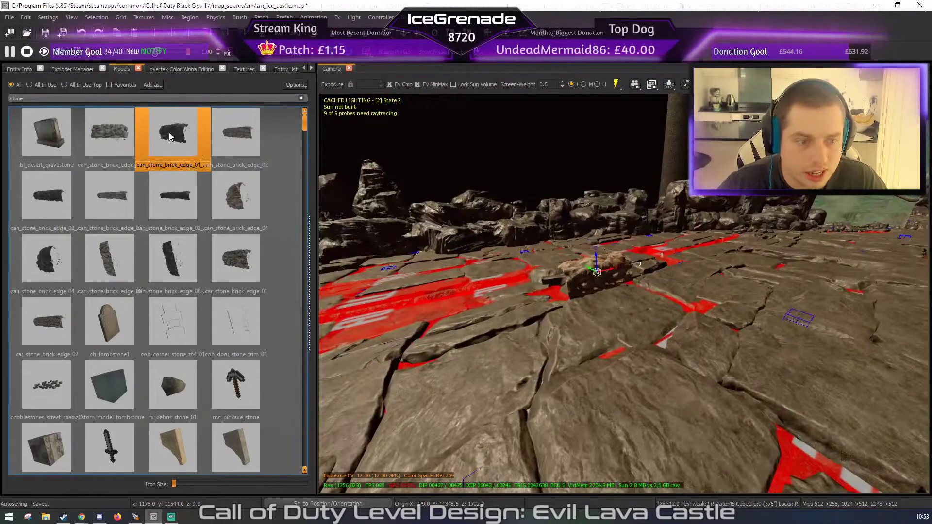
{"action": "mouse_move", "coordinate": [673, 274]}
{"action": "right_mouse_down"}
{"action": "mouse_move", "coordinate": [670, 257]}
{"action": "mouse_move", "coordinate": [661, 273]}
{"action": "right_mouse_up"}
{"action": "key", "text": "n"}
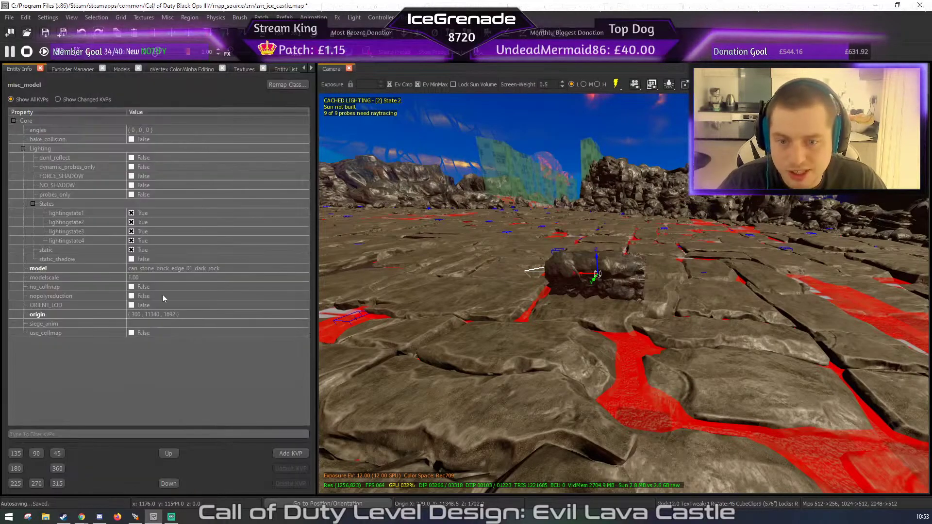
{"action": "left_click", "coordinate": [166, 278]}
{"action": "type", "text": "3"}
{"action": "key", "text": "Return"}
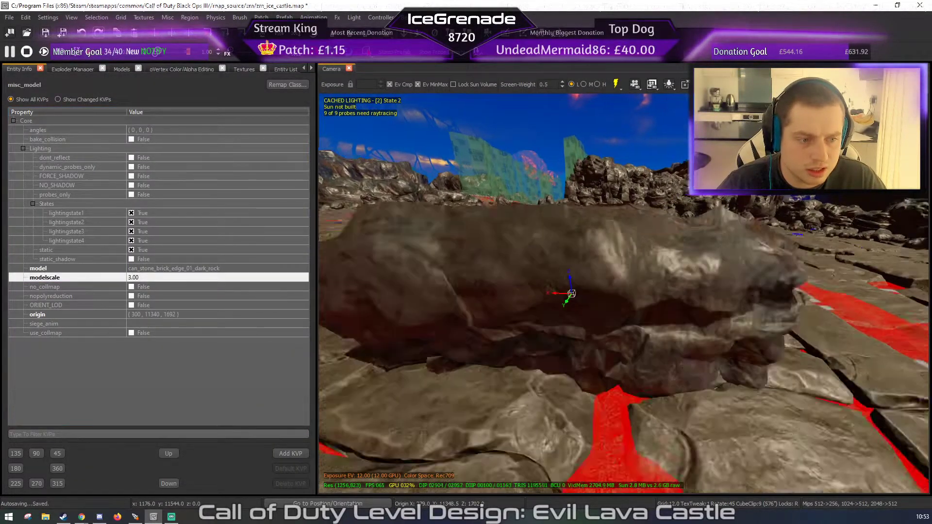
- Raise the enlarged rock edge model 12 units above the plaza floor
{"action": "right_click_drag", "start_coordinate": [626, 287], "coordinate": [613, 292]}
{"action": "key", "text": "KP_Add"}
{"action": "key", "text": "KP_Add"}
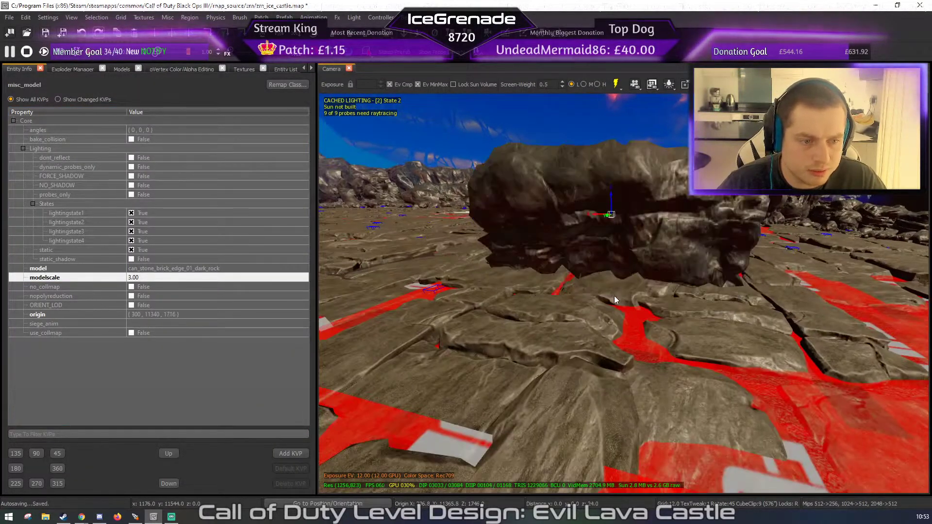
{"action": "key", "text": "KP_Subtract"}
- Swap the rock edge model for can_stone_brick_edge_02_dark_rock and inspect it from both sides
{"action": "key", "text": "m"}
{"action": "double_click", "coordinate": [59, 208]}
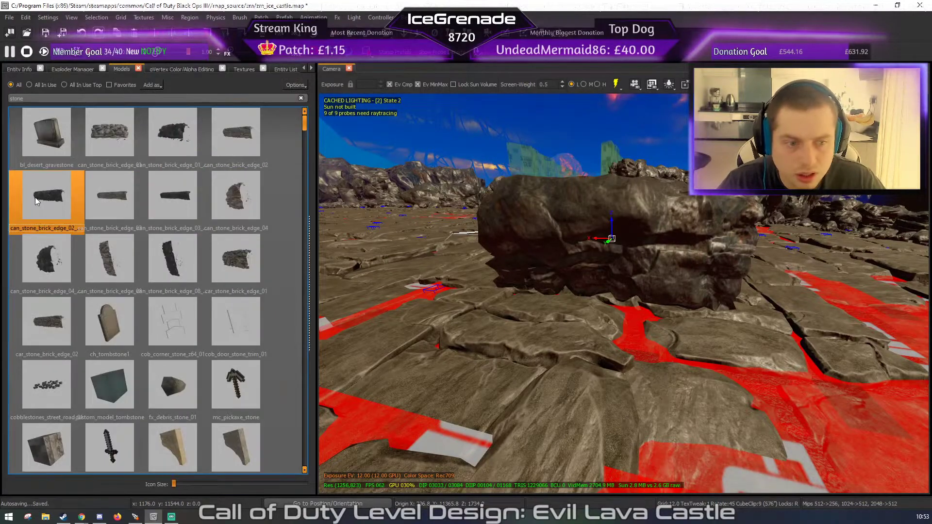
{"action": "right_click_drag", "start_coordinate": [634, 302], "coordinate": [665, 313]}
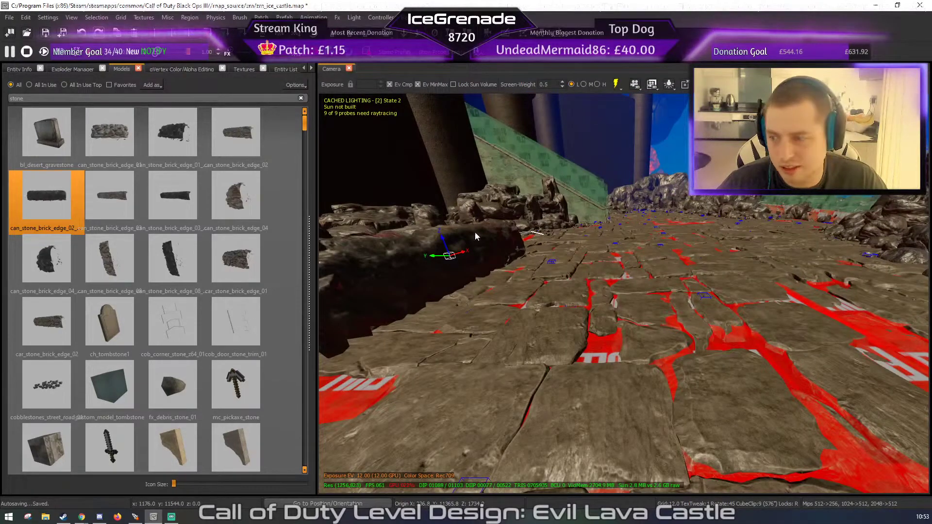
{"action": "right_click_drag", "start_coordinate": [480, 243], "coordinate": [426, 264]}
- Preview the other stone models and swap the rock edge for can_stone_brick_edge_08_dark_rock
{"action": "left_click", "coordinate": [177, 200]}
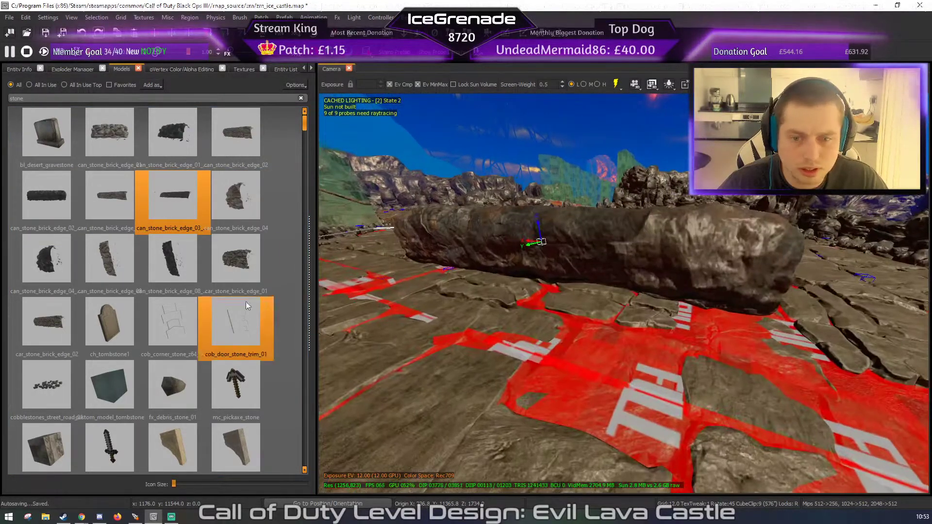
{"action": "left_click", "coordinate": [173, 258]}
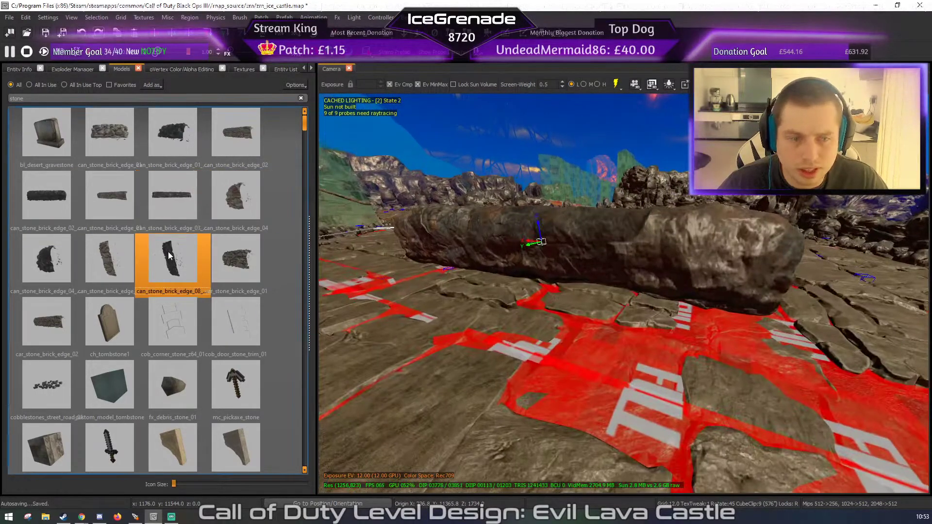
{"action": "right_click_drag", "start_coordinate": [437, 291], "coordinate": [485, 301]}
{"action": "left_click", "coordinate": [123, 292], "text": "ctrl"}
{"action": "left_click", "coordinate": [183, 337]}
- Delete the stone side walls running along both sides of the entrance stairs
{"action": "mouse_move", "coordinate": [623, 313]}
{"action": "right_mouse_down"}
{"action": "mouse_move", "coordinate": [674, 311]}
{"action": "mouse_move", "coordinate": [621, 313]}
{"action": "right_mouse_up"}
{"action": "left_click", "coordinate": [523, 238]}
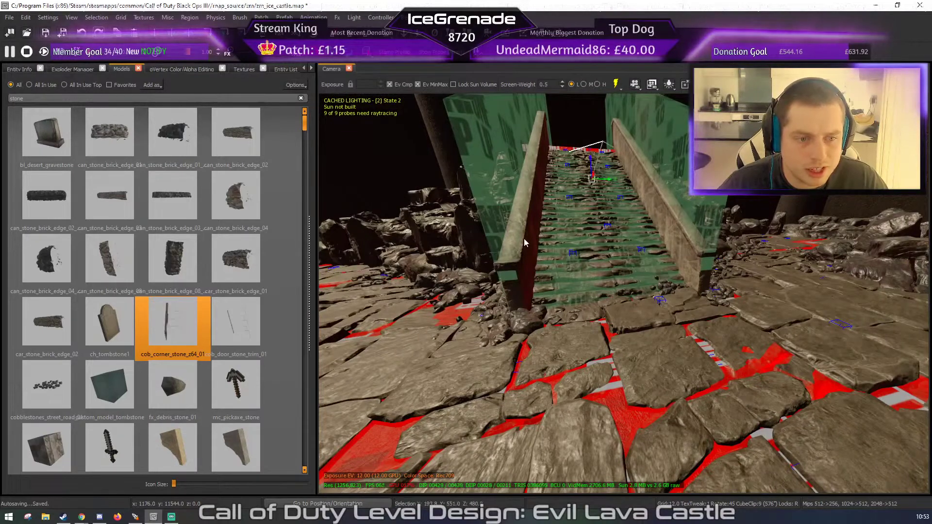
{"action": "key", "text": "BackSpace"}
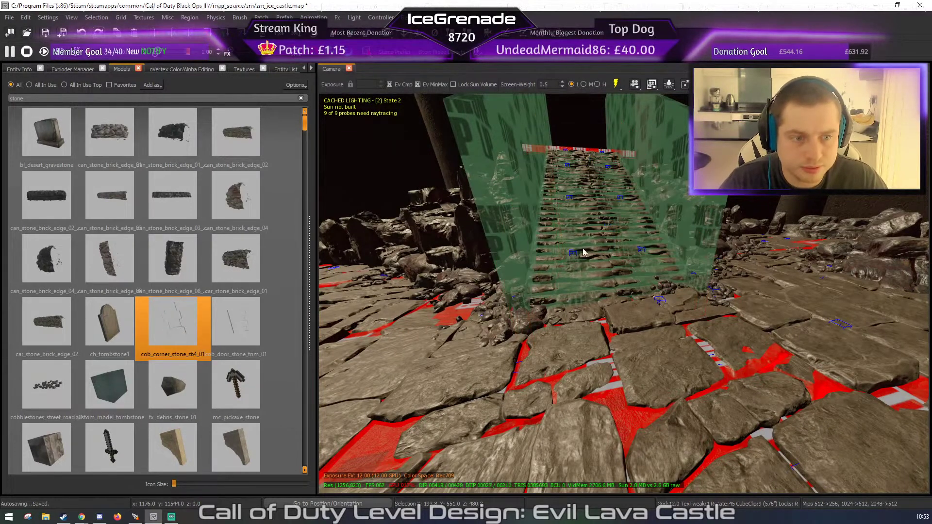
- Move the rock edge model to the foot of the stairs' side and change it to can_stone_brick_edge_03_dark_rock
{"action": "right_click_drag", "start_coordinate": [584, 252], "coordinate": [505, 247]}
{"action": "left_click", "coordinate": [430, 233], "text": "shift"}
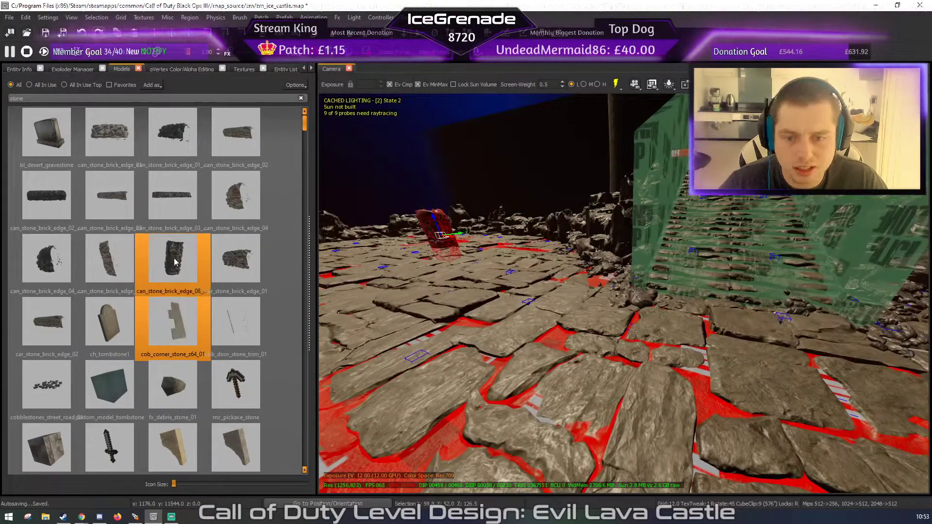
{"action": "key", "text": "ctrl+Tab"}
{"action": "scroll", "coordinate": [171, 257], "scroll_direction": "down", "scroll_amount": 6}
{"action": "right_click_drag", "start_coordinate": [174, 254], "coordinate": [174, 229]}
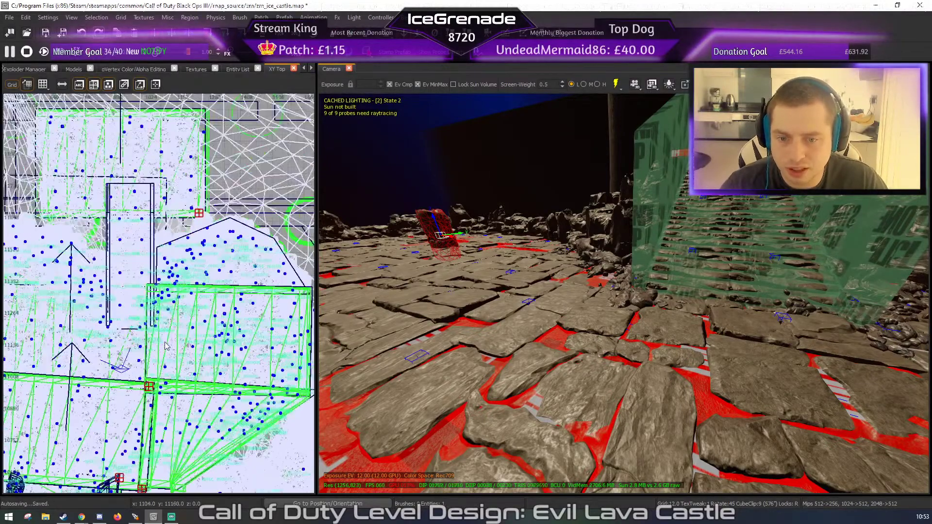
{"action": "scroll", "coordinate": [154, 324], "scroll_direction": "up", "scroll_amount": 5}
{"action": "middle_click", "coordinate": [138, 312]}
{"action": "right_click_drag", "start_coordinate": [473, 313], "coordinate": [602, 311]}
{"action": "right_click_drag", "start_coordinate": [334, 208], "coordinate": [332, 182]}
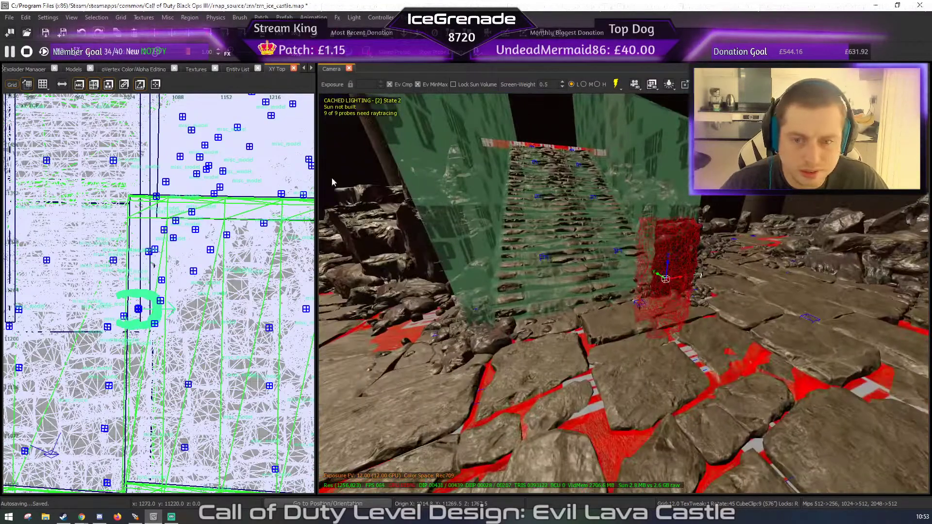
{"action": "key", "text": "m"}
{"action": "double_click", "coordinate": [172, 202]}
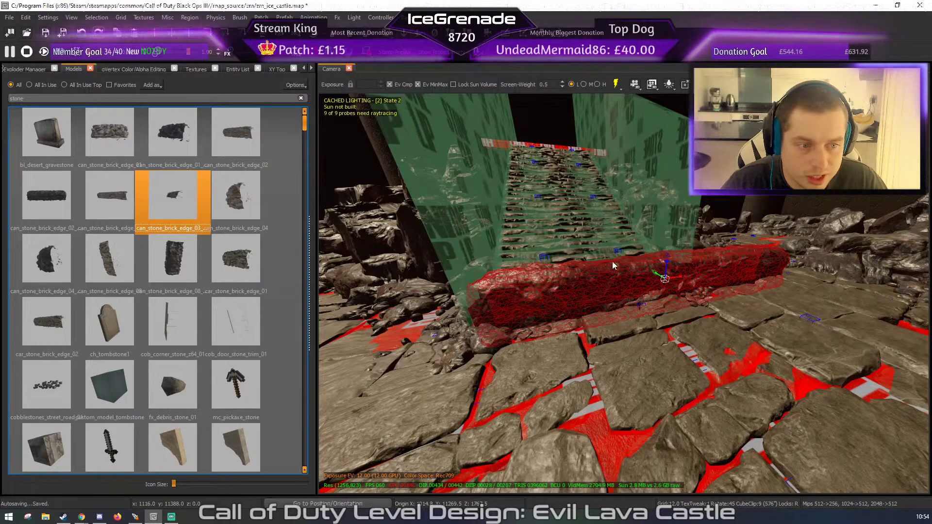
- Try rotating the rock edge model to angles 0, 0, 90 and undo the rotation
{"action": "key", "text": "n"}
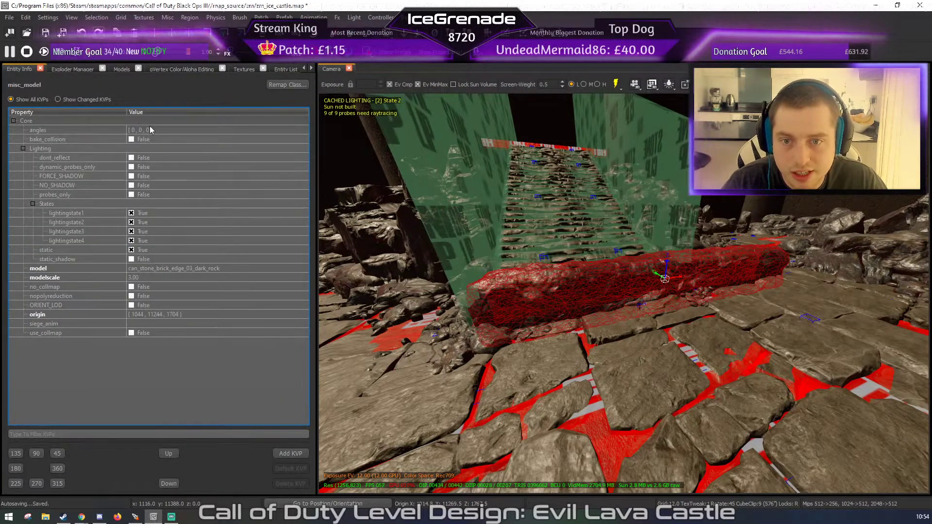
{"action": "double_click", "coordinate": [146, 130]}
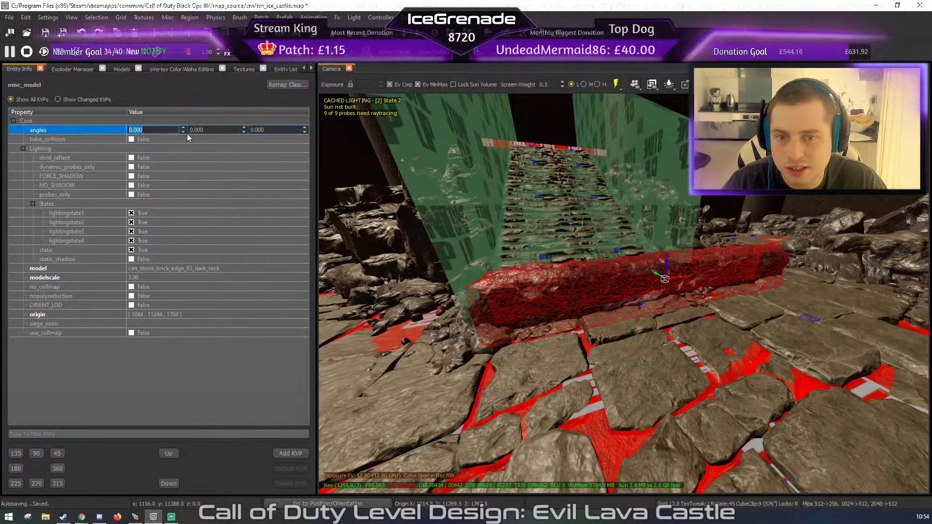
{"action": "double_click", "coordinate": [286, 130]}
{"action": "key", "text": "Return"}
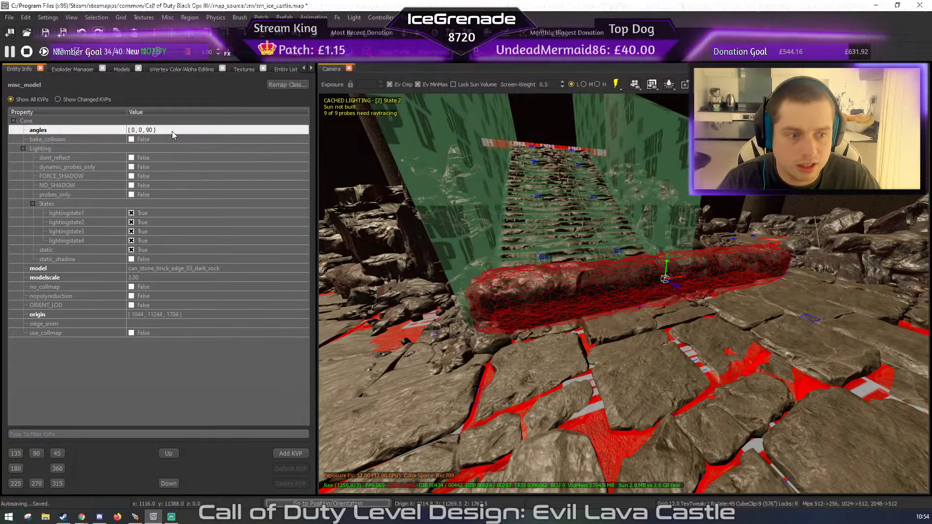
{"action": "key", "text": "ctrl+z"}
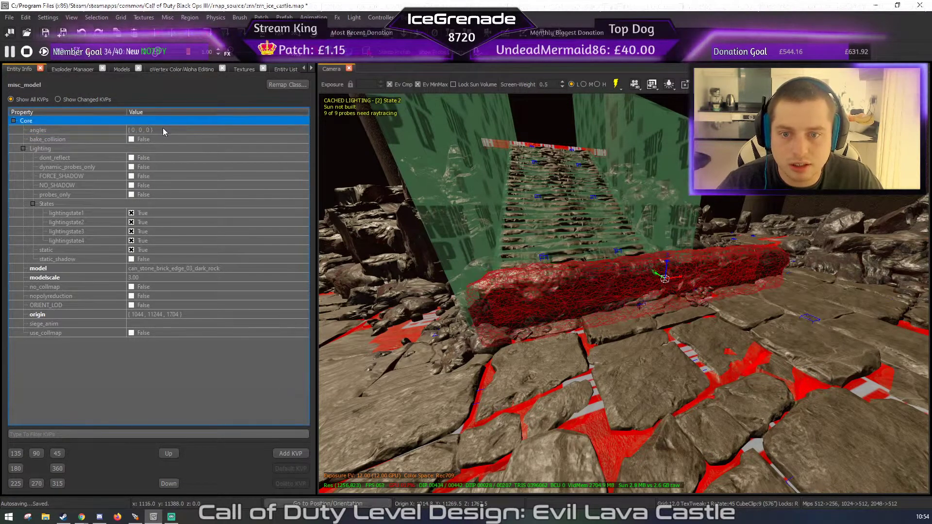
- Set the rock edge model's angles to 0, 90, 0 so it runs parallel to the stairs
{"action": "double_click", "coordinate": [162, 129]}
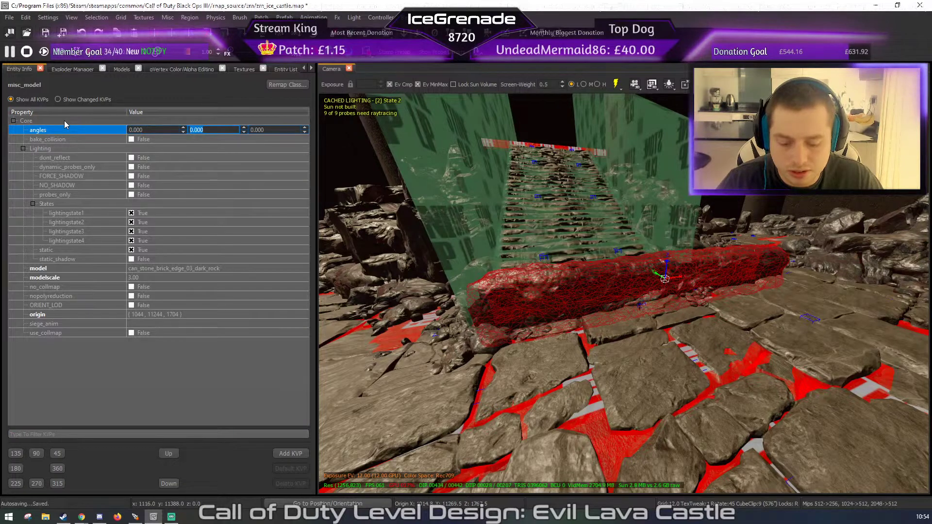
{"action": "type", "text": "90"}
{"action": "key", "text": "Return"}
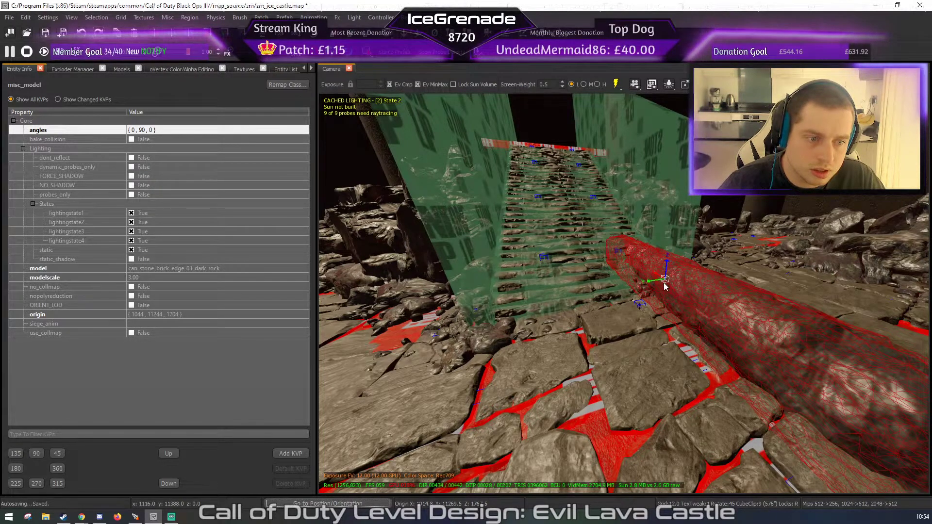
- Try tilting the rock edge model beside the stairs with angles 37, 90, 0
{"action": "right_click_drag", "start_coordinate": [677, 300], "coordinate": [648, 278]}
{"action": "left_click", "coordinate": [143, 131]}
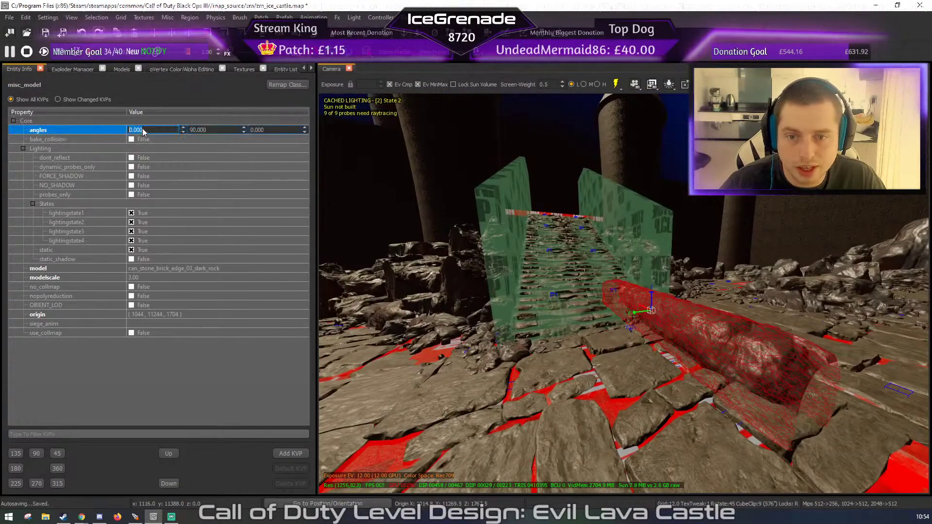
{"action": "type", "text": "45"}
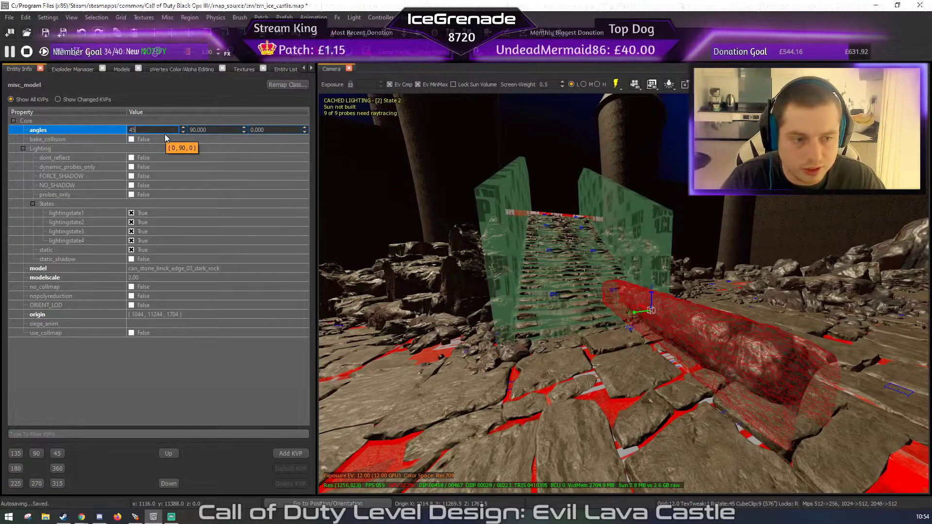
{"action": "key", "text": "BackSpace"}
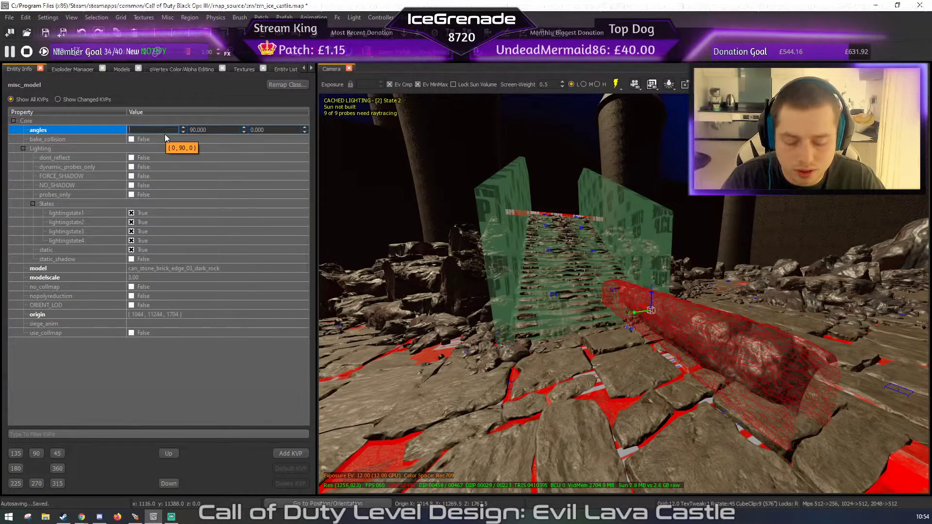
{"action": "type", "text": "37"}
{"action": "key", "text": "Return"}
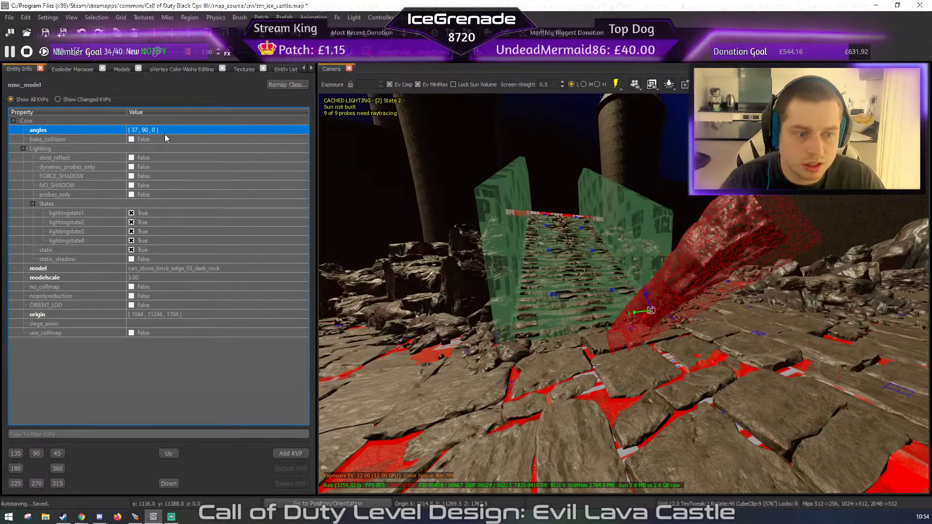
- Reverse the rock edge model's tilt by trying a pitch of -37, and settle on angles -30, 90, 0
{"action": "left_click", "coordinate": [167, 130]}
{"action": "type", "text": "-37"}
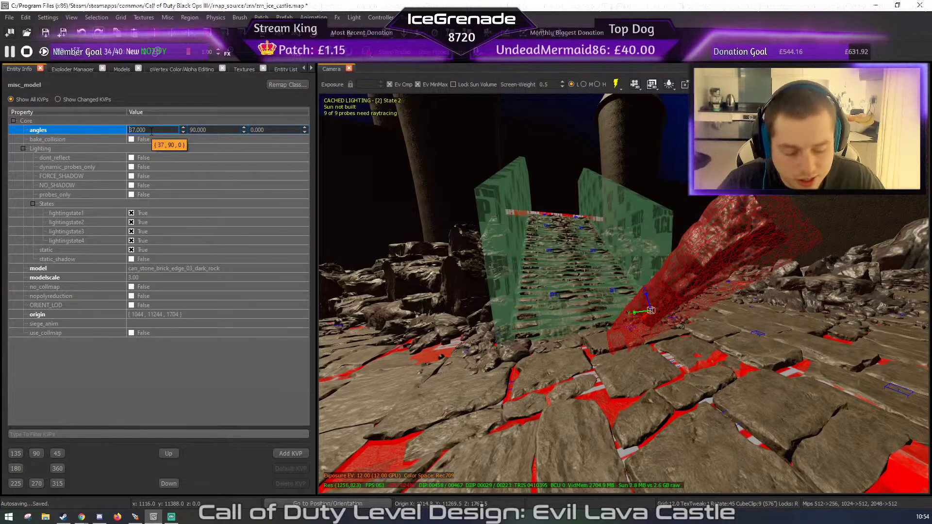
{"action": "key", "text": "Return"}
{"action": "left_click", "coordinate": [156, 131]}
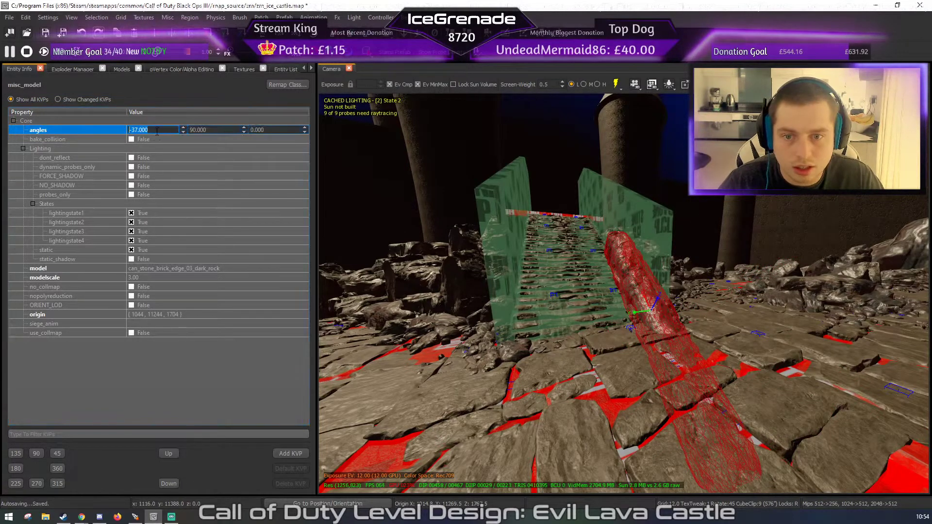
{"action": "type", "text": "-30"}
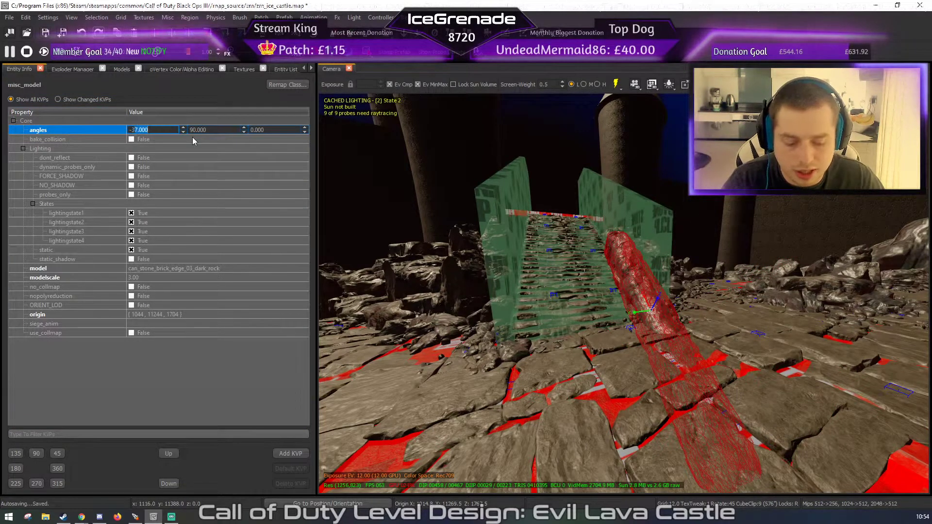
{"action": "key", "text": "Return"}
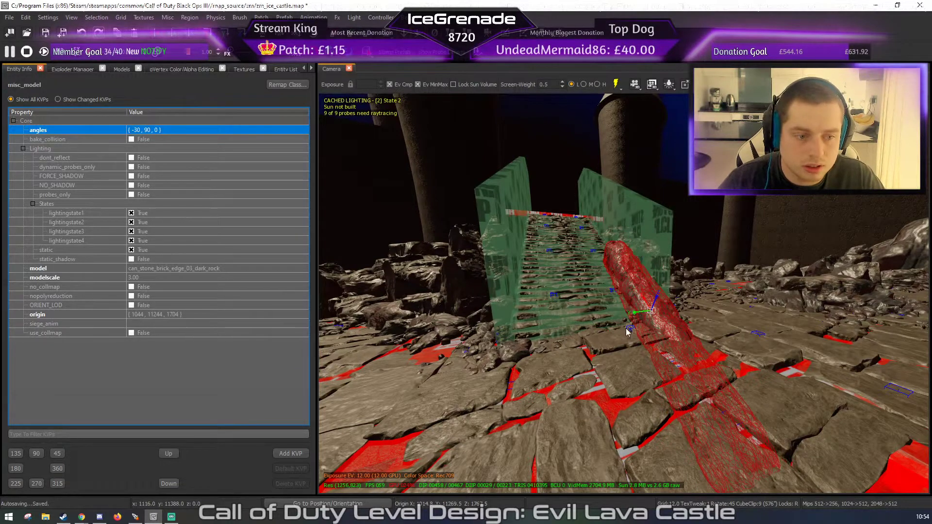
- Isolate the stair models, their clip and the rock edge model by hiding the rest of the map, and reselect only the rock edge
{"action": "left_click", "coordinate": [551, 286], "text": "shift"}
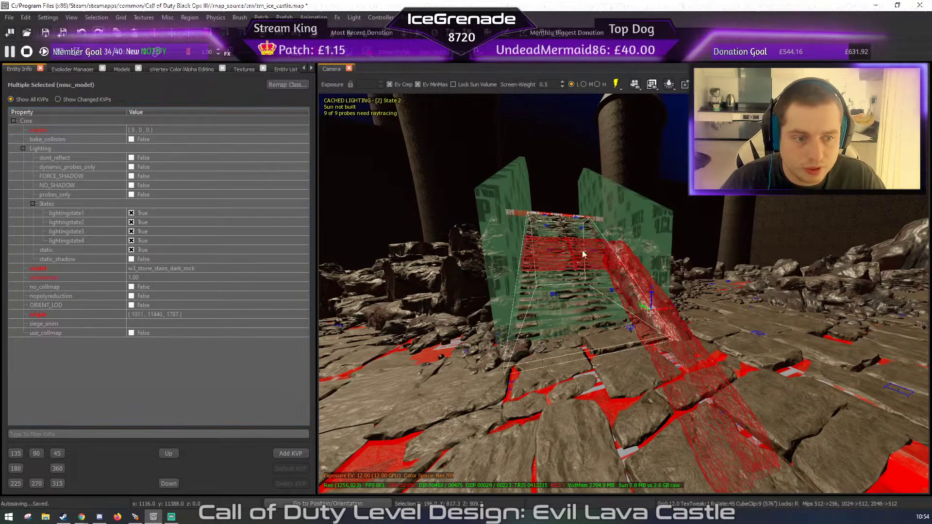
{"action": "key", "text": "alt+h"}
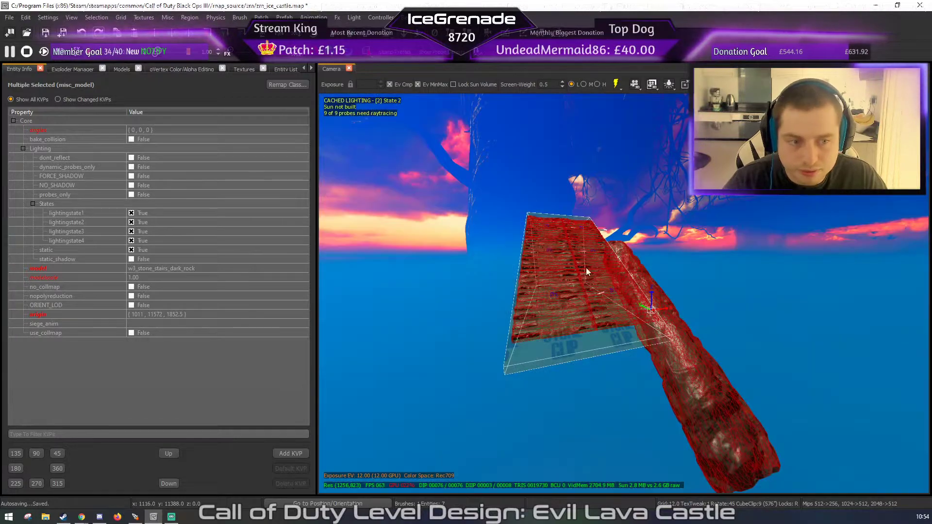
{"action": "key", "text": "Escape"}
{"action": "left_click", "coordinate": [671, 358], "text": "shift"}
- In the YZ side view, move the rock edge model up along the stairs and rotate it to match their slope
{"action": "key", "text": "ctrl+Tab"}
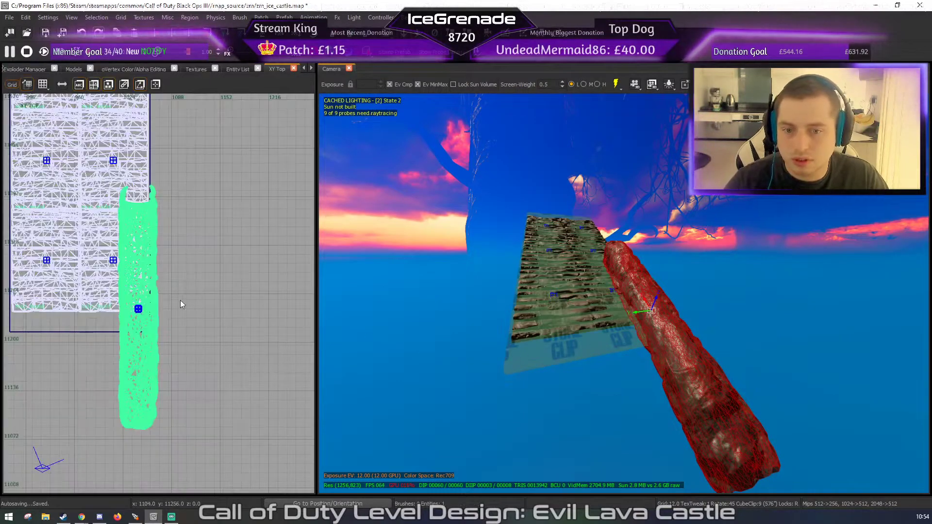
{"action": "scroll", "coordinate": [181, 301], "scroll_direction": "down", "scroll_amount": 4}
{"action": "key", "text": "ctrl+Tab"}
{"action": "key", "text": "ctrl+Tab"}
{"action": "scroll", "coordinate": [160, 295], "scroll_direction": "up", "scroll_amount": 2}
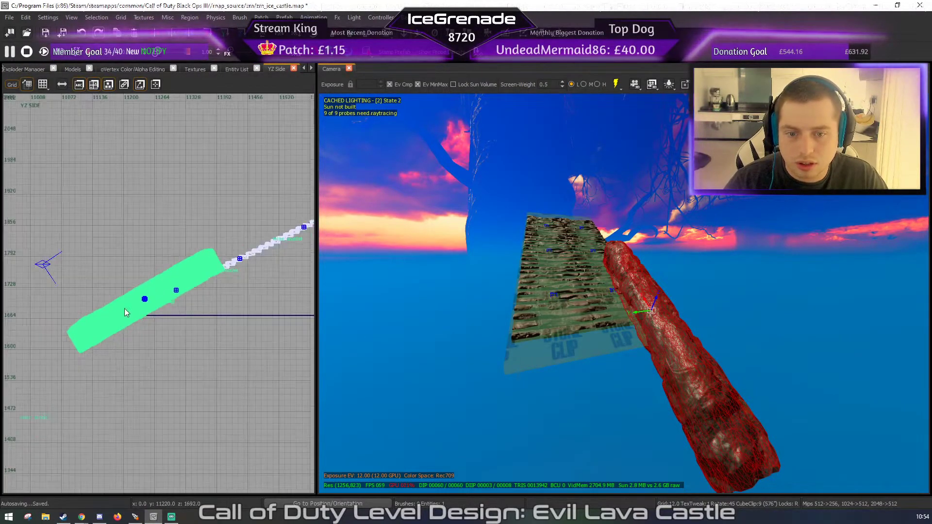
{"action": "scroll", "coordinate": [125, 309], "scroll_direction": "down", "scroll_amount": 3}
{"action": "mouse_move", "coordinate": [139, 304]}
{"action": "left_mouse_down"}
{"action": "mouse_move", "coordinate": [200, 297]}
{"action": "mouse_move", "coordinate": [212, 279]}
{"action": "mouse_move", "coordinate": [223, 290]}
{"action": "mouse_move", "coordinate": [149, 296]}
{"action": "left_mouse_up"}
{"action": "scroll", "coordinate": [196, 284], "scroll_direction": "up", "scroll_amount": 1}
{"action": "key", "text": "r"}
{"action": "key", "text": "ctrl+z"}
{"action": "key", "text": "1"}
{"action": "key", "text": "w"}
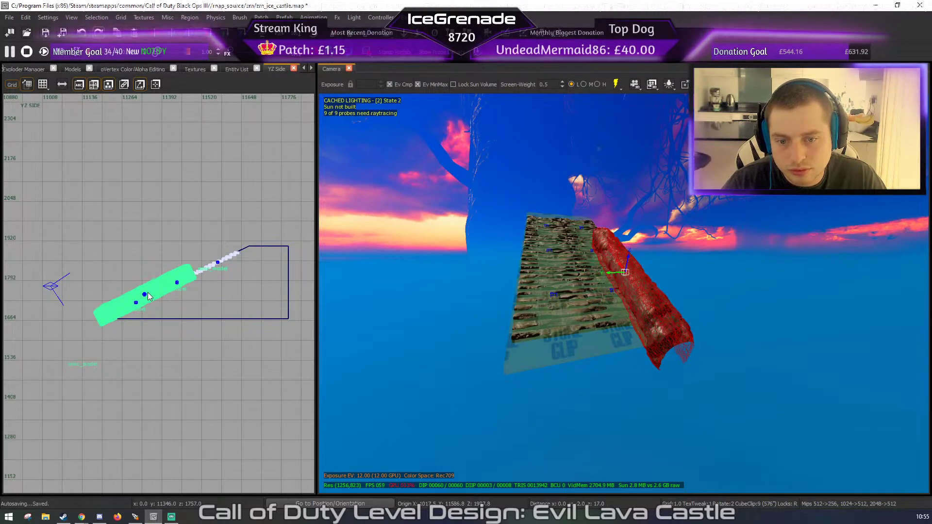
- Duplicate the sloped rock edge model and place the copy further up the stairs, continuing the same slope
{"action": "key", "text": "ctrl+c"}
{"action": "key", "text": "ctrl+v"}
{"action": "left_click_drag", "start_coordinate": [212, 270], "coordinate": [214, 268]}
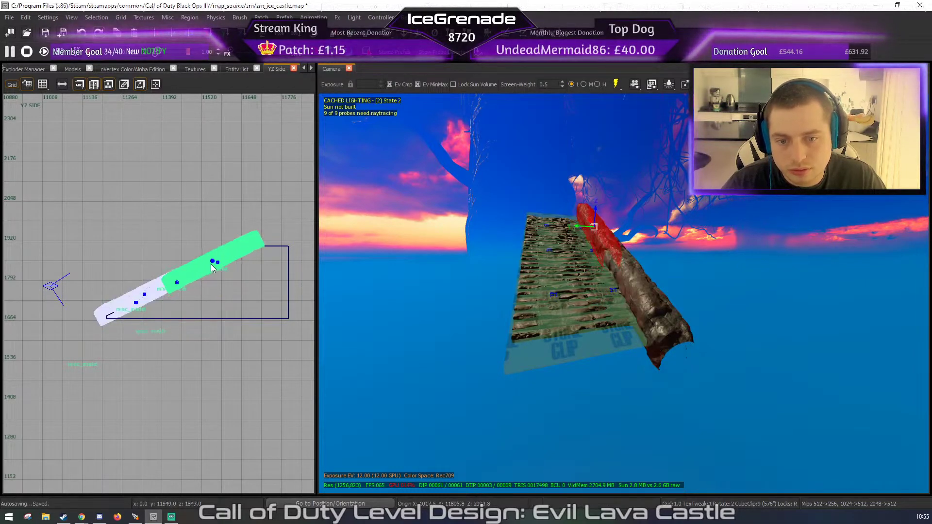
- Change the upper copy to can_stone_brick_edge_02_dark_rock and shift it up the slope to meet the end of the lower piece
{"action": "key", "text": "m"}
{"action": "left_click", "coordinate": [62, 206]}
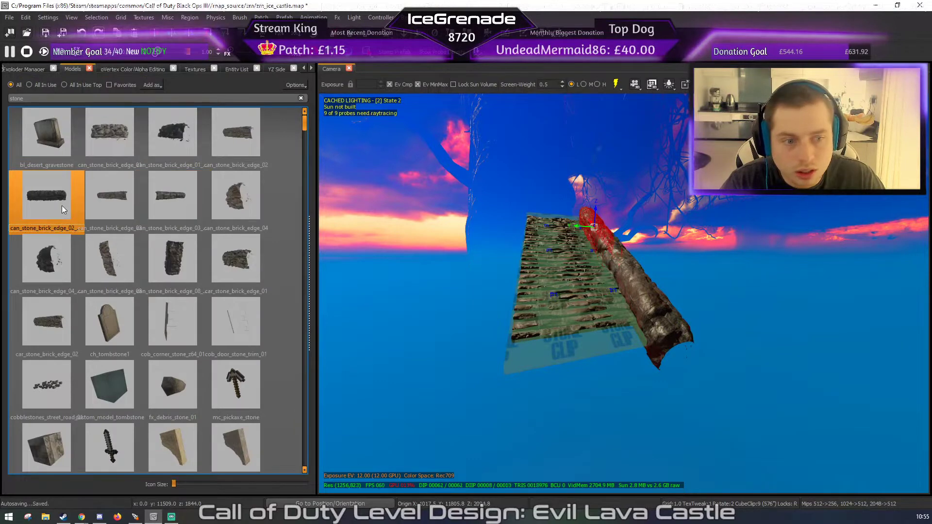
{"action": "key", "text": "ctrl+Tab"}
{"action": "scroll", "coordinate": [215, 270], "scroll_direction": "up", "scroll_amount": 5}
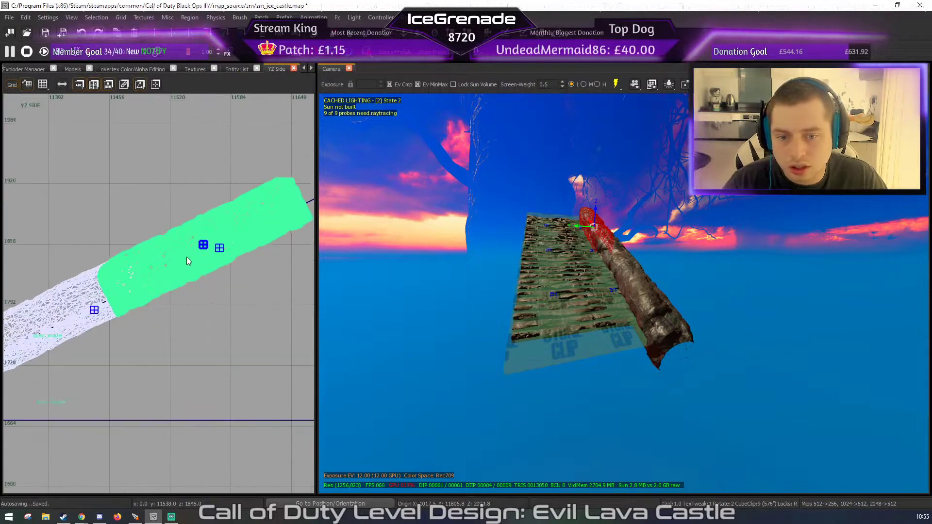
{"action": "left_click_drag", "start_coordinate": [187, 258], "coordinate": [213, 244]}
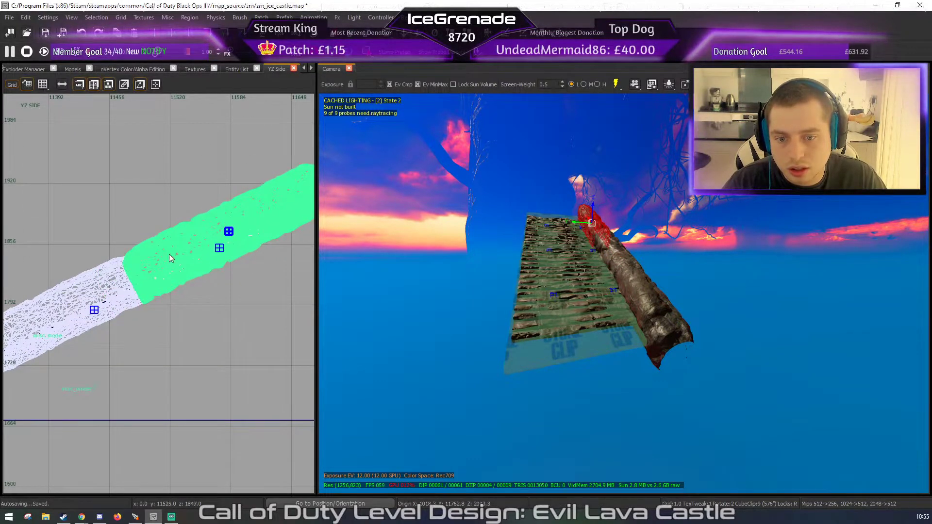
- Place another copy of the rock edge at the top of the stairs and rotate it roughly level
{"action": "scroll", "coordinate": [169, 258], "scroll_direction": "down", "scroll_amount": 4}
{"action": "scroll", "coordinate": [199, 227], "scroll_direction": "down", "scroll_amount": 1}
{"action": "scroll", "coordinate": [216, 234], "scroll_direction": "up", "scroll_amount": 3}
{"action": "left_click", "coordinate": [237, 232]}
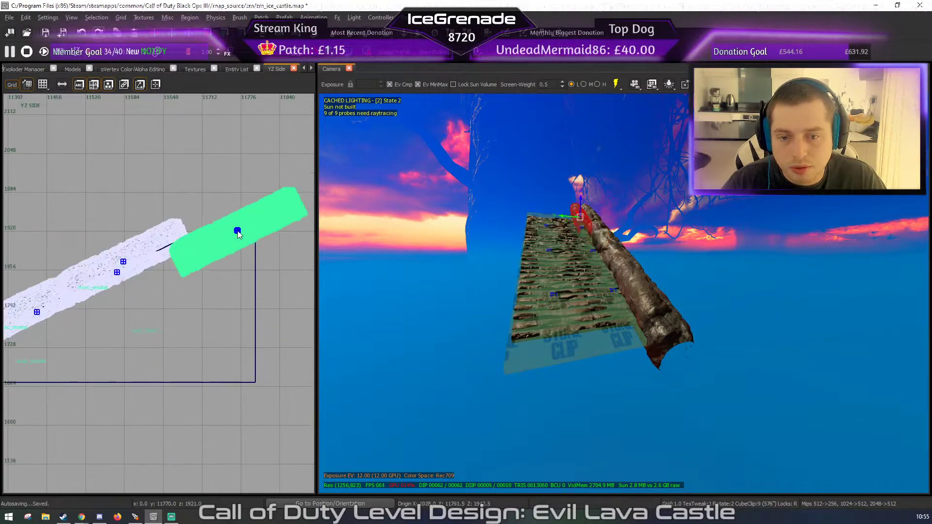
{"action": "mouse_move", "coordinate": [253, 232]}
{"action": "left_mouse_down"}
{"action": "mouse_move", "coordinate": [262, 264]}
{"action": "mouse_move", "coordinate": [259, 240]}
{"action": "left_mouse_up"}
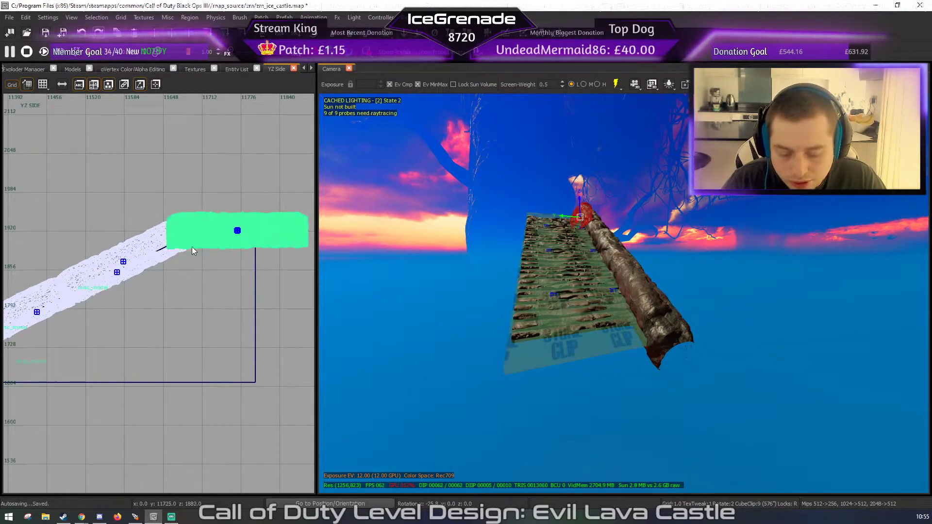
- Set the top rock edge model's angles to exactly 0, 90, 0
{"action": "key", "text": "n"}
{"action": "left_click", "coordinate": [177, 131]}
{"action": "key", "text": "Tab"}
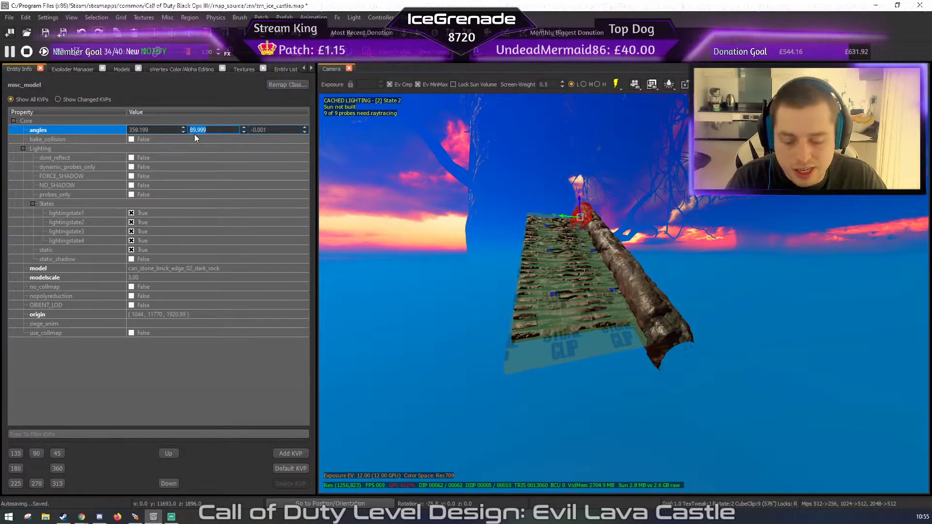
{"action": "type", "text": "90"}
{"action": "key", "text": "Return"}
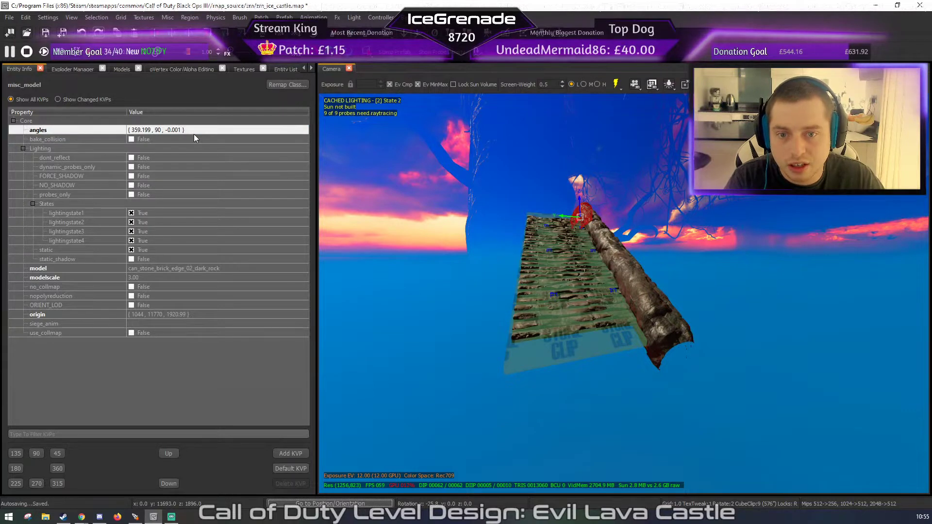
{"action": "left_click", "coordinate": [195, 132]}
{"action": "left_click_drag", "start_coordinate": [267, 132], "coordinate": [198, 125]}
{"action": "type", "text": "0"}
{"action": "key", "text": "Return"}
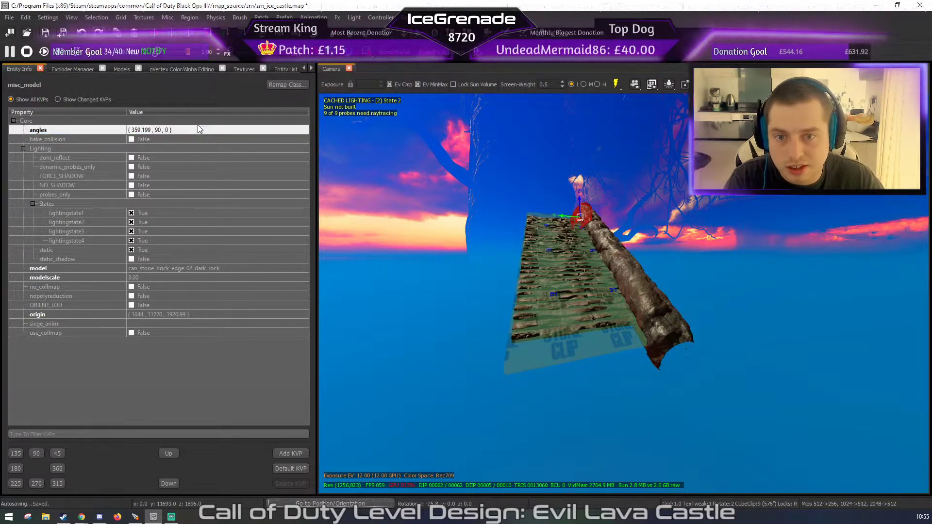
{"action": "left_click", "coordinate": [161, 129]}
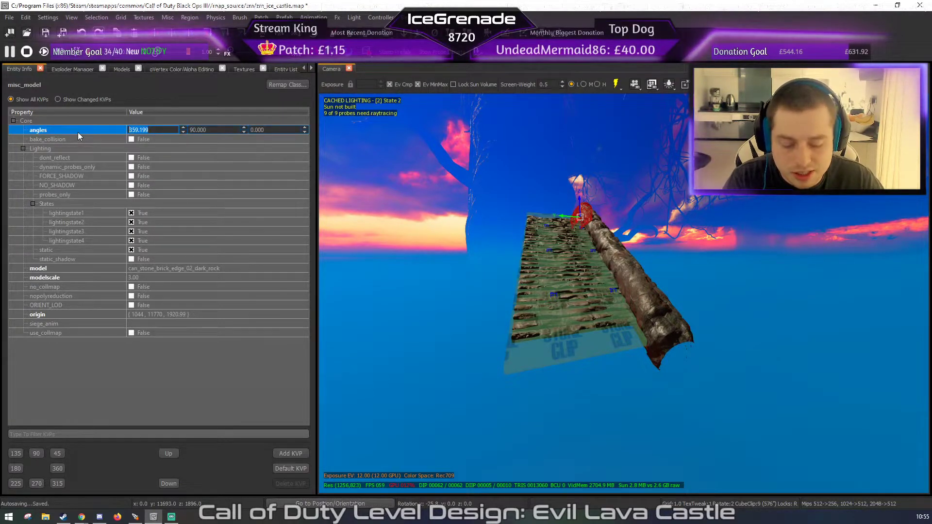
{"action": "type", "text": "0"}
{"action": "key", "text": "Return"}
{"action": "key", "text": "n"}
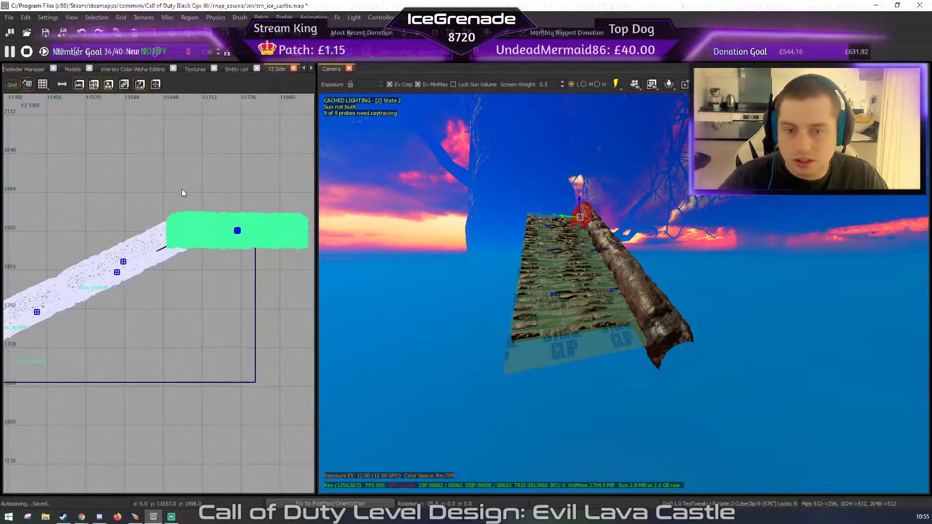
- Select all three rock edge models and duplicate them to the opposite side of the stairs
{"action": "scroll", "coordinate": [227, 243], "scroll_direction": "down", "scroll_amount": 3}
{"action": "scroll", "coordinate": [226, 241], "scroll_direction": "up", "scroll_amount": 3}
{"action": "key", "text": "ctrl+Tab"}
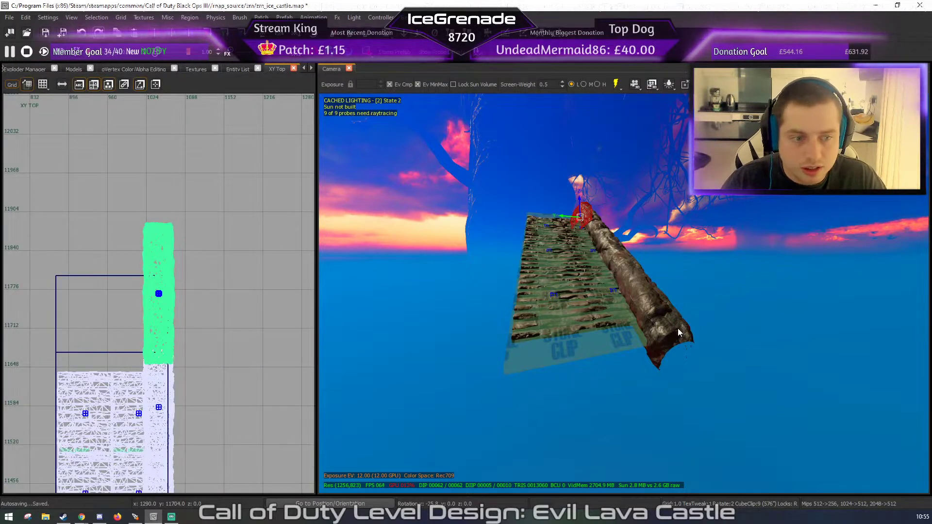
{"action": "right_click_drag", "start_coordinate": [679, 332], "coordinate": [590, 281]}
{"action": "left_click", "coordinate": [590, 281], "text": "shift"}
{"action": "left_click", "coordinate": [581, 236], "text": "shift"}
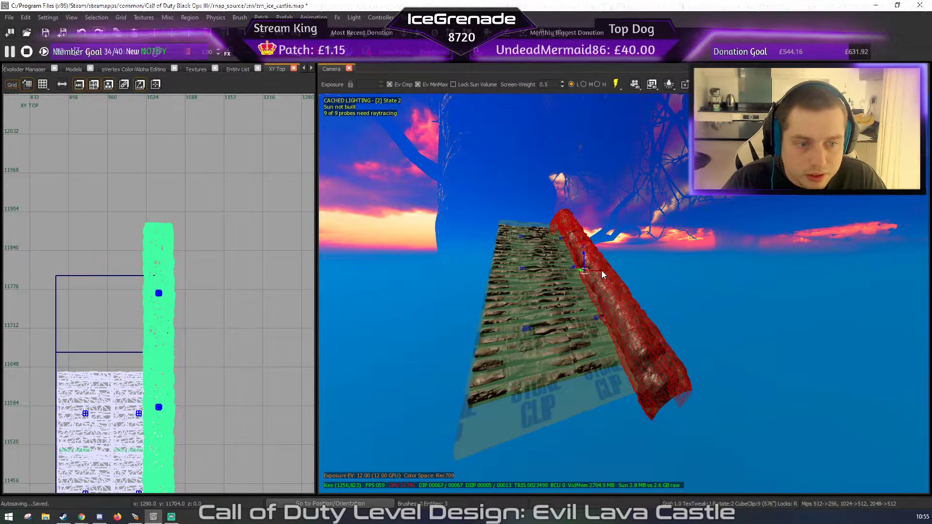
{"action": "key", "text": "space"}
{"action": "left_click_drag", "start_coordinate": [582, 273], "coordinate": [511, 270]}
{"action": "key", "text": "Escape"}
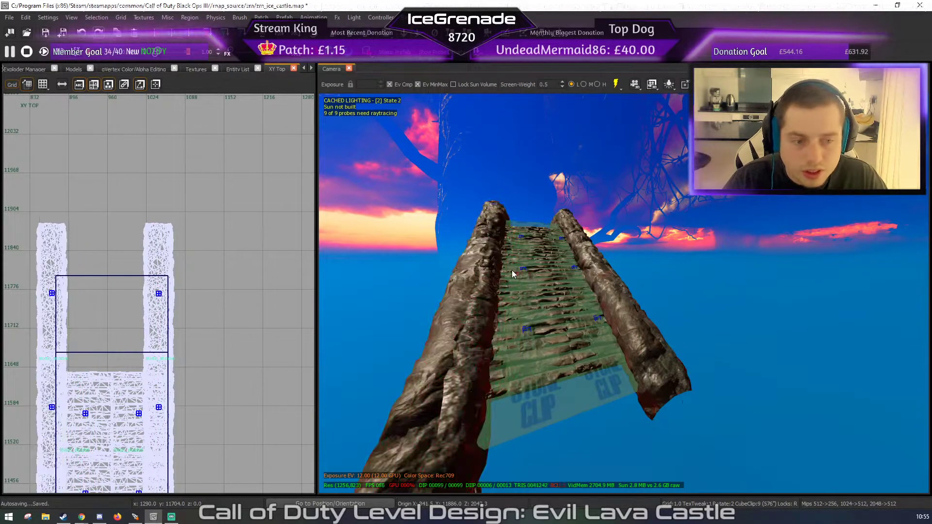
- Preview the rock edges on both sides of the stairs within the full castle scene
{"action": "right_click_drag", "start_coordinate": [592, 283], "coordinate": [665, 263]}
{"action": "key", "text": "p"}
{"action": "left_click", "coordinate": [665, 261], "text": "shift"}
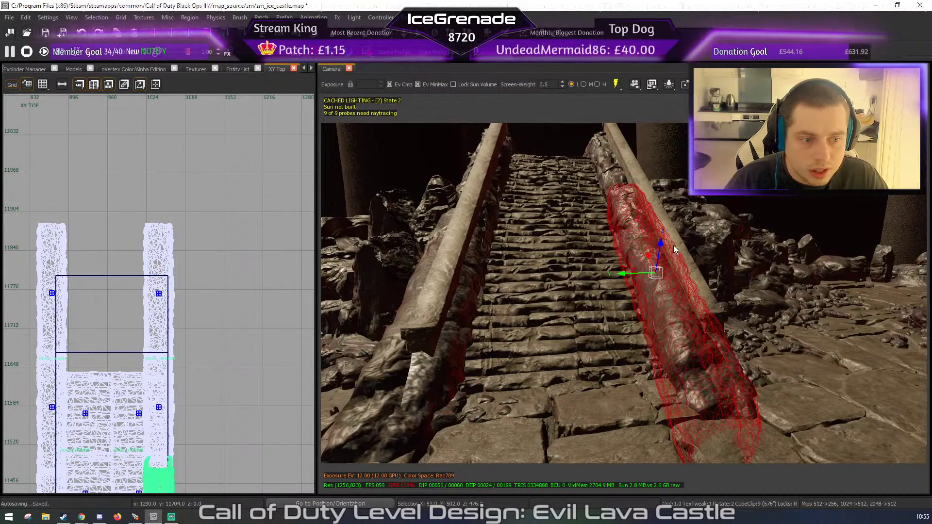
{"action": "key", "text": "Escape"}
{"action": "key", "text": "p"}
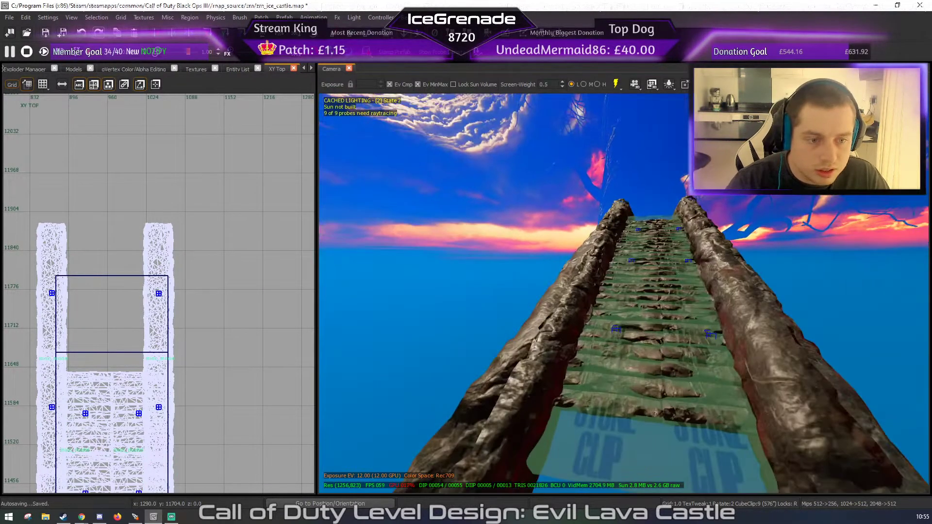
- Unhide the rest of the map and delete the stone side walls along the stairs
{"action": "right_click_drag", "start_coordinate": [665, 246], "coordinate": [657, 295]}
{"action": "key", "text": "p"}
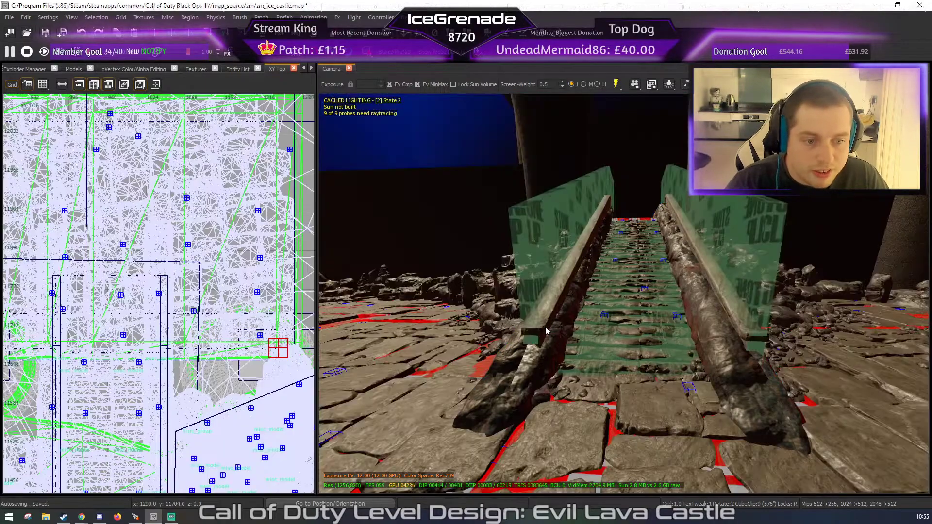
{"action": "key", "text": "Escape"}
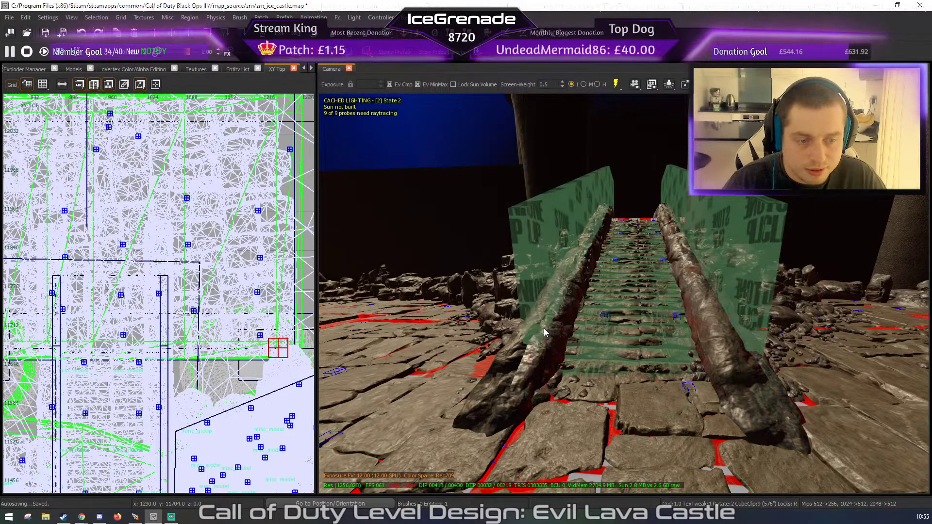
- Delete the two level rock edge models on the landing at the top of the stairs
{"action": "key", "text": "p"}
{"action": "key", "text": "a"}
{"action": "right_click_drag", "start_coordinate": [623, 294], "coordinate": [576, 303]}
{"action": "key", "text": "w"}
{"action": "key", "text": "s"}
{"action": "key", "text": "w"}
{"action": "key", "text": "s"}
{"action": "key", "text": "w"}
{"action": "left_click", "coordinate": [528, 270], "text": "shift"}
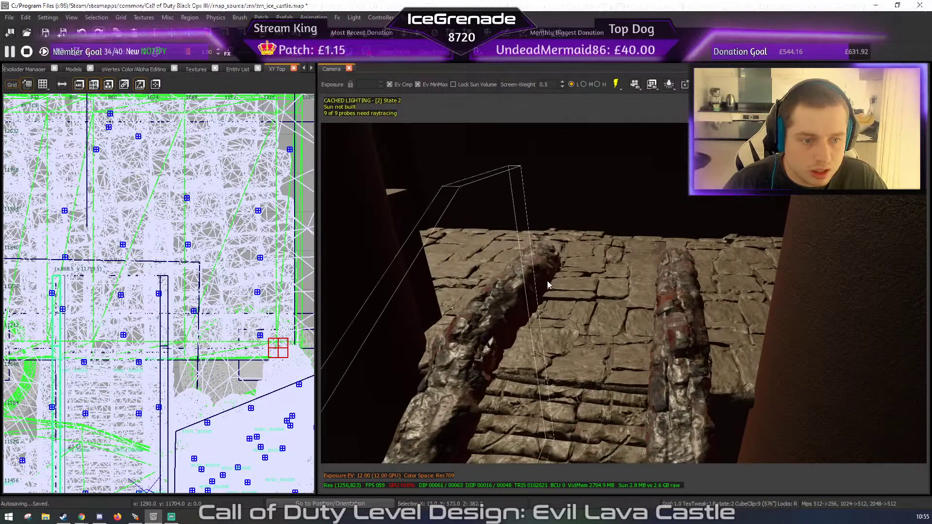
{"action": "key", "text": "h"}
{"action": "left_click", "coordinate": [537, 268], "text": "shift"}
{"action": "mouse_move", "coordinate": [537, 269]}
{"action": "right_mouse_down"}
{"action": "mouse_move", "coordinate": [563, 279]}
{"action": "mouse_move", "coordinate": [548, 272]}
{"action": "right_mouse_up"}
{"action": "key", "text": "a"}
{"action": "left_click", "coordinate": [694, 260], "text": "shift"}
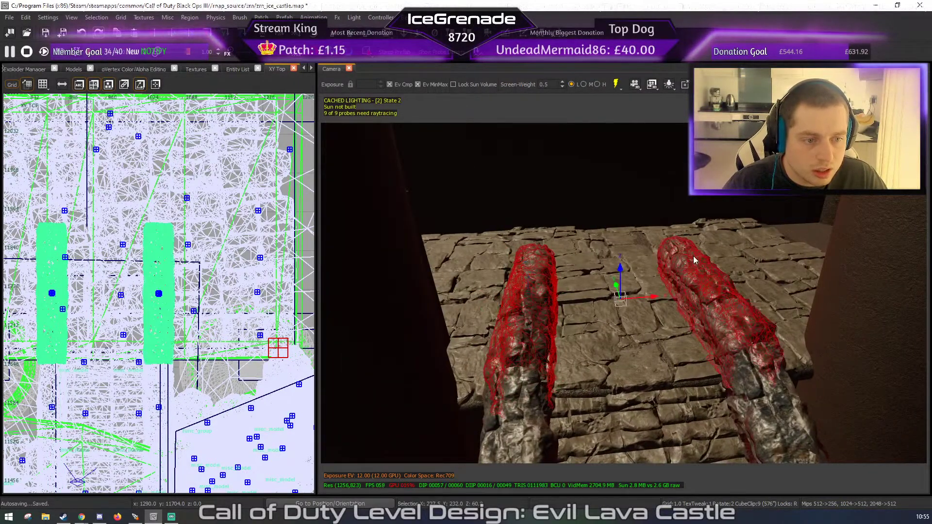
{"action": "key", "text": "BackSpace"}
- View the stairs from the front and undo recent deletions to bring back the stone side walls along both sides
{"action": "key", "text": "s"}
{"action": "mouse_move", "coordinate": [692, 260]}
{"action": "right_mouse_down"}
{"action": "mouse_move", "coordinate": [681, 271]}
{"action": "mouse_move", "coordinate": [699, 242]}
{"action": "mouse_move", "coordinate": [694, 262]}
{"action": "mouse_move", "coordinate": [704, 269]}
{"action": "mouse_move", "coordinate": [718, 260]}
{"action": "mouse_move", "coordinate": [683, 287]}
{"action": "mouse_move", "coordinate": [682, 272]}
{"action": "right_mouse_up"}
{"action": "key", "text": "w"}
{"action": "key", "text": "s"}
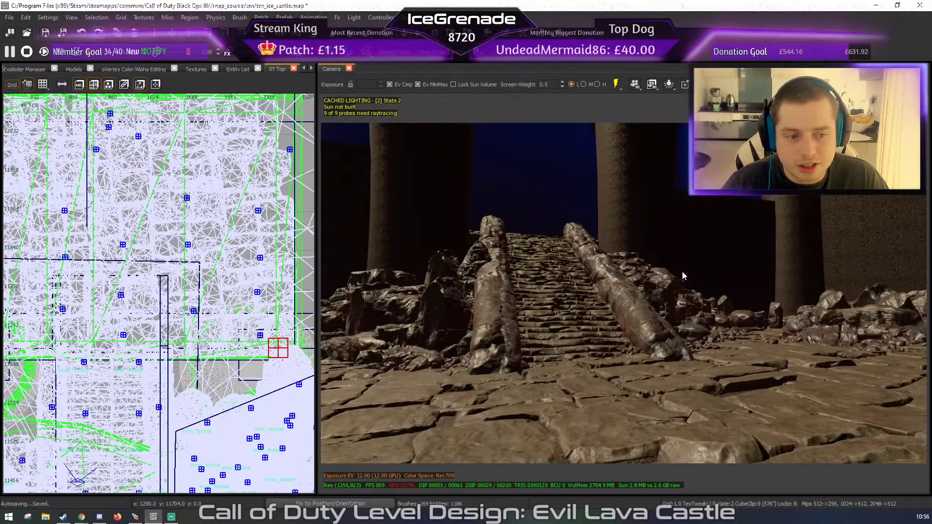
{"action": "key", "text": "ctrl+z"}
{"action": "key", "text": "ctrl+z"}
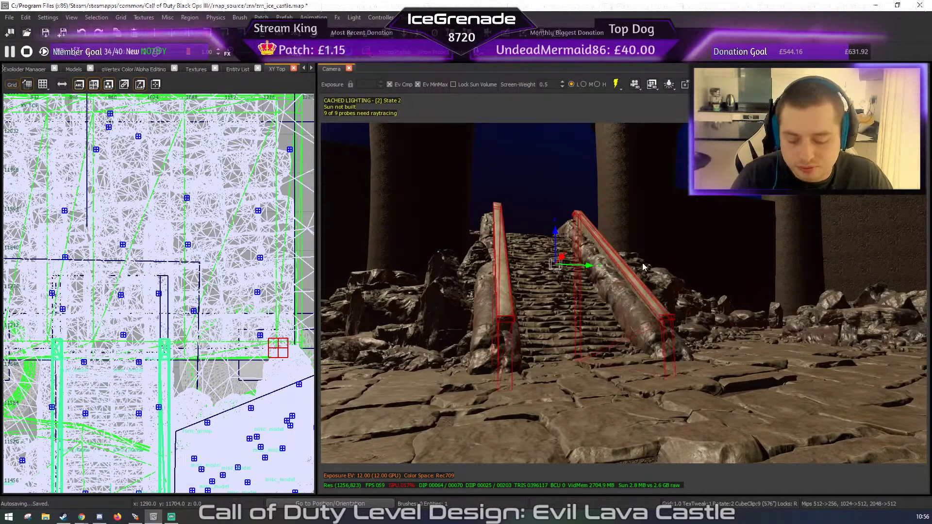
- Hide the two stone side walls along the entrance stairs
{"action": "key", "text": "Escape"}
{"action": "right_click_drag", "start_coordinate": [542, 244], "coordinate": [544, 298]}
{"action": "left_click", "coordinate": [506, 305], "text": "shift"}
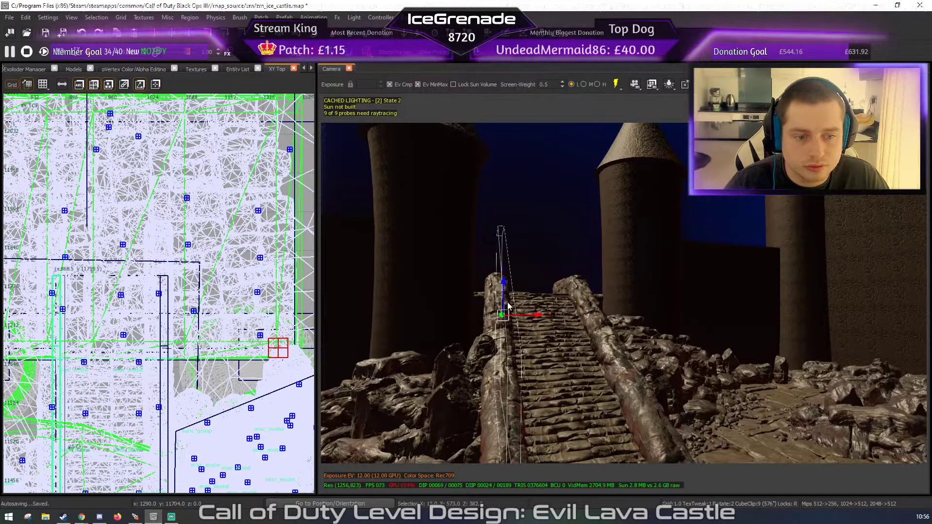
{"action": "left_click", "coordinate": [610, 305], "text": "shift"}
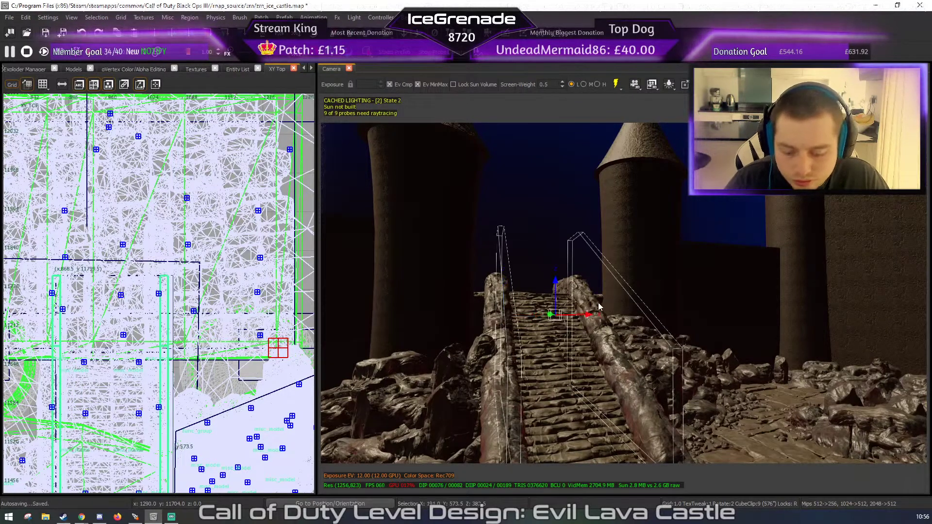
{"action": "key", "text": "h"}
- Select the four sloped rock edge models on both sides of the stairs and raise them 38 units
{"action": "left_click", "coordinate": [498, 306], "text": "shift"}
{"action": "left_click", "coordinate": [501, 380], "text": "shift"}
{"action": "left_click", "coordinate": [606, 334], "text": "shift"}
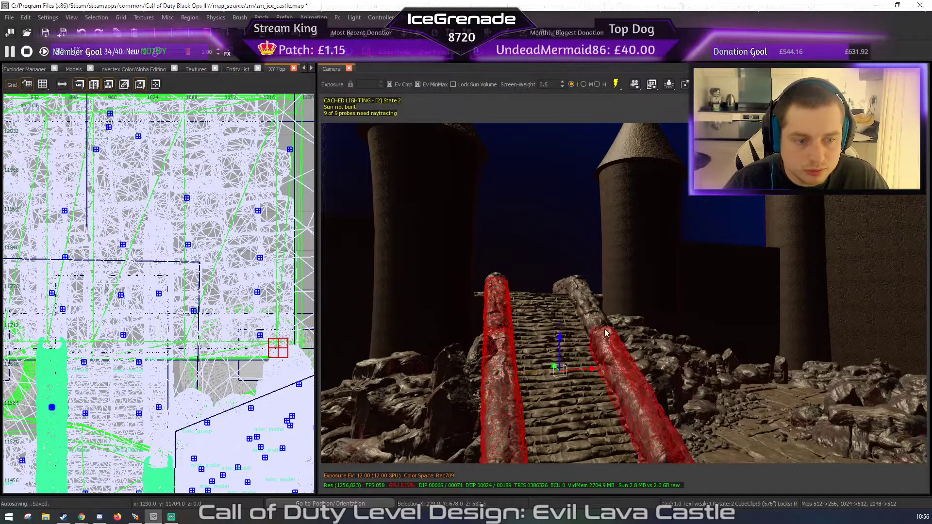
{"action": "left_click", "coordinate": [602, 325], "text": "shift"}
{"action": "right_click_drag", "start_coordinate": [602, 325], "coordinate": [597, 311]}
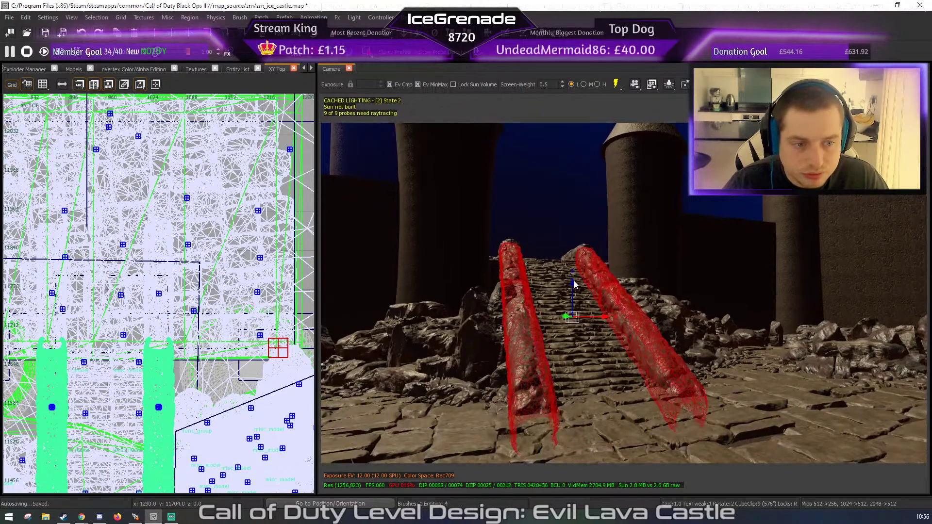
{"action": "left_click_drag", "start_coordinate": [571, 282], "coordinate": [568, 270]}
{"action": "left_click_drag", "start_coordinate": [567, 267], "coordinate": [561, 262]}
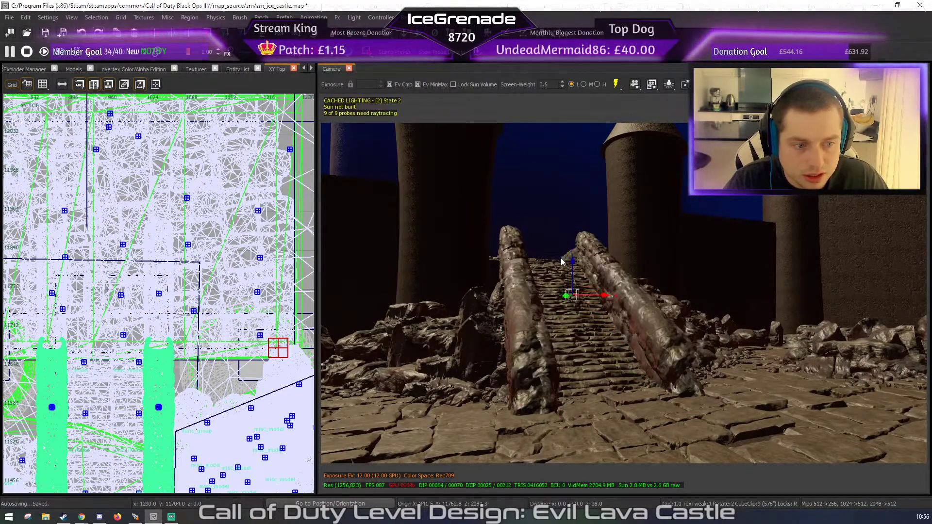
- Undo the rock edge edits step by step until only the stone side walls line the stairs
{"action": "right_click_drag", "start_coordinate": [604, 250], "coordinate": [613, 280]}
{"action": "key", "text": "Escape"}
{"action": "key", "text": "ctrl+z"}
{"action": "key", "text": "ctrl+z"}
{"action": "key", "text": "ctrl+z"}
{"action": "key", "text": "ctrl+z"}
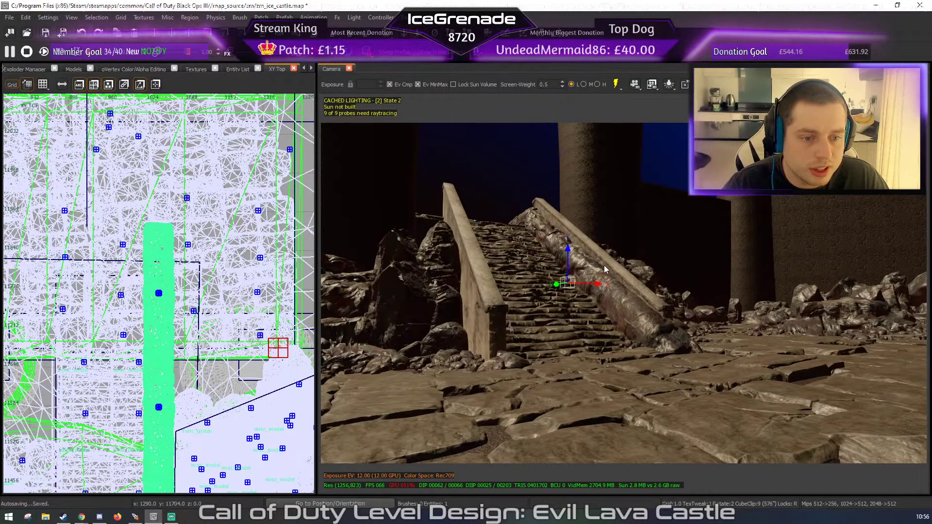
{"action": "key", "text": "ctrl+z"}
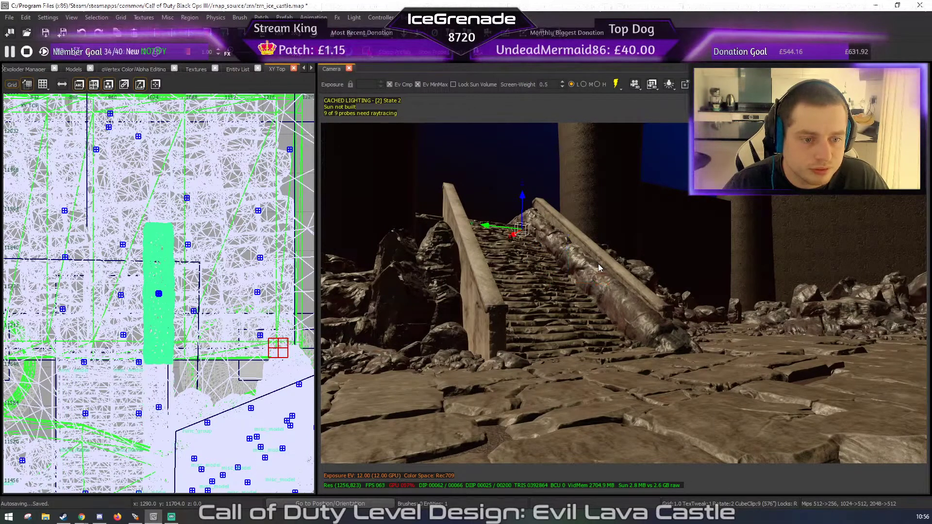
{"action": "key", "text": "ctrl+z"}
{"action": "key", "text": "ctrl+z"}
{"action": "key", "text": "ctrl+z"}
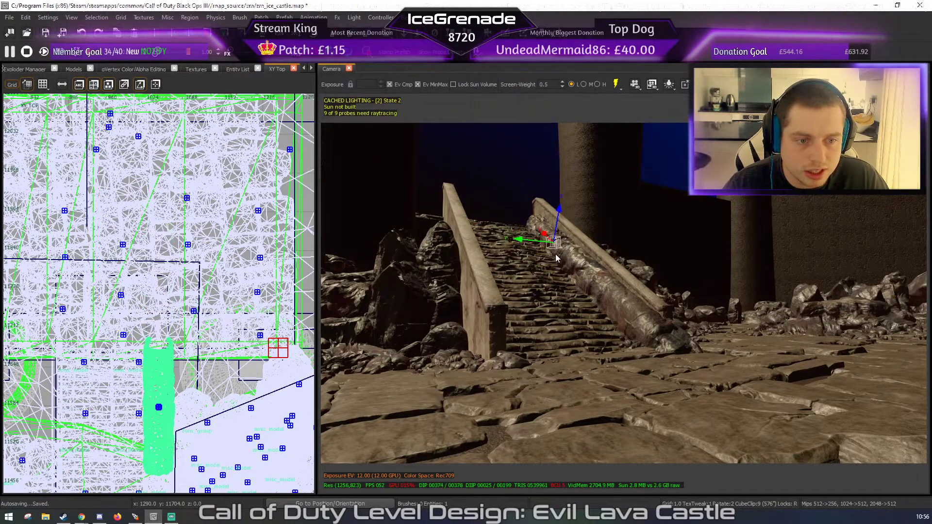
{"action": "key", "text": "ctrl+z"}
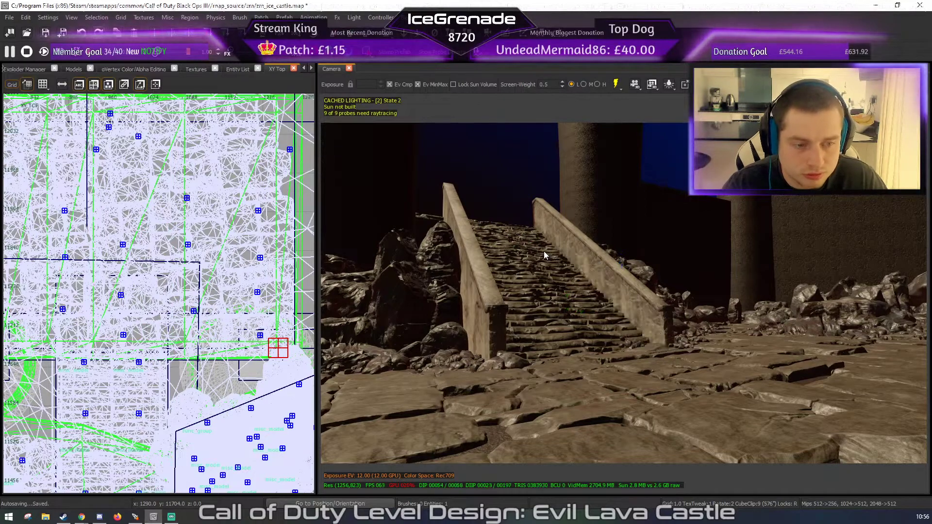
- Select the stone side walls and examine how they look along the stairs from near and far
{"action": "right_click_drag", "start_coordinate": [544, 252], "coordinate": [652, 301]}
{"action": "left_click", "coordinate": [659, 315], "text": "shift"}
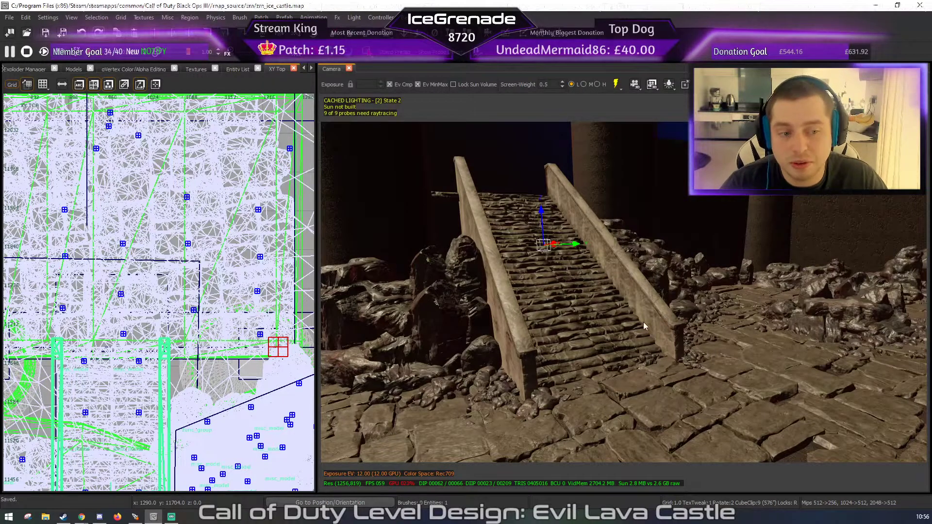
{"action": "scroll", "coordinate": [695, 301], "scroll_direction": "up", "scroll_amount": 5}
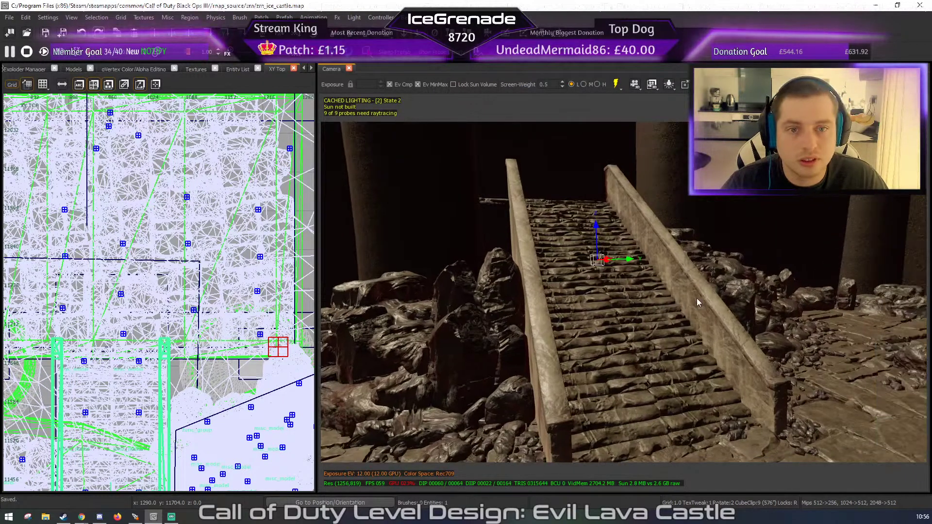
{"action": "scroll", "coordinate": [697, 298], "scroll_direction": "down", "scroll_amount": 10}
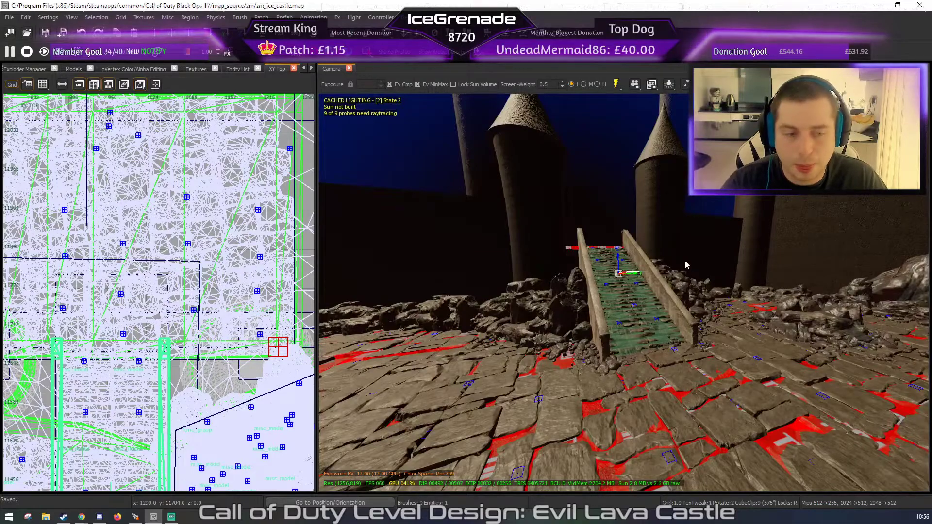
- Hide the green terrain patch at the foot of the lava fall beside the rocks
{"action": "right_click_drag", "start_coordinate": [685, 260], "coordinate": [631, 219]}
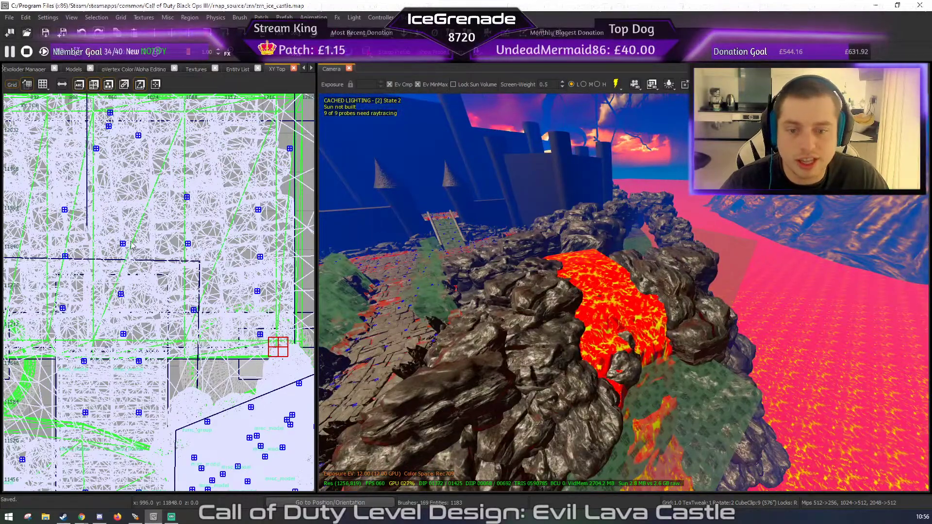
{"action": "scroll", "coordinate": [147, 230], "scroll_direction": "down", "scroll_amount": 3}
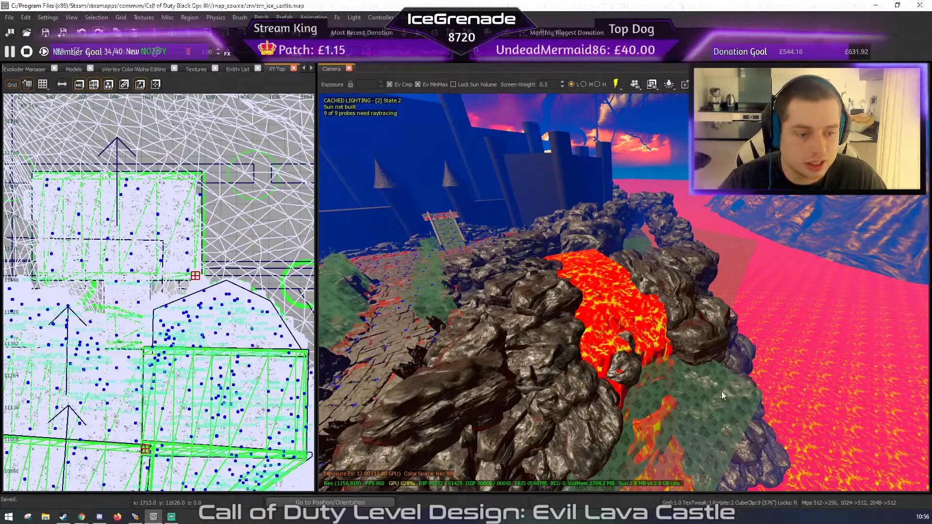
{"action": "left_click", "coordinate": [678, 380], "text": "shift"}
{"action": "key", "text": "h"}
{"action": "right_click_drag", "start_coordinate": [682, 356], "coordinate": [645, 381]}
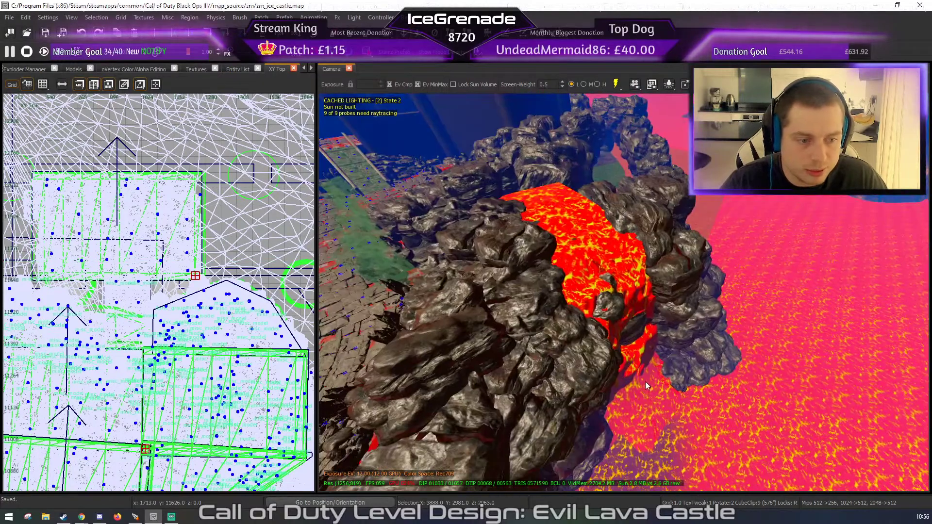
- Paste a copy of the lava terrain patch and raise it above the rock level in the front view
{"action": "scroll", "coordinate": [177, 301], "scroll_direction": "down", "scroll_amount": 3}
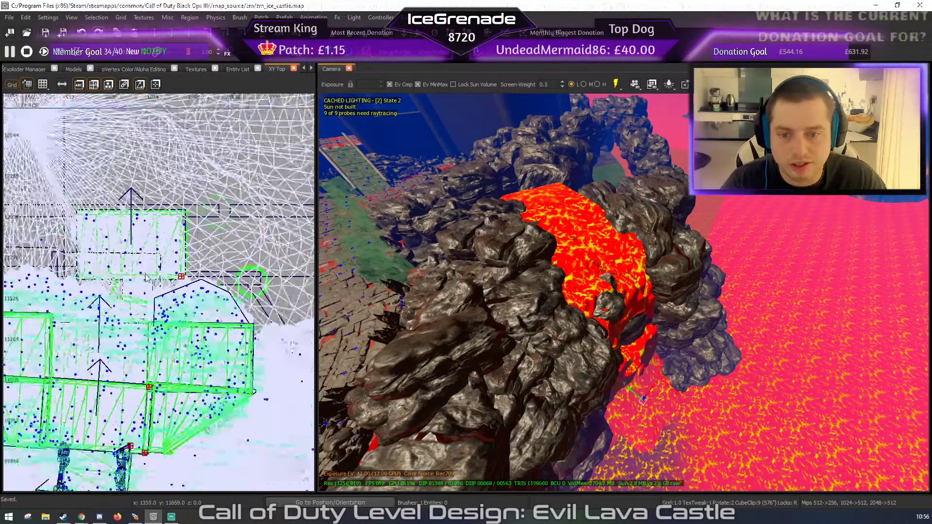
{"action": "scroll", "coordinate": [175, 301], "scroll_direction": "up", "scroll_amount": 3}
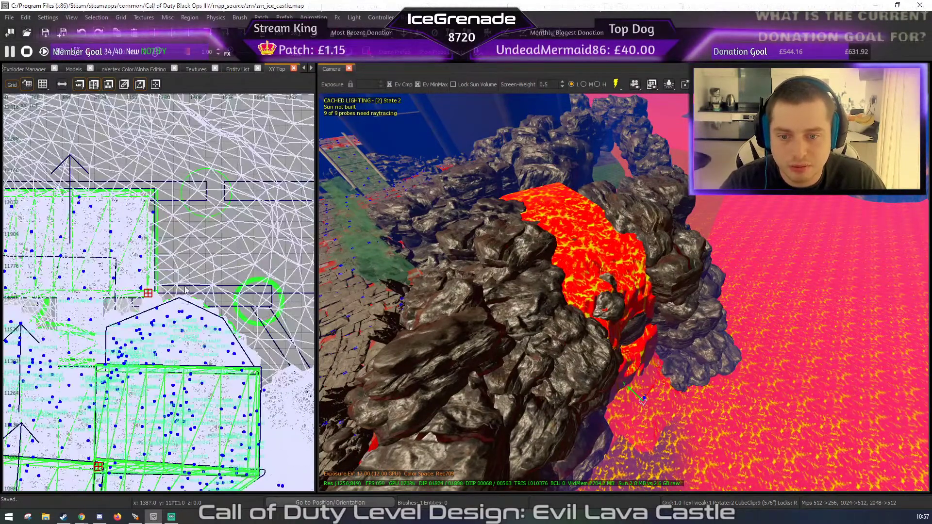
{"action": "key", "text": "ctrl+v"}
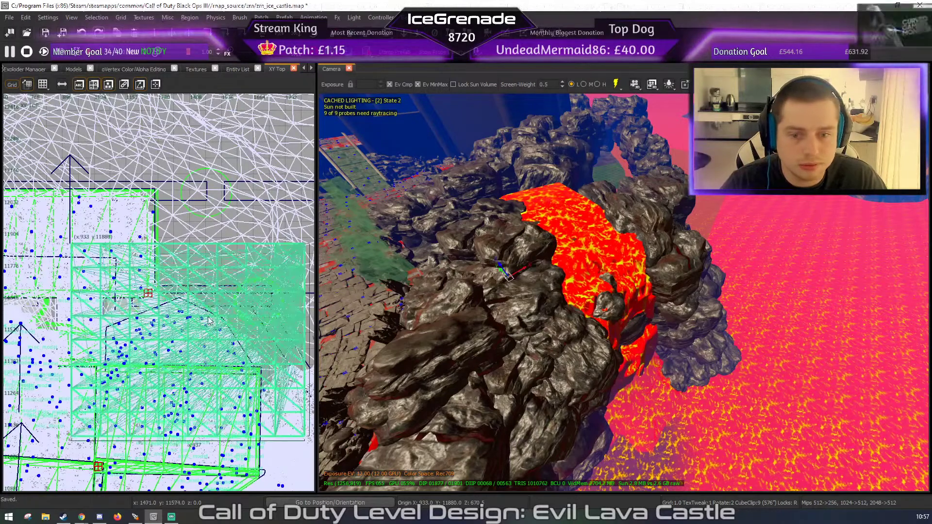
{"action": "key", "text": "ctrl+Tab"}
{"action": "scroll", "coordinate": [188, 287], "scroll_direction": "down", "scroll_amount": 4}
{"action": "left_click_drag", "start_coordinate": [193, 175], "coordinate": [187, 340]}
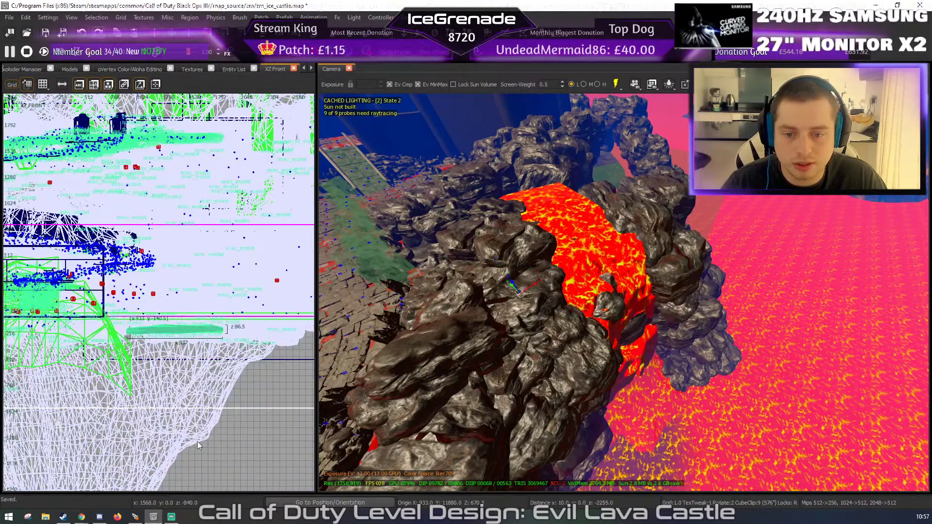
{"action": "scroll", "coordinate": [187, 339], "scroll_direction": "down", "scroll_amount": 1}
{"action": "left_click_drag", "start_coordinate": [182, 398], "coordinate": [186, 172]}
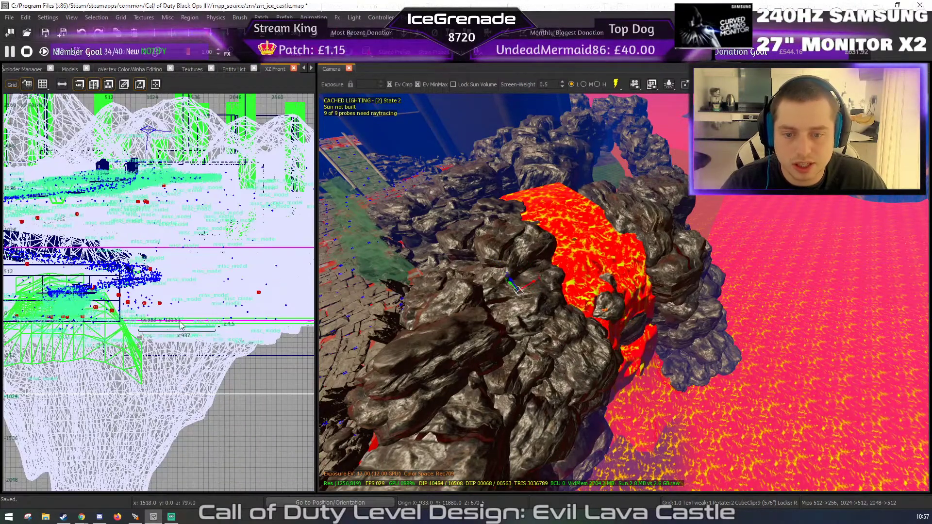
{"action": "left_click_drag", "start_coordinate": [182, 311], "coordinate": [175, 280]}
{"action": "left_click_drag", "start_coordinate": [187, 163], "coordinate": [211, 139]}
- Move the pasted lava patch behind the lava fall to x 2015, y 10706 and lower it among the rocks
{"action": "key", "text": "ctrl+Tab"}
{"action": "key", "text": "ctrl+Tab"}
{"action": "scroll", "coordinate": [195, 235], "scroll_direction": "down", "scroll_amount": 2}
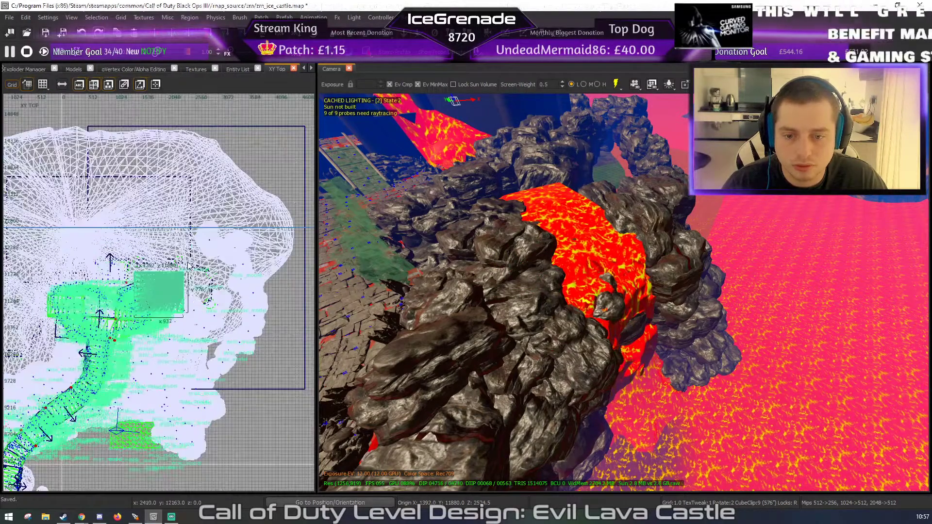
{"action": "scroll", "coordinate": [207, 353], "scroll_direction": "up", "scroll_amount": 2}
{"action": "left_click_drag", "start_coordinate": [136, 291], "coordinate": [188, 372]}
{"action": "key", "text": "ctrl+Tab"}
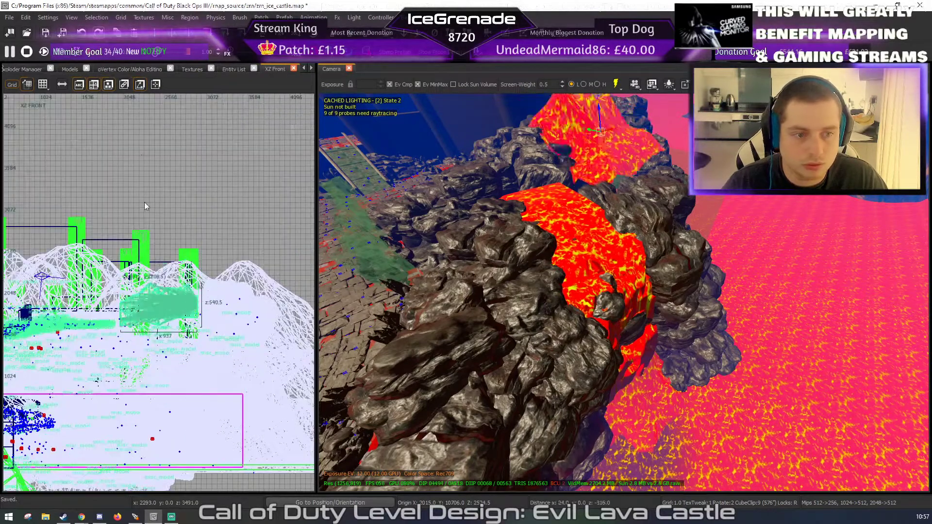
{"action": "left_click_drag", "start_coordinate": [144, 206], "coordinate": [145, 228]}
- Stretch the patch to about 1748 by 1259 units in the top view
{"action": "key", "text": "ctrl+Tab"}
{"action": "key", "text": "ctrl+Tab"}
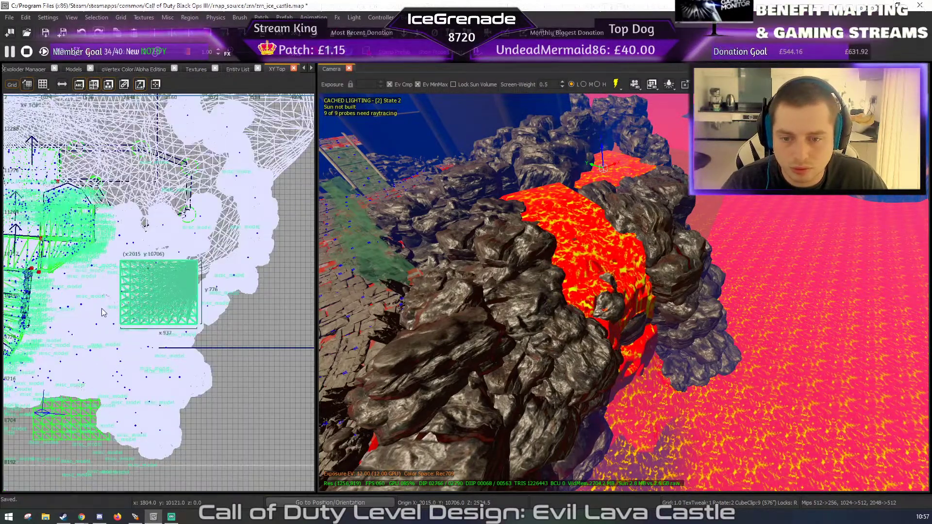
{"action": "left_click_drag", "start_coordinate": [103, 312], "coordinate": [35, 312]}
{"action": "left_click_drag", "start_coordinate": [100, 367], "coordinate": [116, 404]}
- Set the patch brush to inner radius 39 and outer radius 181, and paint raised height across the yellow patch
{"action": "right_click_drag", "start_coordinate": [618, 330], "coordinate": [594, 332]}
{"action": "key", "text": "g"}
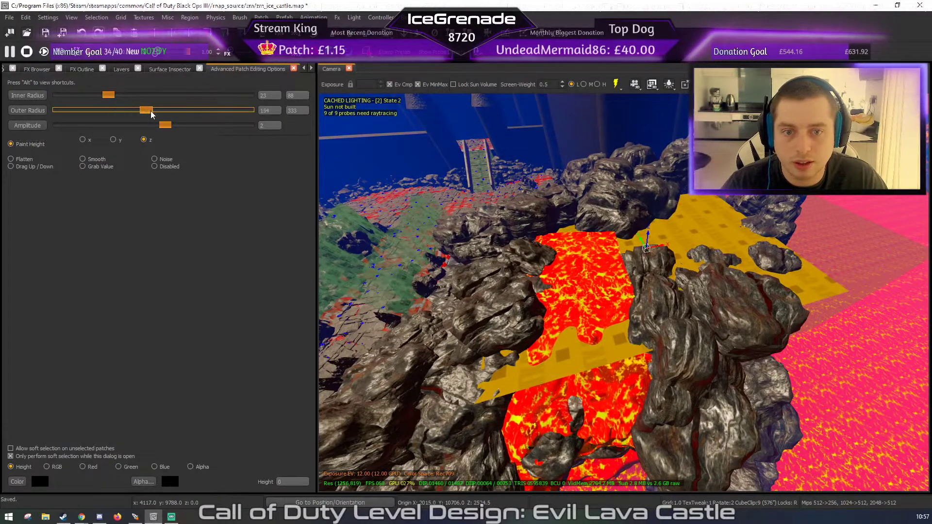
{"action": "left_click_drag", "start_coordinate": [152, 113], "coordinate": [167, 111]}
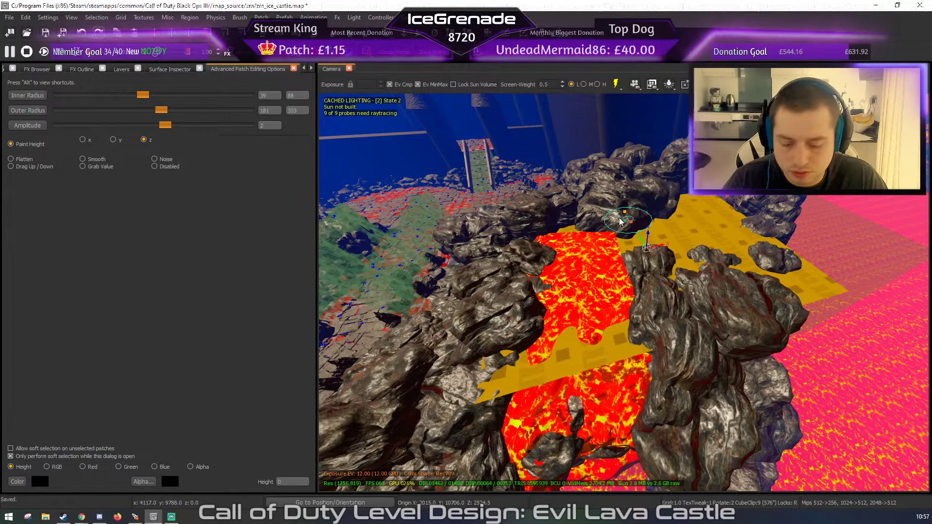
{"action": "key", "text": "5"}
{"action": "key", "text": "ctrl+g"}
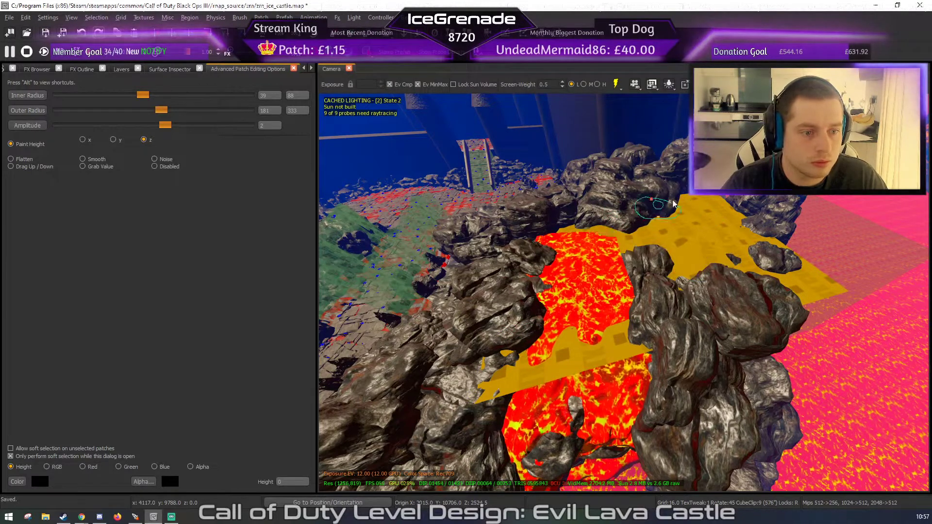
{"action": "mouse_move", "coordinate": [510, 250]}
{"action": "left_mouse_down"}
{"action": "mouse_move", "coordinate": [553, 233]}
{"action": "mouse_move", "coordinate": [606, 272]}
{"action": "mouse_move", "coordinate": [650, 282]}
{"action": "mouse_move", "coordinate": [577, 344]}
{"action": "mouse_move", "coordinate": [543, 347]}
{"action": "mouse_move", "coordinate": [529, 315]}
{"action": "mouse_move", "coordinate": [478, 301]}
{"action": "left_mouse_up"}
{"action": "mouse_move", "coordinate": [537, 207]}
{"action": "left_mouse_down"}
{"action": "mouse_move", "coordinate": [597, 264]}
{"action": "mouse_move", "coordinate": [813, 292]}
{"action": "left_mouse_up"}
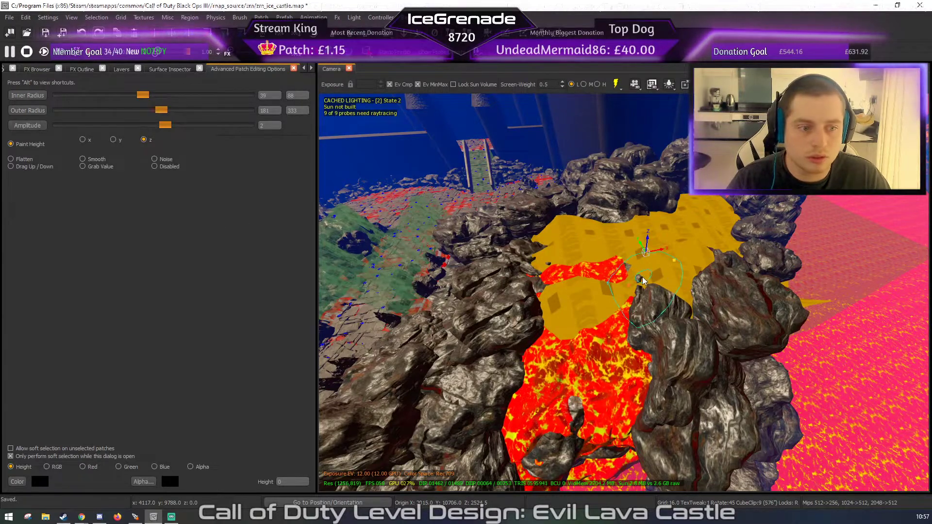
- Undo the height painting and the subdivisions of the patch
{"action": "key", "text": "ctrl+Tab"}
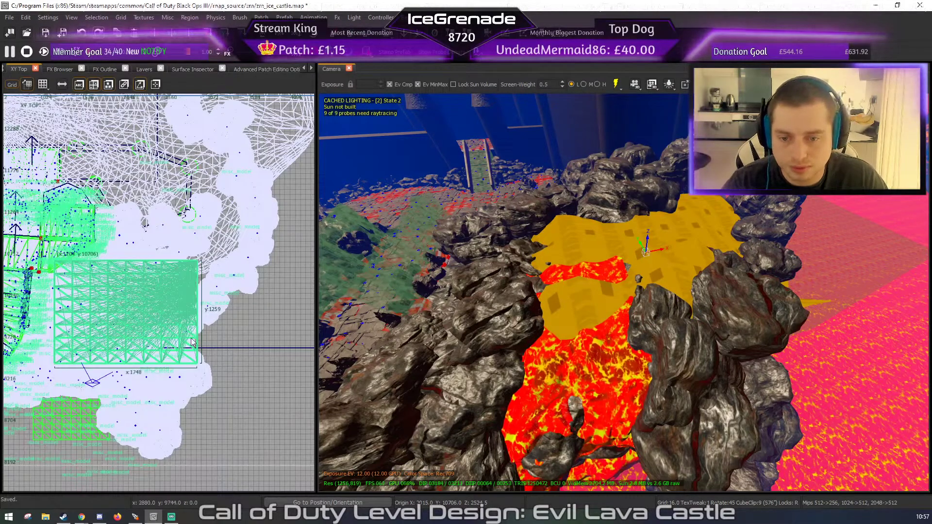
{"action": "key", "text": "ctrl+z"}
{"action": "key", "text": "ctrl+z"}
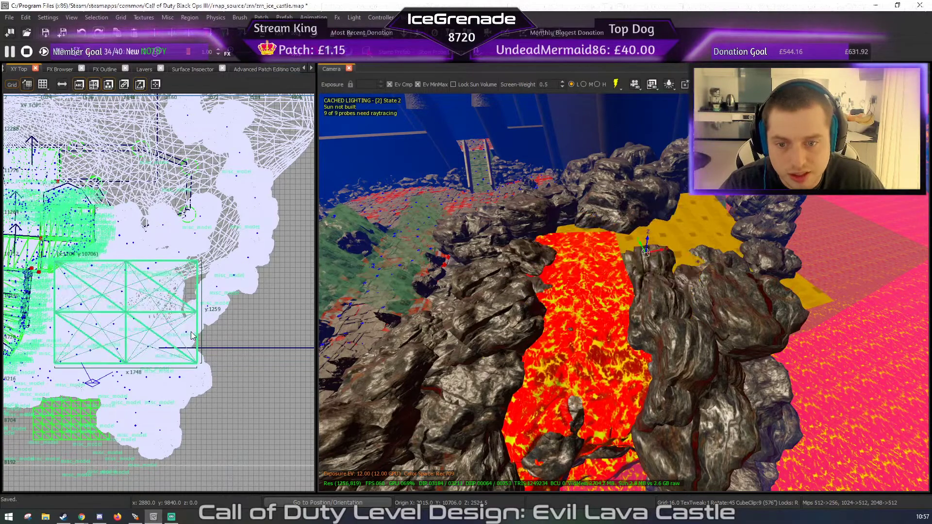
{"action": "key", "text": "ctrl+z"}
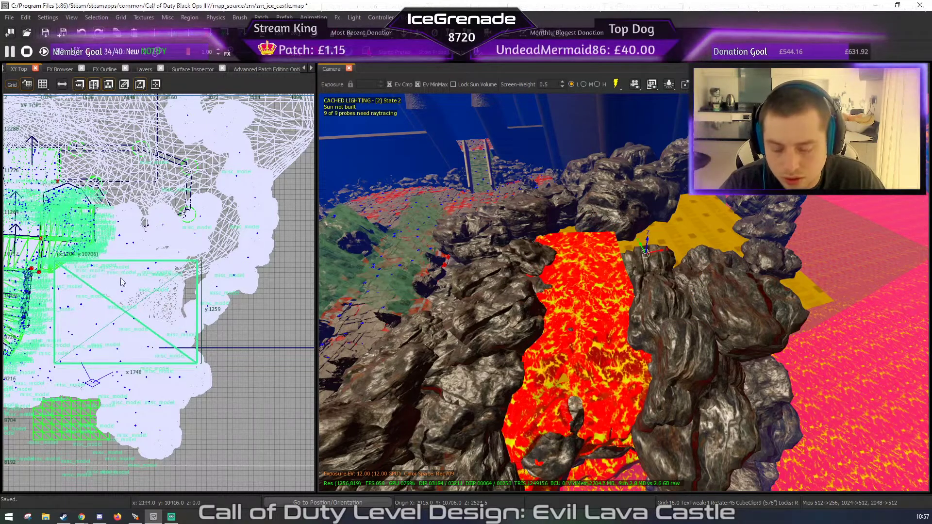
- Narrow the patch to the lava channel's width, shorten it to about 507 units, and extend it with extra rows to about 2151 units
{"action": "left_click_drag", "start_coordinate": [223, 222], "coordinate": [188, 398]}
{"action": "left_click_drag", "start_coordinate": [197, 367], "coordinate": [115, 375]}
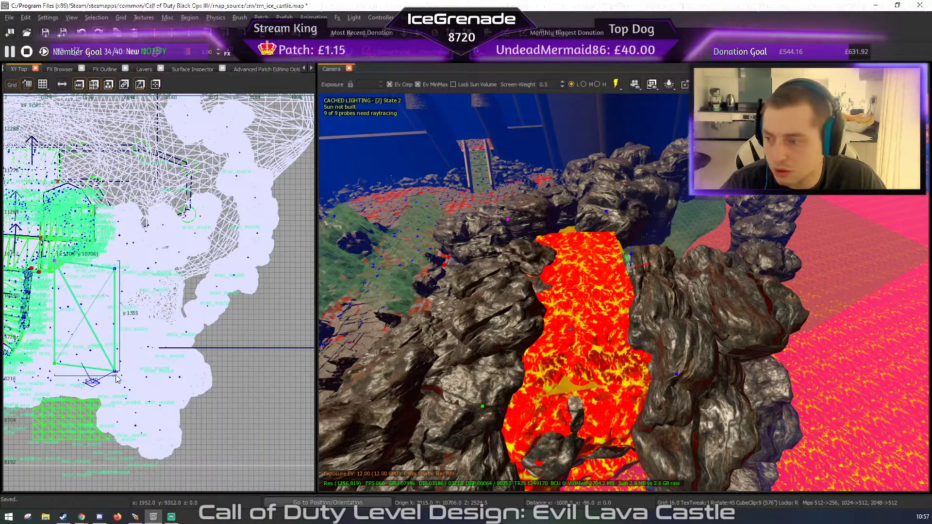
{"action": "left_click_drag", "start_coordinate": [36, 241], "coordinate": [141, 315]}
{"action": "left_click_drag", "start_coordinate": [108, 279], "coordinate": [108, 347]}
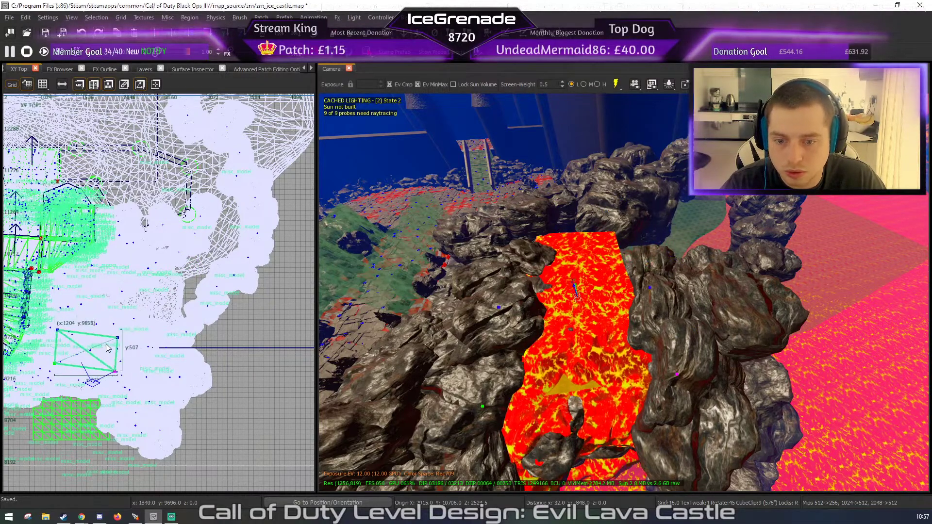
{"action": "key", "text": "ctrl+z"}
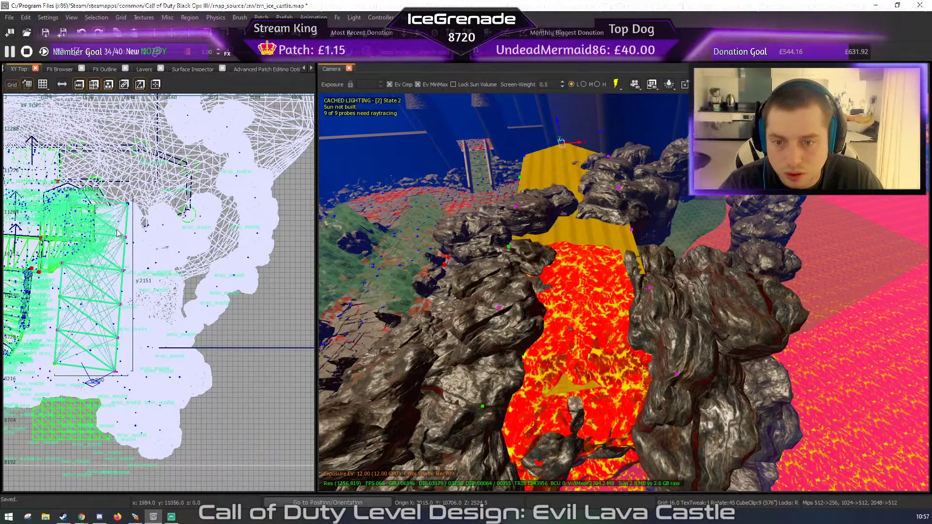
- Set the grid to 1 and rotate the patch's far vertex rows so it leans toward the outer rocks, about 1257 units wide
{"action": "left_click_drag", "start_coordinate": [40, 163], "coordinate": [169, 307]}
{"action": "key", "text": "1"}
{"action": "key", "text": "r"}
{"action": "key", "text": "r"}
{"action": "left_click_drag", "start_coordinate": [92, 275], "coordinate": [115, 281]}
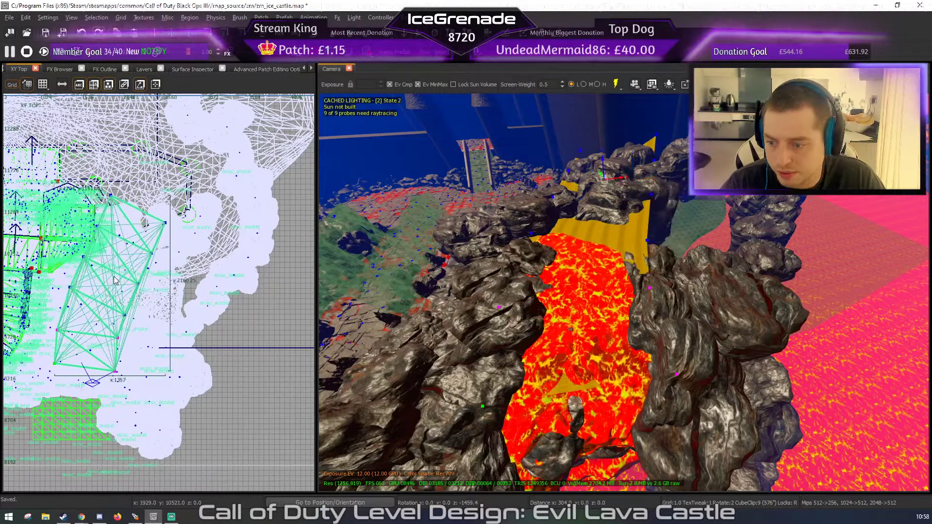
{"action": "left_click", "coordinate": [125, 315], "text": "shift"}
{"action": "key", "text": "r"}
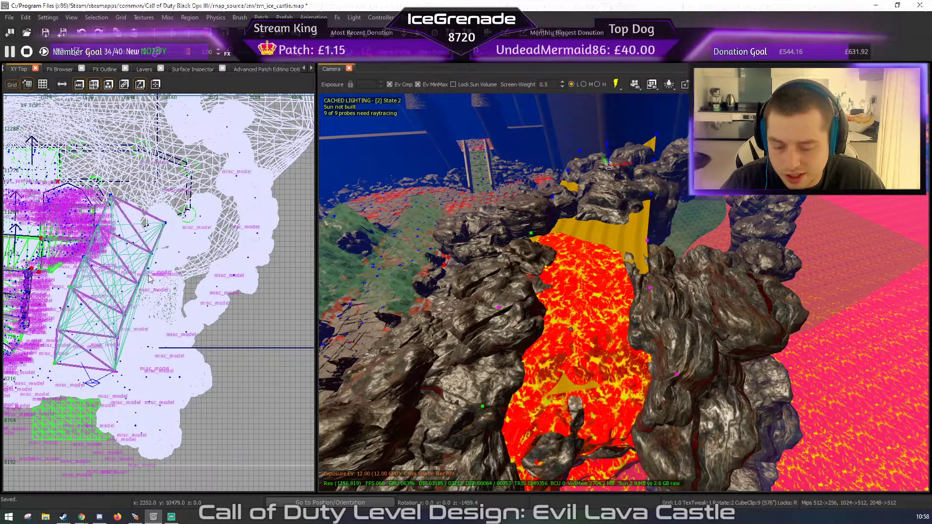
- Rotate and move the patch's far rows again to bend it along the rock channel, spanning about 2299 by 1824 units
{"action": "mouse_move", "coordinate": [155, 316]}
{"action": "left_mouse_down"}
{"action": "mouse_move", "coordinate": [158, 280]}
{"action": "mouse_move", "coordinate": [179, 294]}
{"action": "left_mouse_up"}
{"action": "key", "text": "r"}
{"action": "left_click_drag", "start_coordinate": [106, 287], "coordinate": [140, 321]}
{"action": "left_click_drag", "start_coordinate": [139, 321], "coordinate": [156, 331]}
{"action": "left_click_drag", "start_coordinate": [237, 265], "coordinate": [223, 265]}
{"action": "left_click_drag", "start_coordinate": [149, 295], "coordinate": [211, 359]}
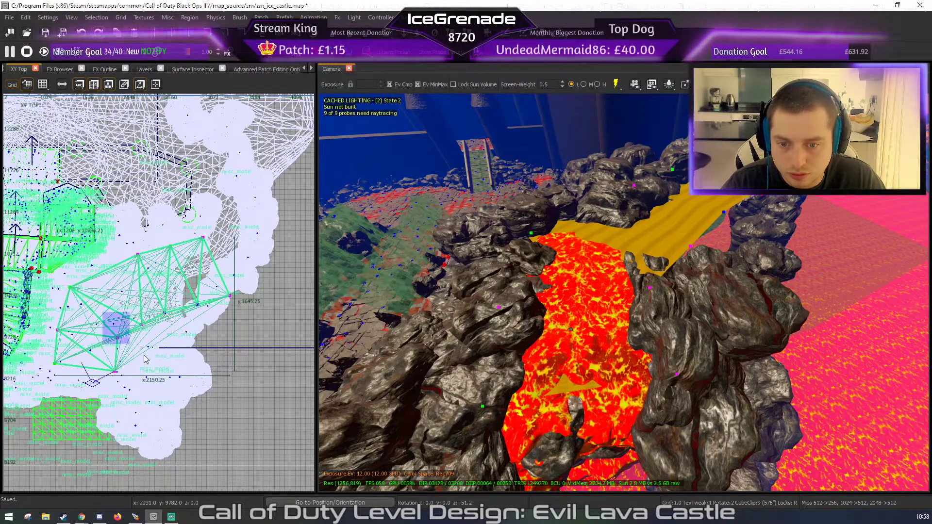
{"action": "left_click_drag", "start_coordinate": [144, 359], "coordinate": [242, 265]}
{"action": "left_click_drag", "start_coordinate": [198, 239], "coordinate": [166, 239]}
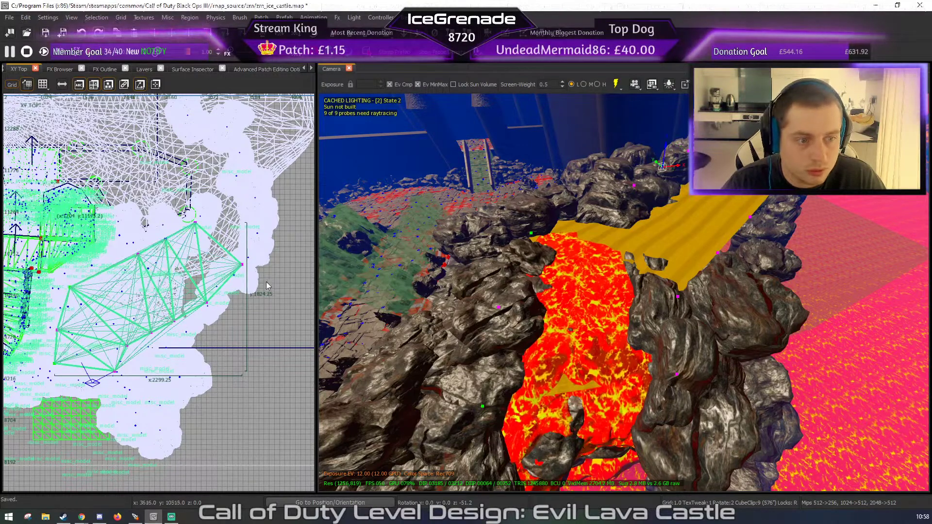
- Lower an outer-edge vertex of the patch by about 100 units and adjust the vertices on both sides of the lava fall's mouth
{"action": "right_click_drag", "start_coordinate": [625, 278], "coordinate": [638, 296]}
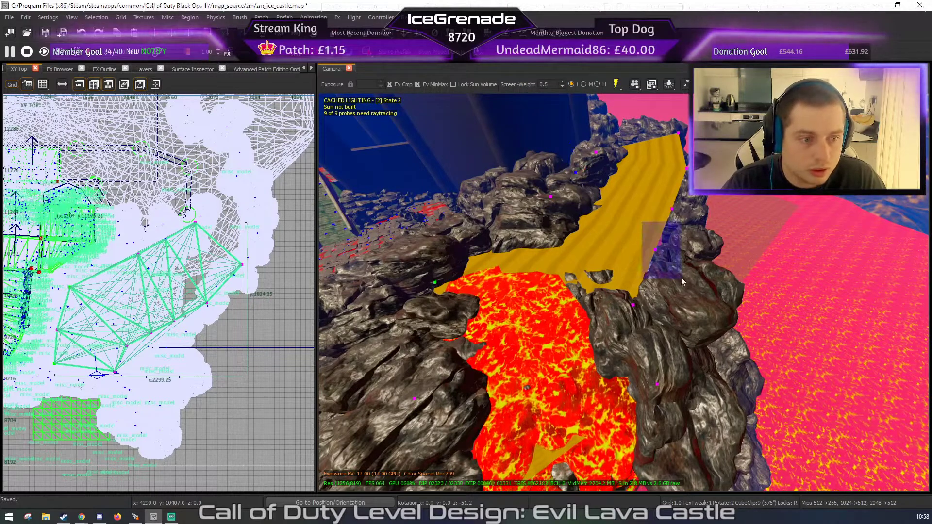
{"action": "left_click_drag", "start_coordinate": [681, 278], "coordinate": [681, 280]}
{"action": "left_click_drag", "start_coordinate": [658, 235], "coordinate": [656, 249]}
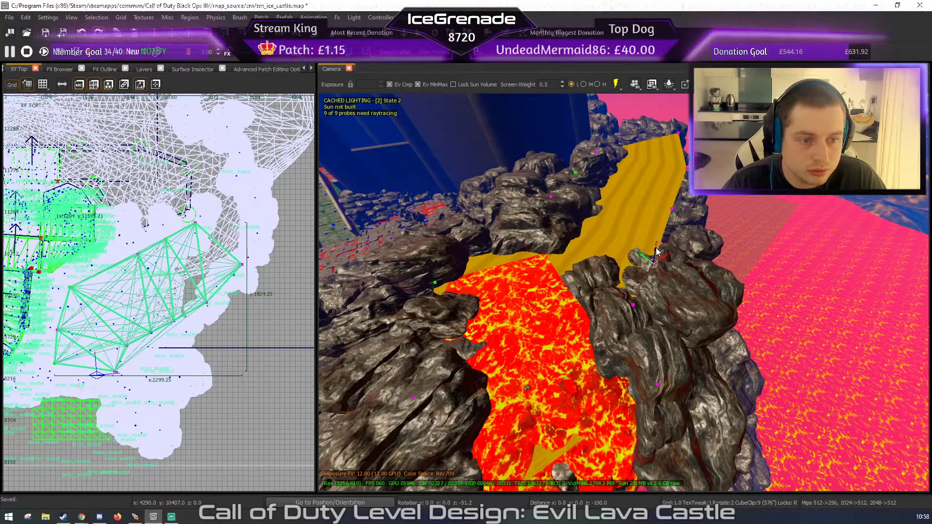
{"action": "left_click_drag", "start_coordinate": [50, 284], "coordinate": [91, 293]}
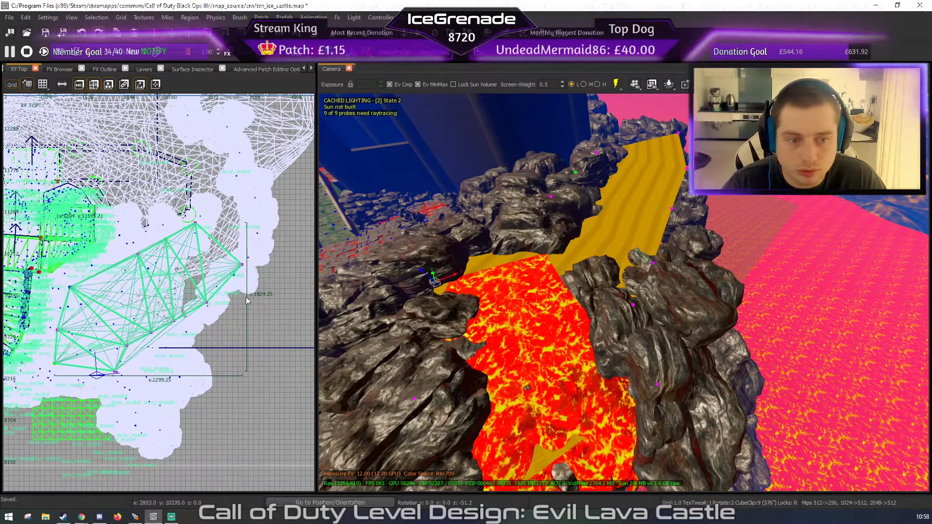
{"action": "left_click_drag", "start_coordinate": [418, 270], "coordinate": [413, 259]}
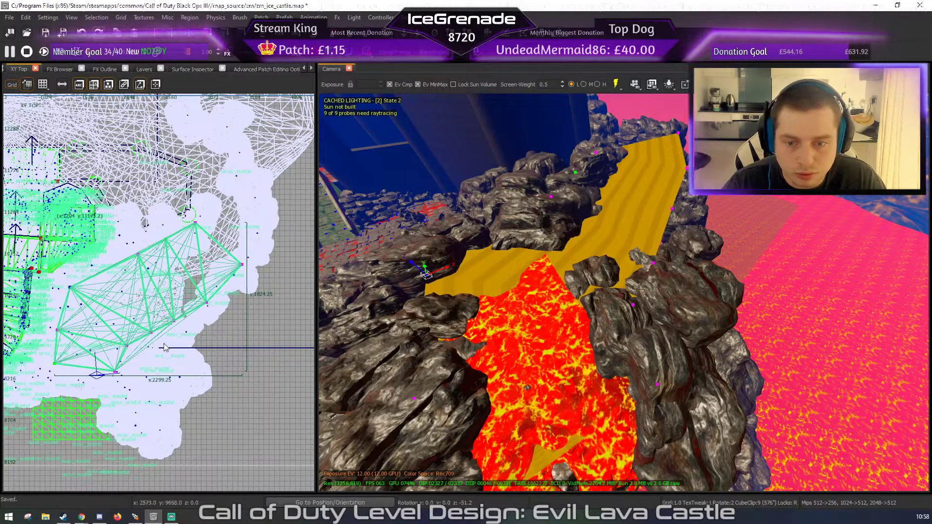
{"action": "left_click_drag", "start_coordinate": [89, 319], "coordinate": [169, 404]}
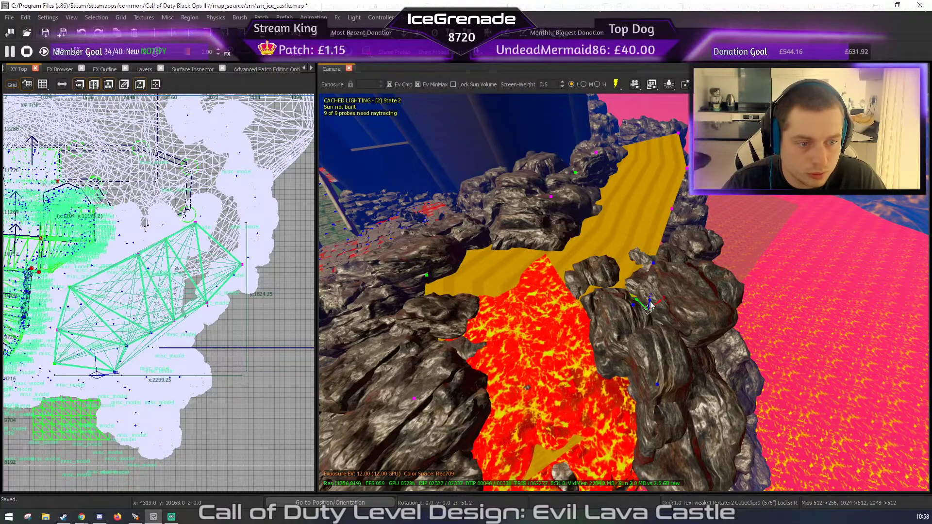
{"action": "left_click_drag", "start_coordinate": [648, 299], "coordinate": [647, 293]}
- Lower the patch's middle outer-edge vertex toward the gap in the rocks, and deselect the patch
{"action": "key", "text": "d"}
{"action": "mouse_move", "coordinate": [645, 293]}
{"action": "right_mouse_down"}
{"action": "mouse_move", "coordinate": [631, 293]}
{"action": "mouse_move", "coordinate": [635, 279]}
{"action": "right_mouse_up"}
{"action": "key", "text": "w"}
{"action": "left_click", "coordinate": [537, 252]}
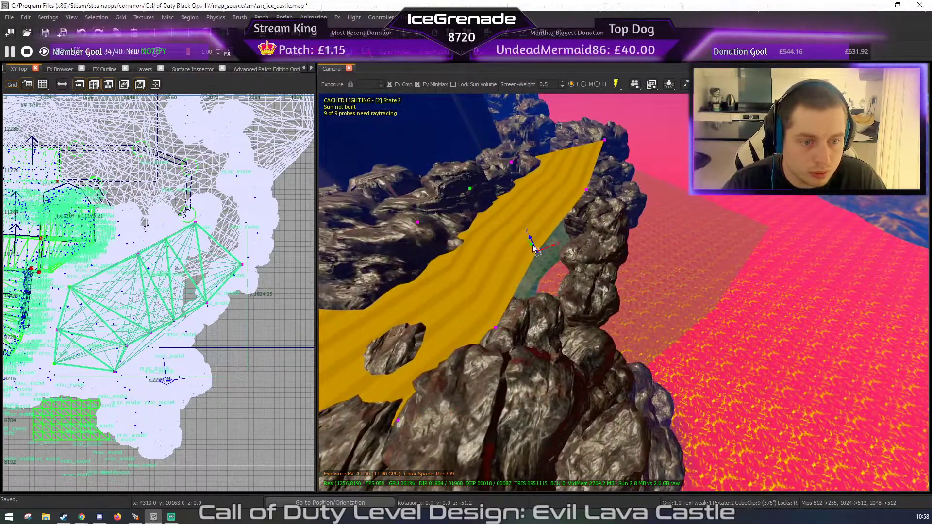
{"action": "left_click_drag", "start_coordinate": [532, 239], "coordinate": [540, 260]}
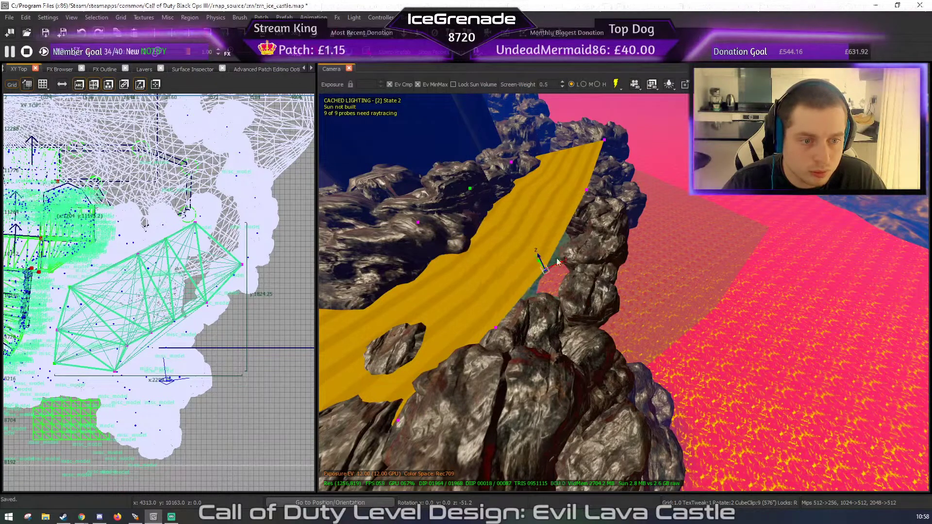
{"action": "key", "text": "Escape"}
{"action": "key", "text": "Escape"}
- Duplicate the five rocks along the patch's outer edge and raise the copies above the originals
{"action": "key", "text": "s"}
{"action": "mouse_move", "coordinate": [584, 298]}
{"action": "right_mouse_down"}
{"action": "mouse_move", "coordinate": [573, 291]}
{"action": "mouse_move", "coordinate": [583, 298]}
{"action": "right_mouse_up"}
{"action": "key", "text": "w"}
{"action": "left_click", "coordinate": [566, 319]}
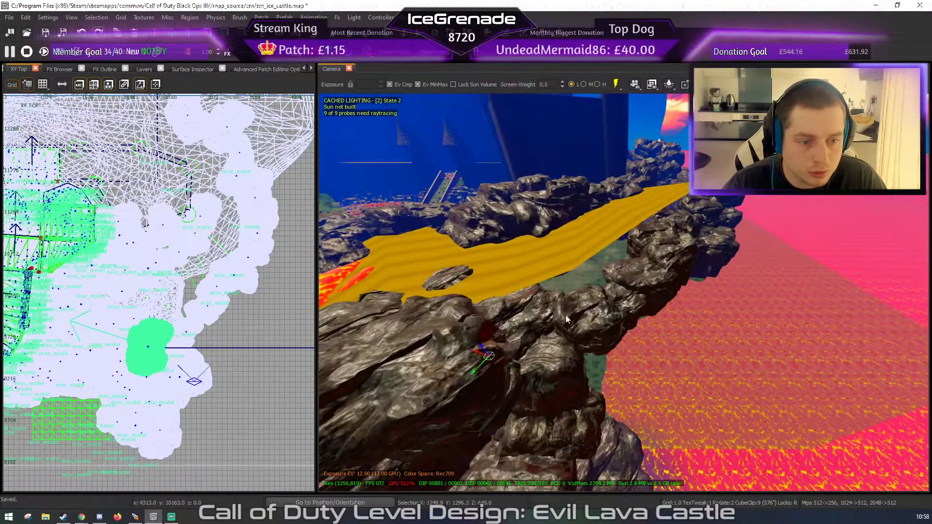
{"action": "left_click", "coordinate": [671, 228], "text": "shift"}
{"action": "key", "text": "j"}
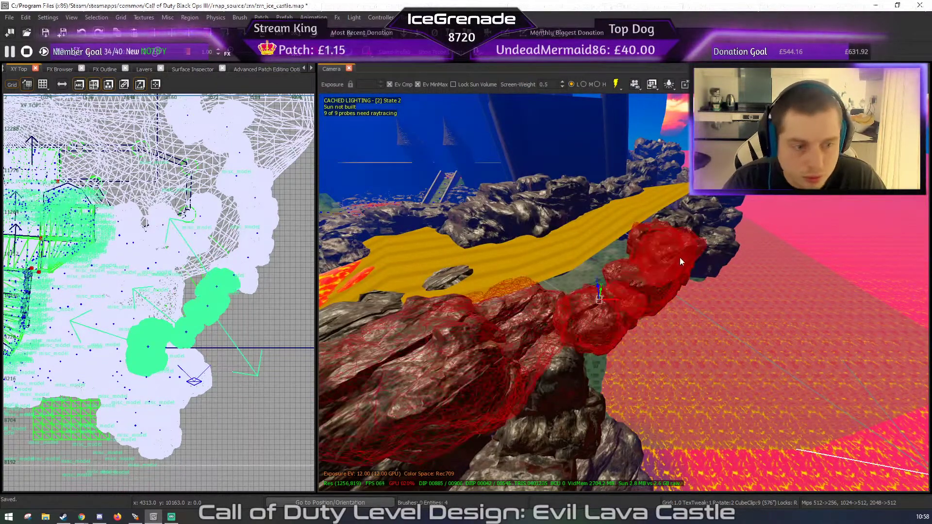
{"action": "left_click", "coordinate": [696, 232], "text": "shift"}
{"action": "right_click_drag", "start_coordinate": [696, 231], "coordinate": [682, 240]}
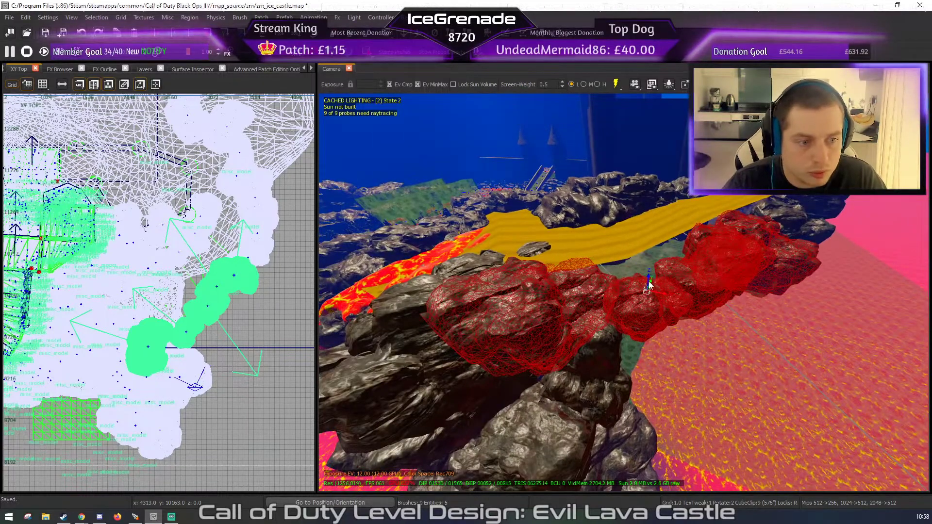
{"action": "right_click_drag", "start_coordinate": [647, 273], "coordinate": [567, 256]}
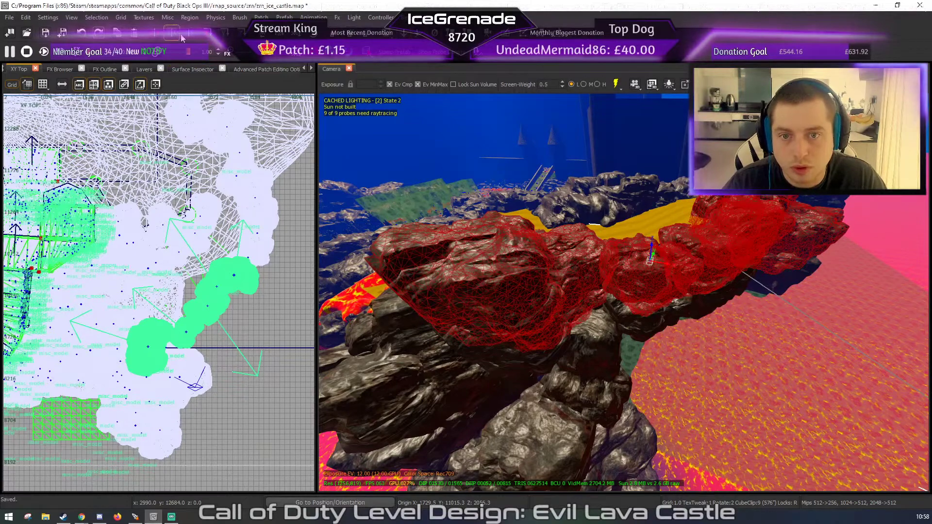
- Rotate the raised rock copies about several axes so they differ from the original rocks
{"action": "left_click", "coordinate": [211, 35]}
{"action": "left_click", "coordinate": [227, 35]}
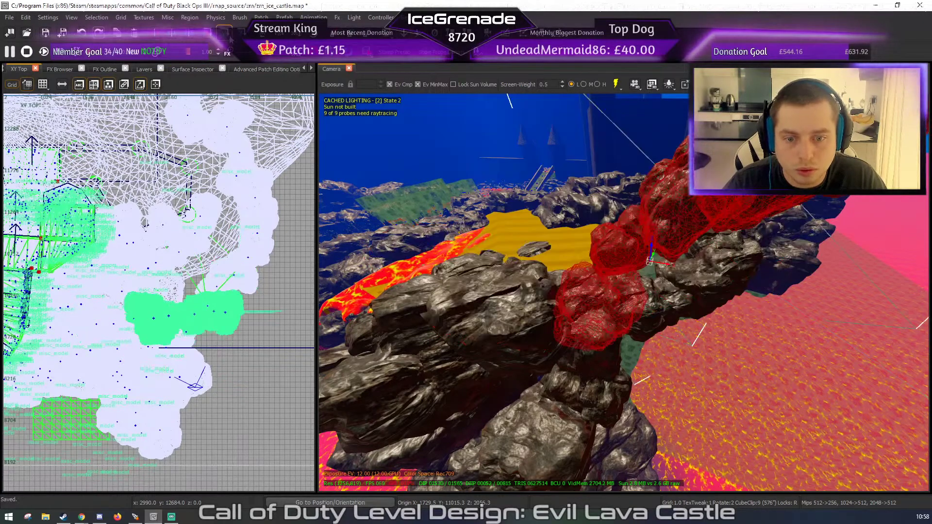
{"action": "key", "text": "r"}
{"action": "left_click_drag", "start_coordinate": [153, 325], "coordinate": [161, 312]}
{"action": "key", "text": "ctrl+Tab"}
{"action": "left_click_drag", "start_coordinate": [170, 353], "coordinate": [198, 350]}
{"action": "key", "text": "ctrl+Tab"}
{"action": "key", "text": "ctrl+Tab"}
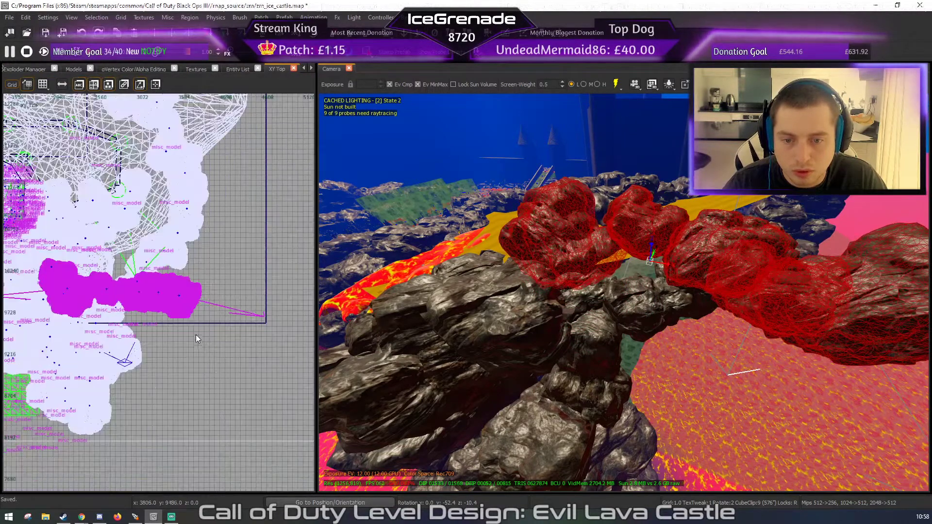
- Turn the rock copies in the top view to follow the diagonal ridge and shift them toward its outer side
{"action": "left_click_drag", "start_coordinate": [178, 269], "coordinate": [144, 156]}
{"action": "key", "text": "r"}
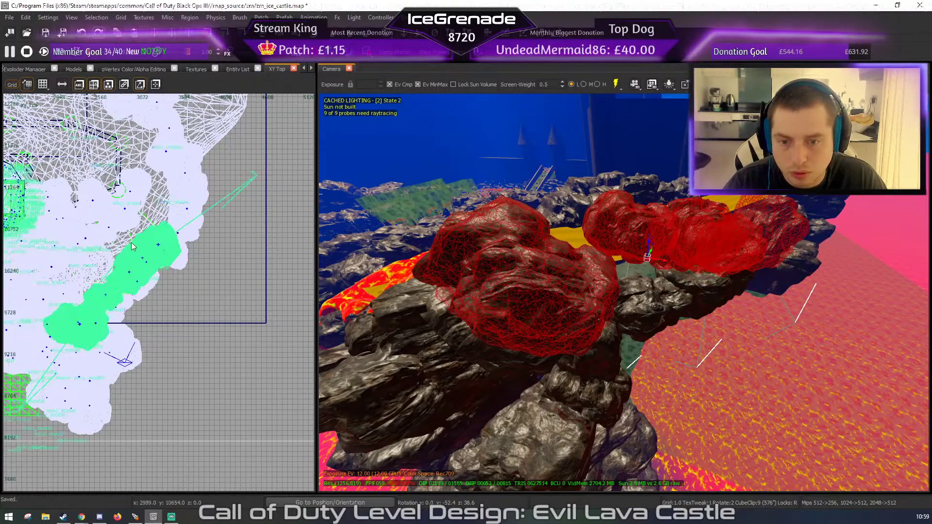
{"action": "left_click_drag", "start_coordinate": [135, 246], "coordinate": [136, 264]}
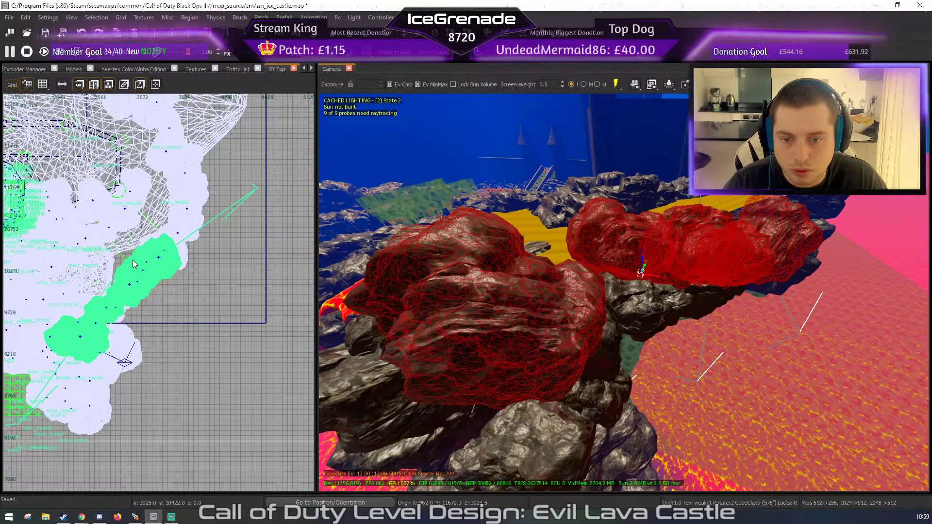
- Remove the rotated rock copies from the ridge
{"action": "key", "text": "Escape"}
{"action": "right_click_drag", "start_coordinate": [553, 281], "coordinate": [554, 264]}
{"action": "left_click", "coordinate": [554, 264], "text": "shift"}
{"action": "key", "text": "BackSpace"}
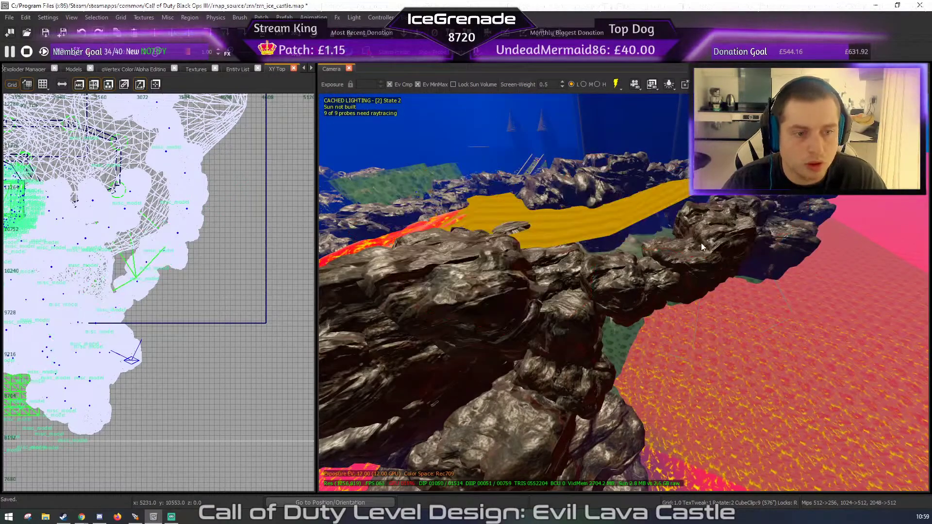
- Apply the lava fall's material to the yellow stream patch and save the map
{"action": "key", "text": "ctrl+s"}
{"action": "right_click_drag", "start_coordinate": [638, 270], "coordinate": [604, 454]}
{"action": "left_click", "coordinate": [641, 282], "text": "shift"}
{"action": "key", "text": "BackSpace"}
{"action": "left_click", "coordinate": [642, 304], "text": "shift"}
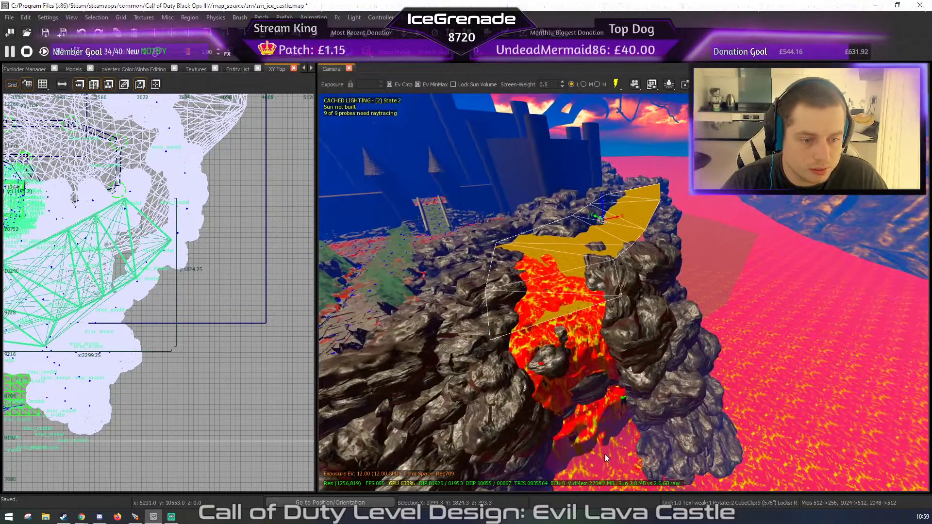
{"action": "key", "text": "BackSpace"}
{"action": "right_click_drag", "start_coordinate": [661, 333], "coordinate": [655, 325]}
{"action": "key", "text": "ctrl+s"}
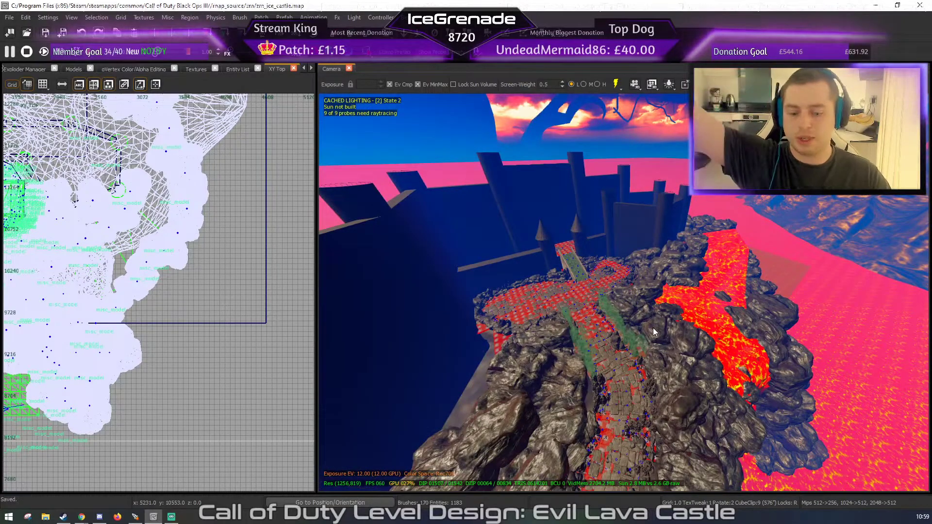